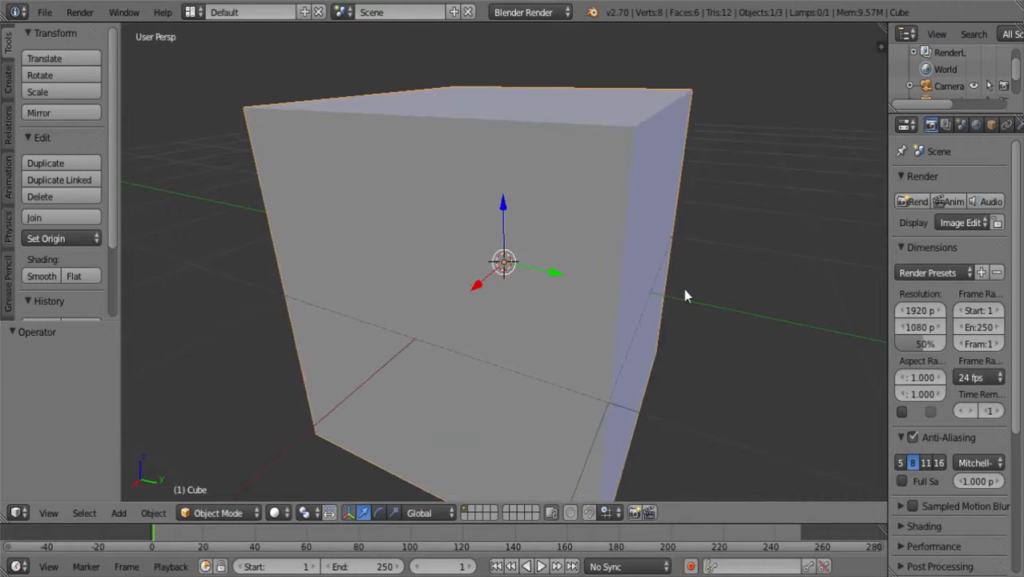
- Show the 3D View's properties shelf and switch the main area to the Text Editor
scroll(565, 250, "down", 5)
key("n")
scroll(799, 314, "down", 5)
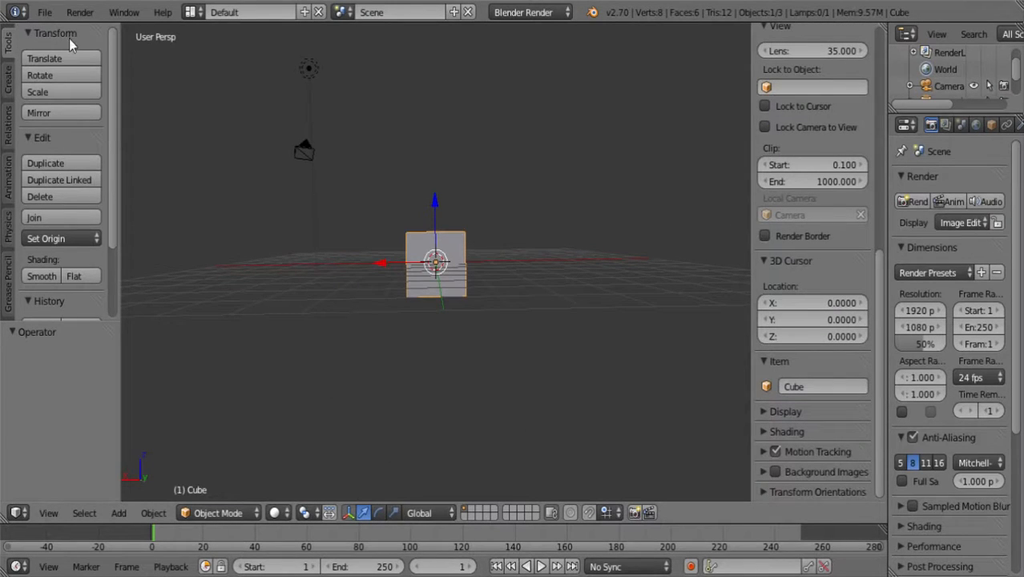
left_click(18, 513)
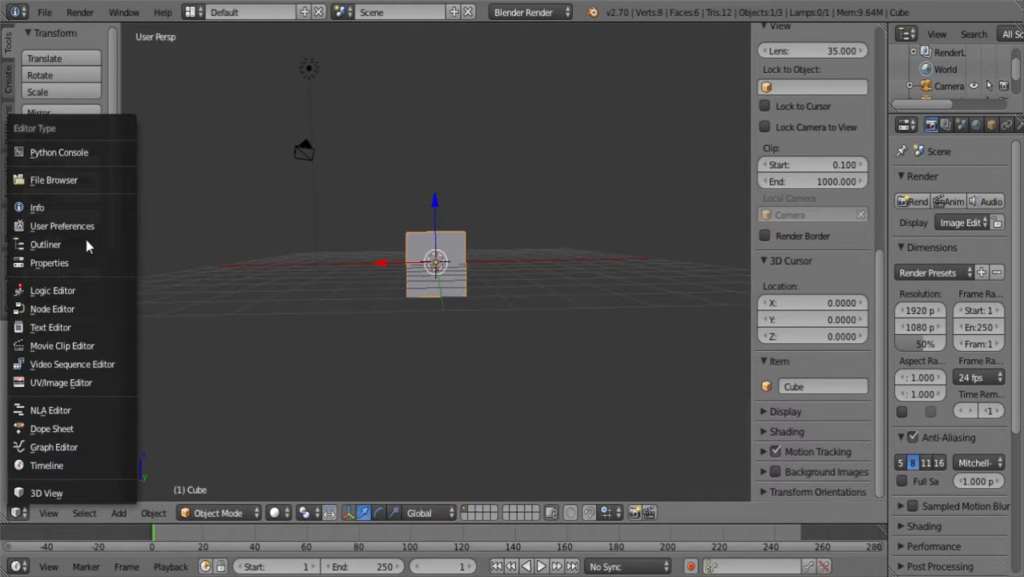
left_click(65, 327)
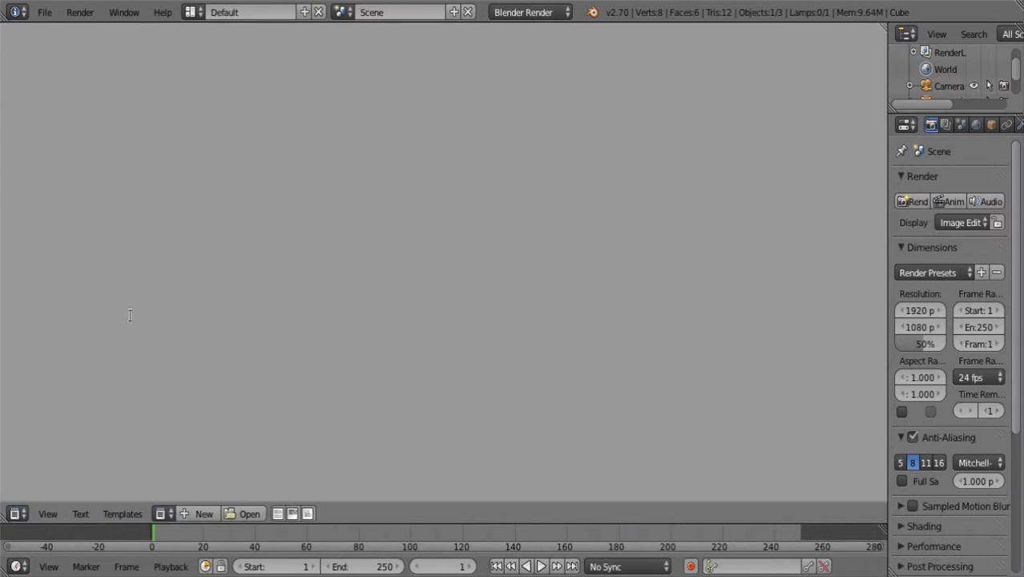
left_click(234, 515)
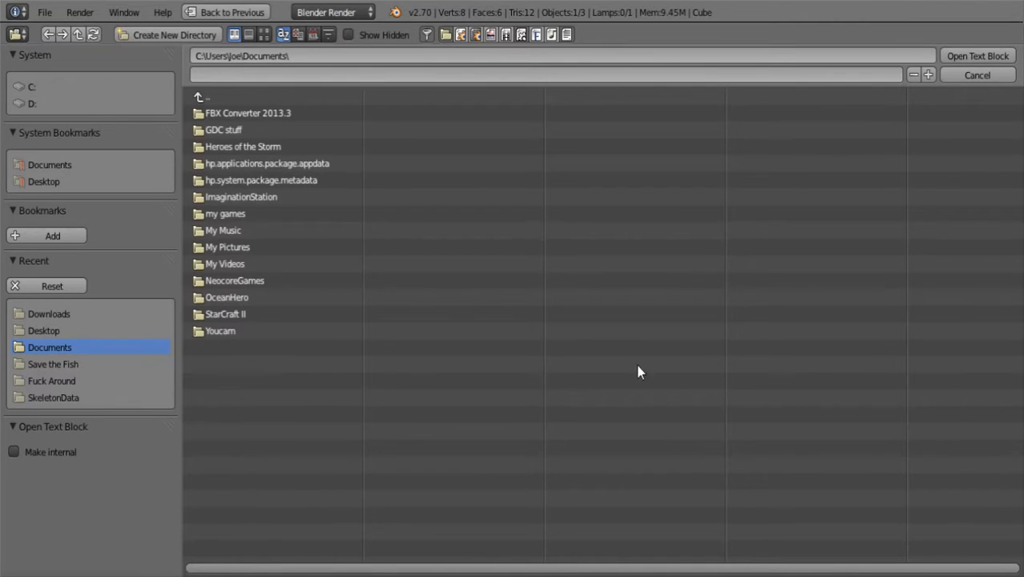
left_click(970, 77)
left_click(165, 514)
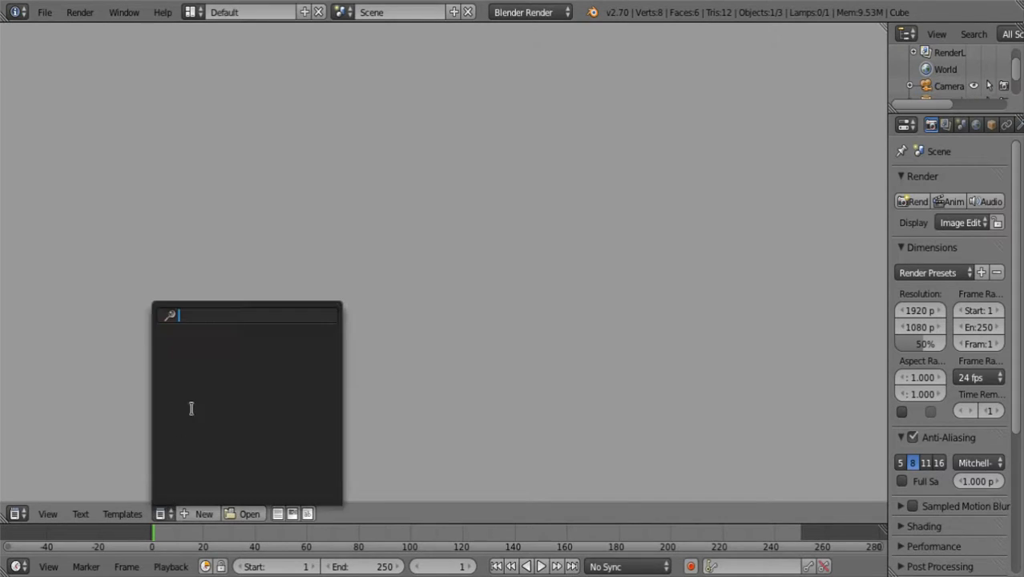
left_click(193, 367)
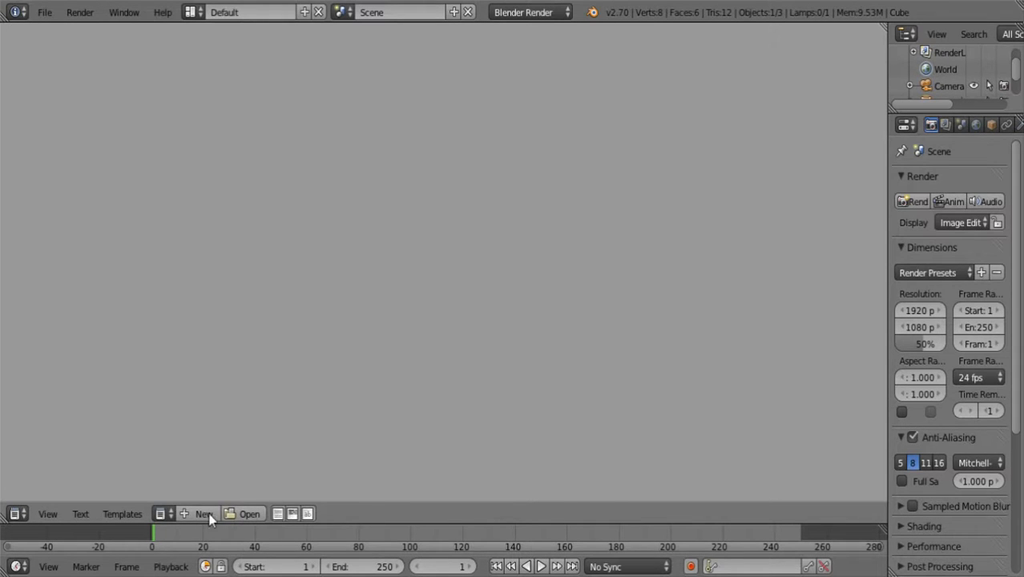
- Create a new text block, paste the Screencast Keys script into it, and run the script
left_click(204, 514)
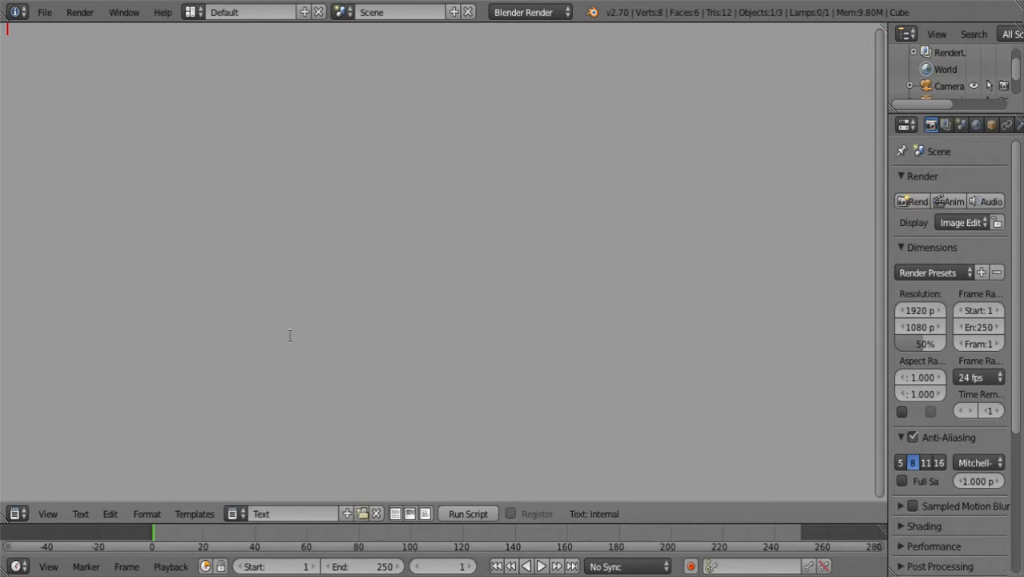
key("ctrl+v")
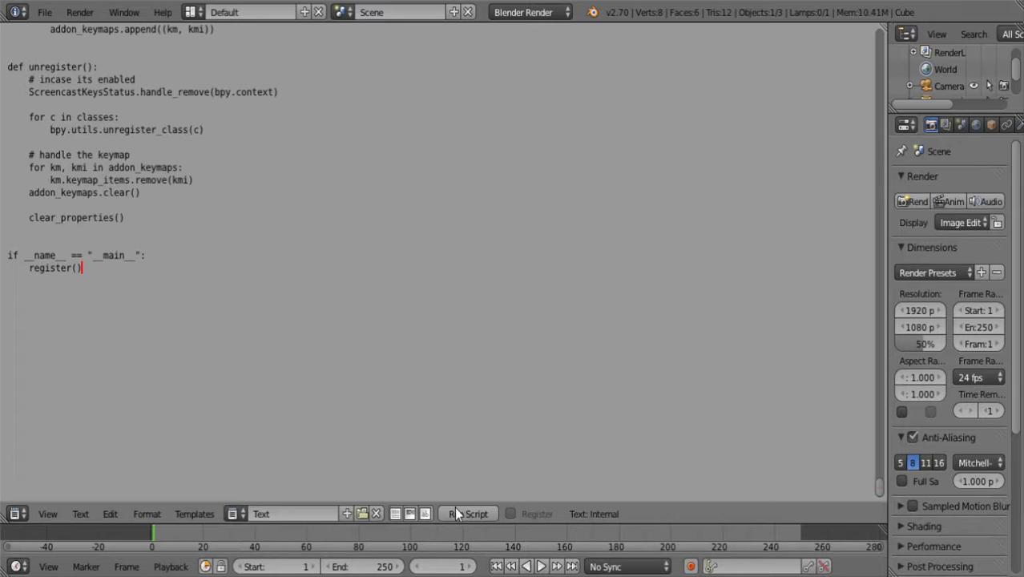
- Return the main area to the 3D View and start the Screencast Keys display
left_click(17, 514)
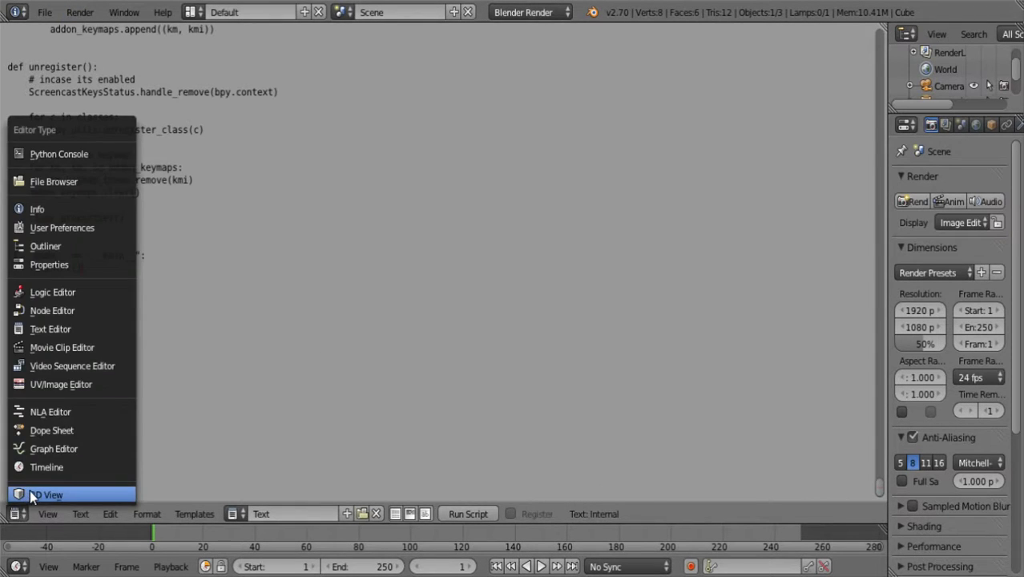
left_click(30, 492)
scroll(758, 381, "down", 3)
left_click(766, 486)
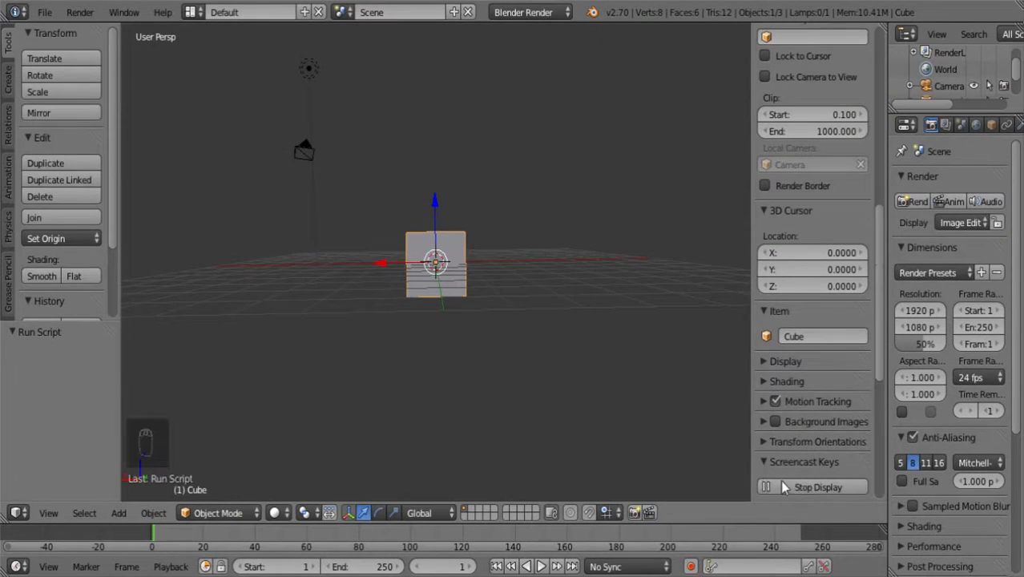
key("a")
middle_click_drag(574, 274, 362, 230)
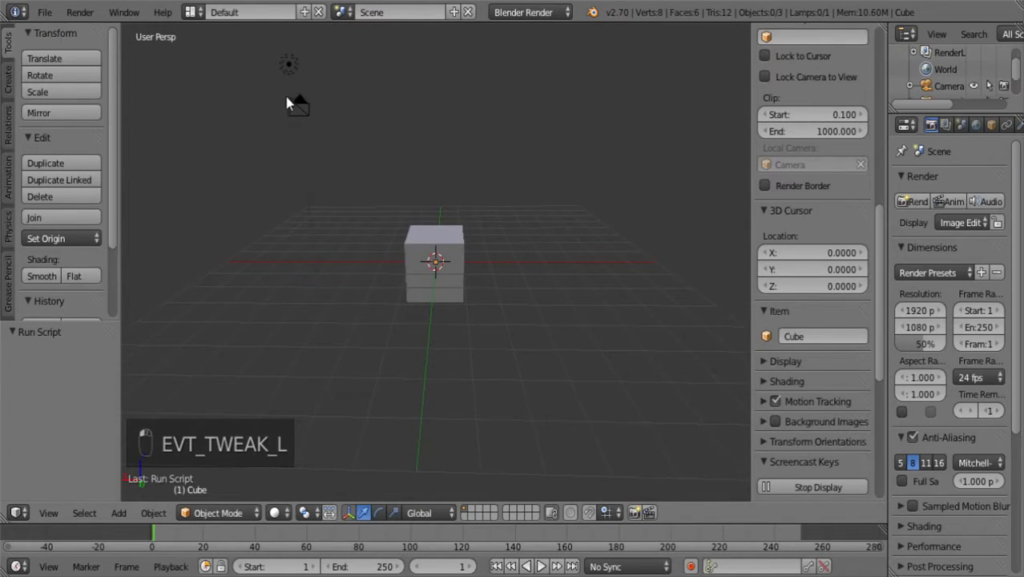
right_click(290, 69)
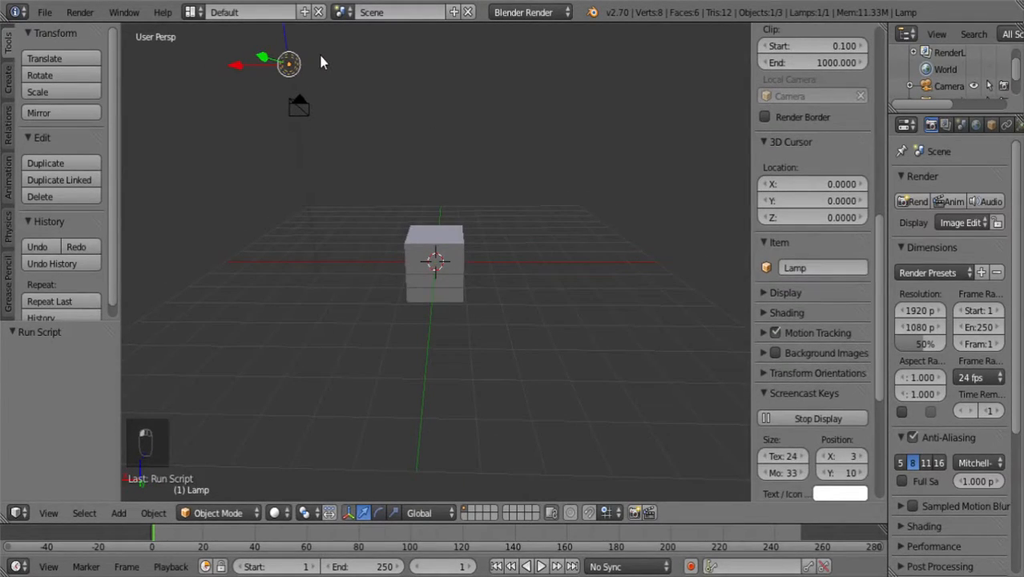
key("Delete")
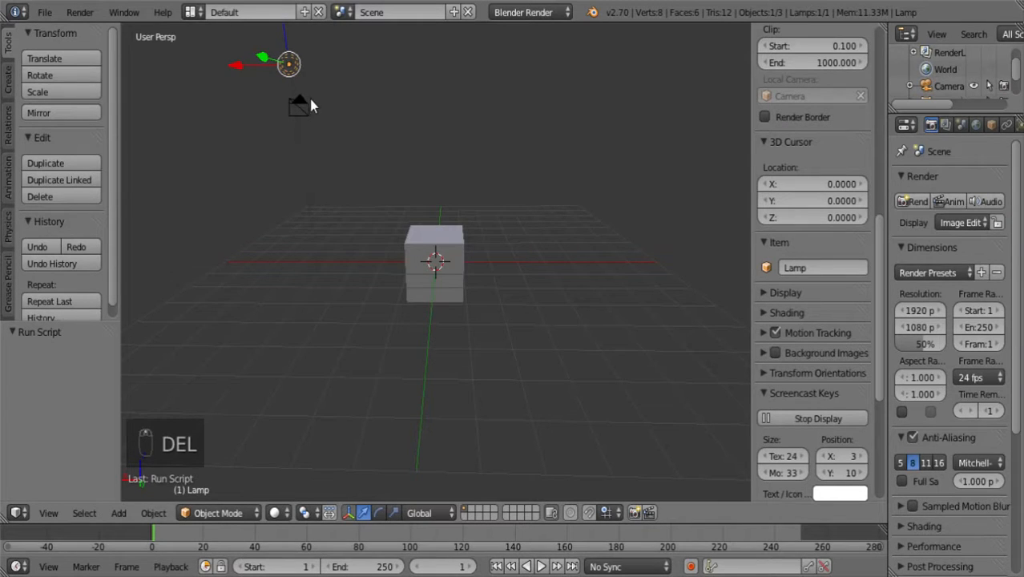
key("Delete")
left_click(312, 99)
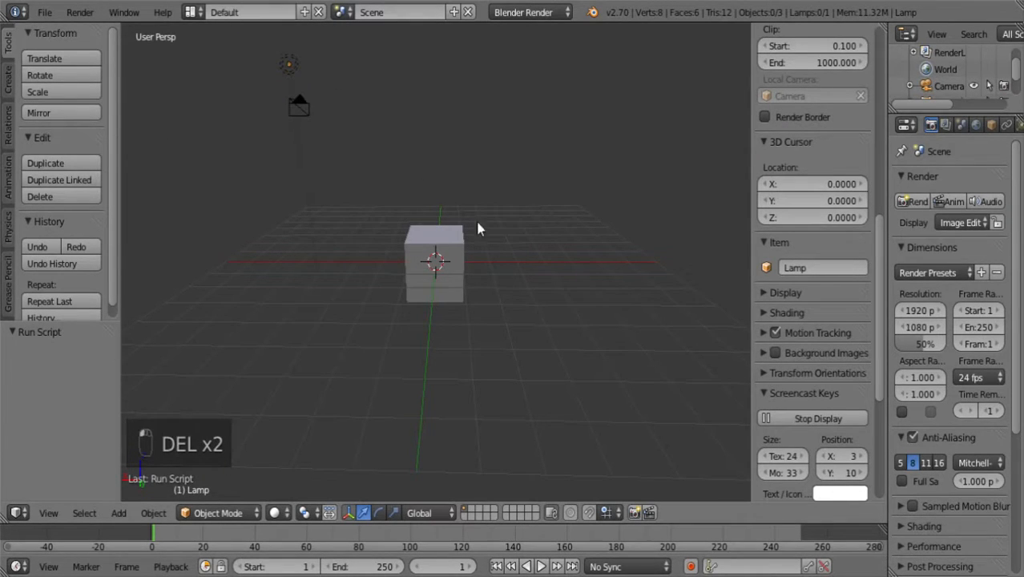
right_click(445, 250)
middle_click_drag(531, 273, 559, 225)
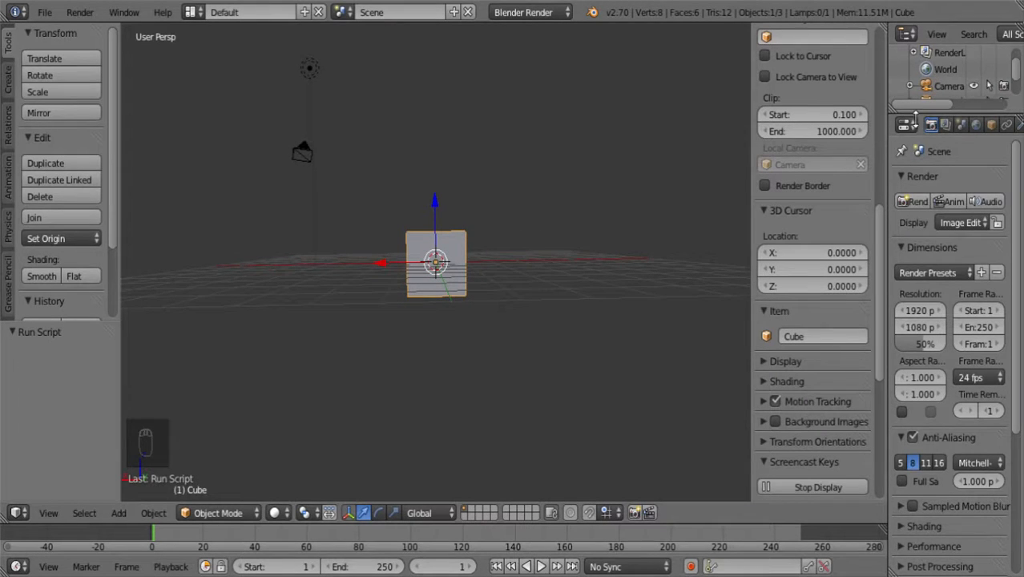
- Enlarge the Outliner to hide the camera and lamp, and widen the 3D View by narrowing the properties shelf and neighbouring editors
left_click_drag(915, 118, 915, 290)
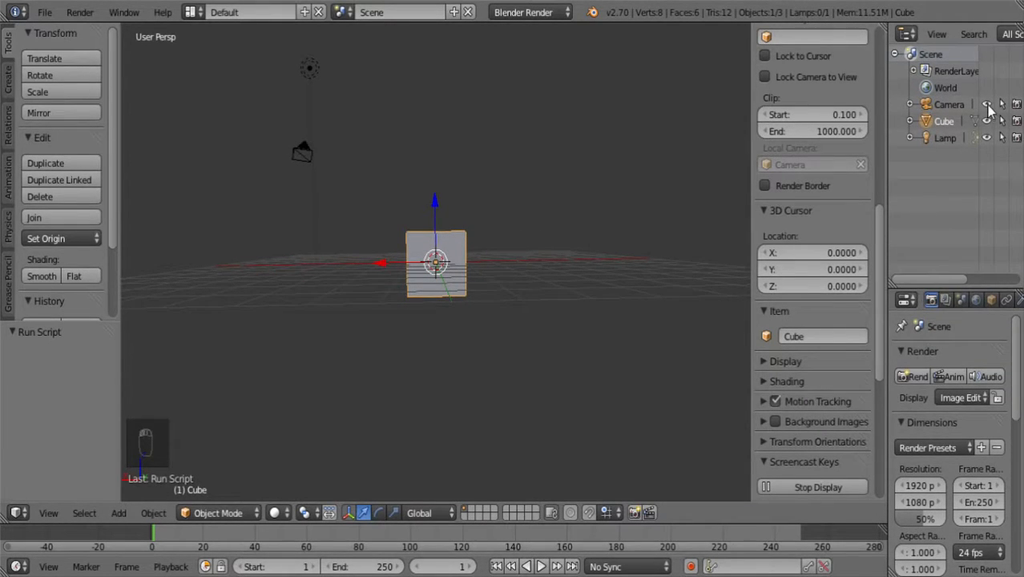
left_click(987, 104)
left_click(987, 137)
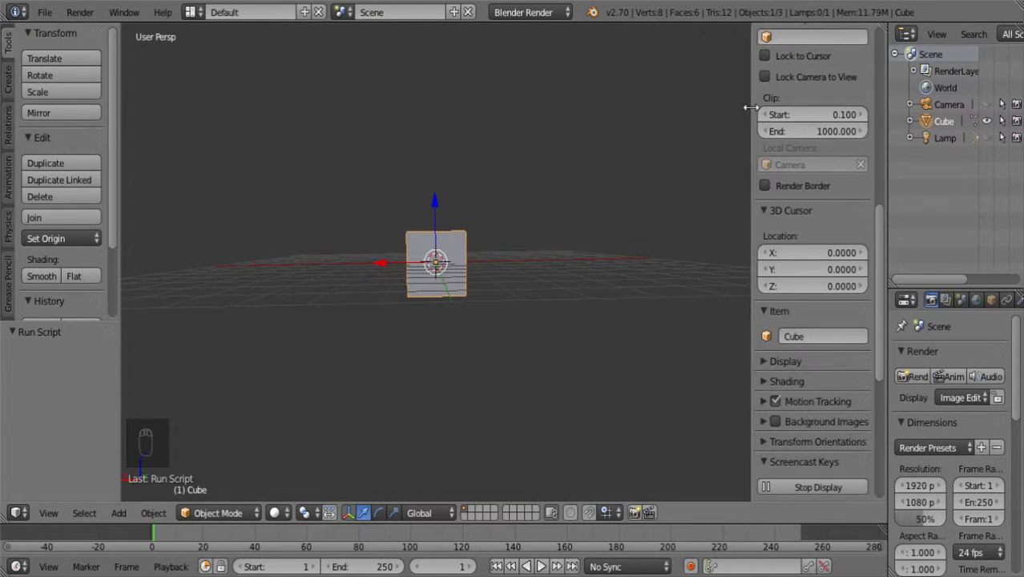
left_click_drag(754, 112, 815, 110)
left_click_drag(886, 96, 909, 105)
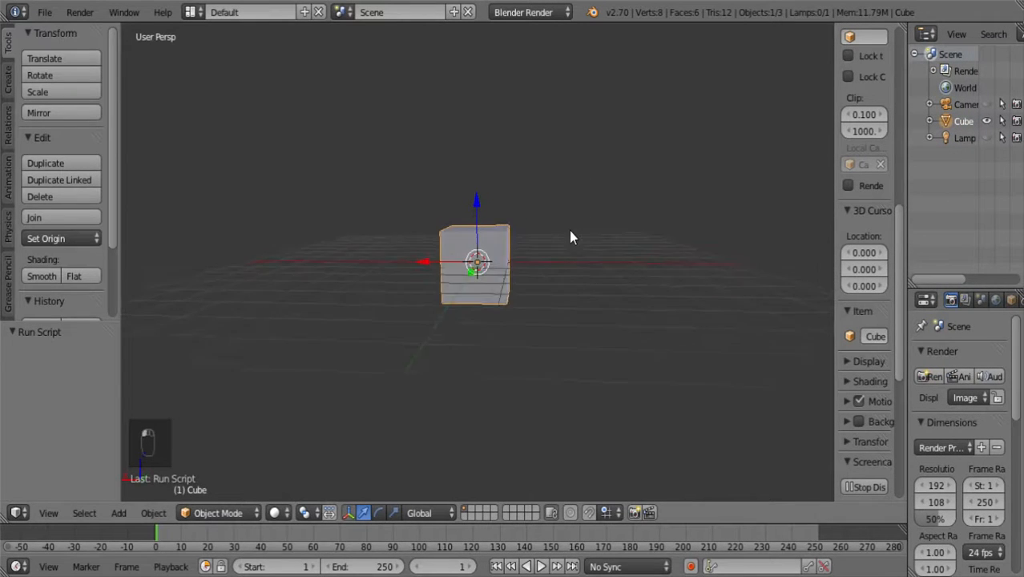
- Raise the cube about 1.24 units along Z and place the 3D cursor beside it near the grid's red axis
left_click_drag(473, 206, 477, 162)
middle_click_drag(647, 375, 651, 353)
left_click(643, 255)
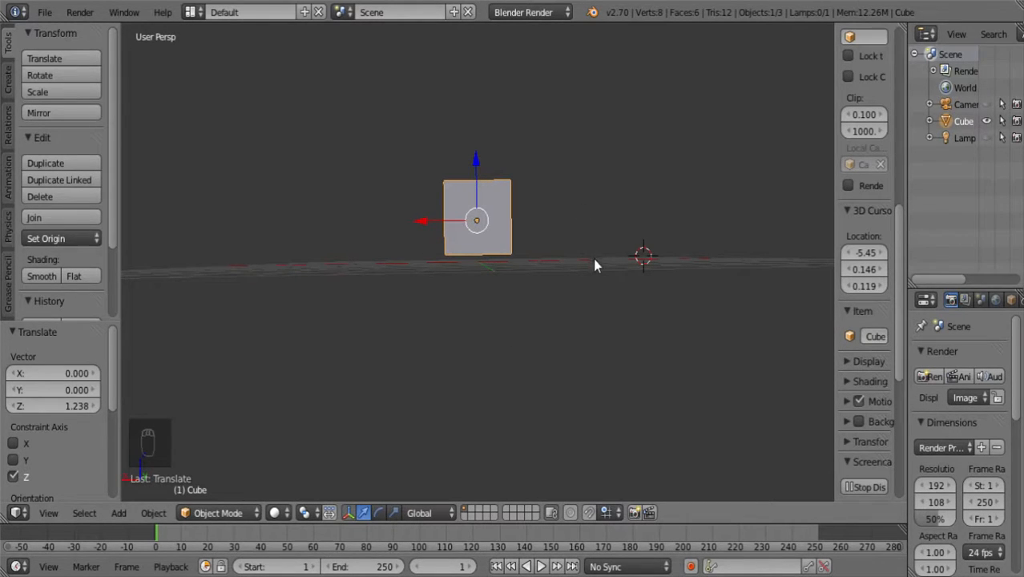
middle_click_drag(572, 249, 563, 257)
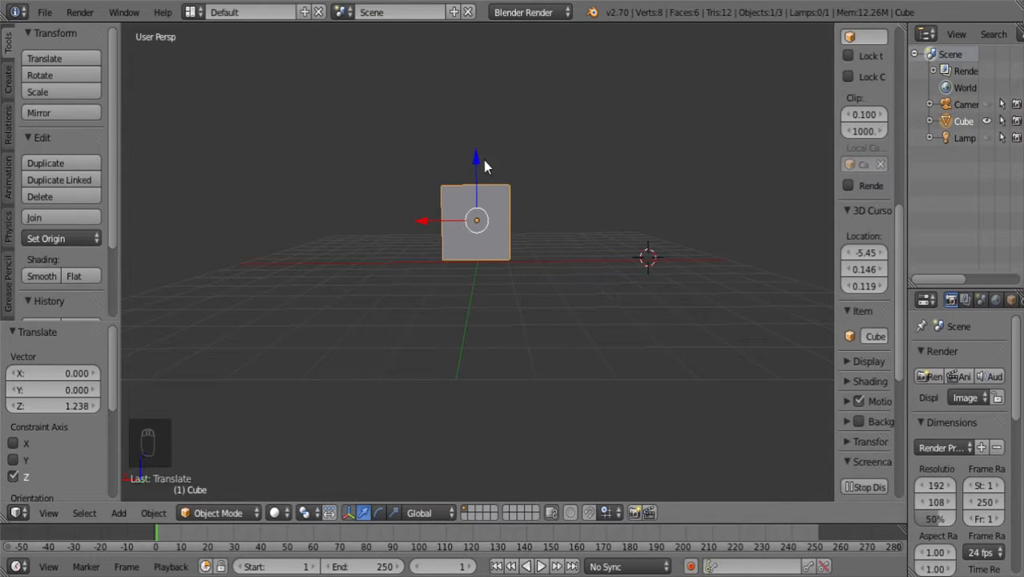
- Raise the cube along Z by about 1.57 units and then by about 4.56 units, well above the grid
key("r")
key("w")
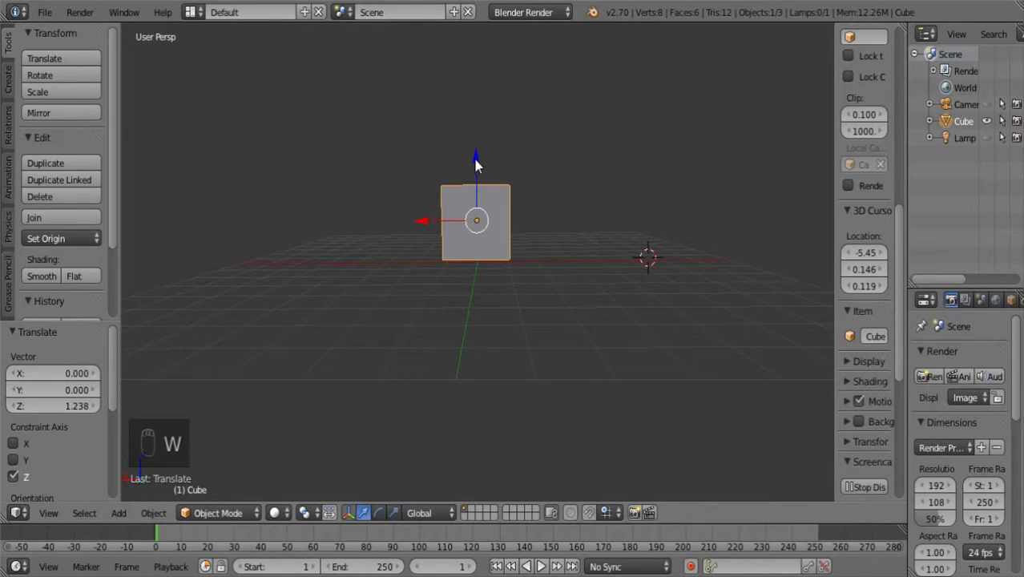
left_click_drag(477, 159, 476, 103)
scroll(478, 159, "down", 6)
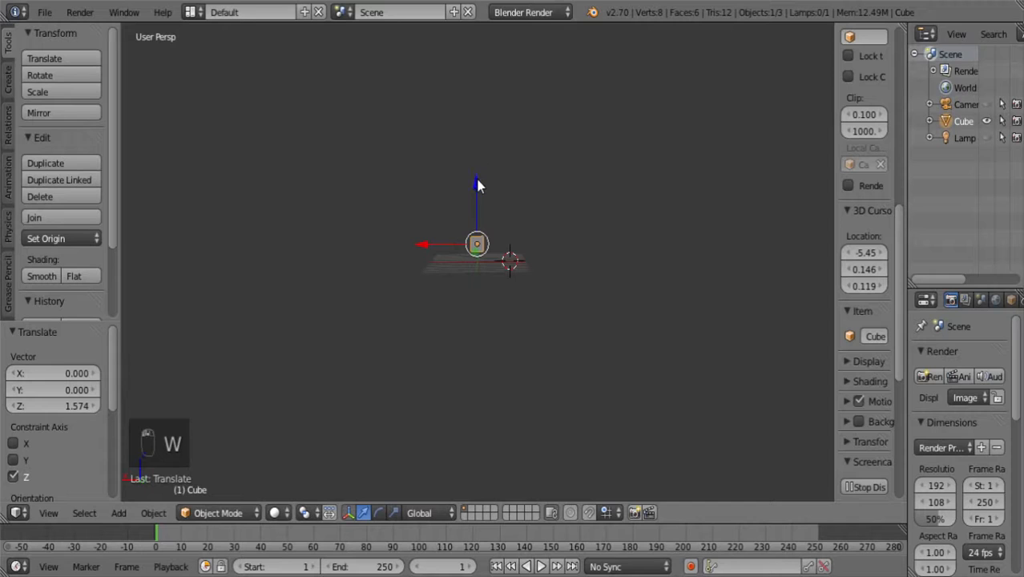
left_click_drag(478, 181, 480, 150)
scroll(504, 193, "up", 7)
key("f")
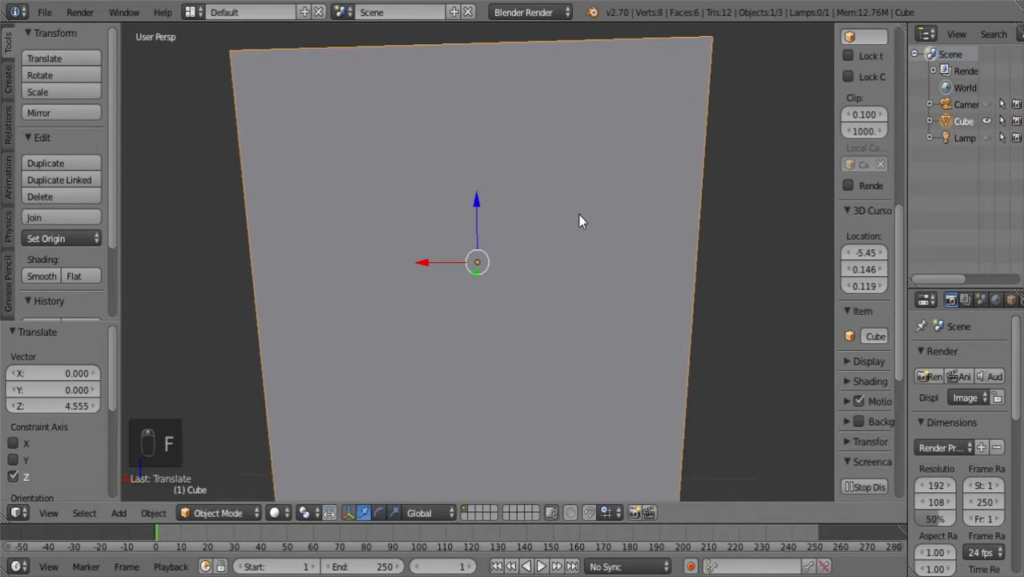
scroll(579, 216, "down", 8)
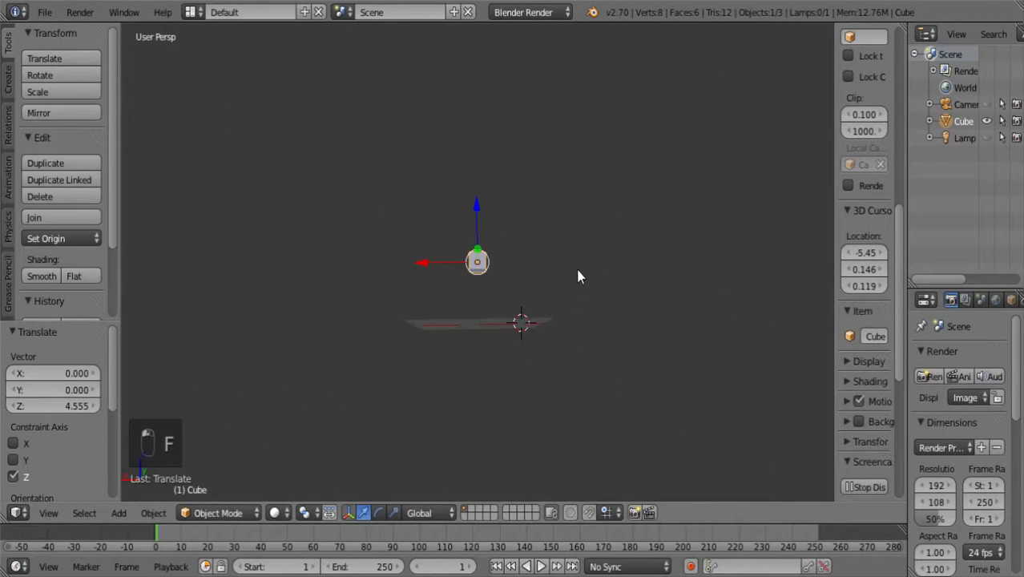
scroll(581, 290, "up", 2)
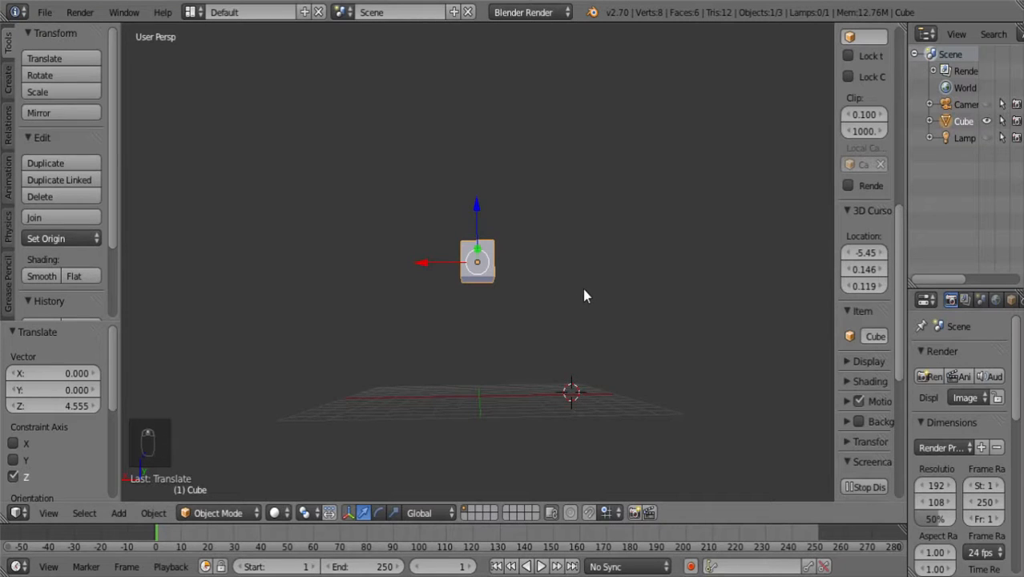
- Stretch the cube into a tall column by scaling it along Z by about 3.33 and then about 1.8
key("e")
key("r")
left_click_drag(481, 211, 488, 97)
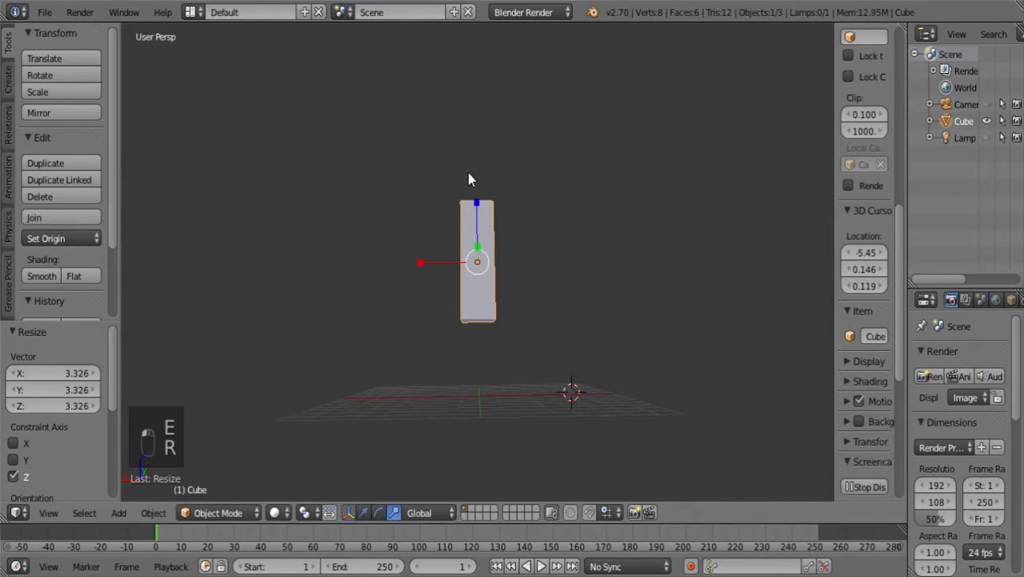
left_click_drag(478, 201, 486, 158)
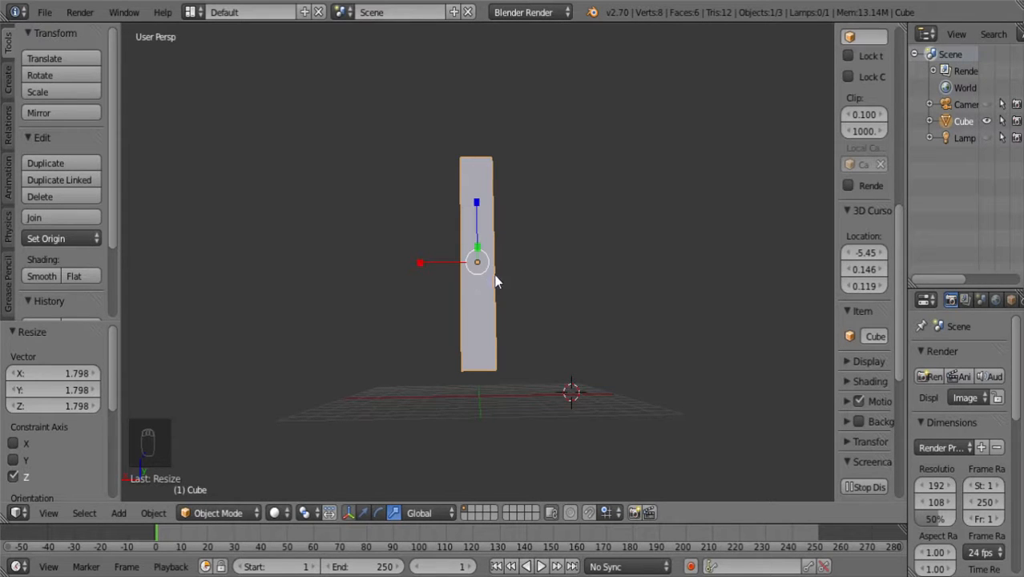
- Scale the whole column by about 0.58, thin it along X and by about 0.66 along Y, and lower it to the grid
middle_click_drag(494, 274, 539, 402)
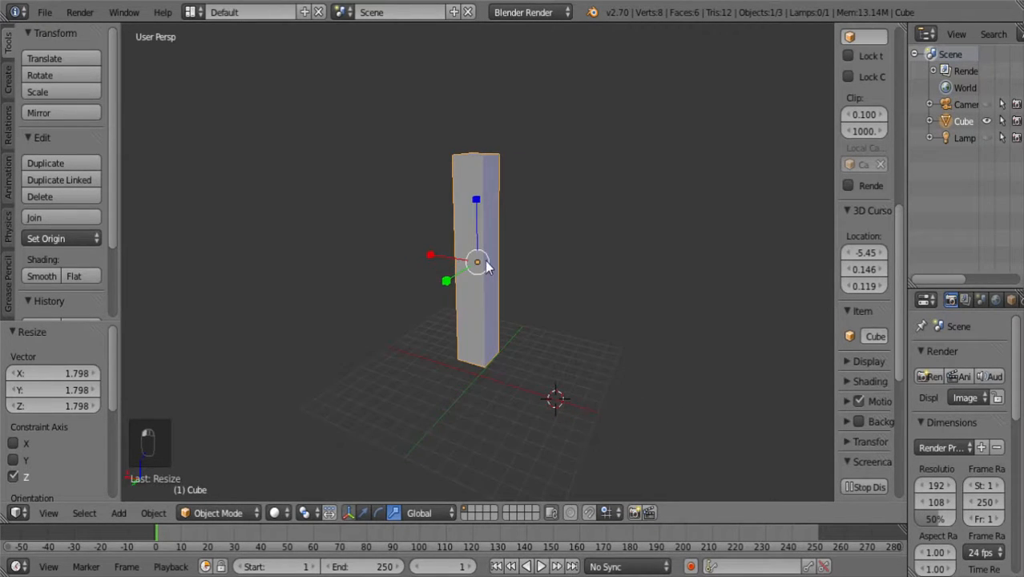
left_click_drag(487, 266, 481, 261)
middle_click_drag(481, 260, 611, 396)
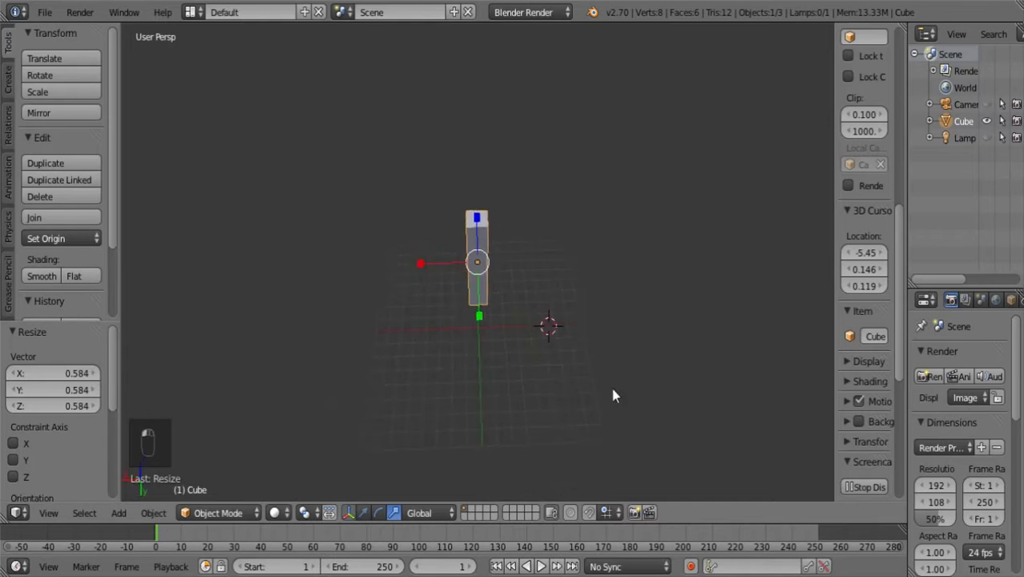
left_click_drag(418, 265, 424, 276)
left_click_drag(485, 318, 481, 296)
middle_click_drag(482, 296, 477, 202)
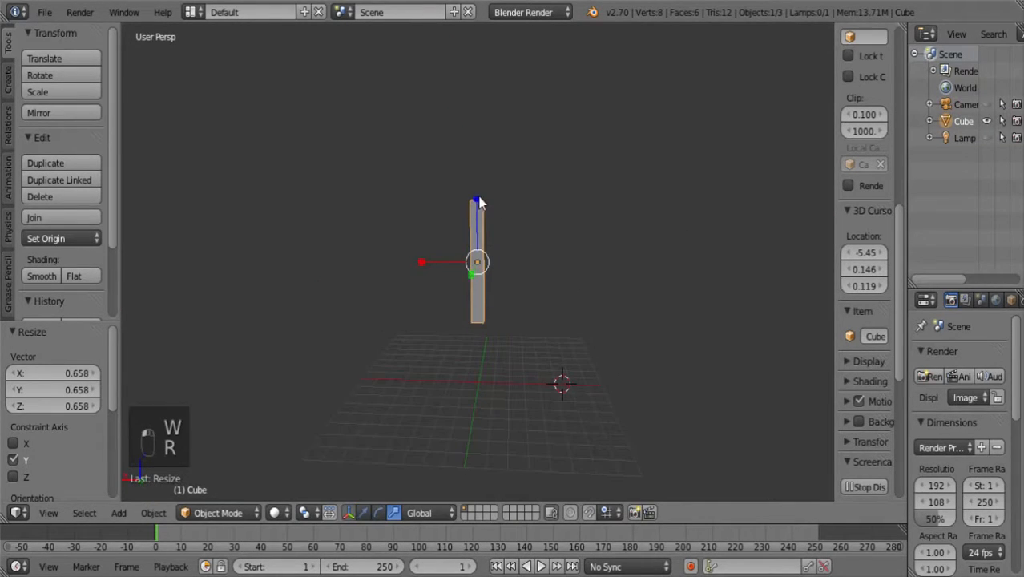
left_click_drag(478, 202, 486, 245)
- In Edit Mode, add nine evenly spaced horizontal loop cuts along the column's height without sliding them
key("Tab")
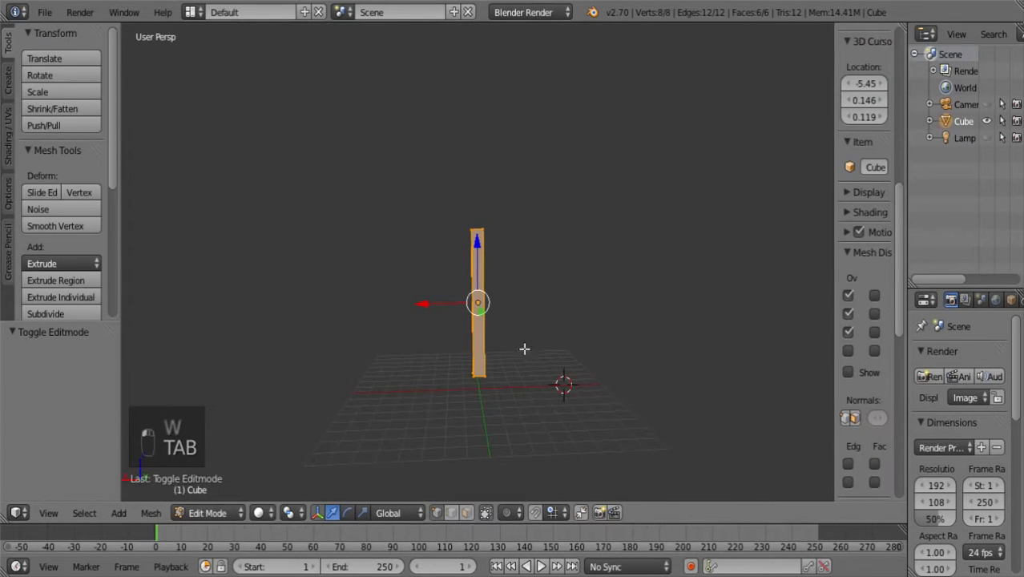
middle_click_drag(528, 371, 530, 364)
key("ctrl+r")
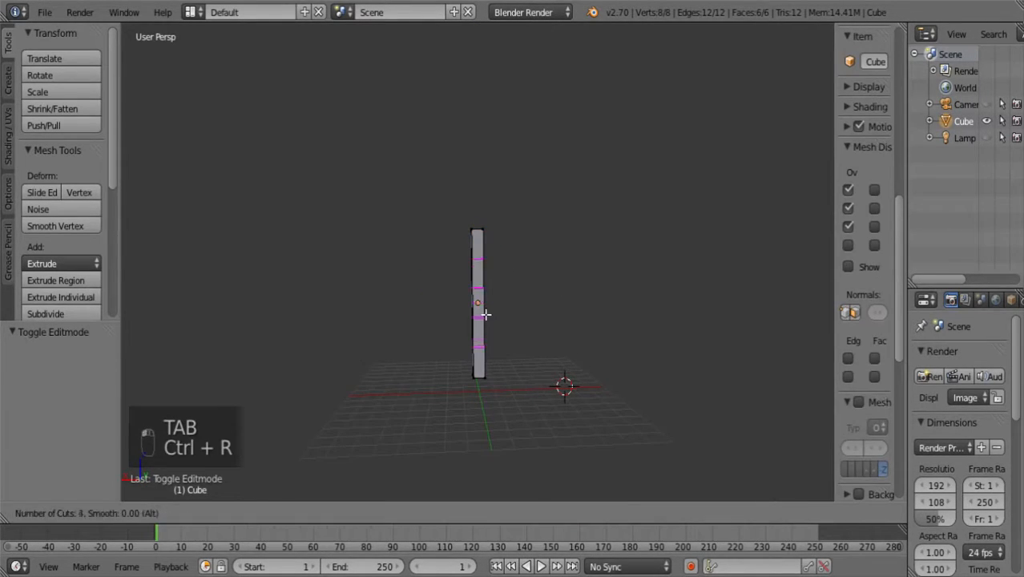
scroll(486, 319, "up", 5)
scroll(486, 318, "up", 3)
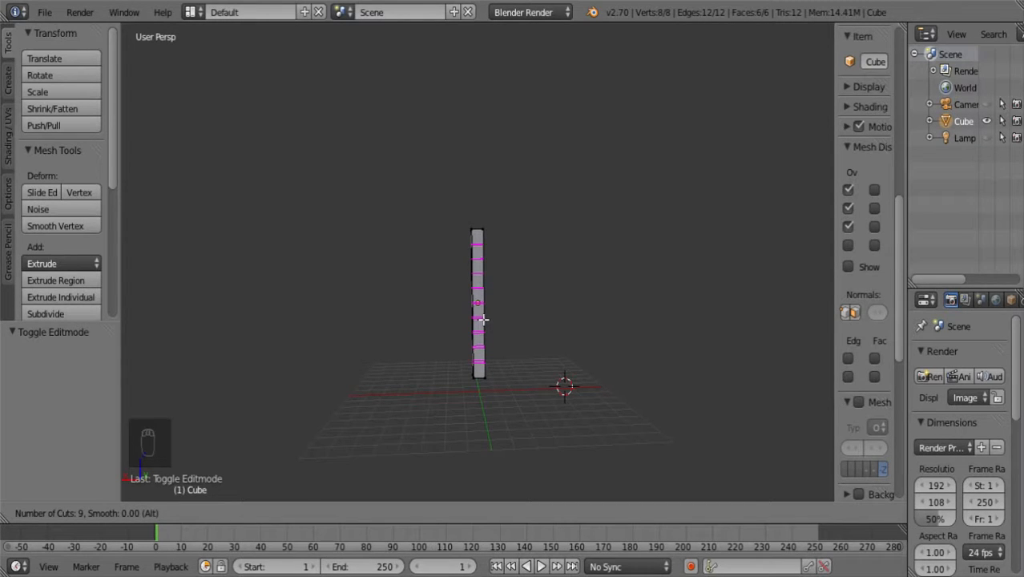
left_click(484, 322)
right_click(486, 322)
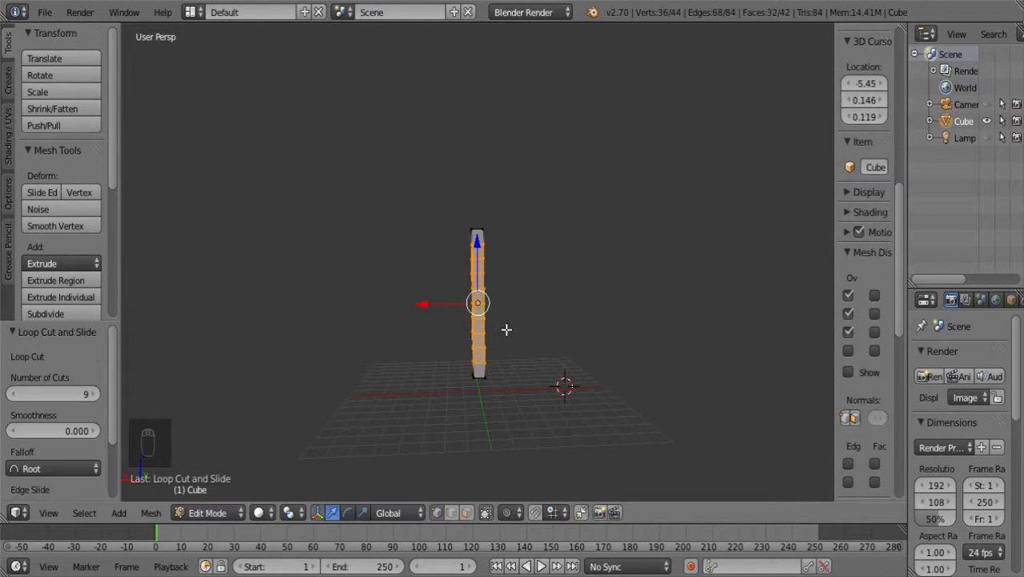
- Add a single centred vertical loop cut running the full height of the column without sliding it
key("a")
middle_click_drag(624, 393, 629, 418)
key("ctrl+r")
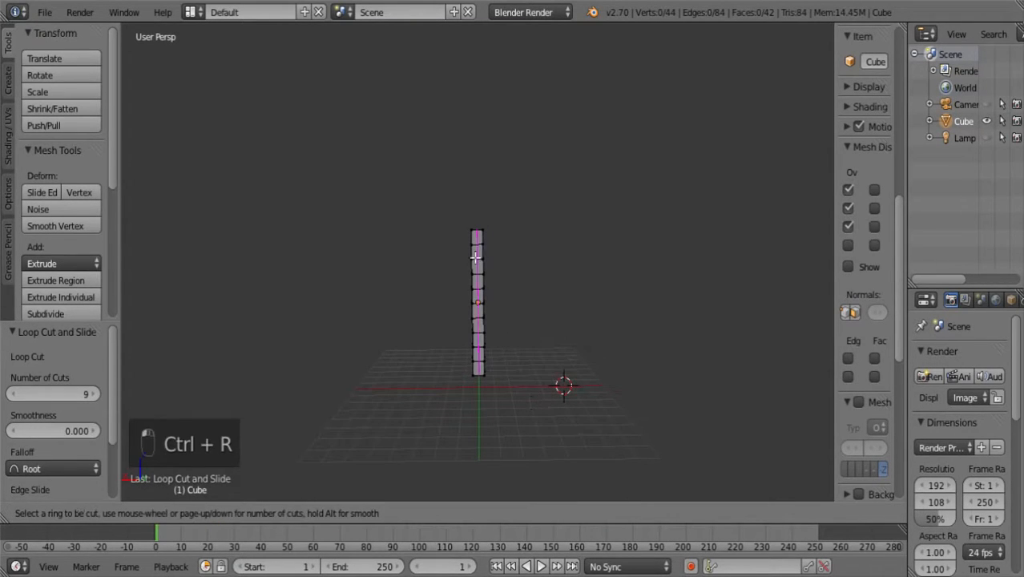
left_click(476, 246)
right_click(476, 246)
key("a")
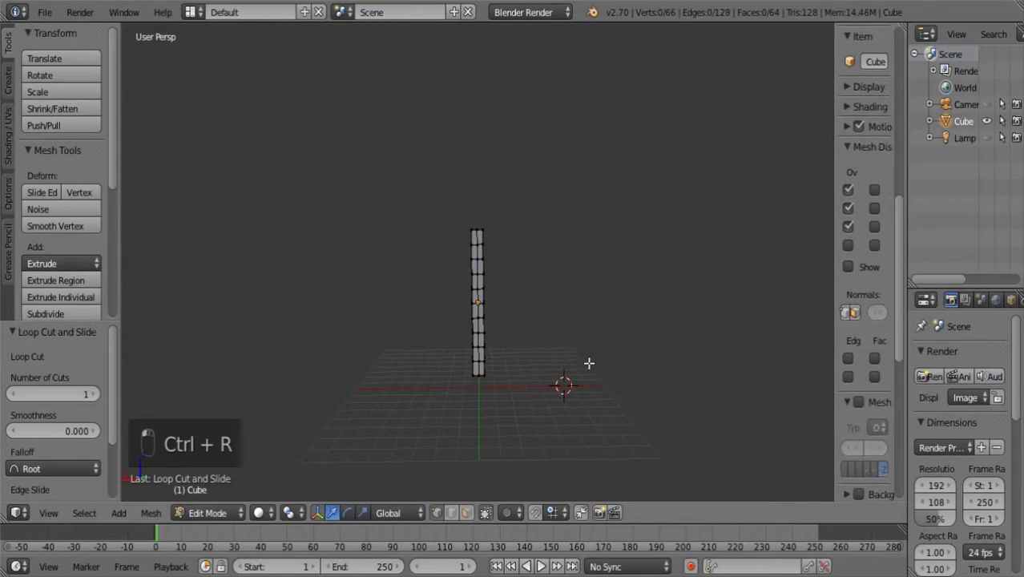
- In face select mode, box-select all faces of the column's +X half and delete them
scroll(592, 367, "up", 3)
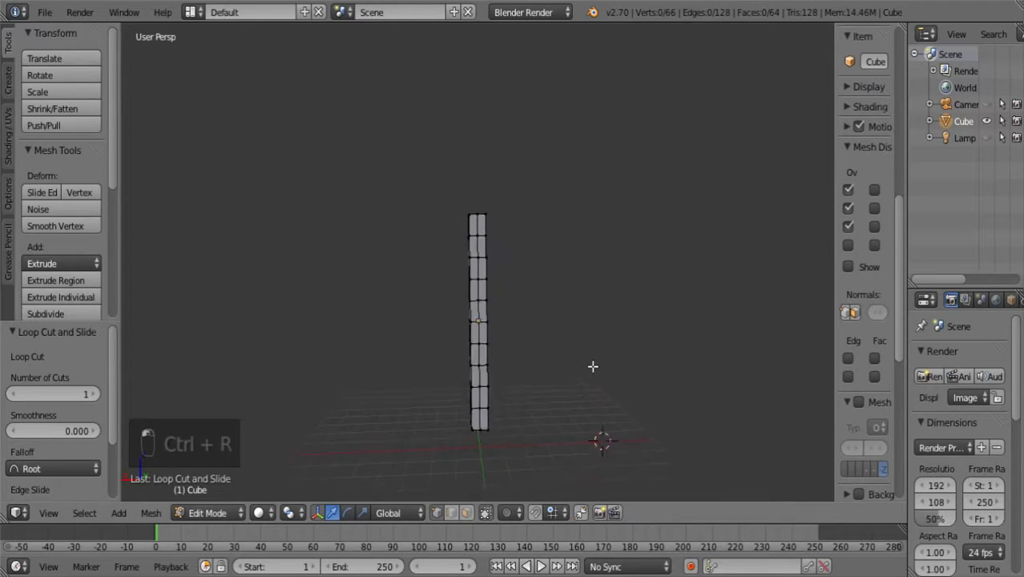
left_click(485, 513)
mouse_move(553, 406)
middle_mouse_down()
mouse_move(550, 421)
mouse_move(554, 407)
middle_mouse_up()
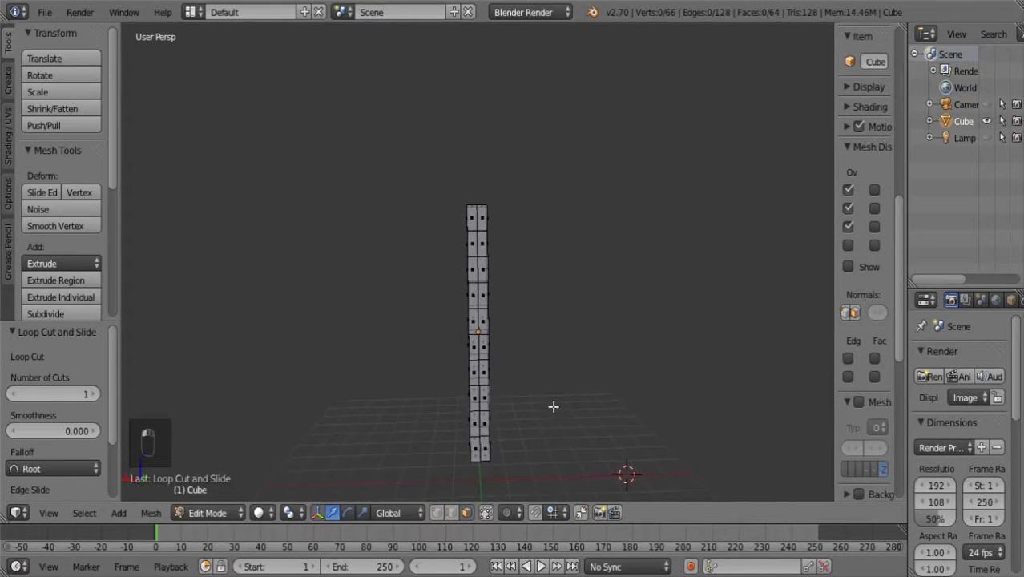
scroll(496, 309, "down", 5)
scroll(498, 311, "up", 4)
key("b")
left_click_drag(436, 171, 478, 489)
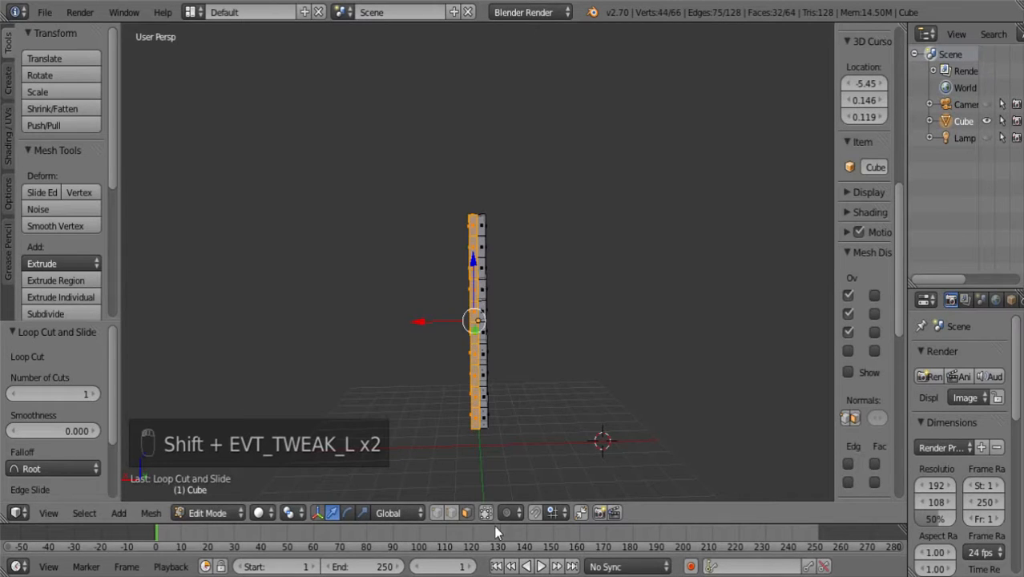
middle_click_drag(557, 482, 589, 392)
key("Delete")
left_click(589, 394)
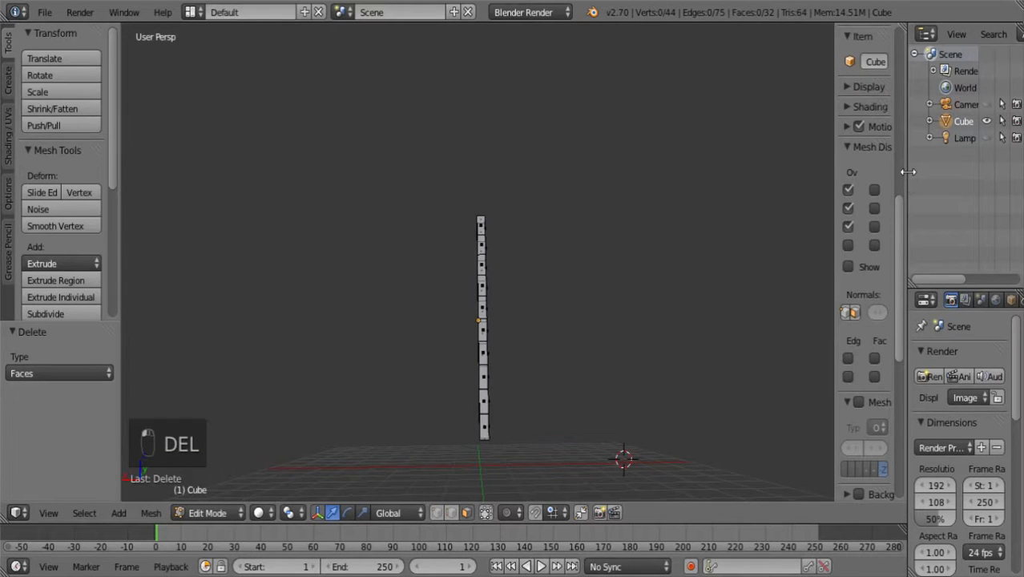
- Add an X-axis Mirror modifier to the half column and select the second-lowest face on its outer side
left_click_drag(908, 171, 851, 171)
left_click(959, 304)
left_click(926, 357)
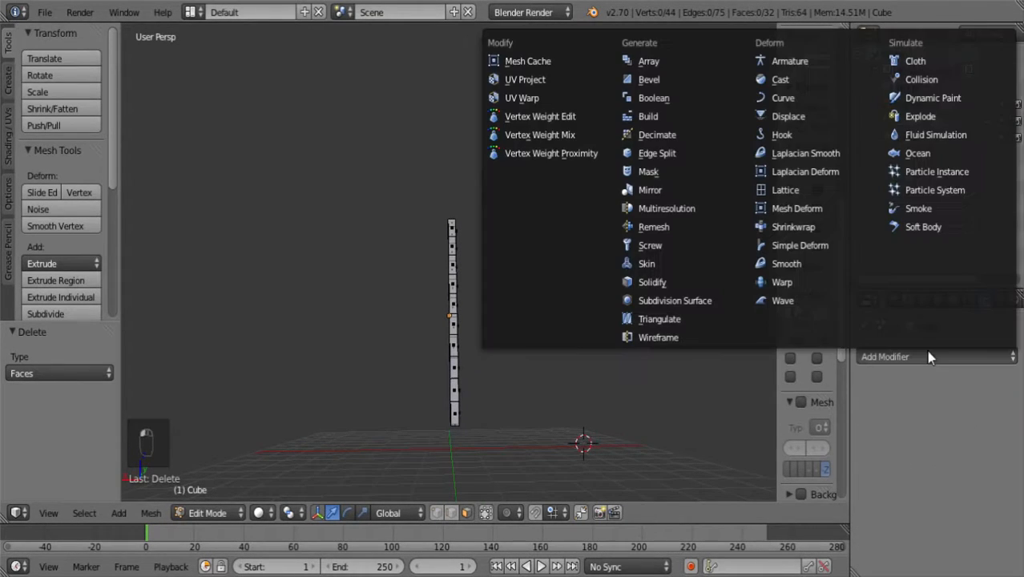
left_click(671, 185)
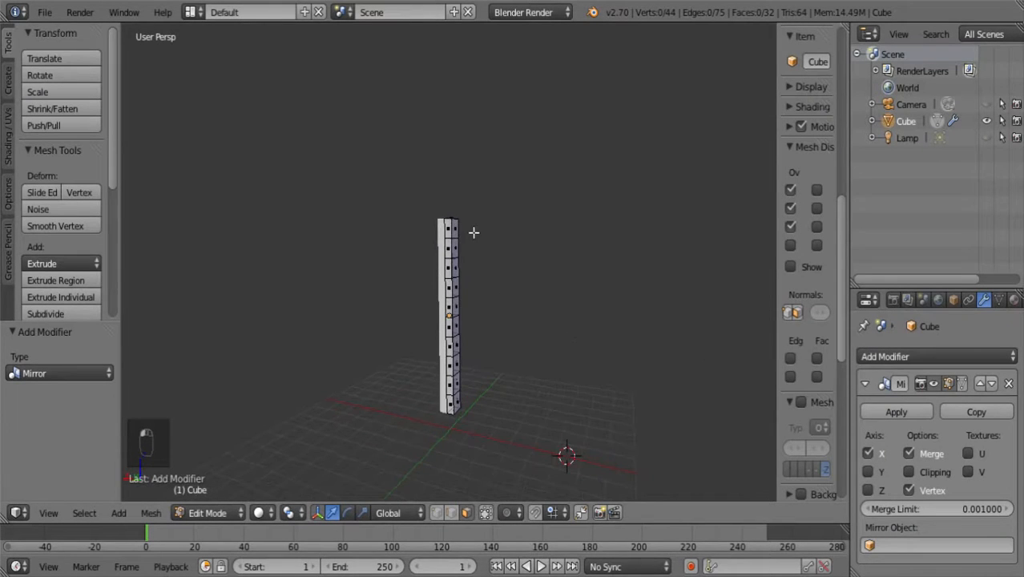
middle_click_drag(578, 431, 501, 412)
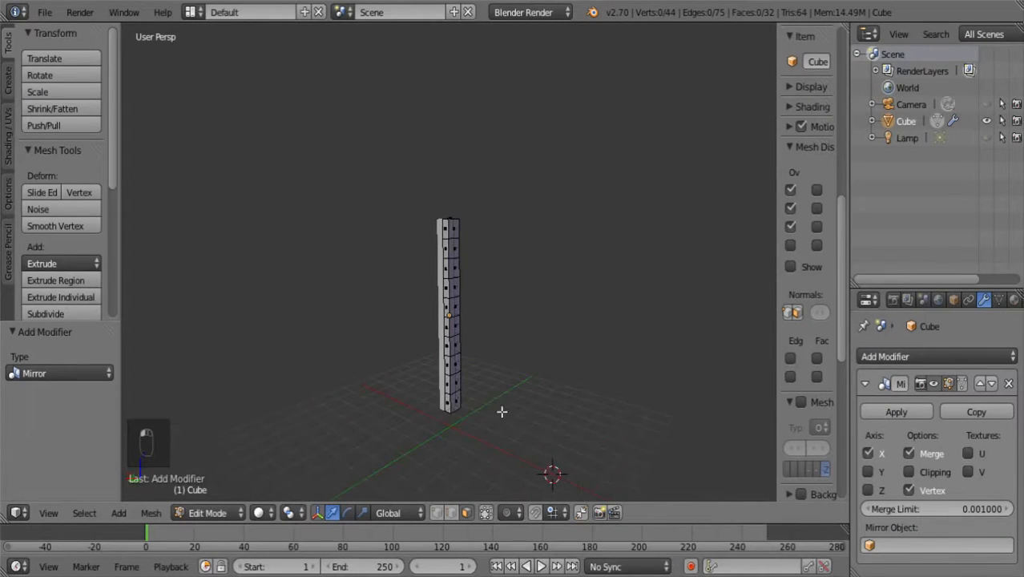
right_click(457, 383)
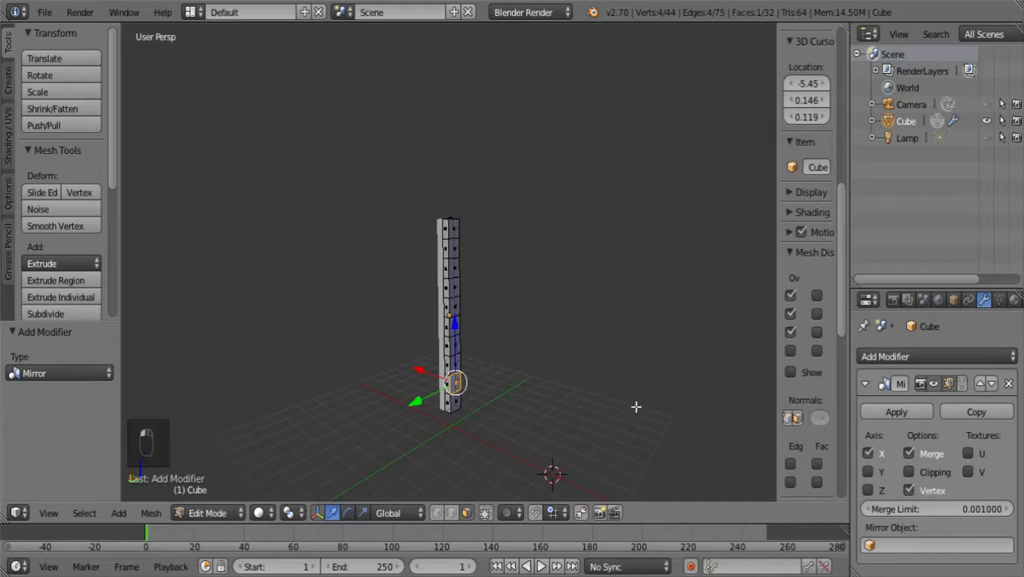
- Try to extrude the single selected face outward along X and undo the extrusion
key("alt+x")
right_click(421, 370)
left_click_drag(421, 371, 475, 402)
key("ctrl+z")
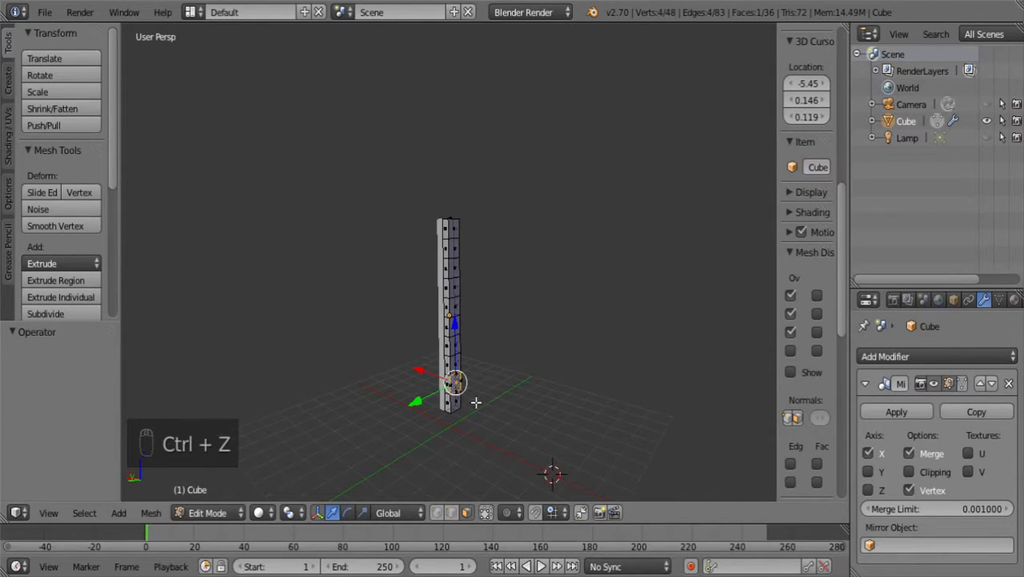
key("w")
key("q")
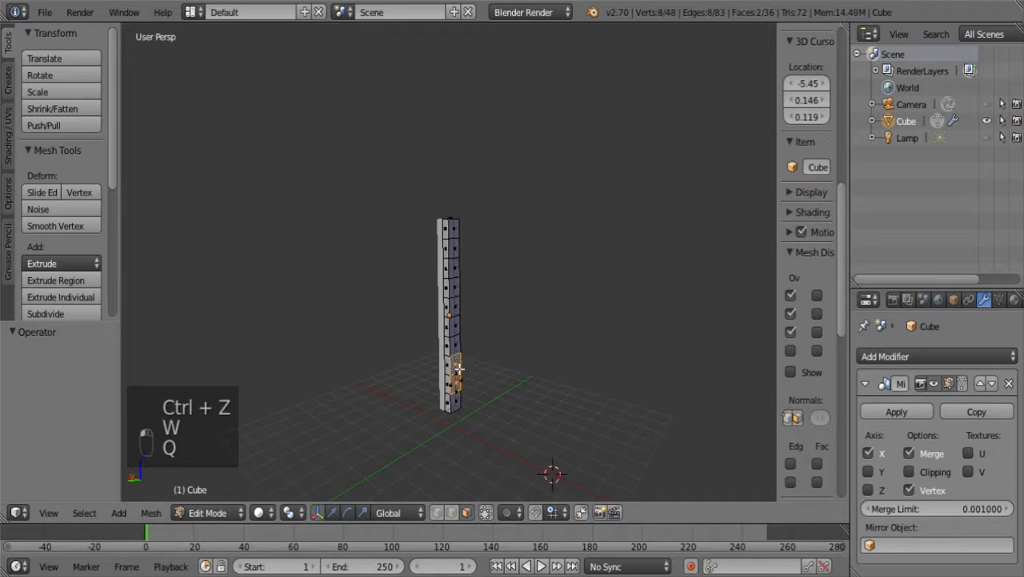
key("ctrl+z")
key("ctrl+z")
key("ctrl+z")
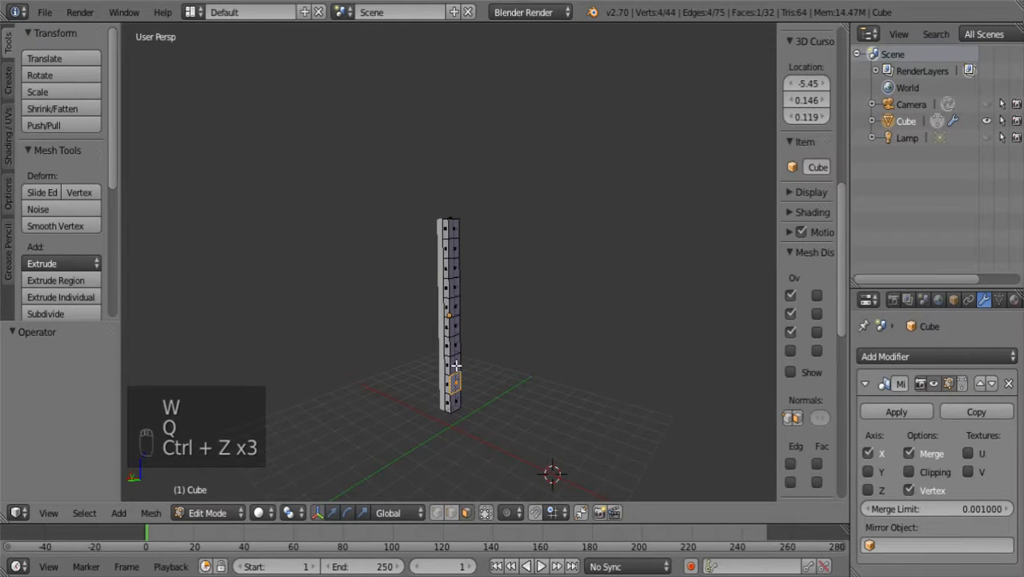
- Add the face directly above to the selection and extrude both outward, moving them about -3.013 along X
right_click(455, 366, "shift")
key("alt+x")
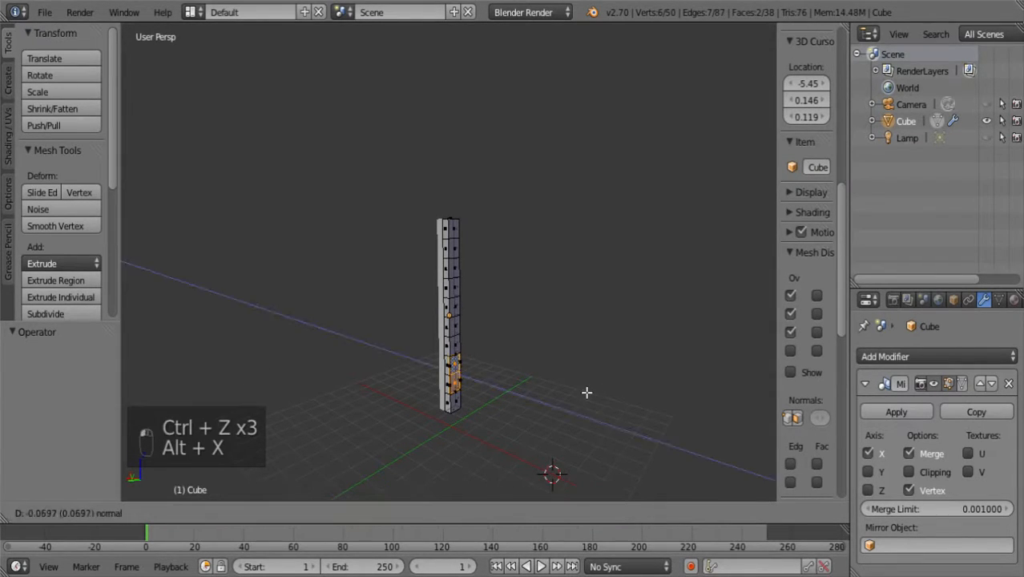
left_click(585, 394)
key("w")
left_click_drag(420, 360, 512, 429)
- In edge select mode, move the top outer edge of the extruded block about 2.674 along X towards the column
left_click(452, 513)
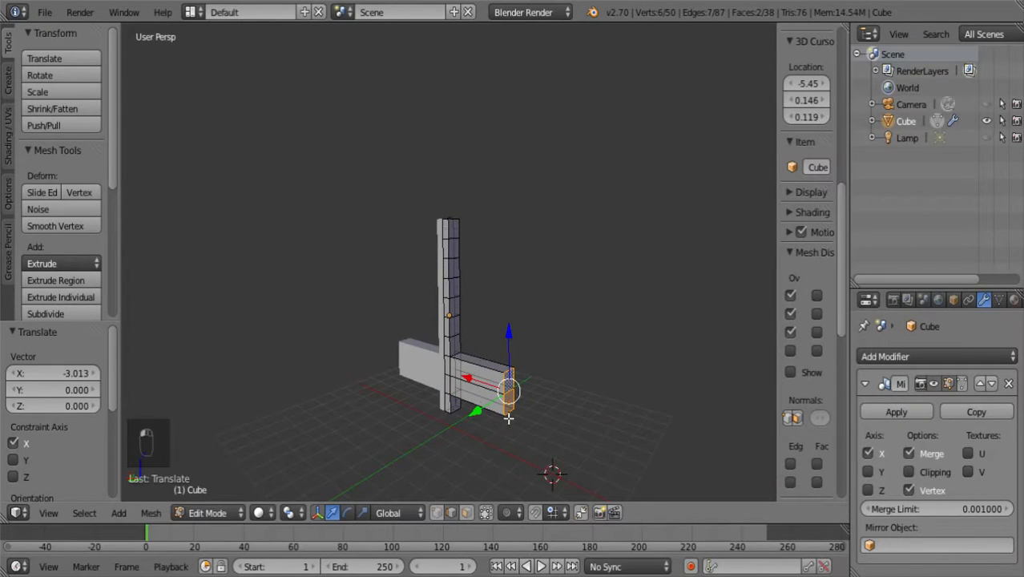
right_click(509, 371)
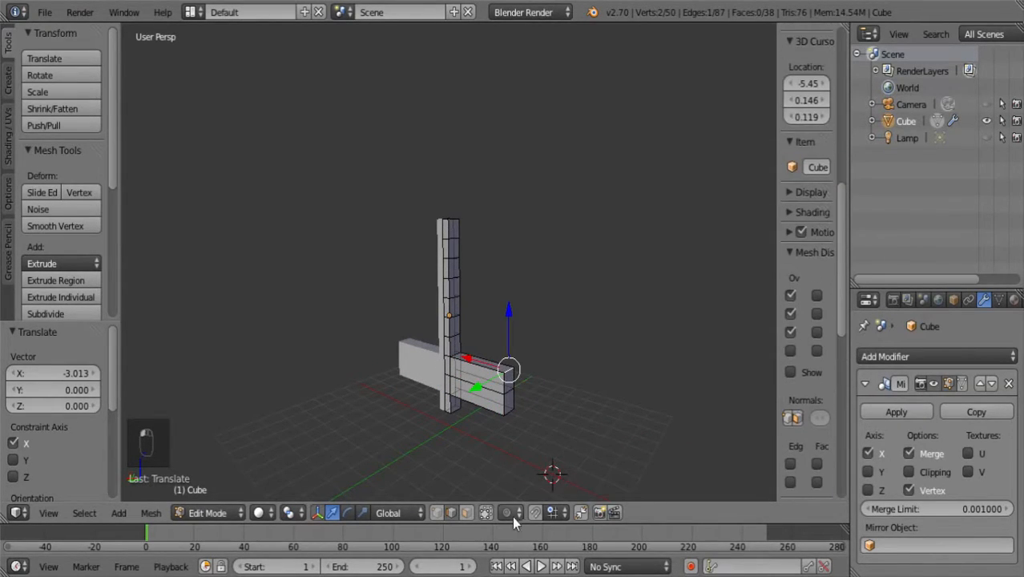
middle_click_drag(566, 445, 594, 444)
key("g")
key("x")
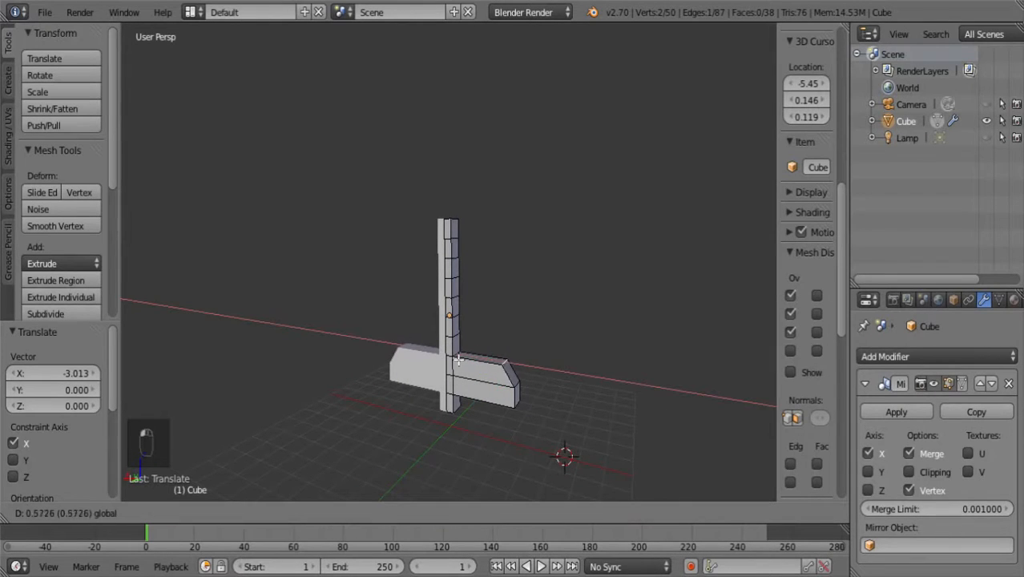
left_click(416, 362)
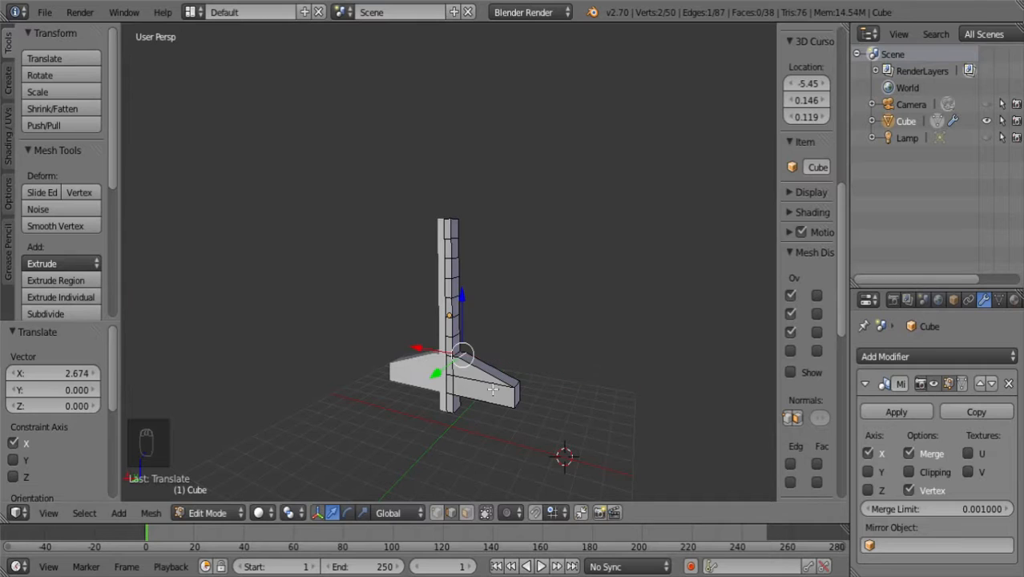
- Move the middle outer edge of the fin about 1.359 along X to form a sloped triangular profile
right_click(516, 387)
key("a")
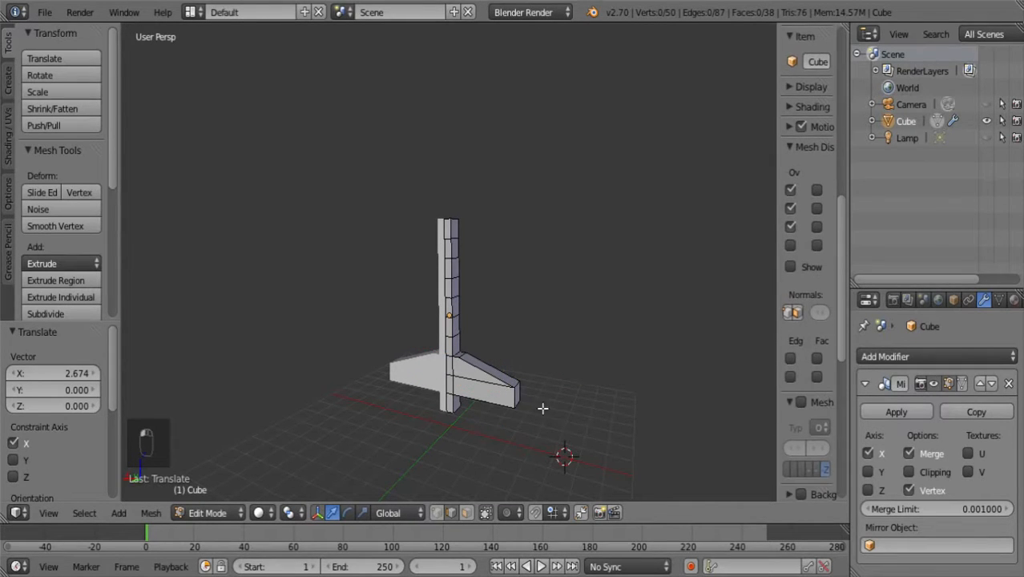
right_click(517, 385)
middle_click_drag(582, 445, 640, 412)
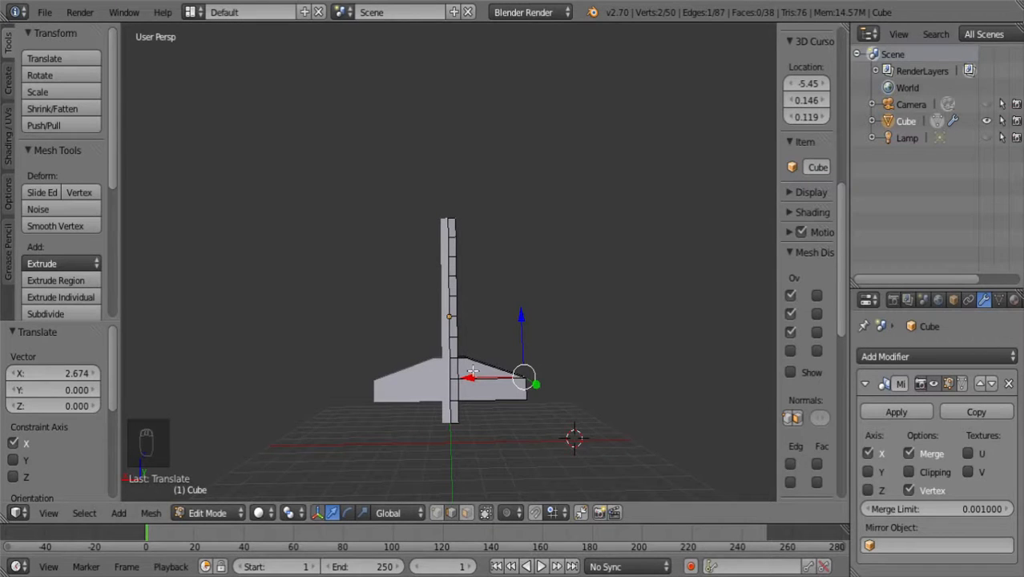
key("g")
key("x")
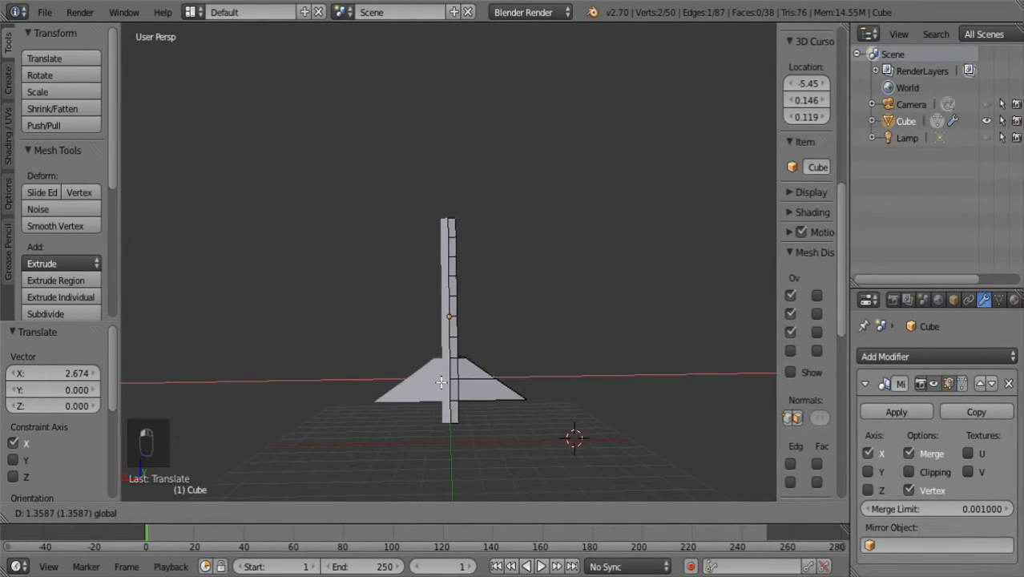
left_click(441, 383)
key("a")
middle_click_drag(562, 324, 488, 371)
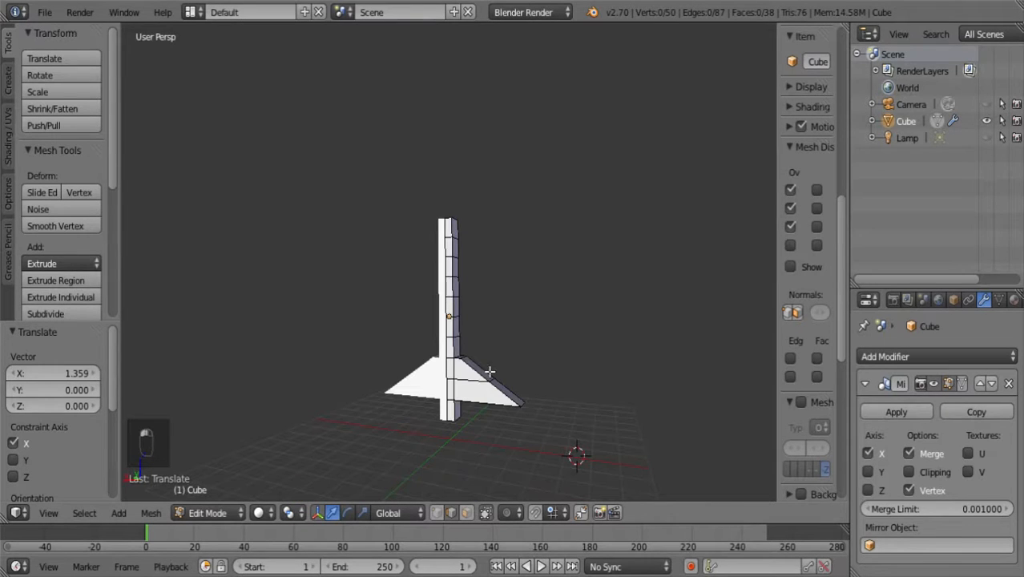
- Move the fin's top edge about 0.258 along X so it sits against the column's side
right_click(464, 361)
key("KP_Decimal")
scroll(589, 295, "down", 4)
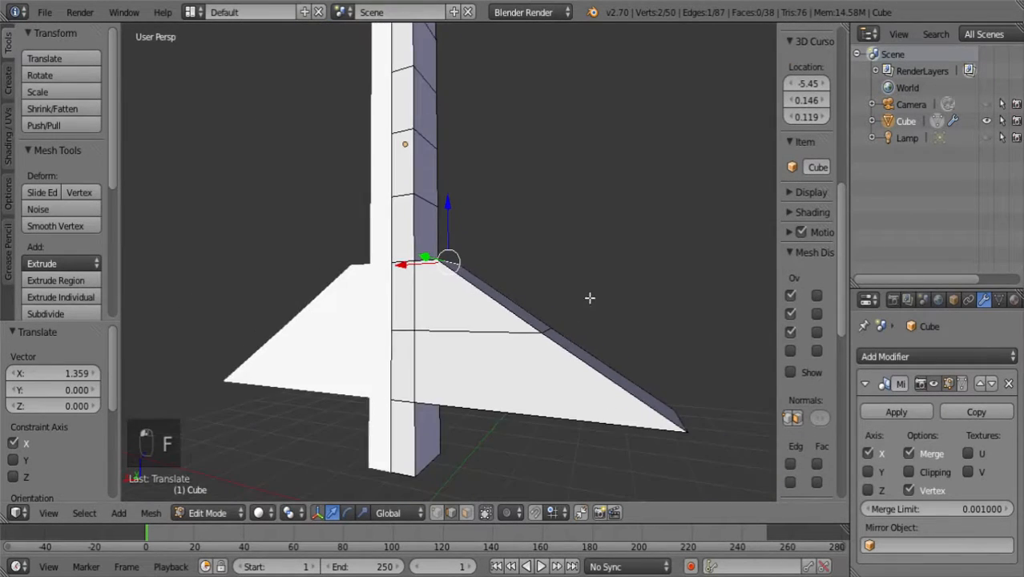
middle_click_drag(590, 294, 379, 251)
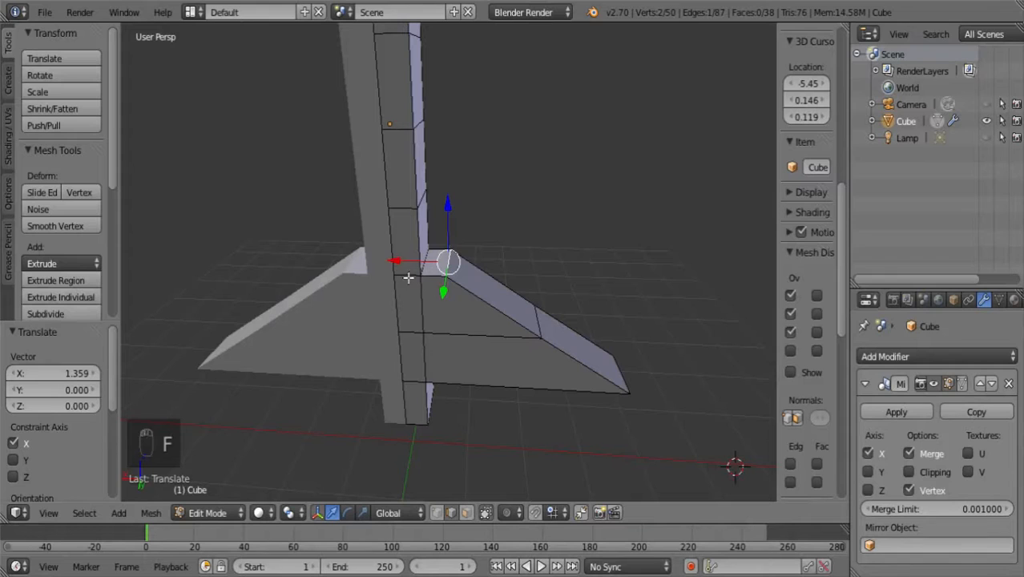
key("g")
key("x")
left_click(379, 266)
scroll(557, 258, "down", 4)
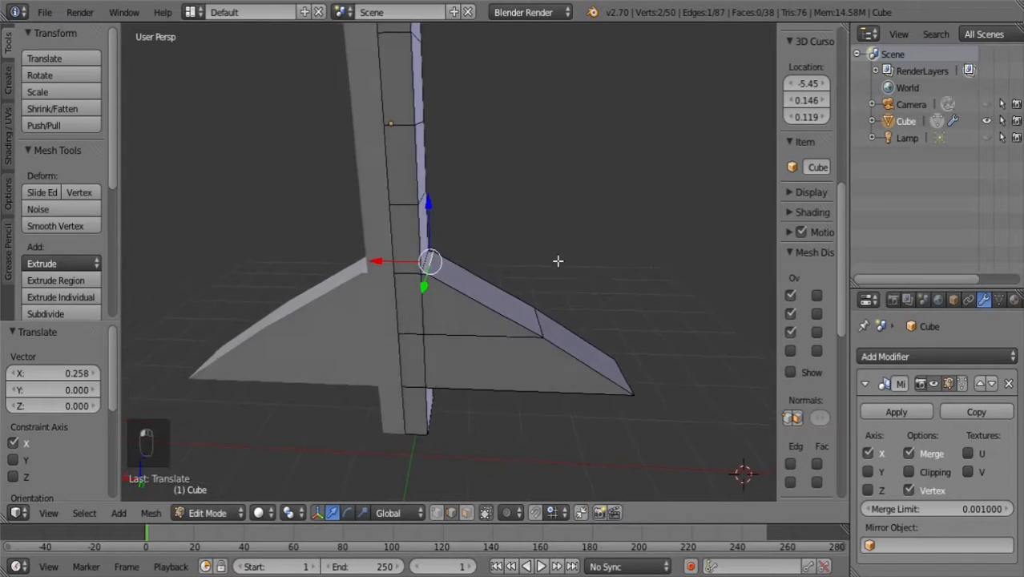
key("a")
scroll(537, 255, "up", 4)
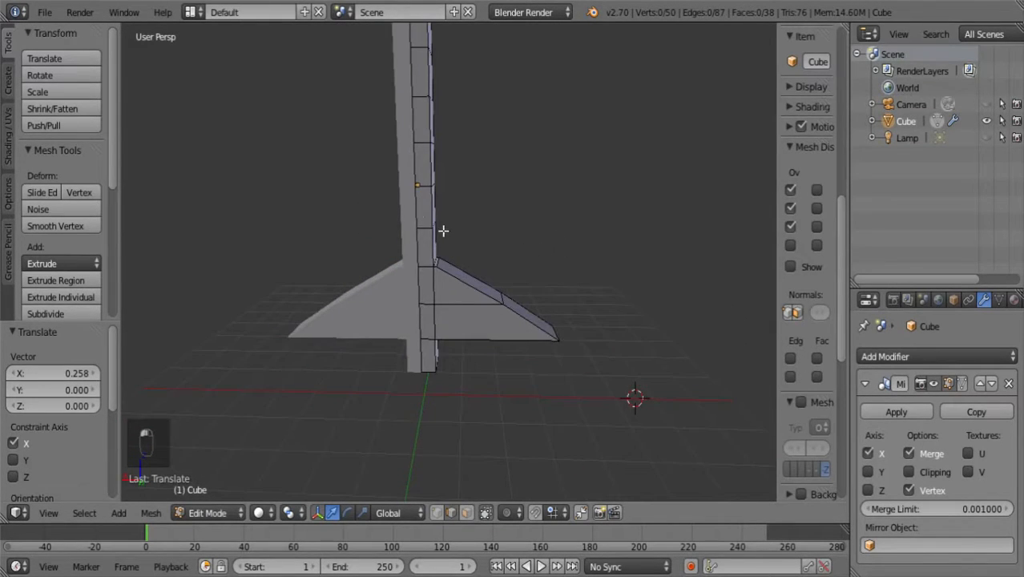
- In face select mode, select the two outer side faces of the column directly above the fin
middle_click_drag(504, 263, 457, 241)
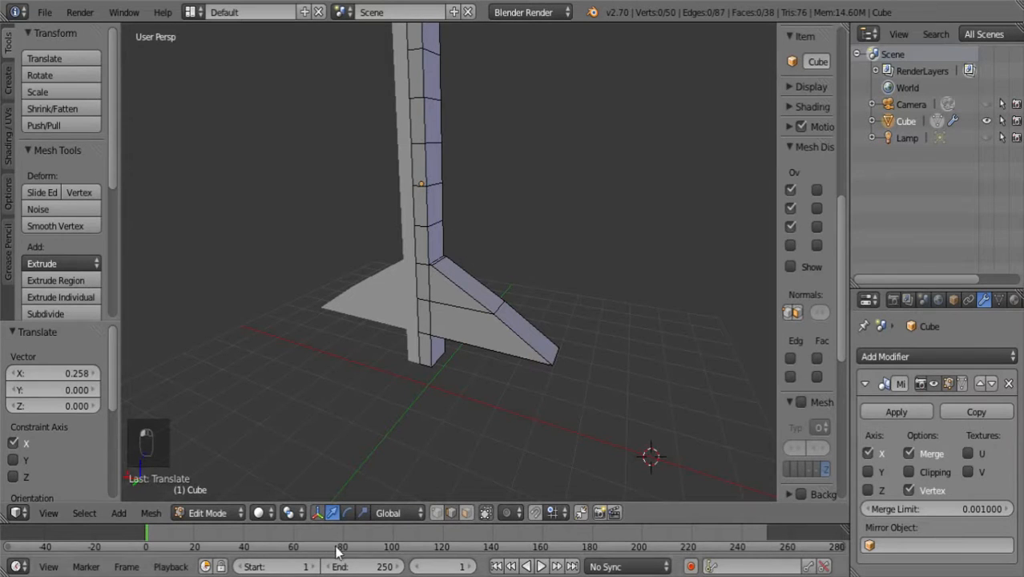
left_click(466, 513)
left_click(435, 253)
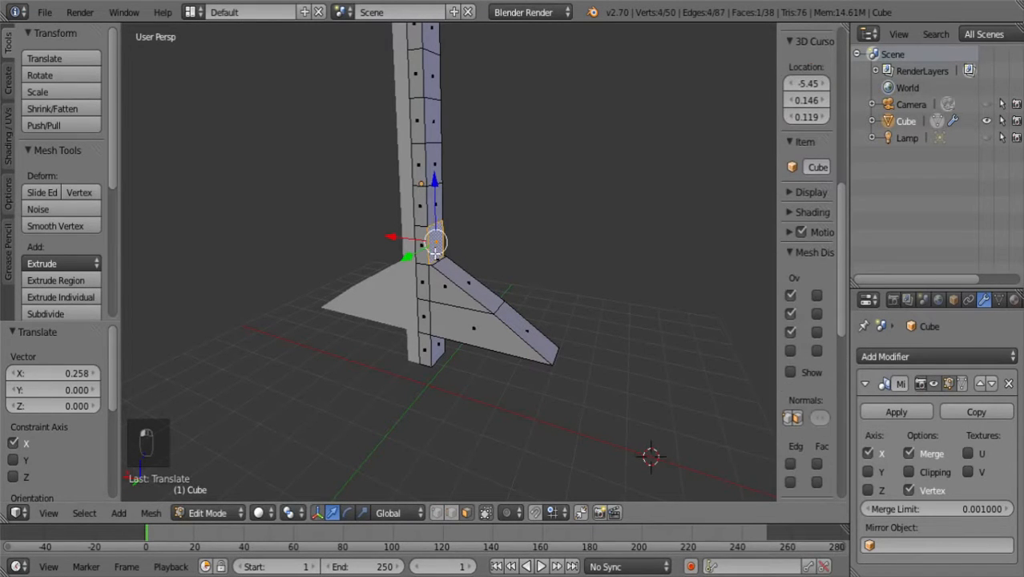
right_click(425, 207, "shift")
middle_click_drag(632, 290, 593, 302)
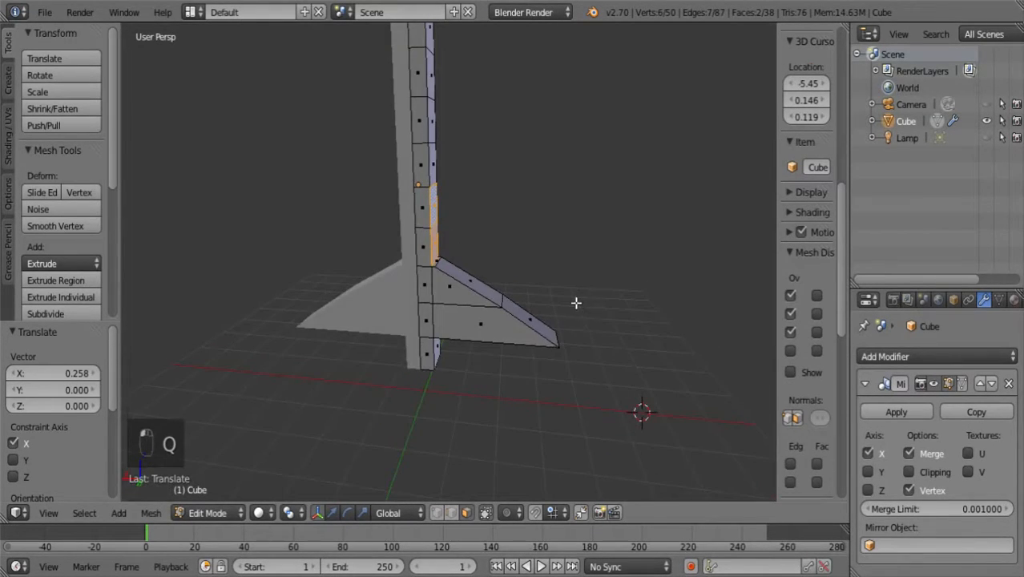
- Try to pull the two selected faces outward by about -0.129 along X and undo the move
key("ctrl+Tab")
left_click(561, 301)
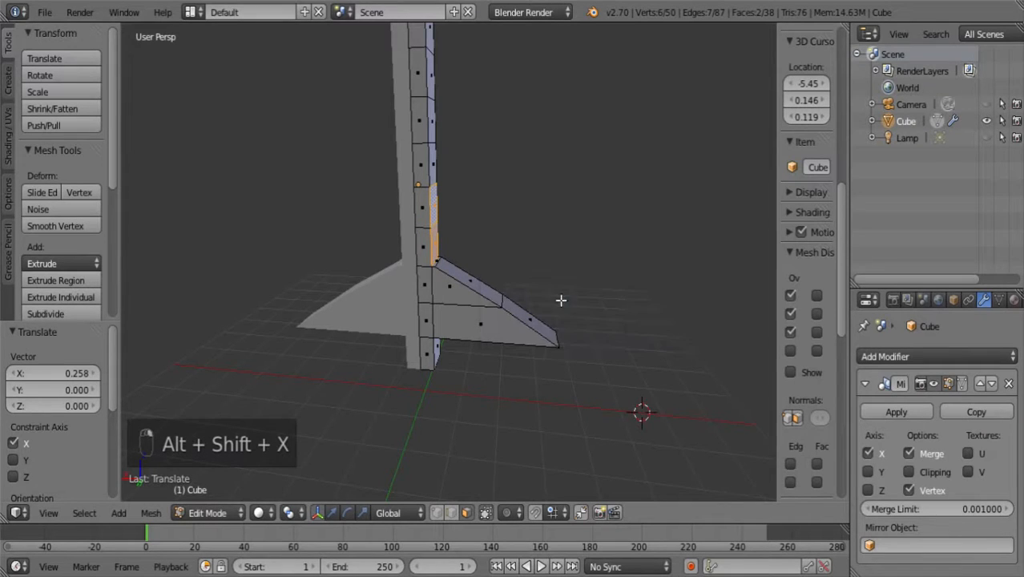
key("alt+shift+x")
key("w")
left_click_drag(385, 224, 398, 225)
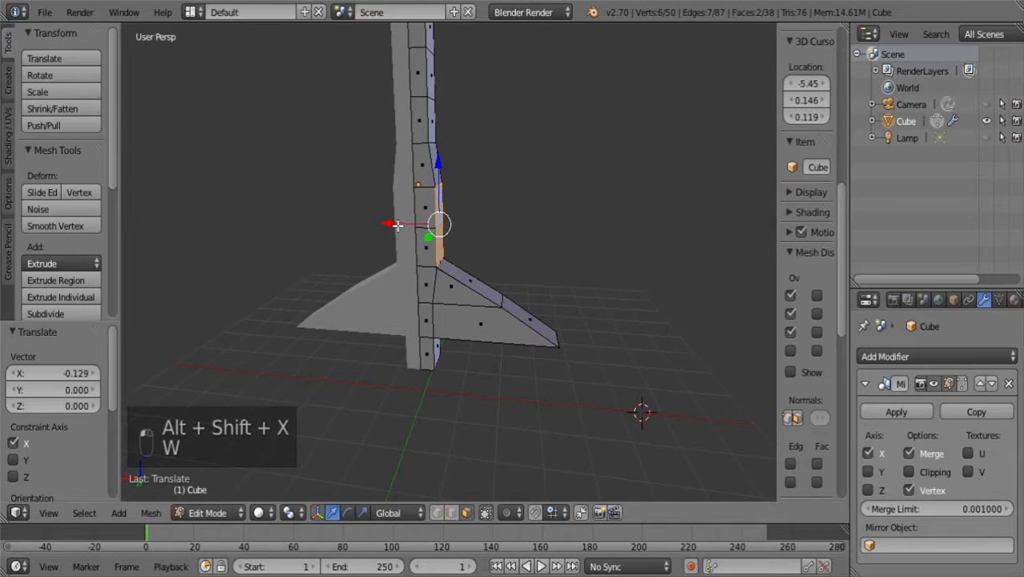
key("ctrl+z")
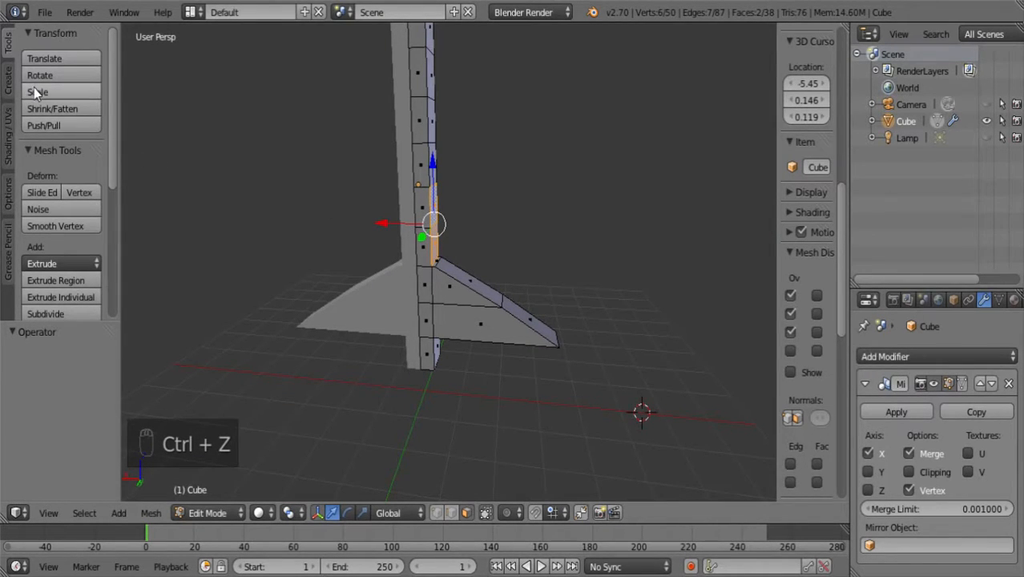
- Try Extrude Individual on the two selected faces with no offset and undo the extrusion
scroll(72, 176, "down", 3)
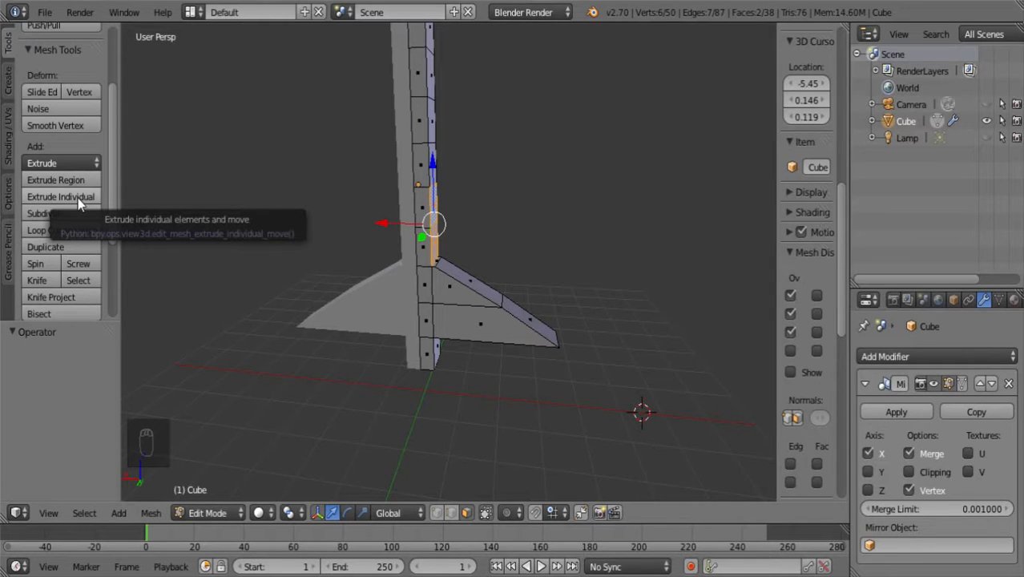
left_click(77, 198)
right_click(201, 226)
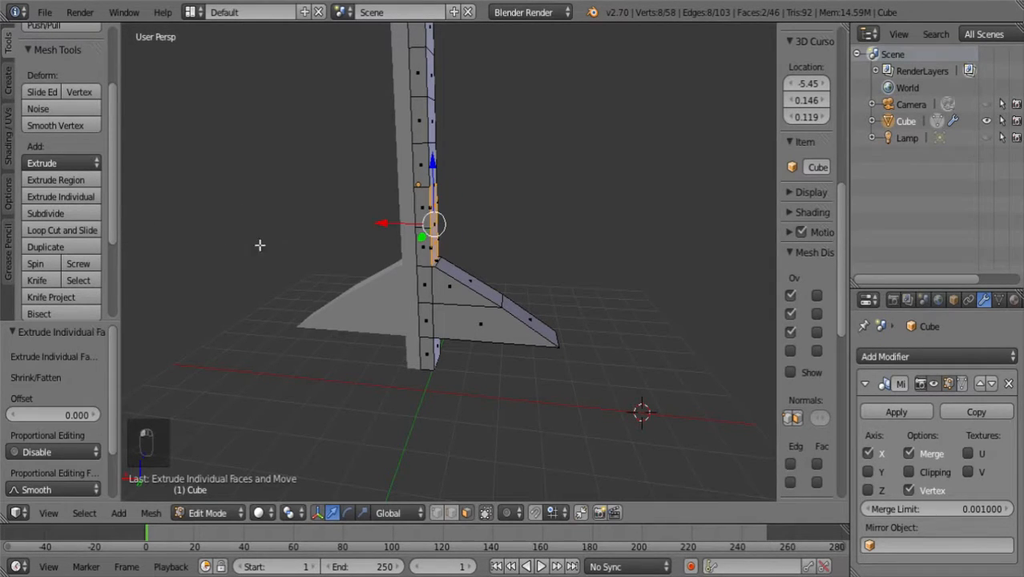
key("ctrl+z")
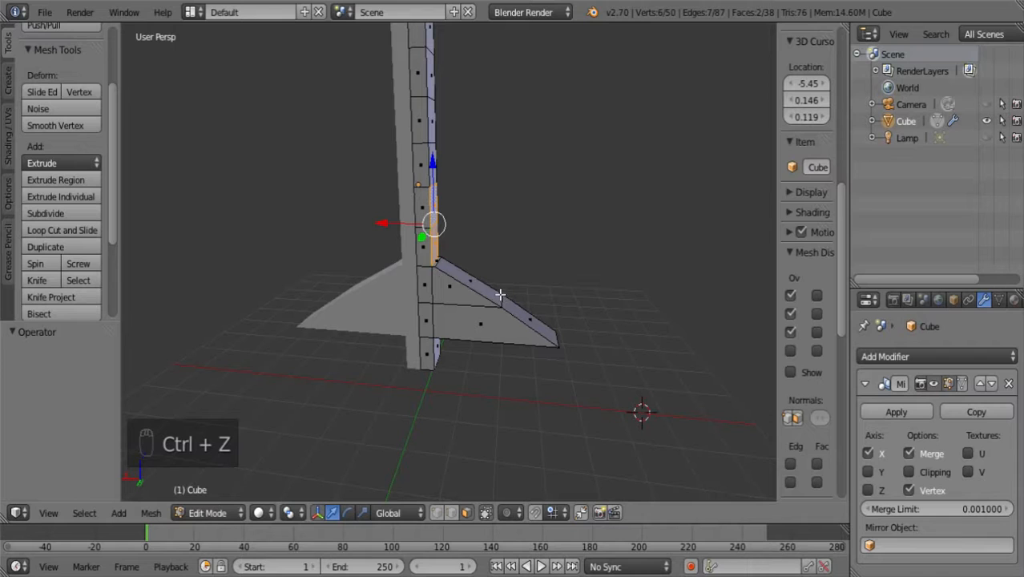
- Extrude the two selected column side faces and pull the new faces outward about -2.922 along X
key("alt+x")
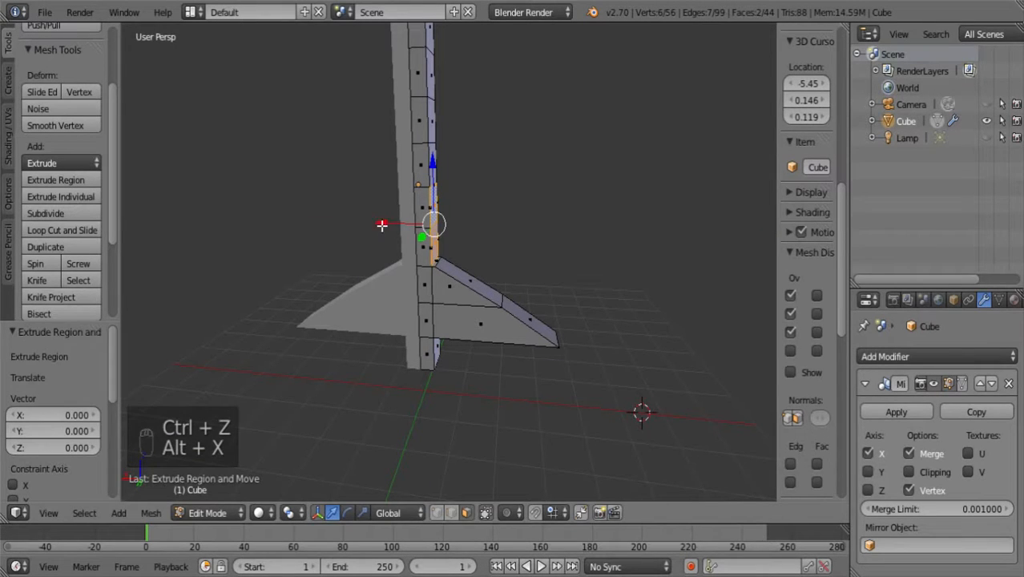
left_click_drag(381, 225, 529, 255)
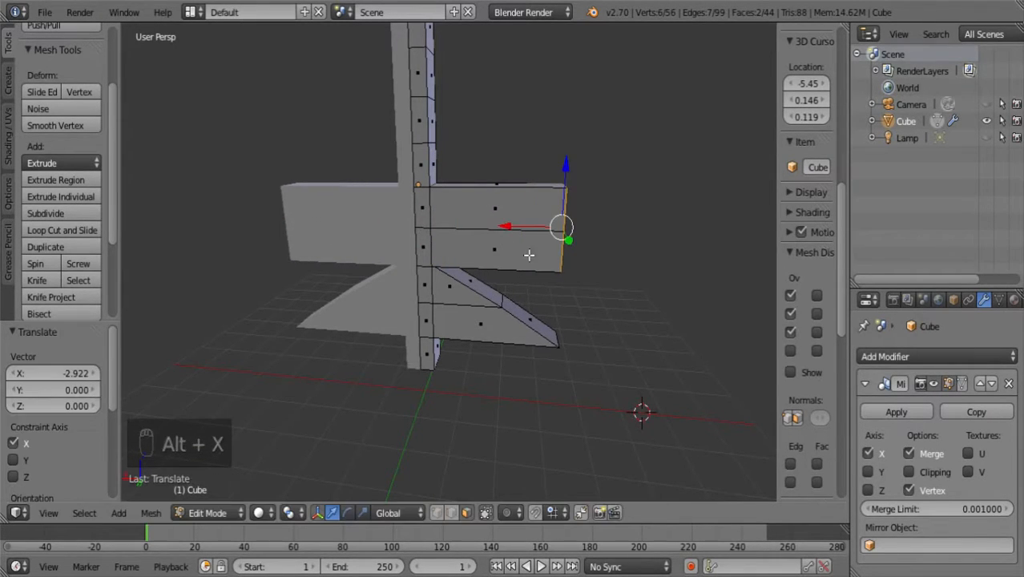
middle_click_drag(529, 255, 512, 269)
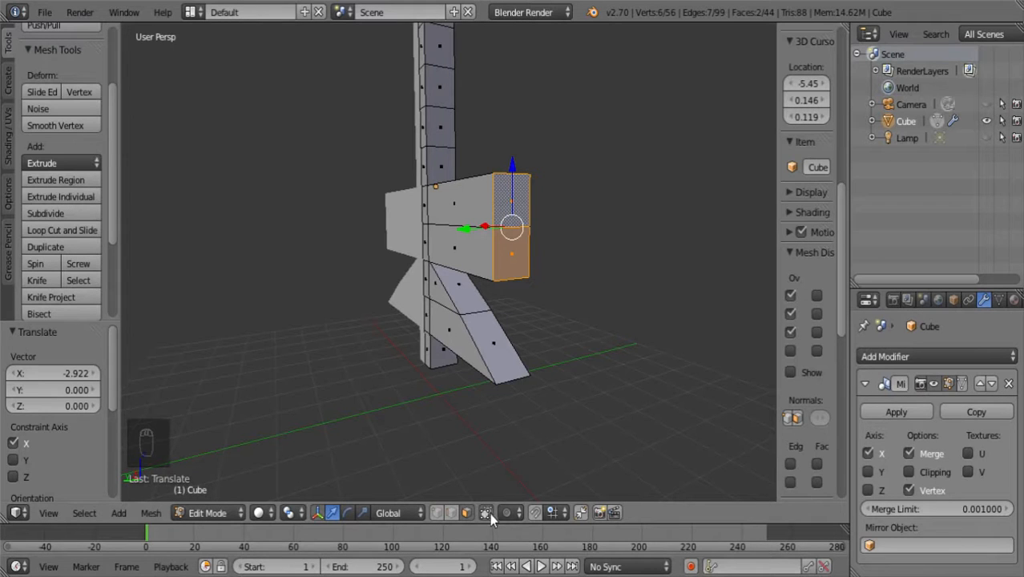
- Turn off limiting selection to visible geometry and clear the current selection
left_click_drag(566, 346, 607, 299)
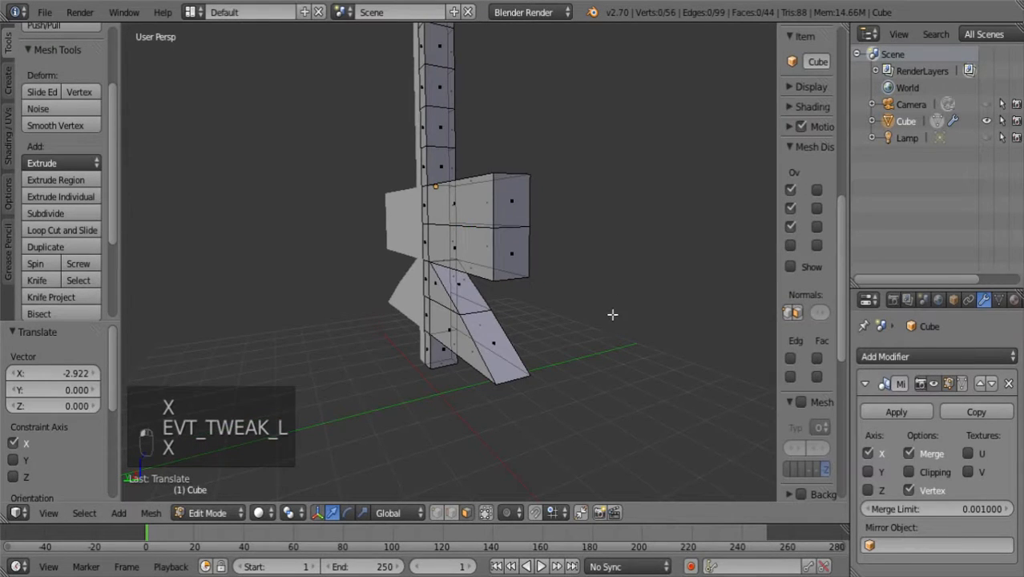
middle_click_drag(508, 262, 683, 293)
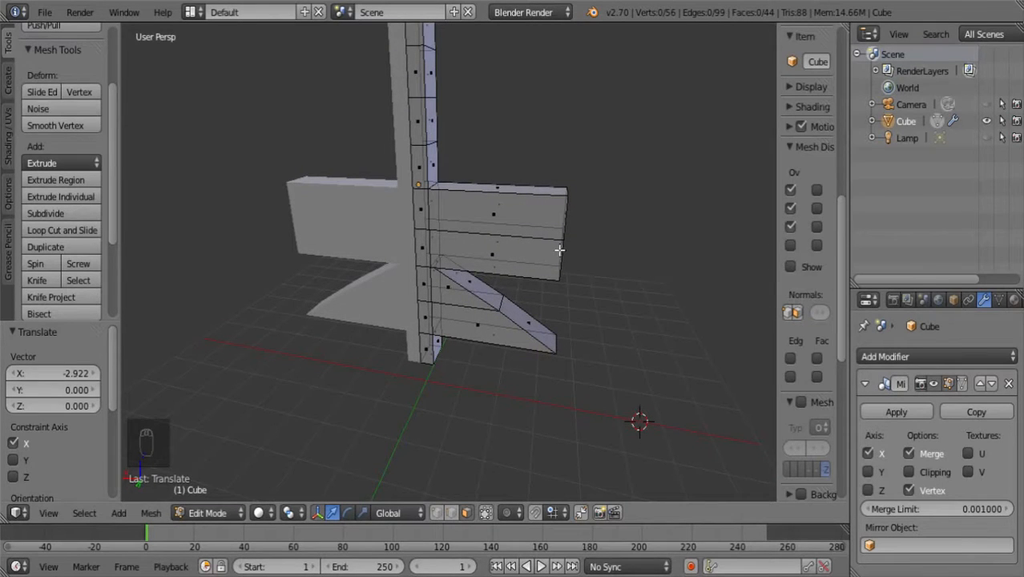
scroll(563, 257, "up", 5)
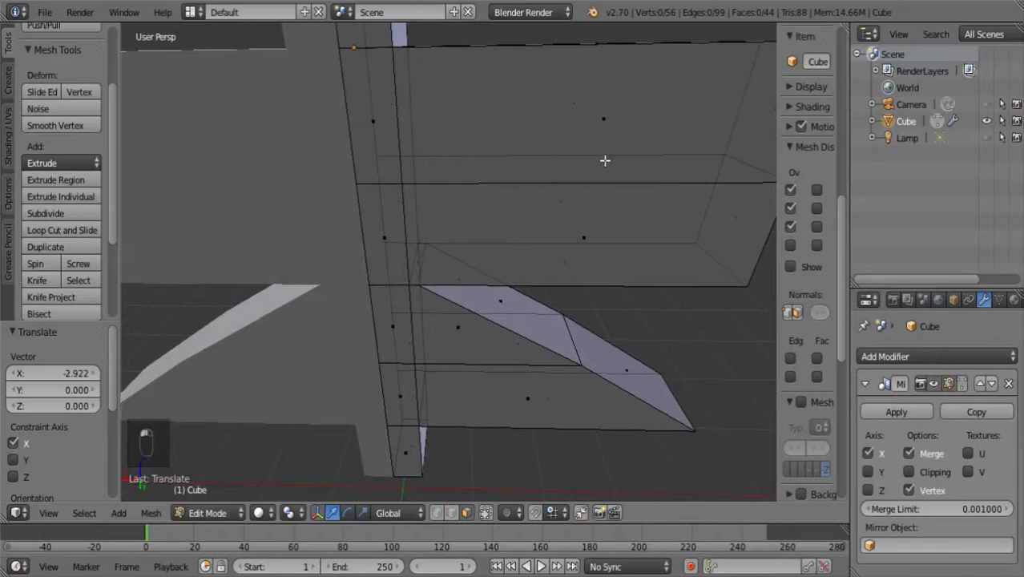
scroll(399, 176, "down", 5)
middle_click_drag(583, 233, 614, 284)
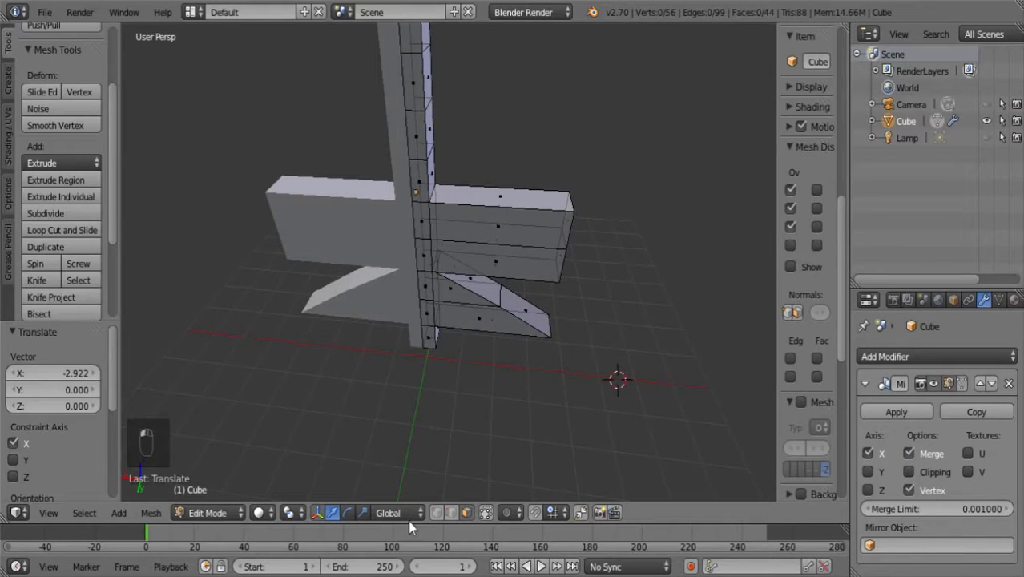
- In edge select mode, select the second fin's upper and middle outer edges and move them inward about 1.141 along X
right_click(570, 205)
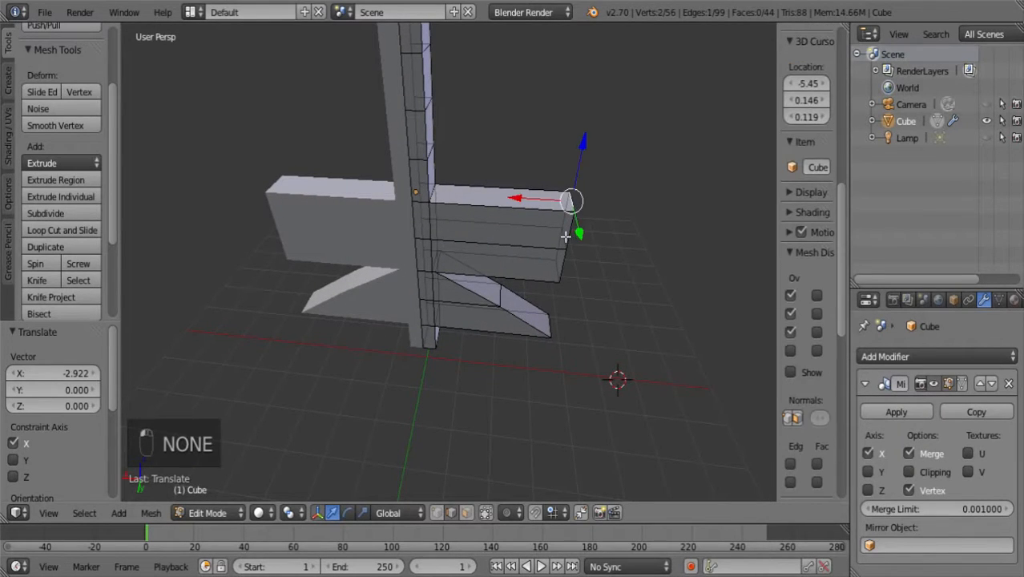
right_click(523, 233)
key("q")
middle_click_drag(620, 242, 630, 260)
right_click(559, 220, "shift")
key("q")
key("w")
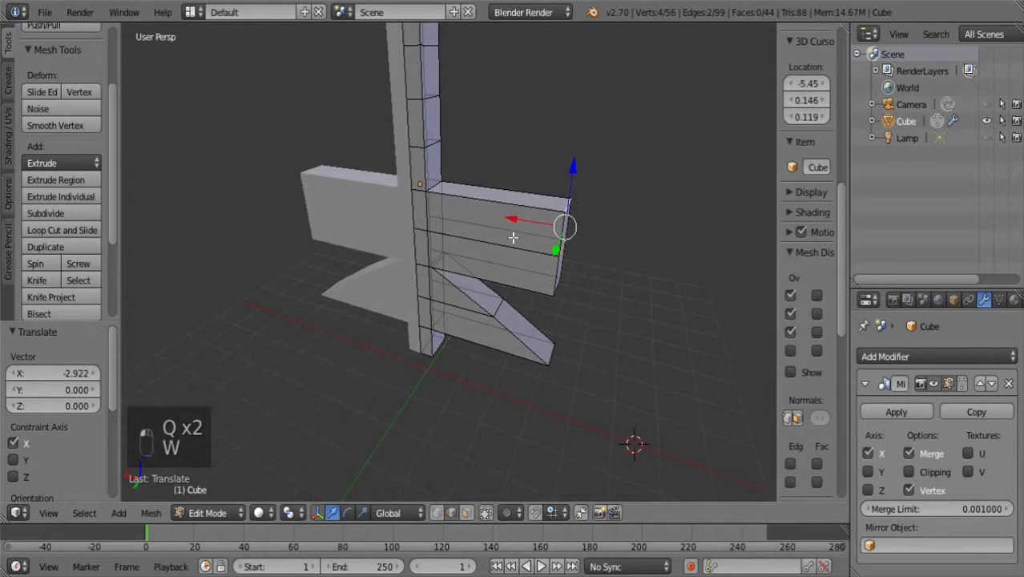
mouse_move(513, 225)
left_mouse_down()
mouse_move(467, 226)
mouse_move(497, 218)
left_mouse_up()
- Move only the second fin's top outer edge about 1.428 along X, close to the column's side
key("q")
left_click(517, 200)
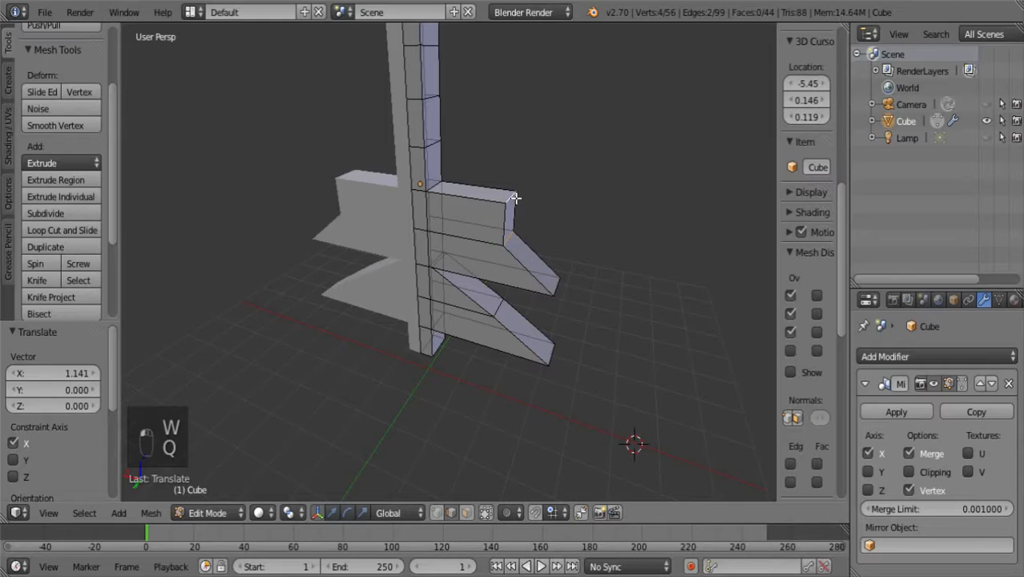
key("q")
key("w")
left_click_drag(461, 196, 399, 195)
middle_click_drag(621, 267, 668, 230)
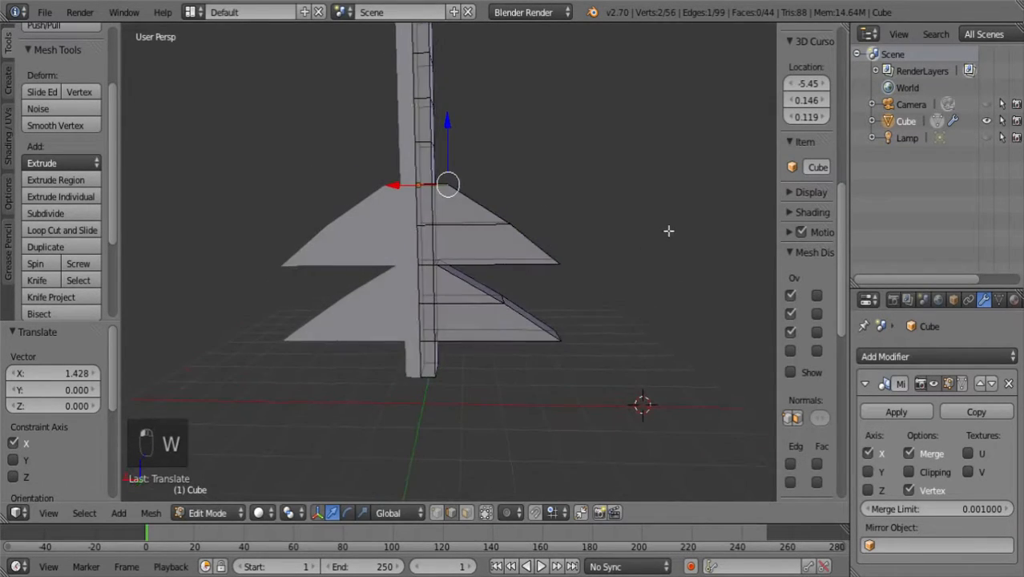
- Shorten the second fin by moving its tip and middle outer edges about 0.388 along X, and deselect everything
middle_click_drag(609, 269, 568, 299)
left_click(552, 281)
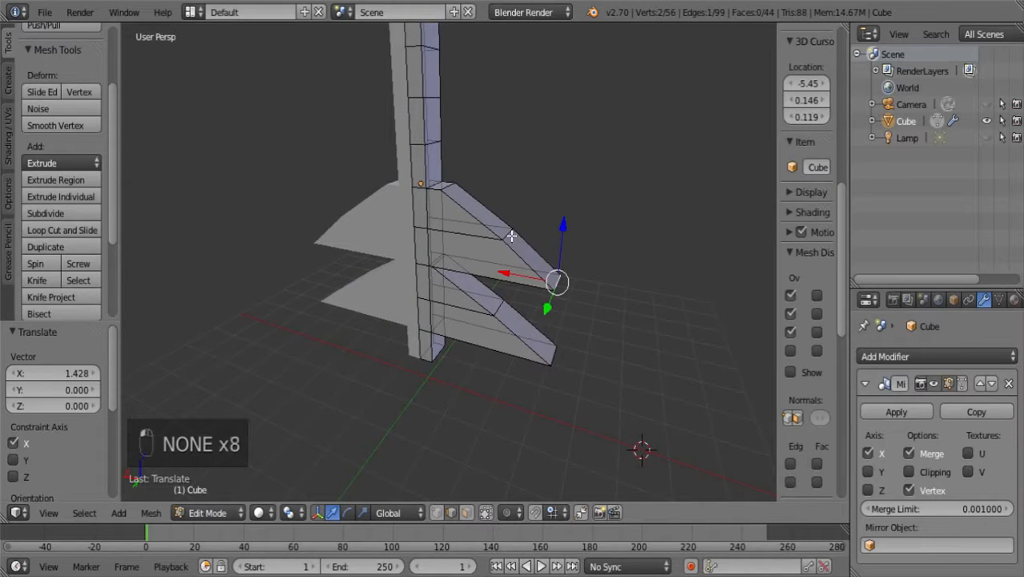
middle_click_drag(657, 248, 681, 240)
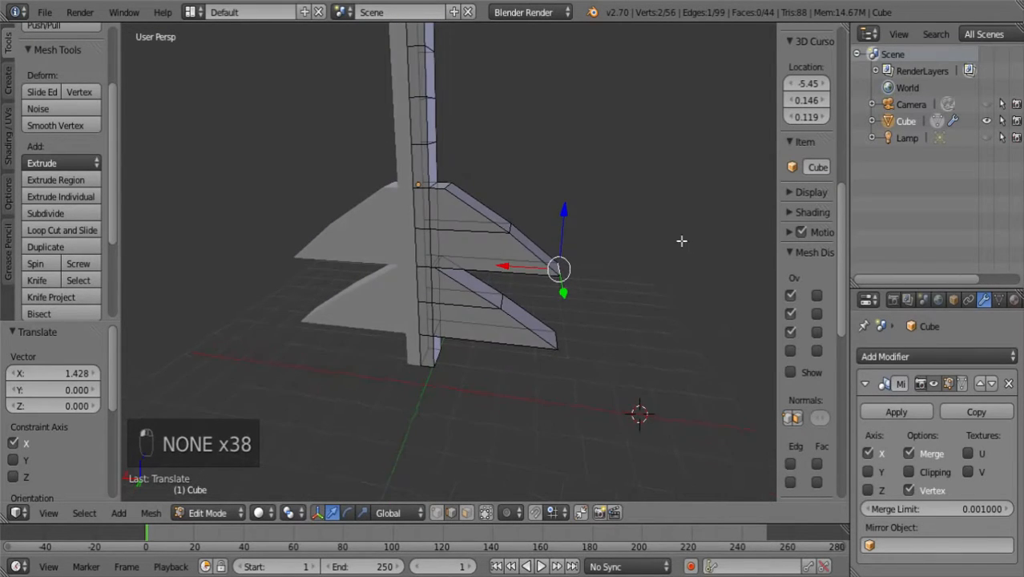
left_click(516, 236, "shift")
key("g")
key("x")
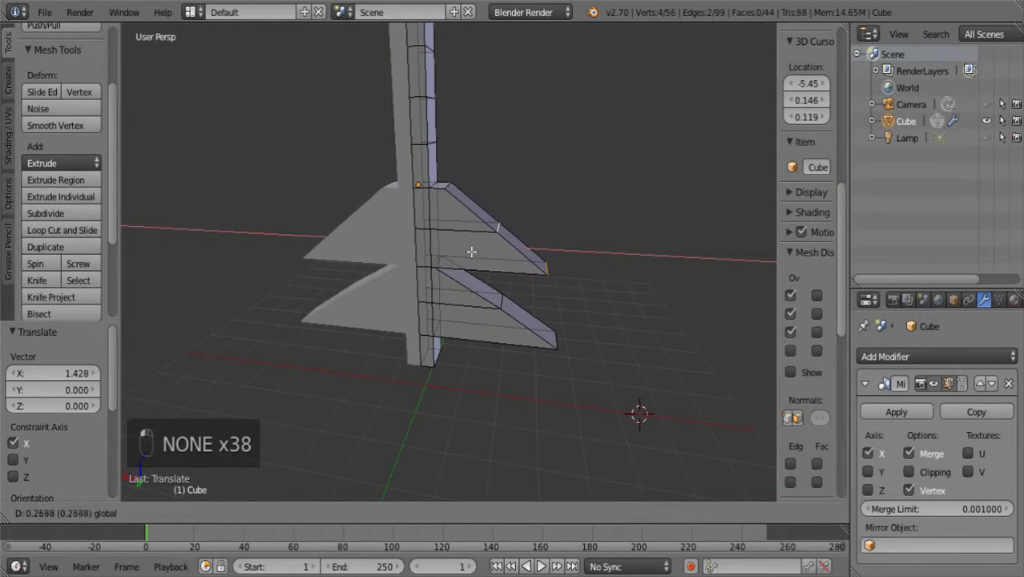
left_click(473, 252)
key("a")
- Widen the lowest fin by moving its tip and middle outer edges about -0.525 along X
middle_click_drag(606, 249, 584, 244)
scroll(624, 250, "down", 6)
scroll(562, 285, "up", 3)
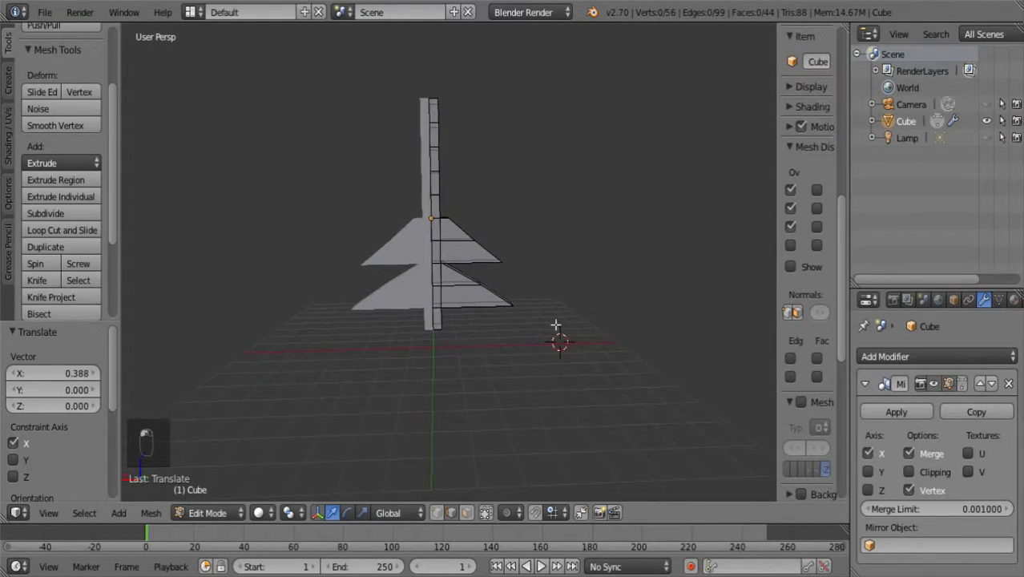
key("b")
left_click_drag(552, 327, 485, 307)
key("b")
key("a")
middle_click_drag(546, 226, 517, 209)
scroll(528, 206, "up", 5)
scroll(538, 206, "down", 1)
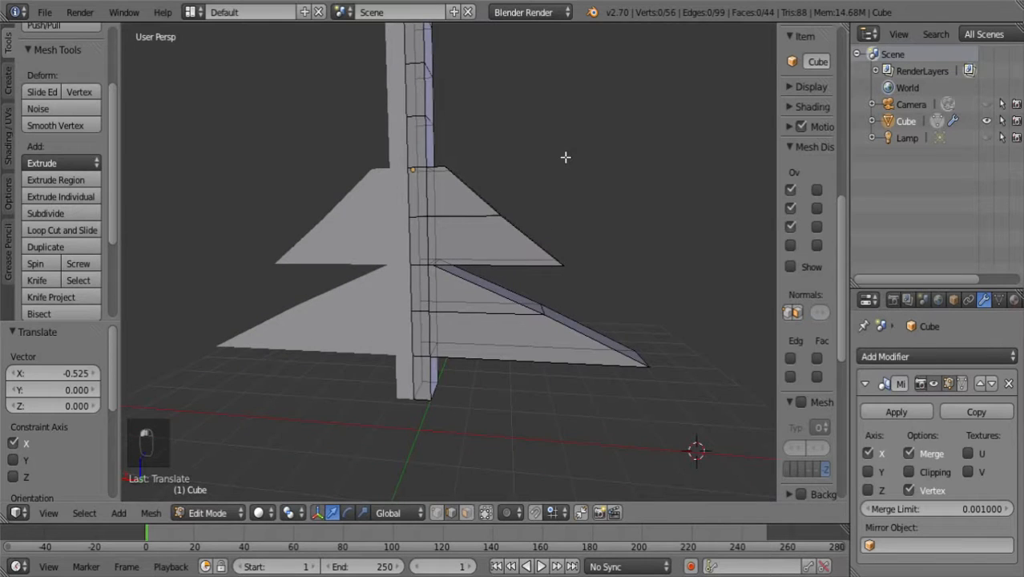
- In face select mode, select the two outer side faces of the column directly above the second fin
middle_click_drag(565, 157, 550, 182)
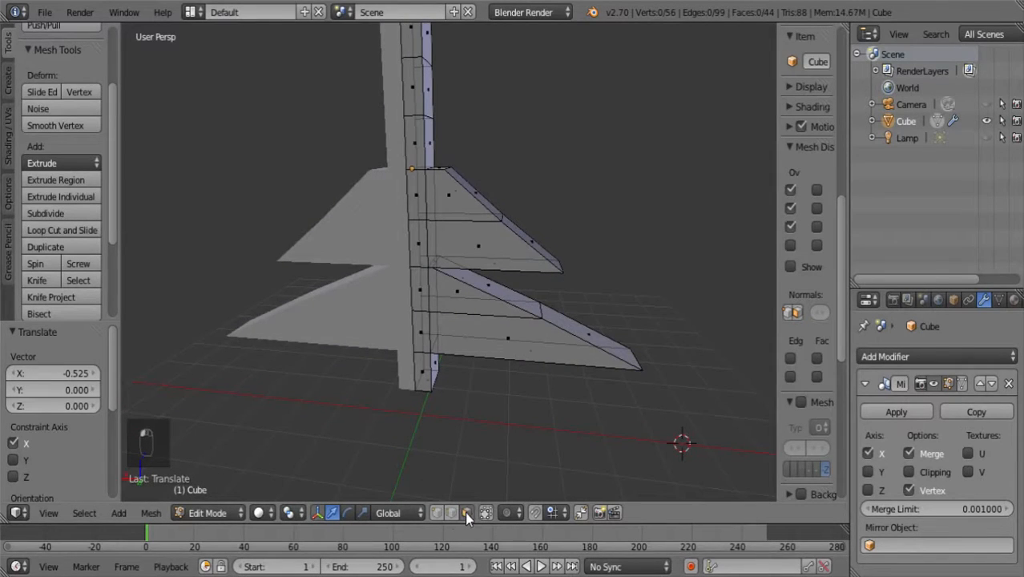
right_click(431, 147)
key("q")
key("w")
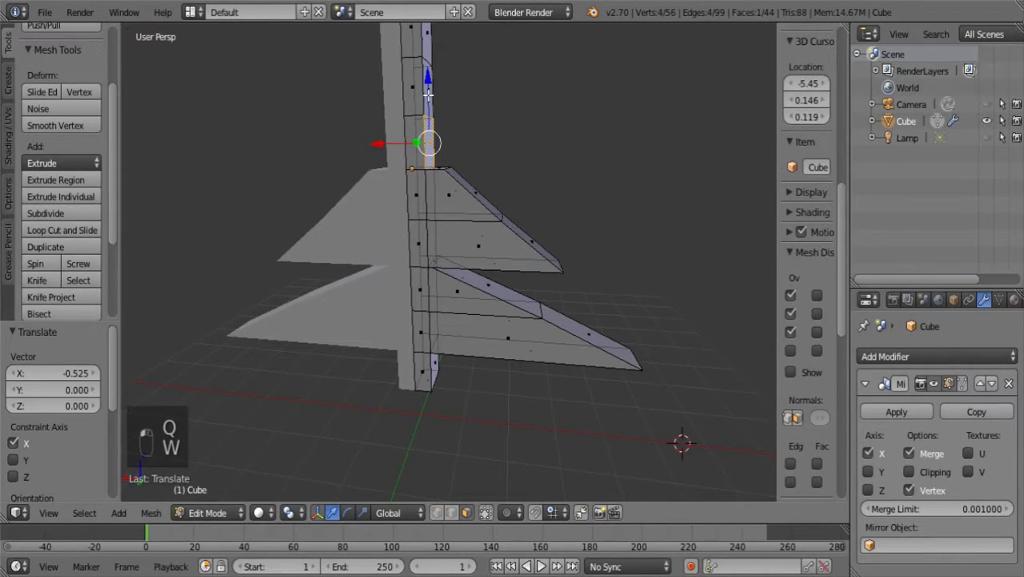
key("w")
key("q")
right_click(429, 94, "shift")
middle_click_drag(507, 160, 535, 157)
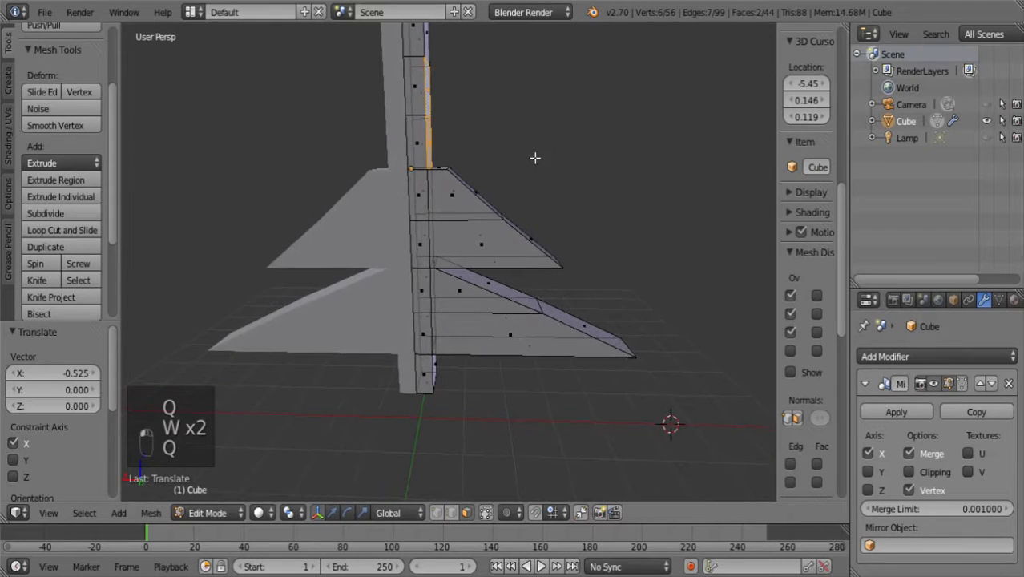
- Extrude the two selected faces outward about -2.369 along X and pull their end back about 0.166
key("alt+x")
key("w")
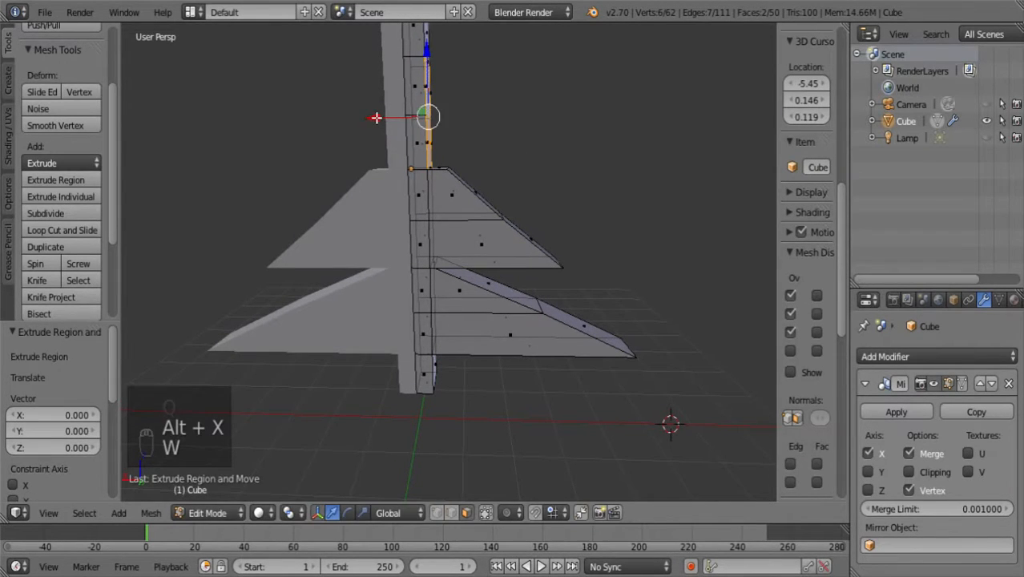
left_click(505, 137)
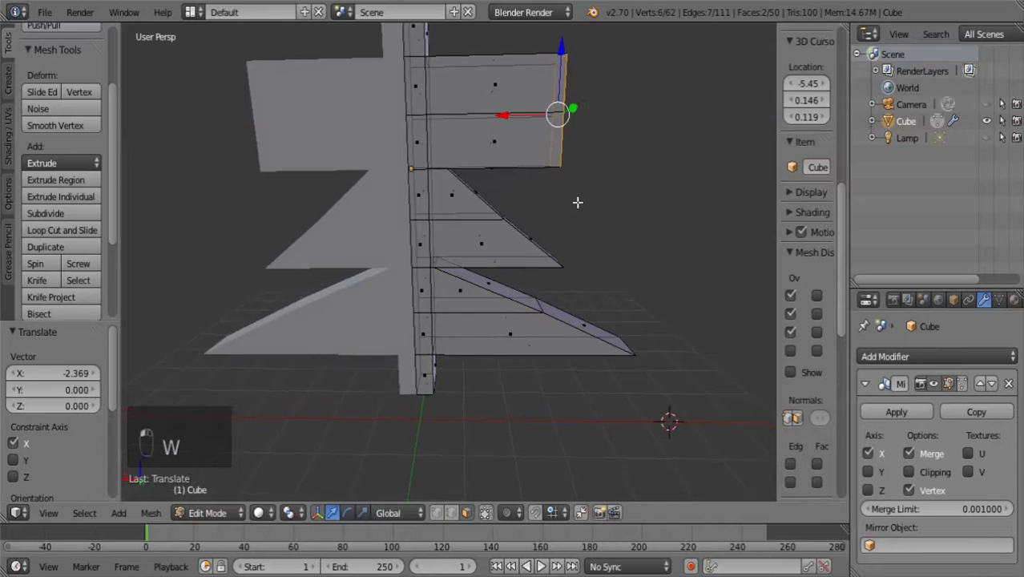
mouse_move(582, 196)
middle_mouse_down()
mouse_move(586, 177)
mouse_move(585, 217)
mouse_move(582, 206)
middle_mouse_up()
scroll(580, 202, "up", 3)
scroll(579, 204, "down", 2)
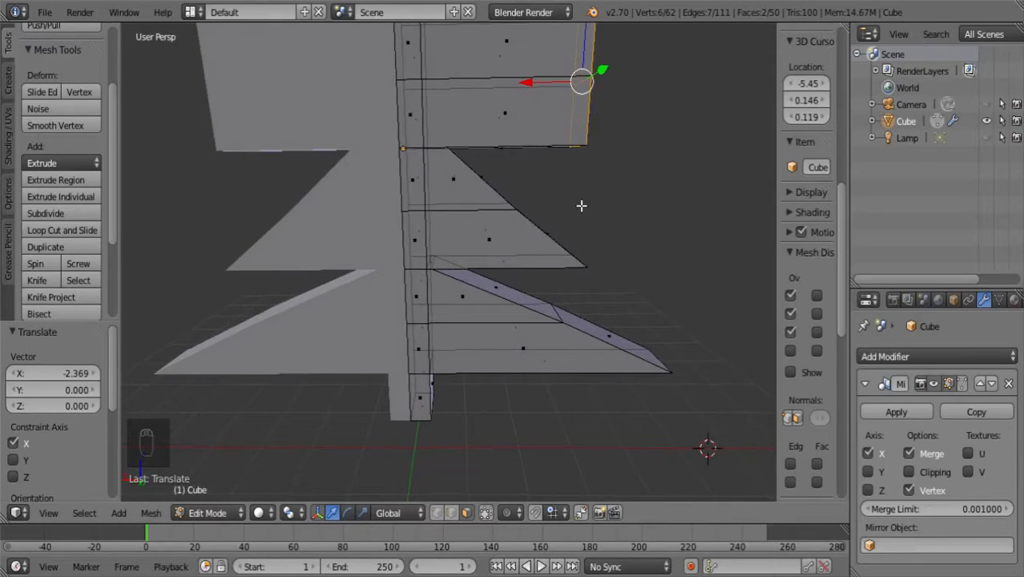
scroll(577, 202, "down", 1)
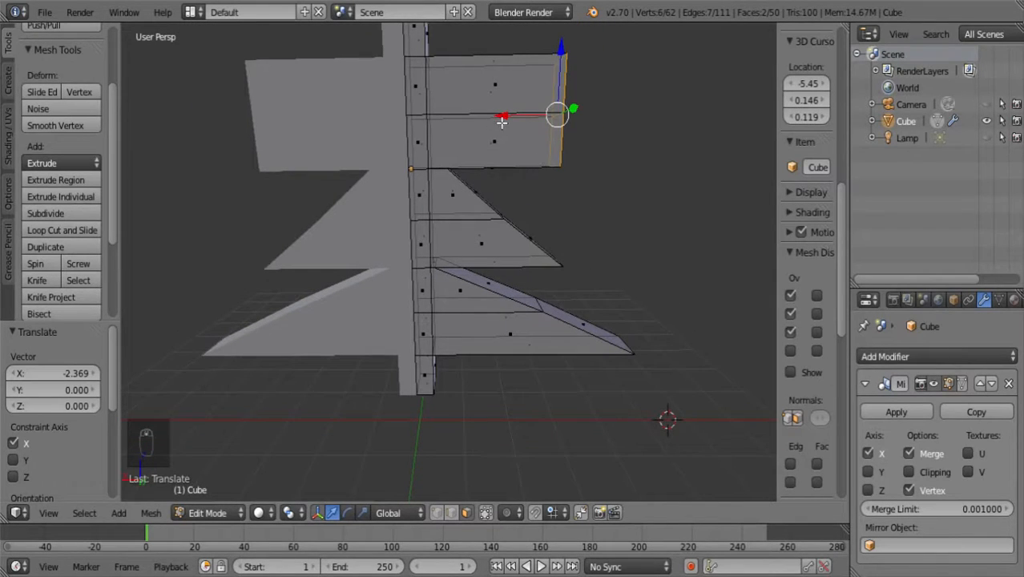
left_click_drag(502, 121, 539, 145)
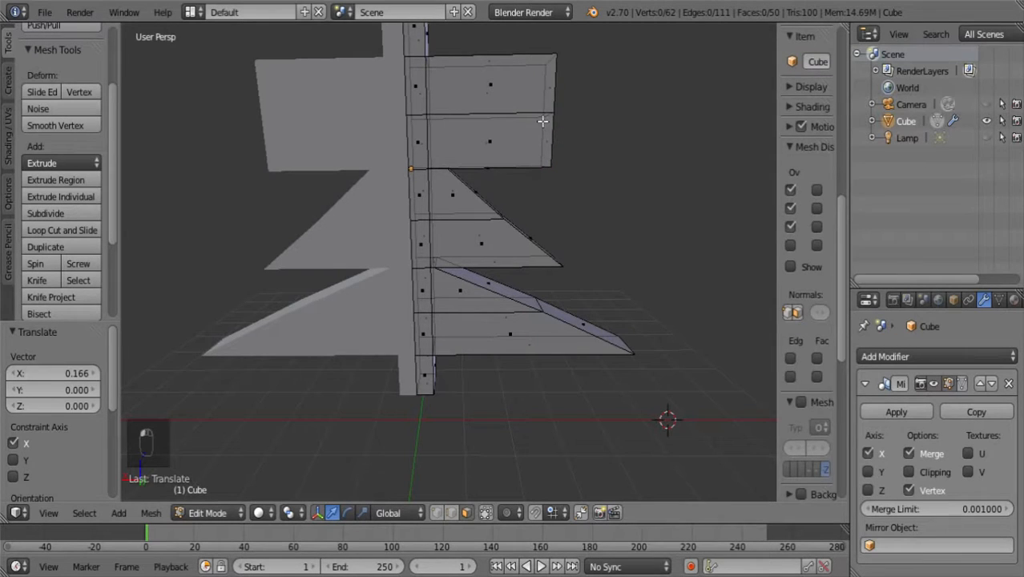
- In edge select mode, select the third fin's upper and middle outer edges and move them about 1.091 along X
right_click(548, 103, "shift")
left_click(451, 513)
right_click(566, 356)
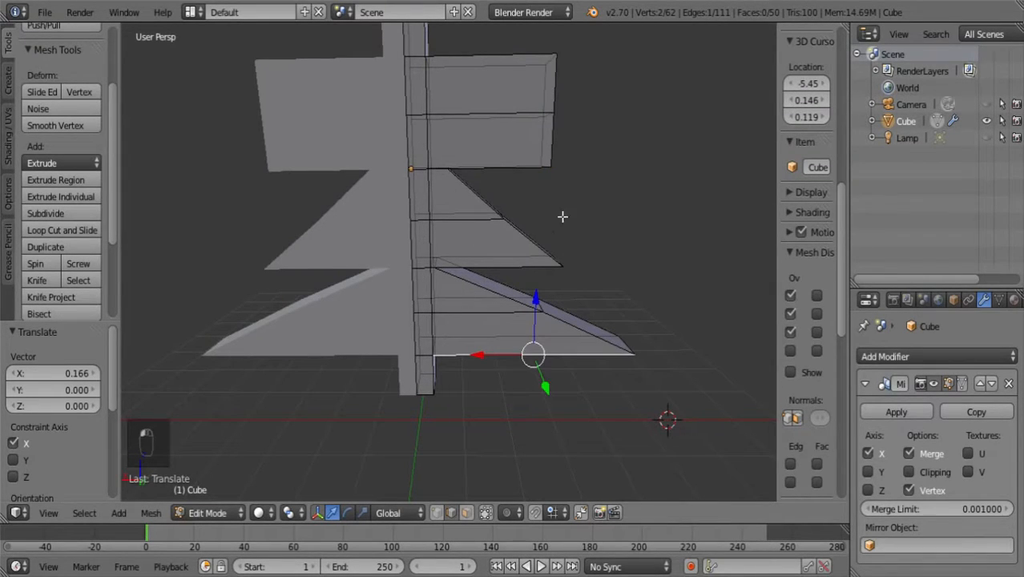
right_click(550, 112)
key("q")
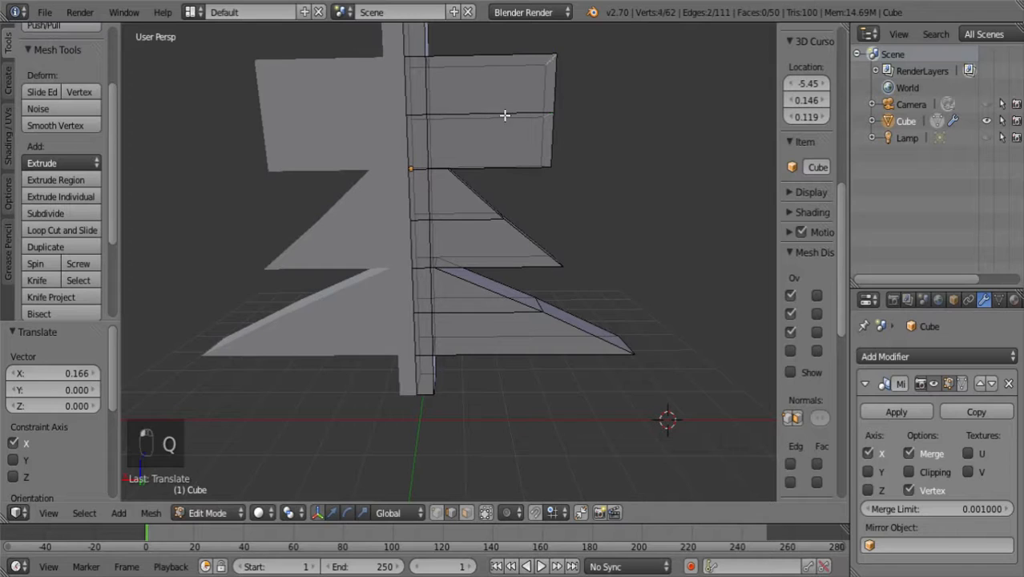
key("w")
left_click_drag(492, 96, 435, 93)
- Move only the third fin's top outer edge inward along X to sit close to the column's side
key("q")
right_click(480, 66, "shift")
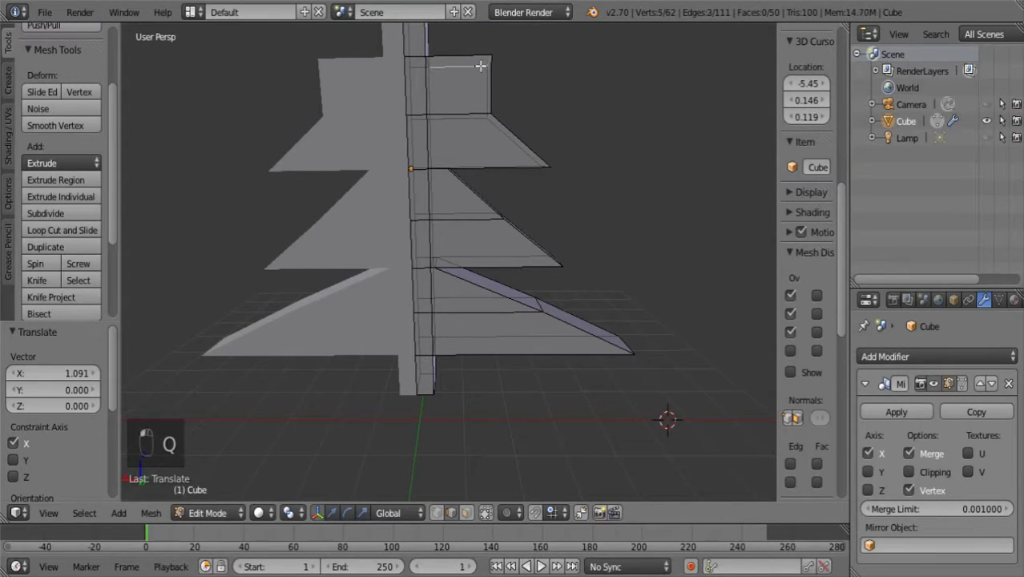
right_click(495, 68)
key("w")
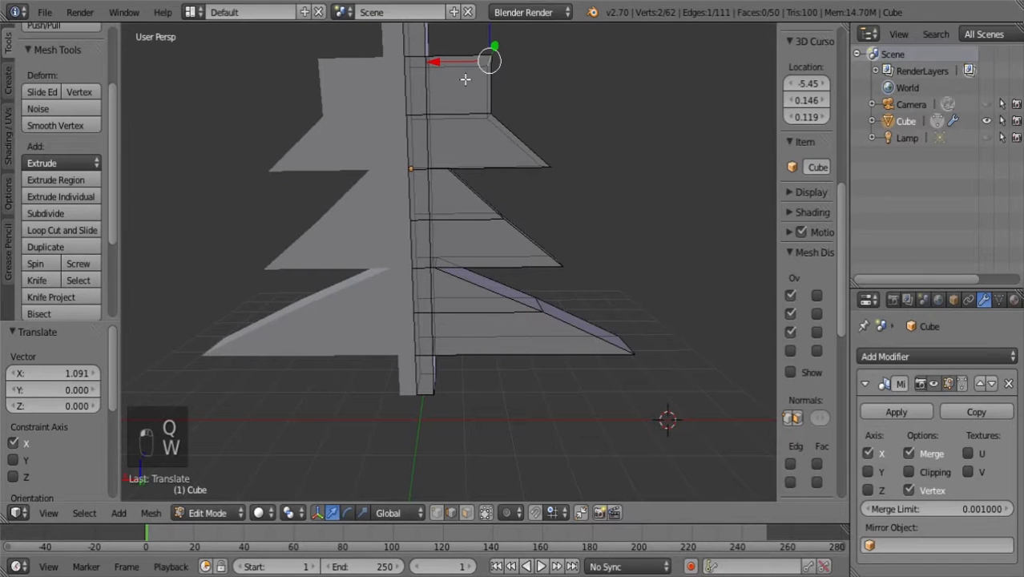
left_click_drag(454, 64, 400, 64)
- Box-select the geometry along the third fin's top, including the column part, and lower it about -0.424 along Z
middle_click_drag(505, 114, 542, 167)
key("b")
left_click_drag(394, 110, 480, 136)
left_click_drag(430, 70, 431, 89)
- Box-select the third fin's top and middle rows, lower them about -0.140 along Z, and deselect everything
key("b")
left_click_drag(497, 174, 371, 138)
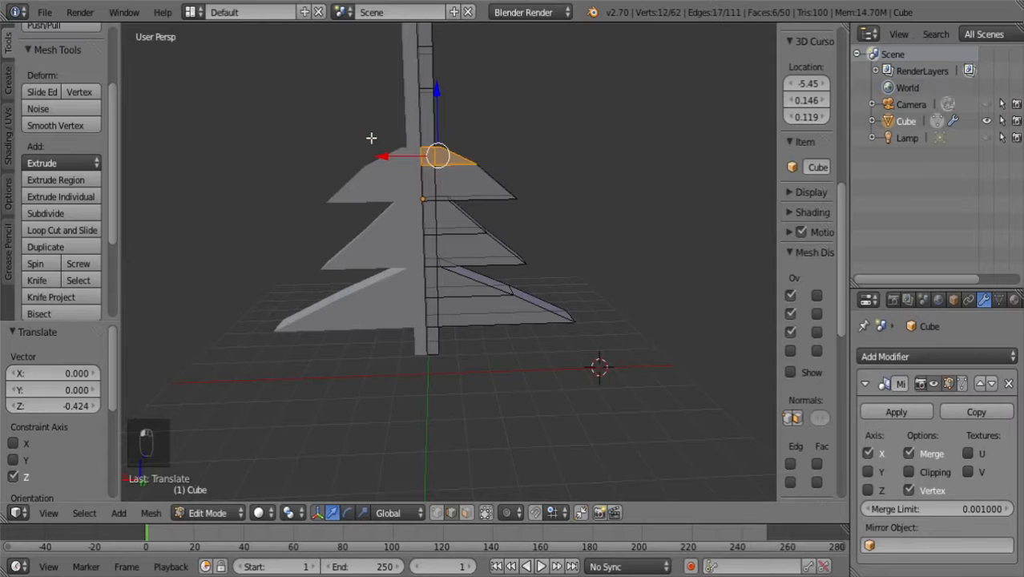
left_click_drag(433, 100, 442, 101)
right_click(541, 160)
key("a")
- In face select mode, extrude the column's single outer side face above the third fin and pull it about -2.198 along X
middle_click_drag(610, 187, 439, 181)
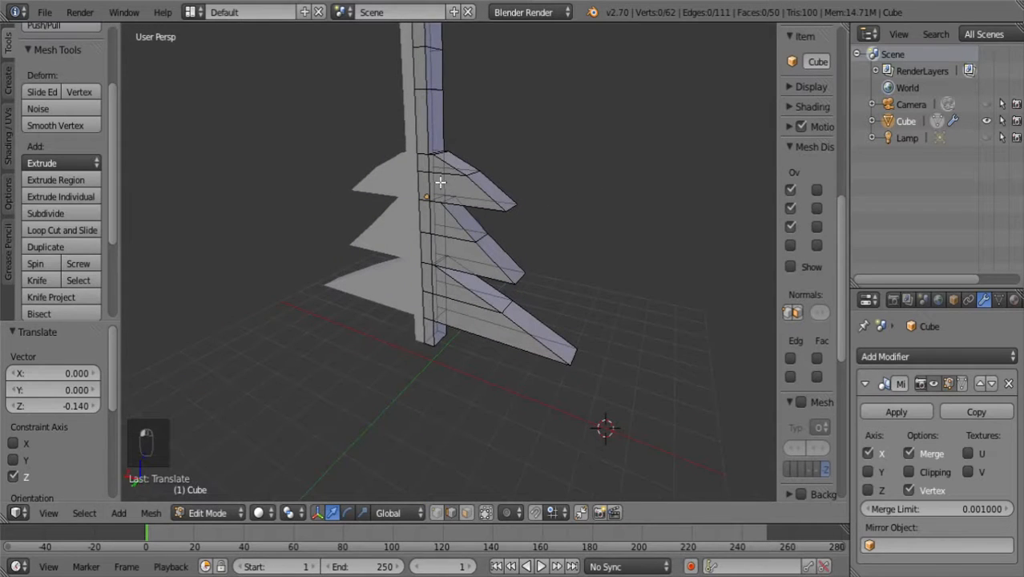
right_click(438, 128)
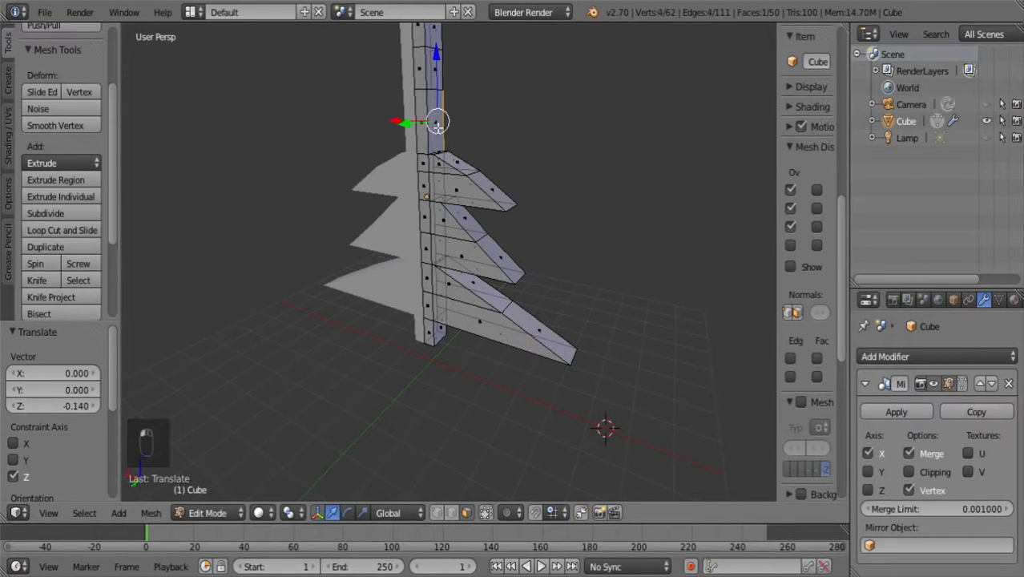
key("a")
middle_click_drag(556, 165, 602, 173)
right_click(442, 124)
key("alt+x")
right_click(588, 174)
key("w")
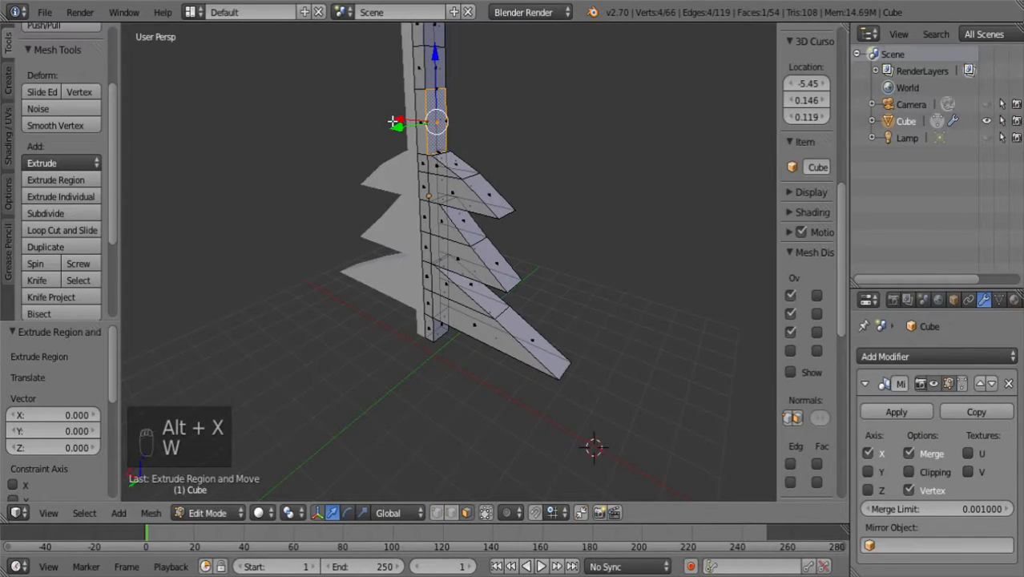
middle_click_drag(535, 188, 544, 176)
left_click_drag(380, 123, 473, 127)
middle_click_drag(508, 96, 499, 115)
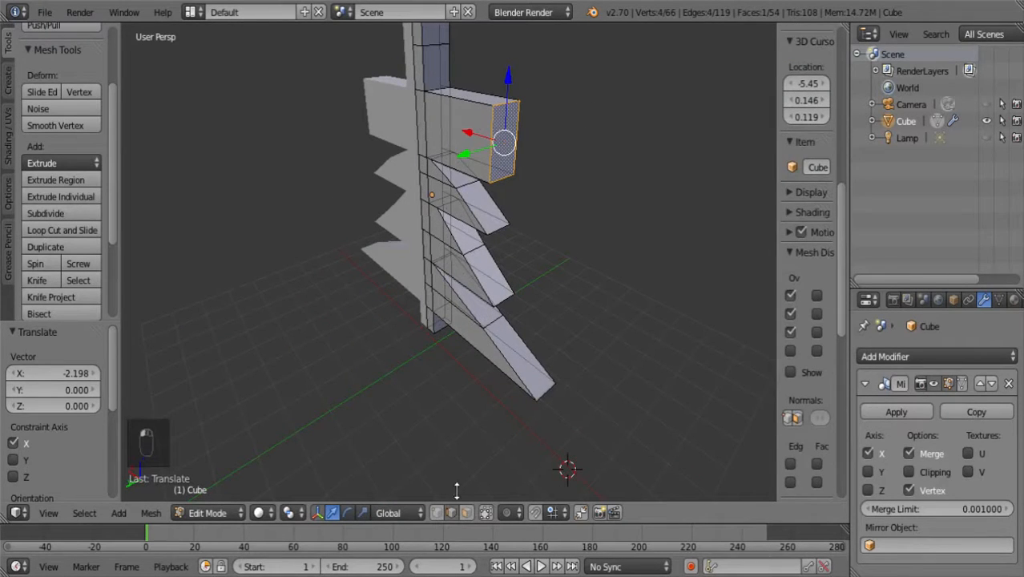
- Move only the fourth fin's top outer edge about 2.030 inward along X, close to the column's side
key("a")
right_click(499, 103)
middle_click_drag(553, 193, 481, 144)
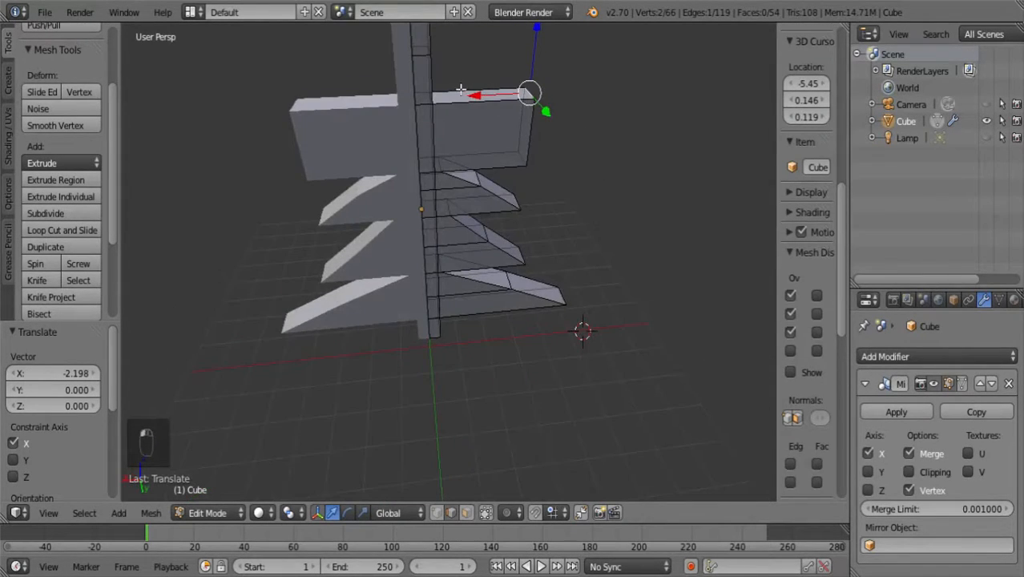
key("g")
key("x")
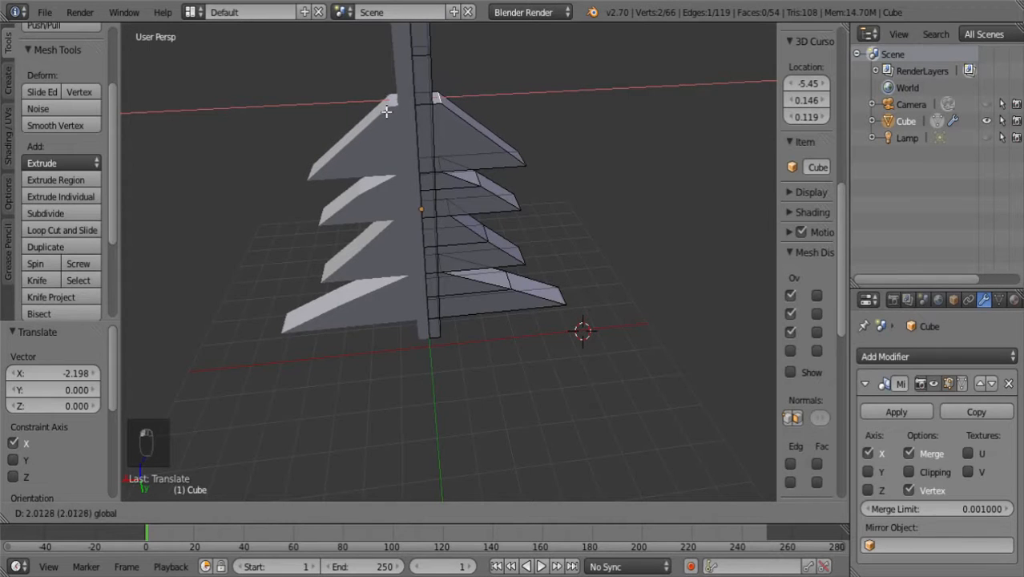
left_click(445, 160)
middle_click_drag(448, 165, 486, 102)
scroll(486, 103, "down", 2)
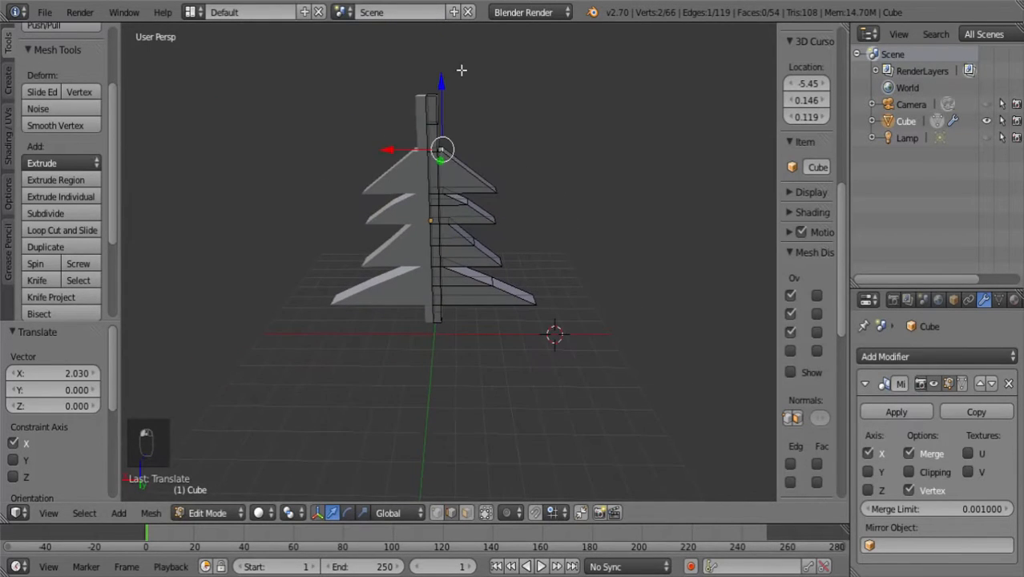
- Lower the fourth fin's top edge slightly, about -0.032 along Z
key("g")
key("z")
left_click(453, 87)
scroll(531, 199, "up", 4)
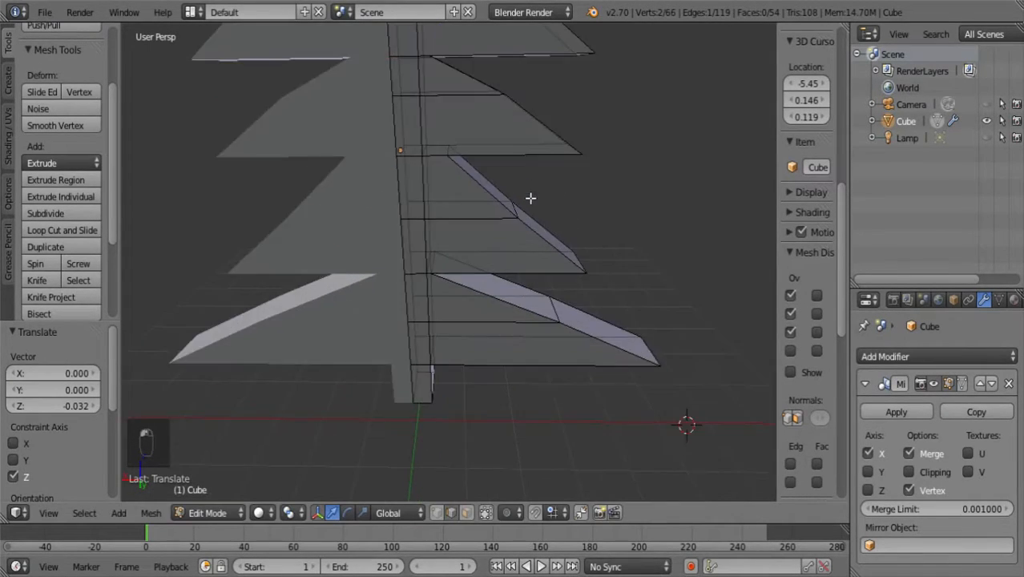
scroll(433, 193, "down", 3)
key("f")
scroll(513, 233, "down", 6)
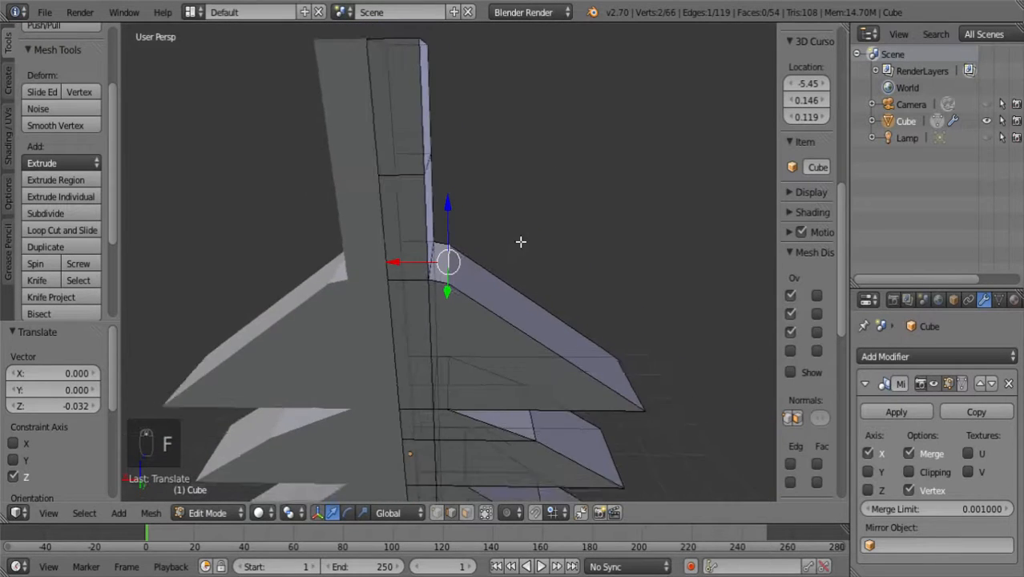
- Lower the fourth fin's top edge about -0.436 along Z, then raise it about 0.383 to form a straight slope from the column
middle_click_drag(521, 240, 490, 218)
left_click_drag(450, 201, 465, 248)
middle_click_drag(444, 216, 474, 258)
key("g")
key("z")
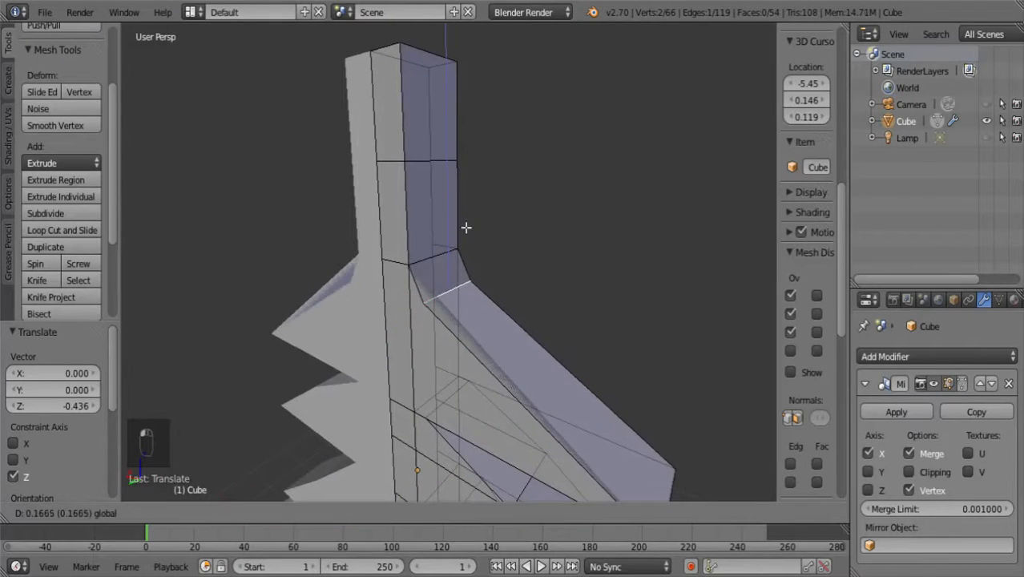
left_click(482, 206)
middle_click_drag(482, 206, 276, 222)
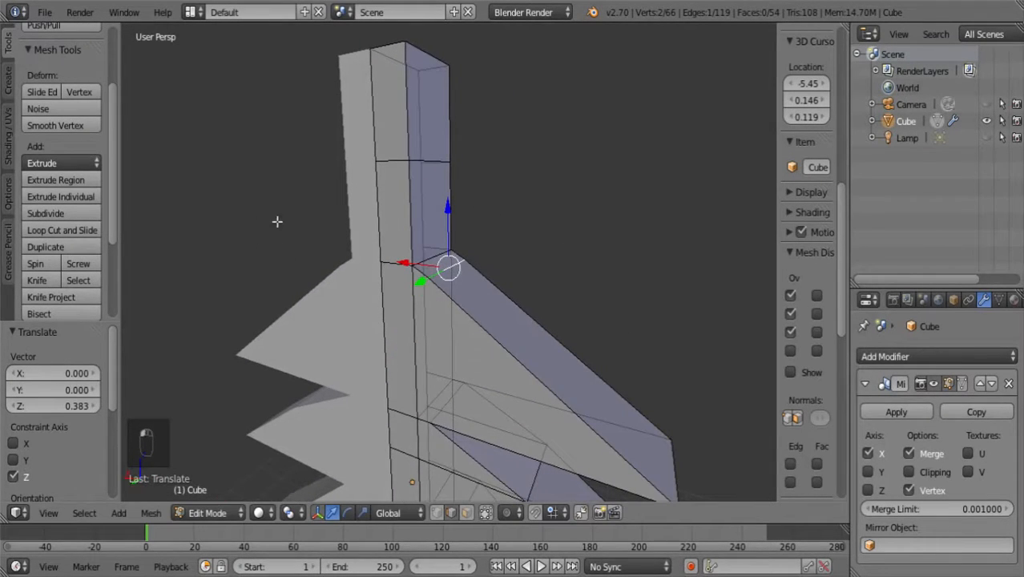
- Select the fourth fin's top face together with the adjoining column row, lower them about -0.361 along Z, and deselect everything
left_click(473, 264, "shift")
key("g")
key("z")
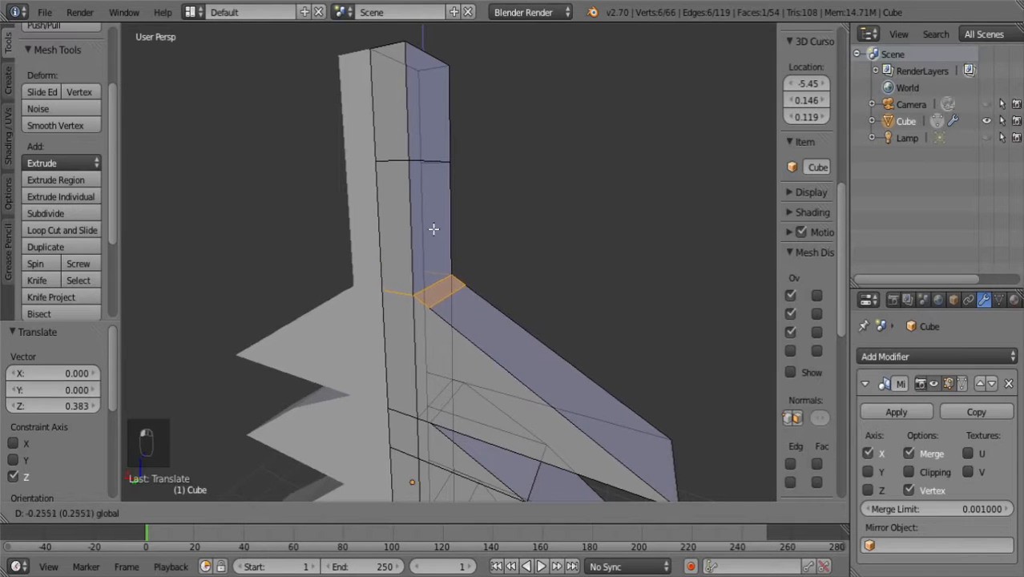
left_click(434, 236)
scroll(484, 255, "down", 2)
middle_click_drag(604, 352, 624, 367)
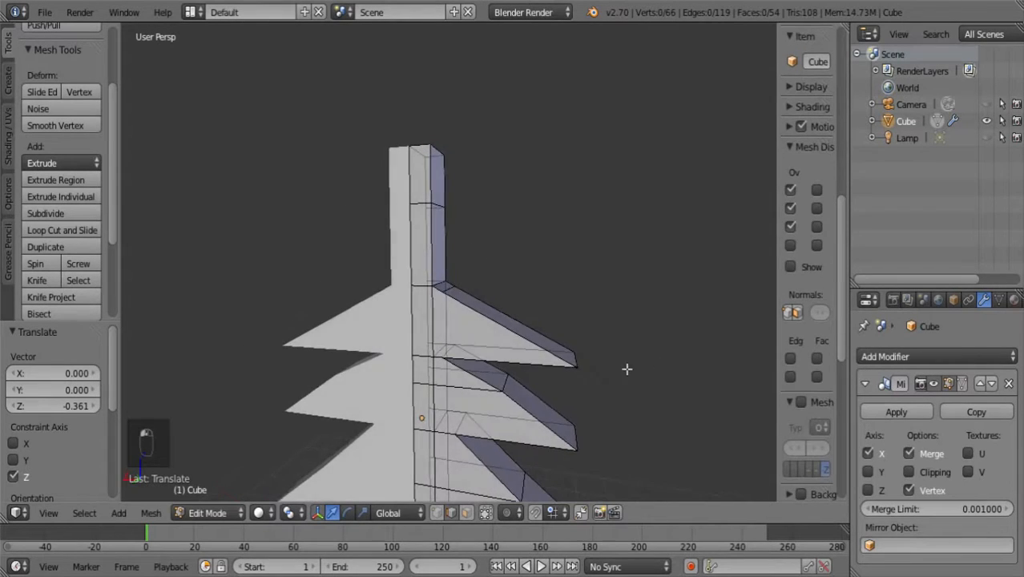
- Move the fourth fin's outer tip edge about 0.384 inward along X and deselect everything
right_click(555, 350)
key("g")
key("x")
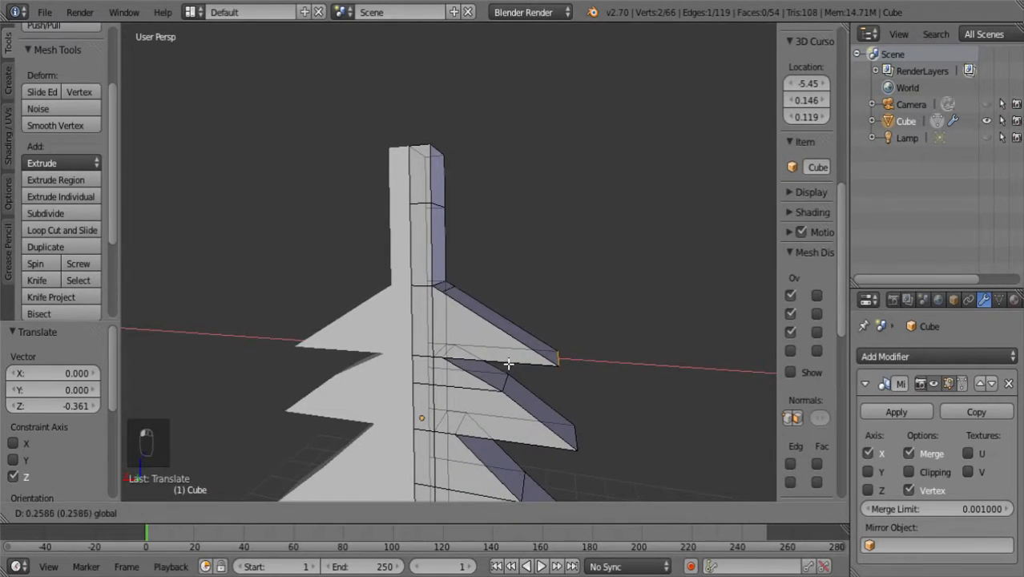
left_click(549, 355)
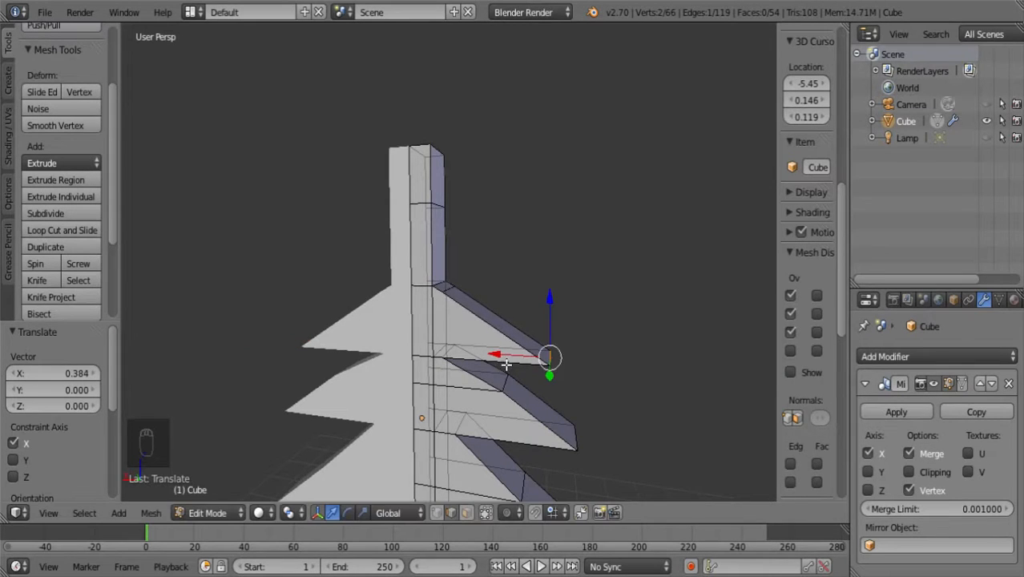
key("a")
- Move the middle edge of the third fin's slope about 0.144 inward along X and deselect everything
middle_click_drag(601, 354, 529, 378)
right_click(510, 384)
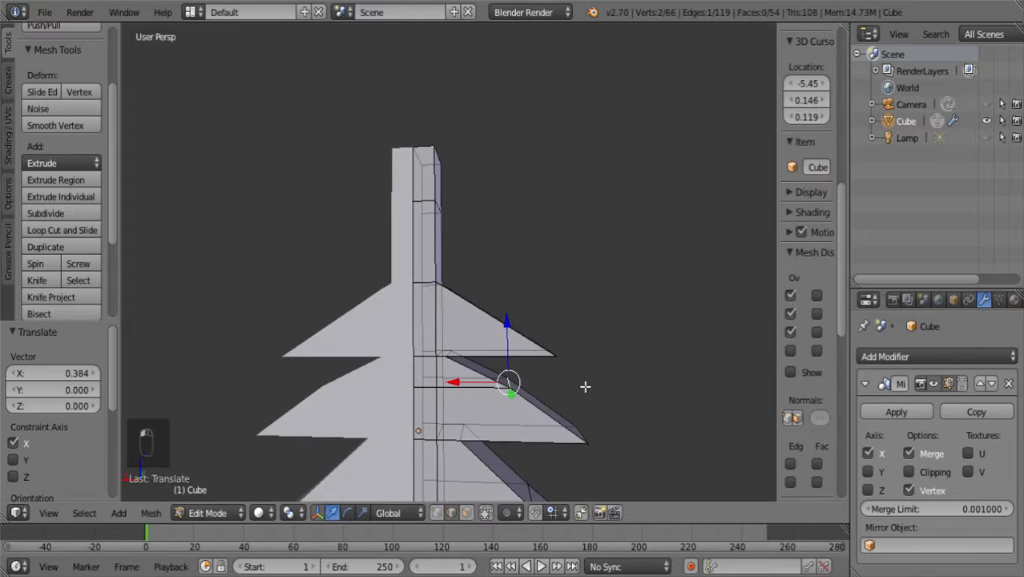
key("g")
key("x")
left_click(501, 384)
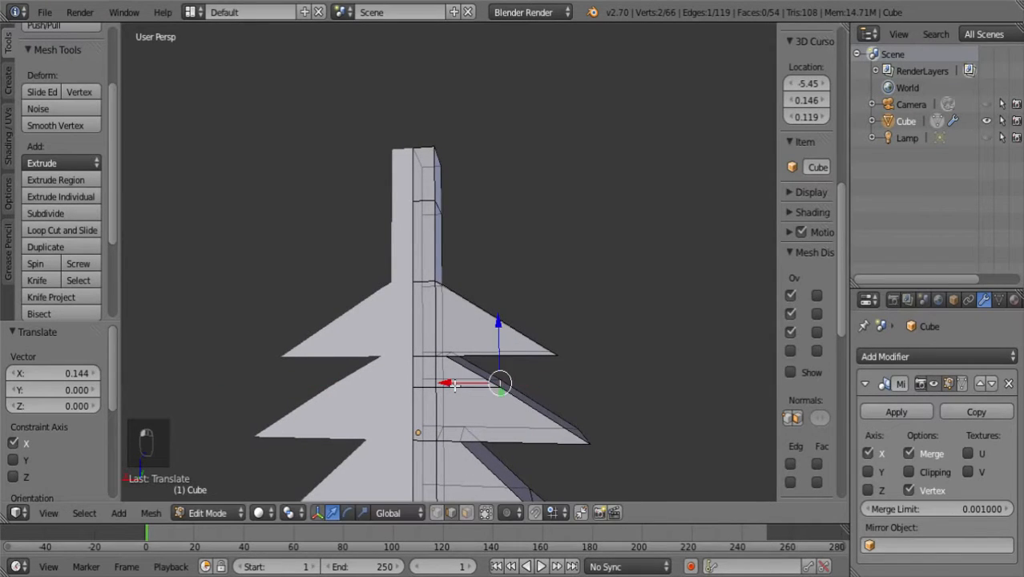
key("a")
- Box-select the column's edge row above the fourth fin, lower it about -0.505 along Z, and deselect everything
middle_click_drag(606, 295, 608, 303)
left_click_drag(364, 189, 449, 224)
left_click_drag(431, 164, 431, 187)
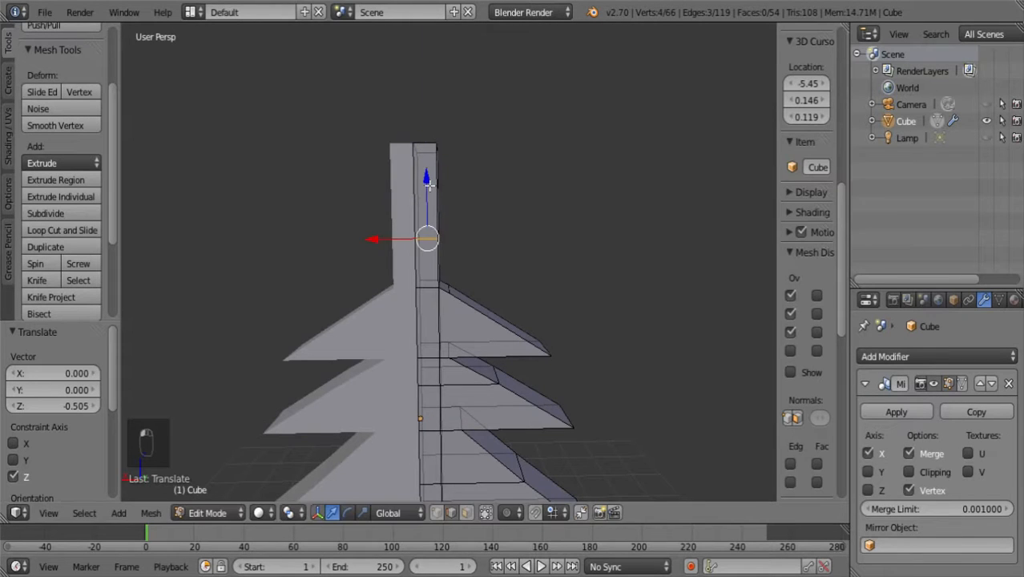
key("a")
- In face select mode, extrude the column's outer side face just above the fourth fin and pull it about -1.111 along X
middle_click_drag(535, 257, 423, 337)
left_click(465, 514)
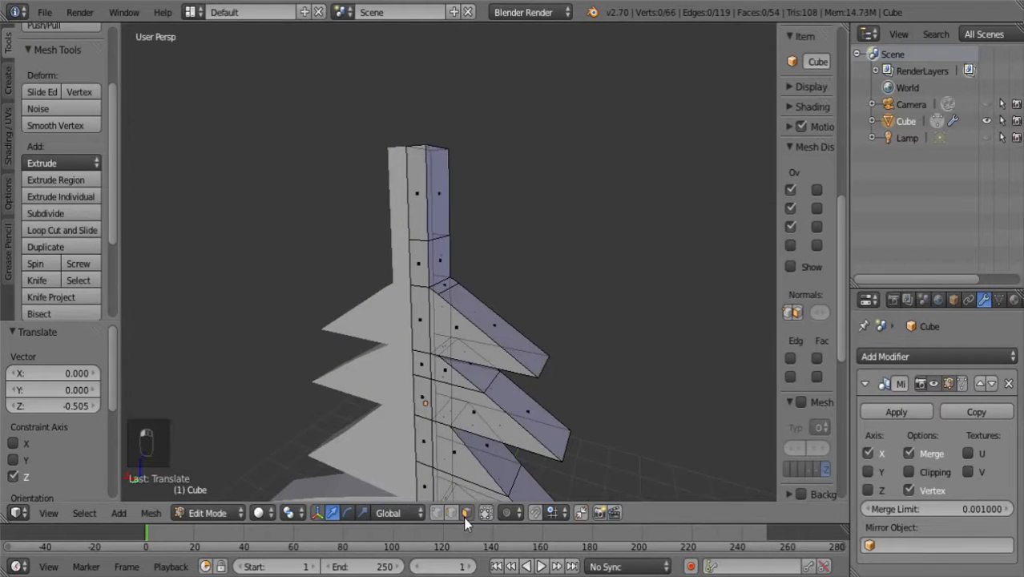
right_click(454, 271)
key("alt+x")
key("w")
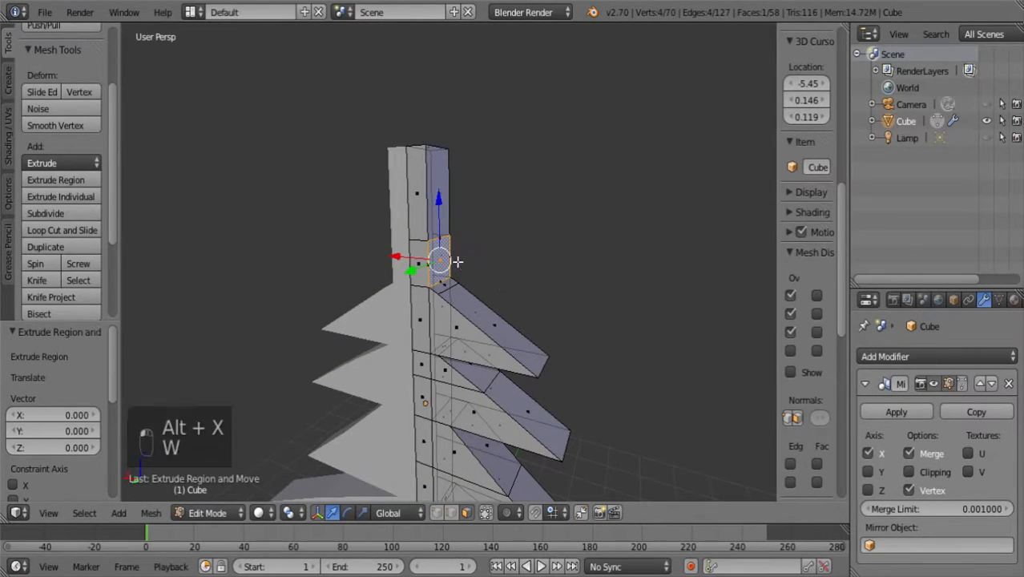
left_click_drag(395, 256, 602, 323)
scroll(633, 306, "down", 4)
middle_click_drag(595, 345, 615, 384)
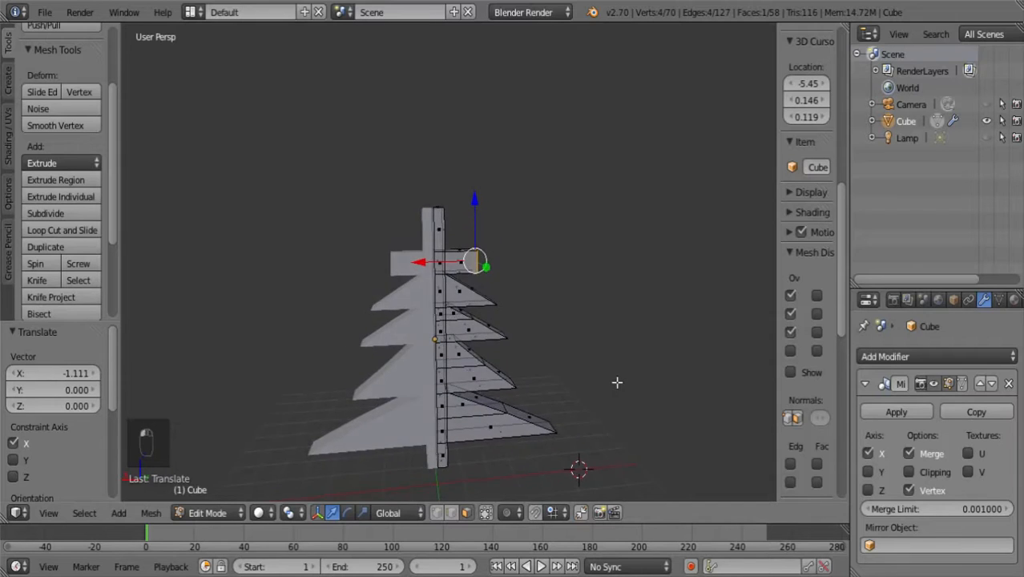
- In edge select mode, move the fifth fin's top outer edge about 1.029 inward along X and deselect everything
scroll(617, 379, "up", 2)
middle_click_drag(624, 334, 598, 352)
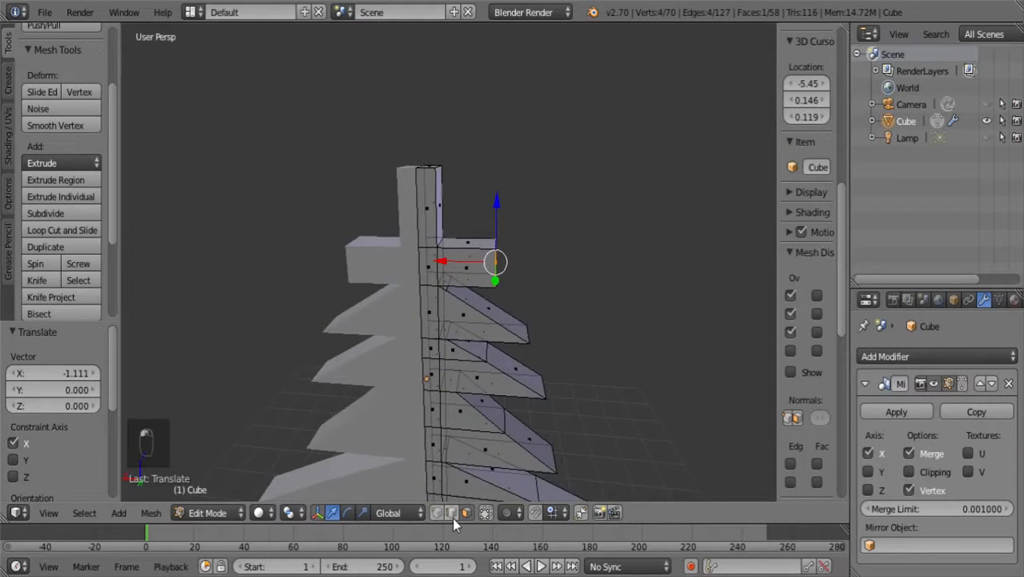
middle_click_drag(575, 396, 607, 295)
right_click(490, 264)
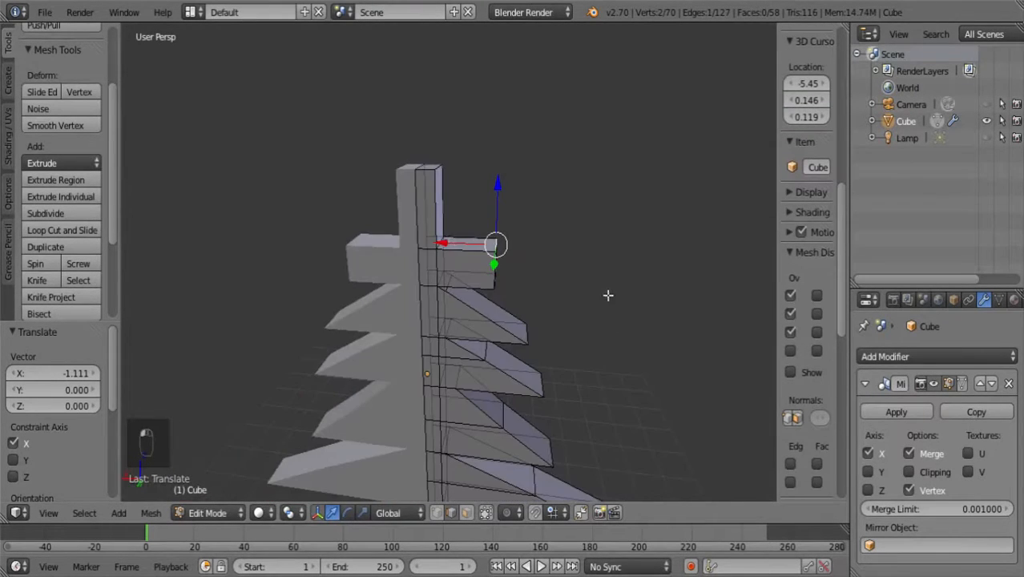
key("g")
key("x")
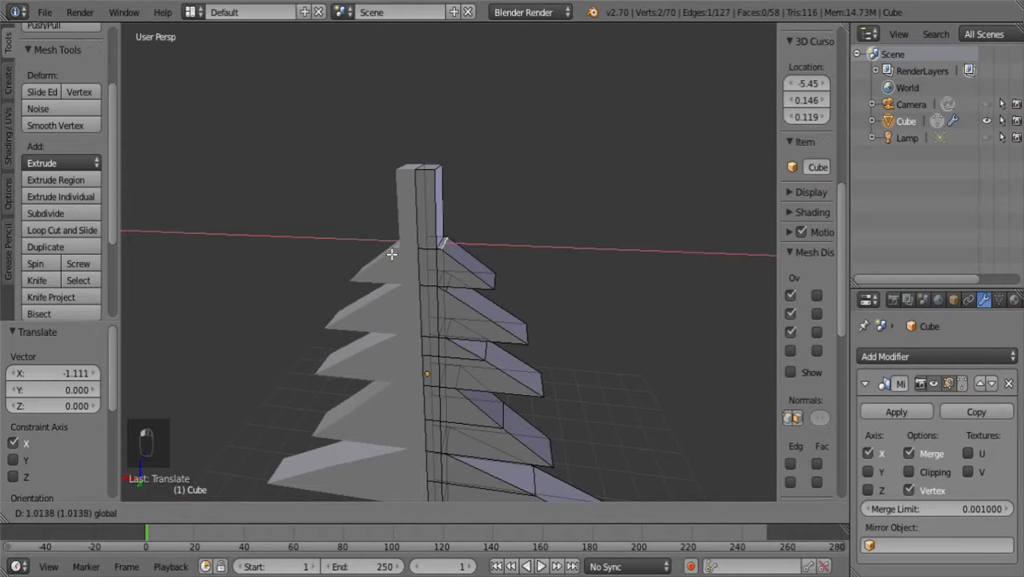
left_click(390, 255)
key("a")
- Move the fifth fin's outer tip edge about -0.168 outward along X and deselect everything
middle_click_drag(551, 271, 599, 273)
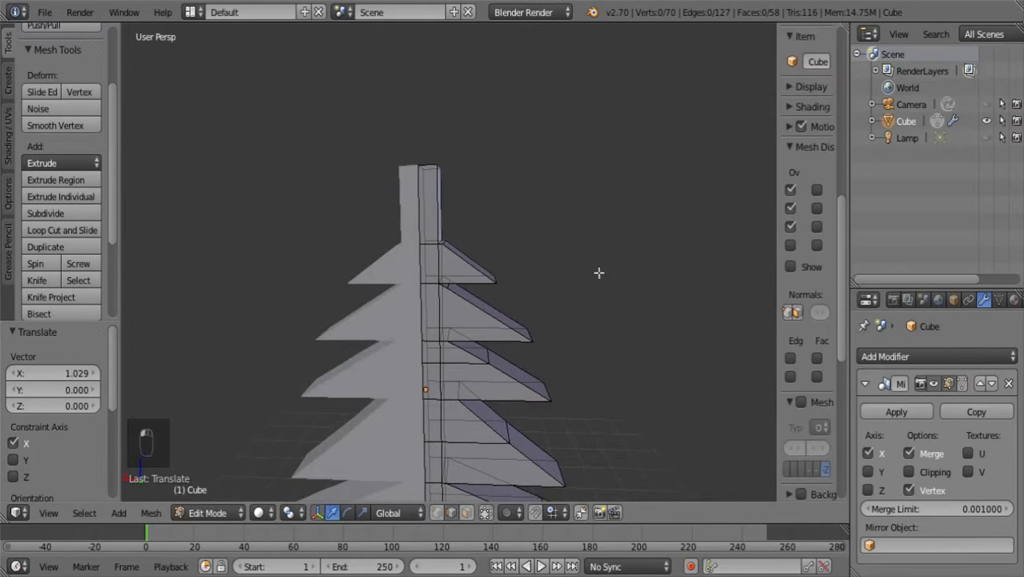
right_click(495, 277)
key("g")
key("x")
left_click(589, 290)
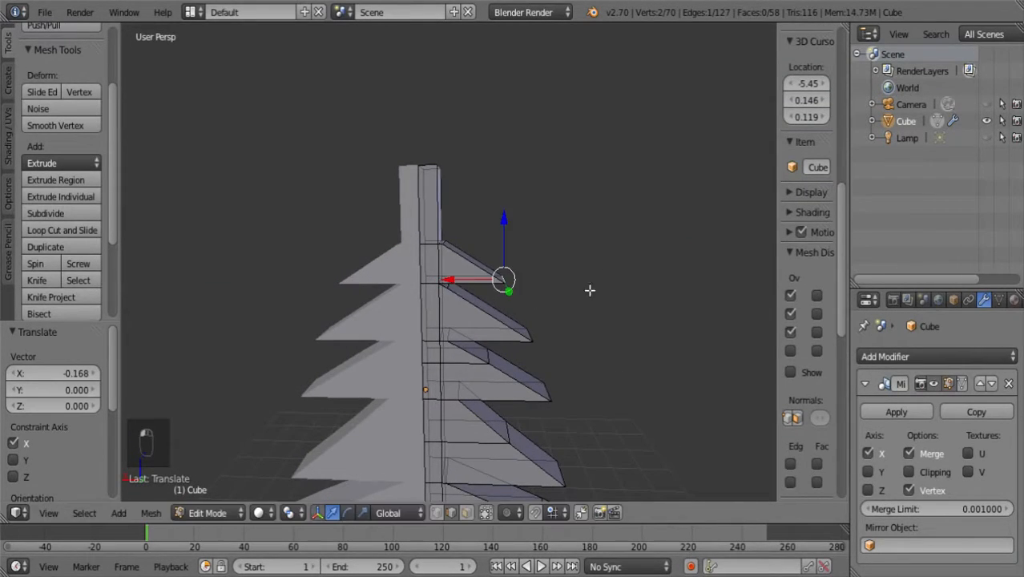
key("a")
- Box-select the column's top, lower it about -1.029 along Z to just above the fifth fin, and deselect everything
middle_click_drag(647, 303, 560, 270)
key("b")
left_click_drag(394, 142, 447, 174)
key("g")
key("z")
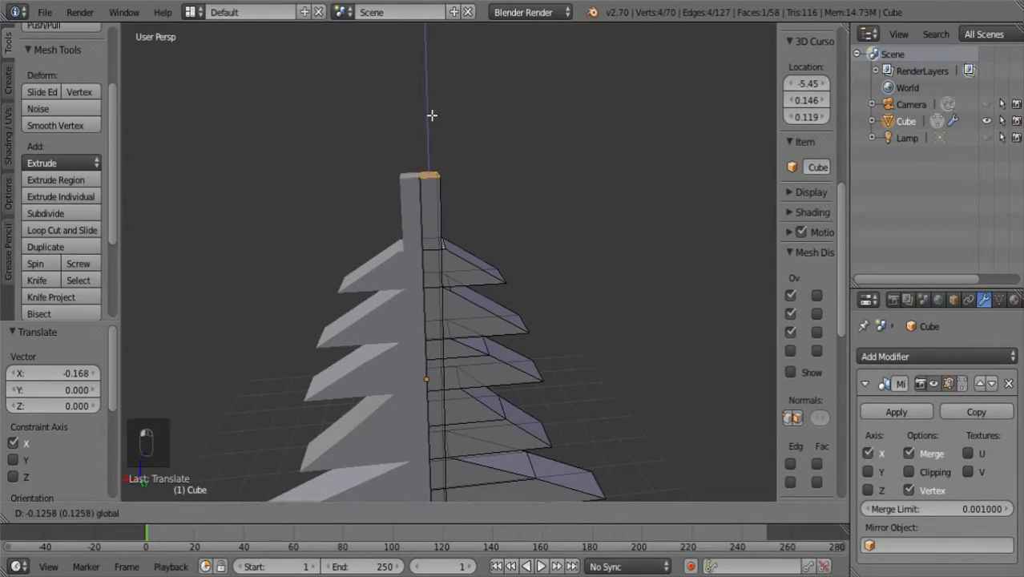
left_click(430, 170)
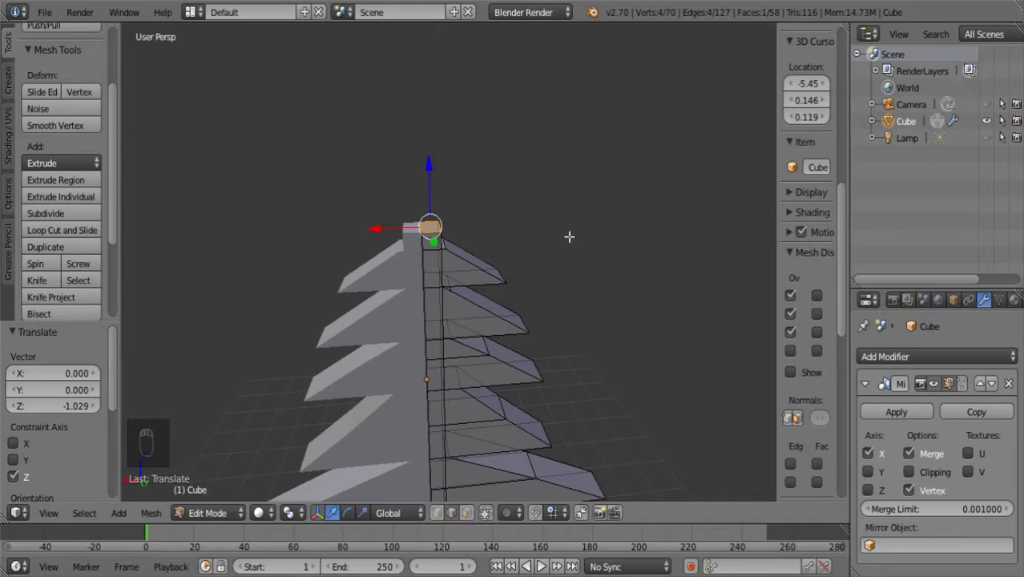
key("a")
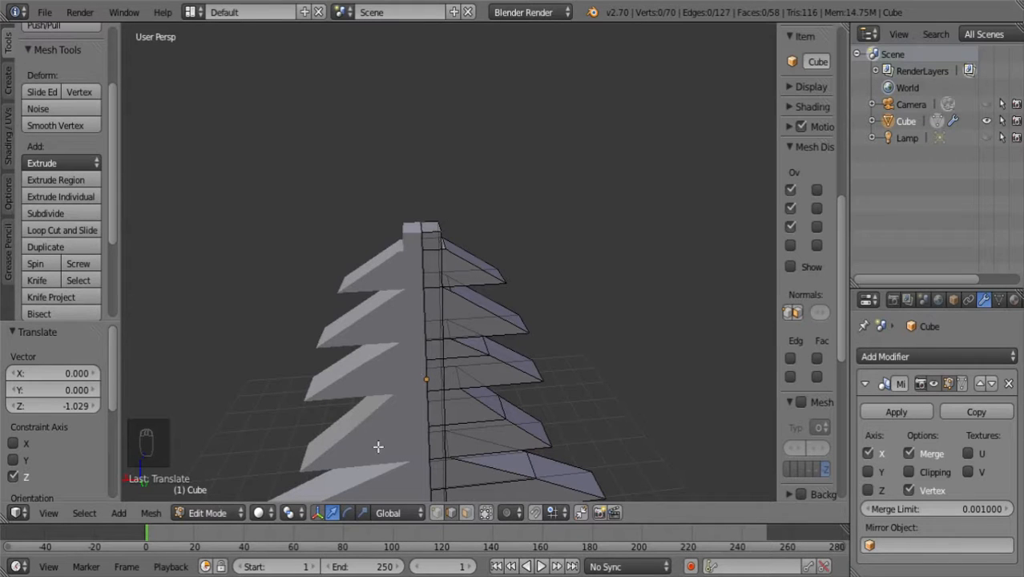
- Select the column's top face, extrude it, and raise the new face about 0.224 along Z
left_click(431, 225)
key("alt+x")
left_click(535, 239)
key("w")
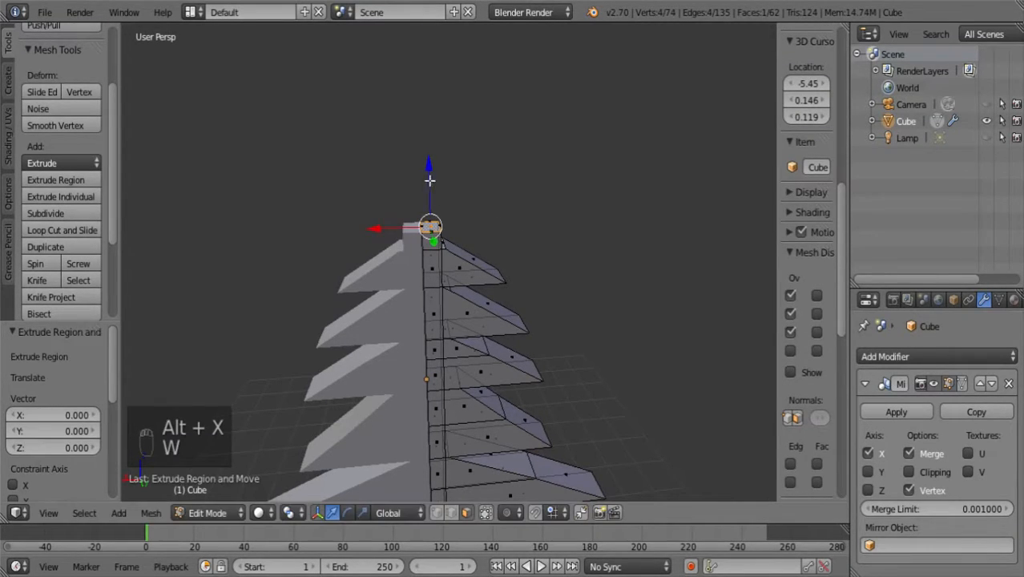
left_click_drag(429, 180, 473, 201)
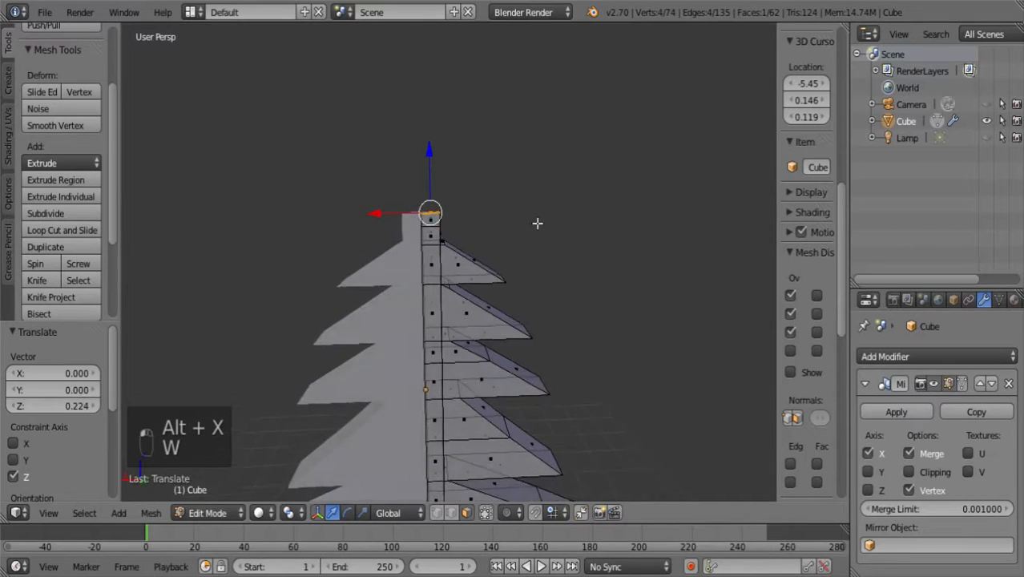
- Extrude the column's top face upward two more times, raising the last extrusion about 0.340 along Z
key("alt+x")
left_click_drag(430, 154, 428, 125)
right_click(441, 160)
key("ctrl+Tab")
left_click(431, 151)
key("Escape")
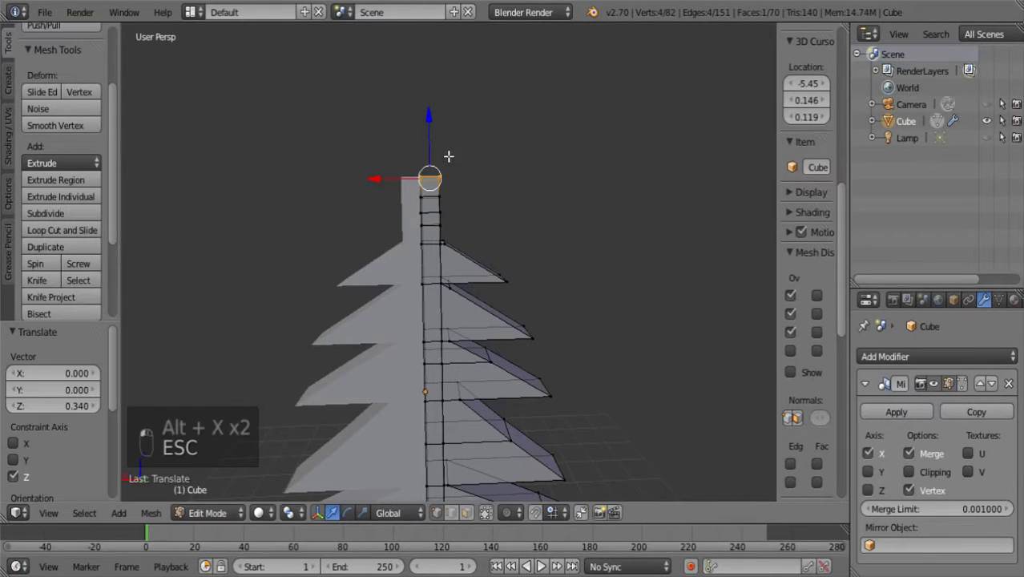
- In edge select mode, raise the column top's edge on the mirror centre about 0.380 along Z to form a peak
left_click(451, 513)
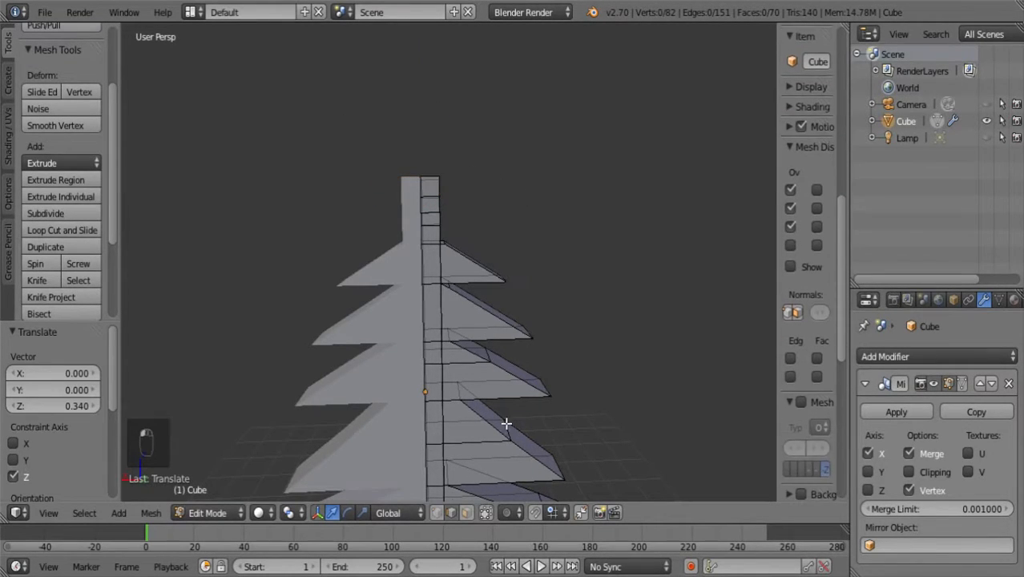
right_click(486, 265)
middle_click_drag(520, 221, 525, 268)
right_click(421, 178)
middle_click_drag(523, 221, 590, 231)
middle_click_drag(420, 125, 423, 109)
left_click_drag(423, 117, 420, 95)
- Pull the outer edge one row below the column's top outward along X, lower it about -0.043 along Z, and deselect everything
middle_click_drag(500, 177, 446, 225)
key("q")
key("w")
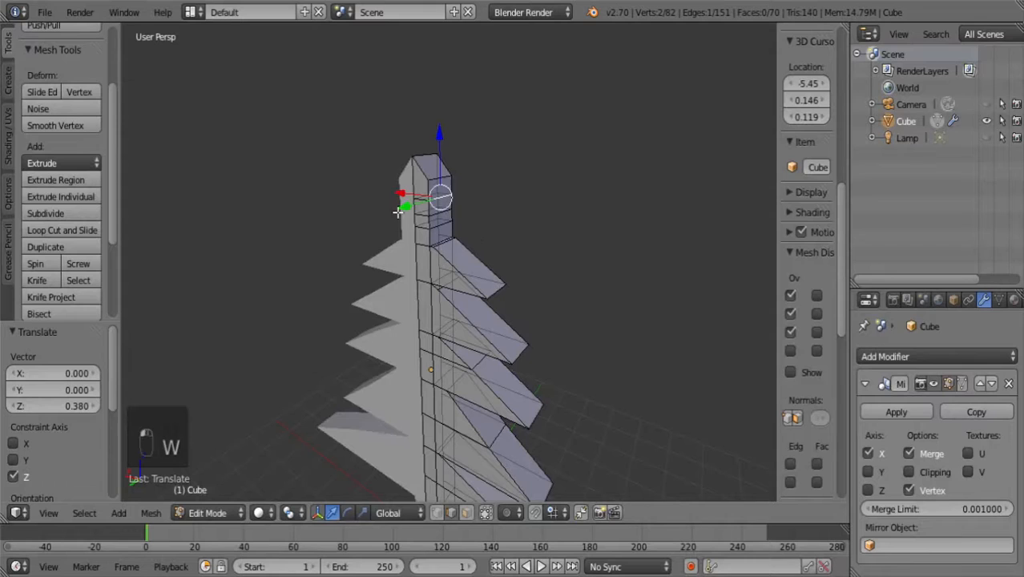
left_click_drag(396, 196, 413, 196)
left_click_drag(442, 127, 442, 130)
key("a")
- Move the column's outer edge beneath the widened top about 0.240 inward along X to form a neck, and deselect everything
middle_click_drag(554, 238, 591, 227)
right_click(441, 226)
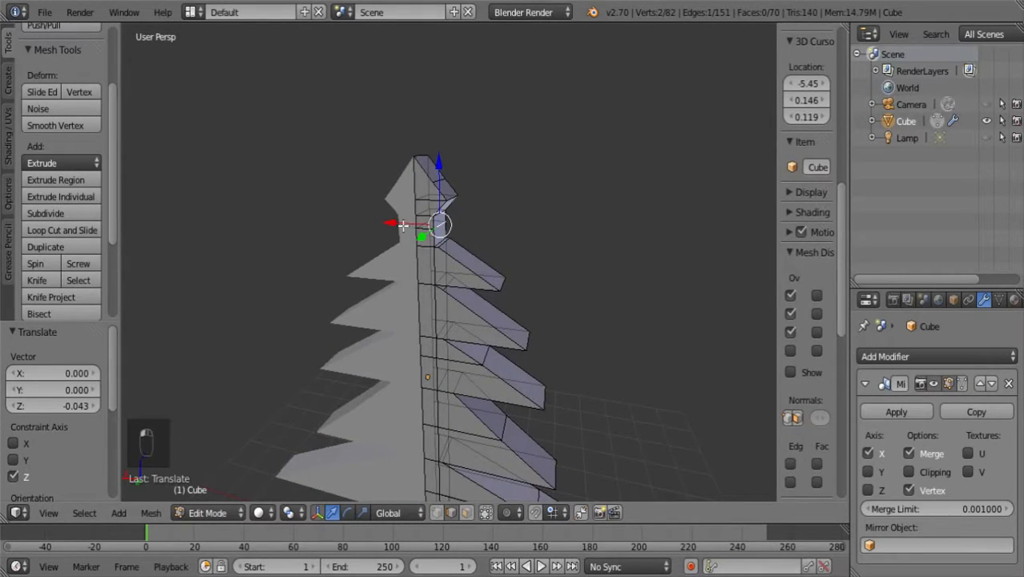
left_click_drag(403, 226, 390, 226)
key("a")
- Inspect the tree's overall shape in Object Mode and return to Edit Mode
middle_click_drag(578, 256, 553, 228)
right_click(433, 170)
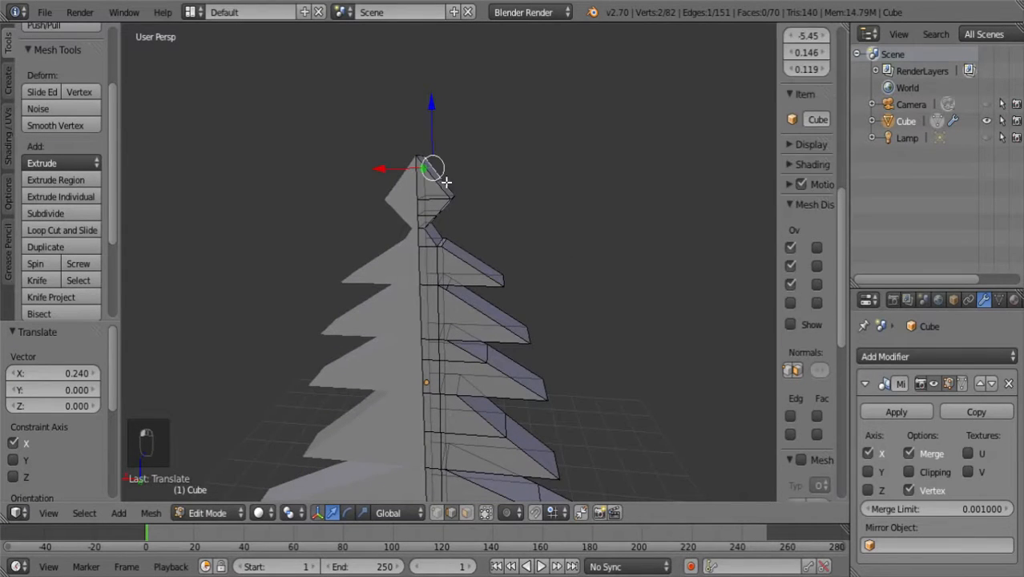
key("a")
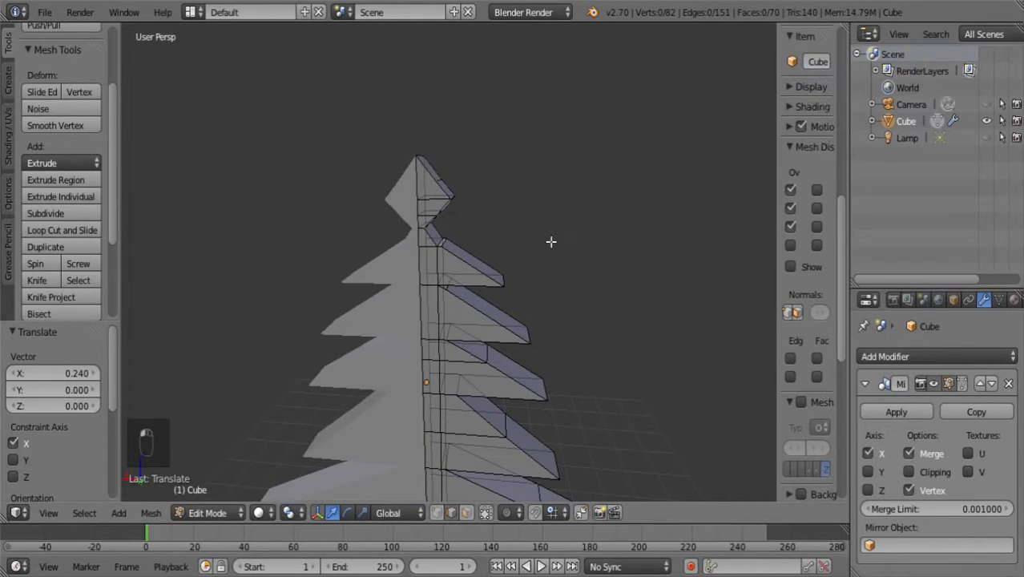
middle_click_drag(550, 241, 585, 236)
key("Tab")
middle_click_drag(582, 274, 541, 273)
scroll(541, 272, "up", 4)
key("Tab")
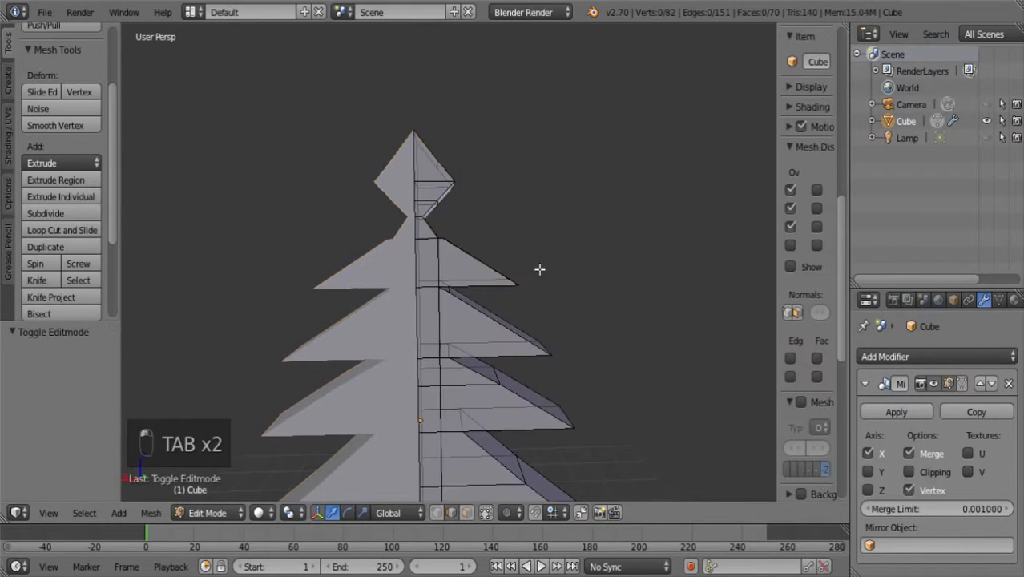
- Try to raise the column's outer edge at the base of the neck about 0.039 along Z, and undo the move
scroll(541, 272, "up", 5)
middle_click_drag(532, 194, 483, 215)
right_click(420, 189)
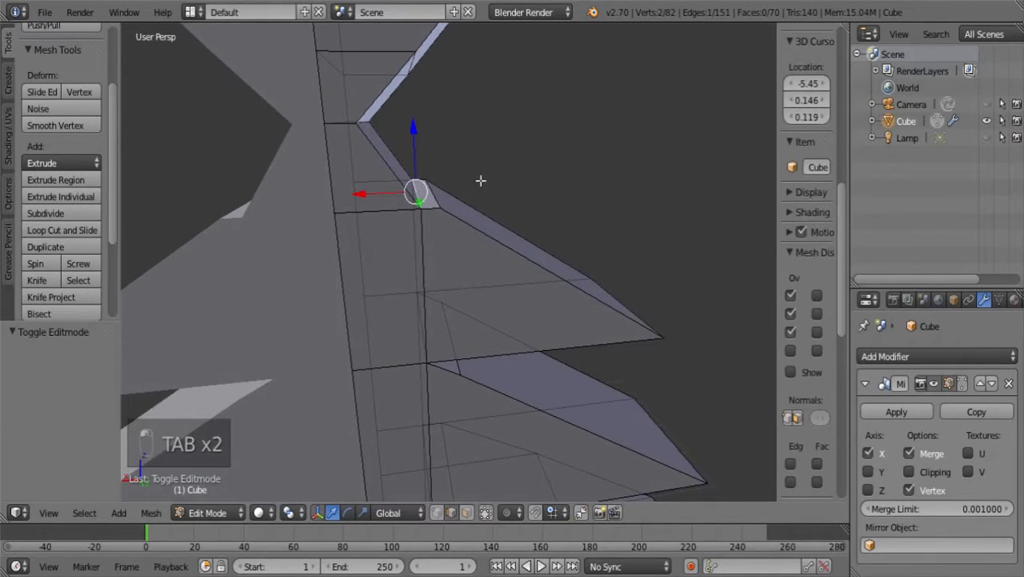
key("g")
key("z")
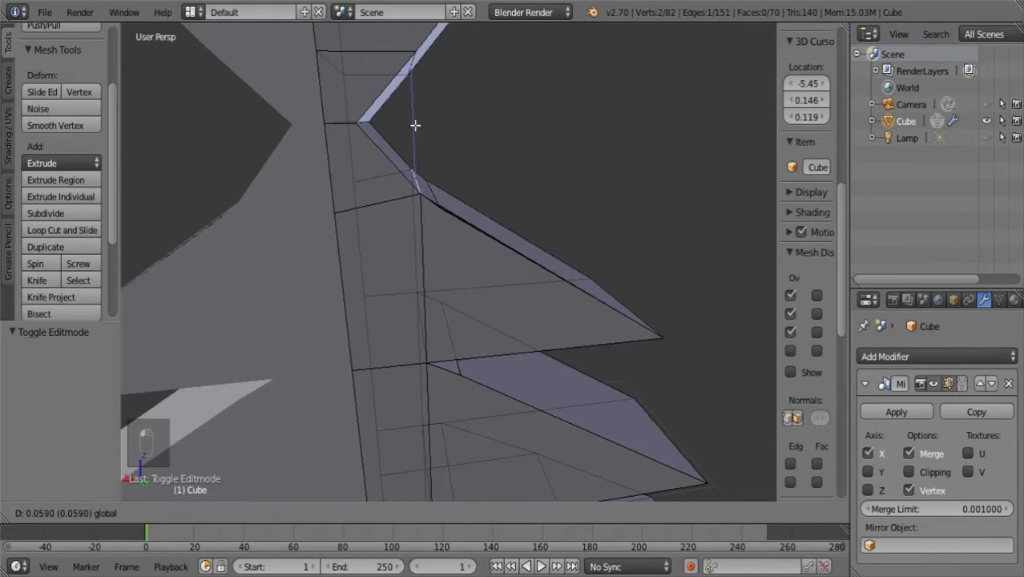
left_click(417, 135)
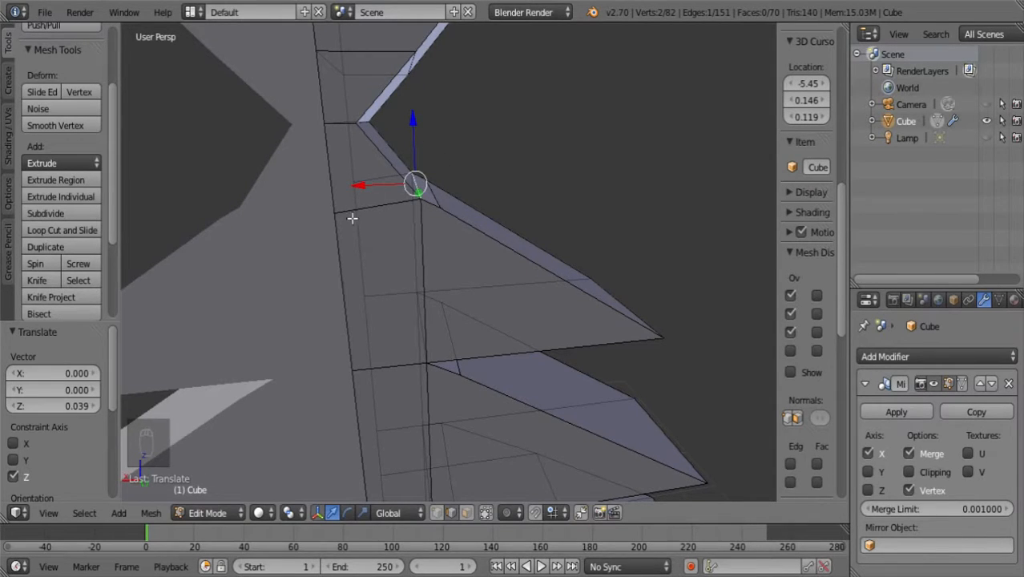
key("ctrl+z")
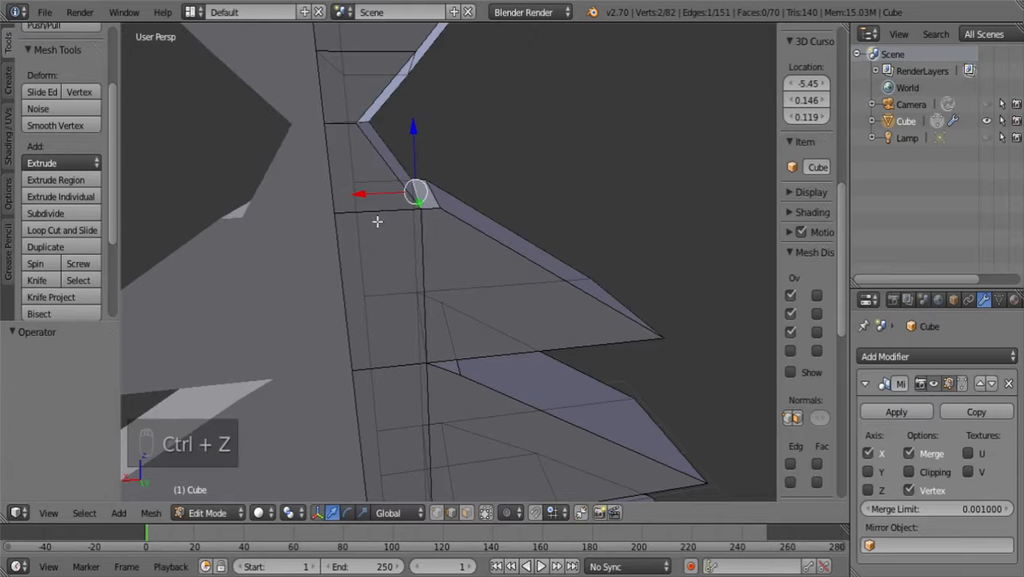
key("ctrl+z")
- Extend the selection to the adjoining horizontal edges at the neck's base, and raise them 0.031 along Z
key("q")
left_click(372, 185, "shift")
key("w")
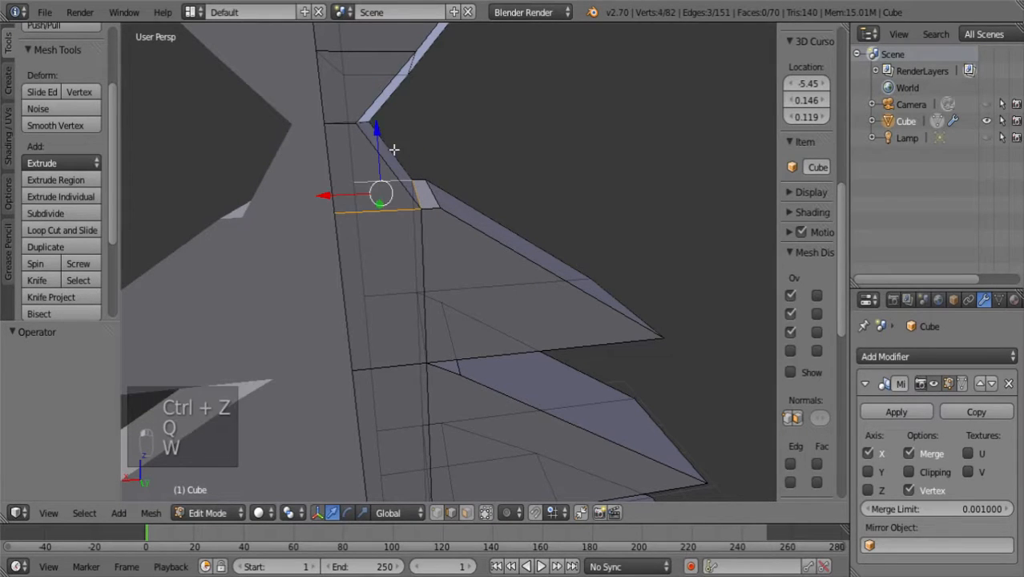
mouse_move(378, 137)
left_mouse_down()
mouse_move(378, 120)
mouse_move(379, 130)
left_mouse_up()
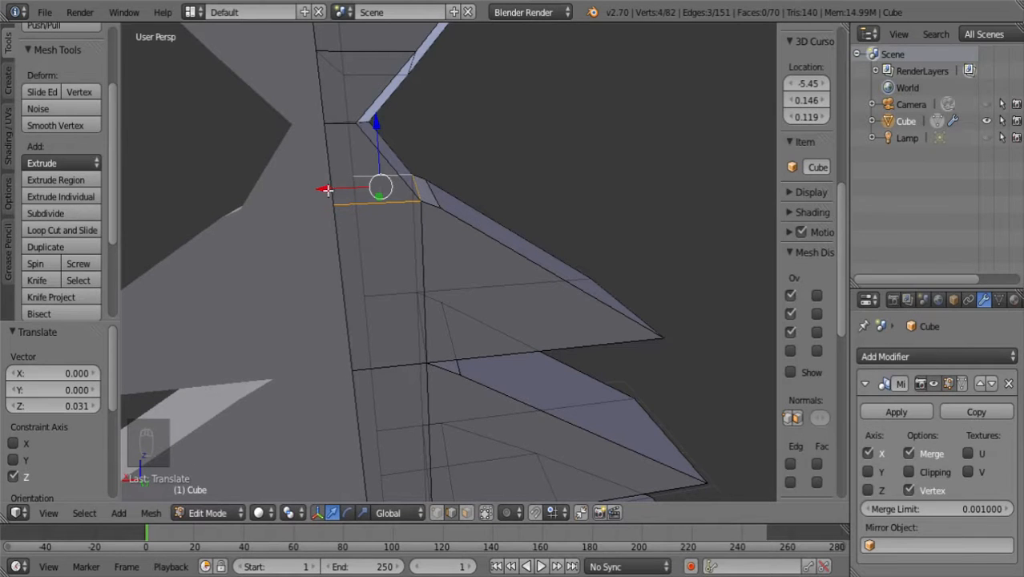
key("ctrl+z")
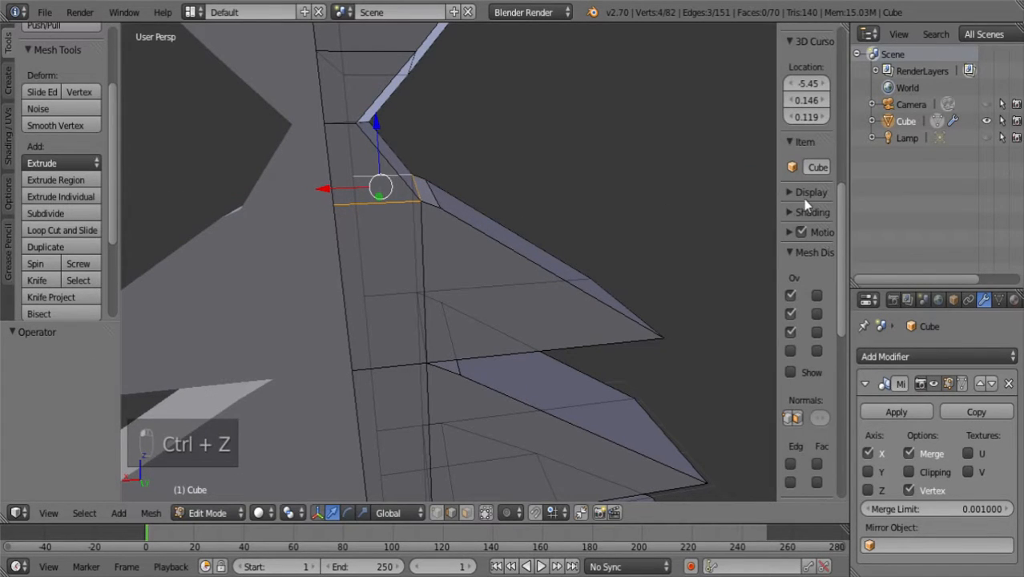
- Widen the viewport's properties sidebar and enable Clipping on the Mirror modifier
left_click_drag(777, 206, 701, 201)
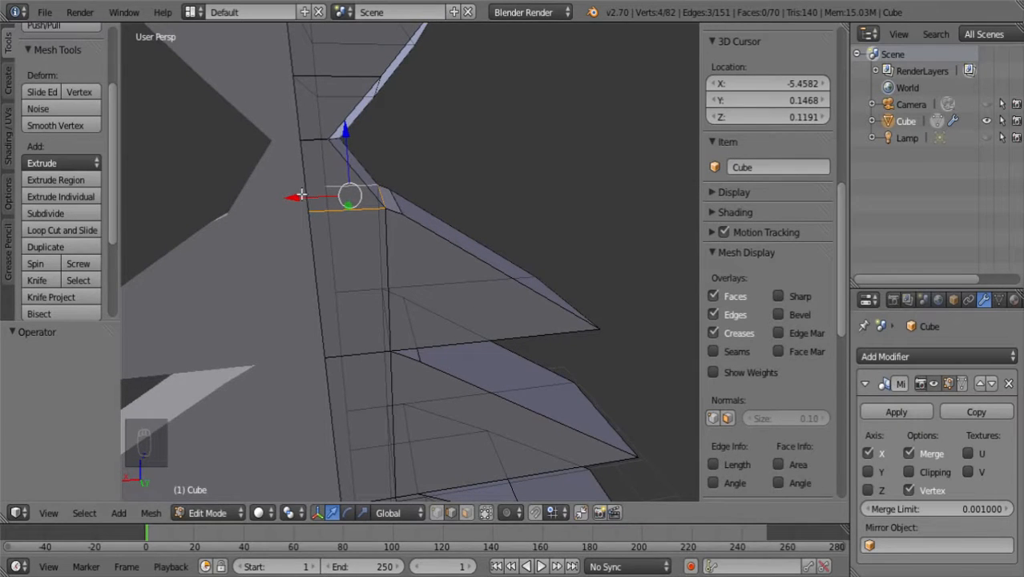
left_click_drag(301, 196, 289, 214)
key("ctrl+z")
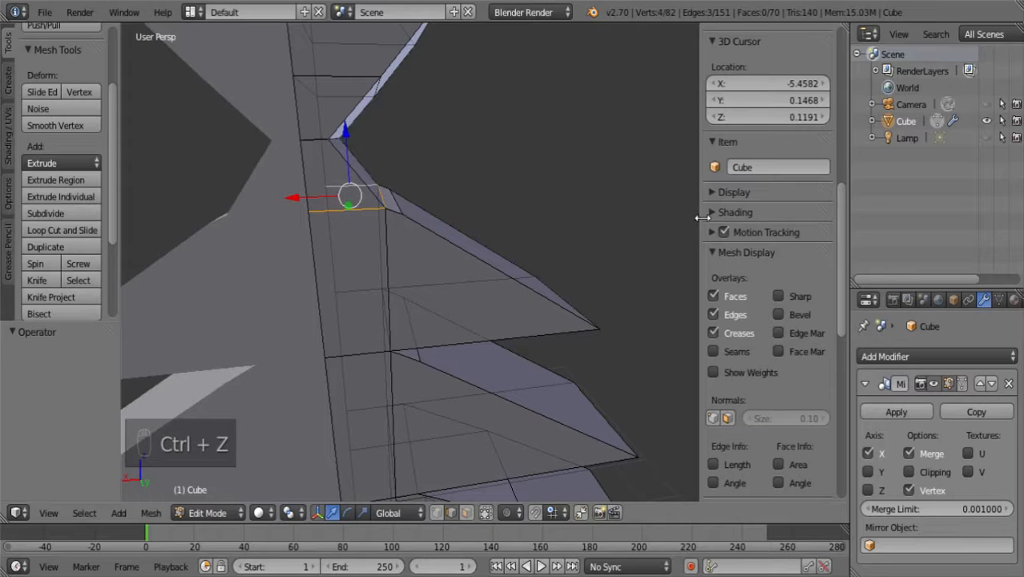
scroll(801, 215, "up", 10)
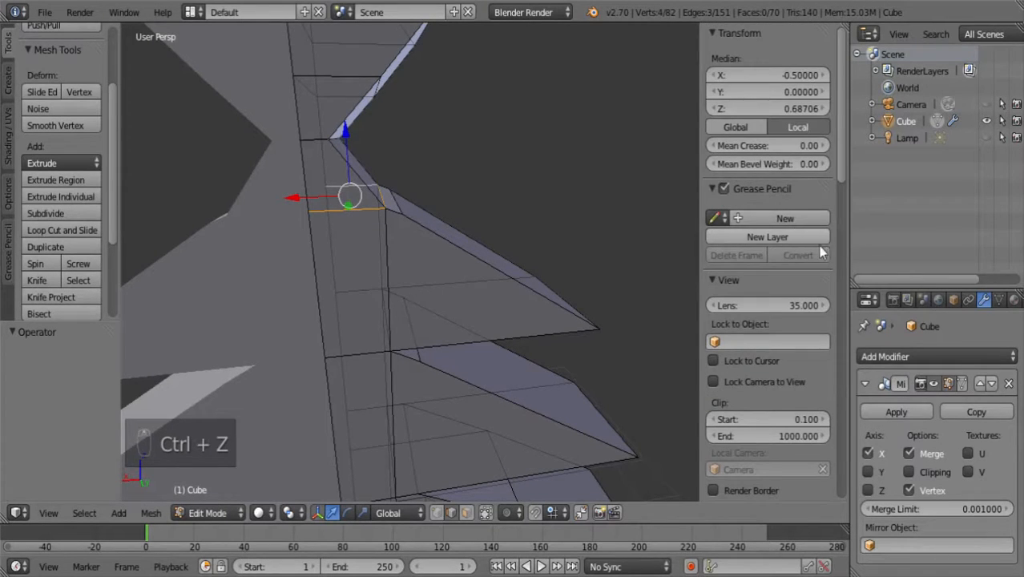
scroll(890, 312, "down", 1)
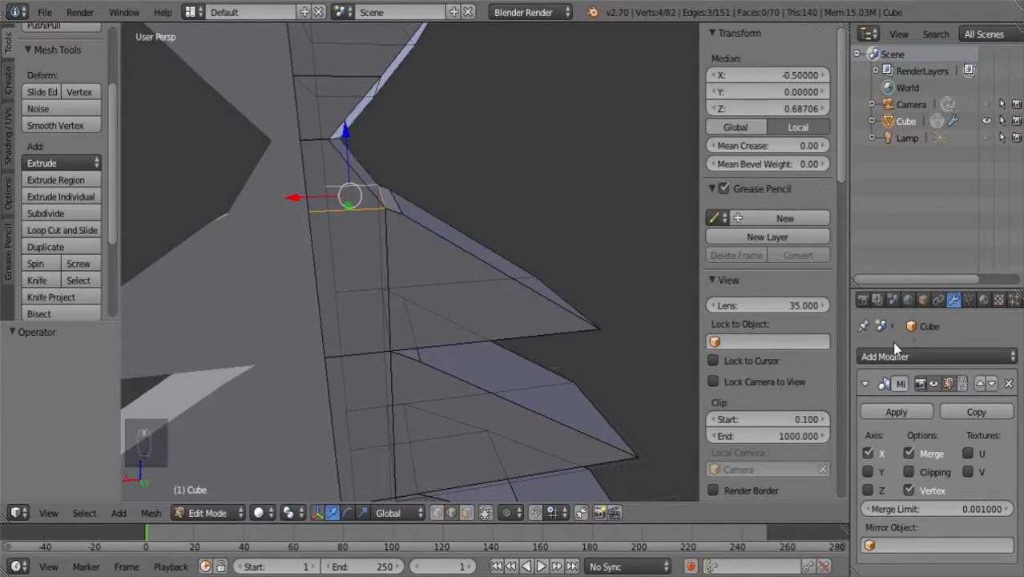
left_click(910, 473)
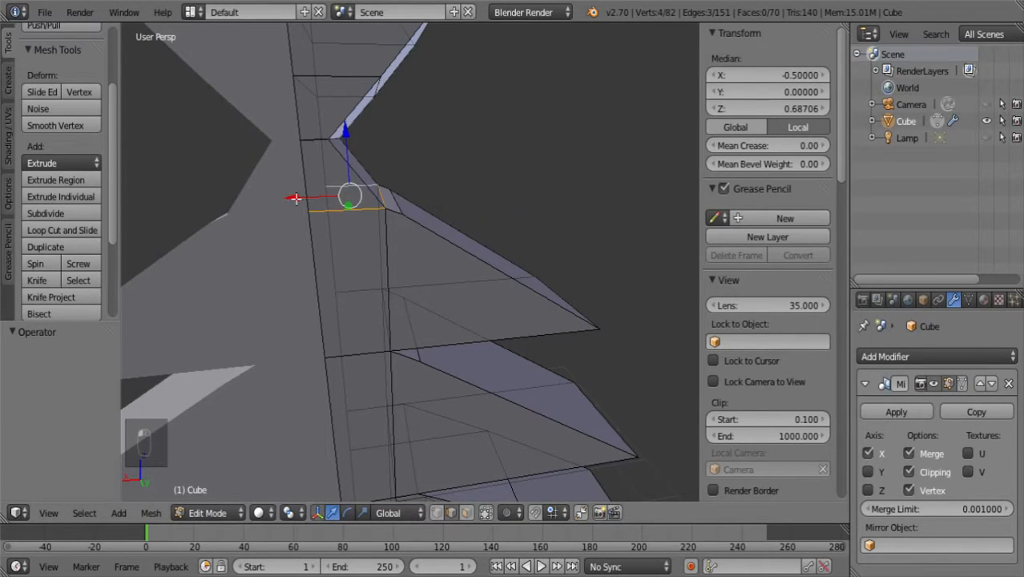
- Move the selected edges at the neck's base 0.073 inward along X, and deselect everything
mouse_move(296, 198)
left_mouse_down()
mouse_move(248, 205)
mouse_move(290, 203)
left_mouse_up()
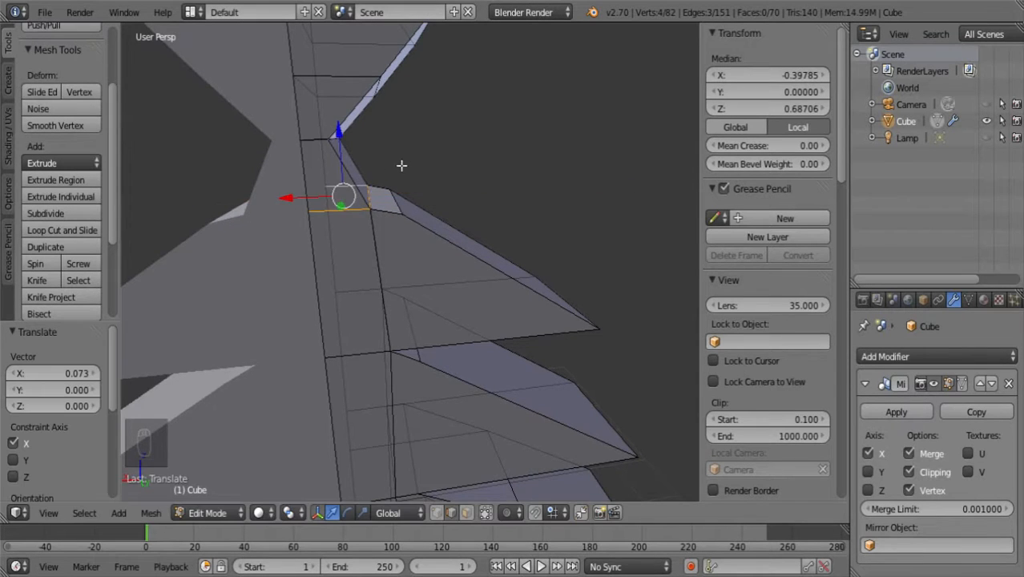
mouse_move(424, 159)
middle_mouse_down()
mouse_move(444, 153)
mouse_move(429, 164)
mouse_move(437, 147)
middle_mouse_up()
key("a")
- Lower the upper edge at the topmost fin's root -0.046 along Z, and deselect everything
mouse_move(480, 196)
middle_mouse_down()
mouse_move(474, 173)
mouse_move(461, 192)
middle_mouse_up()
right_click(393, 198)
left_click_drag(388, 161, 396, 157)
key("a")
scroll(489, 171, "down", 4)
scroll(500, 175, "down", 6)
middle_click_drag(558, 263, 558, 237)
scroll(558, 238, "down", 5)
scroll(519, 320, "up", 3)
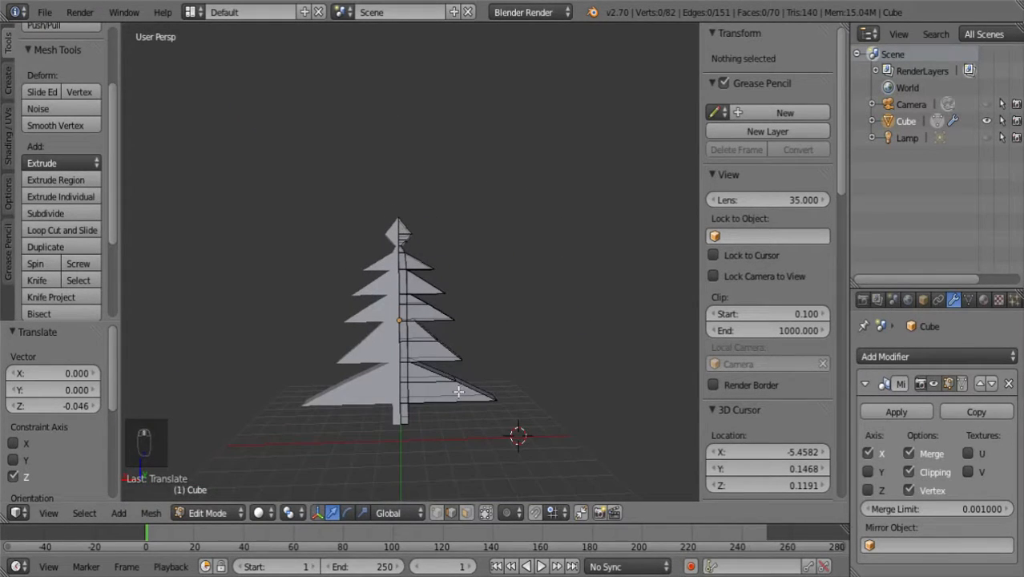
- Try to lower the trunk section at the tree's base along Z, and undo the move
left_click_drag(440, 437, 386, 395)
key("w")
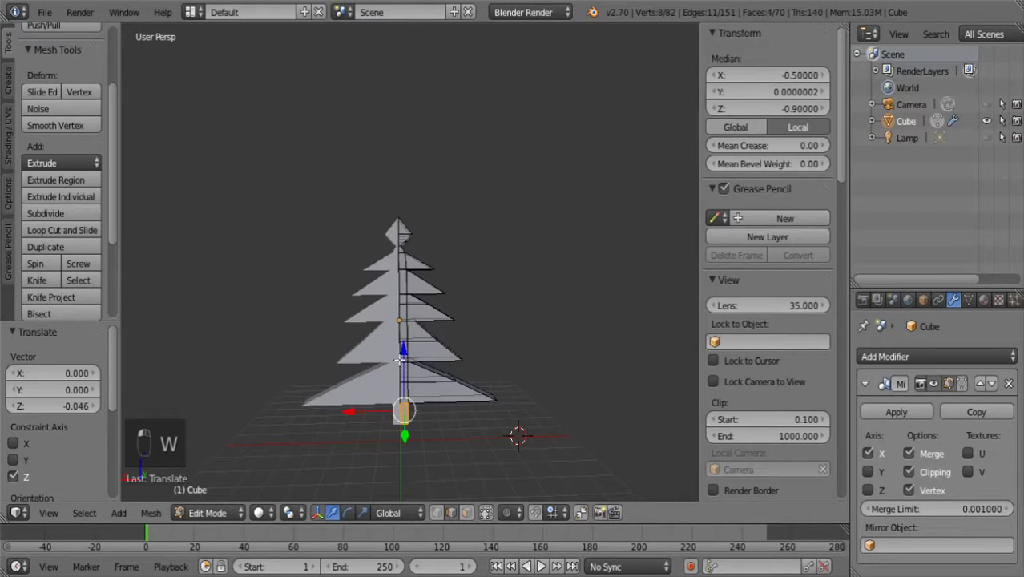
left_click_drag(402, 355, 405, 367)
key("ctrl+z")
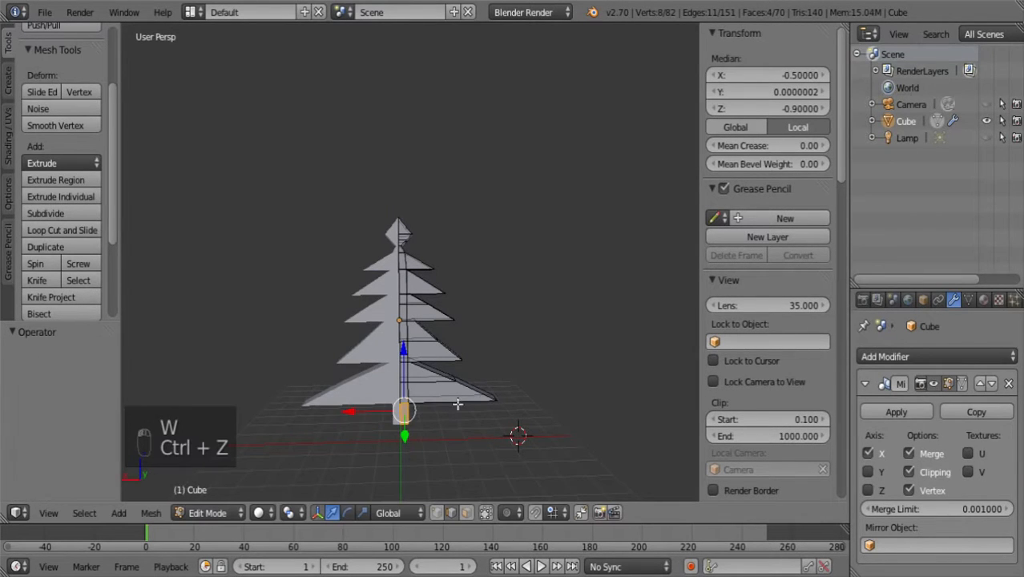
- Lower the trunk together with the lowest fin's bottom edge -0.382 along Z, and deselect everything
left_click_drag(499, 429, 398, 391)
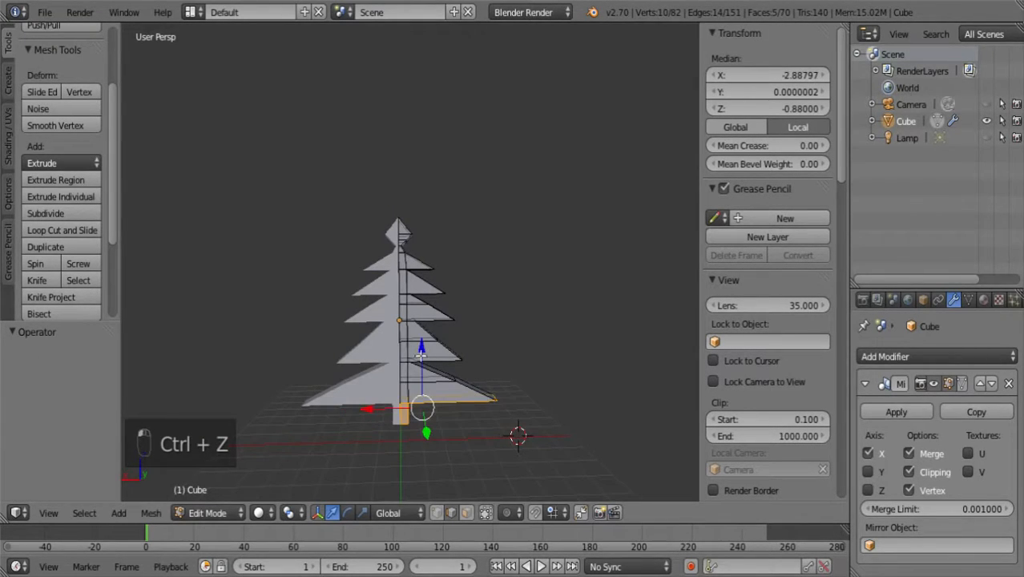
left_click_drag(420, 347, 423, 363)
key("a")
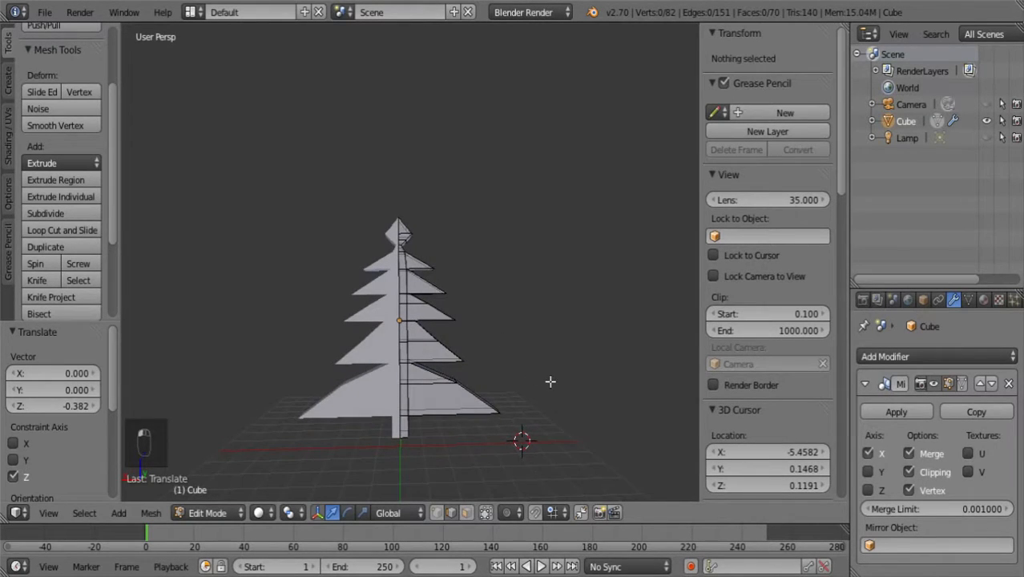
- Select the bottom edges of the third fin from the top and lower them -0.172 along Z
middle_click_drag(550, 382, 548, 373)
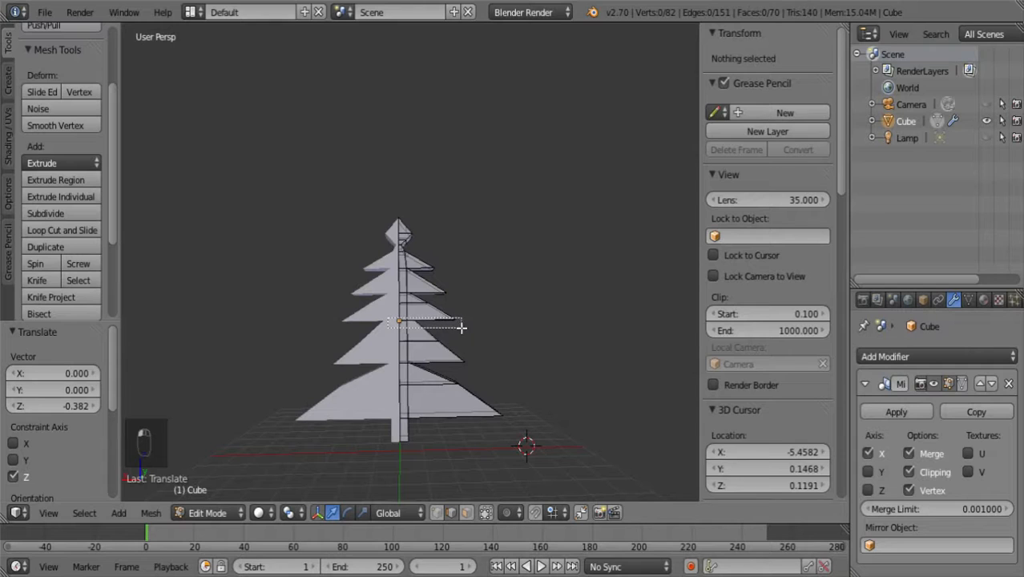
left_click_drag(461, 327, 462, 327)
key("g")
key("z")
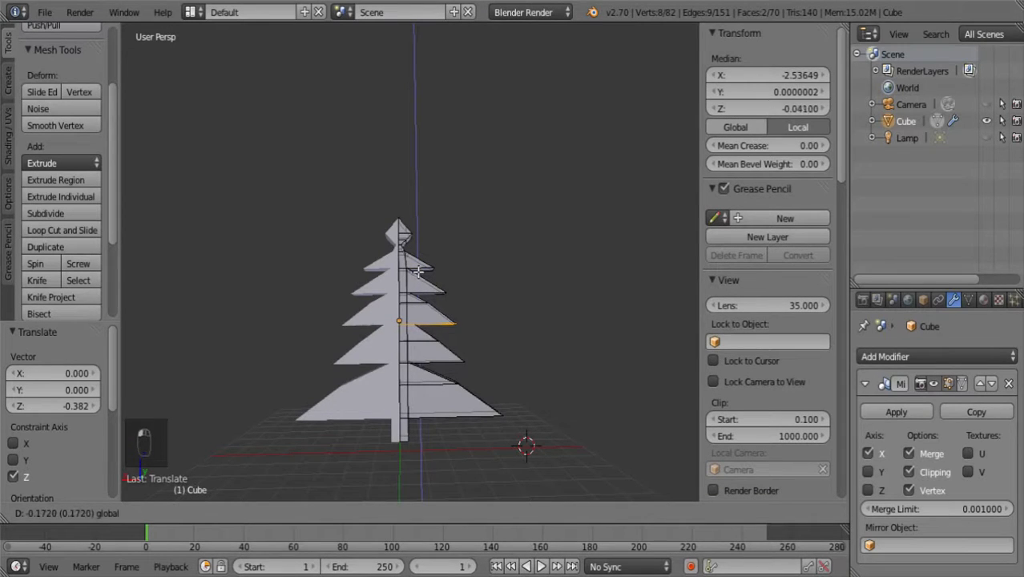
left_click_drag(419, 273, 418, 272)
- Select only the bottom edges of the fourth fin from the top and lower them -0.232 along Z
left_click_drag(366, 355, 490, 384)
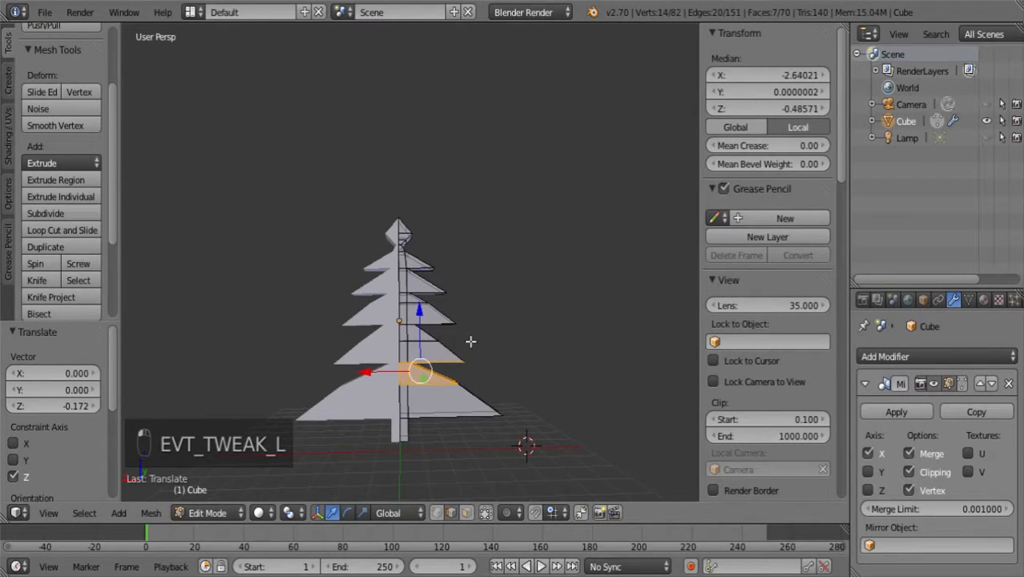
key("a")
left_click_drag(383, 354, 473, 362)
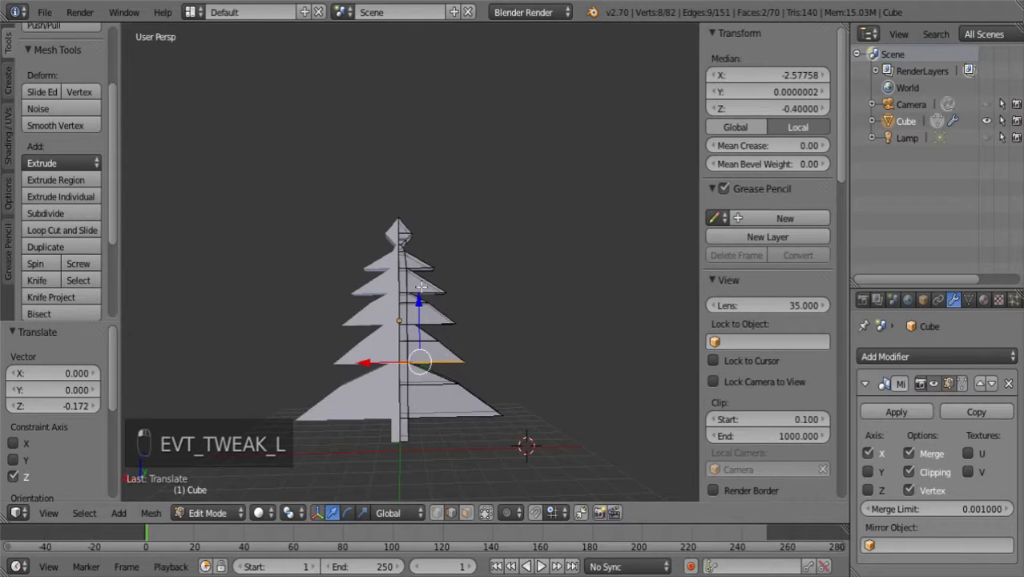
key("g")
key("z")
left_click(419, 305)
- Try to stretch the fourth fin's bottom edges outward along X, and undo the move
key("g")
key("x")
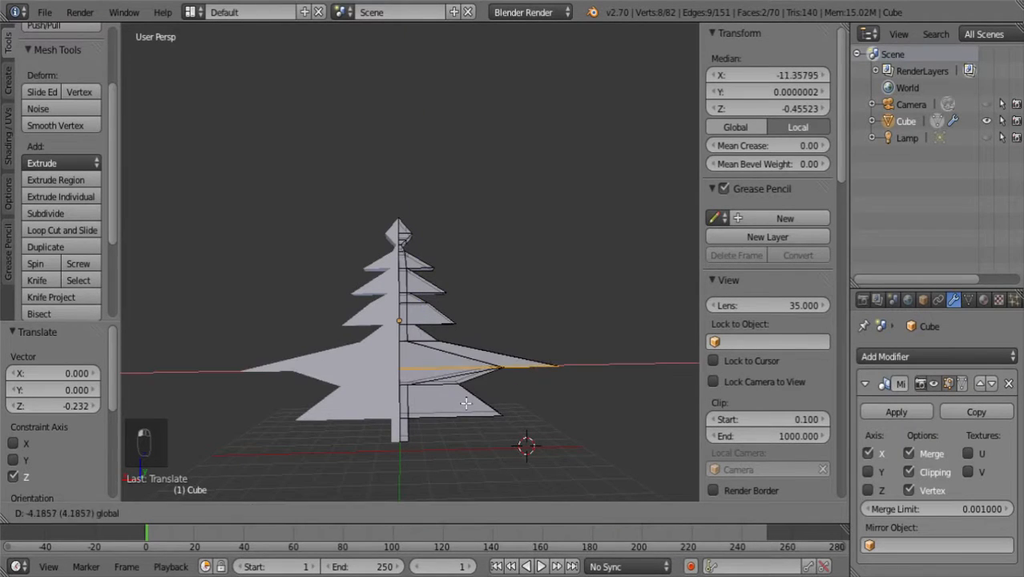
left_click(461, 400)
key("ctrl+z")
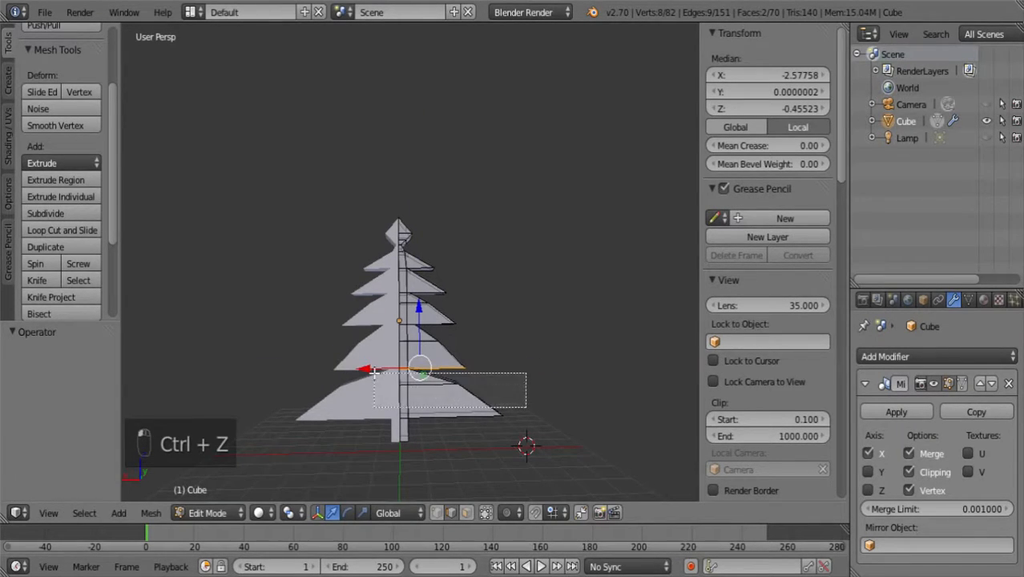
key("ctrl+z")
- Lower the edge row midway up the lowest fin -0.291 along Z, and clear the selection
left_click_drag(419, 325, 445, 383)
key("e")
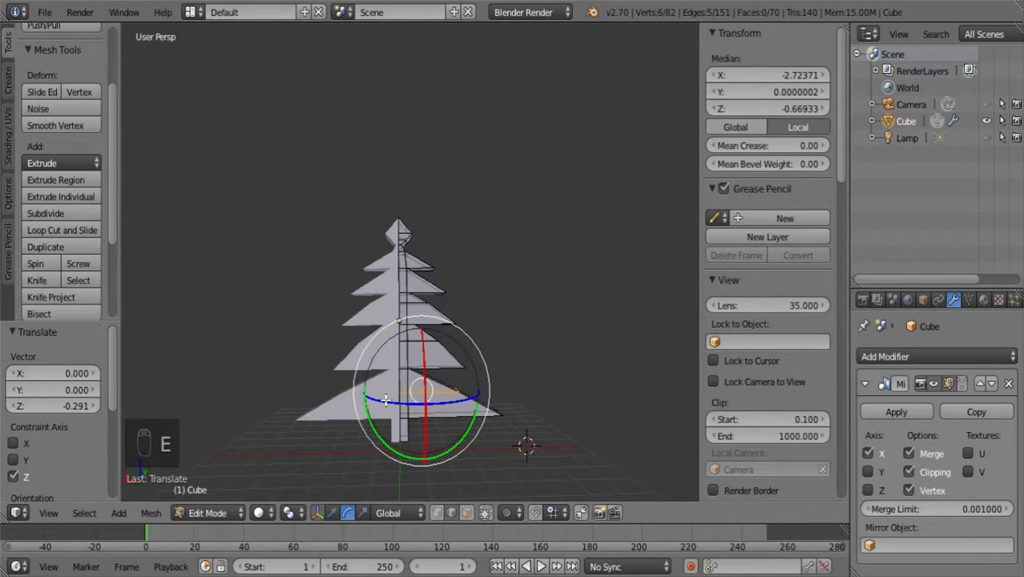
key("w")
left_click_drag(381, 398, 372, 393)
key("ctrl+z")
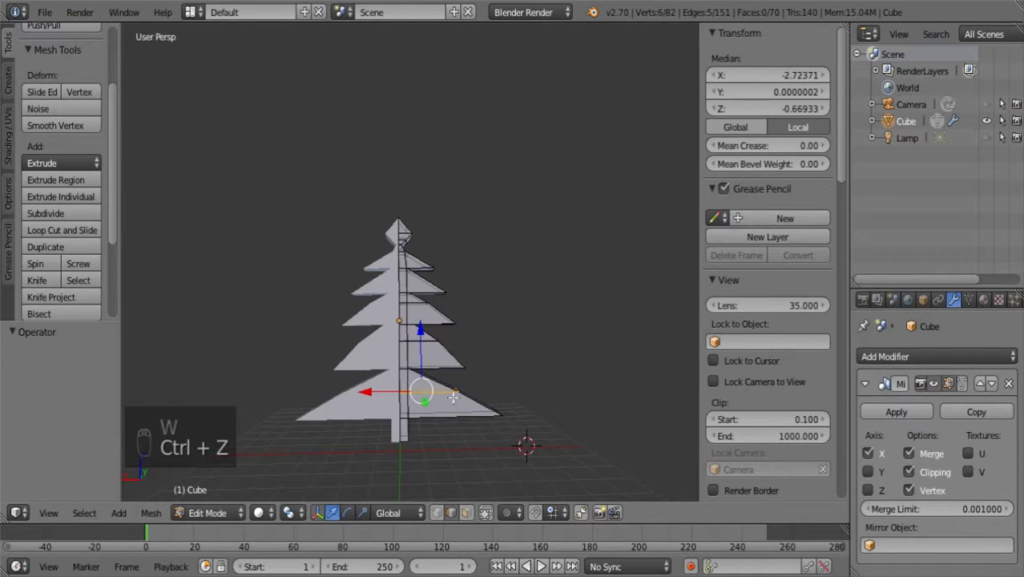
left_click(513, 400)
key("ctrl+z")
- Pull the outer tip edge of the fourth fin from the top -0.530 outward along X, and deselect everything
middle_click_drag(586, 378, 447, 342)
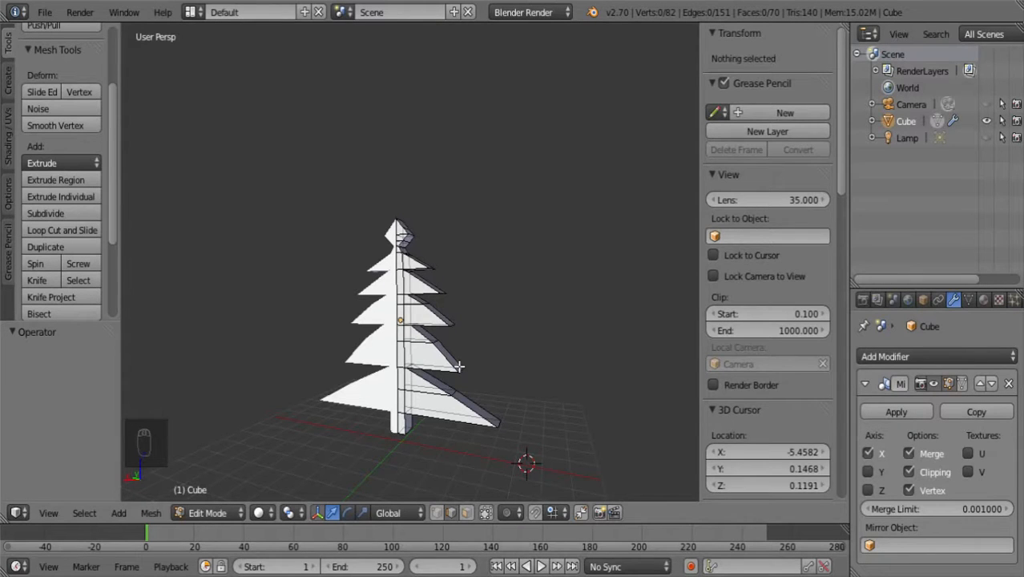
left_click(459, 366)
right_click(465, 372)
left_click_drag(405, 365, 417, 368)
key("a")
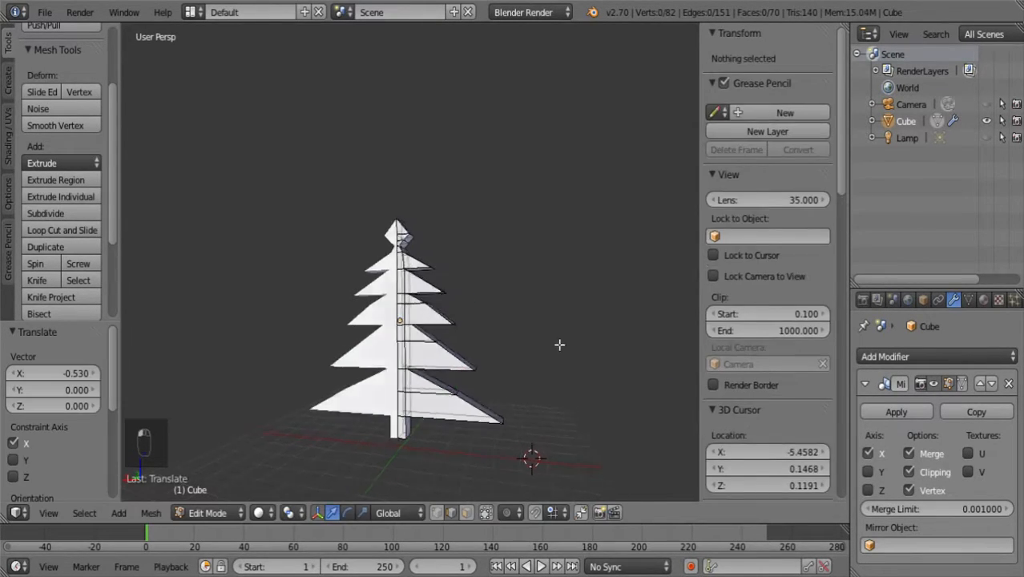
- Return to Object Mode, deselect the tree, and inspect its overall shape
middle_click_drag(557, 343, 335, 371)
key("Tab")
key("a")
scroll(450, 390, "up", 3)
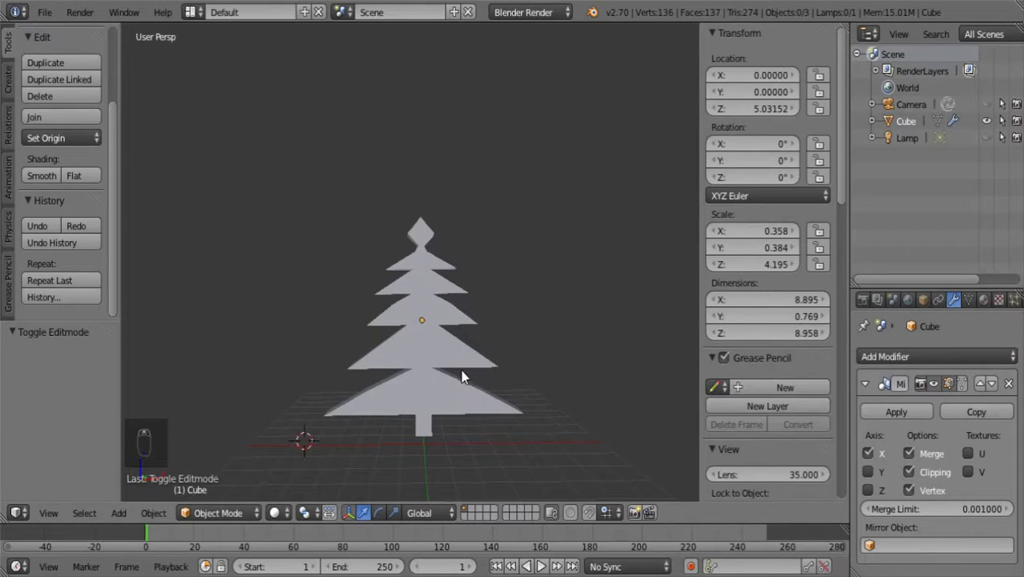
- Select the tree object and display its material settings
right_click(460, 365)
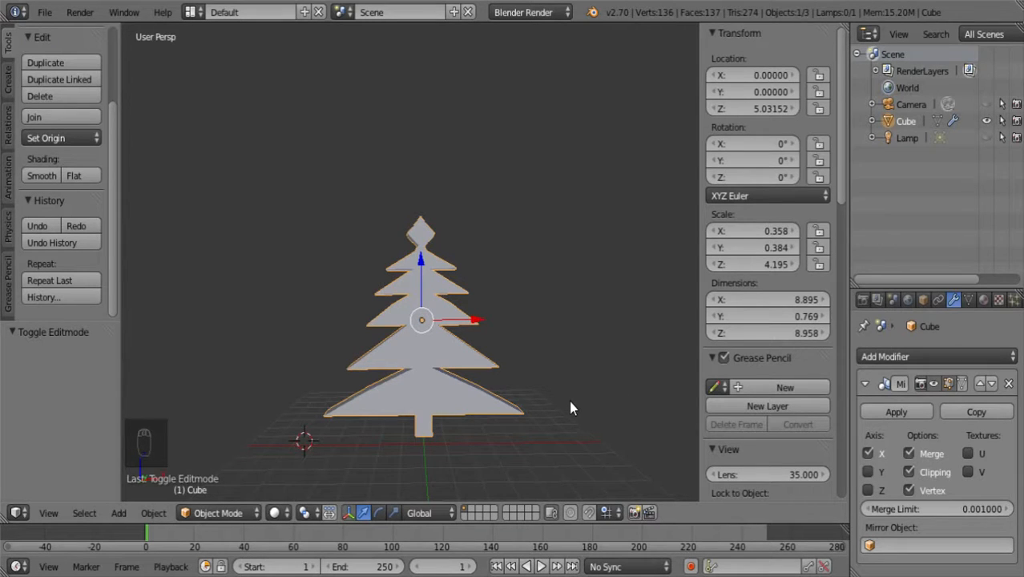
left_click(984, 300)
scroll(949, 363, "down", 2)
scroll(950, 362, "up", 1)
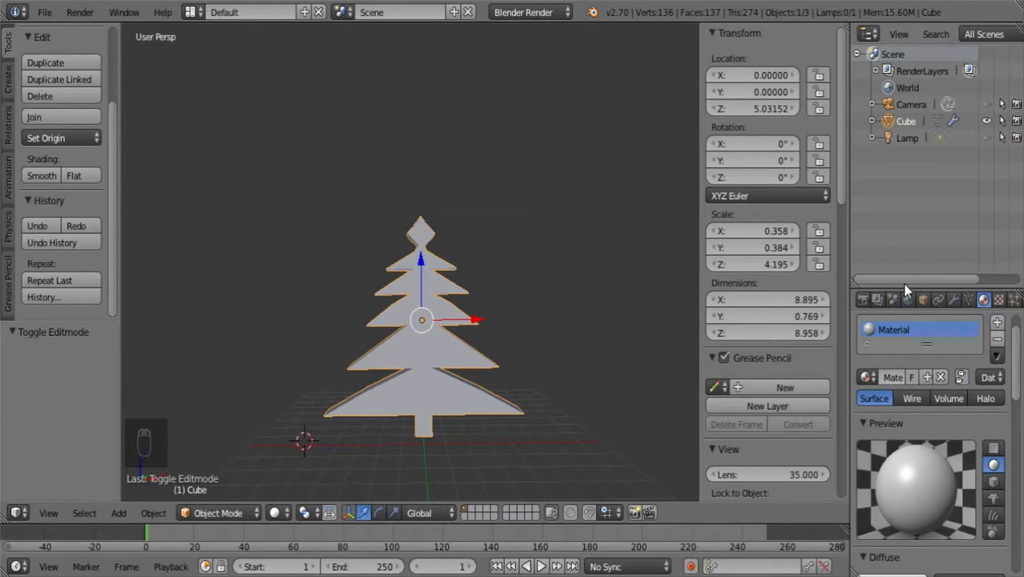
- Enlarge the Properties editor in height and width, and hide the viewport's properties sidebar
left_click_drag(899, 287, 899, 80)
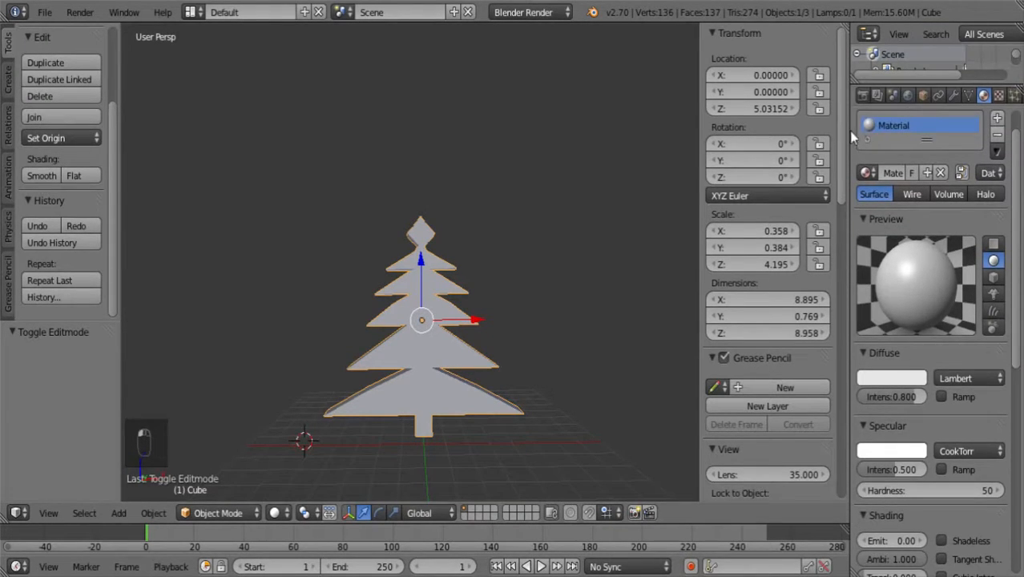
key("t")
key("t")
key("n")
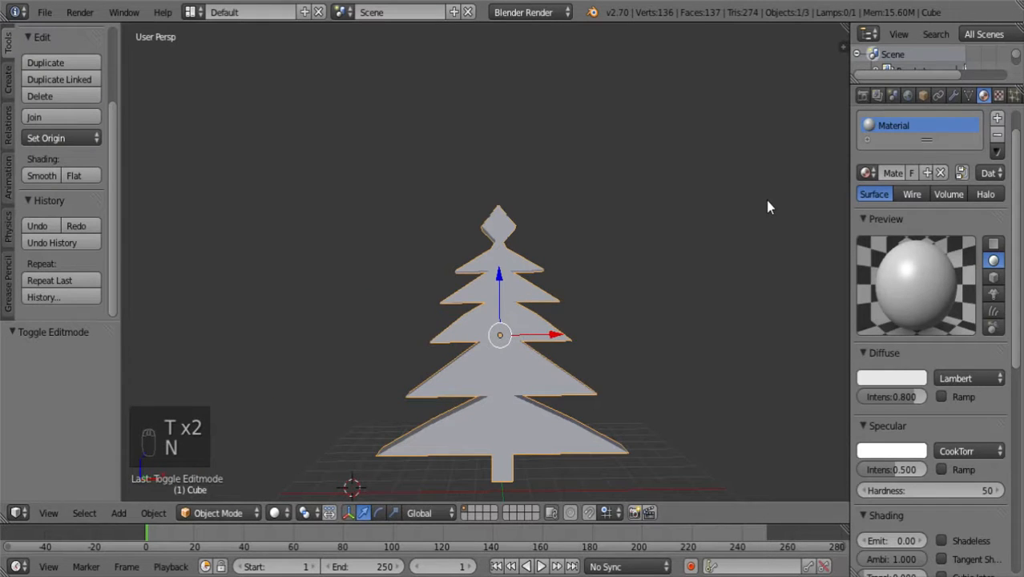
left_click_drag(847, 170, 760, 171)
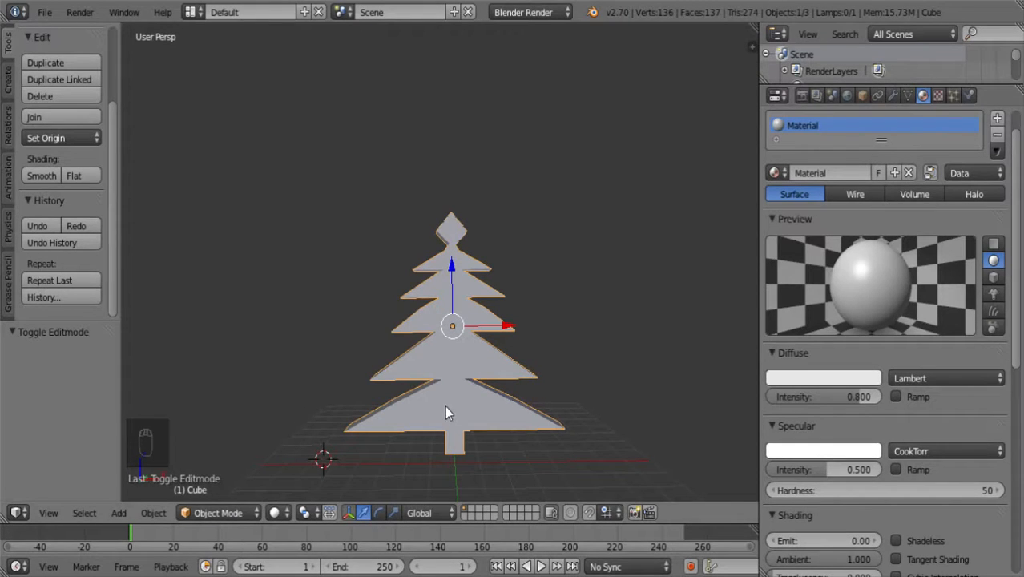
- Enter Edit Mode on the tree and select all of its mesh geometry
key("Tab")
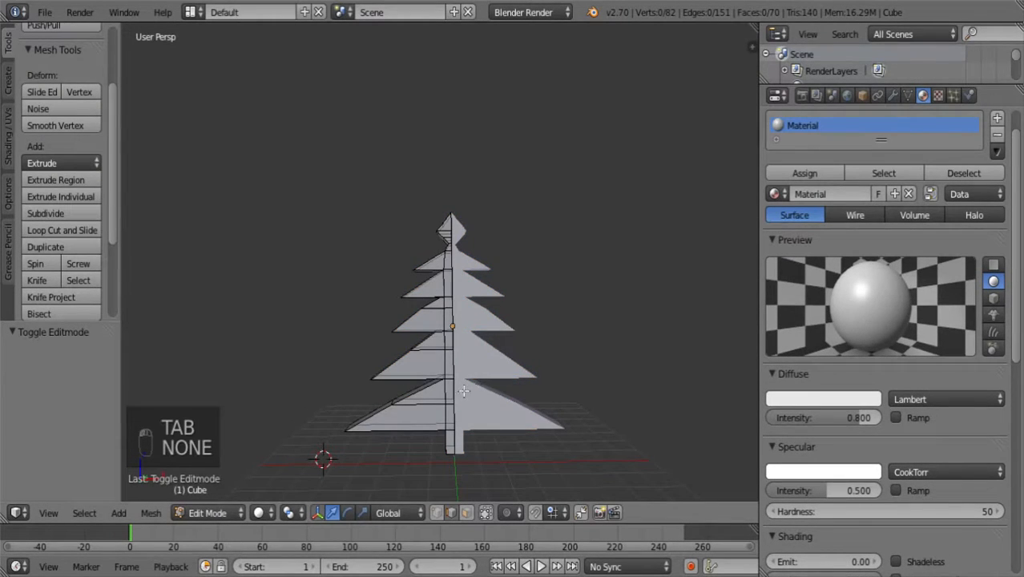
middle_click_drag(497, 362, 377, 486)
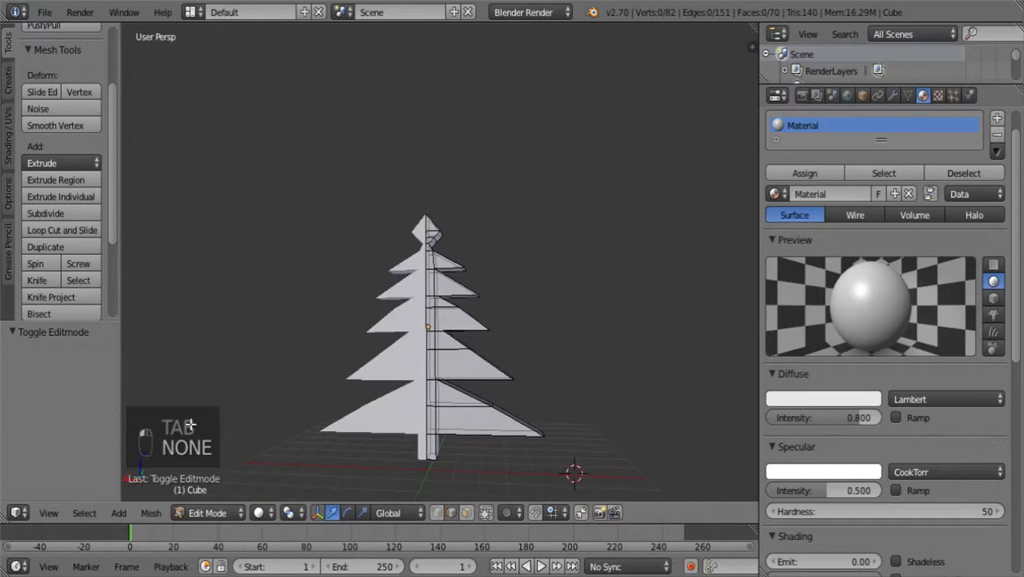
left_click_drag(539, 490, 366, 194)
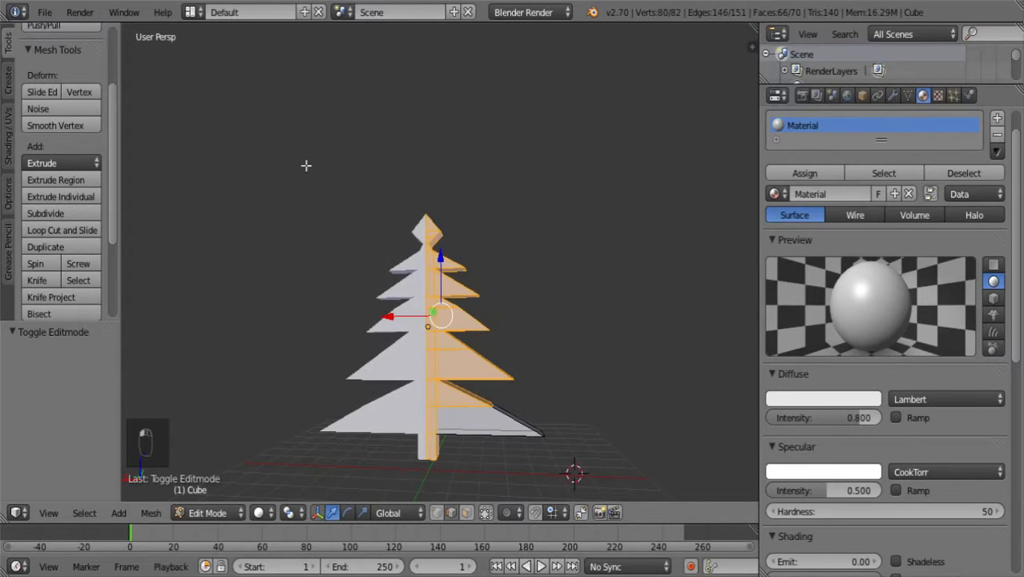
left_click_drag(300, 164, 624, 485, "shift")
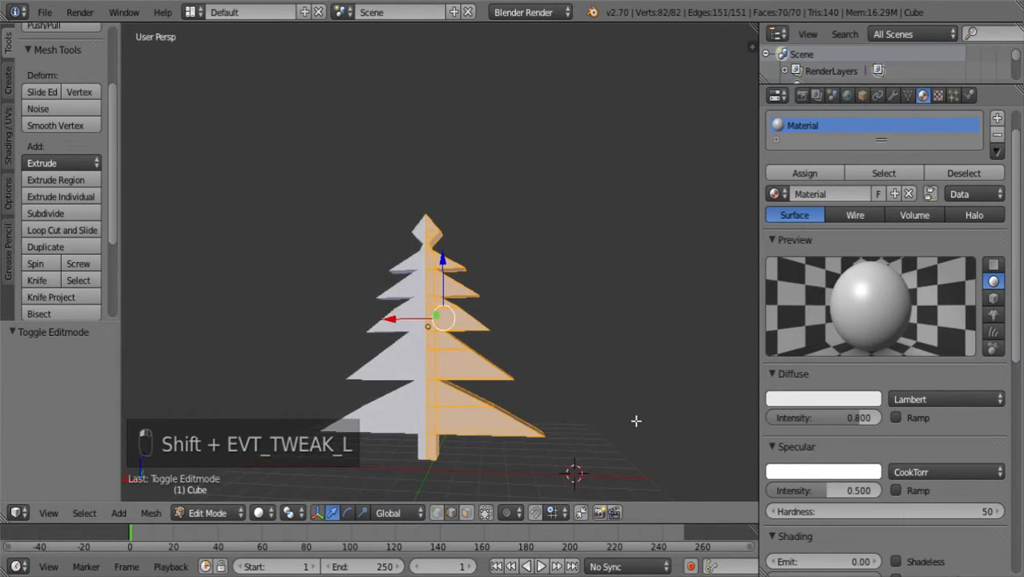
middle_click_drag(635, 418, 646, 396)
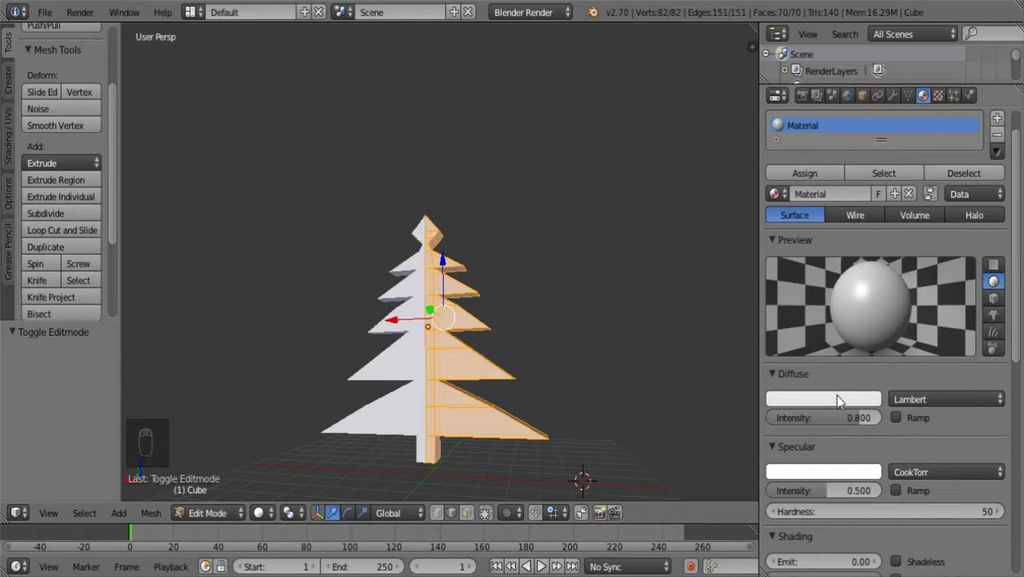
- Set the material's specular color to a dark green of R 0.000, G 0.429, B 0.002
left_click(841, 472)
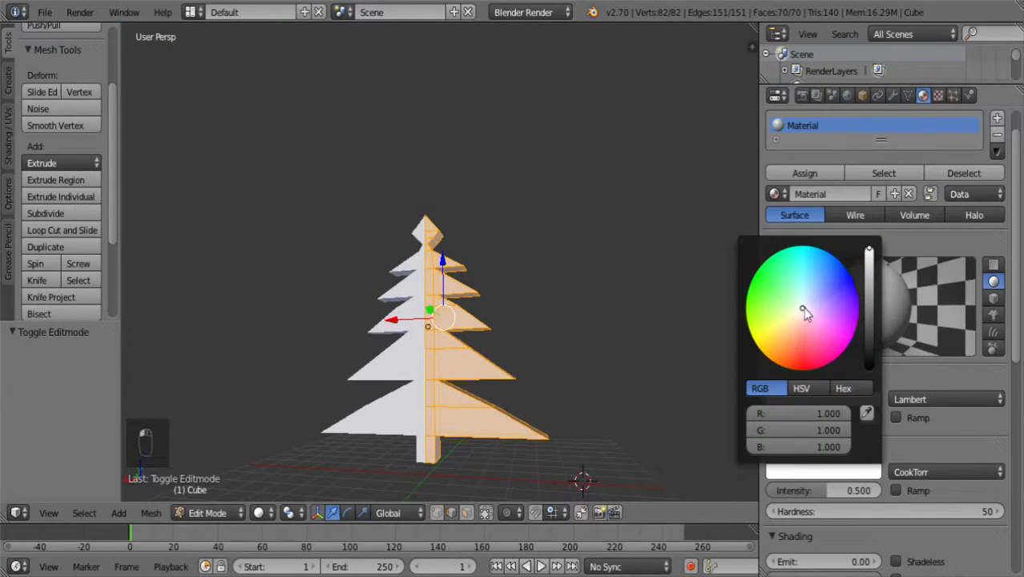
mouse_move(804, 313)
left_mouse_down()
mouse_move(747, 297)
mouse_move(746, 310)
mouse_move(747, 292)
mouse_move(774, 315)
mouse_move(747, 302)
left_mouse_up()
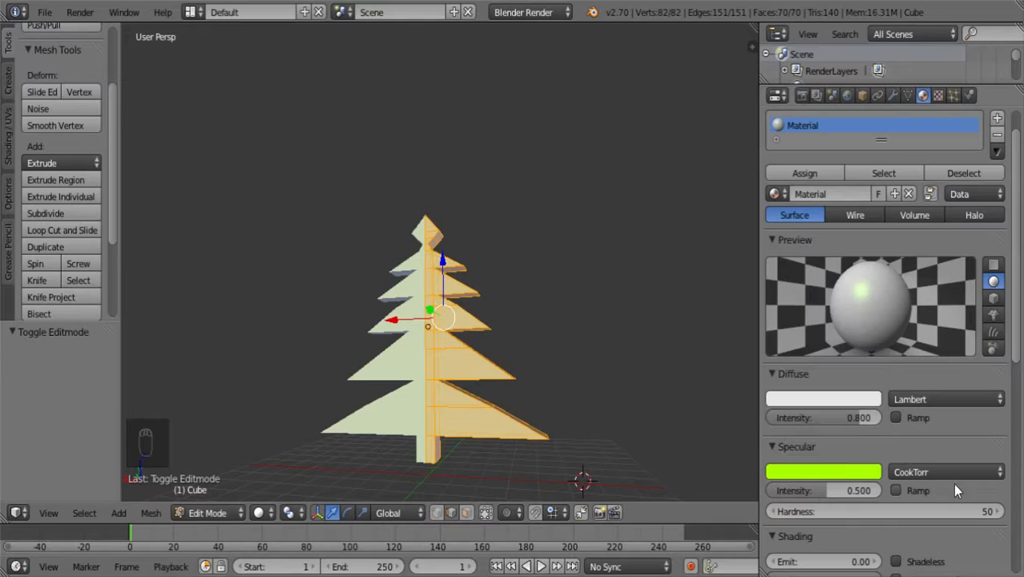
left_click(830, 473)
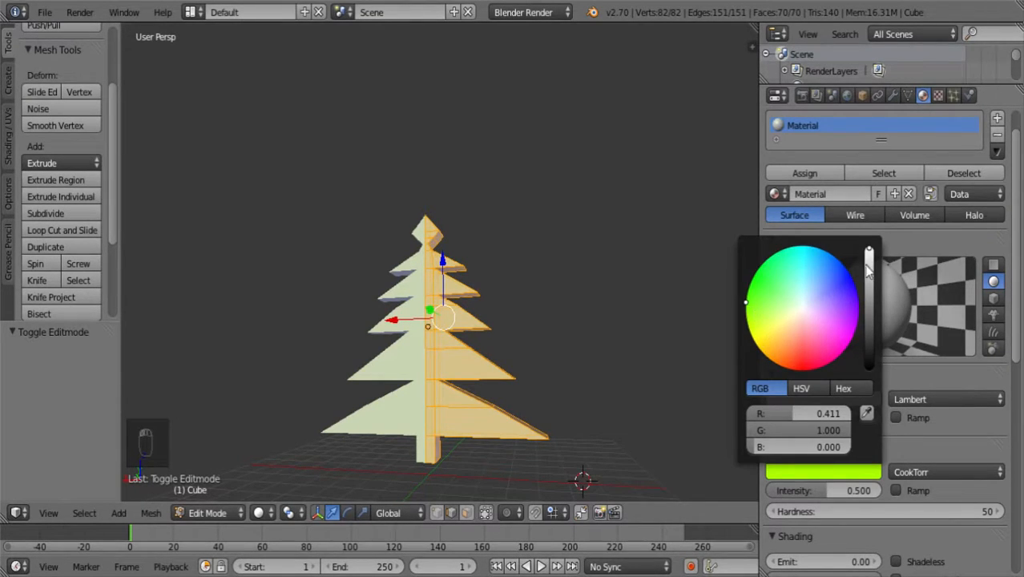
left_click_drag(869, 255, 869, 284)
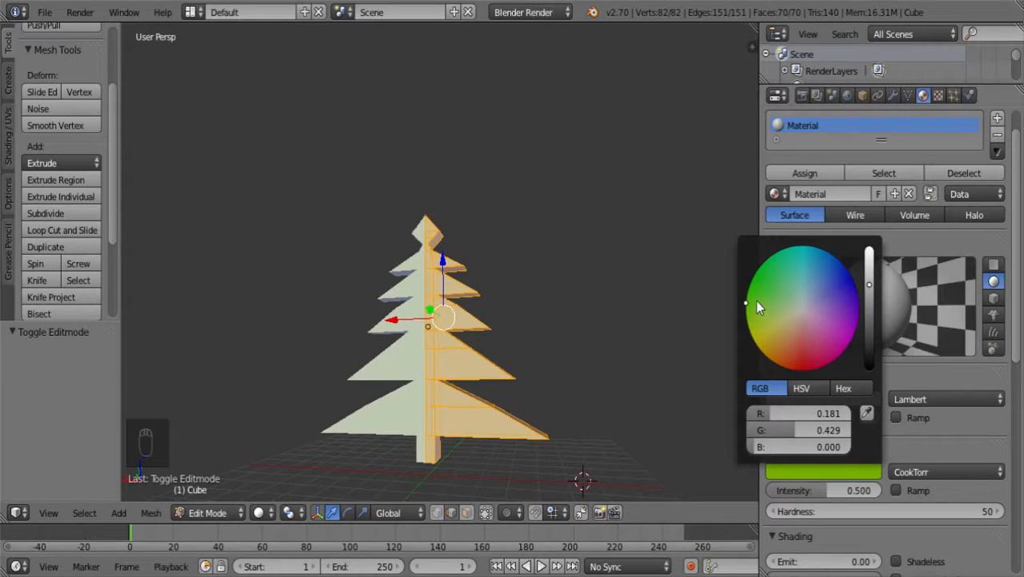
left_click_drag(757, 302, 753, 277)
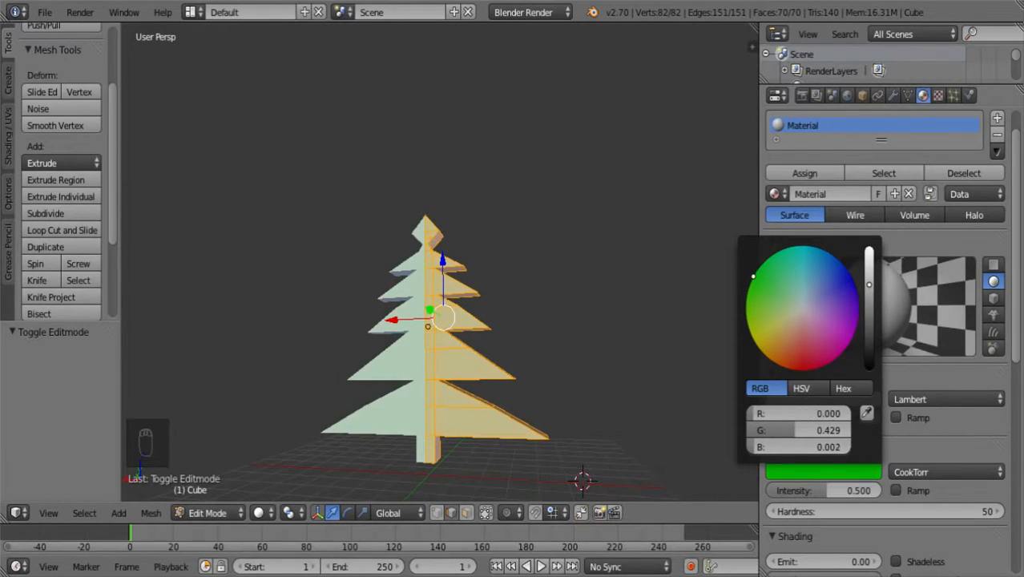
left_click(870, 442)
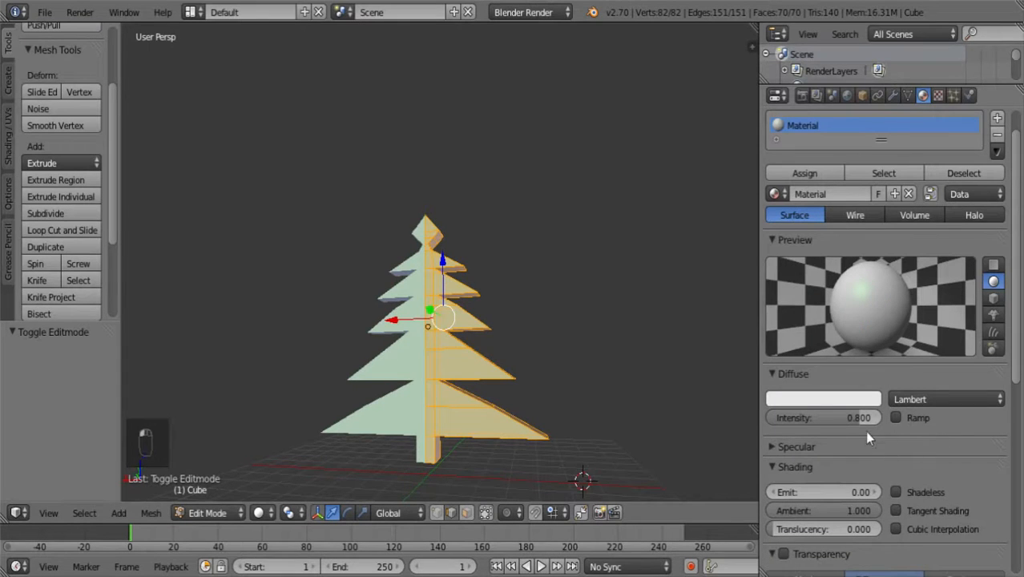
left_click(775, 445)
- Set the material's diffuse color to a yellowish green with G 0.761 and B 0.000, and deselect the mesh
left_click(795, 401)
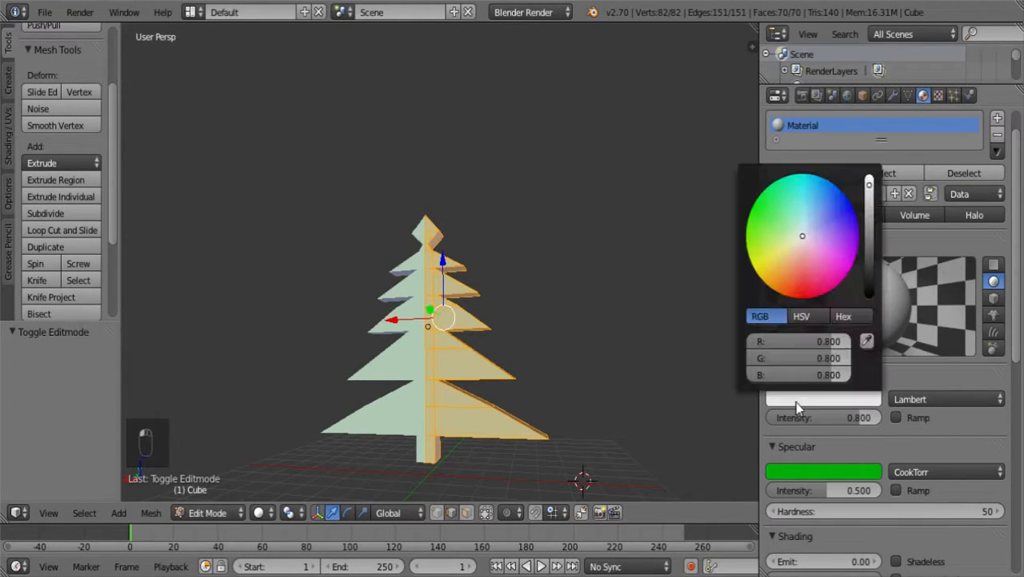
left_click_drag(797, 240, 747, 218)
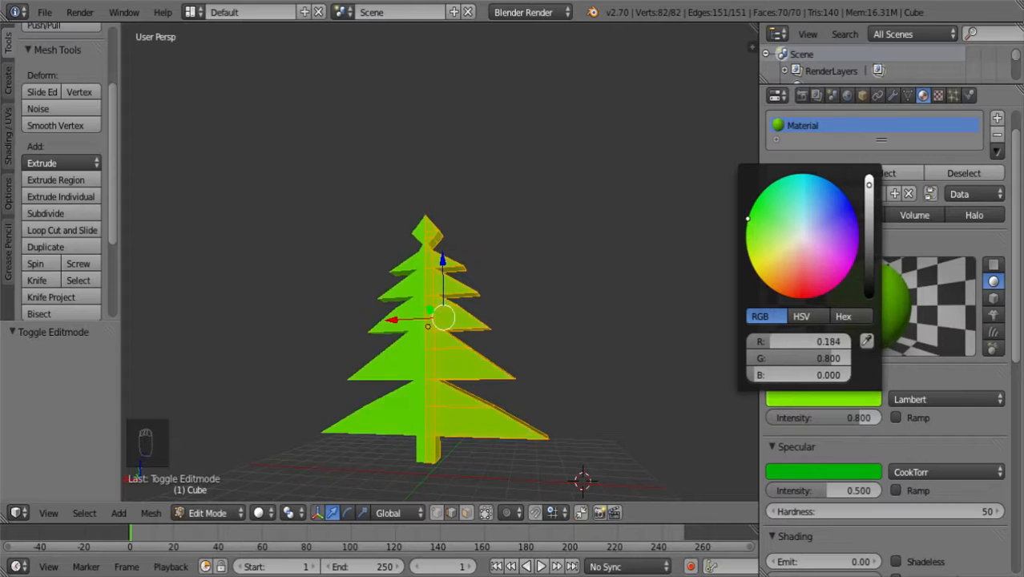
left_click_drag(869, 186, 871, 198)
left_click(948, 374)
key("a")
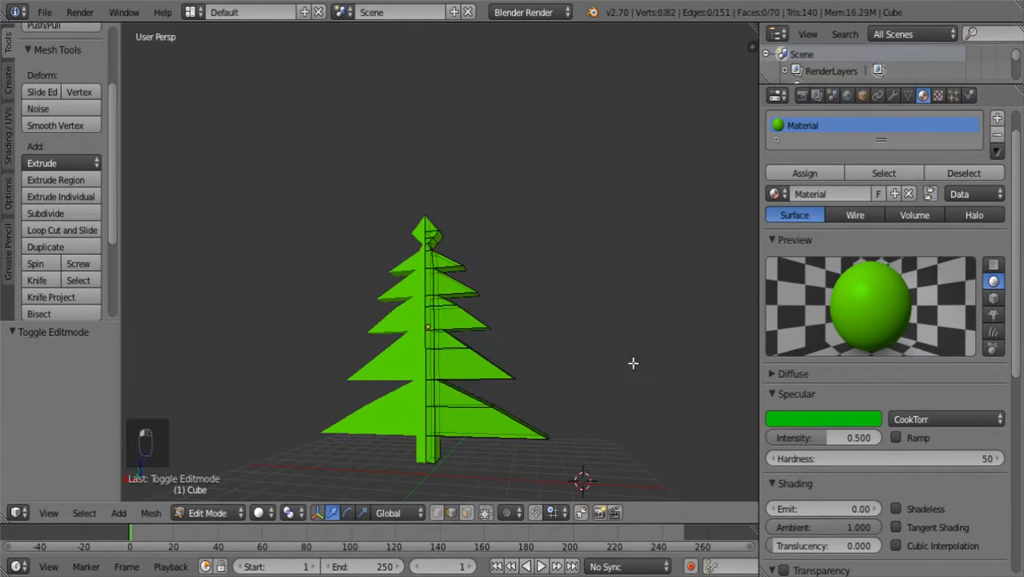
- Return to Object Mode and inspect the tree's diffuse color and its look from another angle
mouse_move(633, 363)
middle_mouse_down()
mouse_move(689, 299)
mouse_move(635, 425)
mouse_move(613, 400)
mouse_move(599, 348)
mouse_move(634, 353)
middle_mouse_up()
key("Tab")
left_click(769, 353)
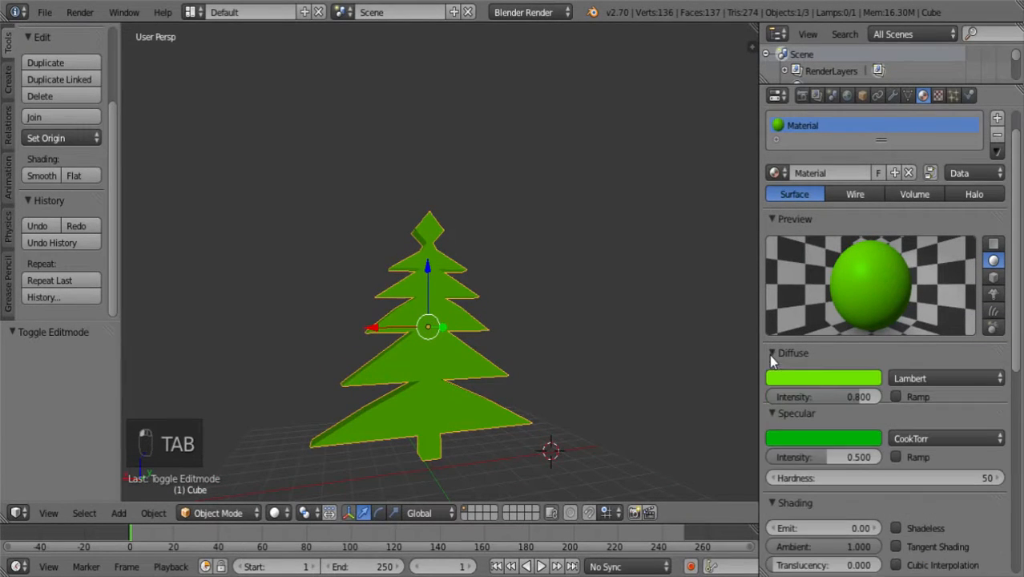
left_click(826, 380)
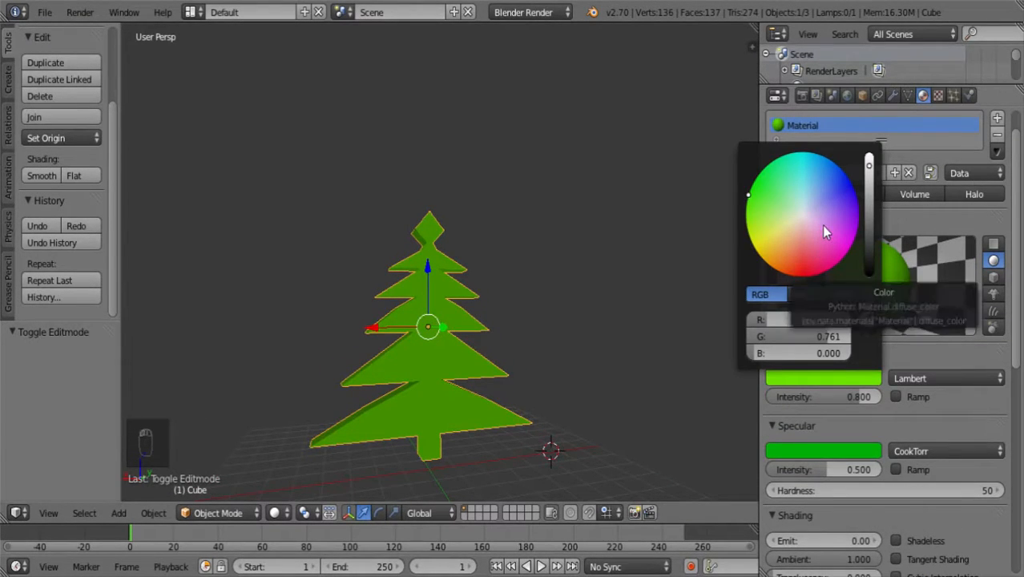
middle_click_drag(542, 253, 483, 305)
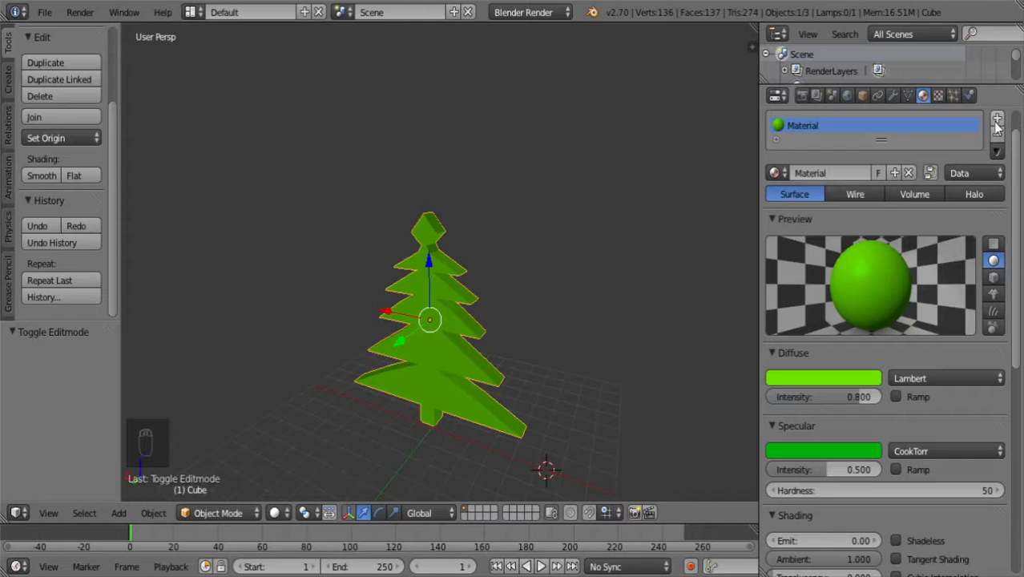
- Add a second material, Material.001, assign it to the whole tree mesh in Edit Mode, and deselect everything
left_click(997, 118)
left_click(868, 176)
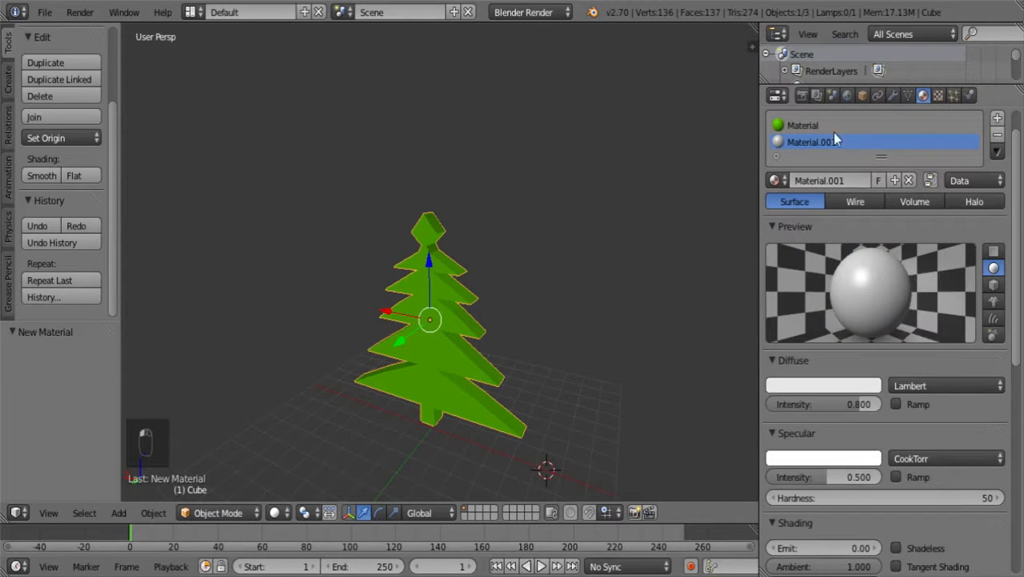
key("Tab")
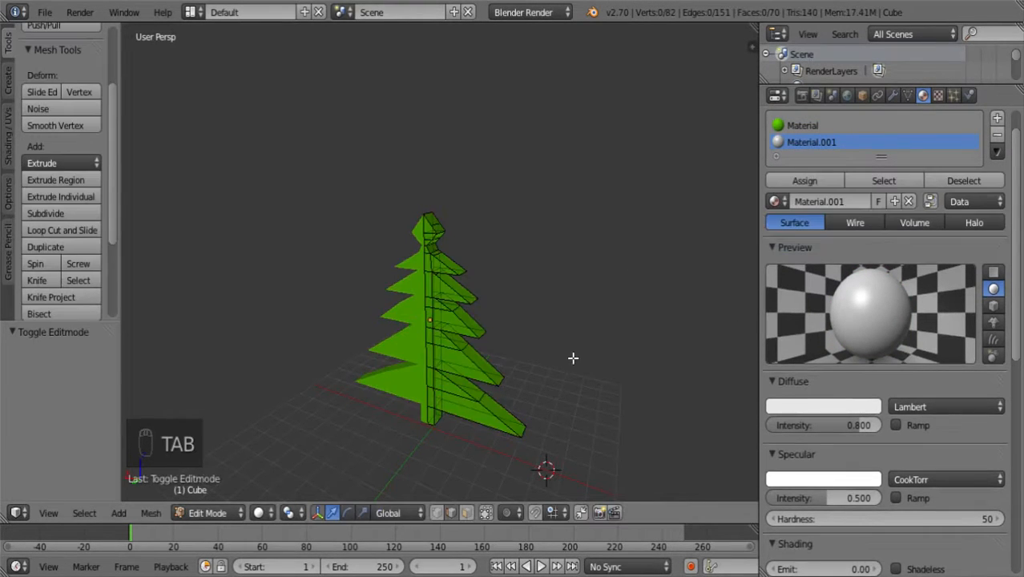
middle_click_drag(571, 356, 458, 272)
key("b")
left_click_drag(333, 176, 690, 493)
middle_click_drag(623, 443, 710, 347)
left_click(805, 182)
key("a")
- Select the edges around the trunk where it meets the underside of the lowest fin
mouse_move(582, 383)
middle_mouse_down()
mouse_move(569, 365)
mouse_move(567, 388)
middle_mouse_up()
scroll(581, 374, "down", 3)
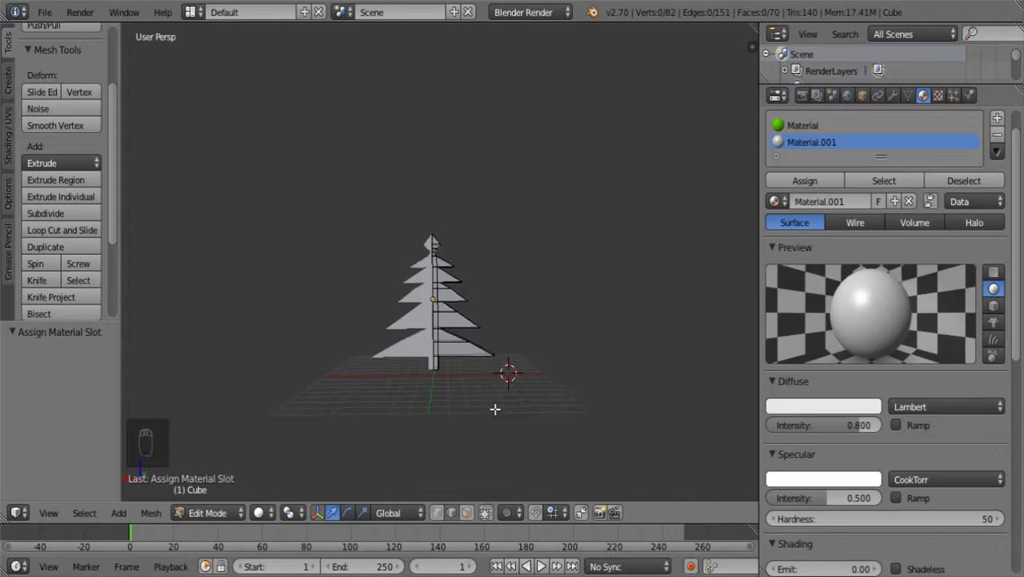
right_click(434, 358)
key("f")
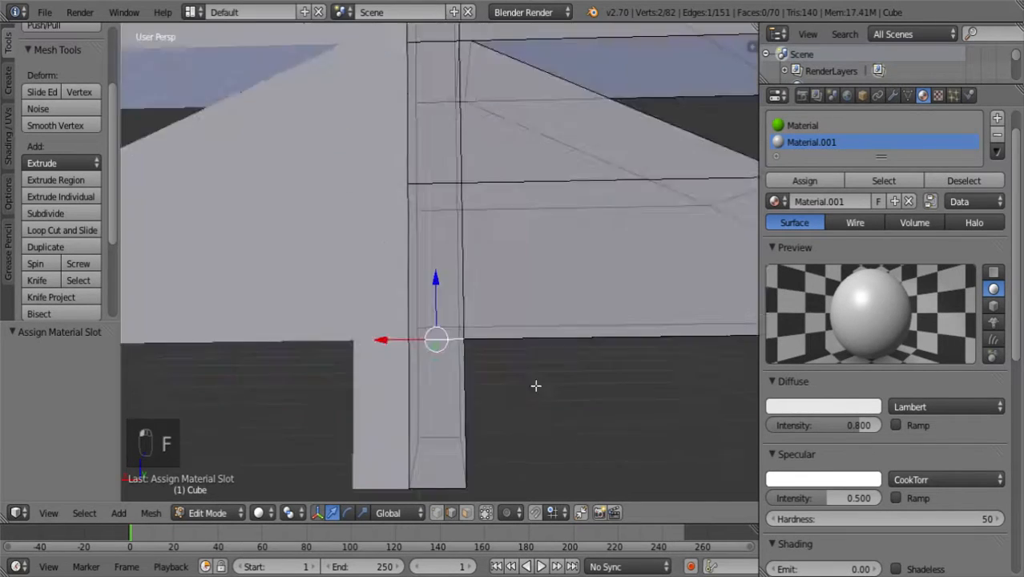
middle_click_drag(611, 396, 533, 277)
right_click(560, 286, "shift")
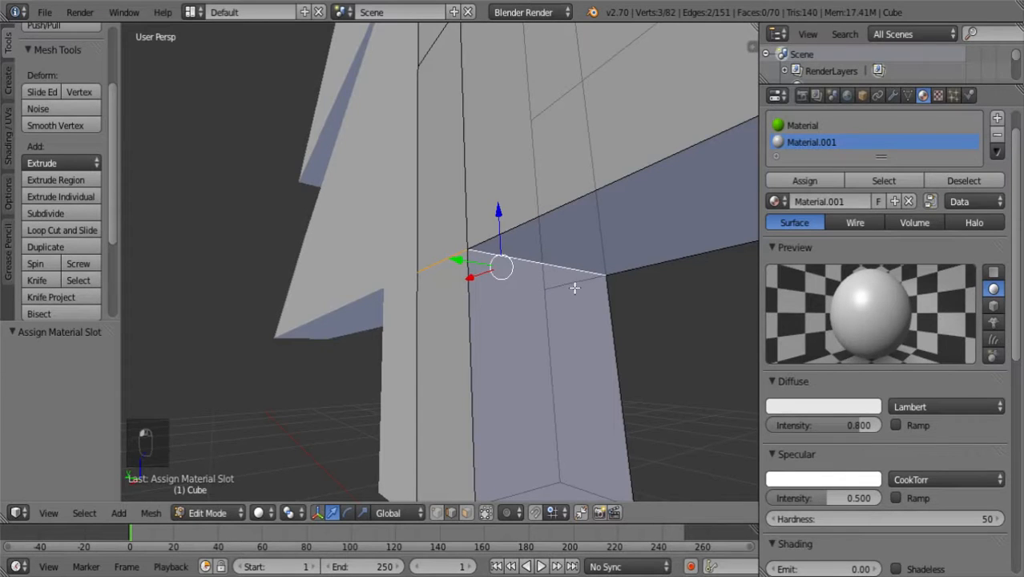
right_click(575, 288, "shift")
middle_click_drag(661, 356, 722, 380)
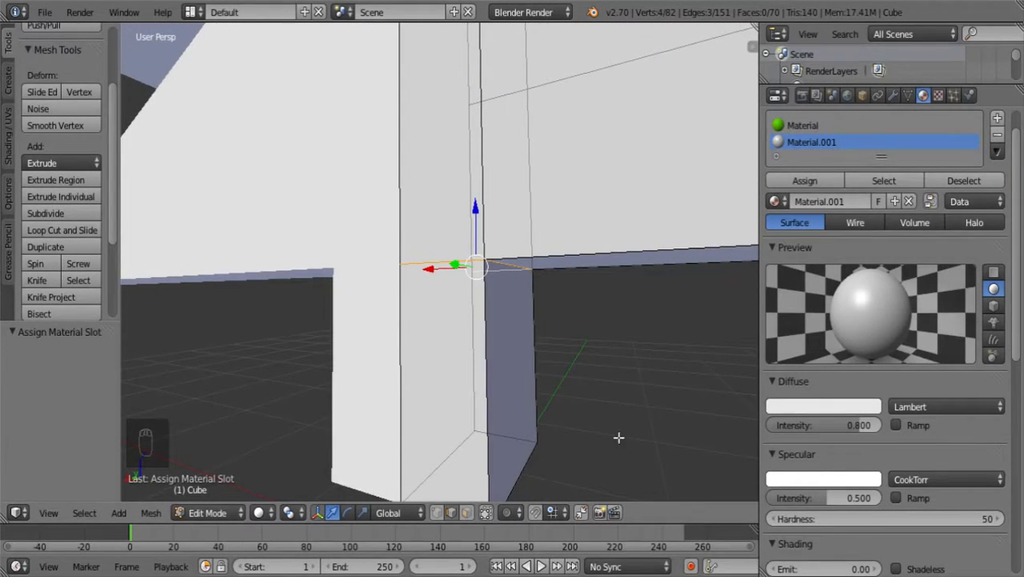
- Try the scale manipulator on the selected trunk edges and undo the last changes
key("r")
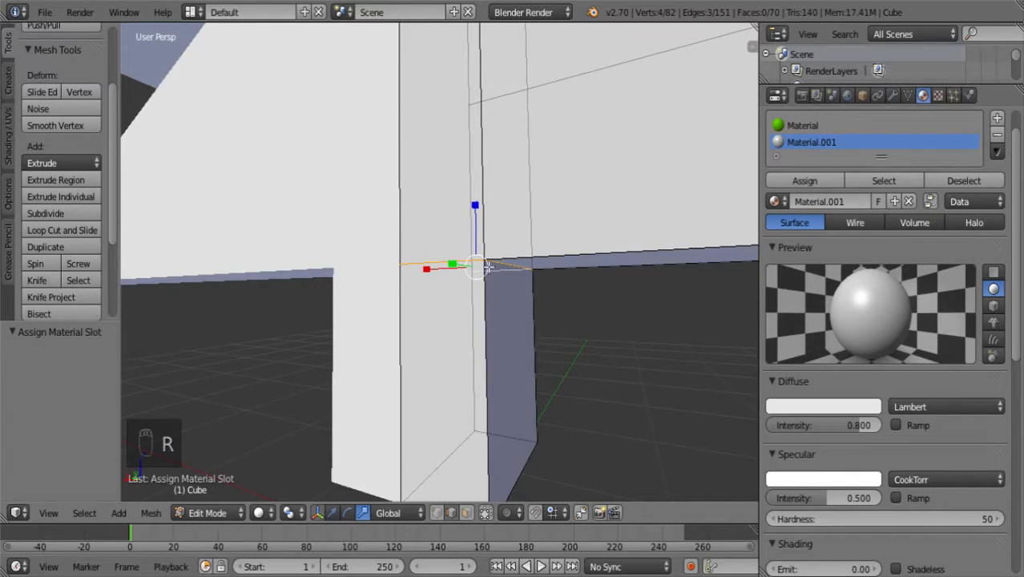
left_click_drag(489, 267, 482, 268)
key("ctrl+z")
key("ctrl+z")
scroll(626, 370, "down", 2)
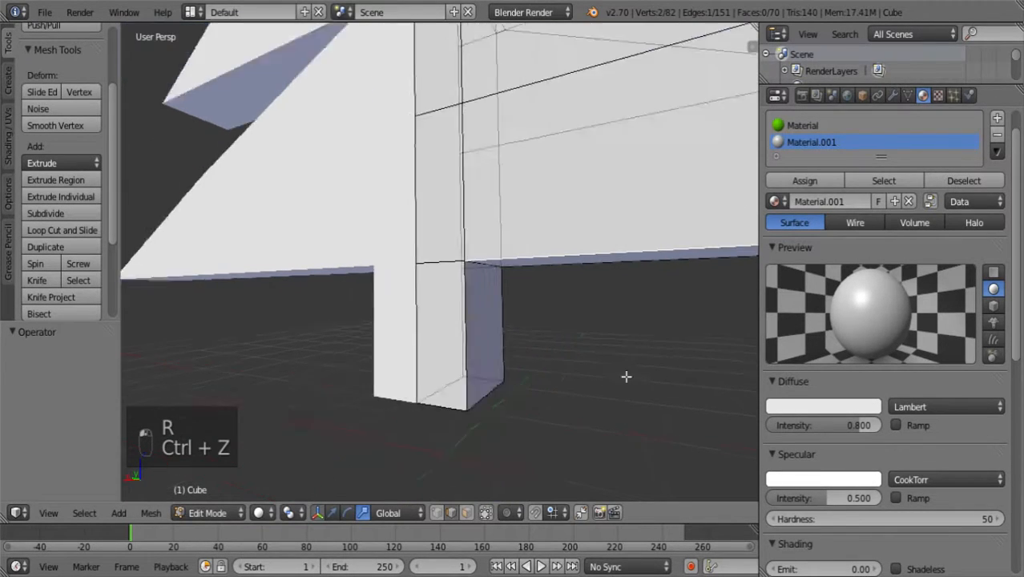
middle_click_drag(627, 376, 590, 357)
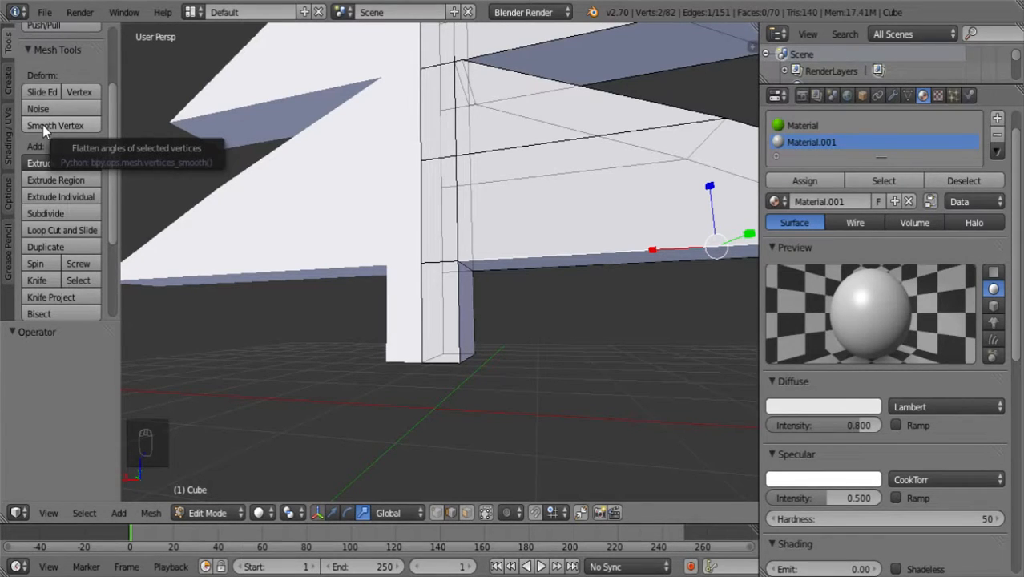
- Select the outline edges of the lowest fin's front face, inspect them, and clear the selection
left_click(499, 68)
key("x")
middle_click_drag(579, 152, 621, 187)
scroll(621, 186, "down", 4)
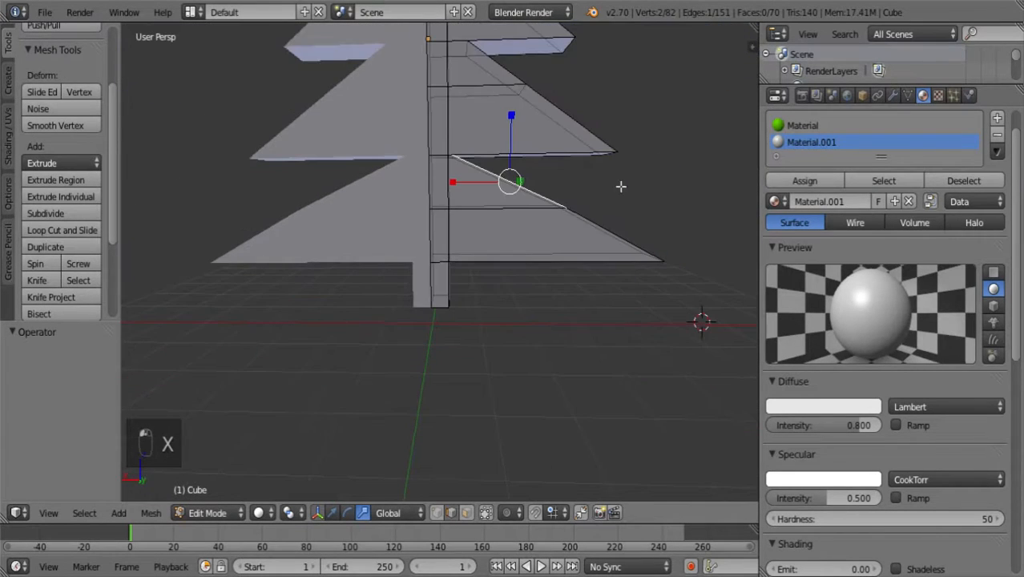
middle_click_drag(589, 225, 614, 254)
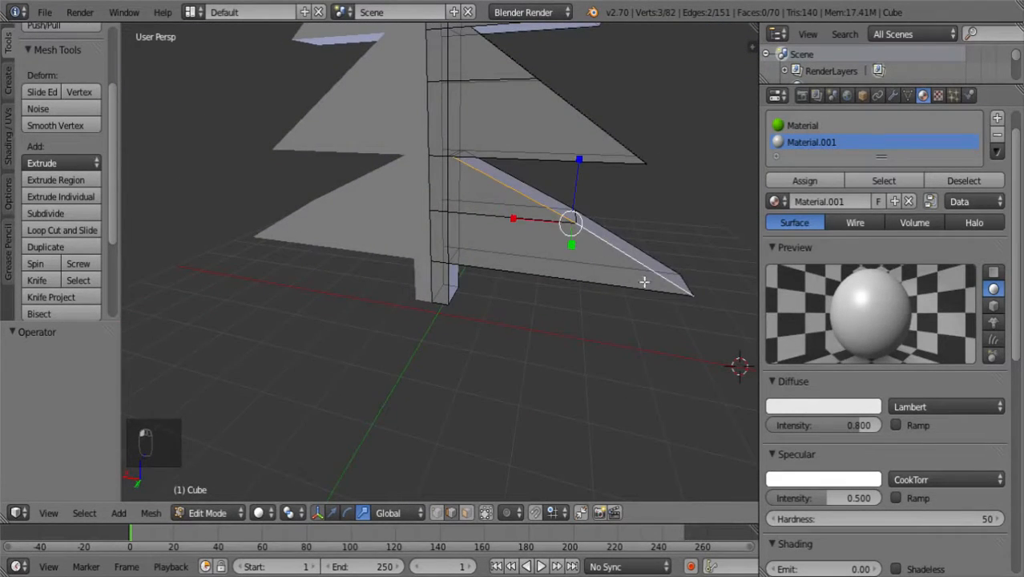
left_click(534, 283, "shift")
left_click(450, 232, "shift")
left_click(448, 192, "shift")
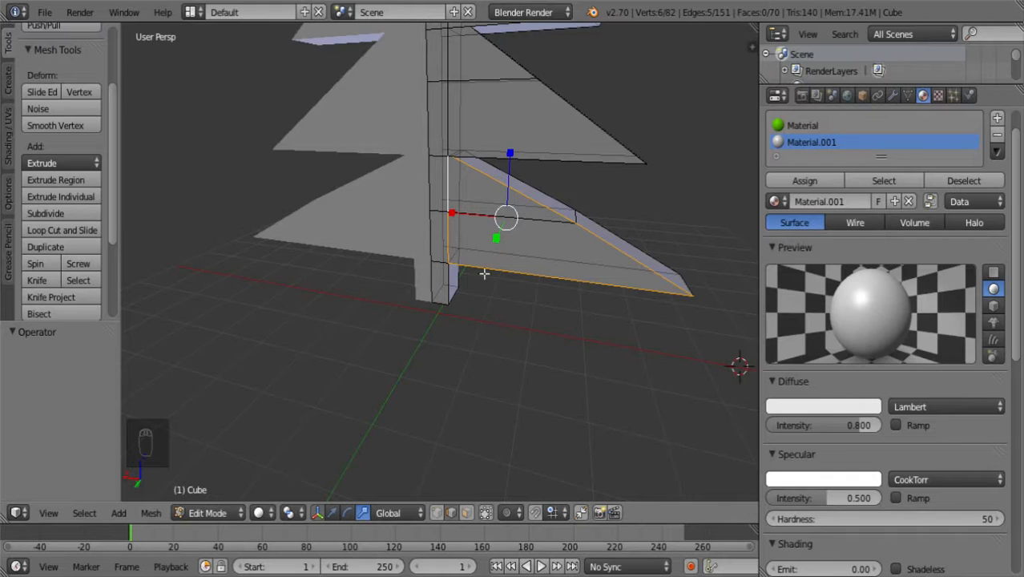
scroll(509, 284, "up", 3)
scroll(562, 286, "down", 4)
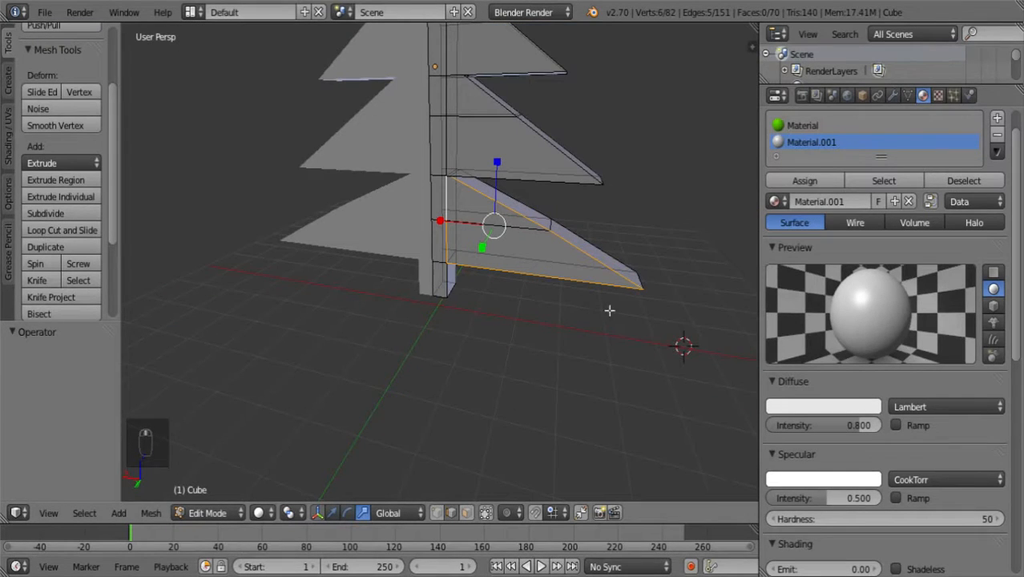
middle_click_drag(569, 319, 624, 290)
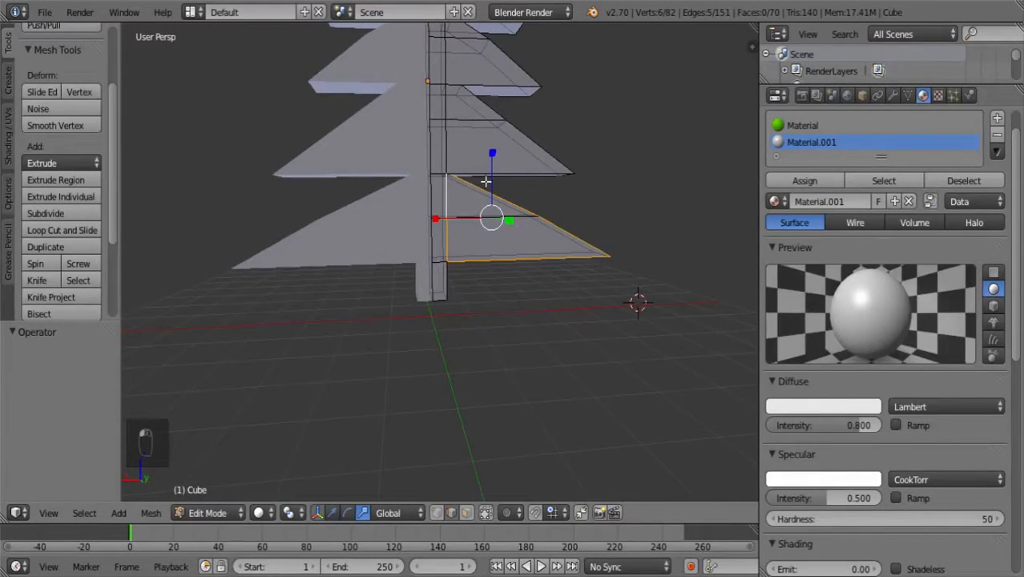
key("a")
- Select the edges around the top of the trunk stub where it meets the underside of the lowest fin
scroll(555, 389, "up", 4)
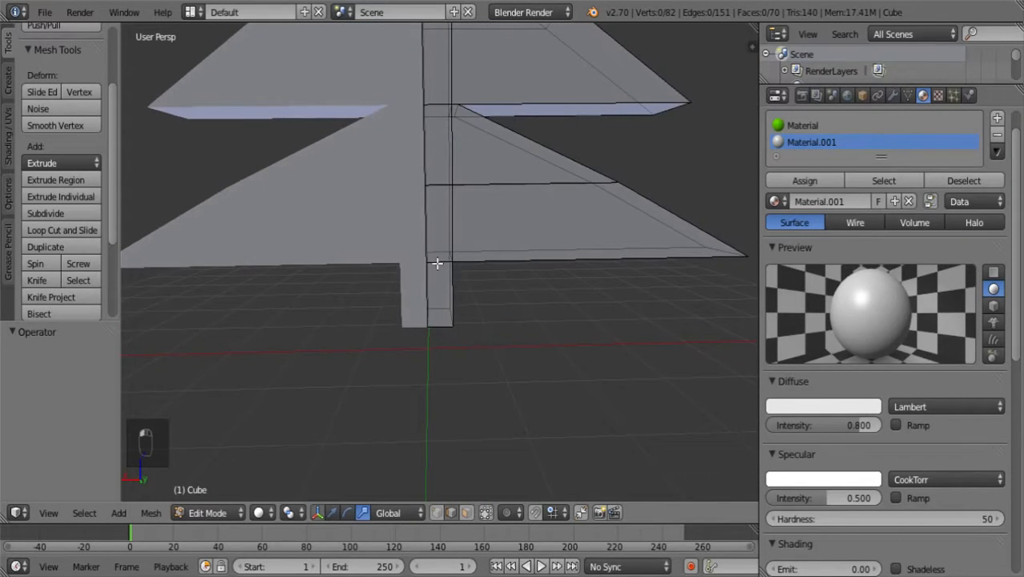
right_click(438, 264)
middle_click_drag(519, 319, 466, 278)
right_click(462, 268, "shift")
middle_click_drag(573, 334, 501, 270)
right_click(485, 269, "shift")
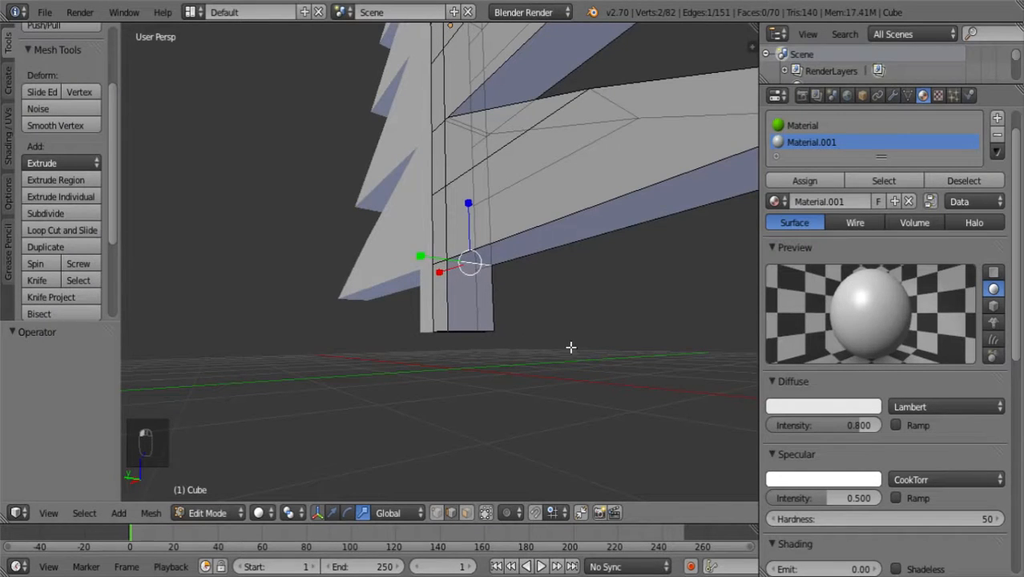
key("q")
right_click(437, 261, "shift")
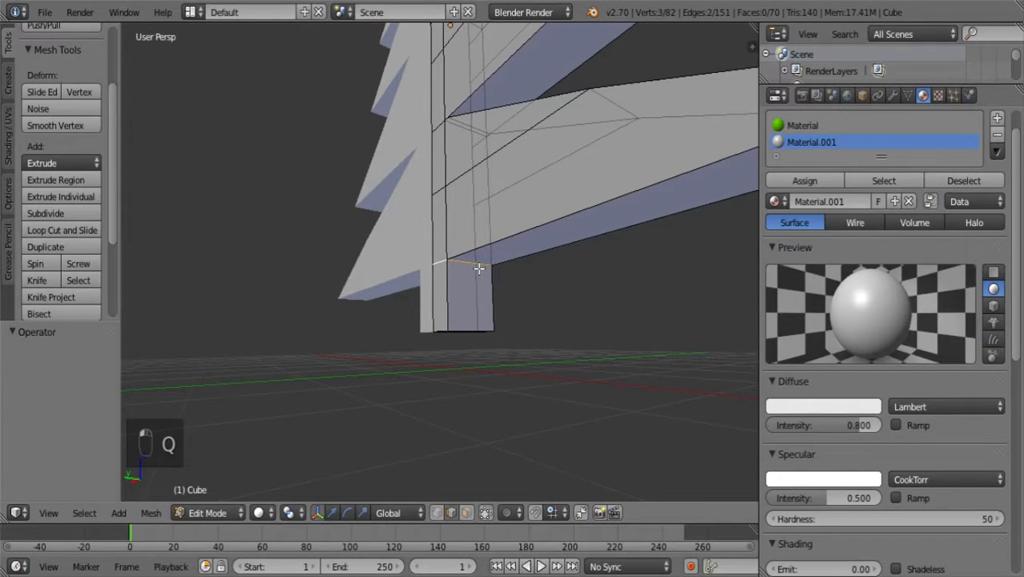
right_click(480, 269, "shift")
- Add the trunk stub's bottom edges to the selection and mark the selected edges as seams
right_click(484, 335, "shift")
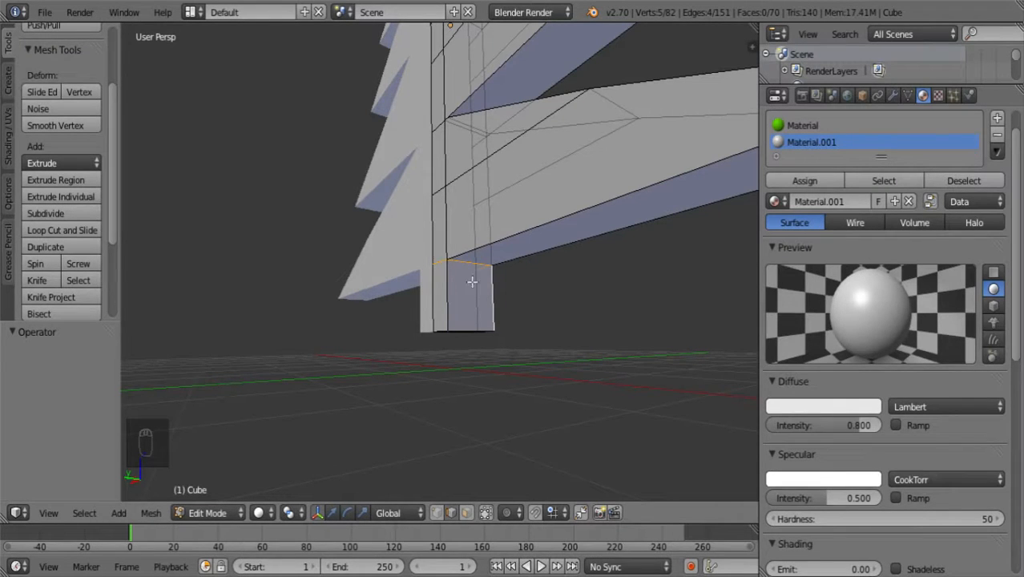
right_click(493, 295, "shift")
middle_click_drag(512, 361, 489, 349)
middle_click_drag(513, 382, 441, 358)
right_click(461, 327, "shift")
middle_click_drag(557, 383, 461, 378)
right_click(493, 325, "shift")
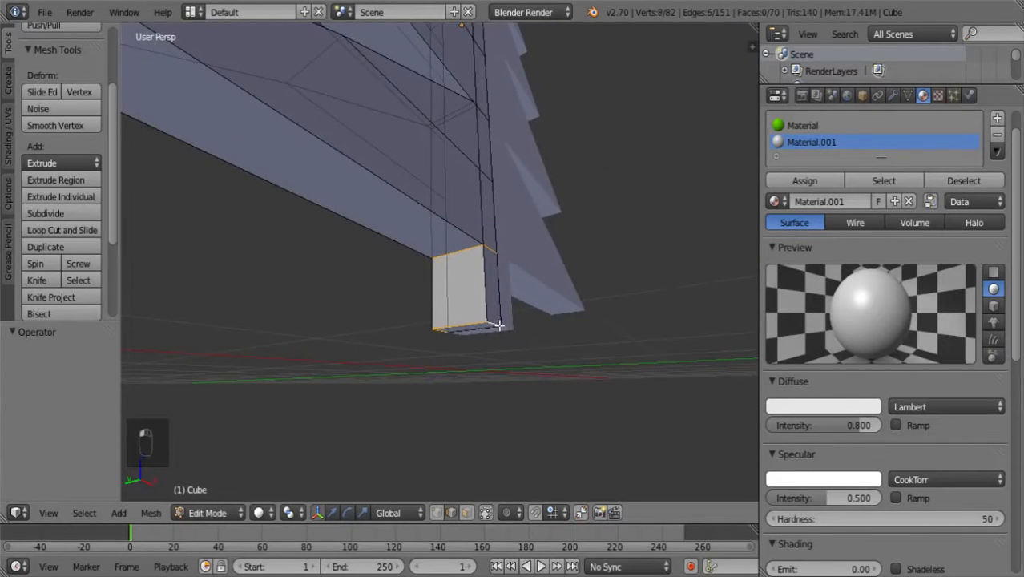
middle_click_drag(535, 365, 722, 373)
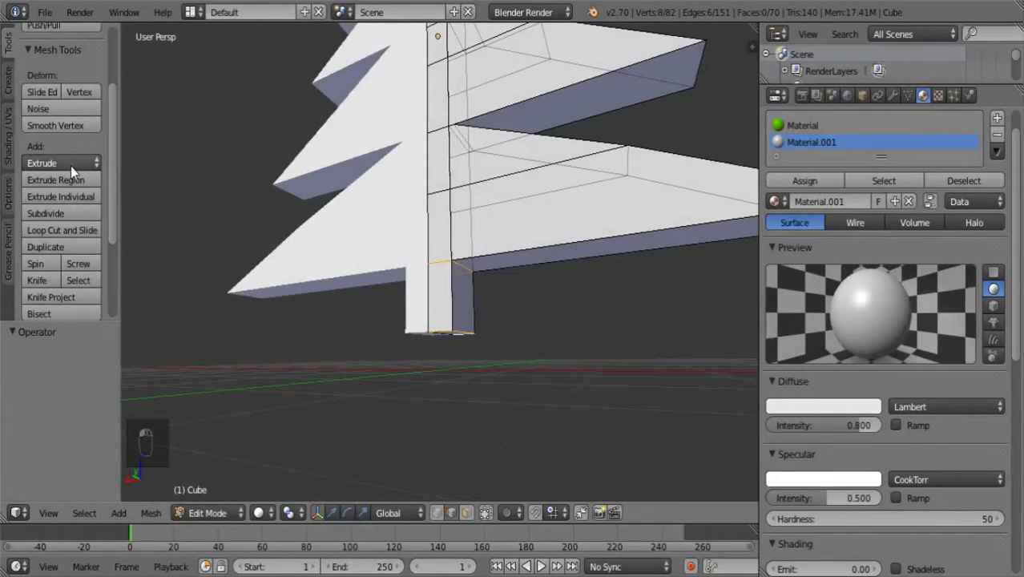
left_click(10, 136)
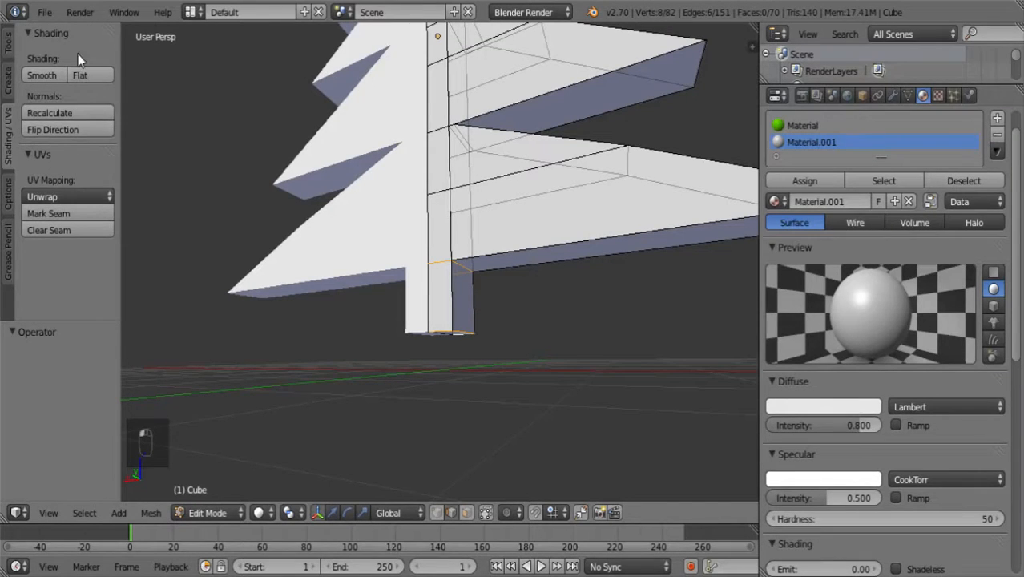
left_click(84, 216)
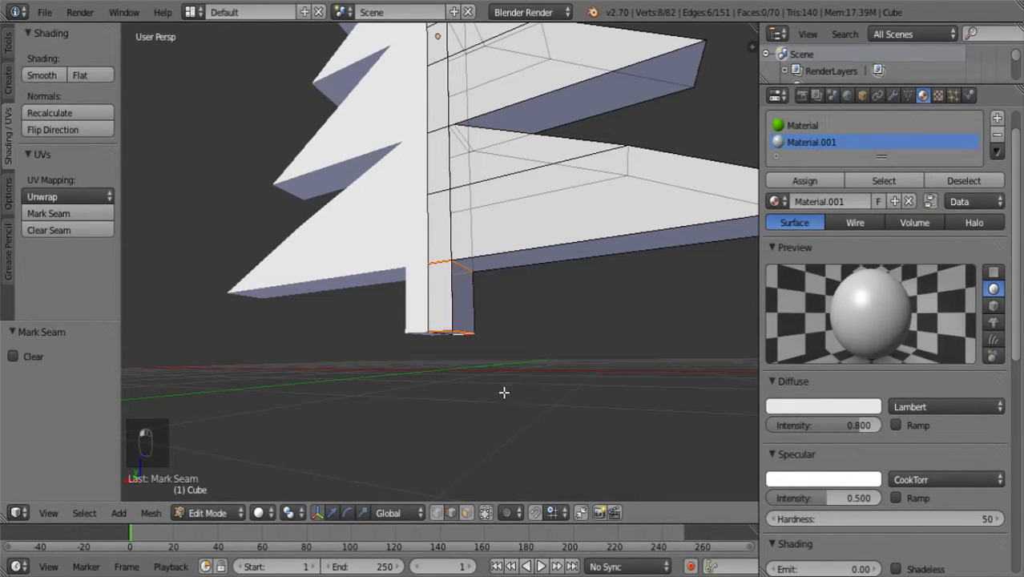
- Mark the vertical edge on the trunk stub's back face at the mirror line as a seam and clear the selection
middle_click_drag(514, 369, 445, 326)
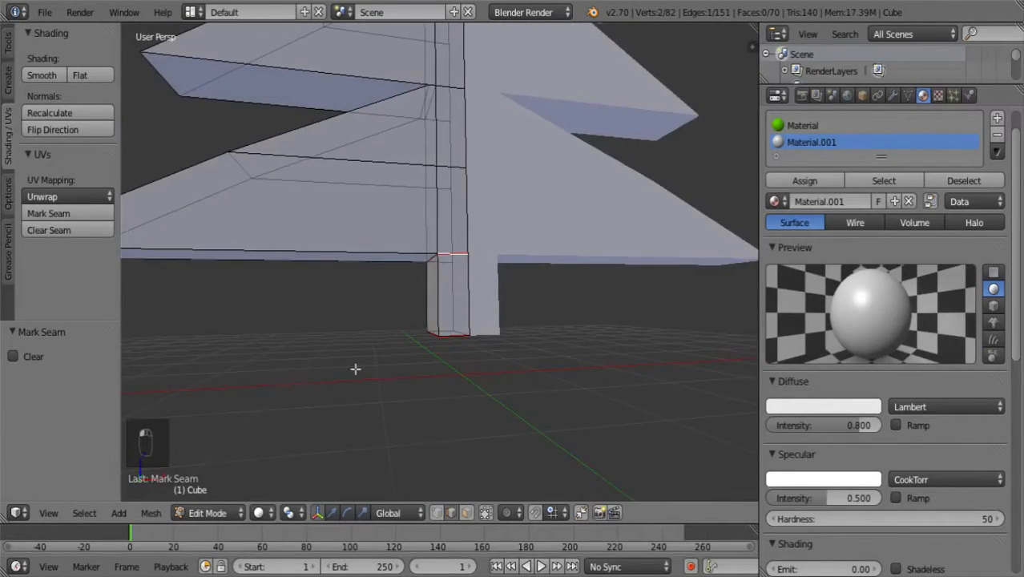
middle_click_drag(355, 368, 579, 352)
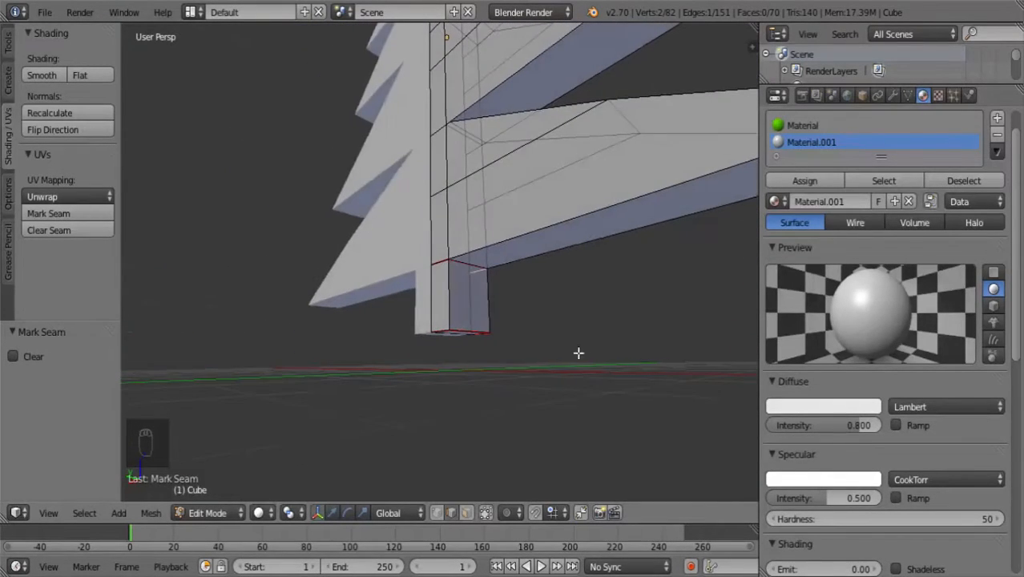
right_click(437, 299)
middle_click_drag(451, 307, 451, 285)
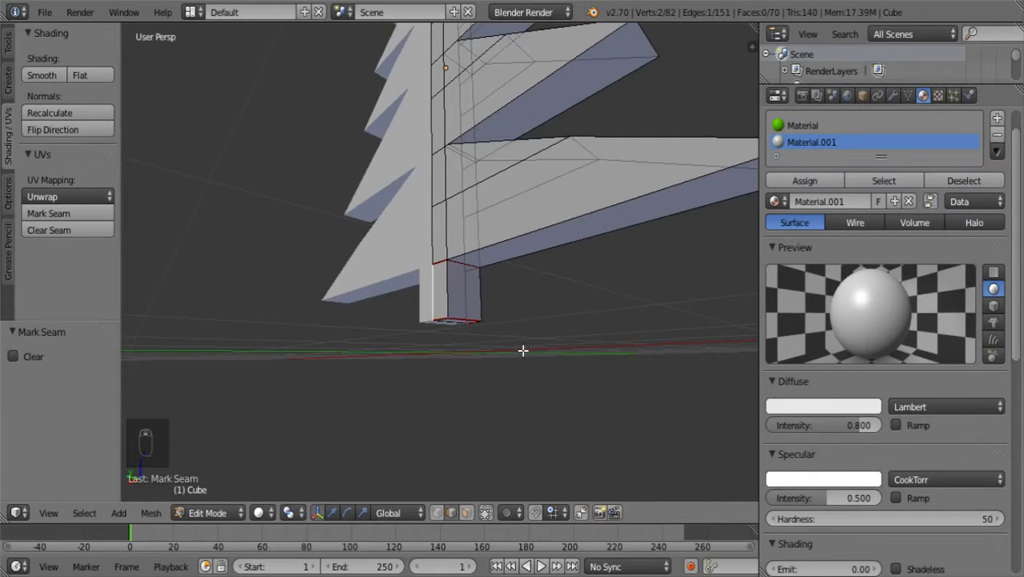
middle_click_drag(522, 350, 415, 269)
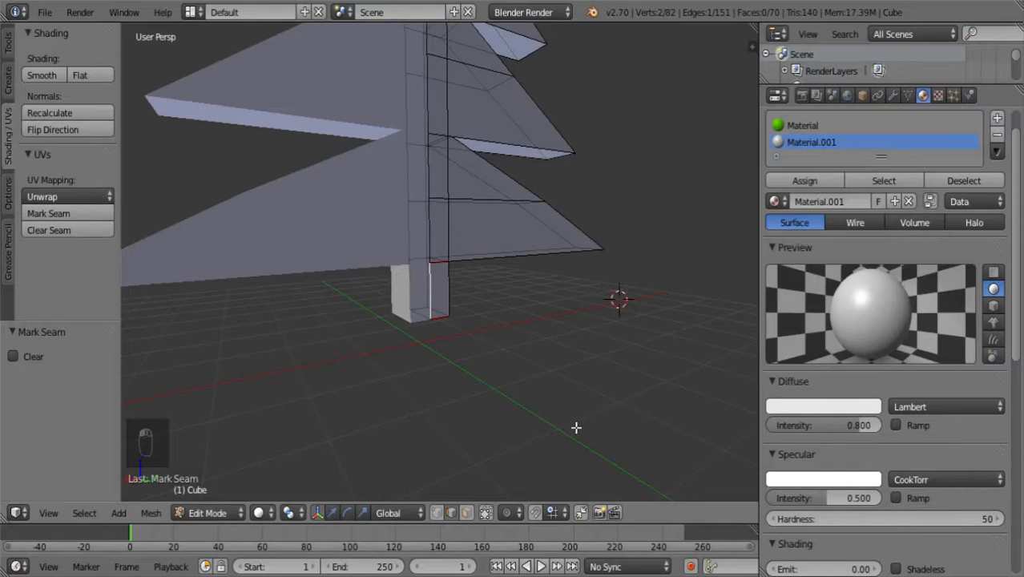
middle_click_drag(576, 427, 503, 421)
scroll(553, 409, "up", 2)
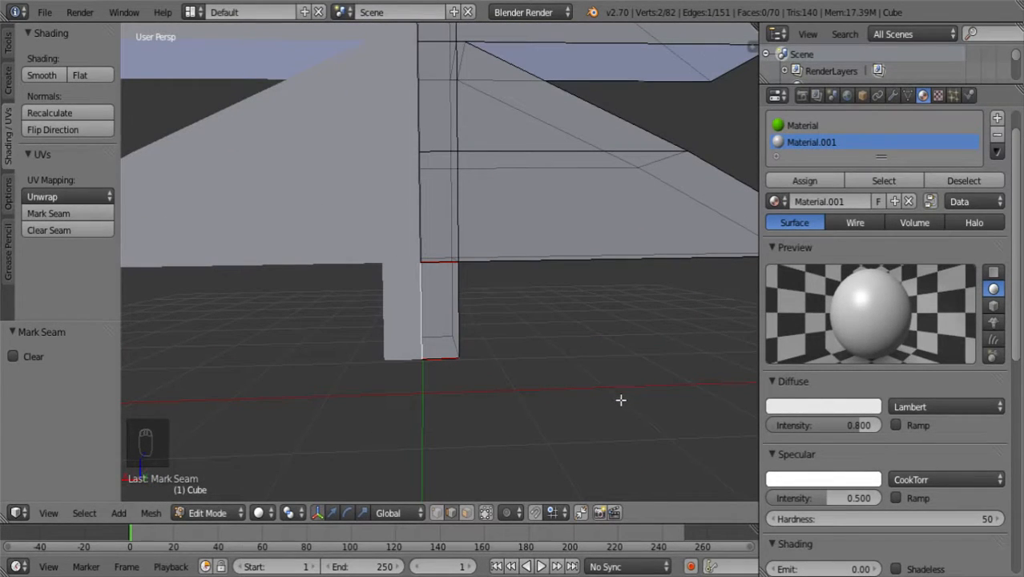
middle_click_drag(697, 343, 361, 338)
right_click(495, 315)
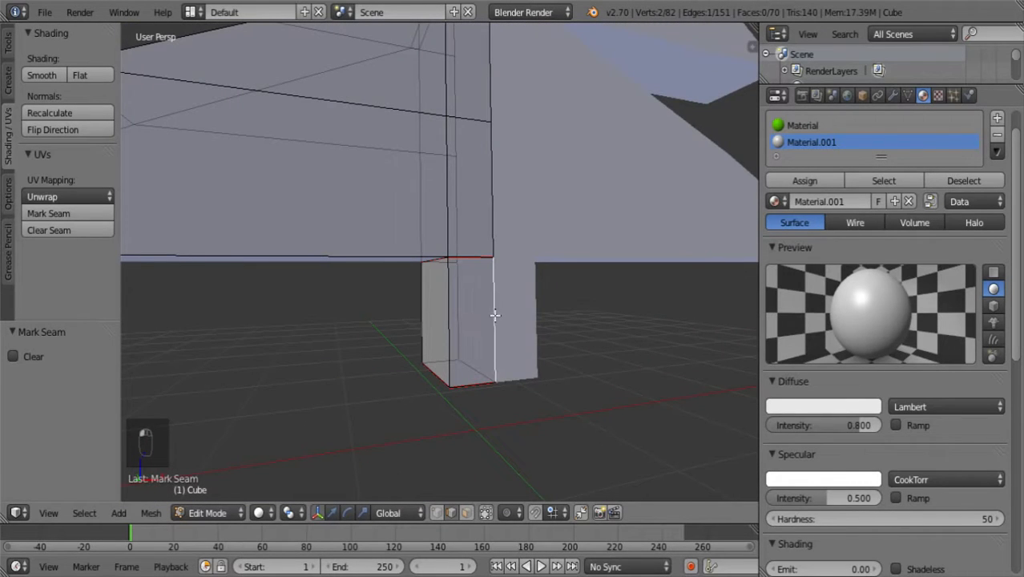
left_click(84, 215)
scroll(272, 383, "down", 3)
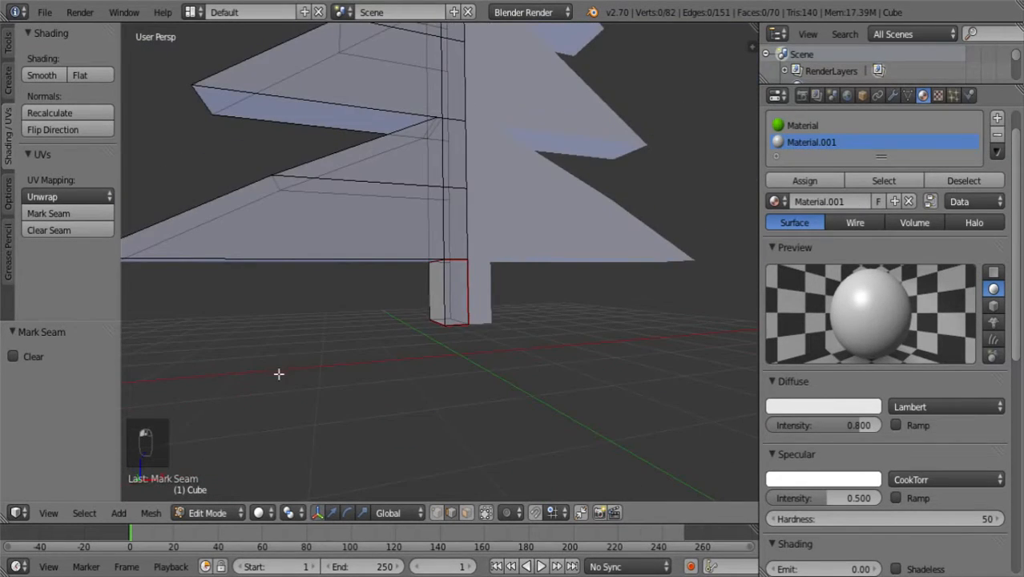
- Select the lowest fin's front outline: the centre-line edge above the trunk stub, the bottom edge and both sloping edges
middle_click_drag(279, 374, 495, 408)
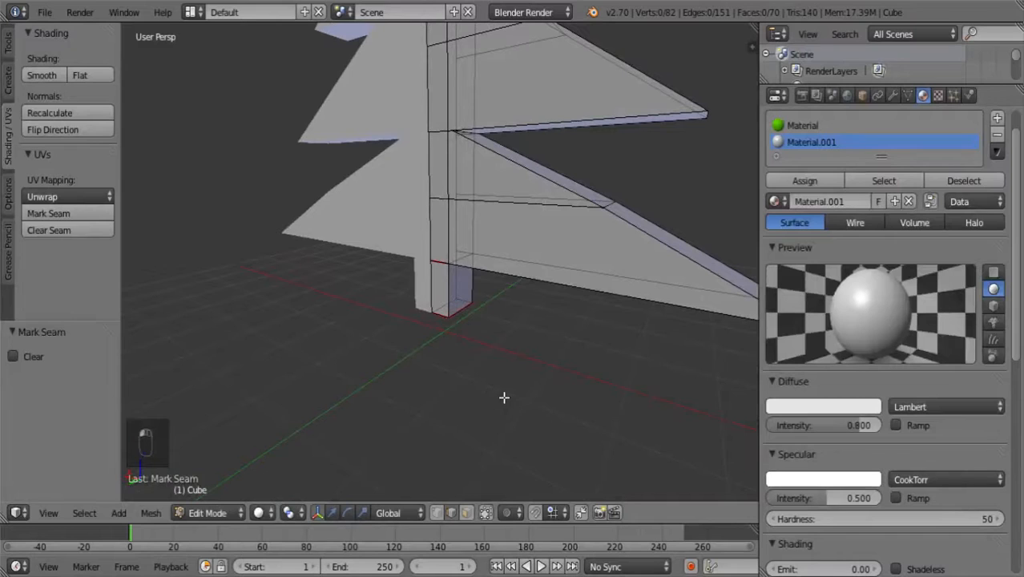
middle_click_drag(504, 398, 572, 373)
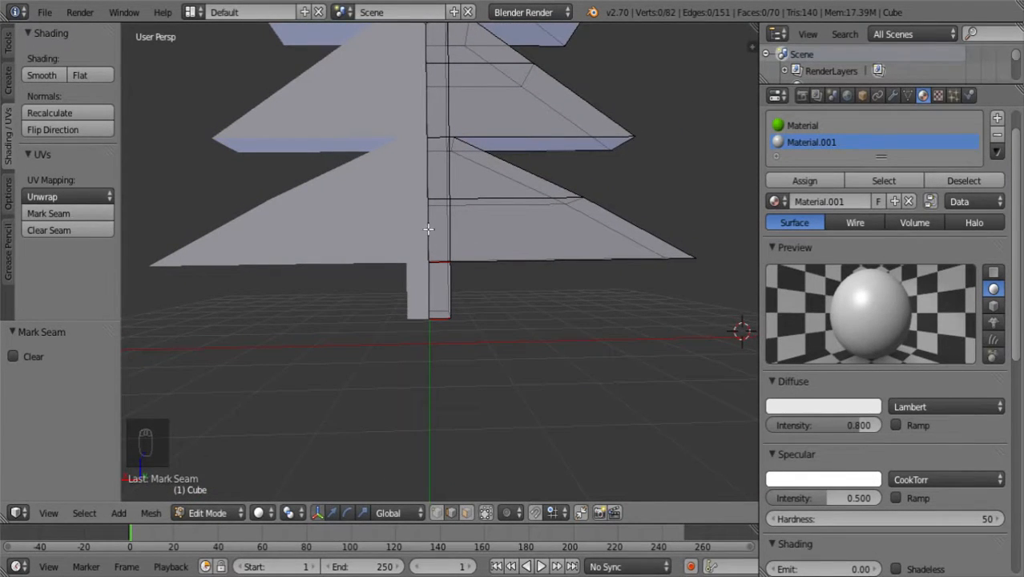
mouse_move(436, 240)
middle_mouse_down()
mouse_move(505, 284)
mouse_move(438, 238)
middle_mouse_up()
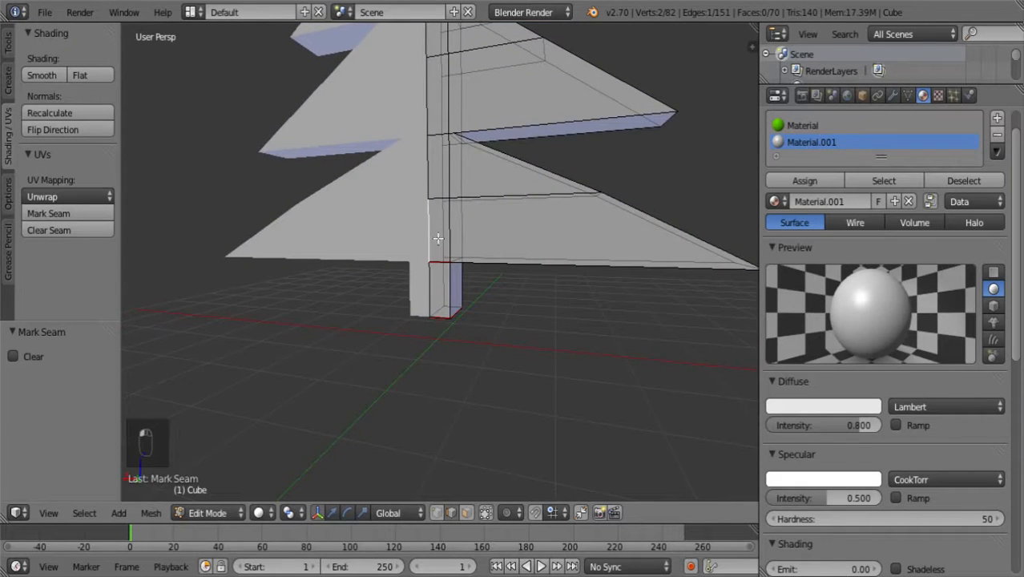
right_click(486, 266, "shift")
middle_click_drag(599, 348, 628, 397)
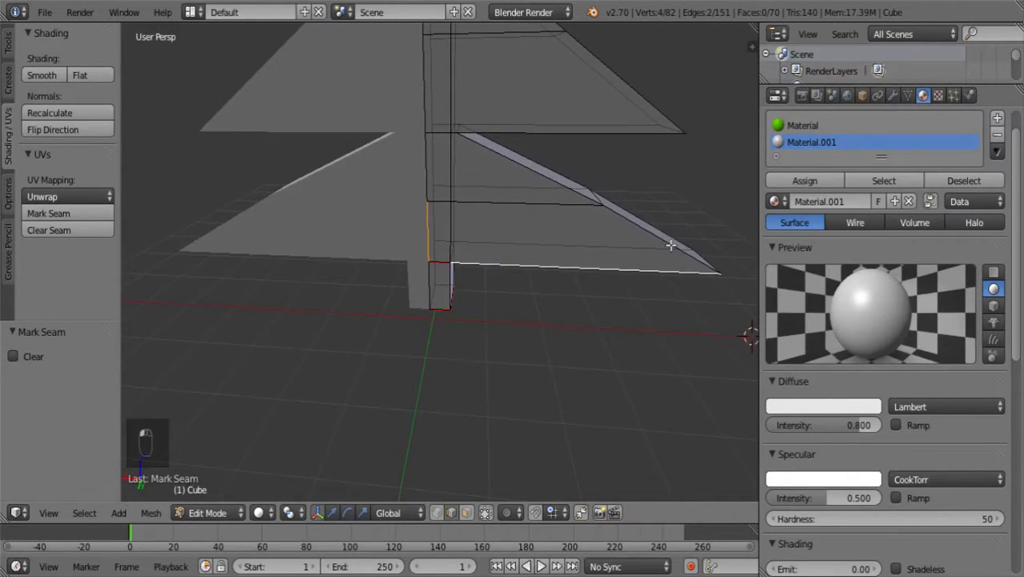
right_click(638, 249, "shift")
right_click(537, 182, "shift")
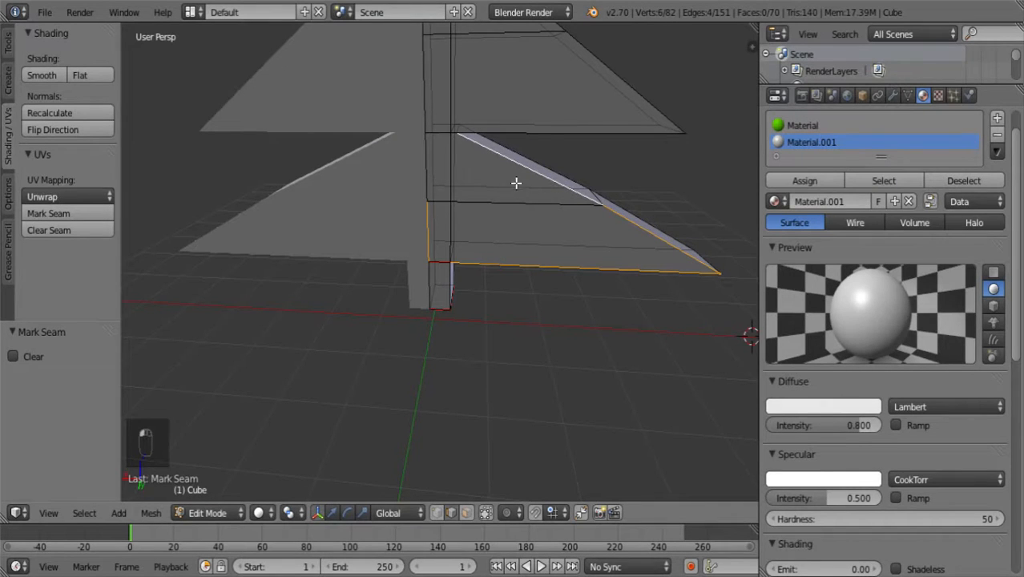
- Add the second fin's front outline edges plus the third fin's bottom and lower sloping edges to the selection
right_click(553, 134, "shift")
right_click(613, 73, "shift")
scroll(614, 88, "down", 2)
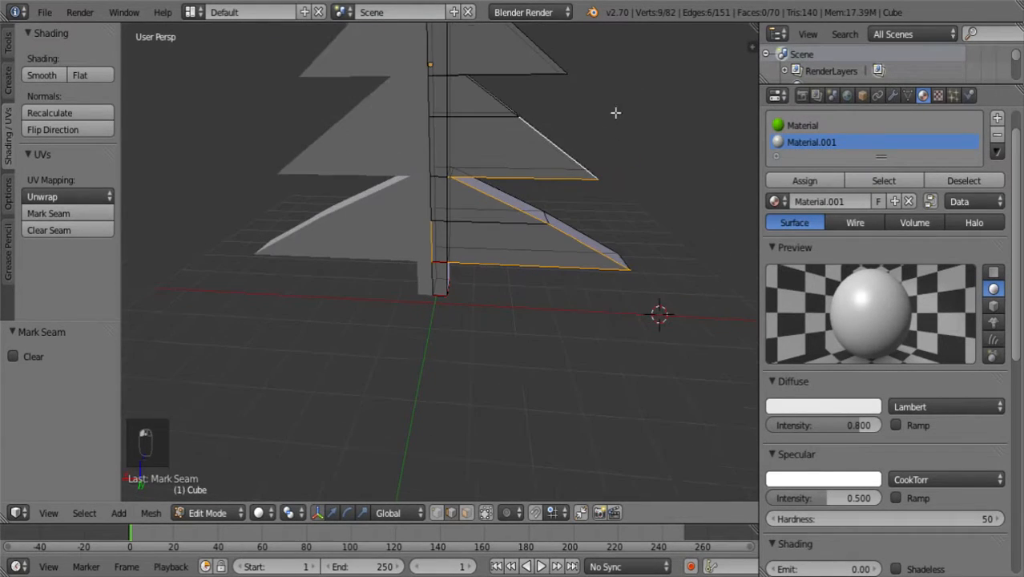
right_click(495, 96, "shift")
right_click(505, 73, "shift")
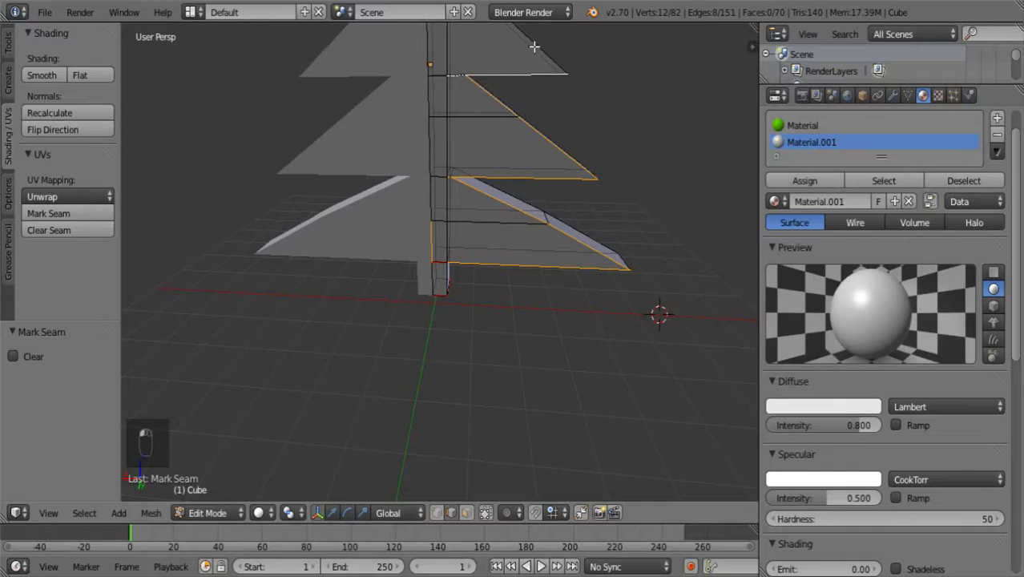
middle_click_drag(583, 121, 595, 98)
scroll(595, 99, "up", 3)
right_click(573, 115, "shift")
scroll(575, 111, "down", 3)
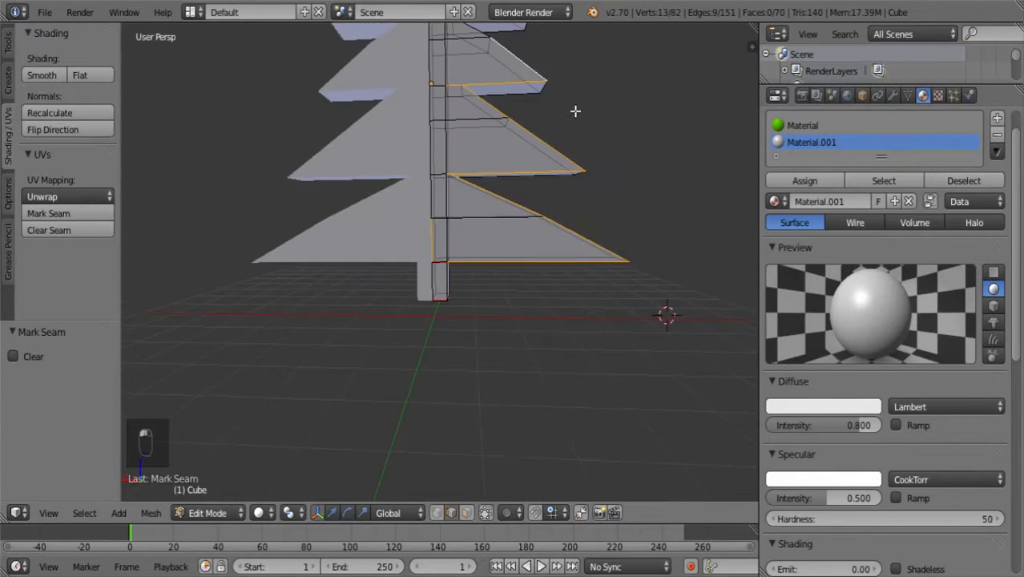
- Add the third fin's upper sloping edge and the fourth fin's front outline edges to the selection, undoing any stray pick
key("f")
scroll(505, 167, "up", 4)
scroll(418, 164, "down", 4)
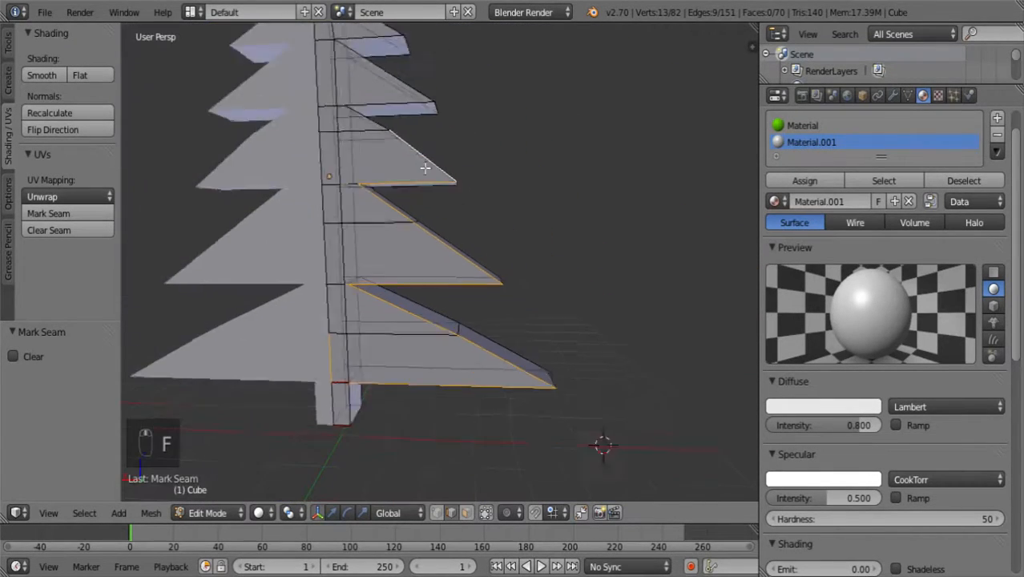
scroll(425, 168, "down", 3)
scroll(448, 172, "up", 5)
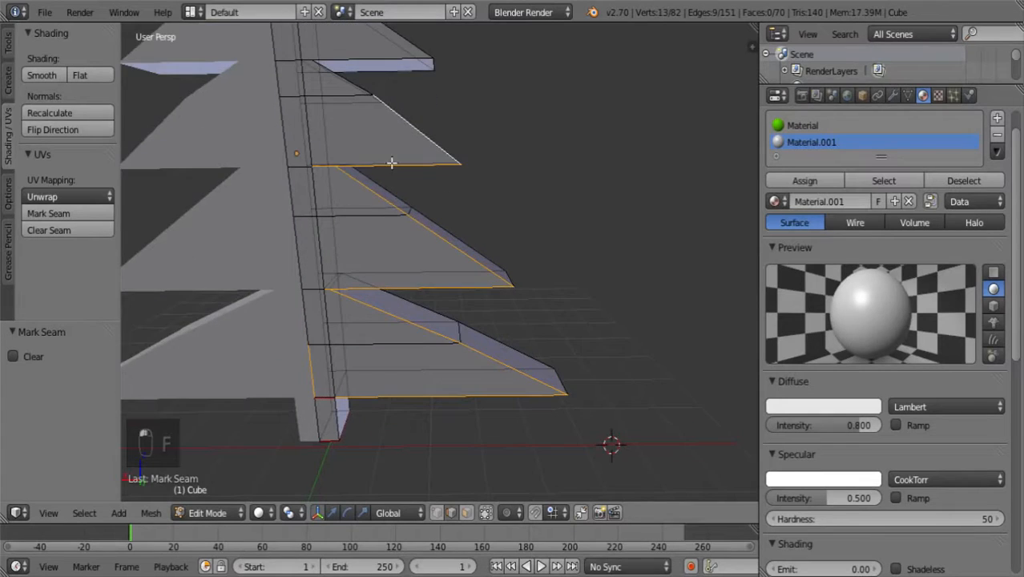
scroll(367, 92, "down", 1)
right_click(367, 107, "shift")
key("ctrl+z")
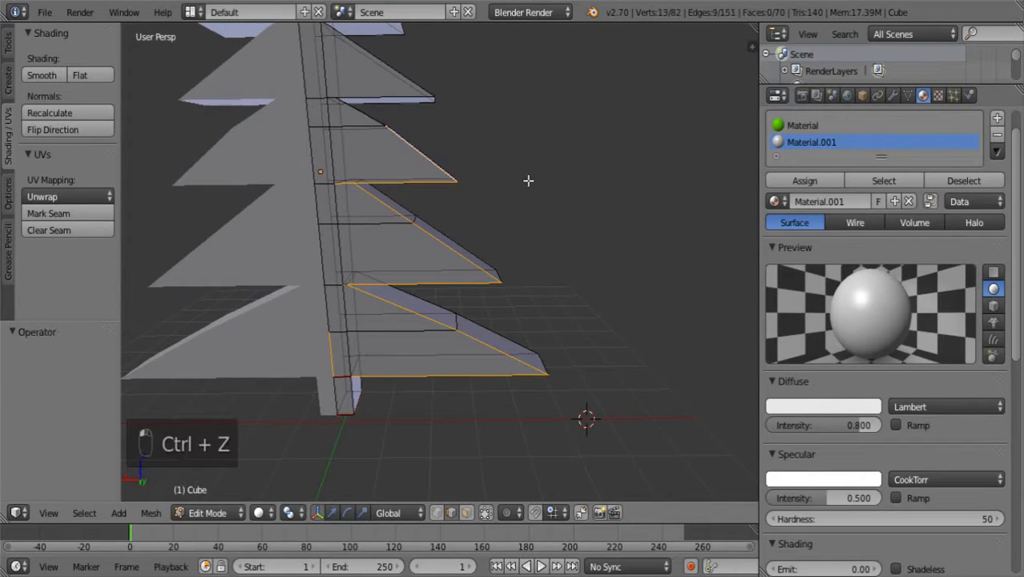
middle_click_drag(530, 179, 405, 112)
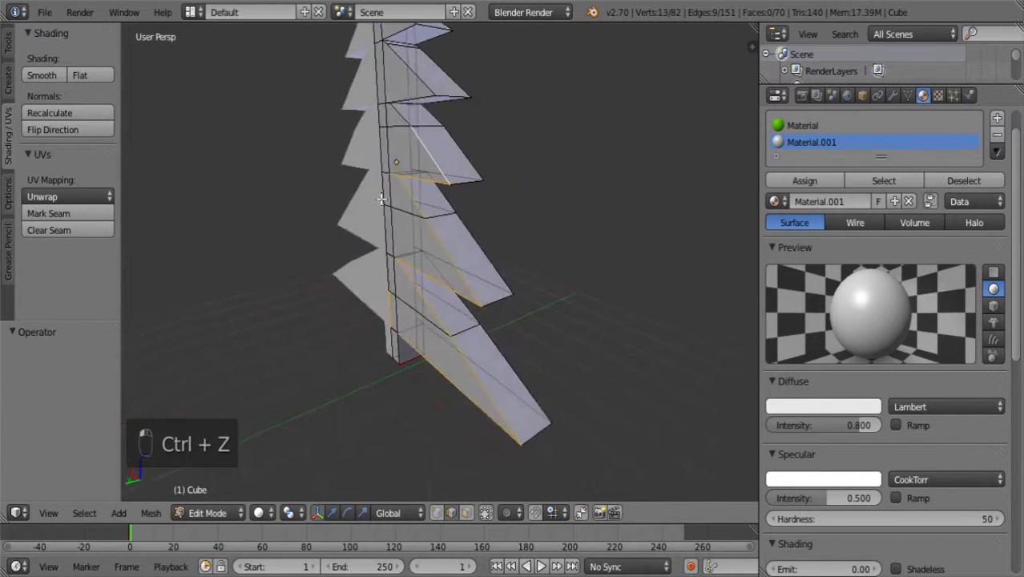
right_click(417, 99, "shift")
right_click(425, 86, "shift")
scroll(449, 95, "down", 2)
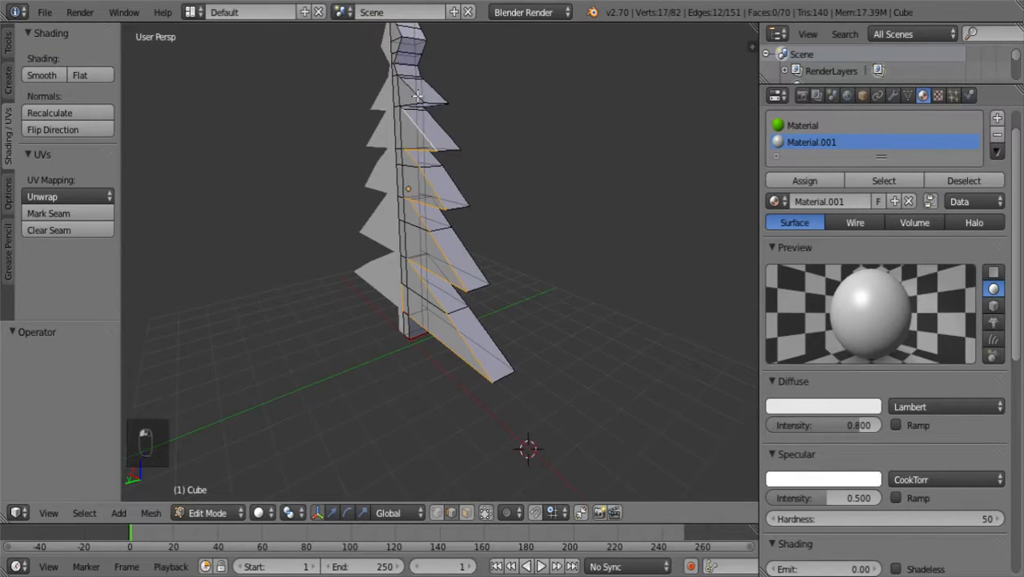
- Add the topmost fin's front bottom edge and sloping edge to the selection
scroll(490, 151, "up", 1)
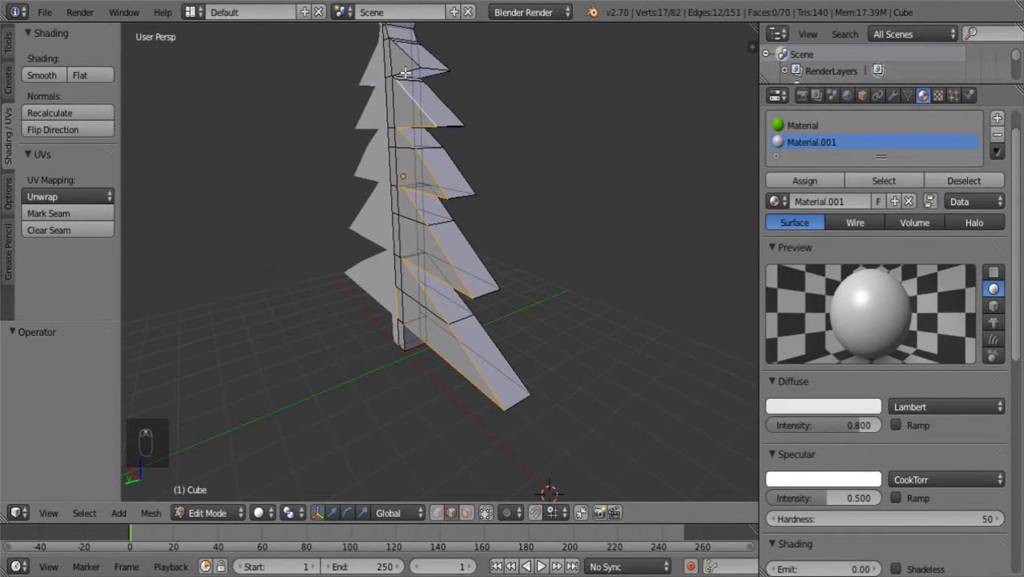
right_click(432, 77, "shift")
right_click(404, 53, "shift")
middle_click_drag(487, 94, 507, 129)
key("ctrl+space")
key("q")
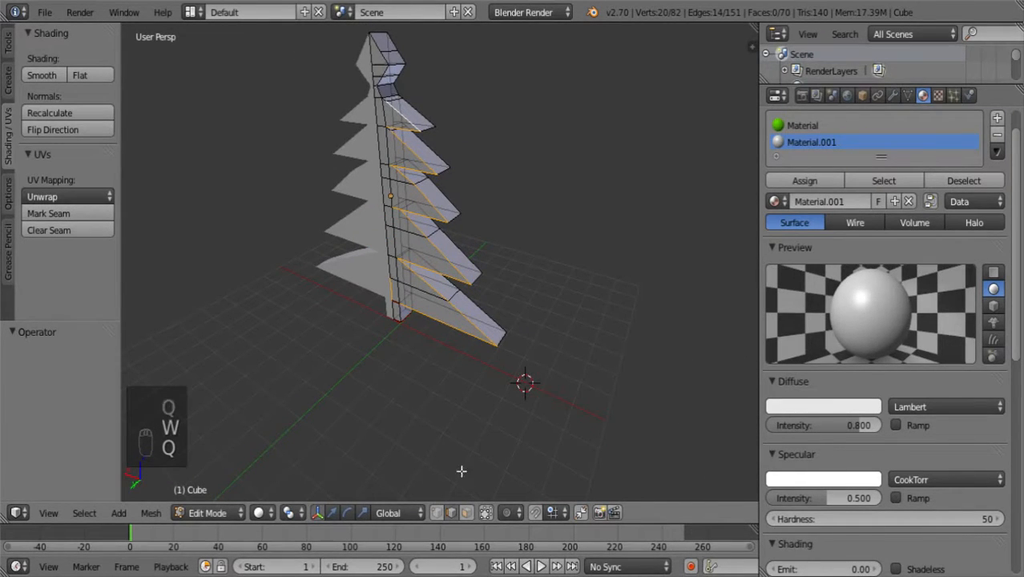
- Extend the edge selection from the topmost fin up the neck and across to the centre line below the ornament
middle_click_drag(233, 128, 321, 127)
scroll(336, 105, "up", 3)
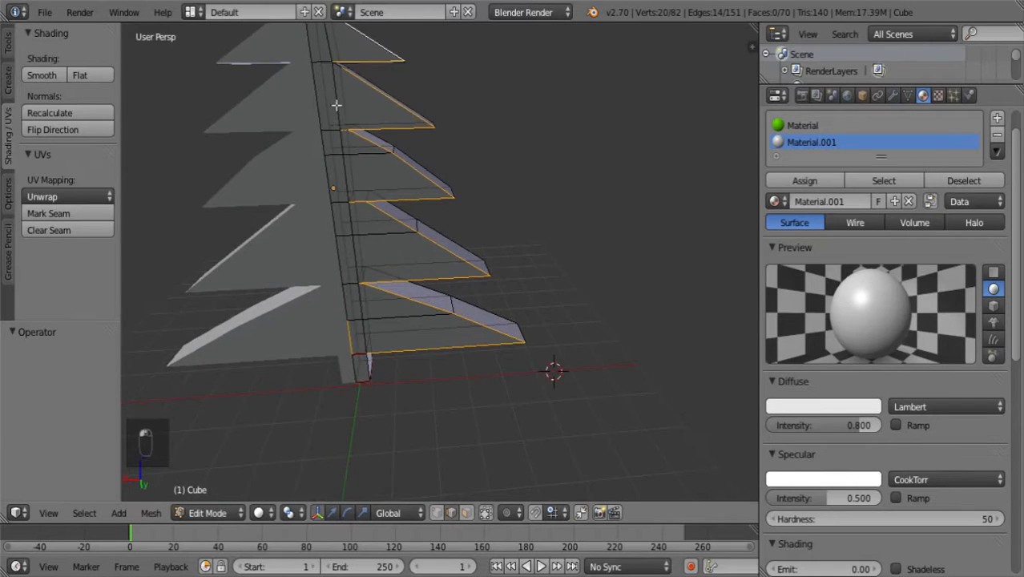
key("f")
right_click(343, 94)
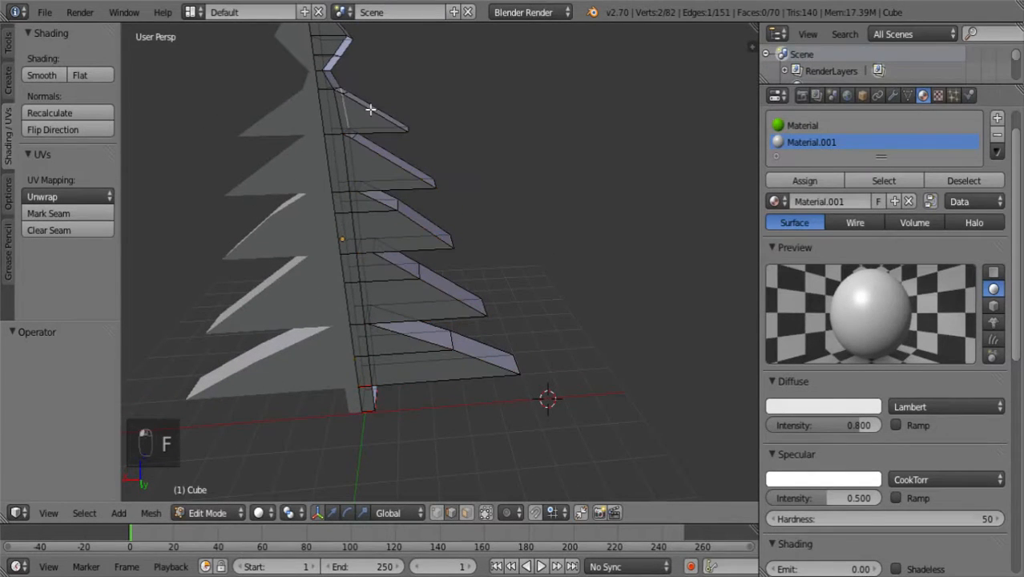
key("ctrl+z")
middle_click_drag(443, 167, 317, 111)
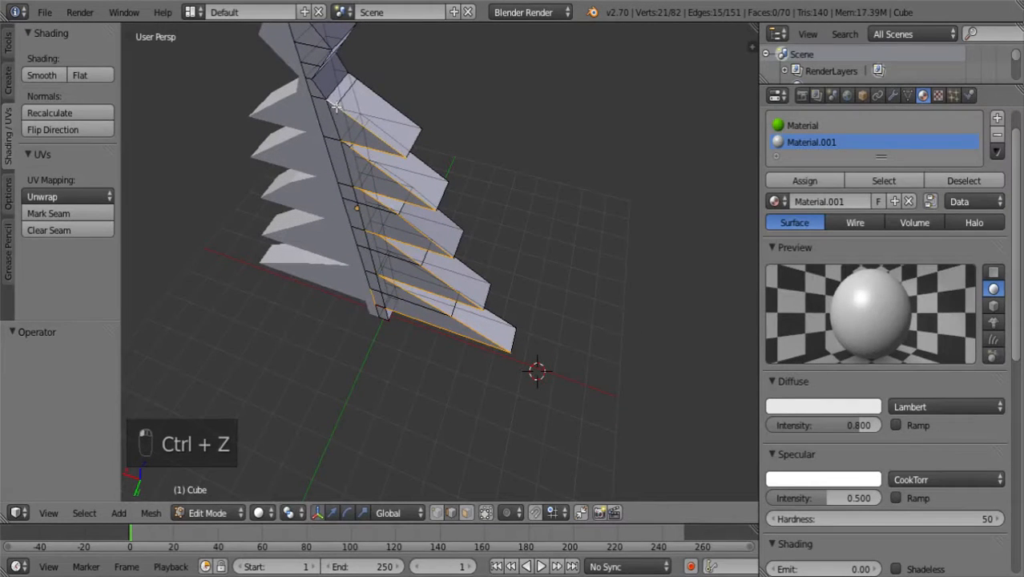
right_click(328, 108, "shift")
right_click(322, 93, "shift")
middle_click_drag(407, 107, 468, 66)
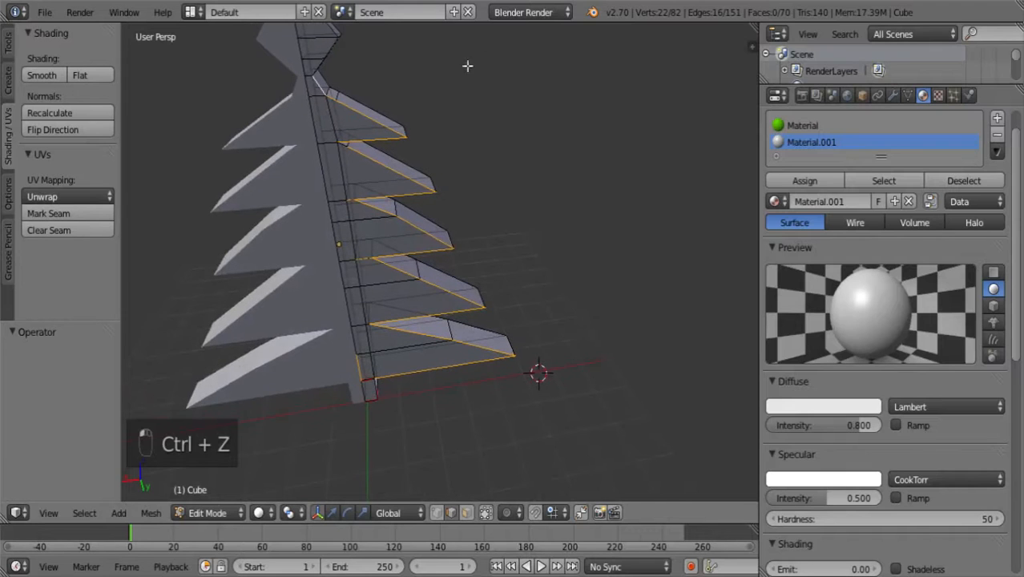
right_click(309, 76, "shift")
middle_click_drag(431, 119, 439, 64)
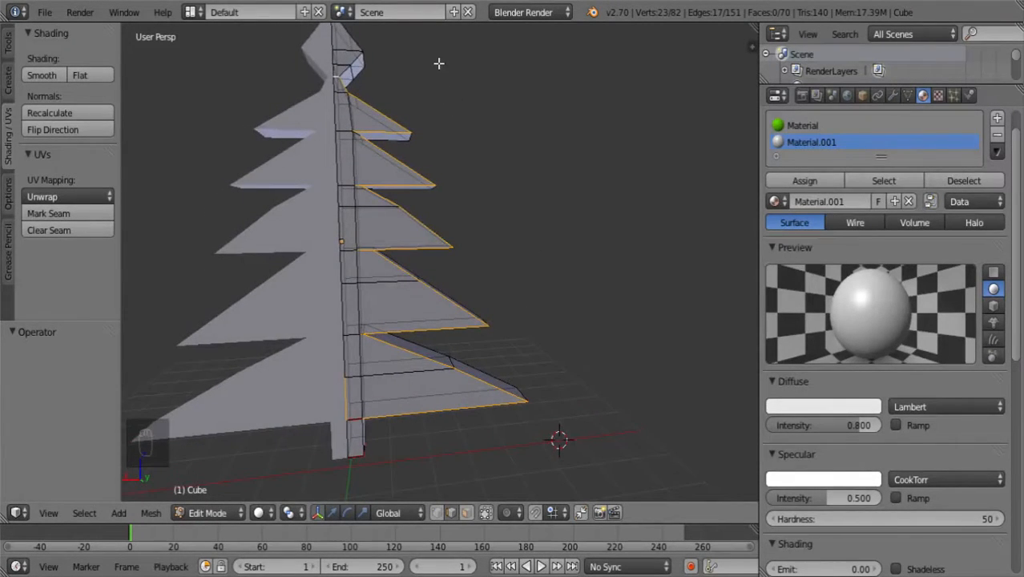
- Mark the selected front outline edges of the fins as a seam and clear the selection
scroll(367, 244, "up", 5)
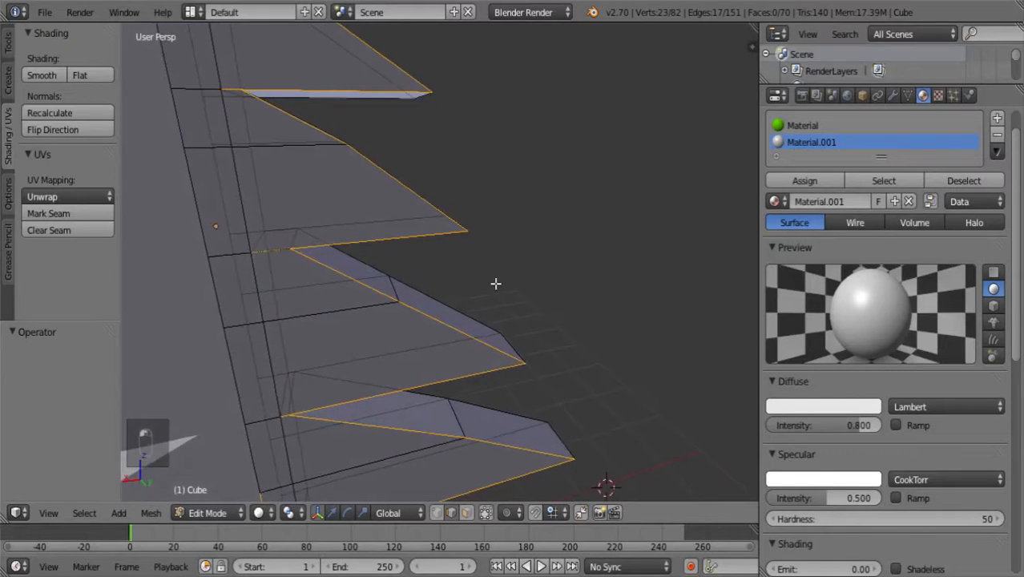
middle_click_drag(506, 287, 500, 243)
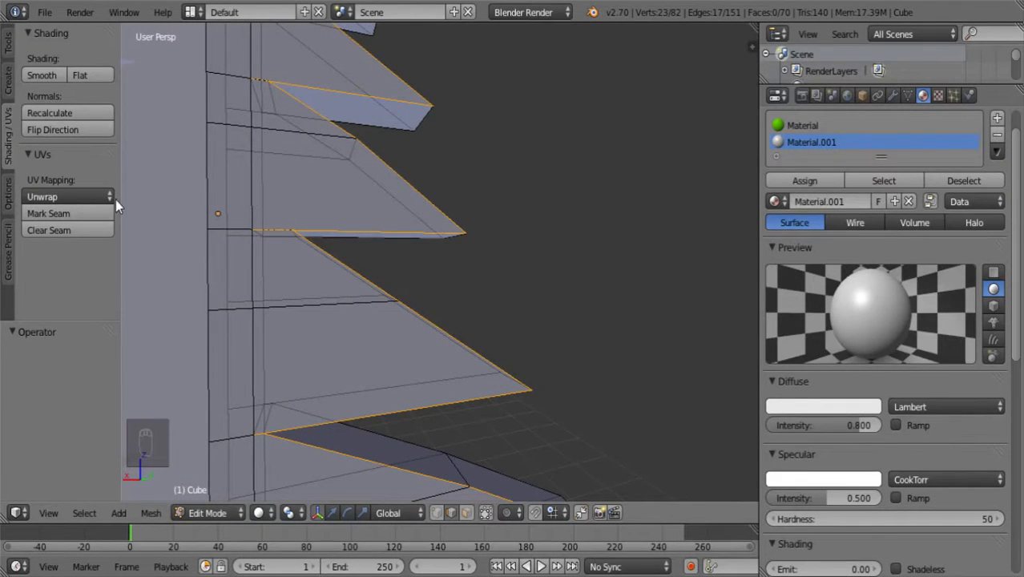
left_click(88, 214)
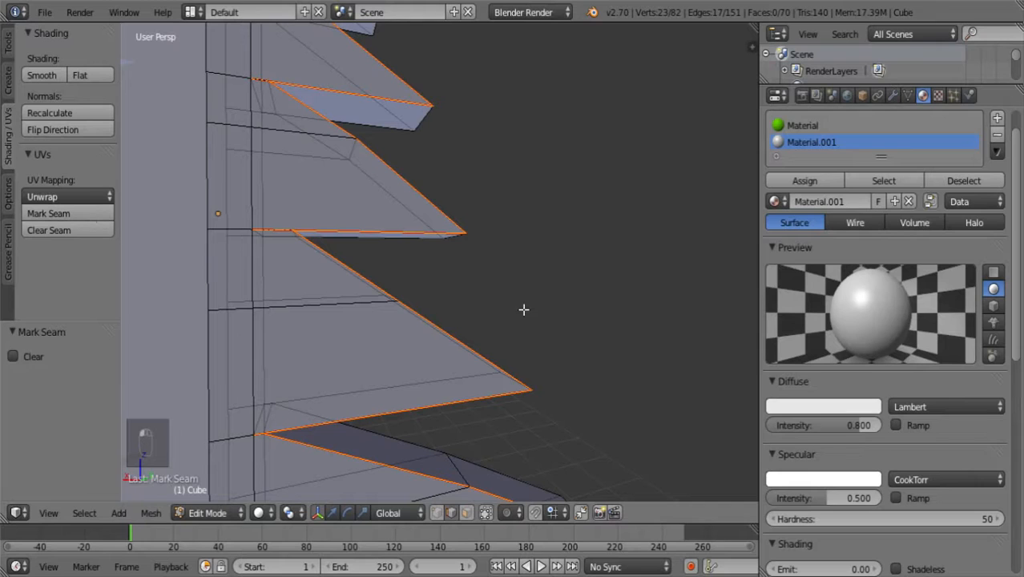
key("a")
- Try to merge the two short edges at the notch beneath the third fin at their center
middle_click_drag(523, 309, 515, 249)
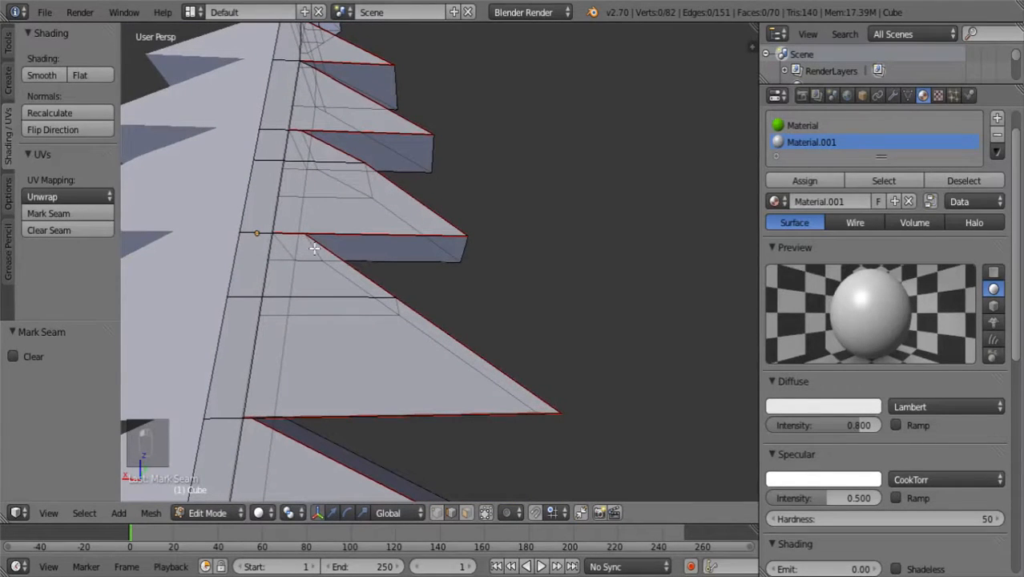
key("d")
key("f")
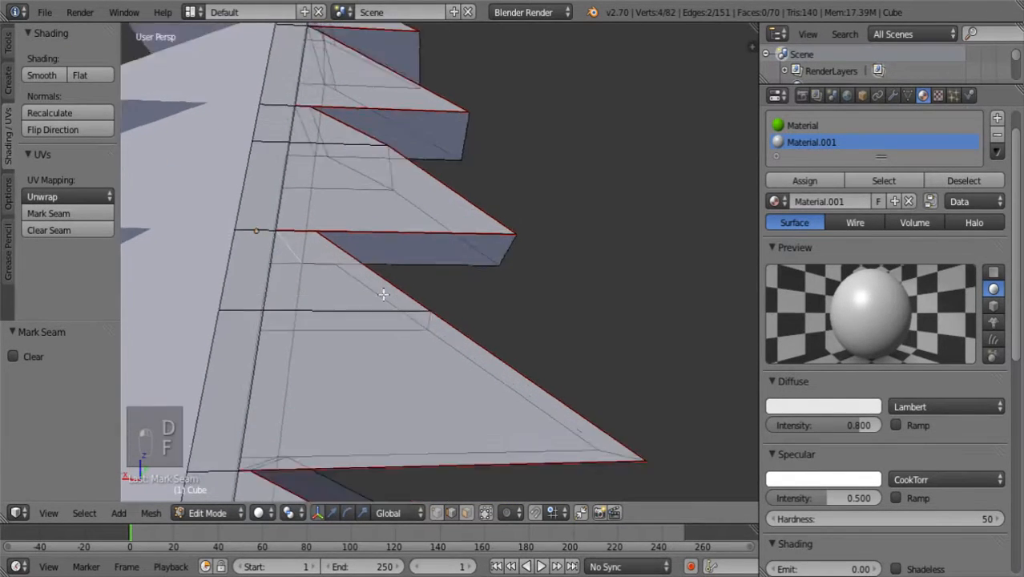
scroll(439, 295, "down", 4)
middle_click_drag(465, 288, 303, 207)
key("alt+m")
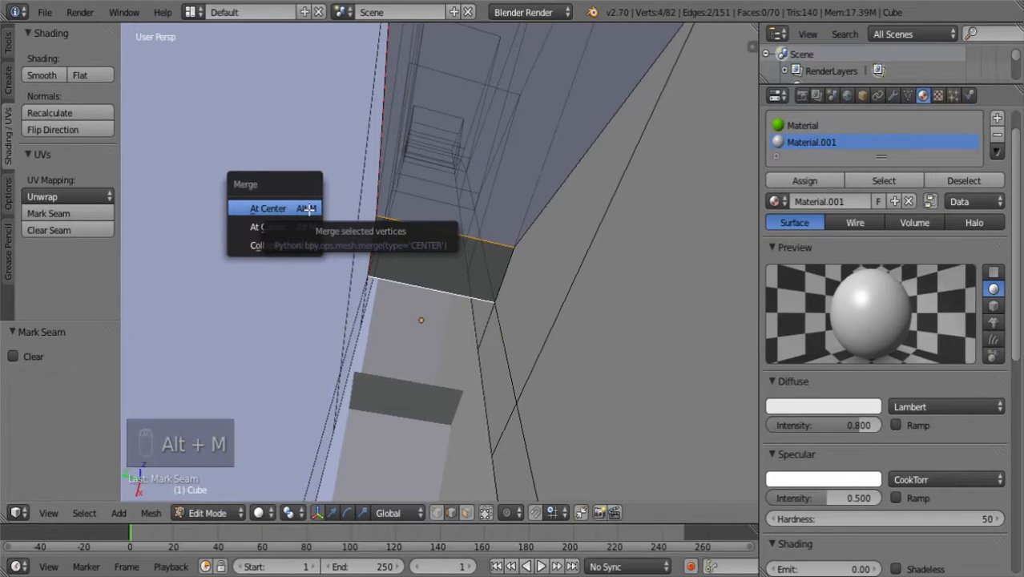
left_click(308, 209)
middle_click_drag(412, 303, 375, 409)
key("ctrl+z")
- Switch to vertex selection and try merging the two front vertices at the notch beneath the third fin
left_click(438, 517)
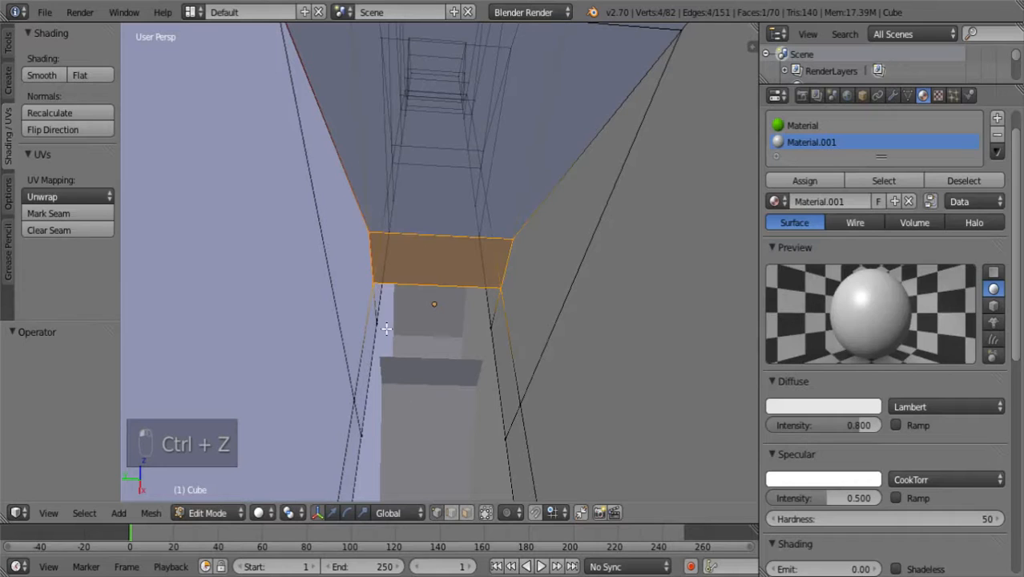
right_click(372, 232)
right_click(371, 282, "shift")
middle_click_drag(371, 283, 476, 382)
key("alt+m")
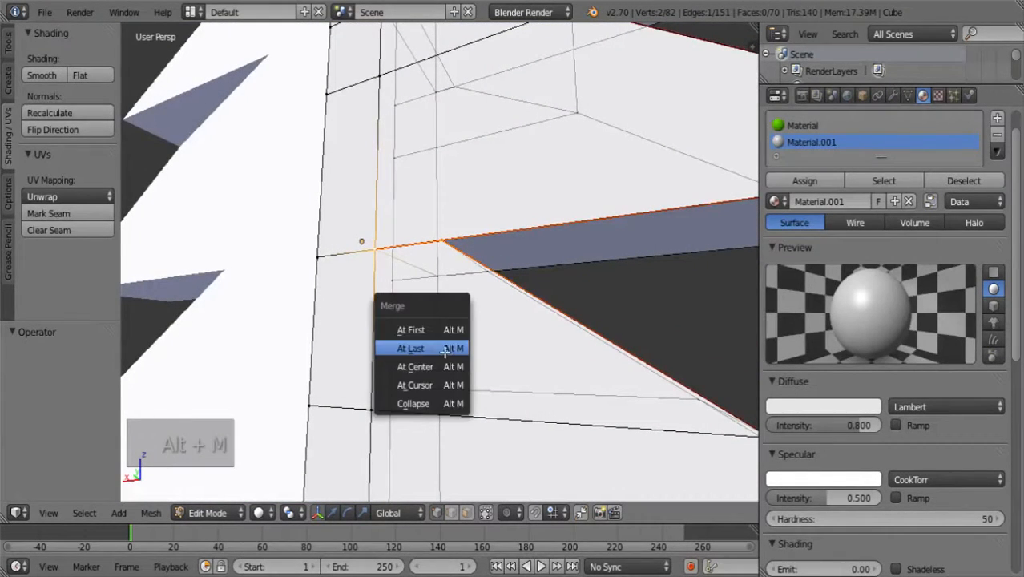
left_click(444, 347)
right_click(444, 242)
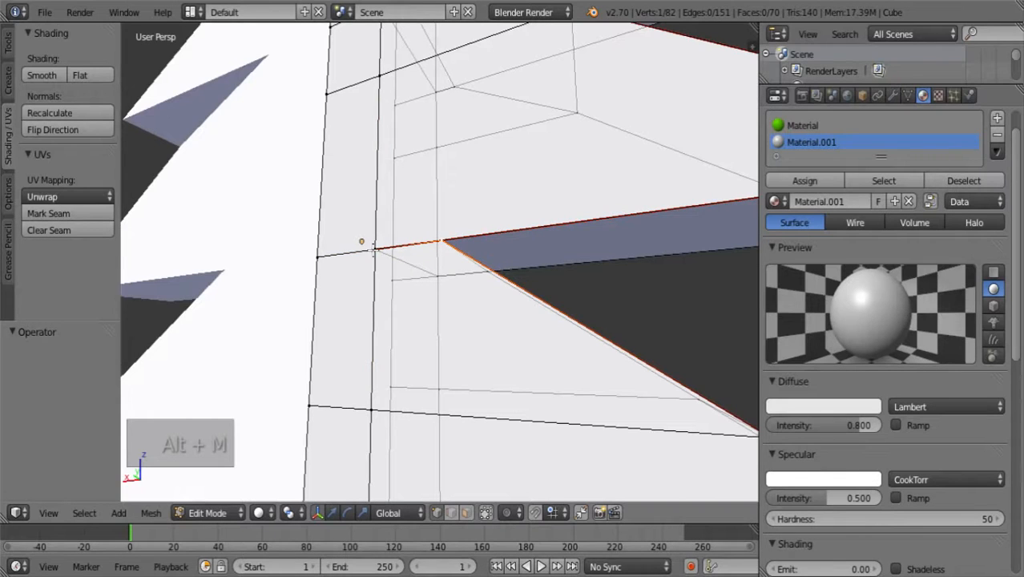
right_click(374, 249, "shift")
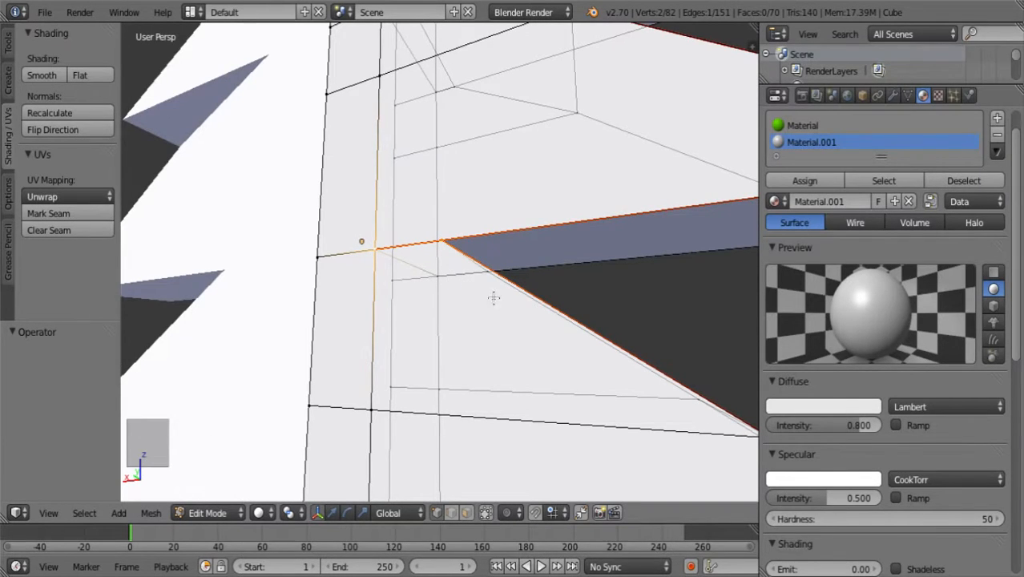
key("a")
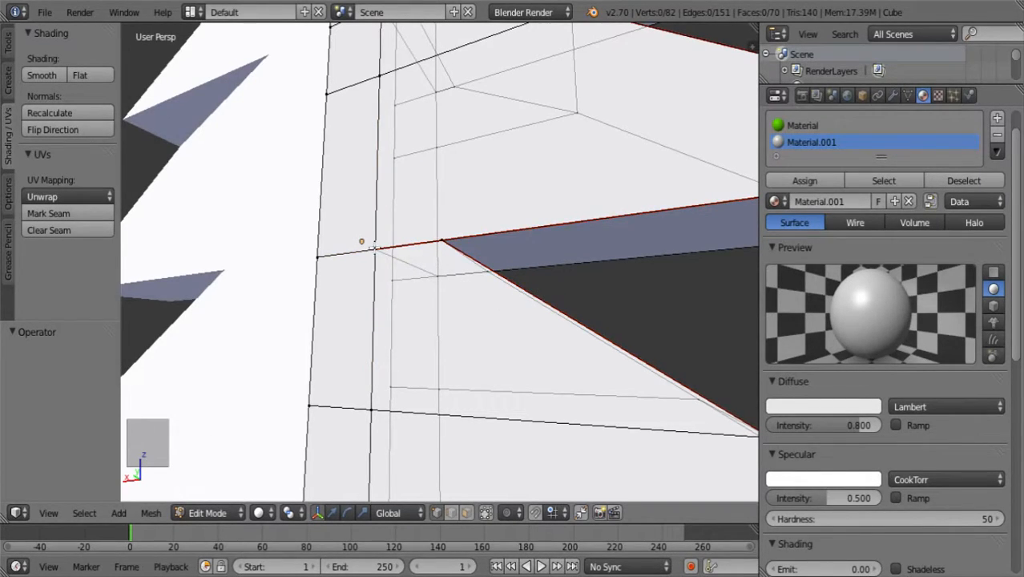
- Merge the front trunk-side vertex beneath the third fin into the notch's outer corner vertex, using At Last
right_click(374, 248)
right_click(440, 240, "shift")
middle_click_drag(440, 241, 509, 340)
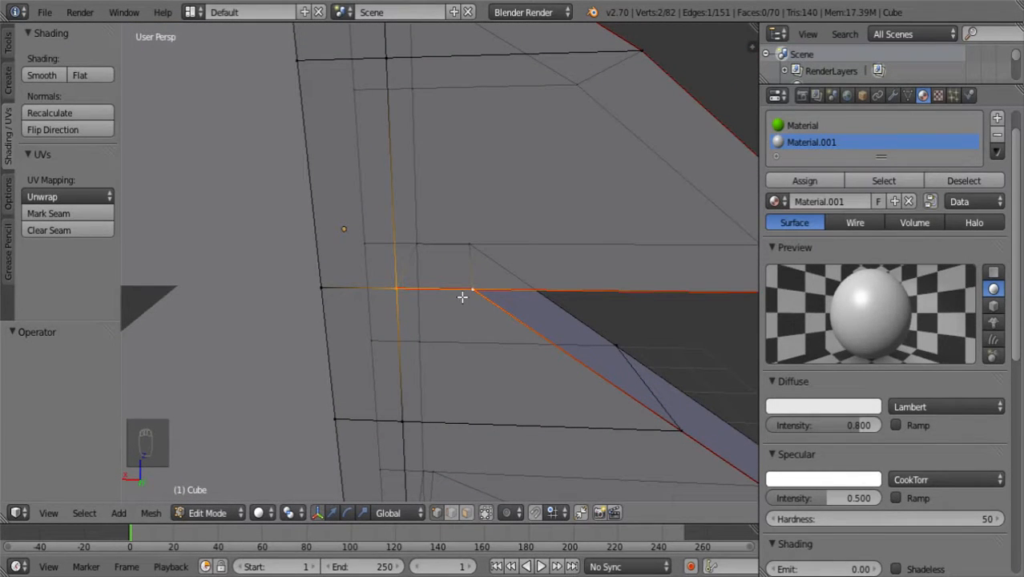
key("alt+m")
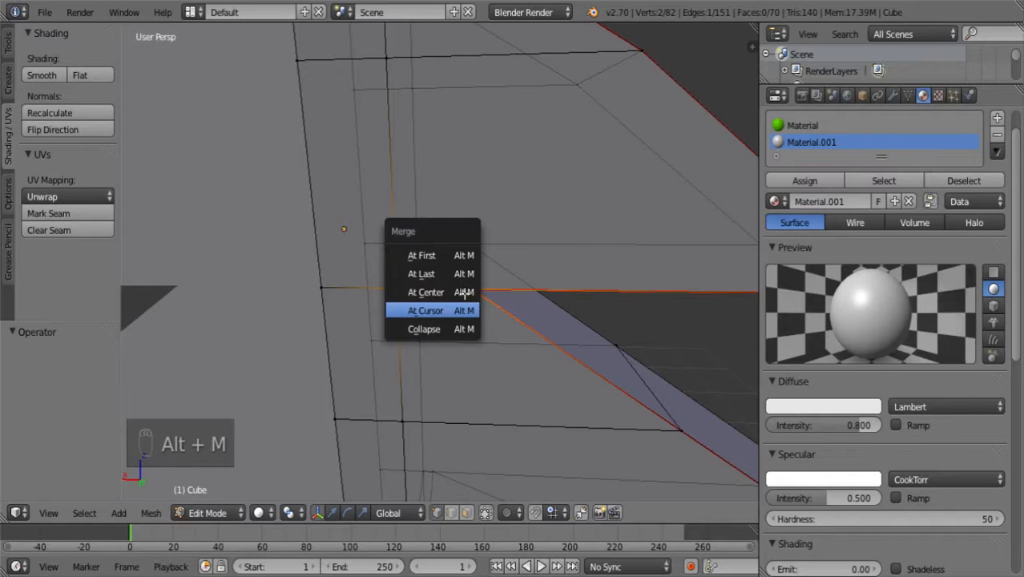
left_click(461, 274)
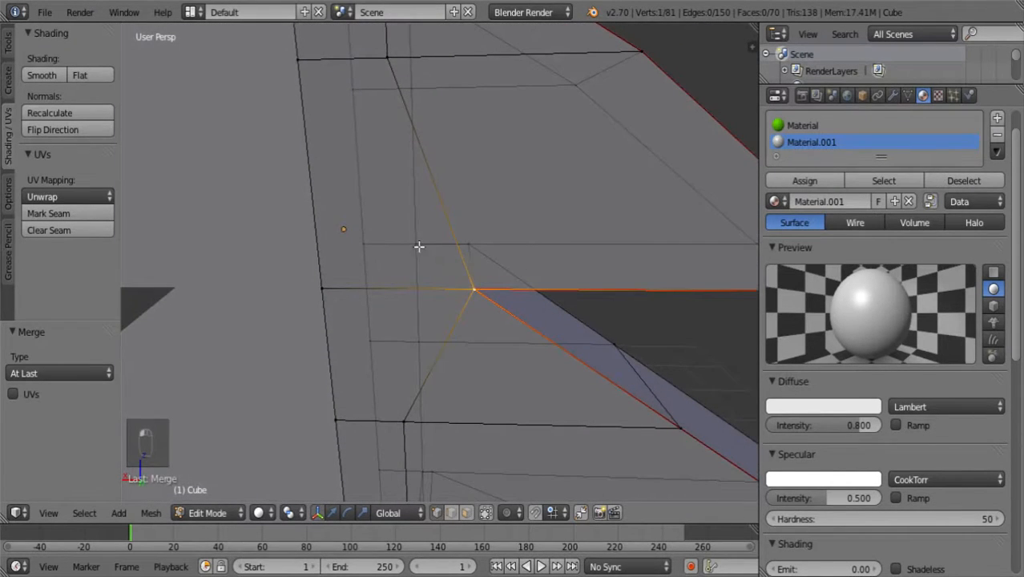
- Merge the matching rear trunk-side vertex beneath the third fin into the corner vertex, using At Last
right_click(416, 244)
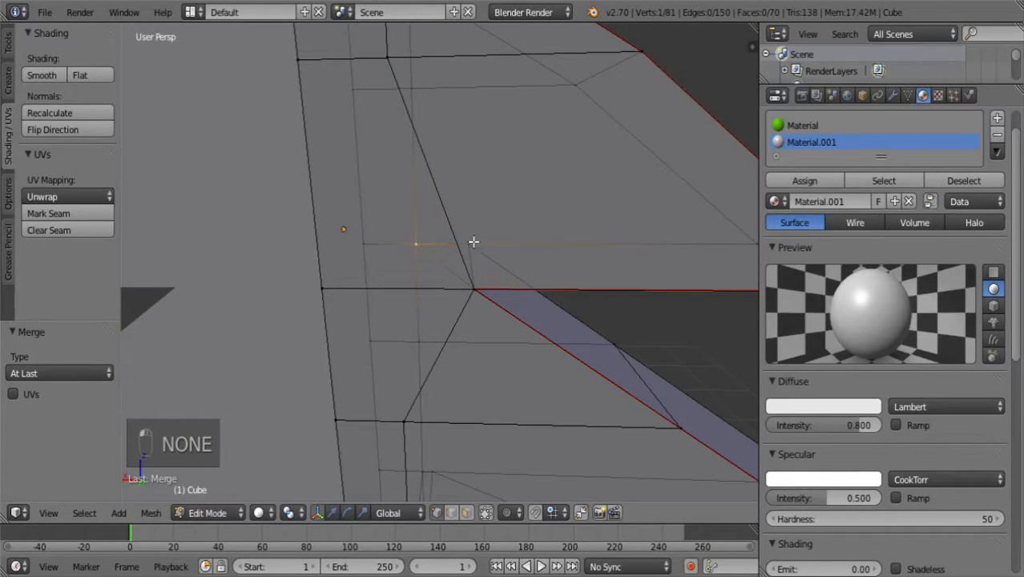
right_click(473, 241)
key("alt+m")
left_click(473, 245)
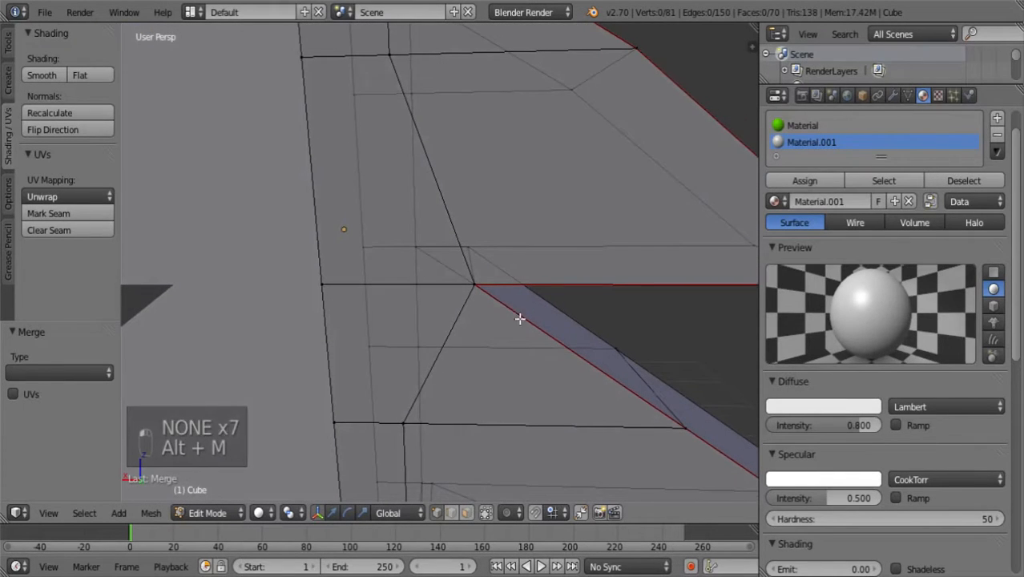
right_click(417, 248)
right_click(473, 283, "shift")
key("alt+m")
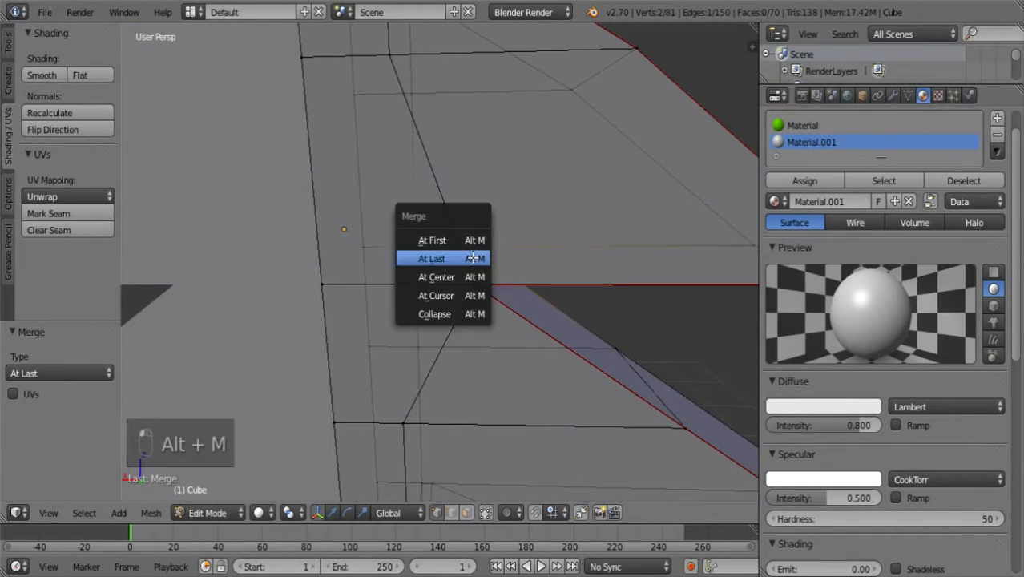
left_click(478, 258)
- Try deleting the narrow underside face at the notch between the lowest and second fins
middle_click_drag(576, 279, 150, 457)
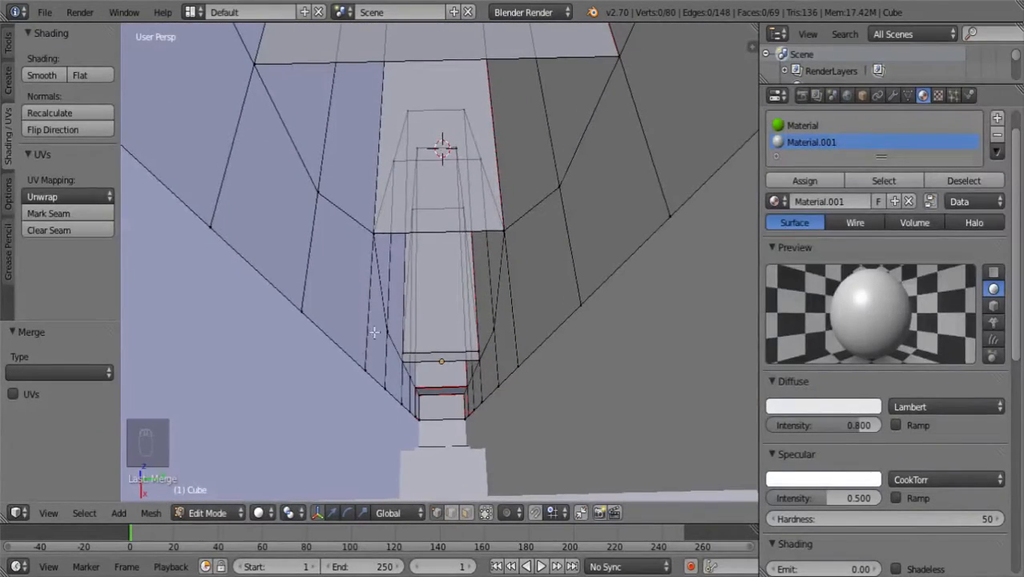
mouse_move(494, 299)
middle_mouse_down()
mouse_move(442, 300)
mouse_move(492, 316)
middle_mouse_up()
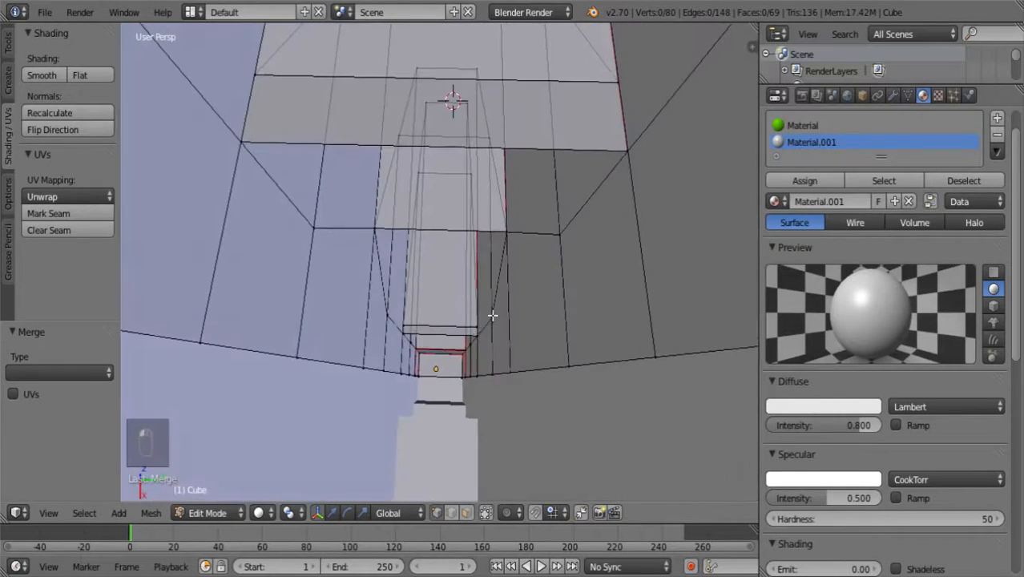
right_click(483, 336)
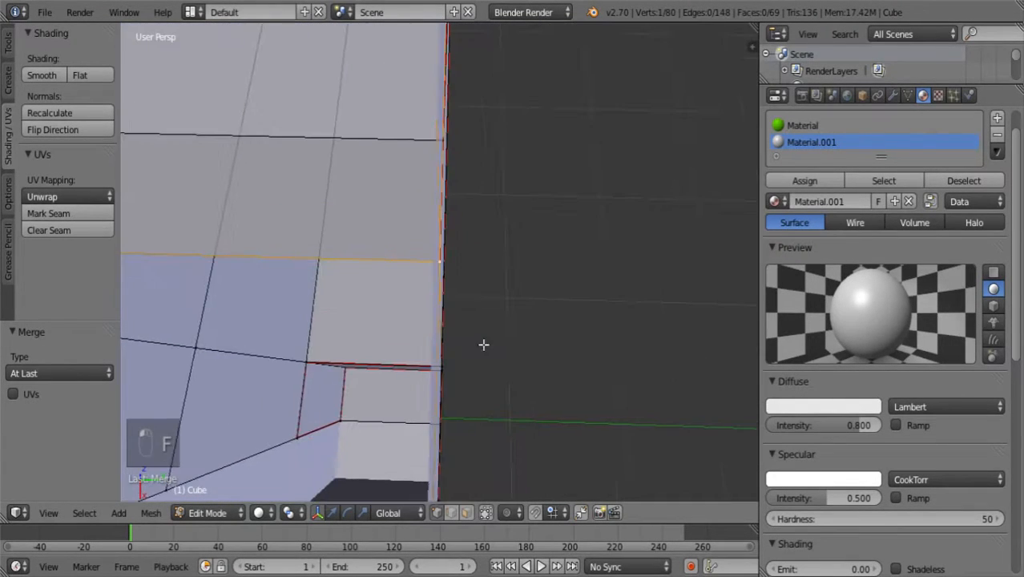
middle_click_drag(483, 344, 513, 298)
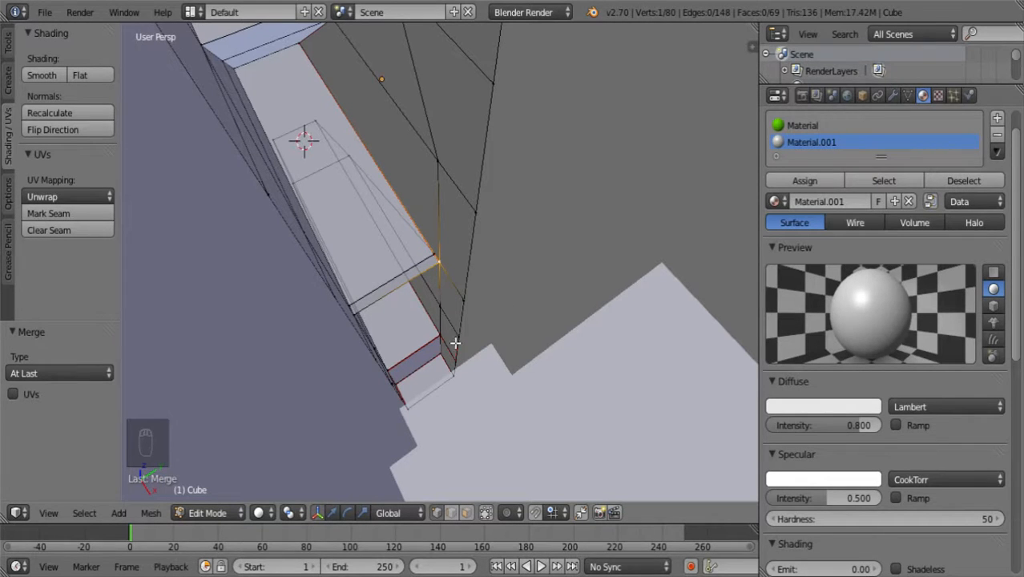
key("f")
middle_click_drag(476, 376, 423, 315)
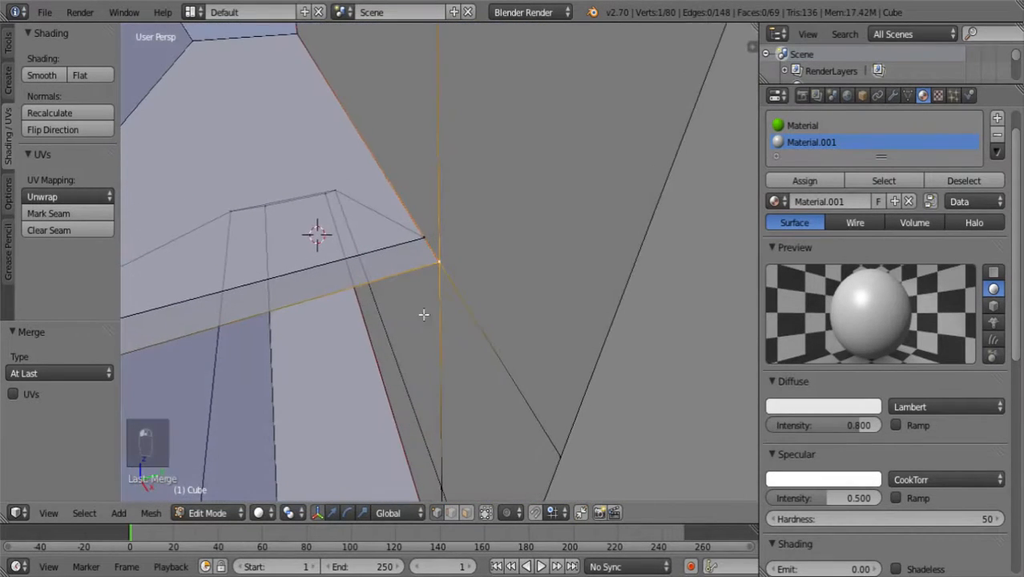
left_click(467, 510)
right_click(215, 311)
key("Delete")
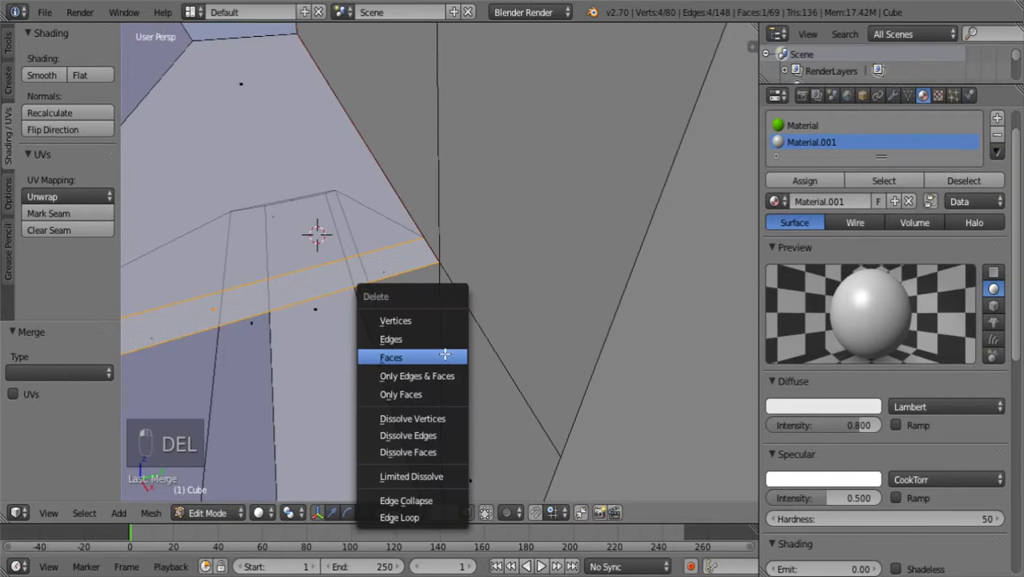
left_click(451, 353)
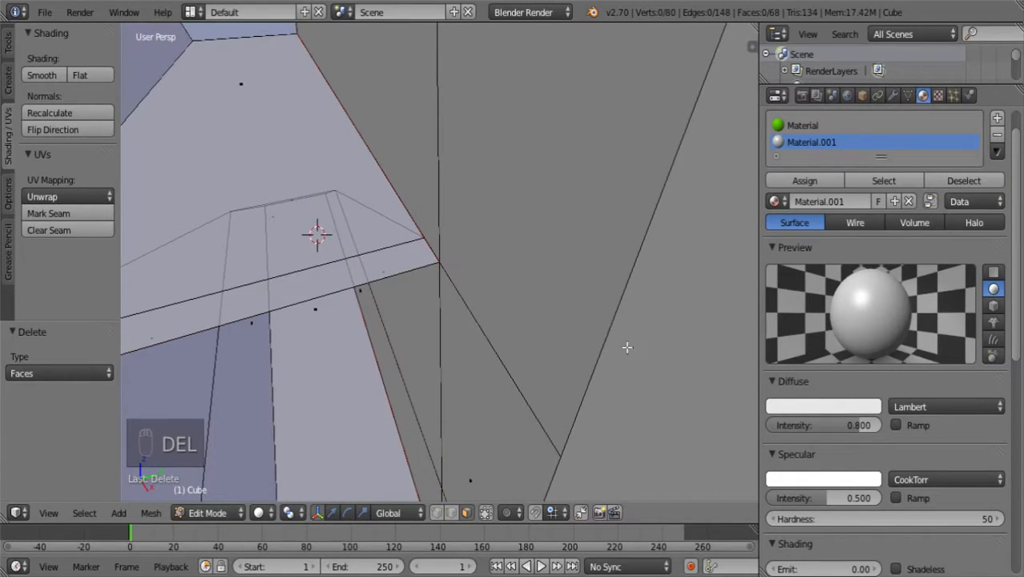
middle_click_drag(628, 348, 498, 430)
key("ctrl+z")
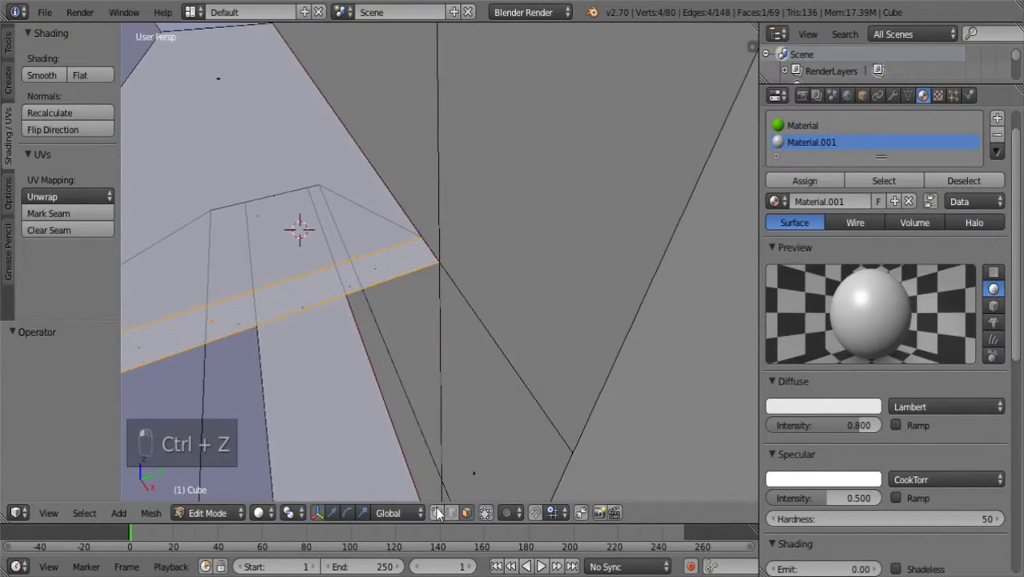
- Merge the two vertices at one end of the narrow underside face above the lowest fin, using At Last
right_click(438, 264)
right_click(422, 235, "shift")
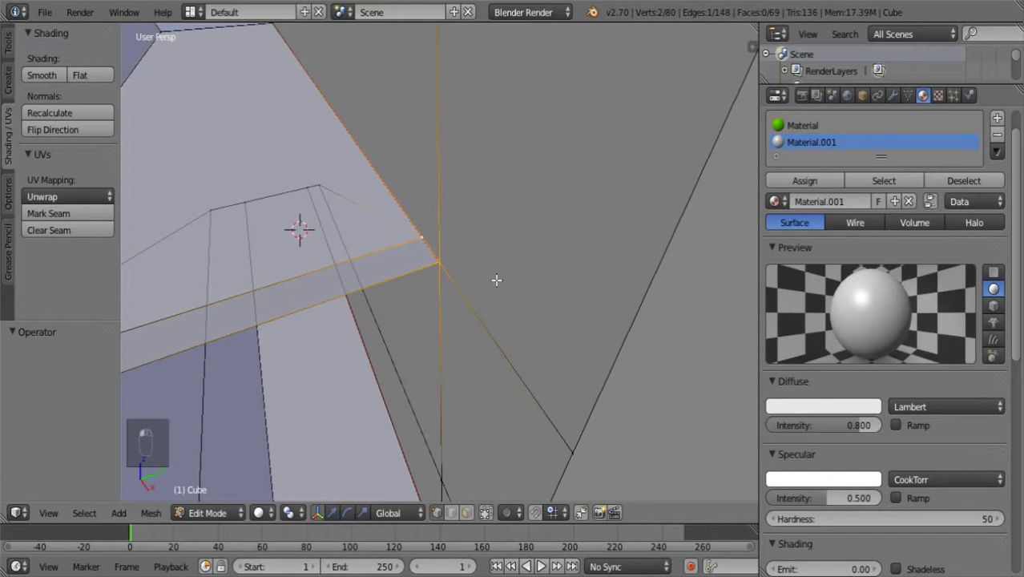
key("alt+m")
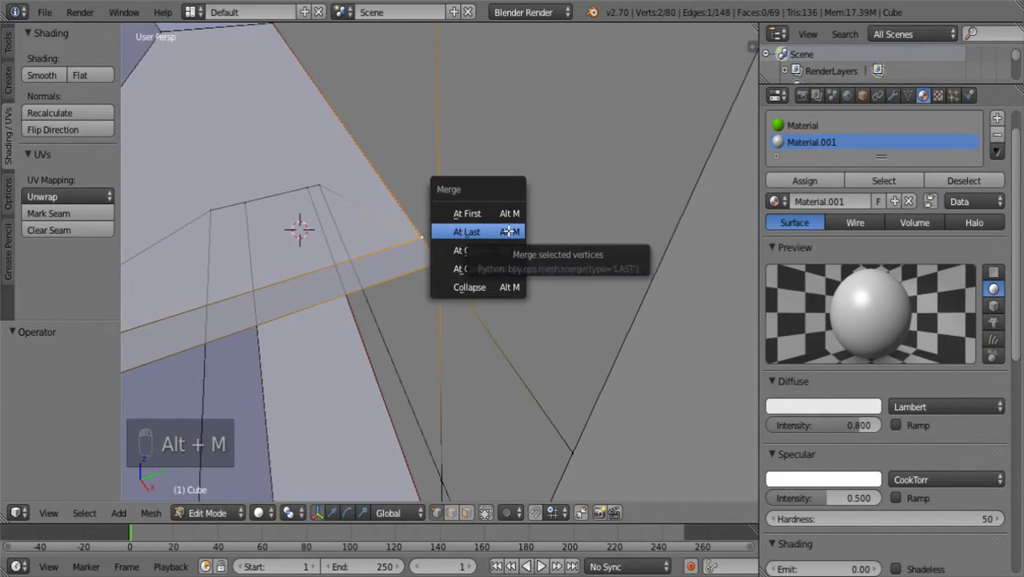
left_click(508, 232)
- Add the vertex across the notch above the lowest fin to the selection and merge the pair At Last
middle_click_drag(520, 309, 374, 302)
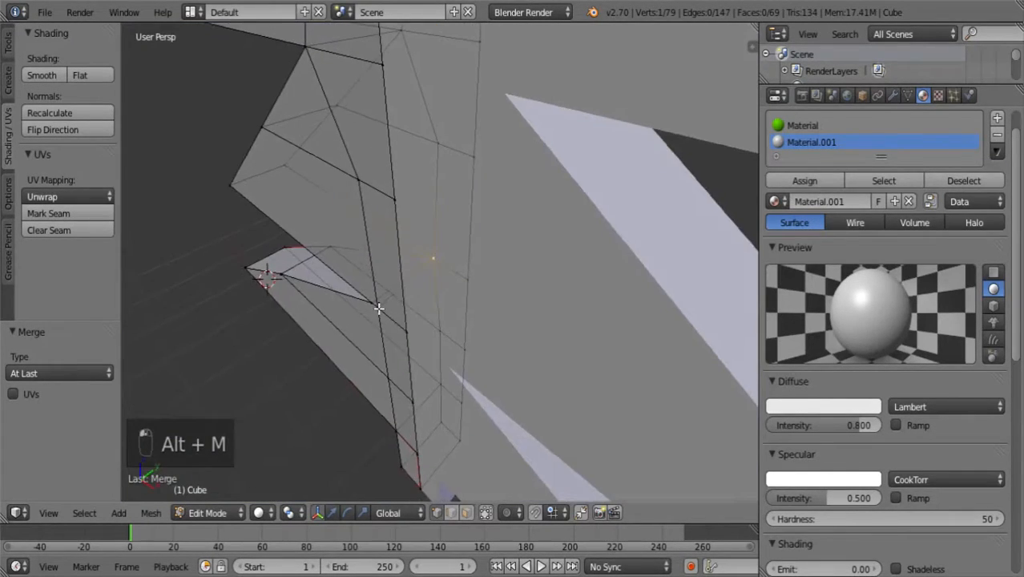
right_click(372, 304, "shift")
key("alt+m")
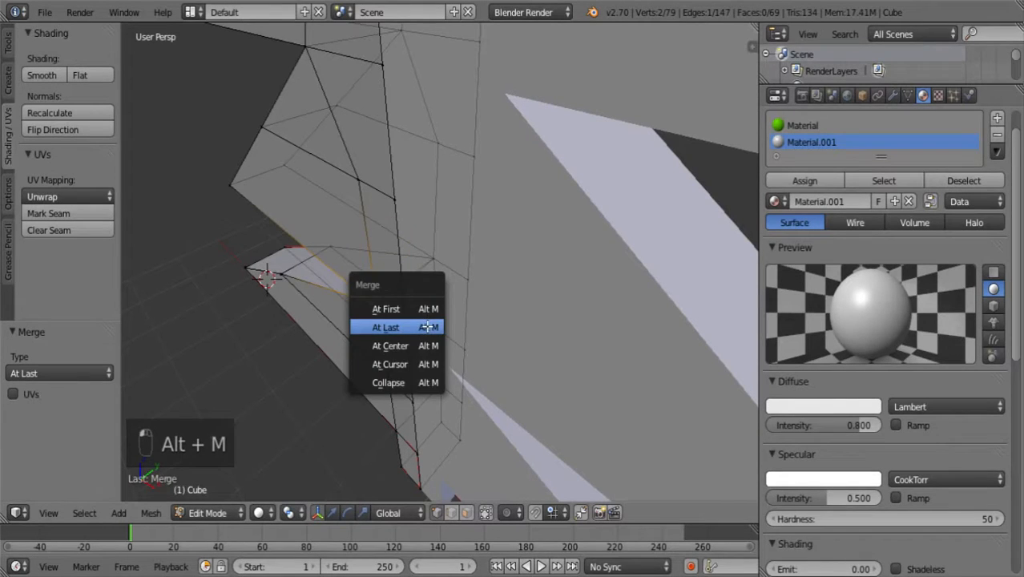
left_click(428, 327)
- Move the short edge at the inner end of the third fin's upper slope down 0.089 along Z
middle_click_drag(374, 428, 463, 419)
middle_click_drag(472, 186, 500, 201)
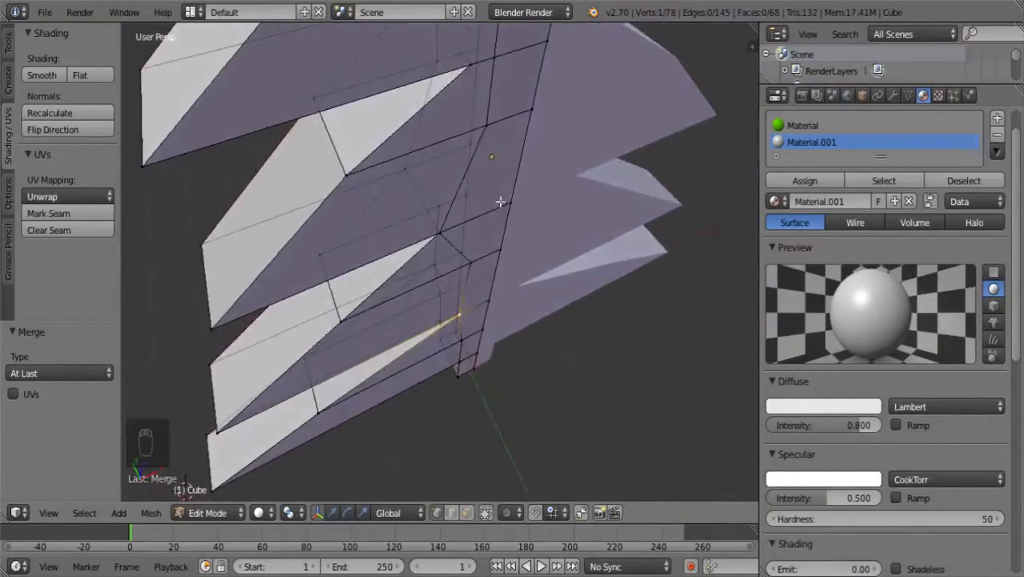
scroll(549, 190, "down", 5)
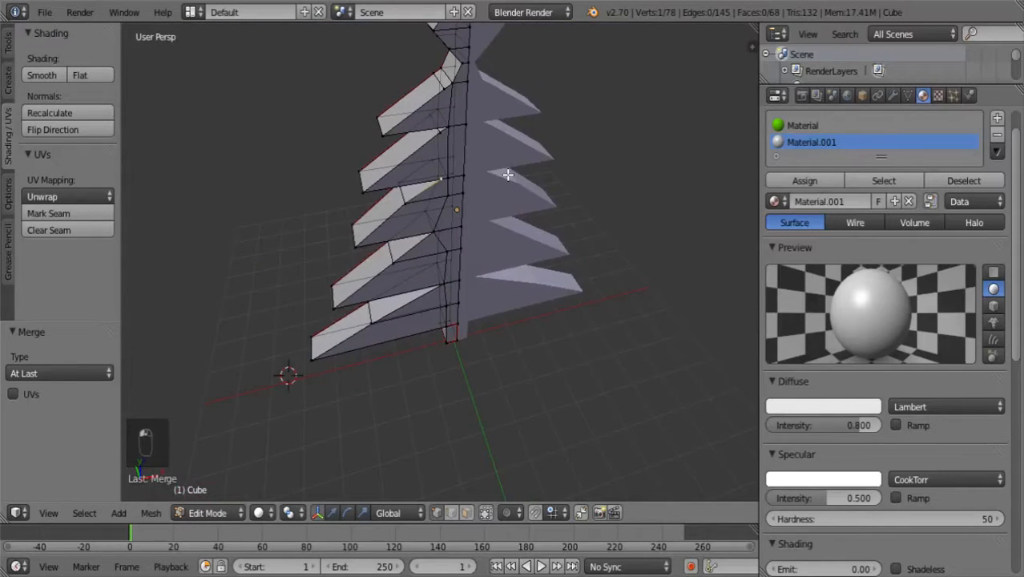
key("f")
scroll(485, 145, "up", 6)
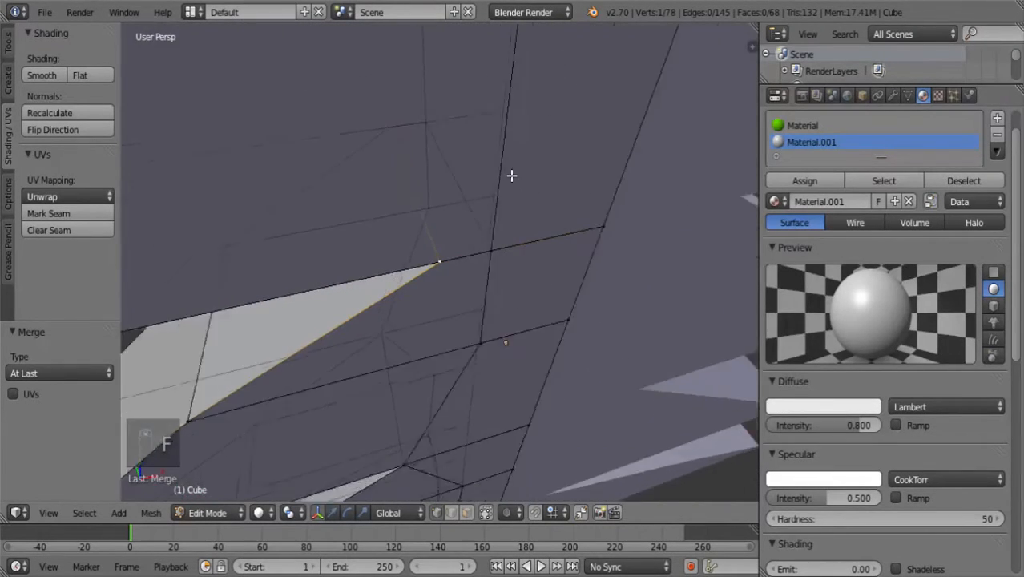
middle_click_drag(488, 215, 408, 266)
key("w")
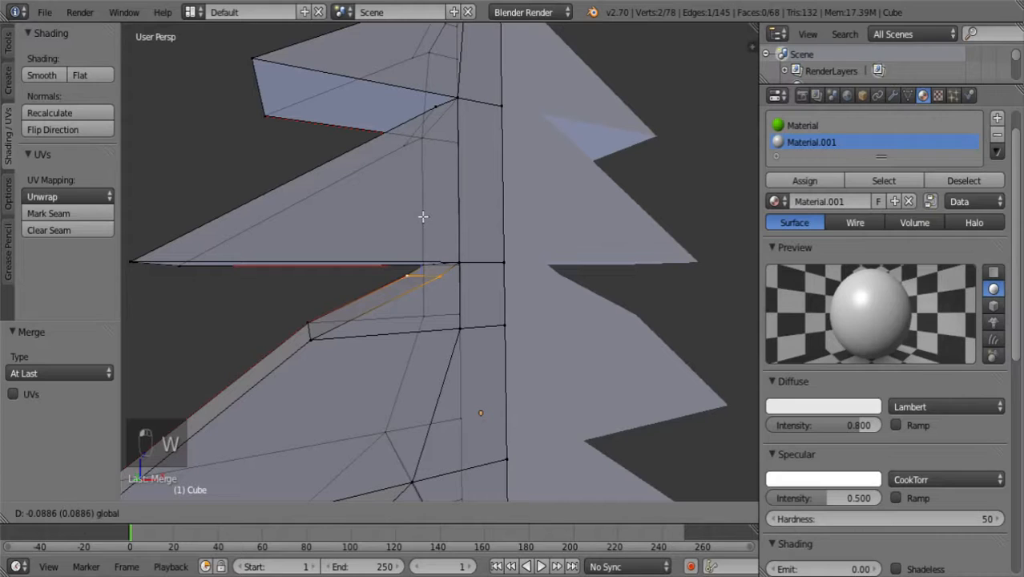
left_click(422, 216)
- Select the short crosswise edge midway along the third fin's upper slope and move it down 0.088 along Z
right_click(305, 341, "shift")
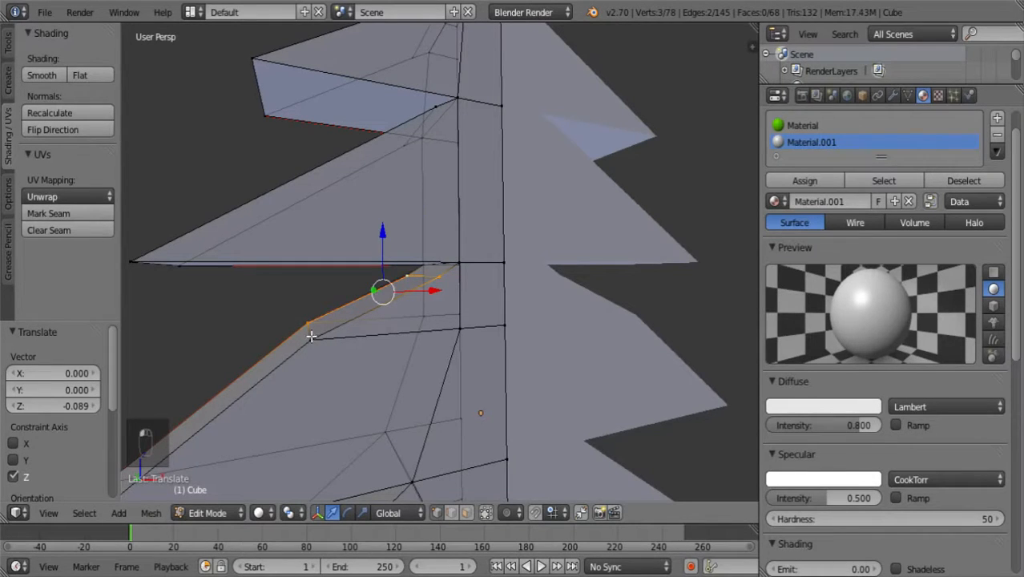
right_click(324, 353)
right_click(308, 325, "shift")
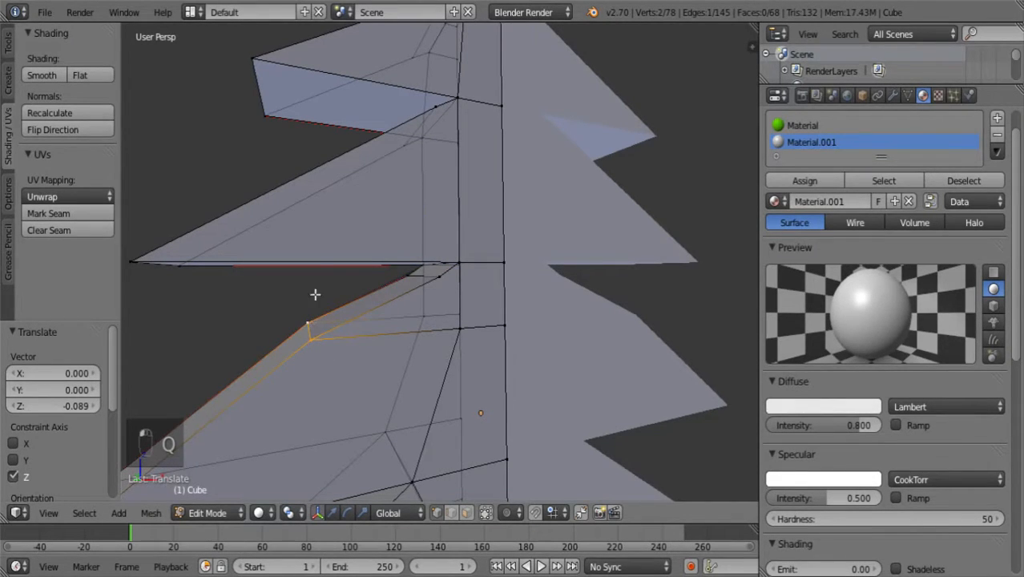
key("q")
key("q")
key("w")
left_click_drag(313, 269, 311, 281)
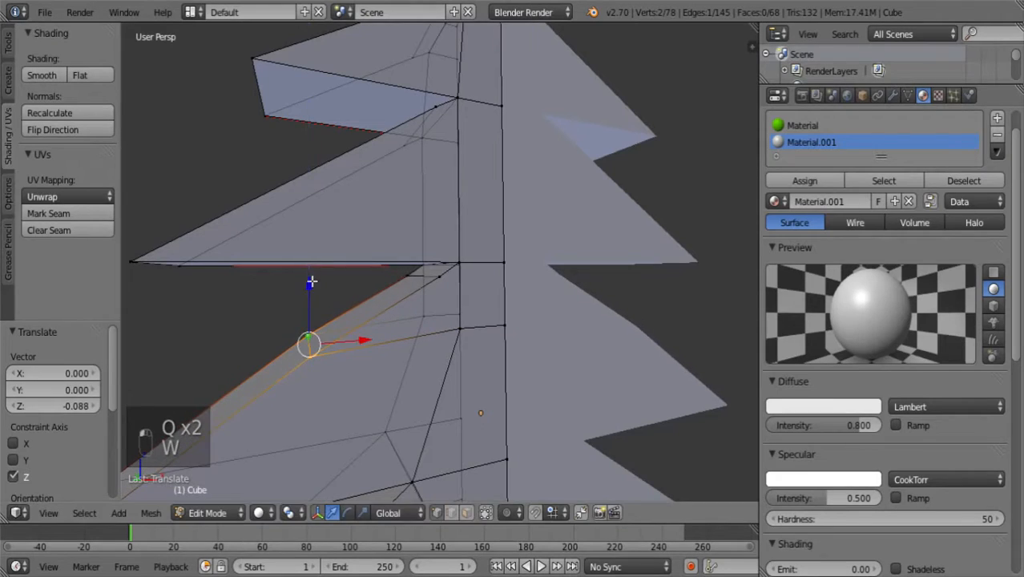
- Mark the short edge at the inner end of the third fin's upper slope, on the other face of the tree, as a seam
middle_click_drag(533, 373, 621, 378)
scroll(613, 378, "down", 4)
middle_click_drag(481, 371, 578, 348)
scroll(464, 303, "up", 5)
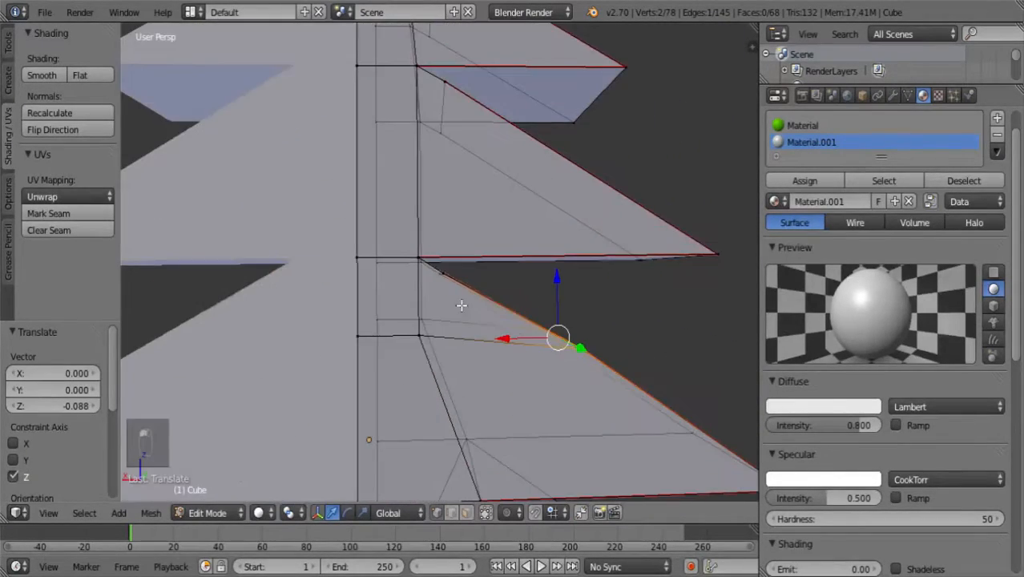
middle_click_drag(464, 303, 423, 430)
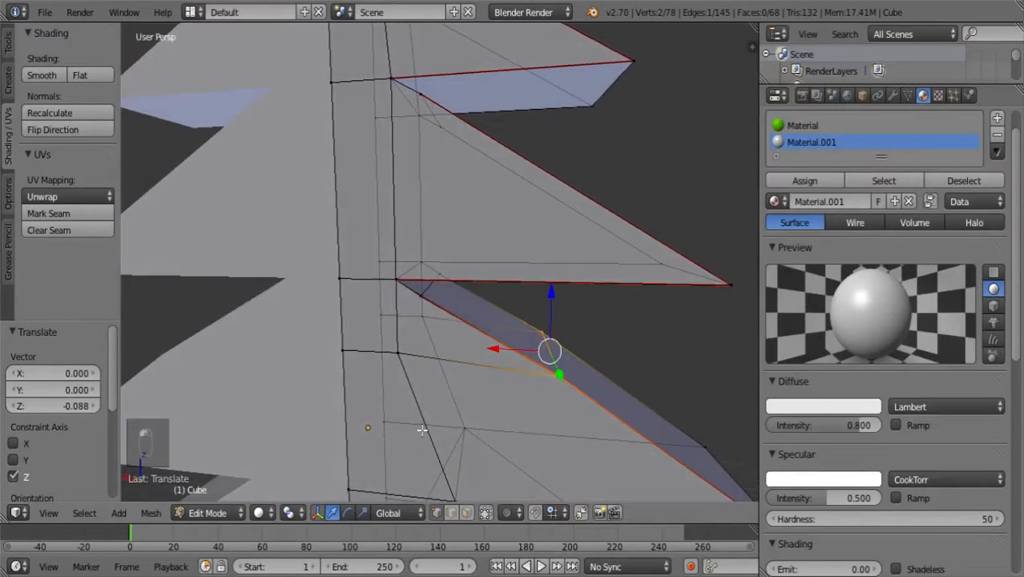
right_click(407, 289)
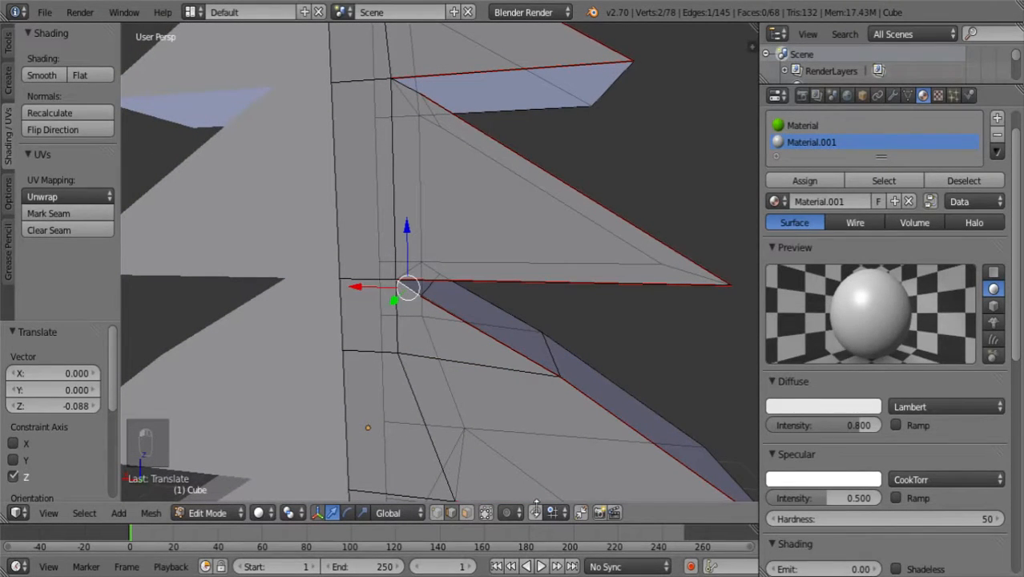
left_click(67, 214)
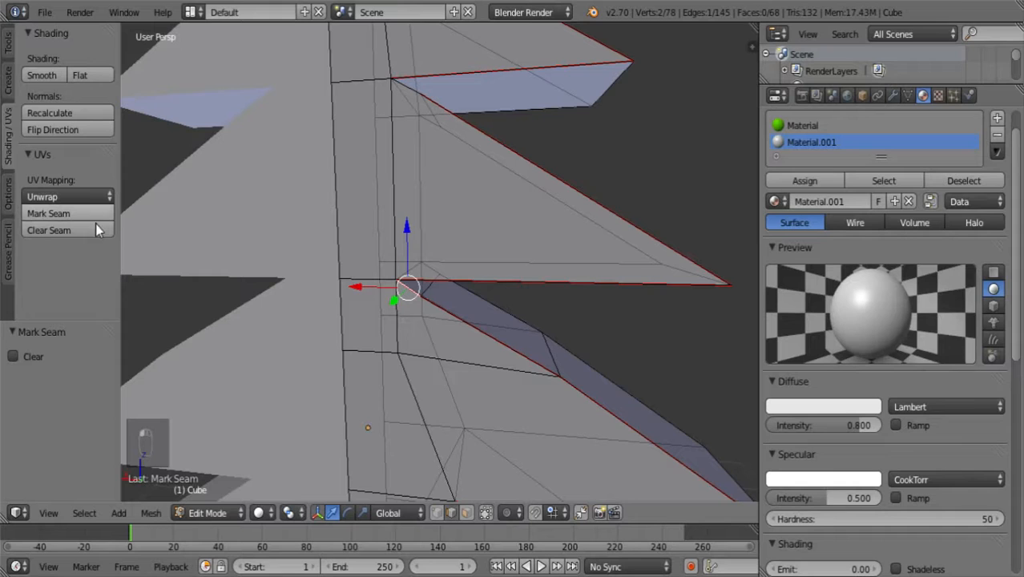
- Mark the short inner edge of the fourth fin's upper slope as a seam on the same face
right_click(653, 352)
scroll(663, 350, "down", 4)
scroll(663, 350, "up", 1)
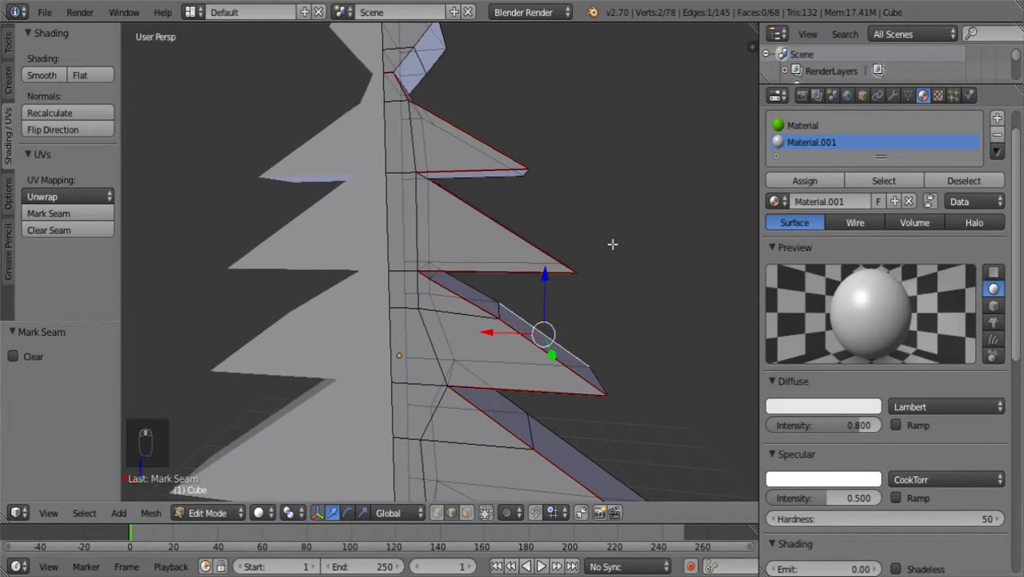
middle_click_drag(613, 244, 601, 290)
scroll(442, 204, "up", 4)
right_click(380, 113)
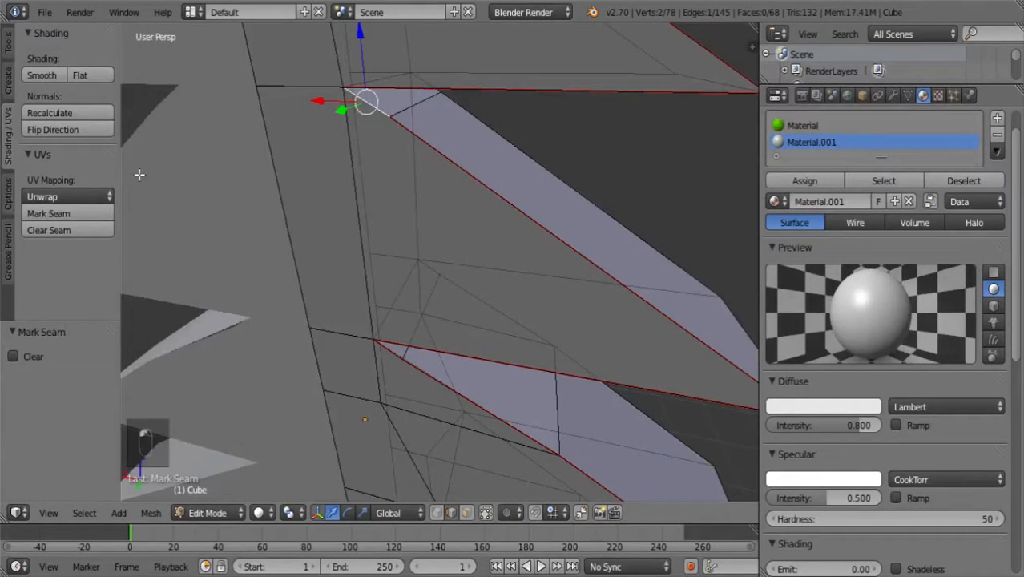
left_click(77, 215)
- Clear the seam from the vertical centre-line edge on the lowest fin just above the trunk, and deselect everything
scroll(488, 261, "up", 3)
scroll(488, 261, "down", 2)
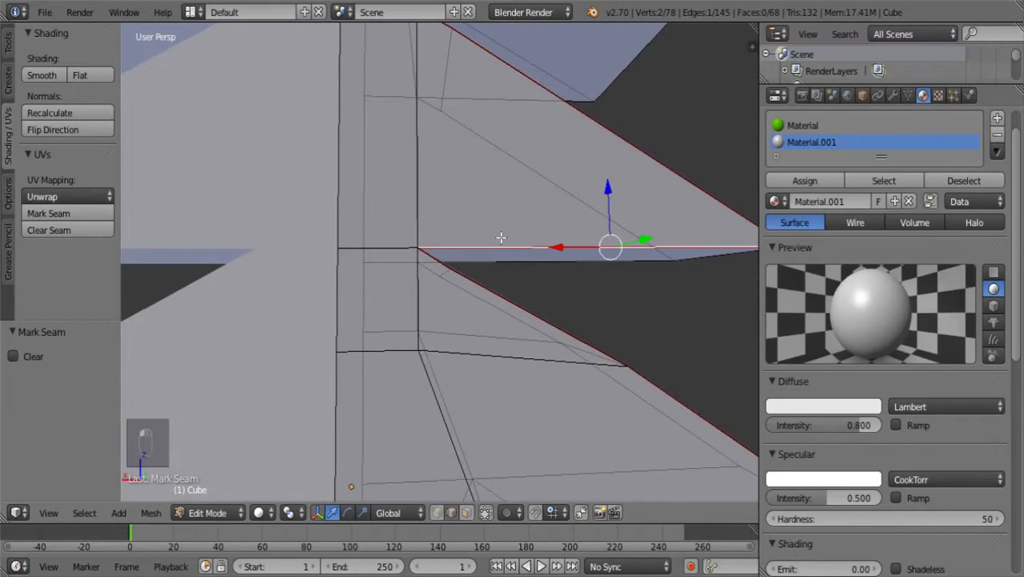
scroll(561, 297, "down", 4)
scroll(603, 245, "down", 5)
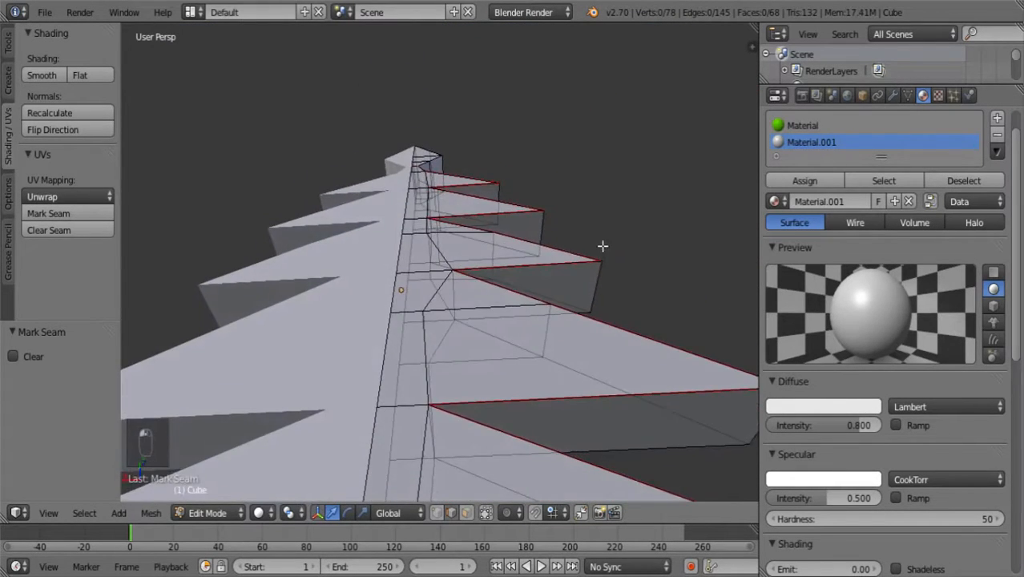
middle_click_drag(636, 341, 635, 384)
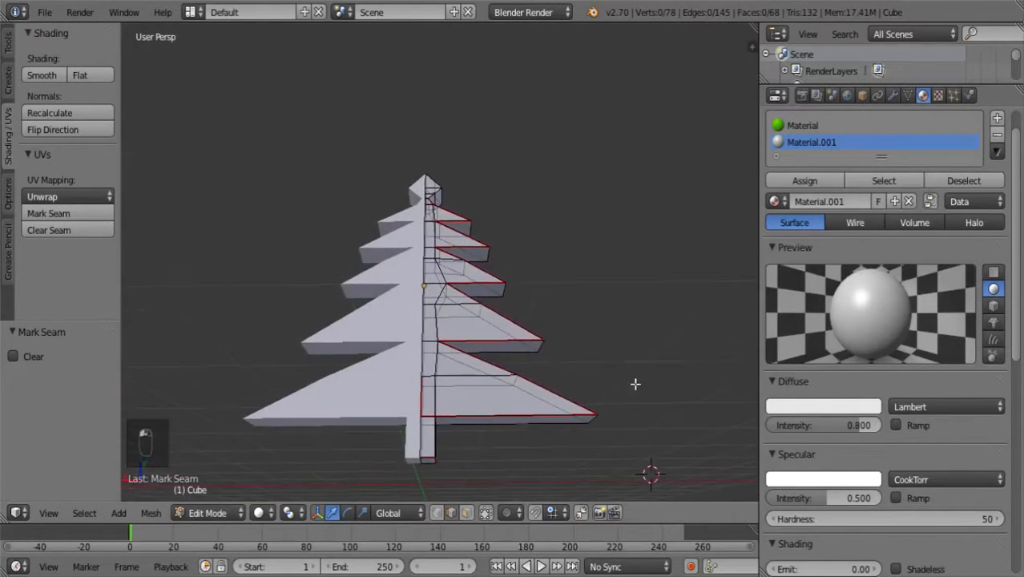
middle_click_drag(447, 401, 445, 436)
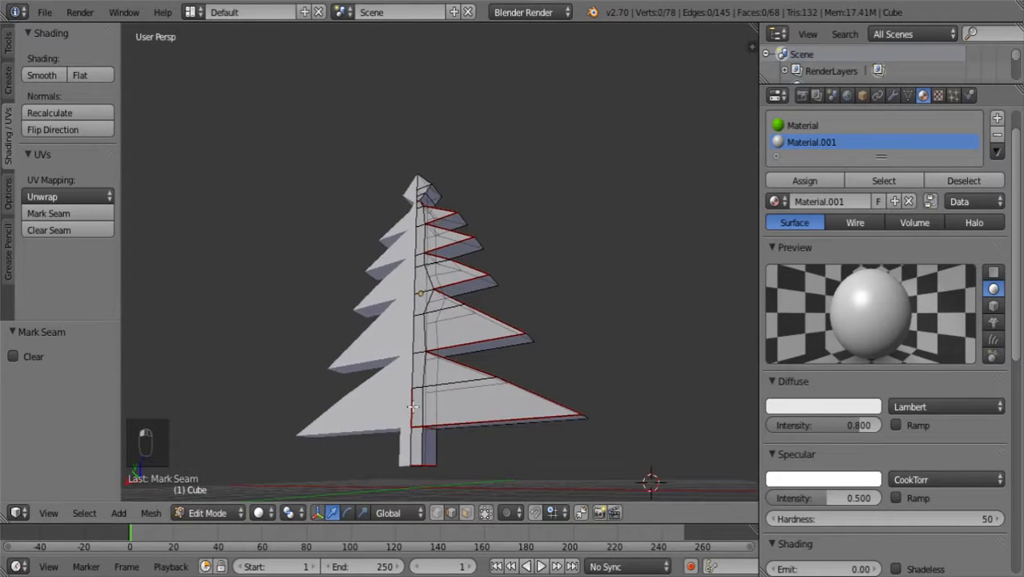
right_click(411, 407)
left_click(71, 227)
key("a")
middle_click_drag(219, 286, 288, 310)
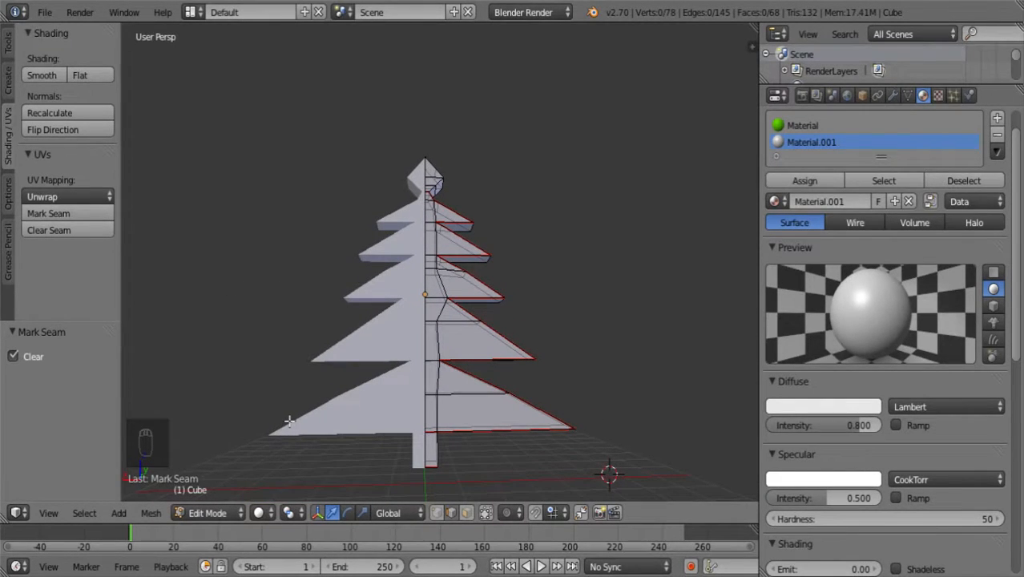
- On the opposite face, select the crosswise edge under the top ornament, the short edge beside it and the neck's sloping edge
middle_click_drag(508, 311, 448, 350)
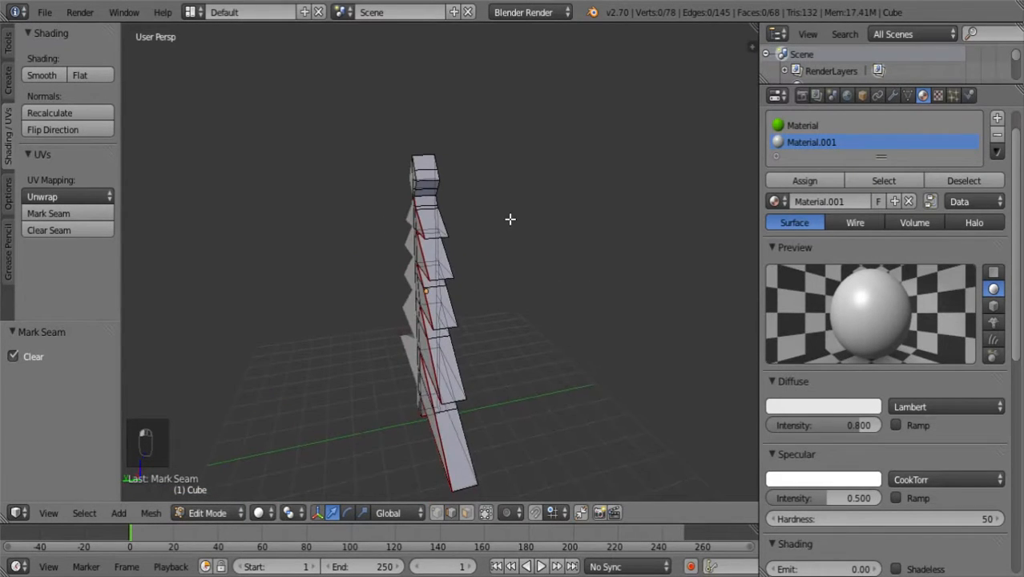
middle_click_drag(509, 219, 473, 220)
right_click(412, 149)
key("f")
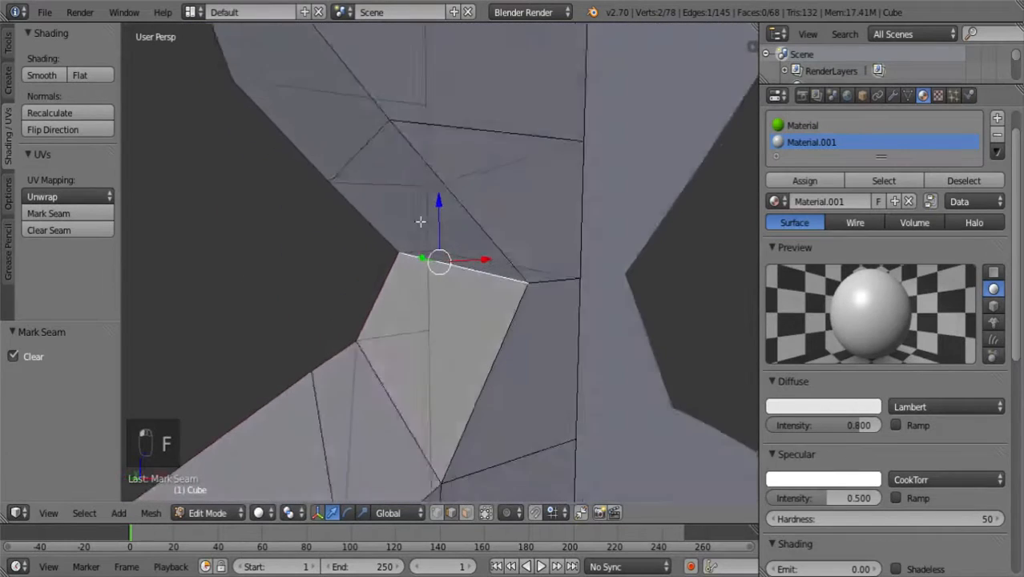
middle_click_drag(420, 221, 526, 272)
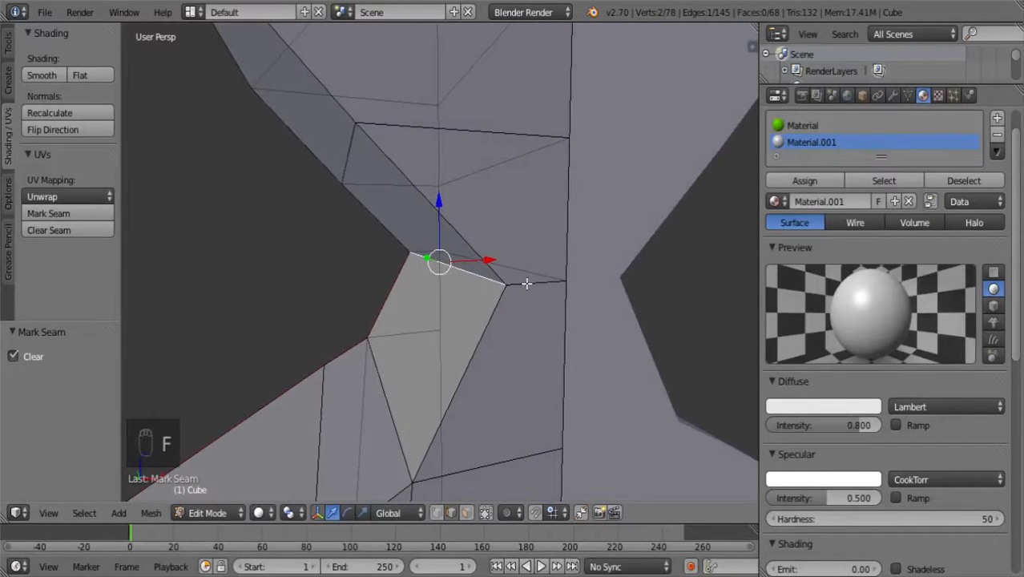
right_click(526, 284, "shift")
right_click(488, 327, "shift")
scroll(481, 340, "down", 5)
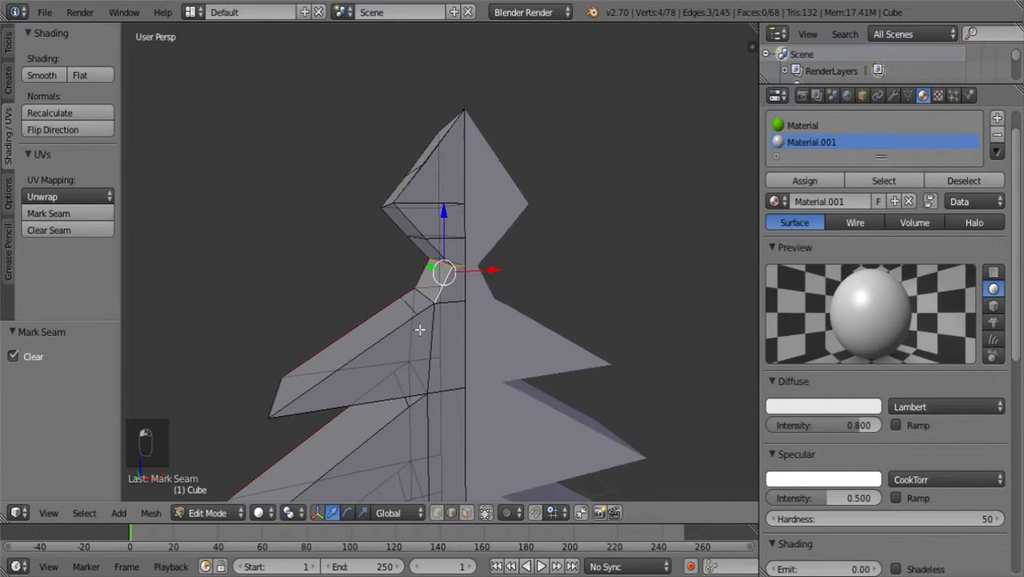
- Add the top fin's upper slope and underside edges and the fourth fin's upper slope edges to the selection
right_click(401, 331, "shift")
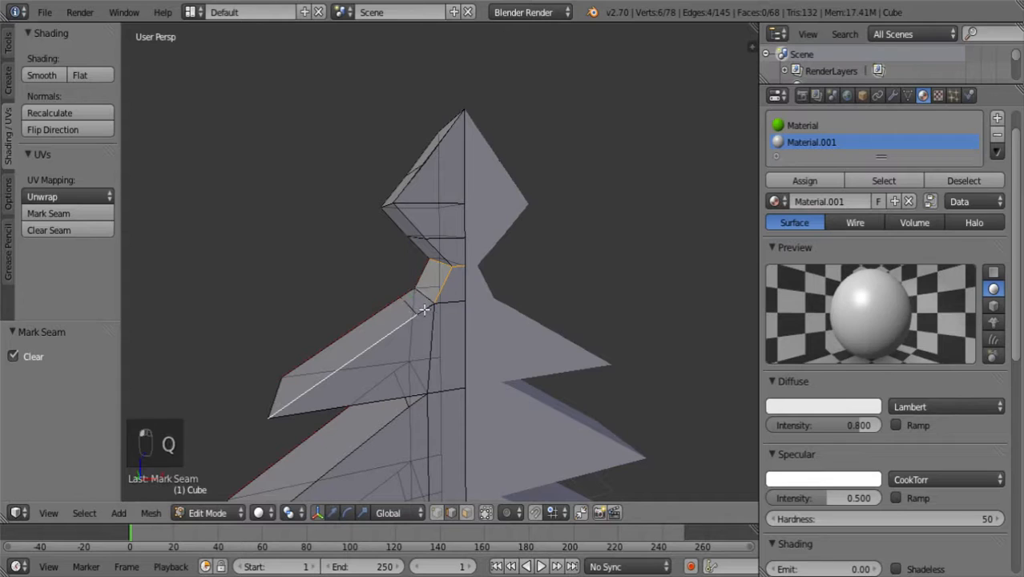
right_click(398, 417, "shift")
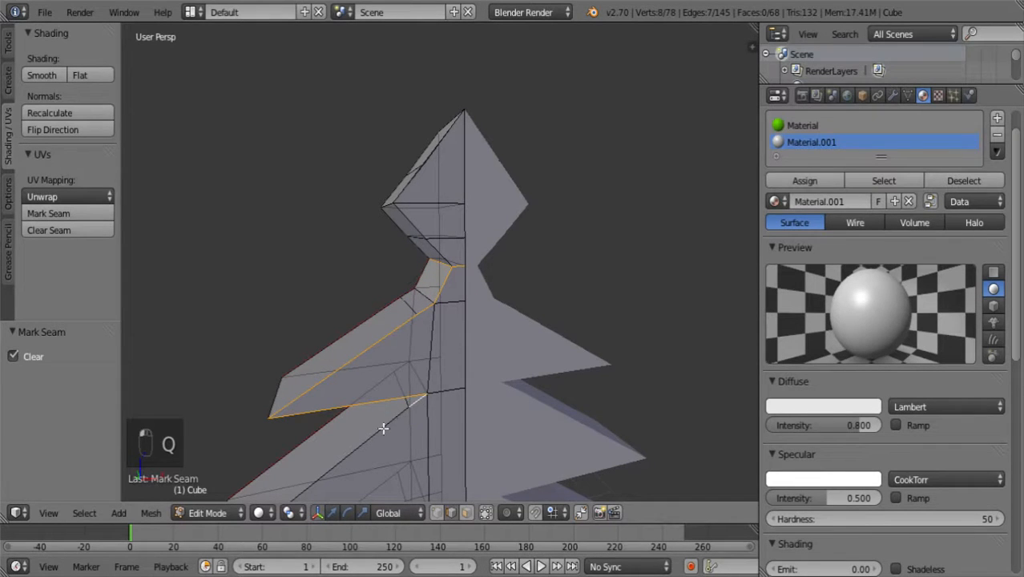
right_click(383, 429, "shift")
scroll(383, 421, "down", 7)
scroll(400, 382, "up", 2)
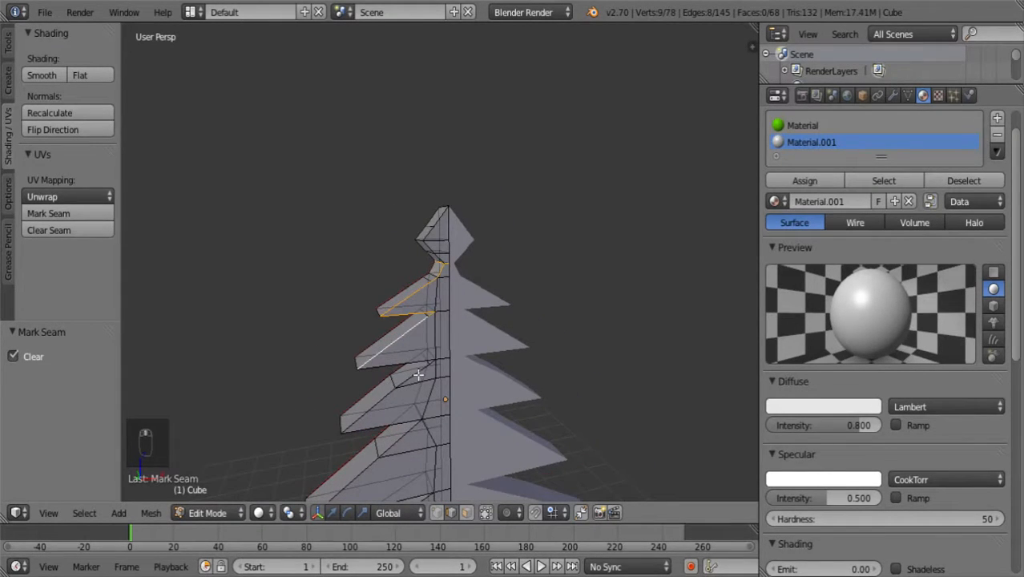
- Add the fourth fin's underside edge and the third fin's upper slope edges to the selection, undoing a mis-selection
key("f")
scroll(480, 357, "up", 3)
right_click(464, 369, "shift")
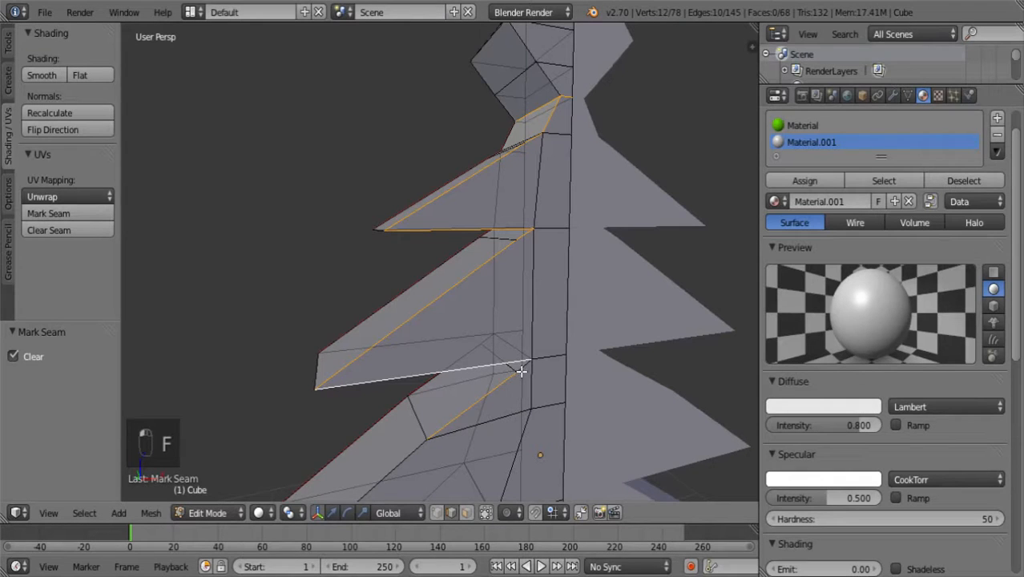
right_click(521, 401, "shift")
key("ctrl+z")
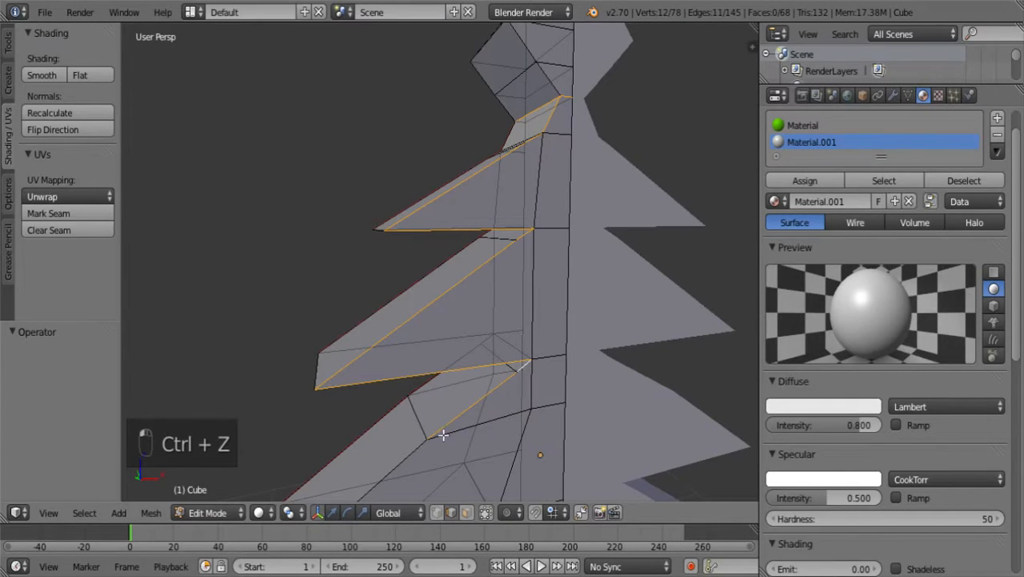
right_click(400, 461, "shift")
scroll(406, 433, "down", 5)
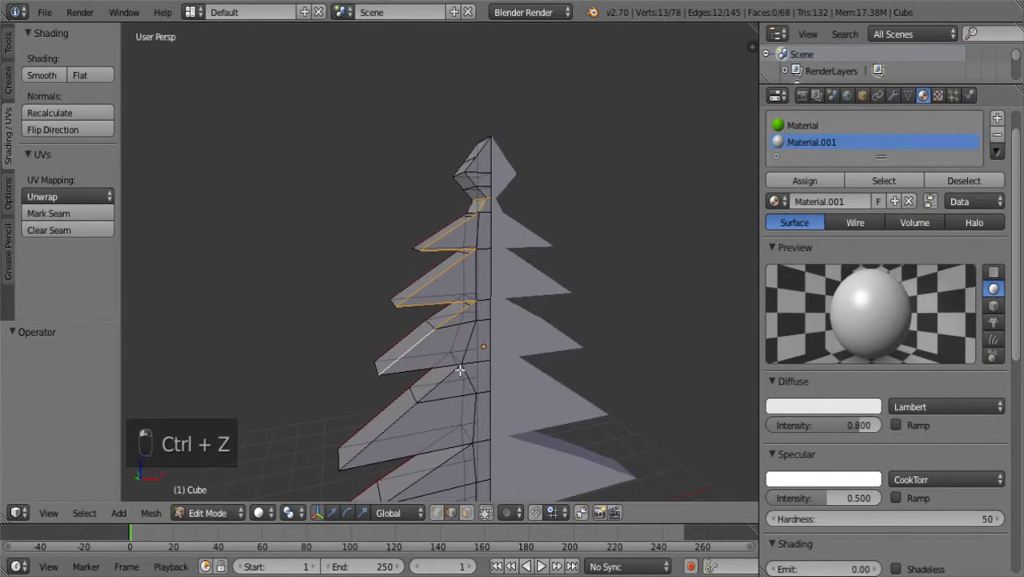
- Examine the selected fin outline, the remaining lower fins and the trunk base at different view positions
middle_click_drag(459, 369, 486, 295)
scroll(486, 296, "up", 4)
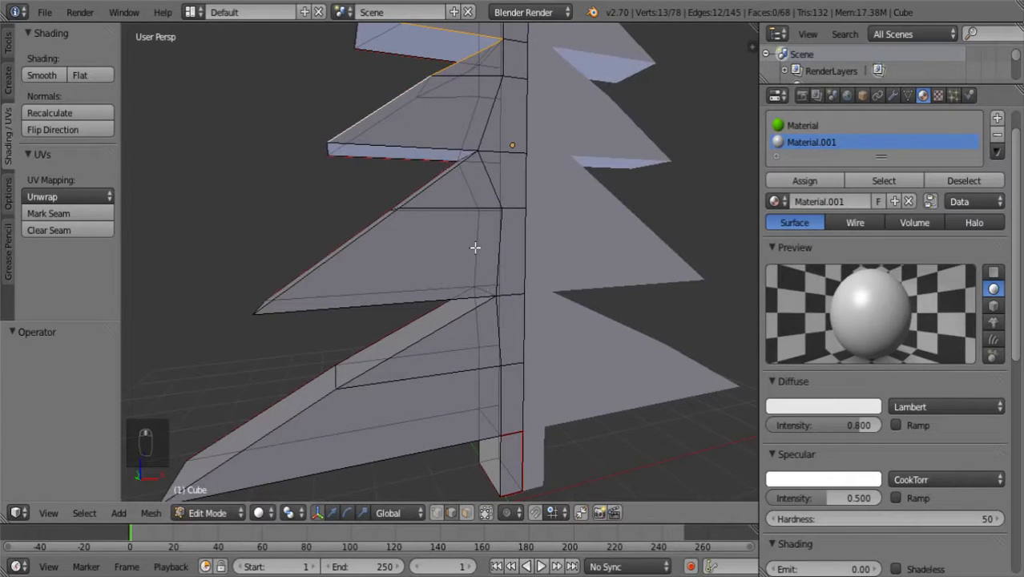
scroll(515, 279, "up", 14, "shift")
scroll(535, 283, "down", 20, "shift")
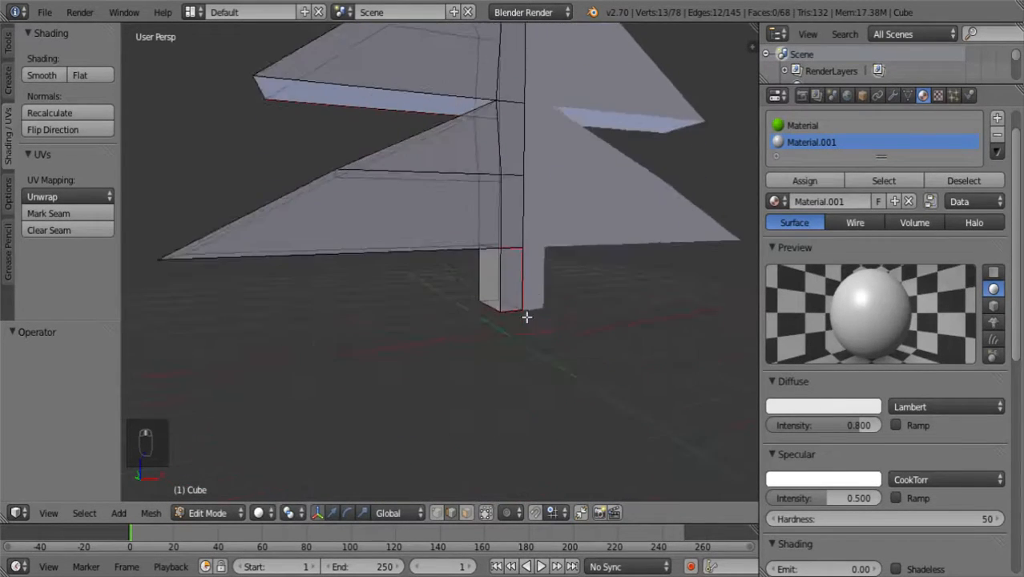
scroll(525, 328, "up", 12, "shift")
scroll(517, 335, "down", 10, "shift")
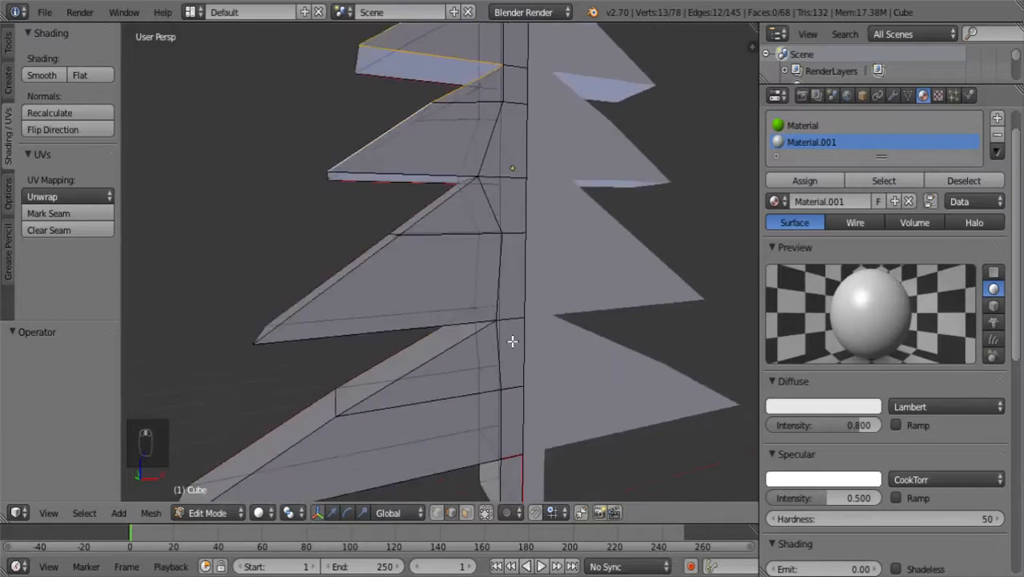
scroll(513, 341, "down", 3)
scroll(517, 342, "down", 6, "ctrl")
scroll(523, 343, "up", 14, "ctrl")
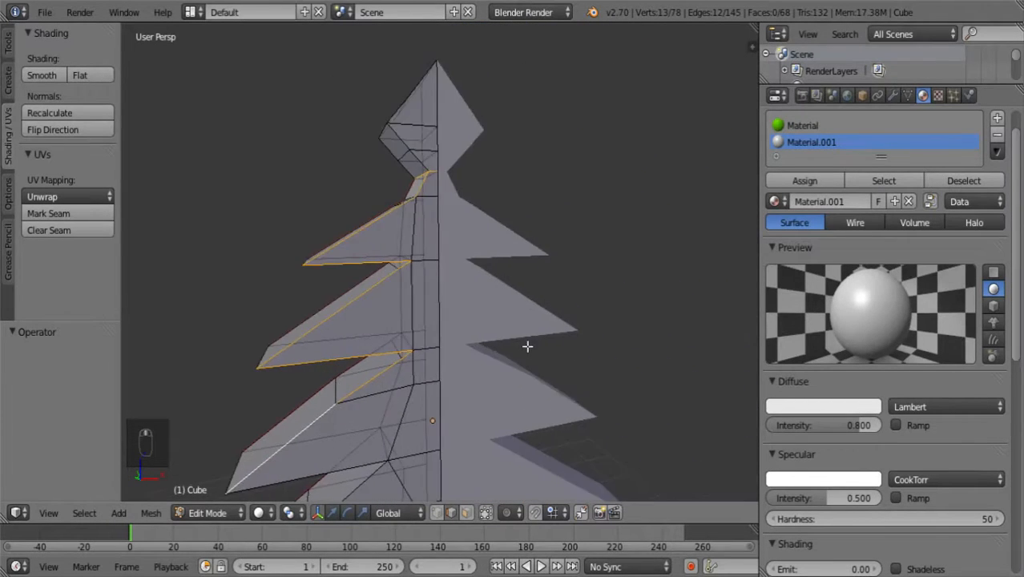
scroll(523, 343, "down", 15, "ctrl")
scroll(529, 344, "up", 6, "ctrl")
scroll(521, 352, "down", 8)
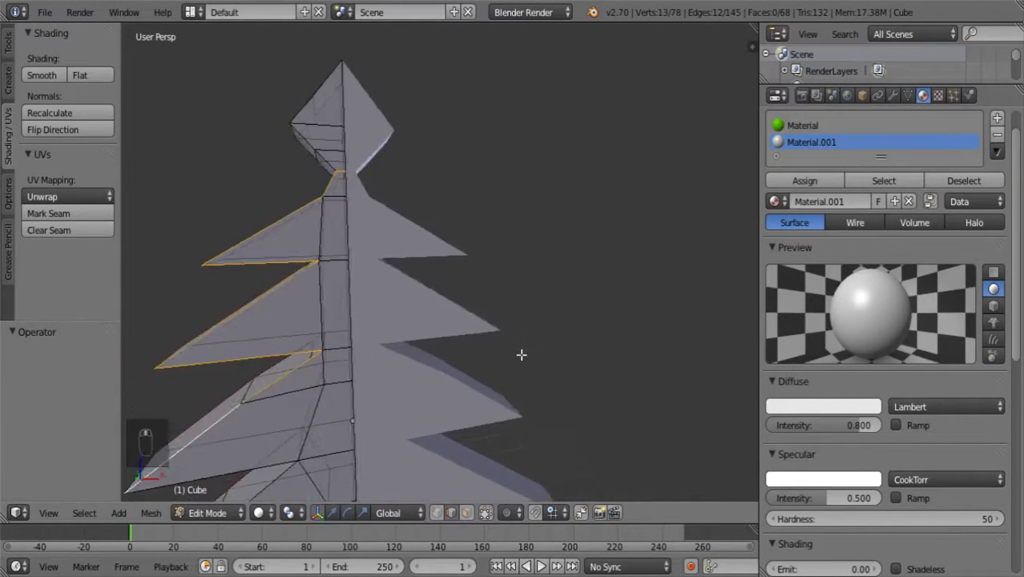
scroll(519, 335, "up", 10)
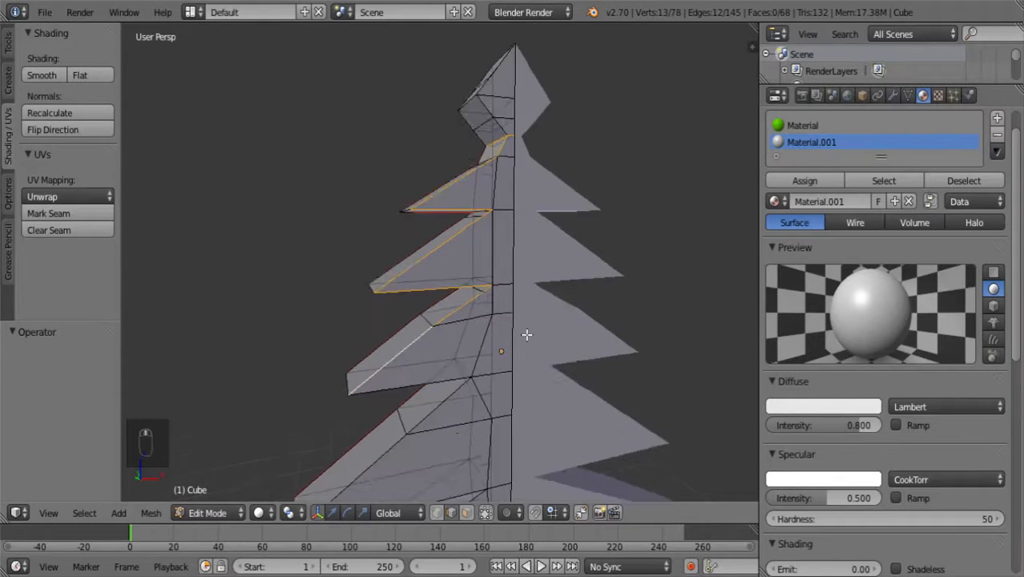
scroll(525, 246, "up", 2)
scroll(528, 217, "down", 12, "shift")
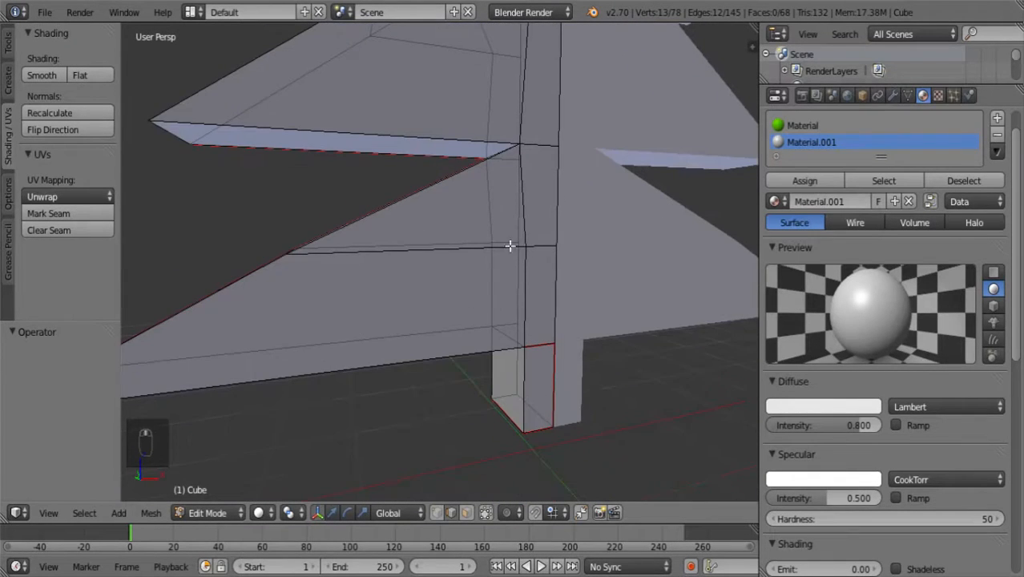
scroll(518, 344, "up", 10, "shift")
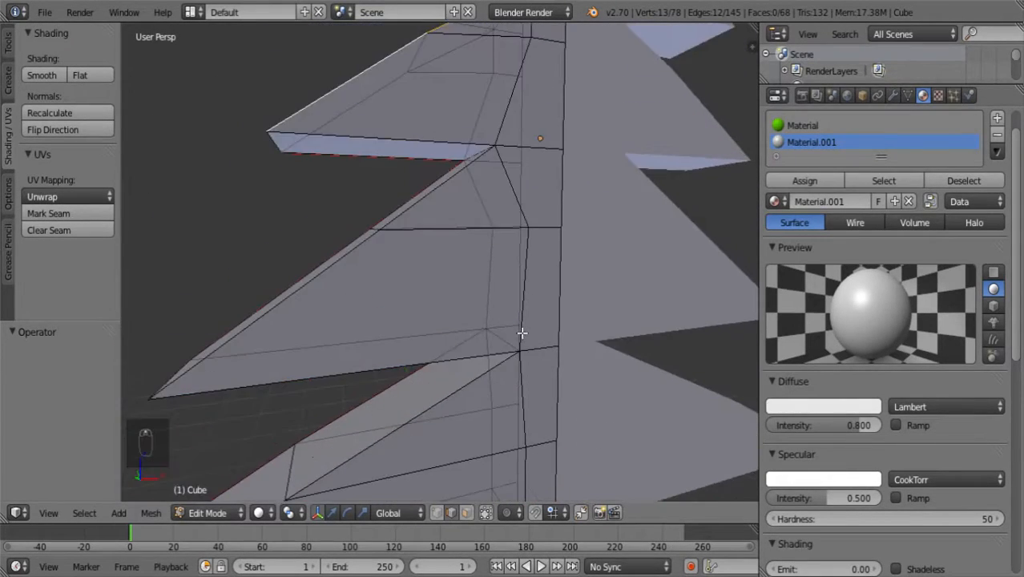
scroll(522, 332, "down", 10, "shift")
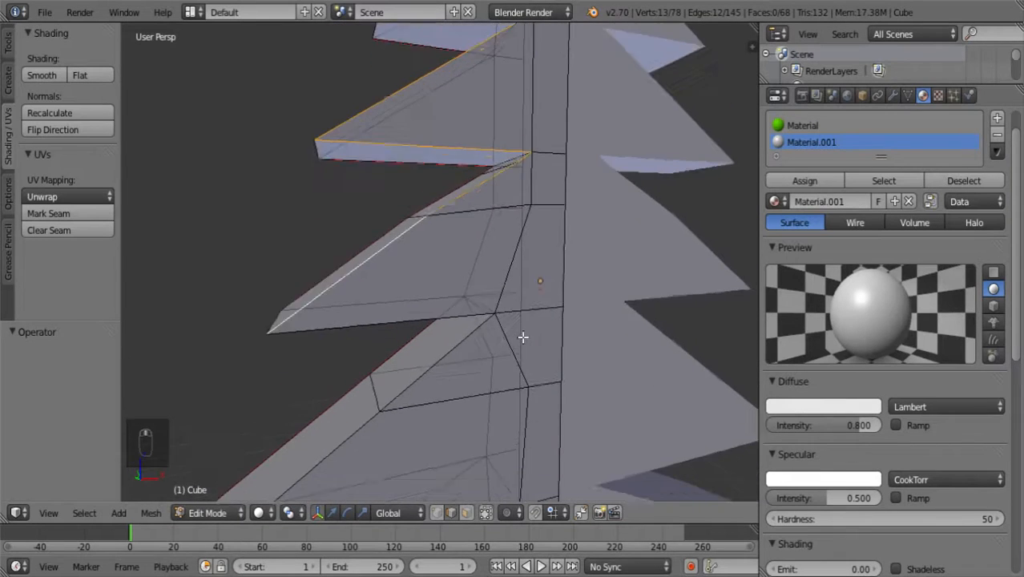
- Add the third fin's underside edge and the second fin's upper slope and underside edges to the selection
middle_click_drag(399, 305, 376, 284)
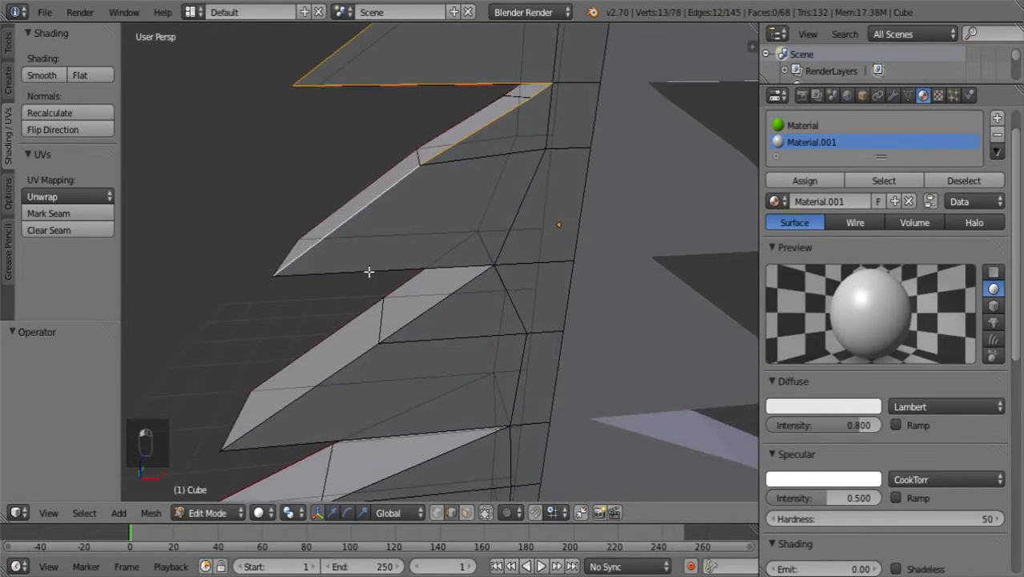
right_click(368, 272, "shift")
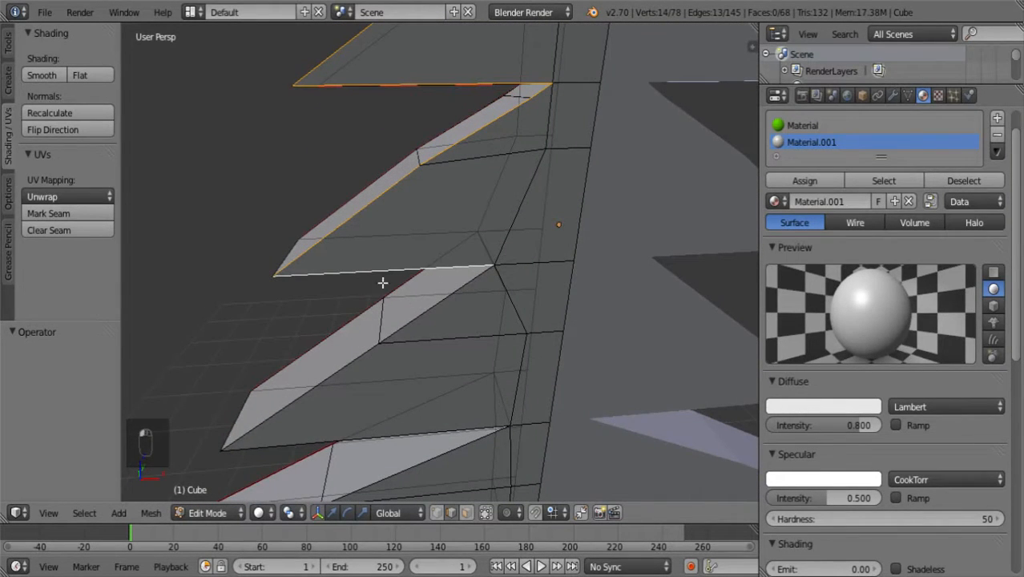
right_click(352, 365, "shift")
right_click(290, 445, "shift")
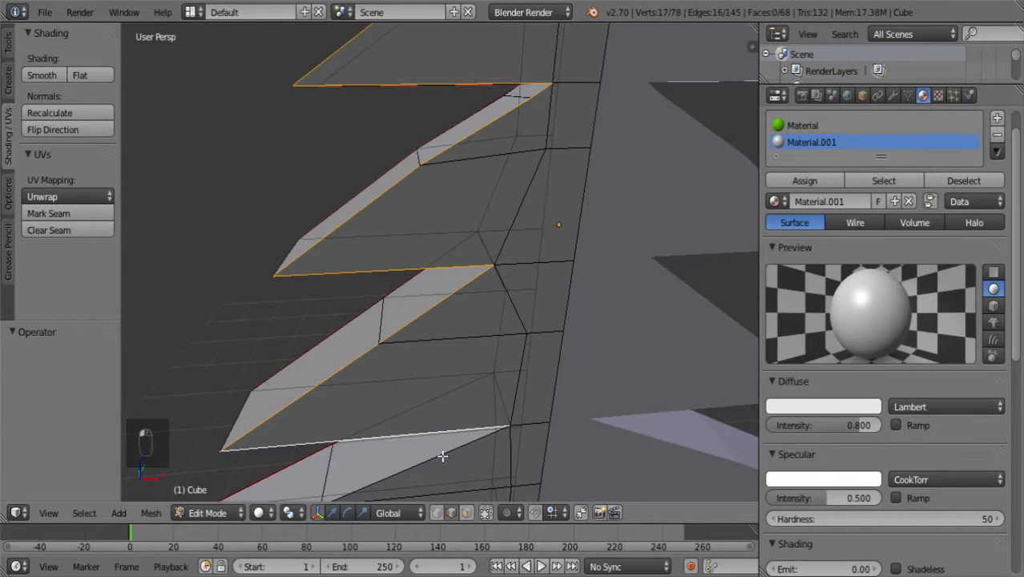
- Add the bottom fin's upper slope and underside edges to the selection and mark the selected outline as a seam
scroll(442, 456, "down", 5)
right_click(361, 396, "shift")
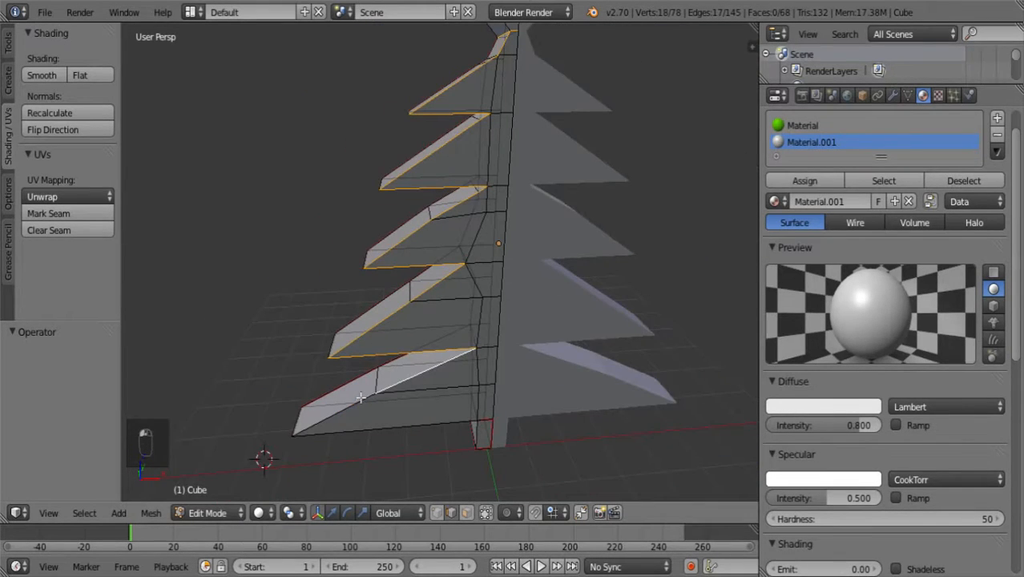
right_click(324, 419, "shift")
right_click(359, 430, "shift")
middle_click_drag(447, 474, 504, 474)
scroll(472, 367, "down", 4)
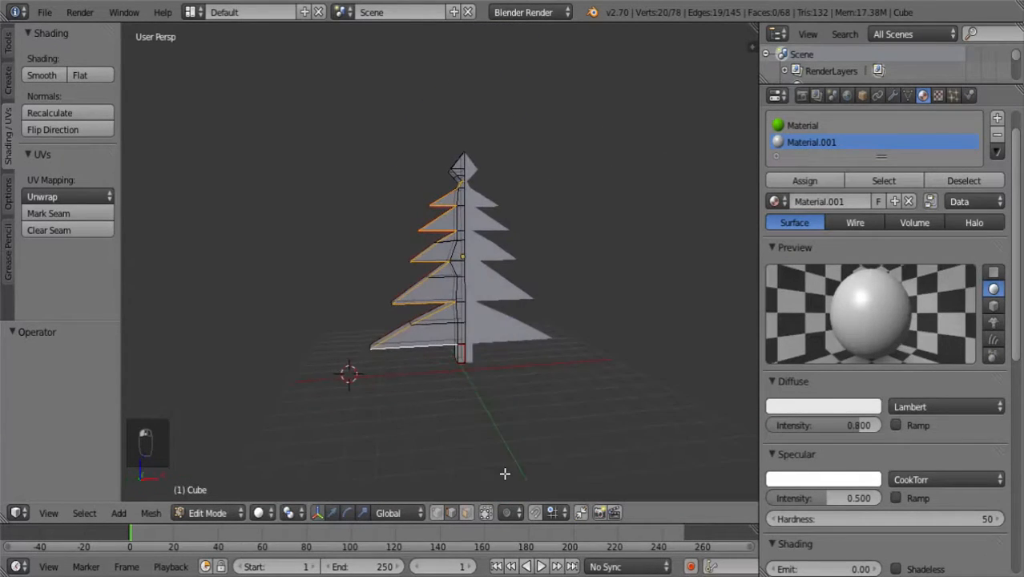
left_click(66, 220)
middle_click_drag(320, 350, 290, 331)
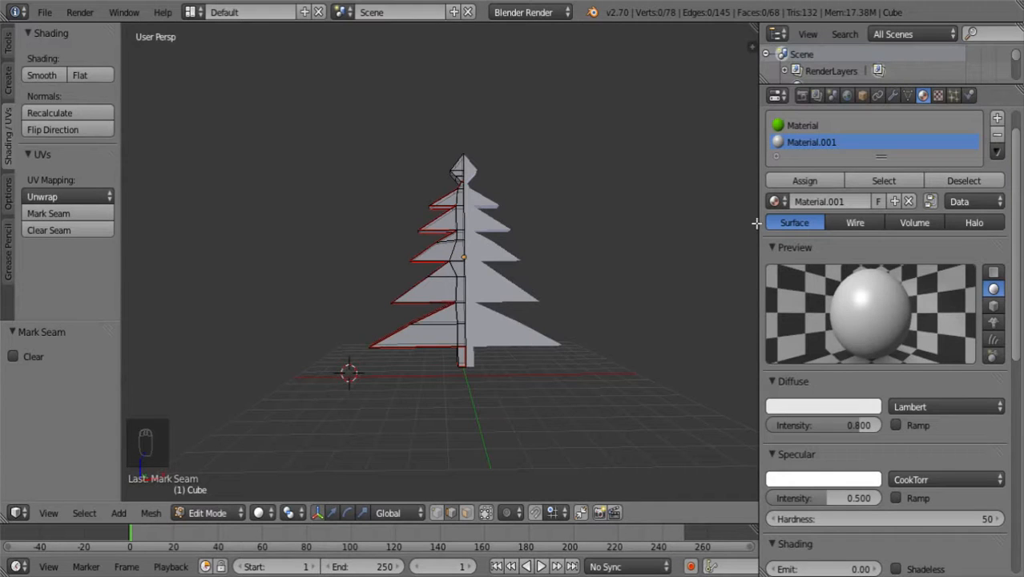
- Widen the 3D view, select the entire half-tree mesh and unwrap it
left_click_drag(756, 223, 927, 236)
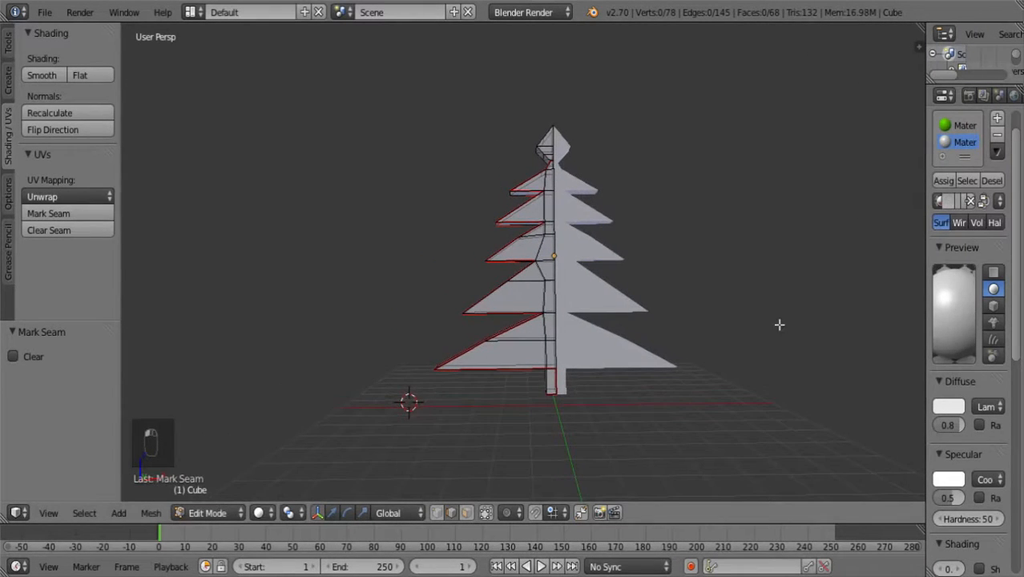
key("Tab")
key("Tab")
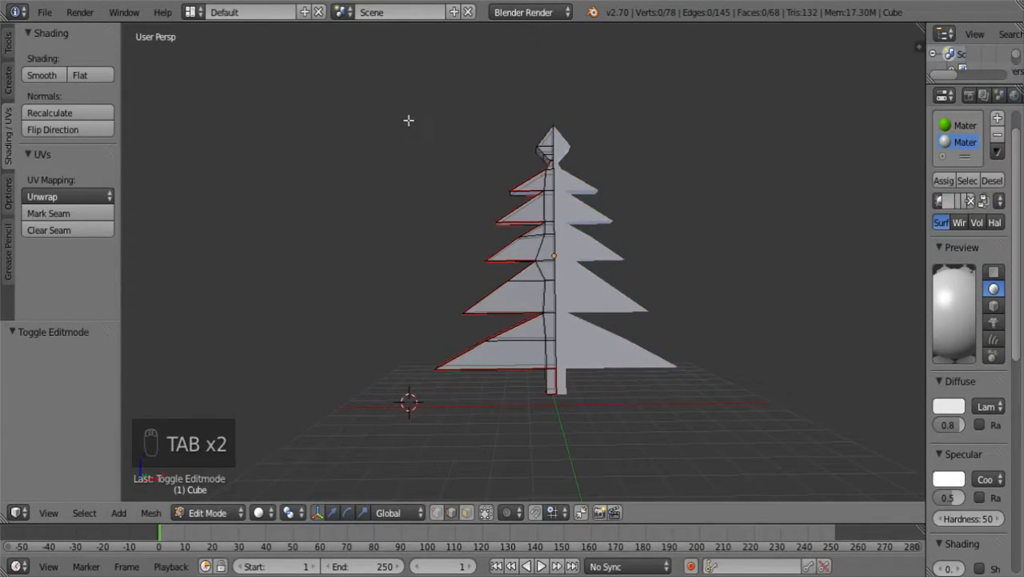
left_click_drag(362, 98, 757, 467)
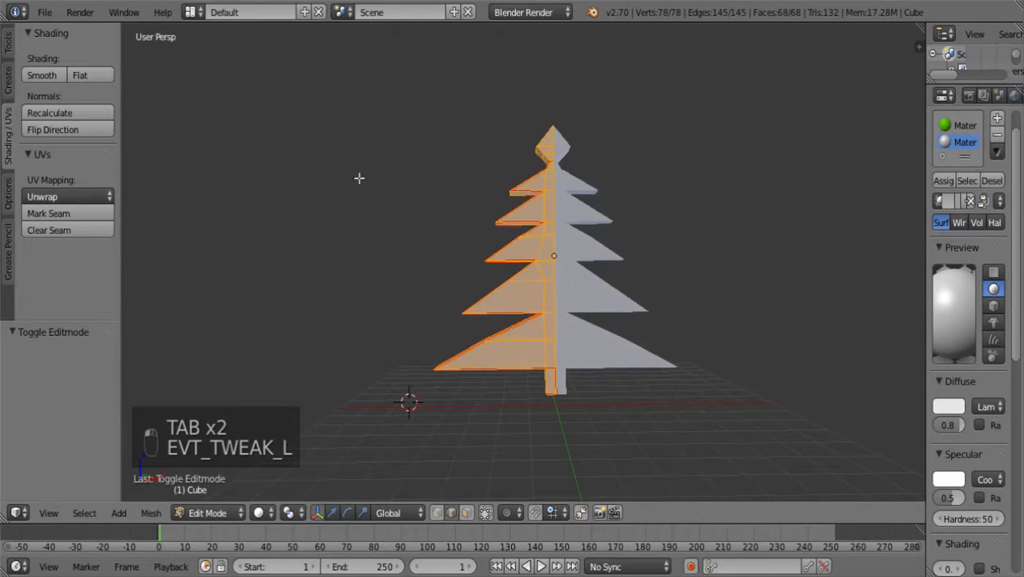
left_click(80, 196)
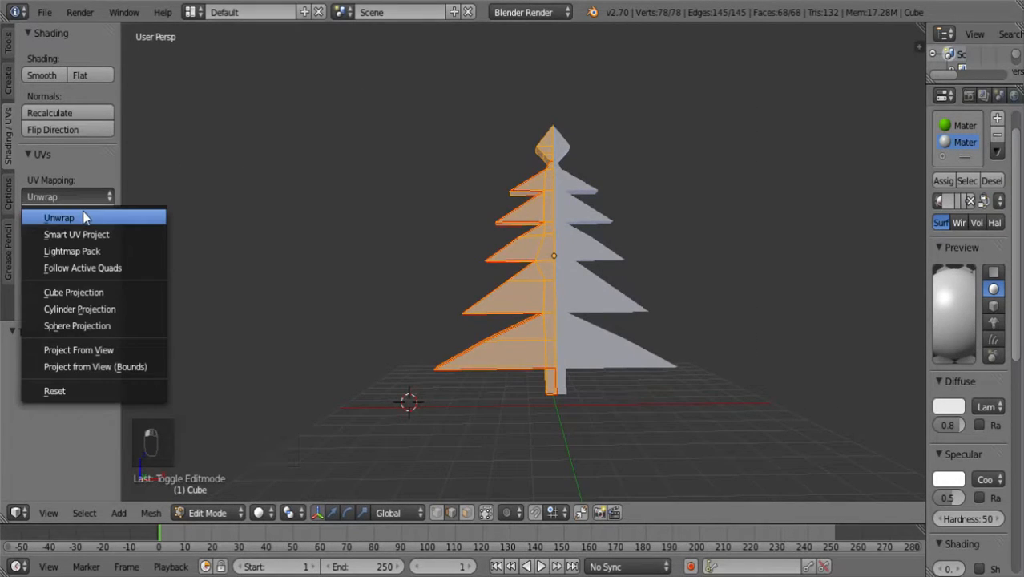
left_click(84, 216)
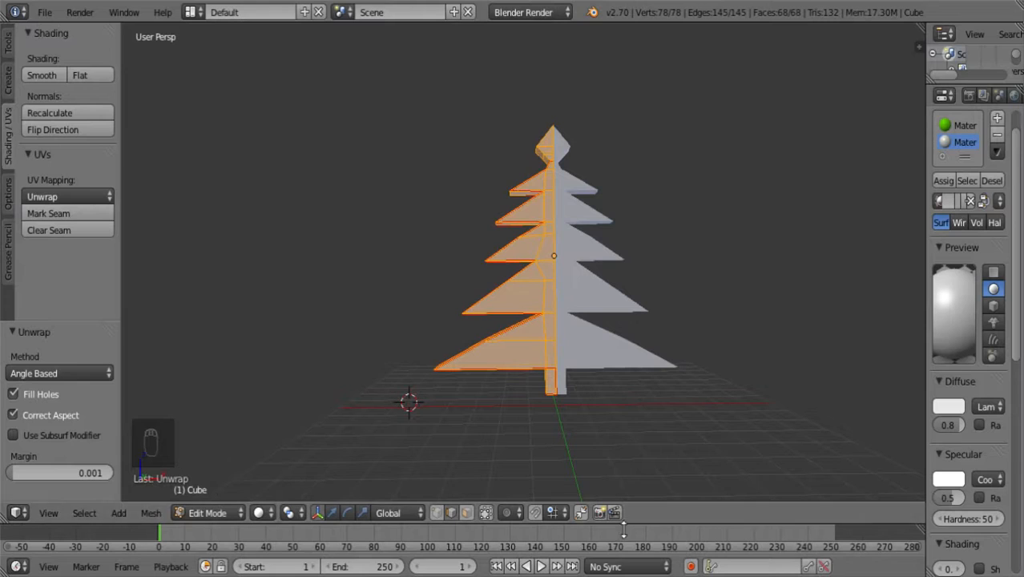
- Enlarge the timeline area beneath the 3D view and unwrap the selected mesh again
left_click_drag(647, 528, 651, 272)
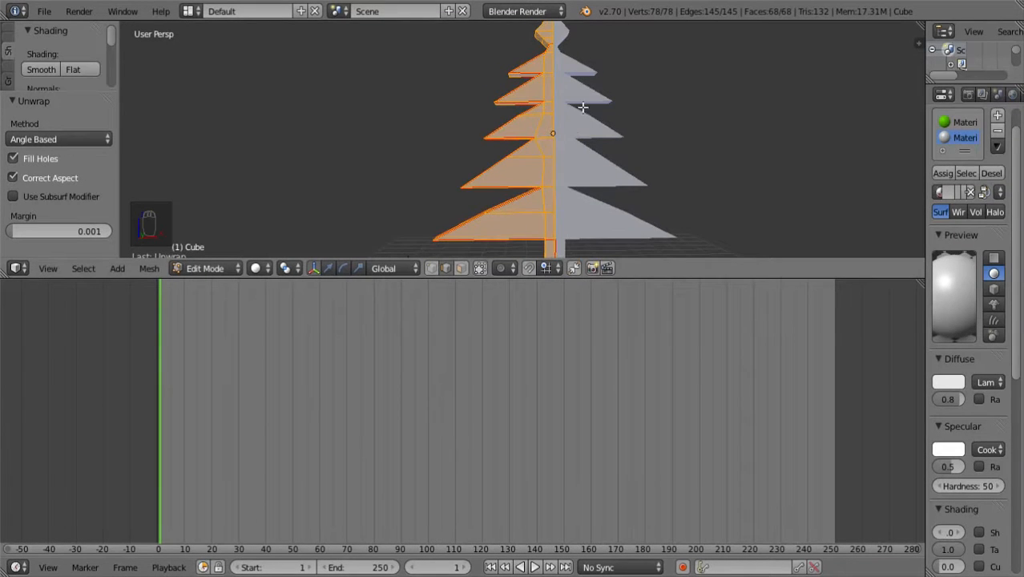
scroll(567, 108, "down", 3)
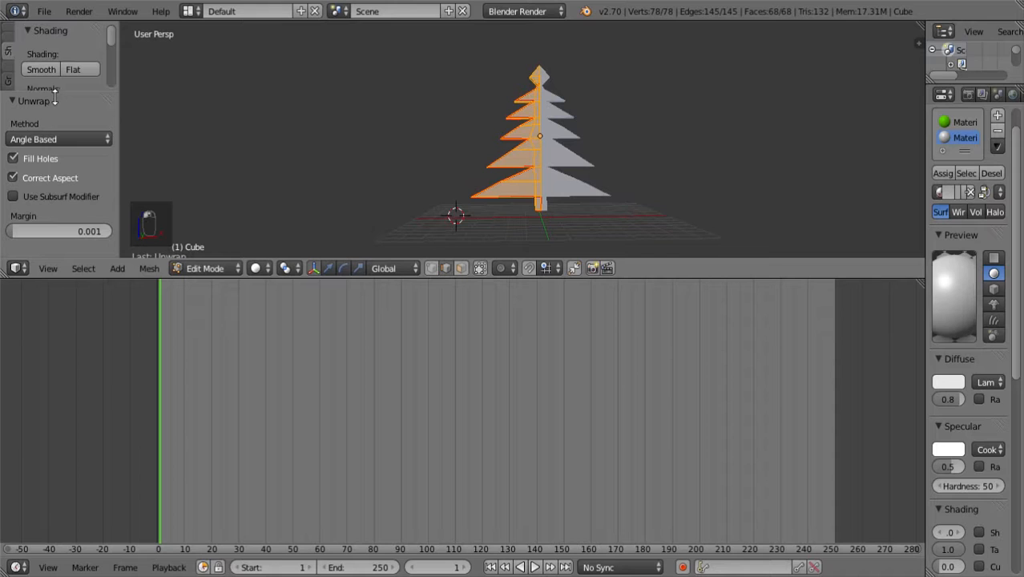
left_click_drag(54, 97, 57, 224)
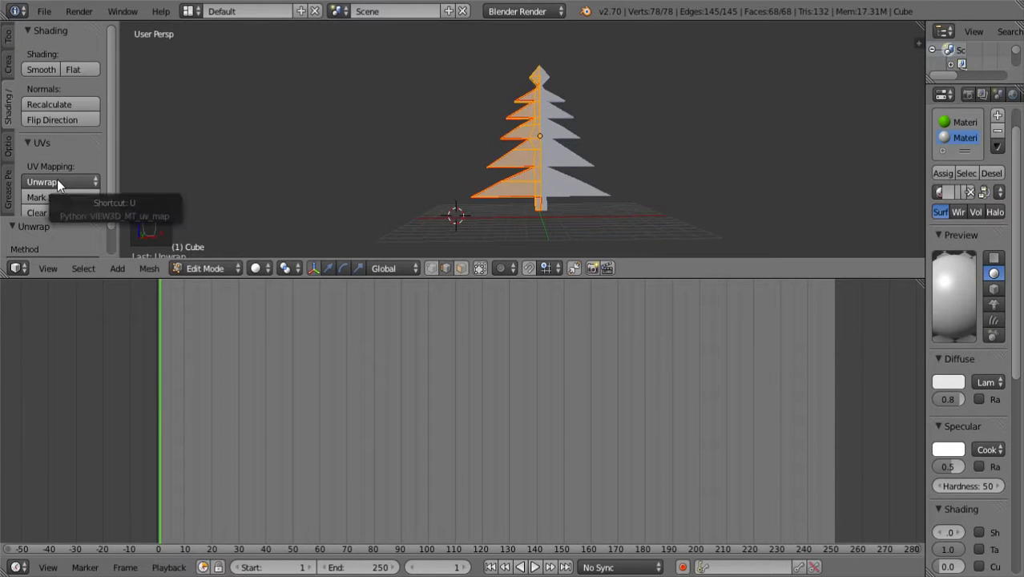
left_click(58, 181)
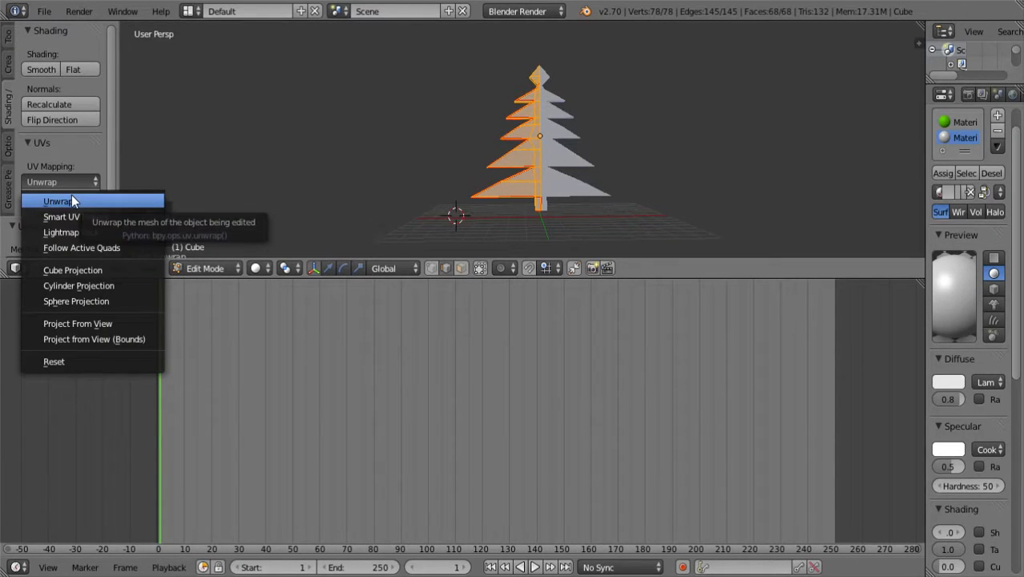
left_click(71, 198)
- Switch the enlarged timeline area to the UV/Image Editor and inspect the unwrapped layout up close
left_click(24, 565)
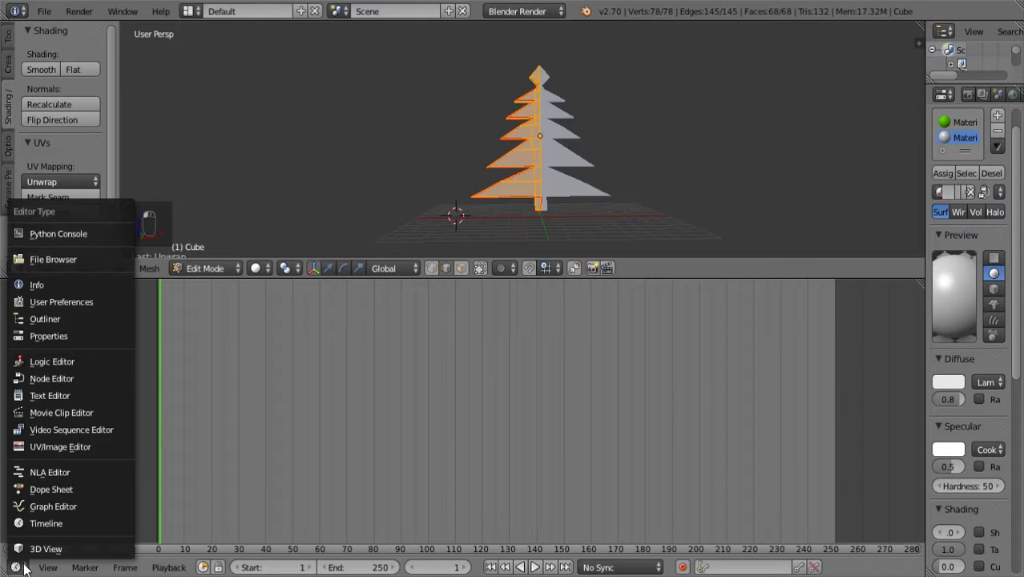
left_click(79, 448)
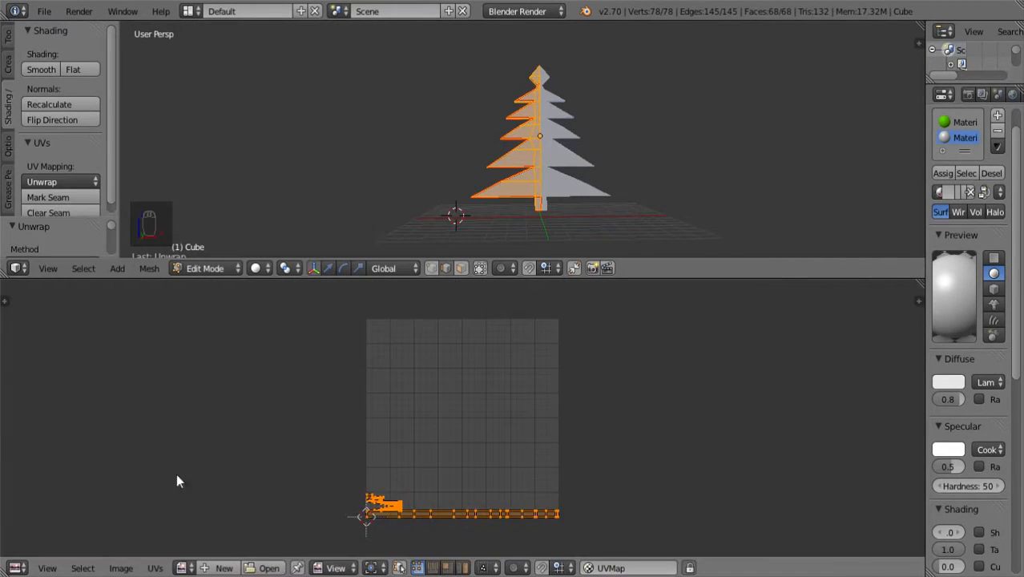
scroll(456, 520, "up", 1)
key("f")
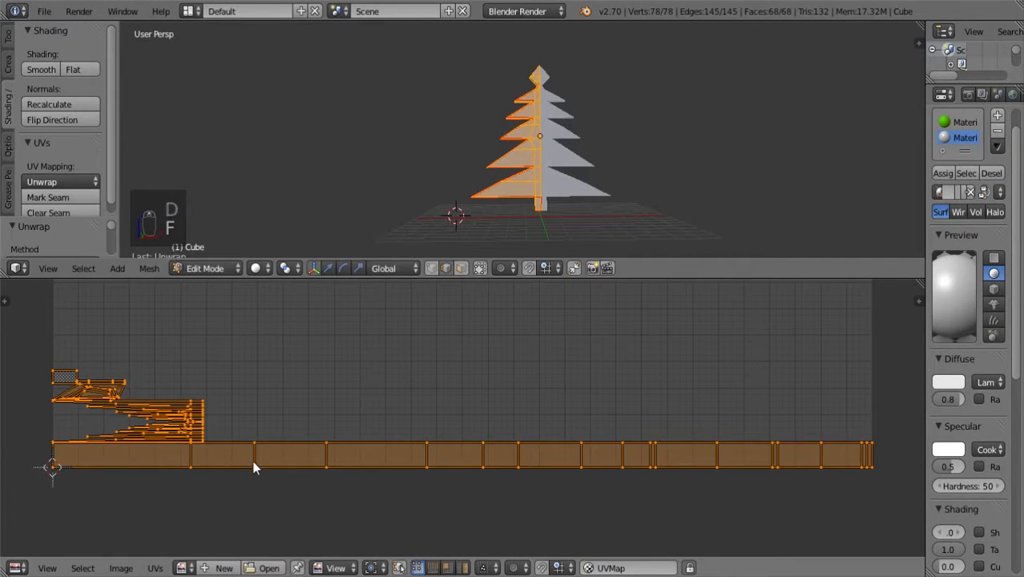
key("w")
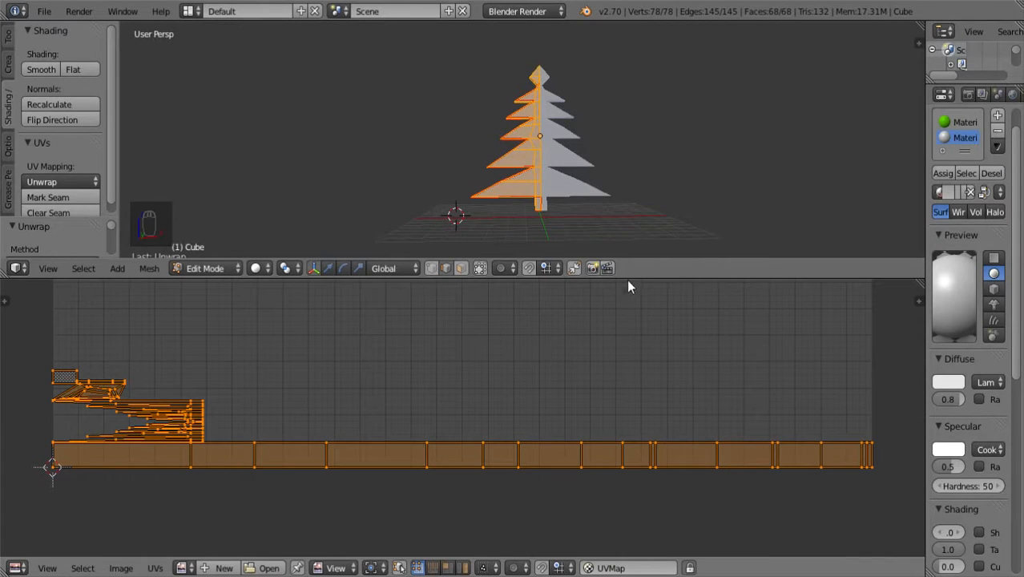
- Make the 3D view taller than the UV editor, deselect the whole mesh and inspect its seams
left_click_drag(627, 279, 612, 426)
key("a")
scroll(609, 336, "up", 8)
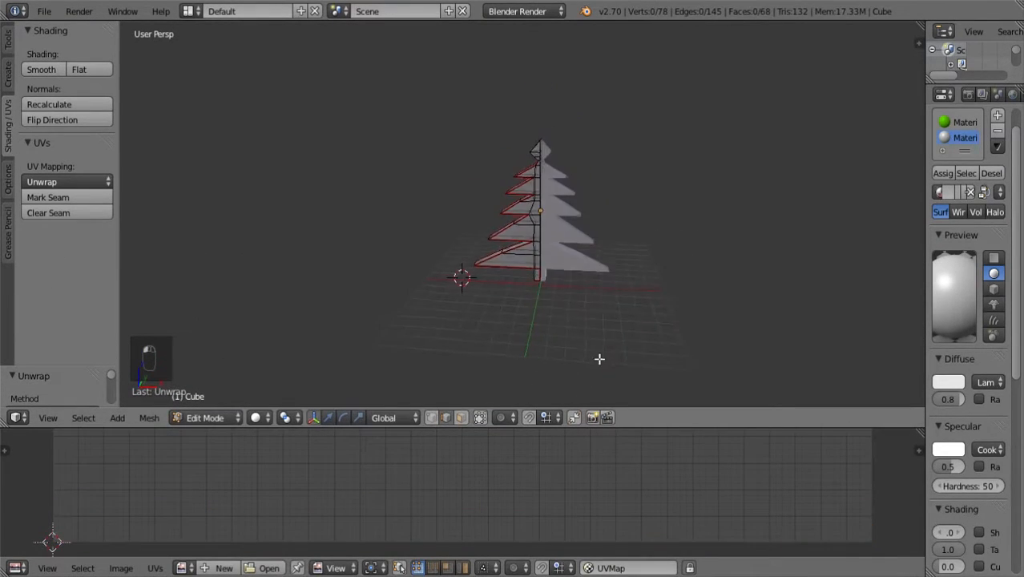
mouse_move(669, 259)
middle_mouse_down()
mouse_move(657, 222)
mouse_move(678, 258)
mouse_move(727, 274)
mouse_move(772, 236)
mouse_move(780, 210)
mouse_move(850, 216)
mouse_move(855, 239)
mouse_move(882, 254)
mouse_move(676, 261)
middle_mouse_up()
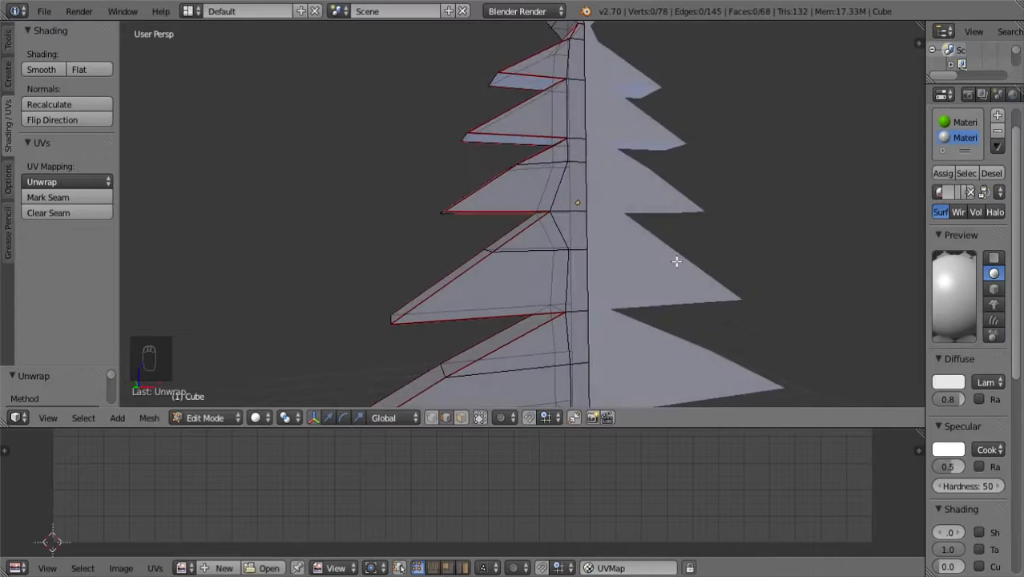
- Widen the properties area and apply the tree's Mirror modifier in Object Mode
key("Tab")
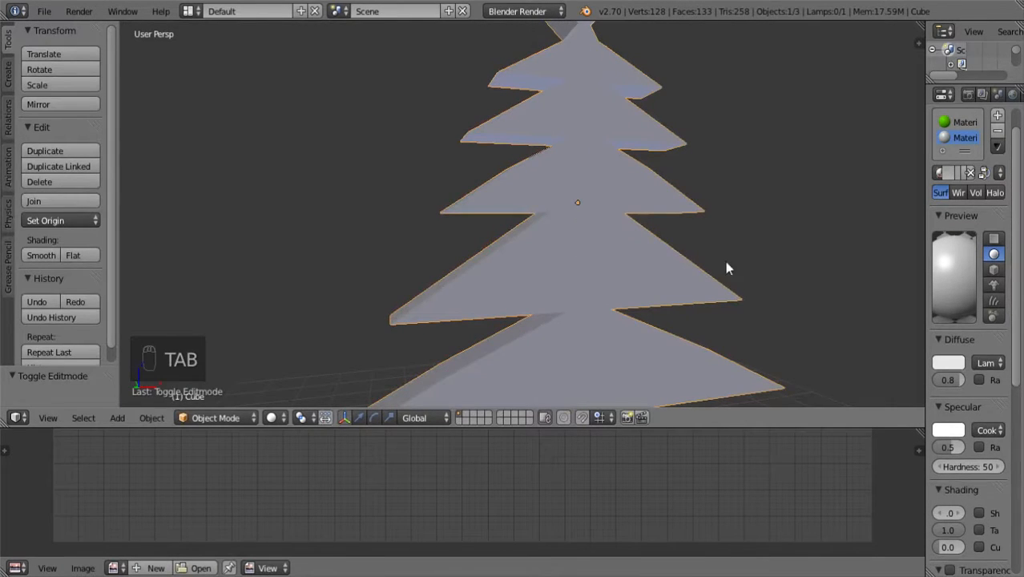
left_click_drag(921, 248, 790, 245)
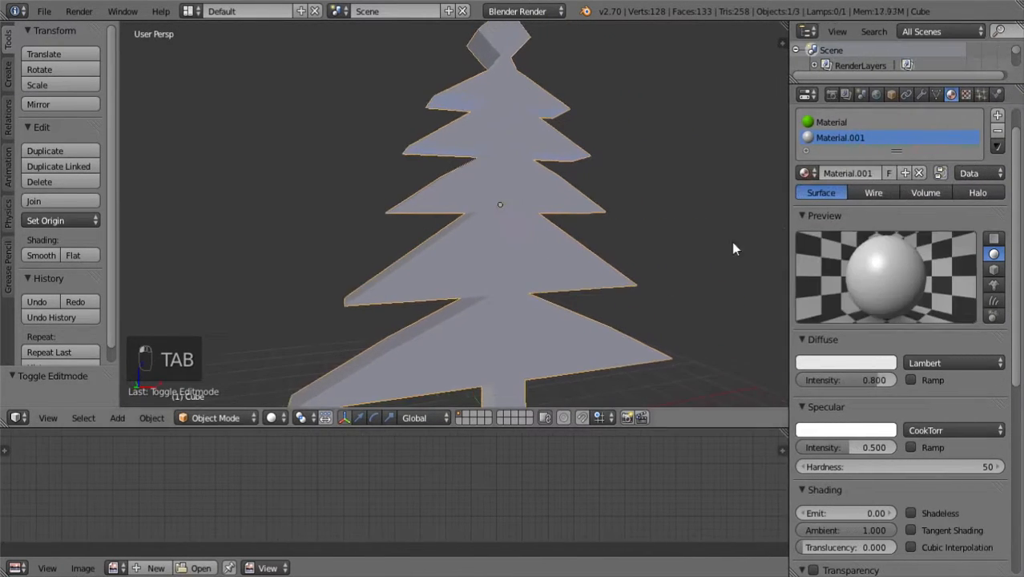
scroll(732, 242, "down", 3)
key("Tab")
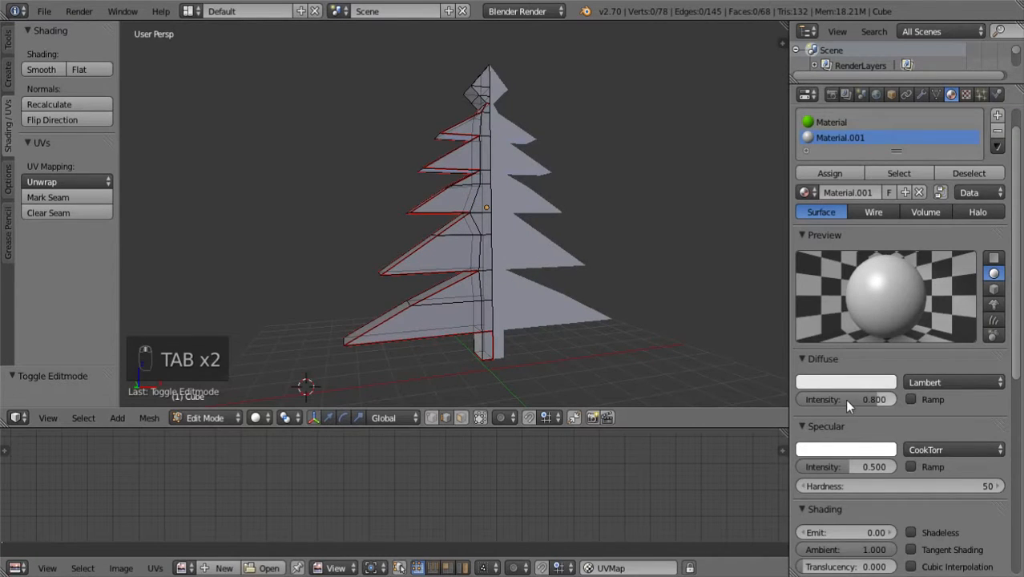
scroll(851, 407, "down", 5)
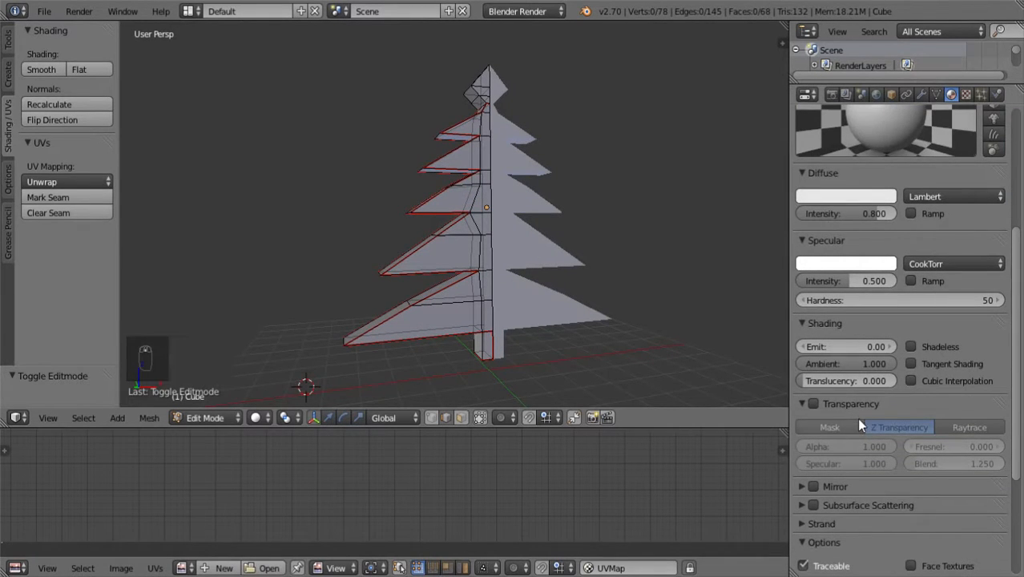
scroll(857, 418, "up", 6)
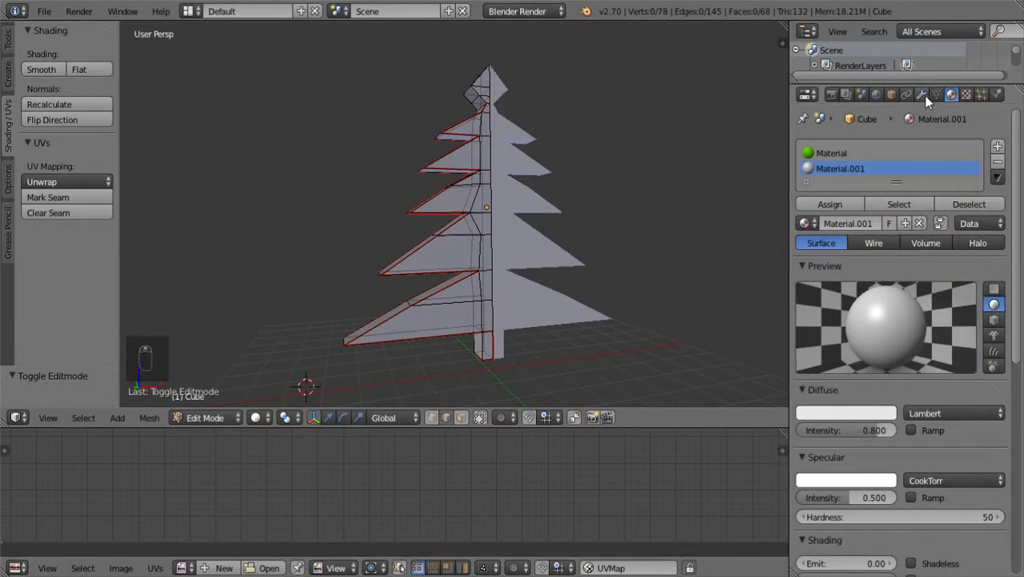
left_click(924, 95)
left_click(861, 196)
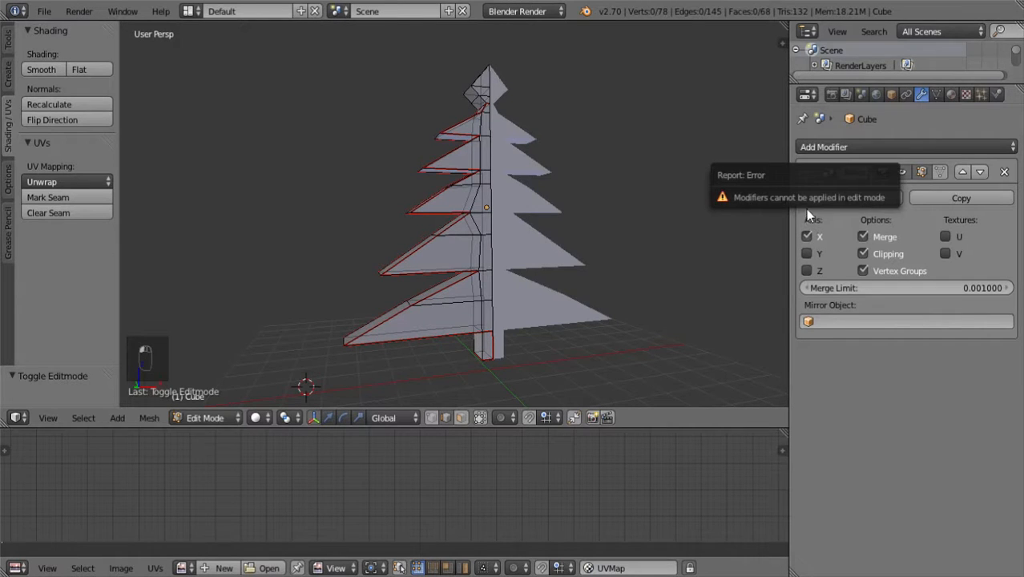
key("Tab")
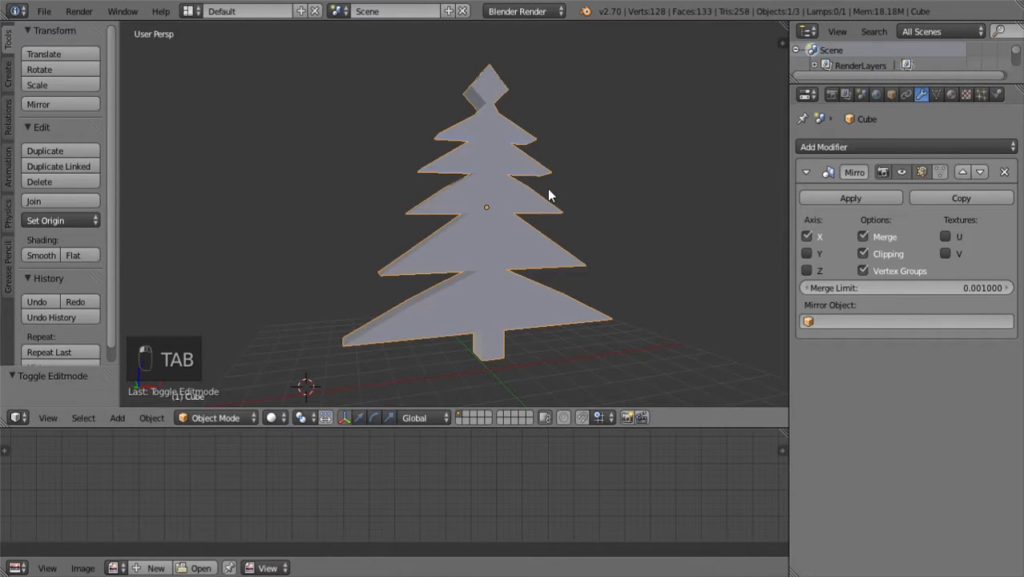
left_click(837, 200)
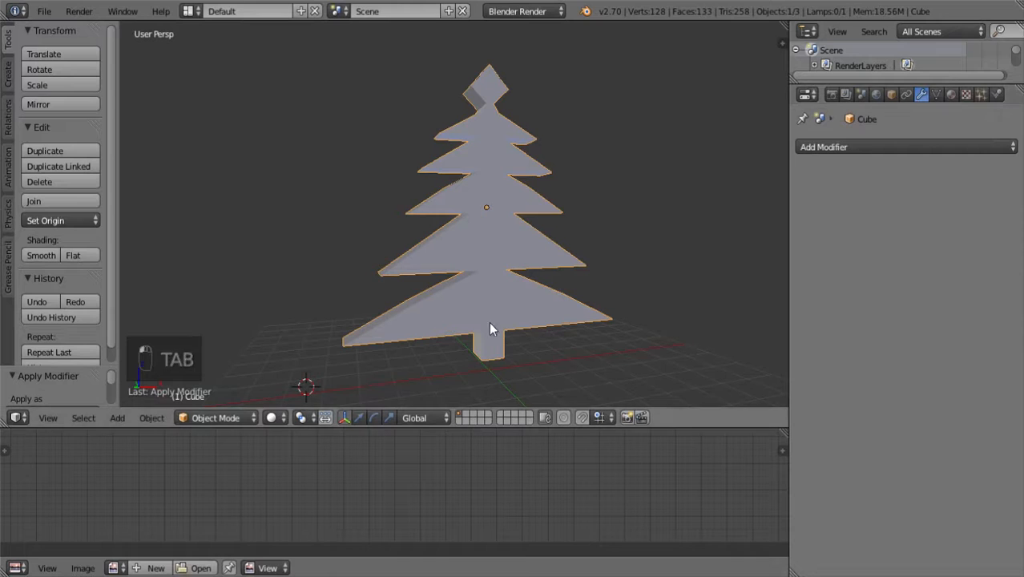
- Return to Edit Mode and examine the seams of the full tree mesh from several sides
key("Tab")
middle_click_drag(651, 296, 348, 316)
middle_click_drag(408, 343, 556, 355)
scroll(429, 370, "up", 5)
middle_click_drag(482, 102, 476, 48)
scroll(516, 294, "down", 2)
middle_click_drag(567, 324, 419, 363)
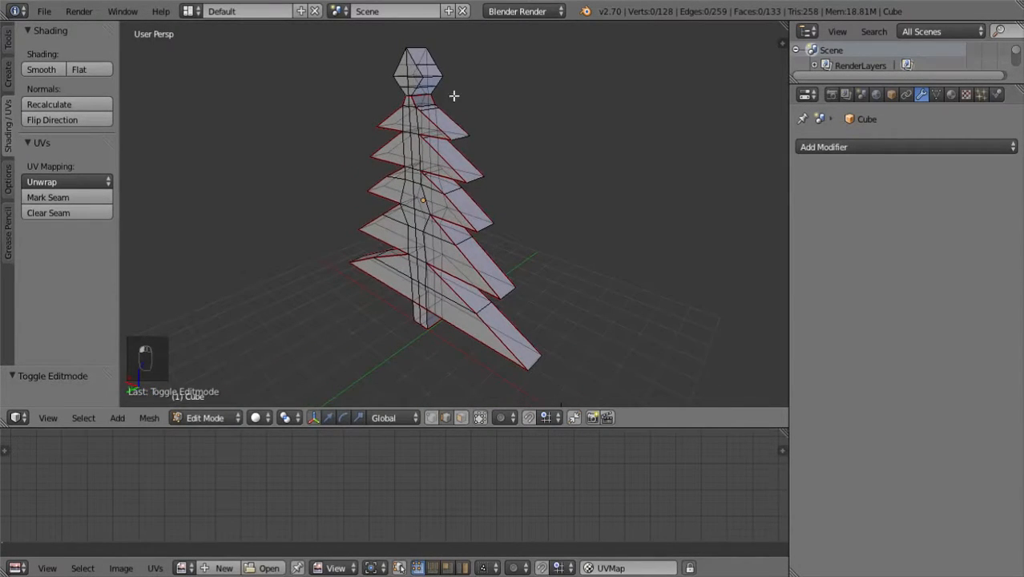
- Select the outer edges around one face of the top ornament, going down one side and up the other
scroll(516, 182, "down", 6)
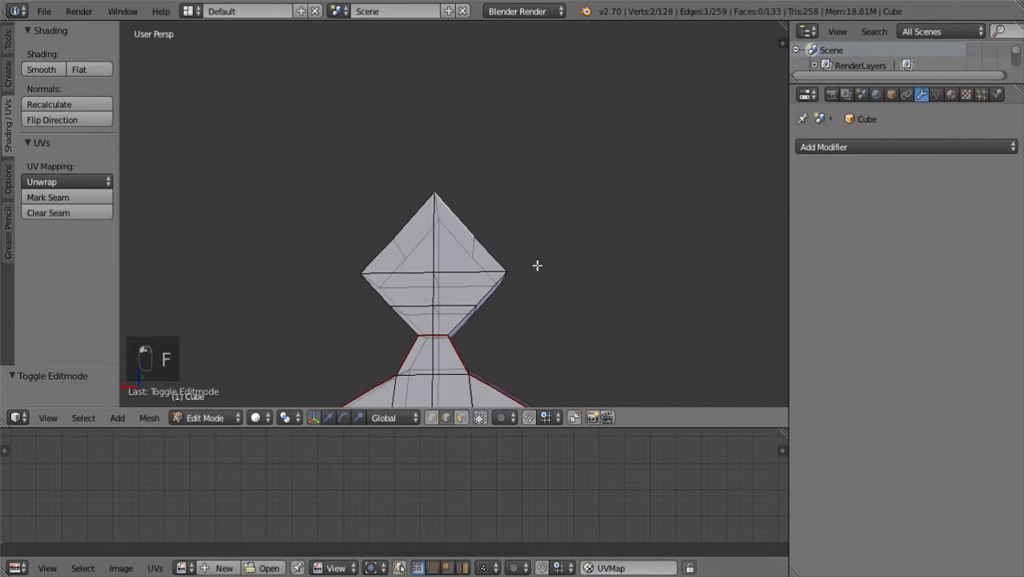
right_click(494, 258, "shift")
middle_click_drag(513, 298, 495, 297)
right_click(484, 282, "shift")
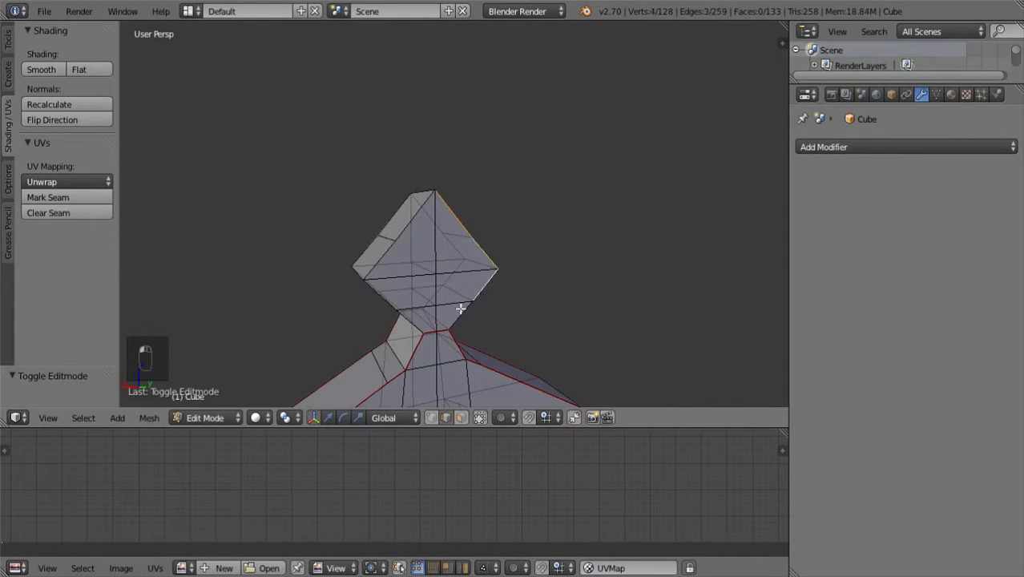
right_click(453, 312, "shift")
middle_click_drag(482, 333, 395, 339)
right_click(417, 314, "shift")
right_click(391, 282, "shift")
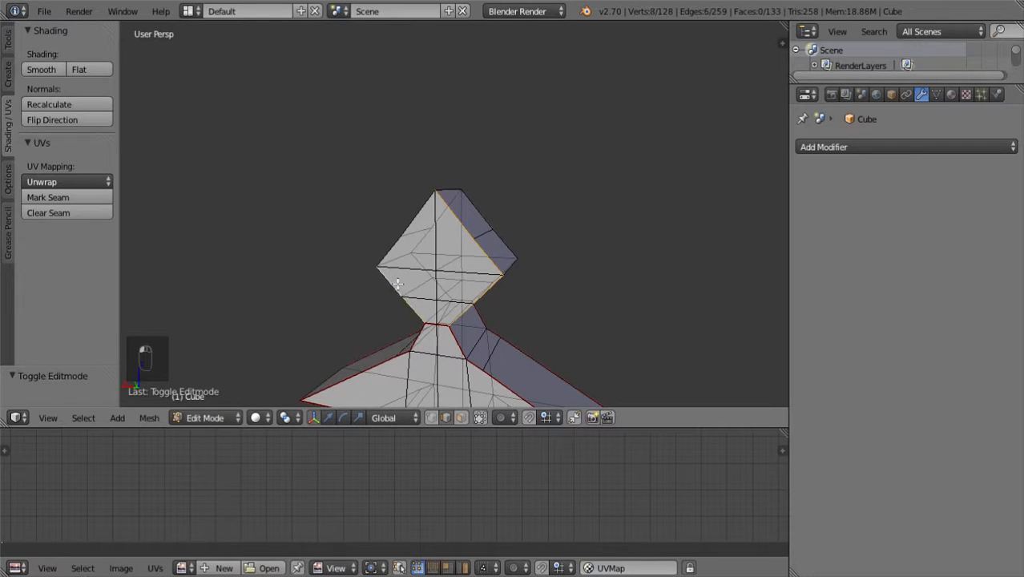
right_click(396, 244, "shift")
- Add the outer edges around the ornament's opposite face to the selection, undoing the stray edge pick
middle_click_drag(411, 221, 517, 210)
right_click(454, 276, "shift")
right_click(532, 206, "shift")
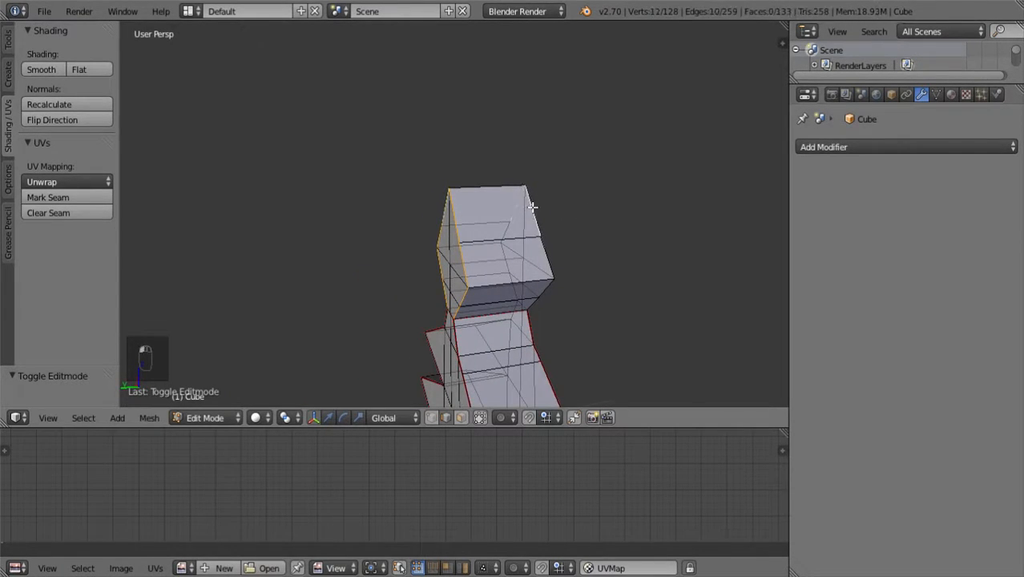
right_click(497, 235, "shift")
key("ctrl+z")
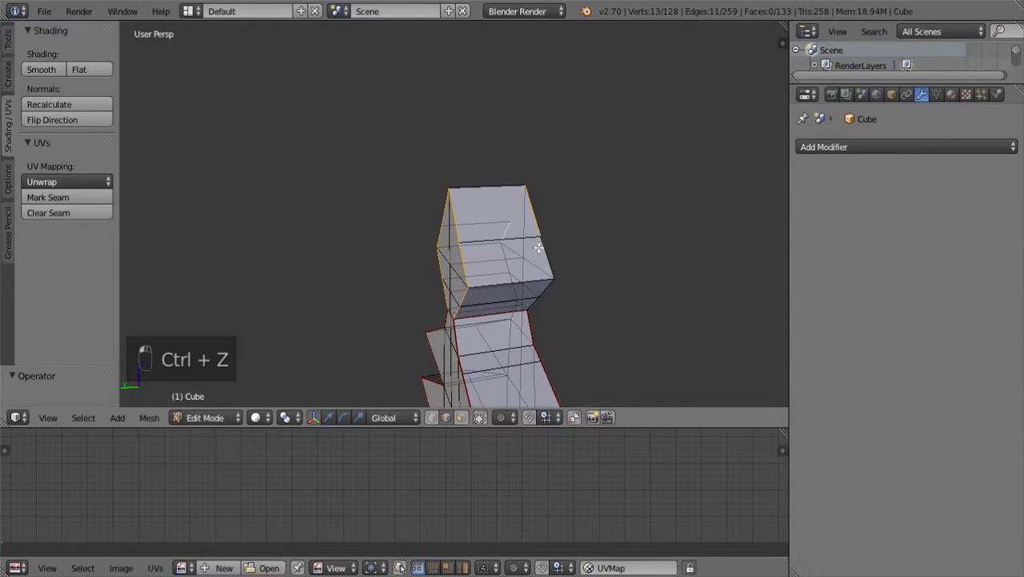
middle_click_drag(555, 265, 365, 297)
right_click(563, 295, "shift")
right_click(553, 314, "shift")
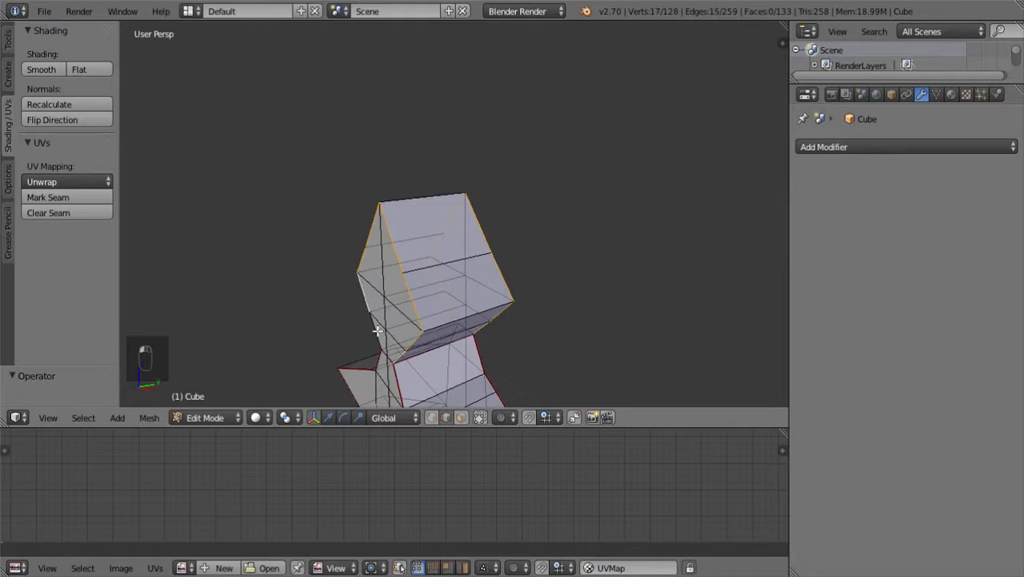
right_click(376, 330, "shift")
middle_click_drag(343, 343, 425, 309)
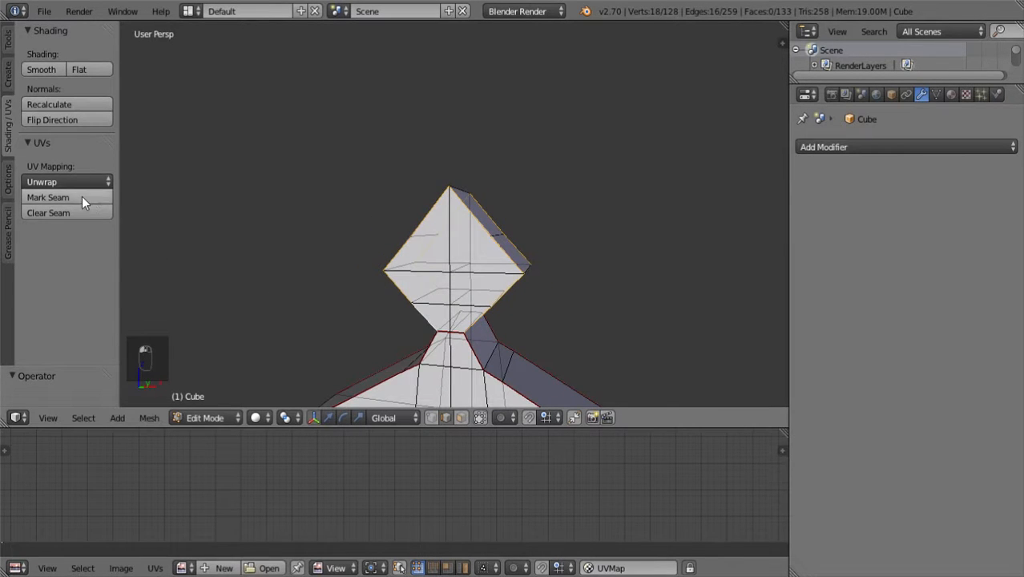
- Mark the selected ornament edges as seams and deselect the whole mesh
left_click(48, 198)
key("a")
middle_click_drag(256, 284, 334, 284)
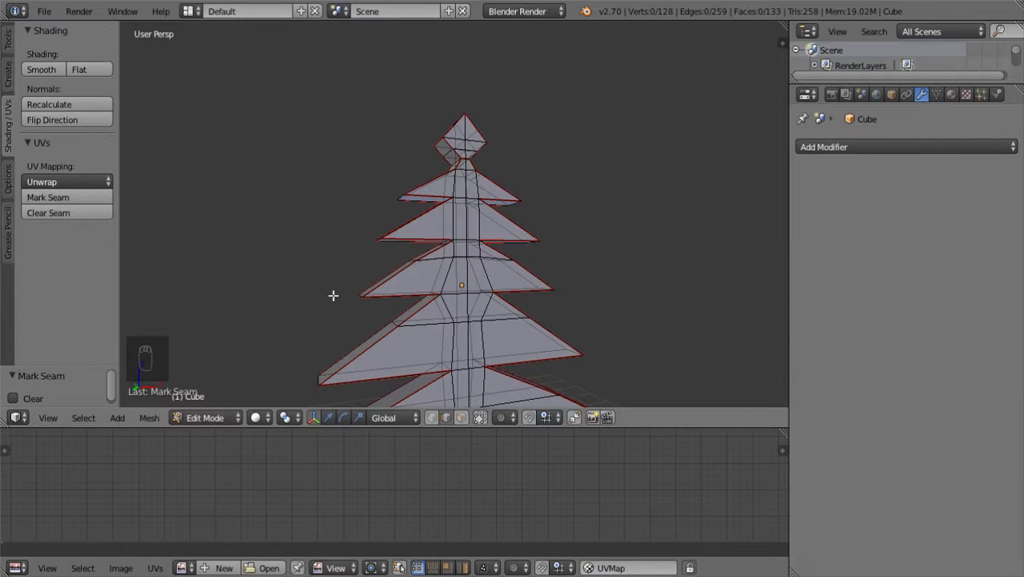
- Box-select the entire tree mesh and unwrap it along the marked seams
middle_click_drag(609, 239, 603, 294)
scroll(585, 254, "down", 7)
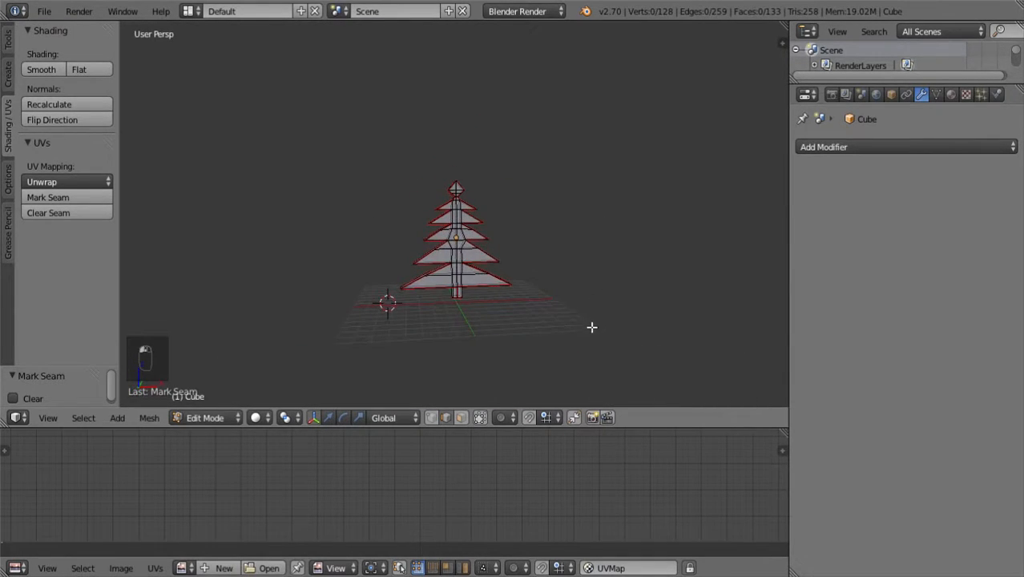
key("b")
left_click_drag(579, 327, 361, 125)
mouse_move(590, 279)
middle_mouse_down()
mouse_move(185, 306)
mouse_move(215, 321)
middle_mouse_up()
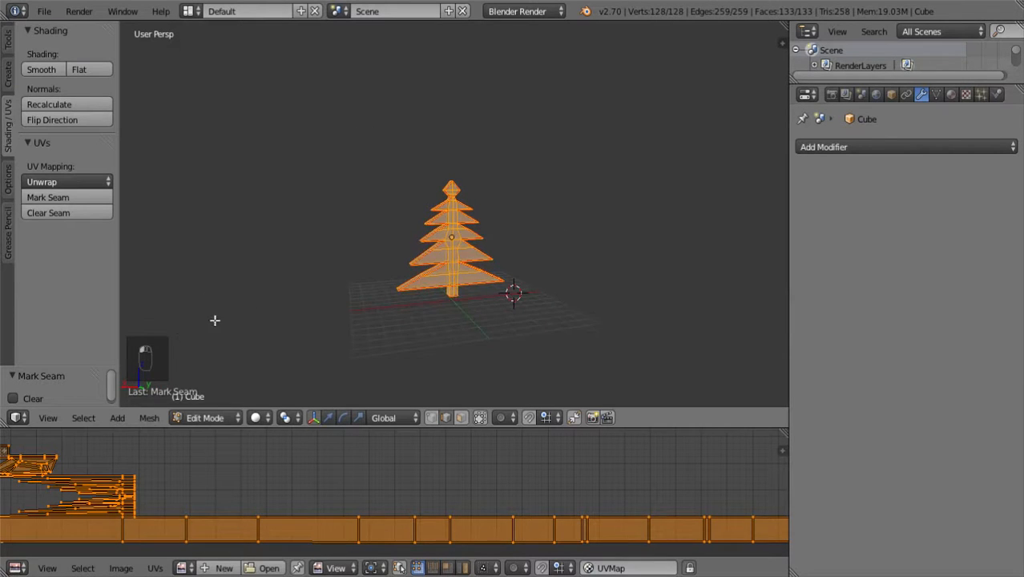
left_click(87, 183)
left_click(90, 199)
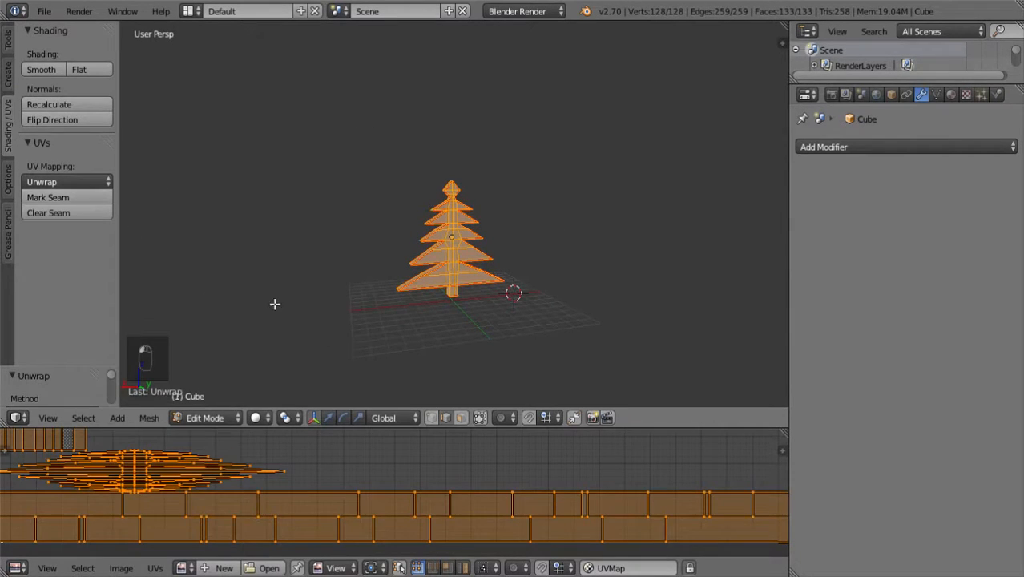
- Reveal the UV editor's tool shelf, narrow it to its tabs, and enlarge the UV editor to nearly half the window height
left_click_drag(638, 425, 651, 167)
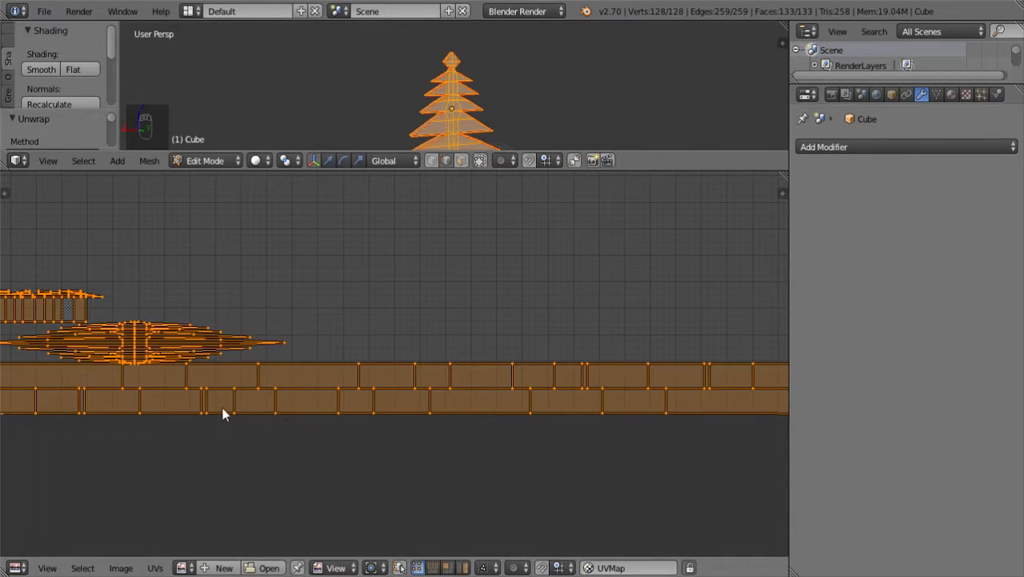
left_click(6, 194)
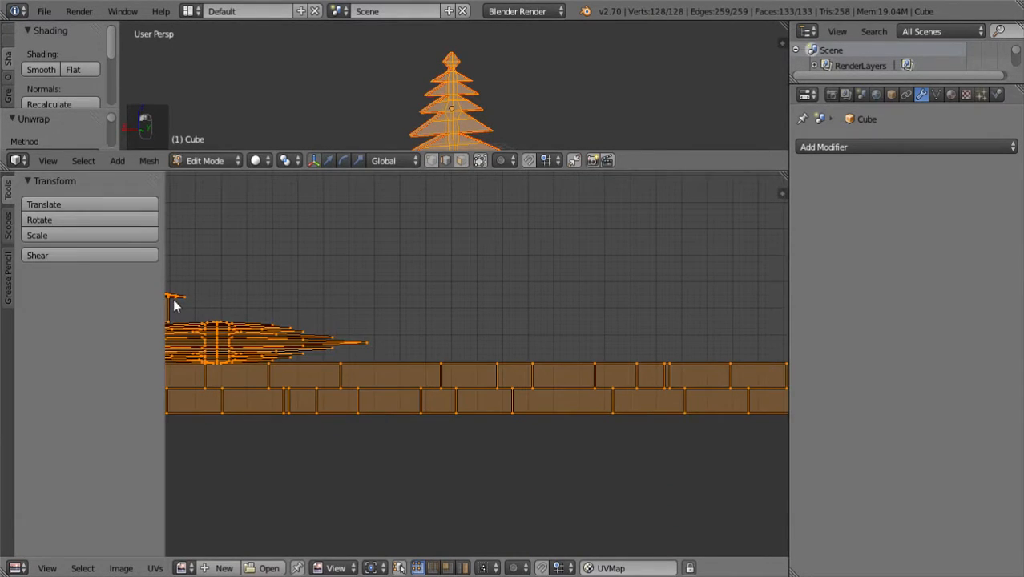
left_click_drag(166, 284, 19, 281)
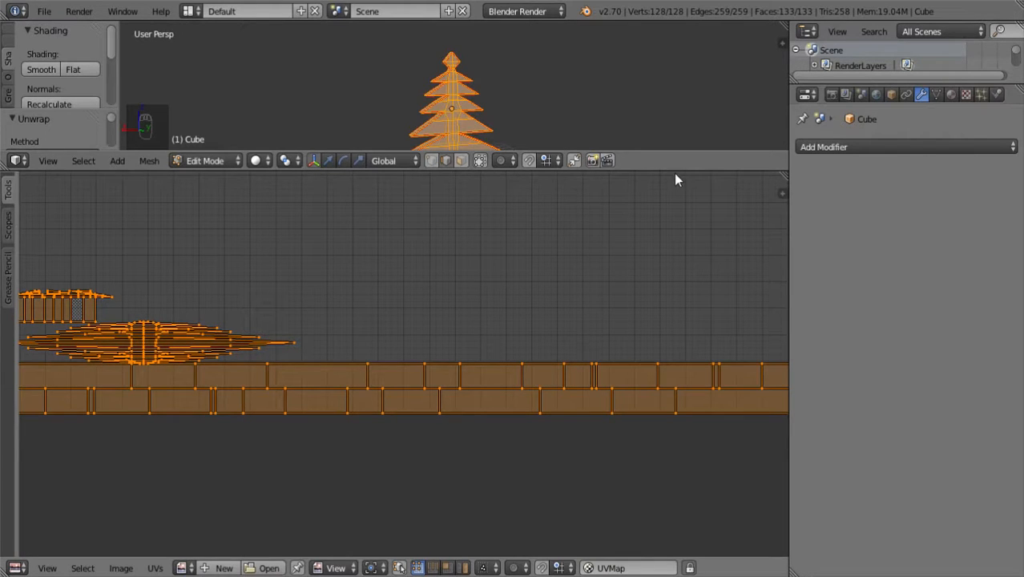
left_click_drag(674, 173, 653, 344)
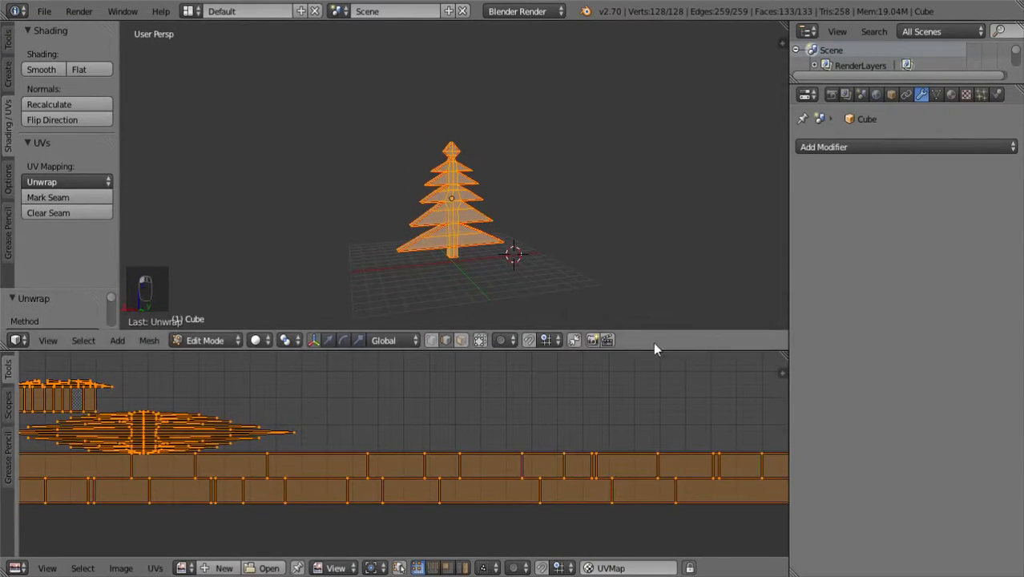
- Turn on synchronised selection between the UV editor and the mesh, and toggle Edit Mode off and on again
left_click(399, 567)
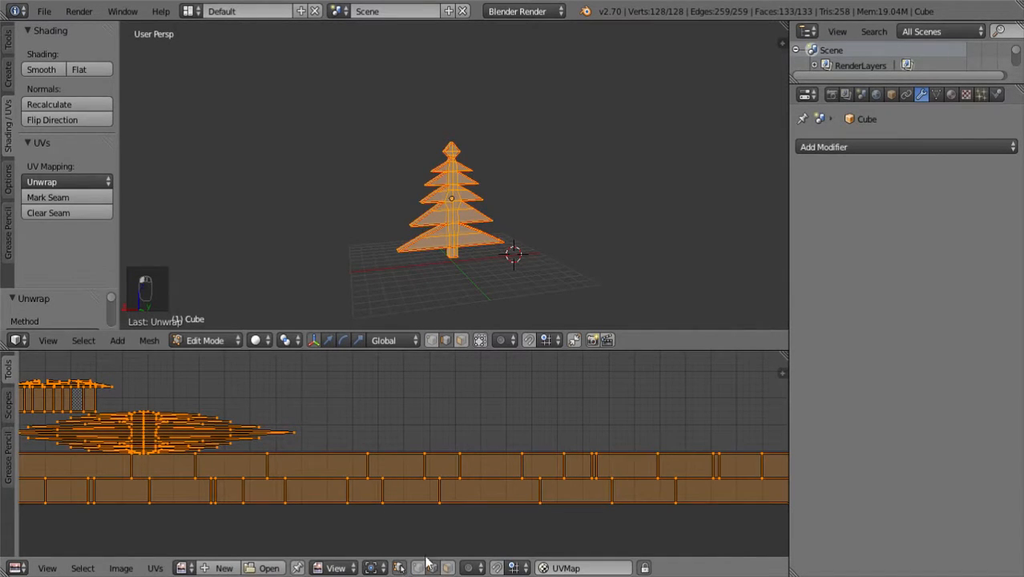
key("Tab")
key("Tab")
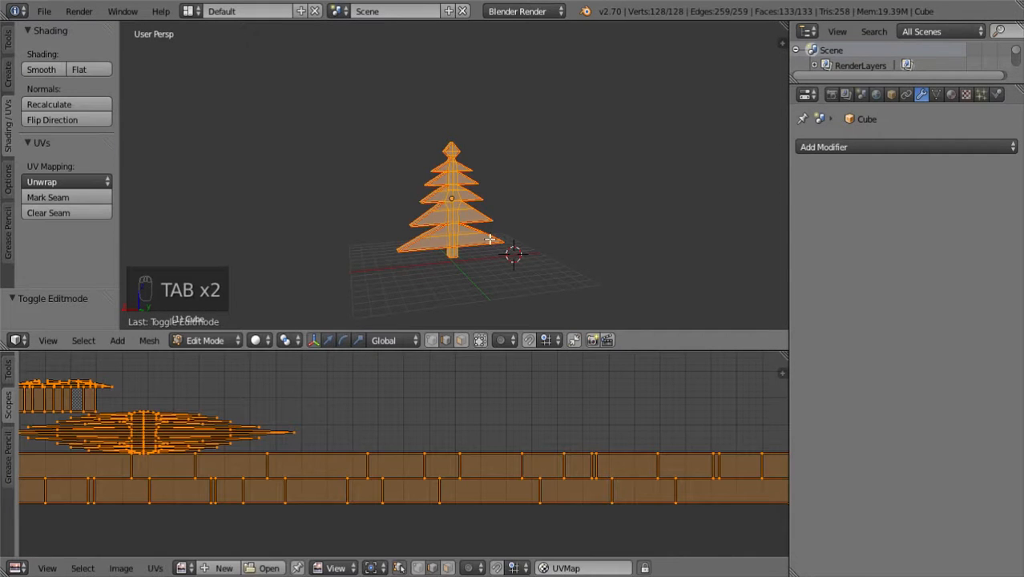
- Switch to face selection, pick a side face on the lowest branch, and compare its location on the tree and in the UV layout
left_click(461, 340)
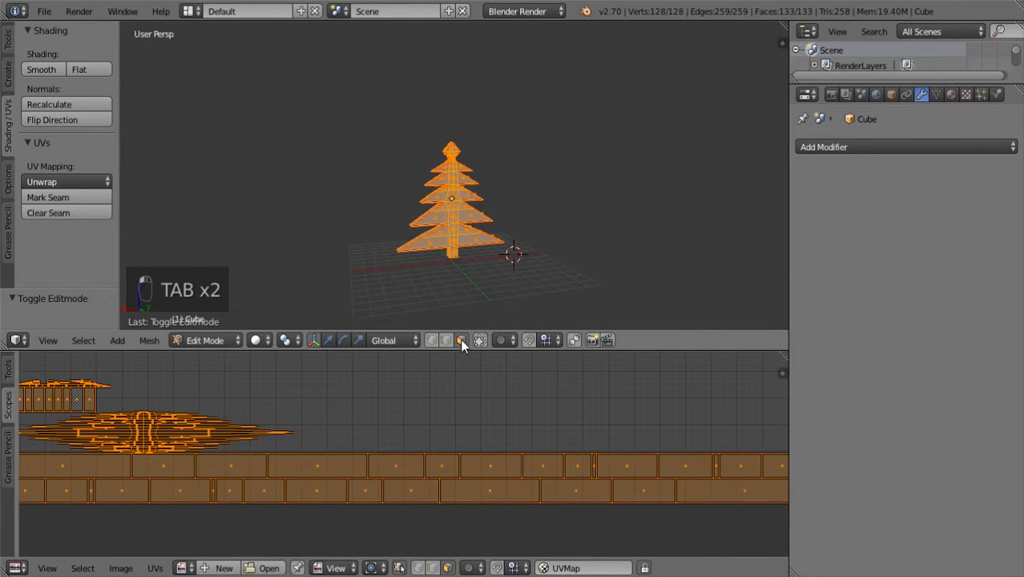
middle_click_drag(463, 327, 473, 325)
right_click(481, 252)
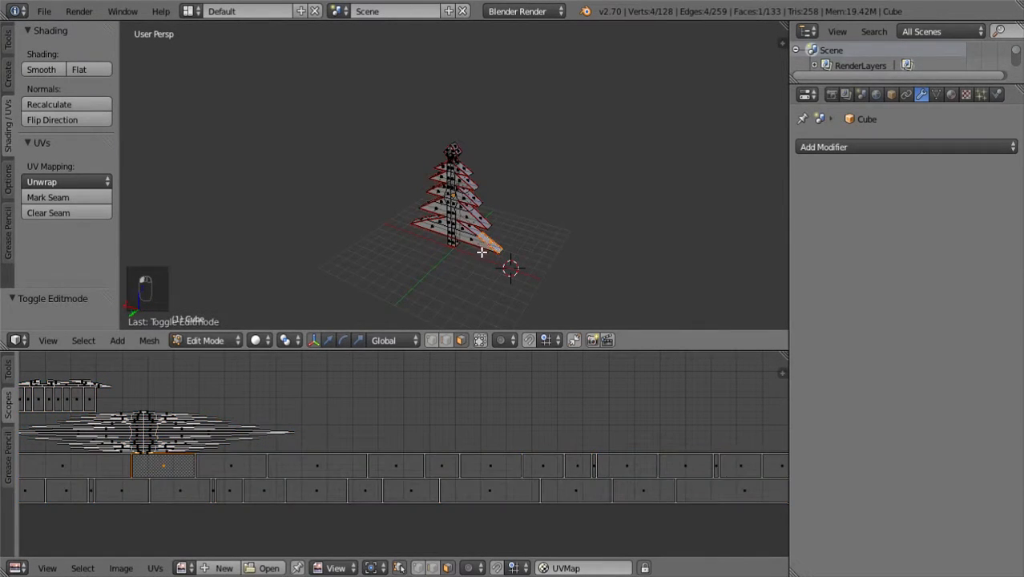
scroll(469, 377, "down", 5)
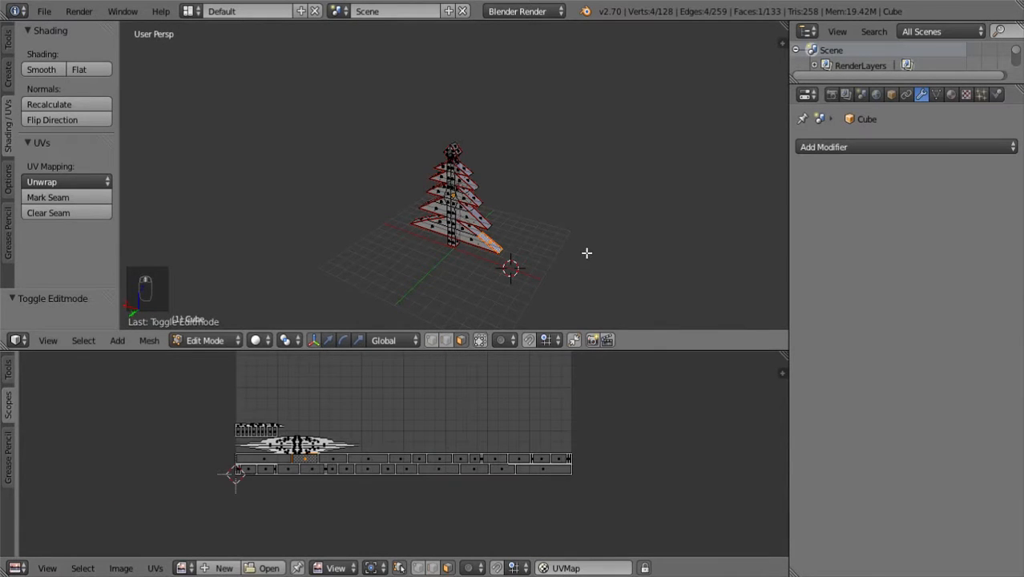
middle_click_drag(588, 252, 615, 199)
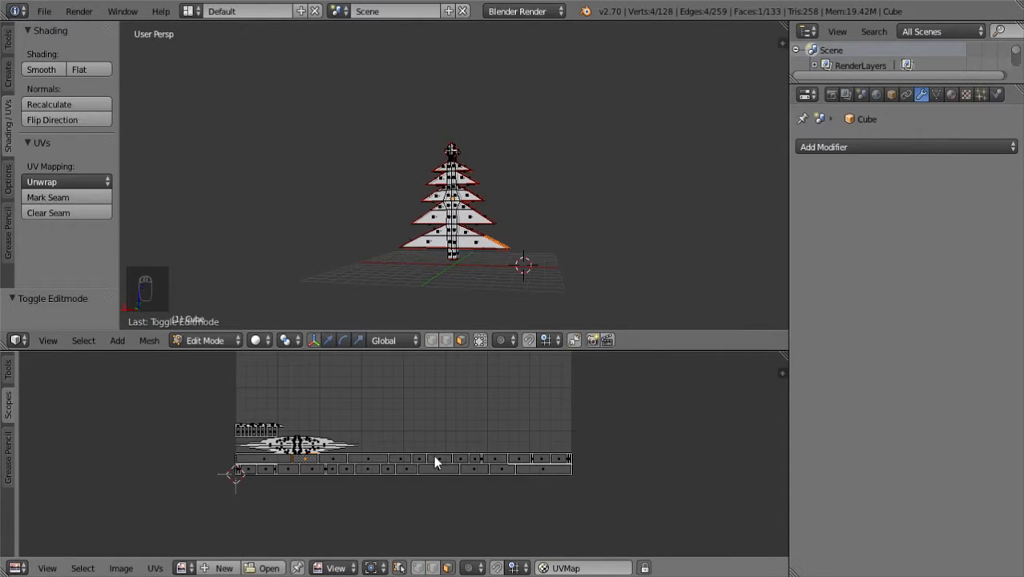
middle_click_drag(736, 276, 607, 296)
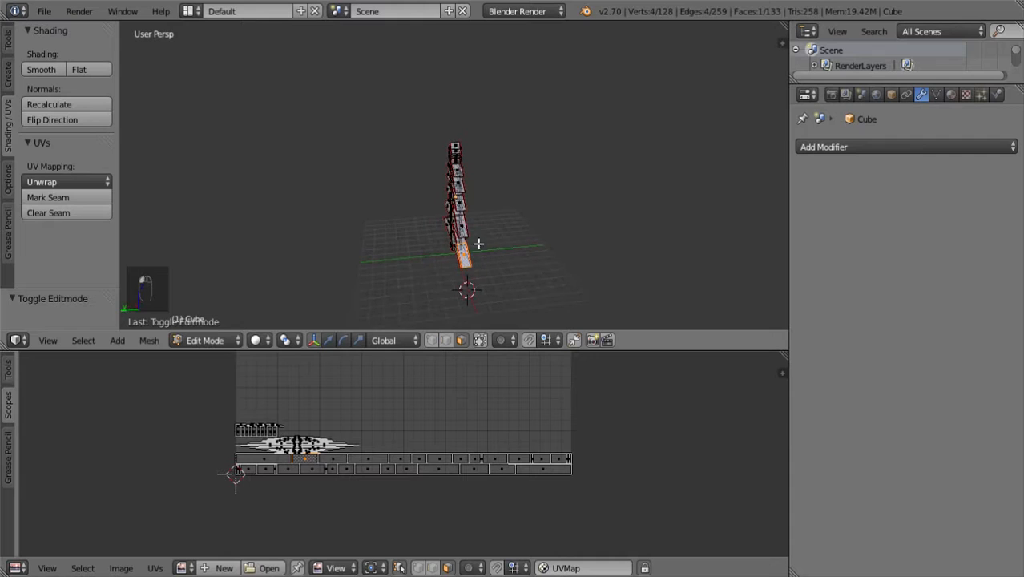
middle_click_drag(467, 231, 565, 226)
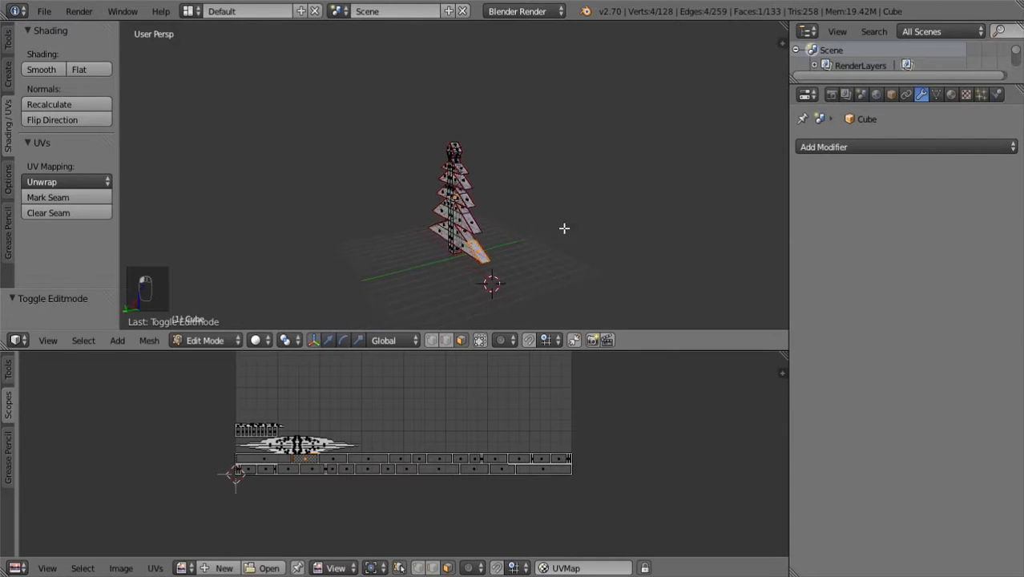
right_click(473, 225)
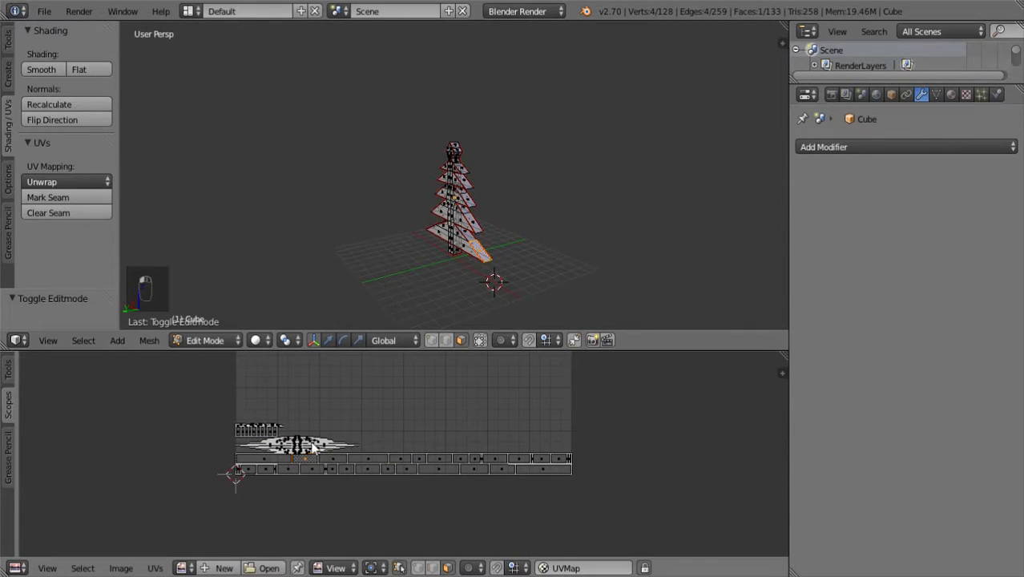
- Select side faces of the upper branches one at a time to locate each in the UV layout
scroll(519, 274, "up", 2)
scroll(518, 274, "up", 3)
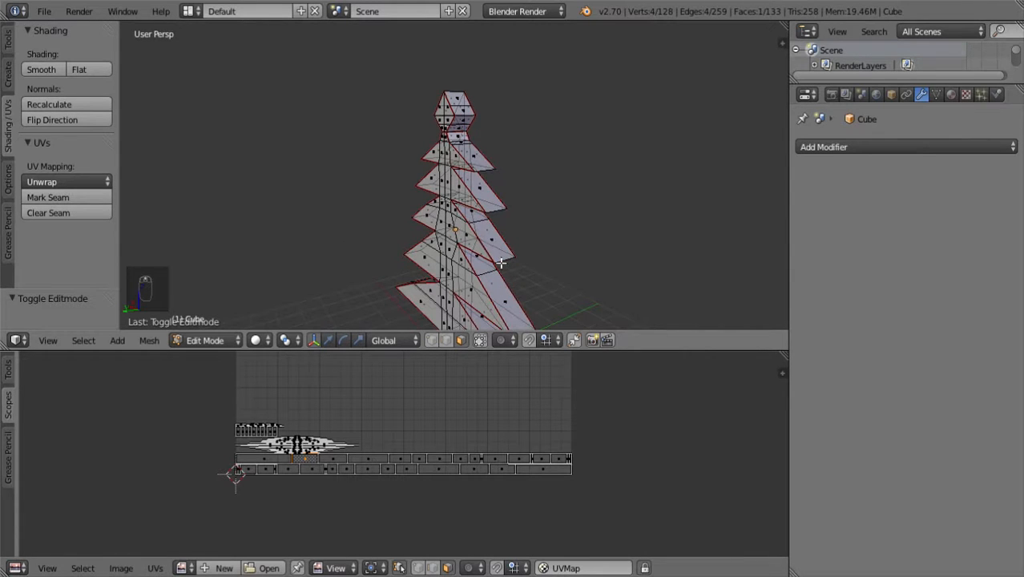
right_click(495, 233)
right_click(483, 194)
right_click(480, 185)
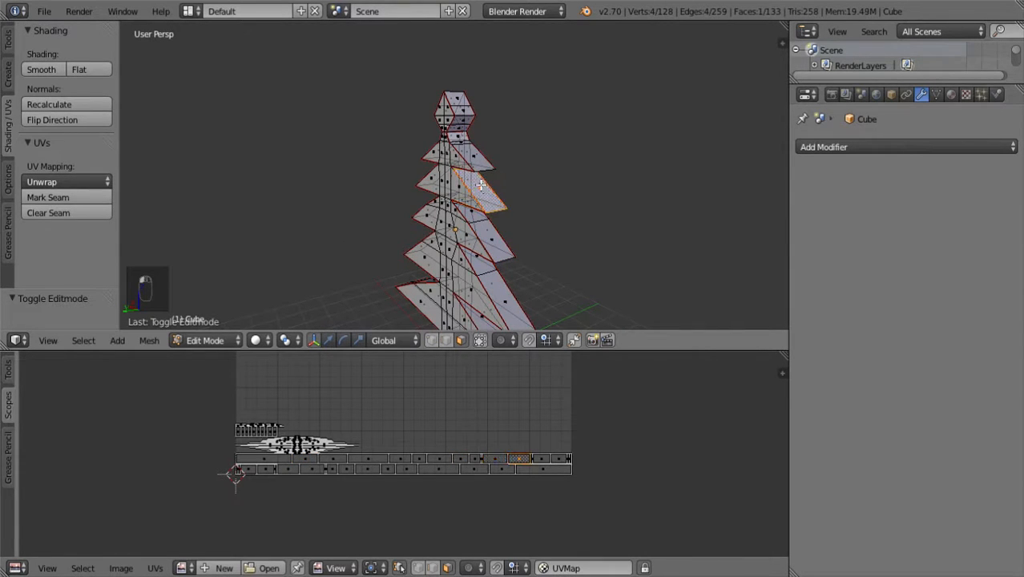
right_click(473, 154)
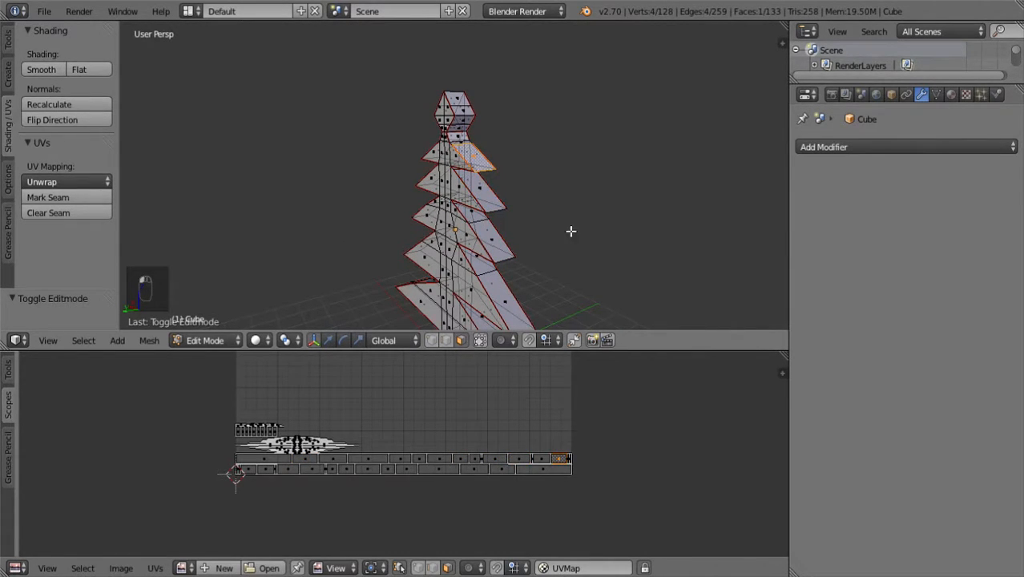
mouse_move(570, 231)
middle_mouse_down()
mouse_move(672, 215)
mouse_move(524, 212)
mouse_move(520, 190)
mouse_move(585, 216)
middle_mouse_up()
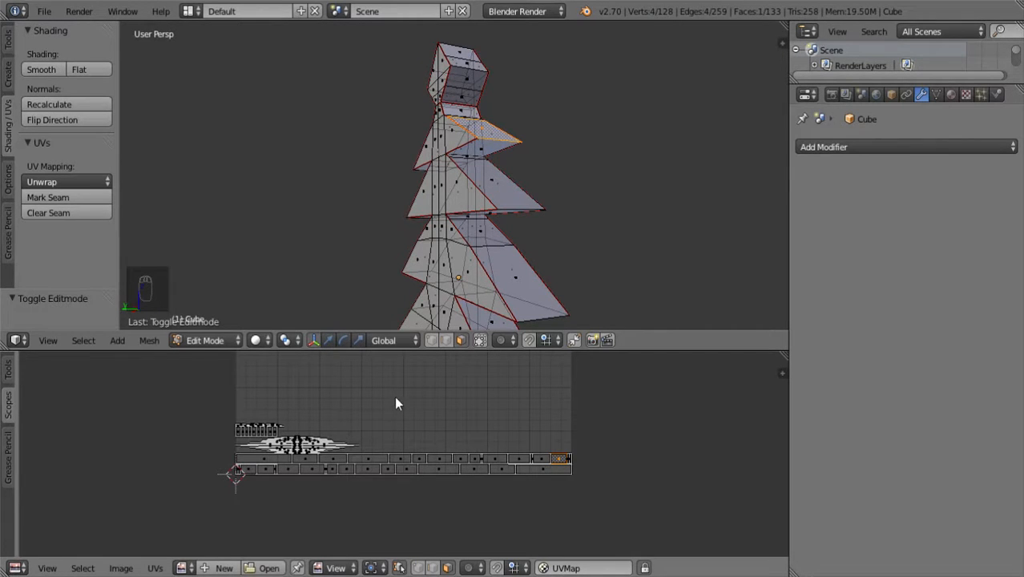
middle_click_drag(586, 234, 615, 263)
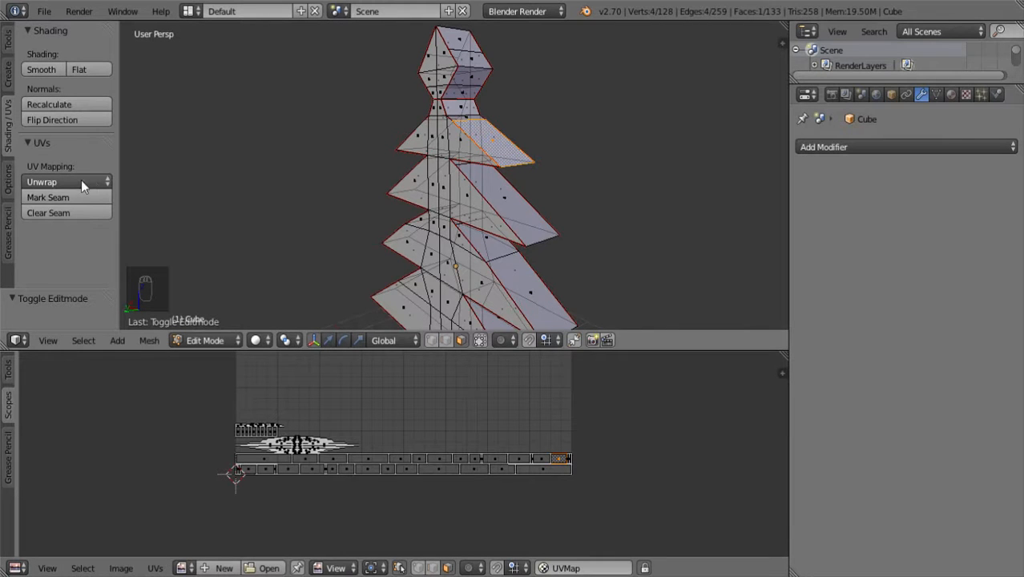
- Switch to edge selection, clear the selection, and select two inner notch edges between the upper branch tiers on one side
left_click(448, 340)
key("a")
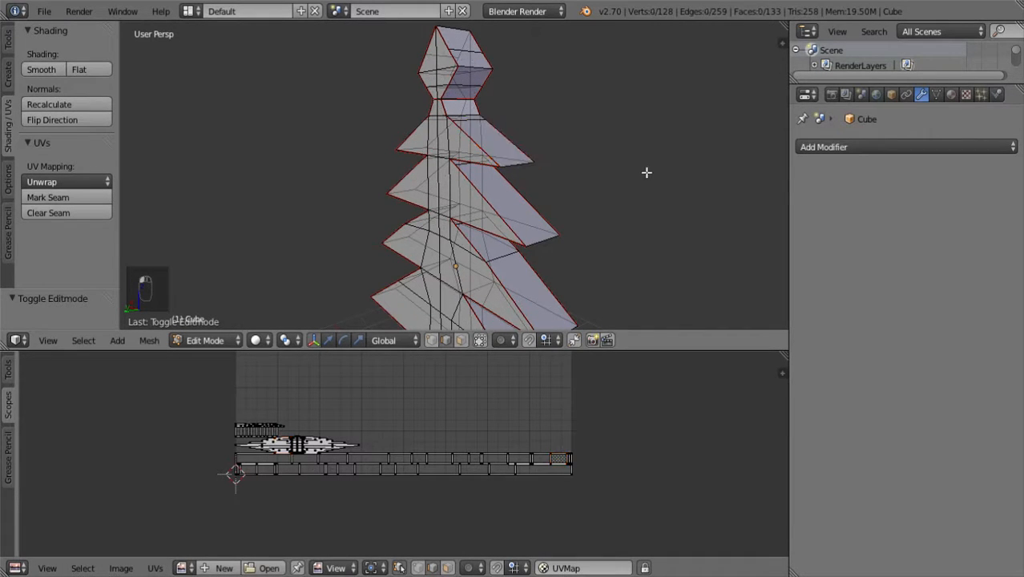
middle_click_drag(647, 171, 540, 180)
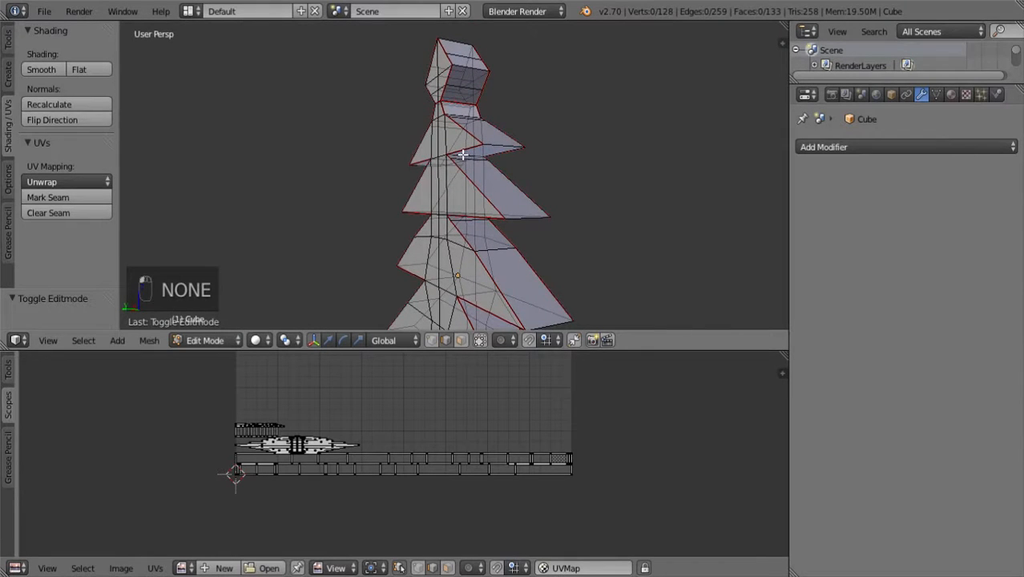
middle_click_drag(608, 288, 560, 249)
right_click(464, 209)
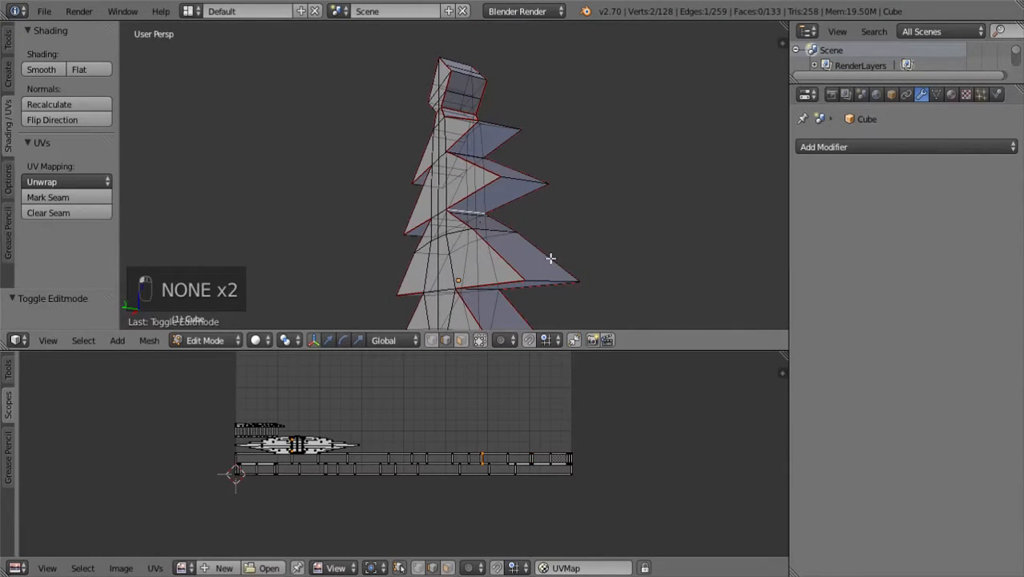
middle_click_drag(566, 206, 531, 190)
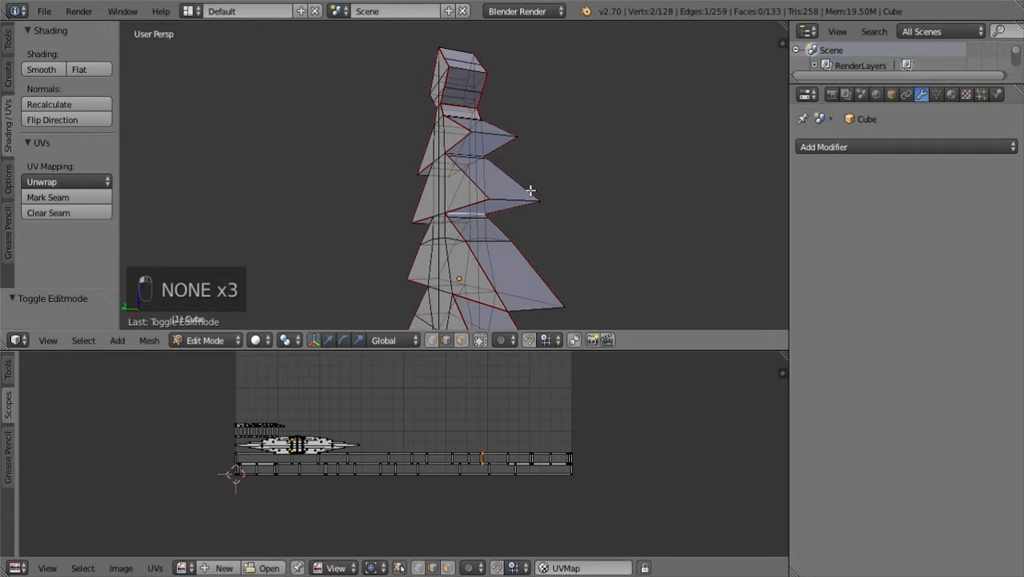
right_click(471, 156, "shift")
- Add the two lower notch edges between branch tiers on the same side to the selection
middle_click_drag(558, 234, 658, 292)
right_click(506, 280, "shift")
scroll(558, 291, "down", 5)
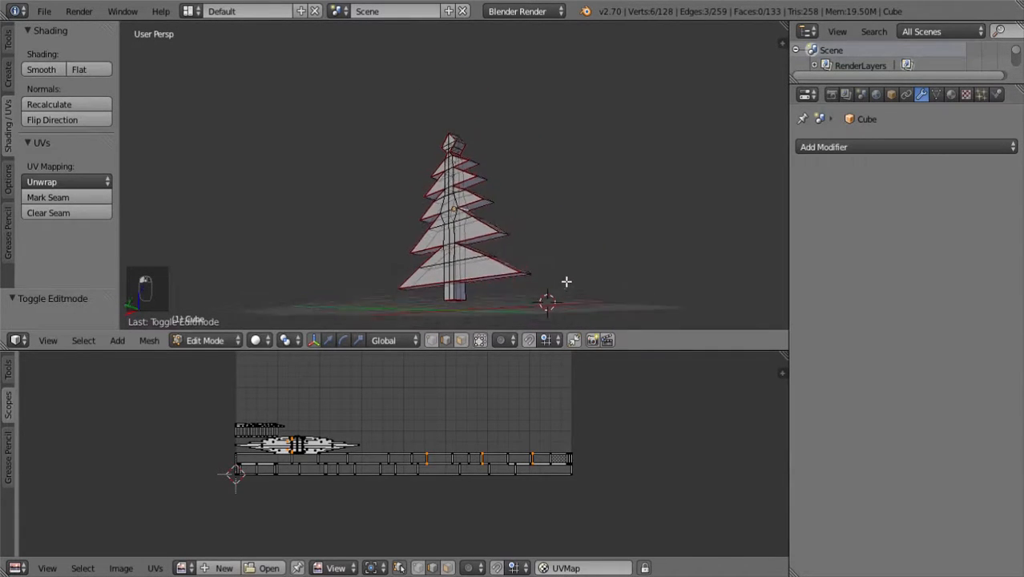
scroll(523, 284, "up", 4)
scroll(592, 242, "up", 5)
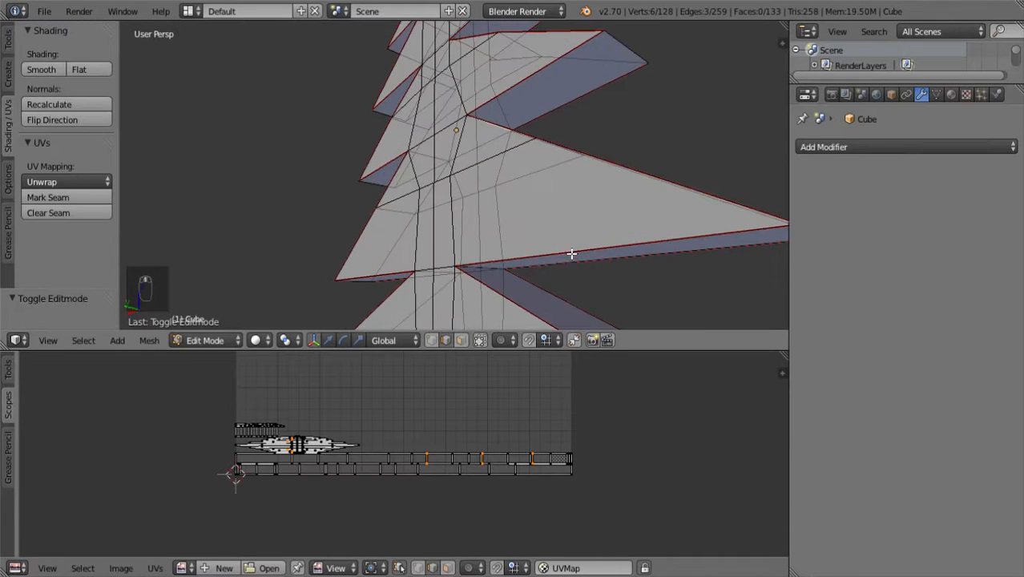
middle_click_drag(539, 282, 496, 292)
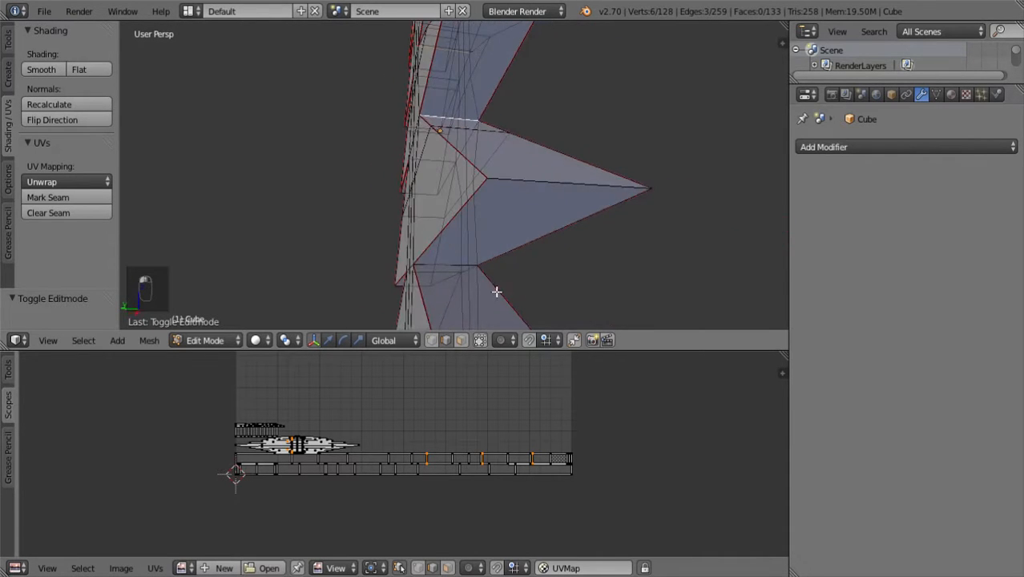
right_click(448, 265, "shift")
- Extend the selection with the two lower notch edges on the opposite side of the tree, undoing the stray edge pick
scroll(512, 281, "down", 6)
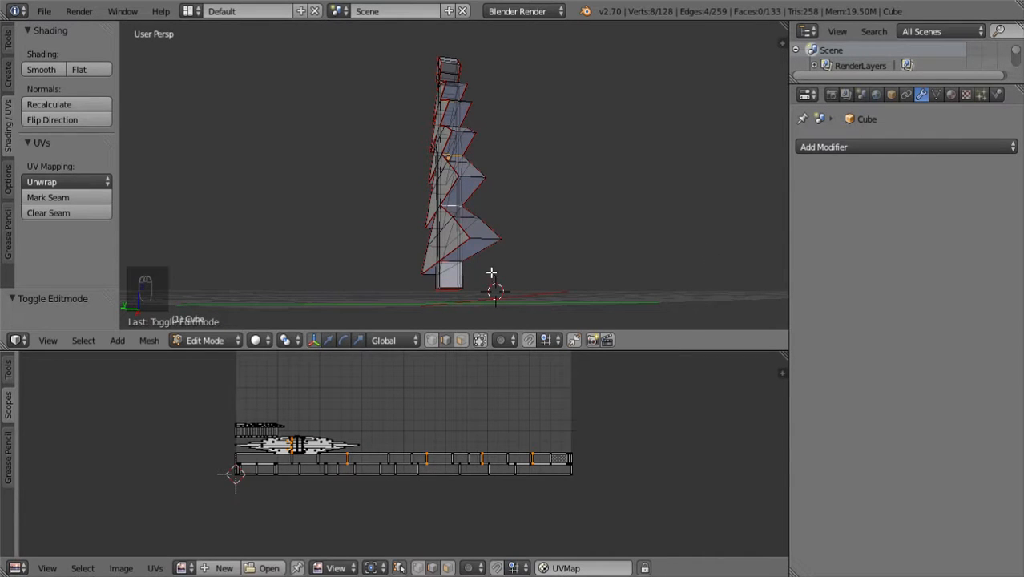
middle_click_drag(548, 271, 208, 281)
scroll(468, 260, "up", 5)
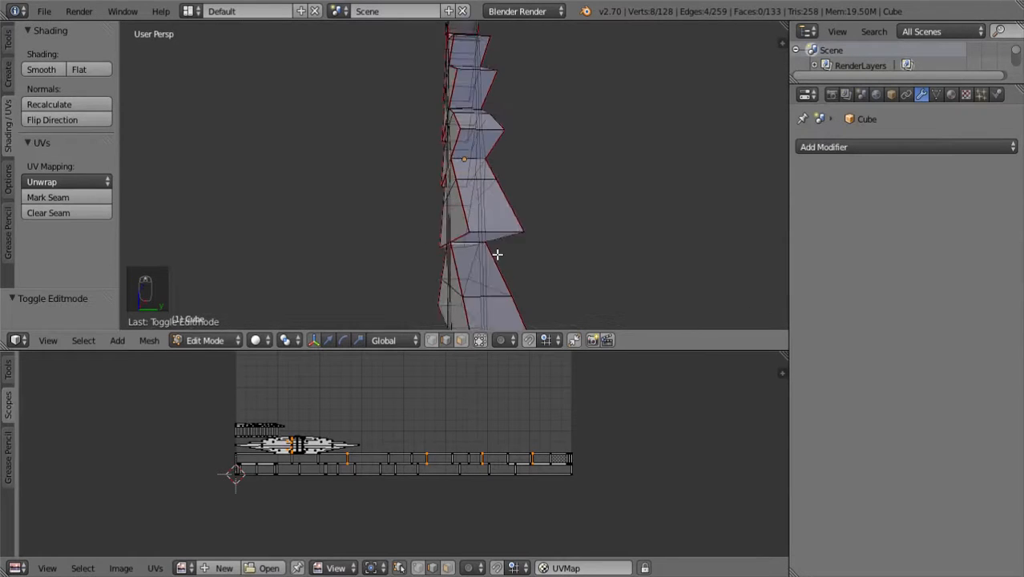
right_click(480, 260, "shift")
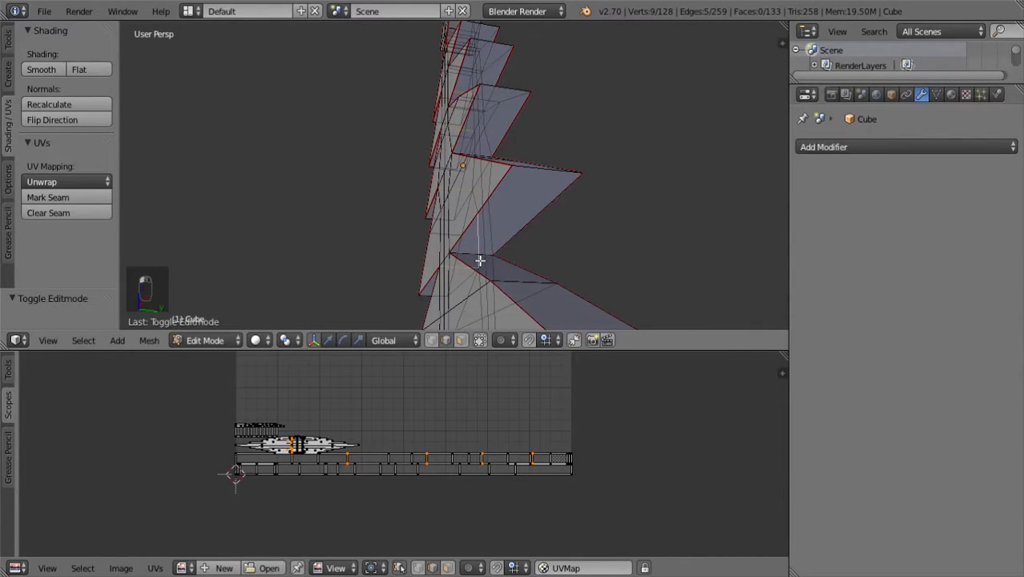
key("ctrl+z")
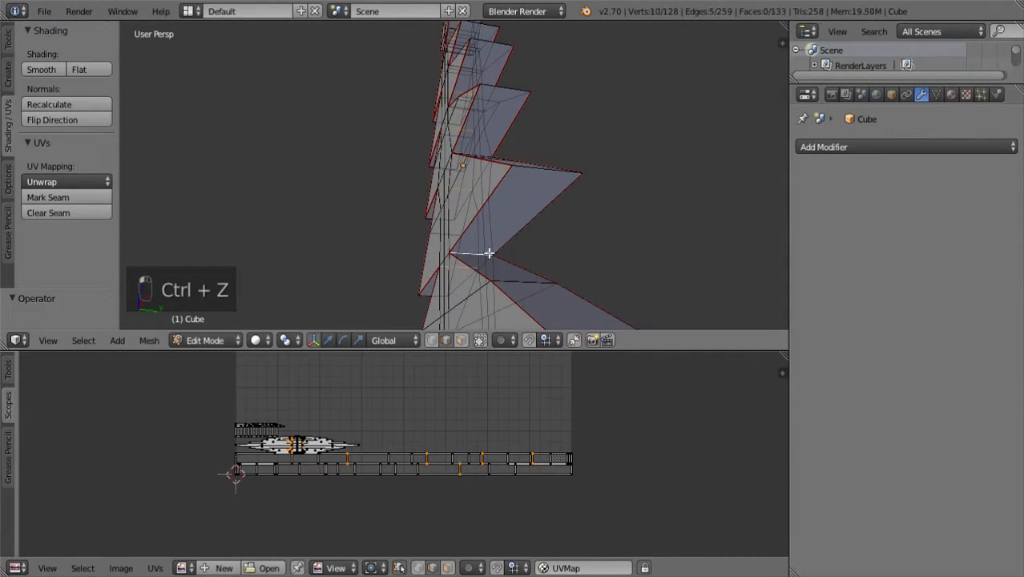
right_click(462, 154, "shift")
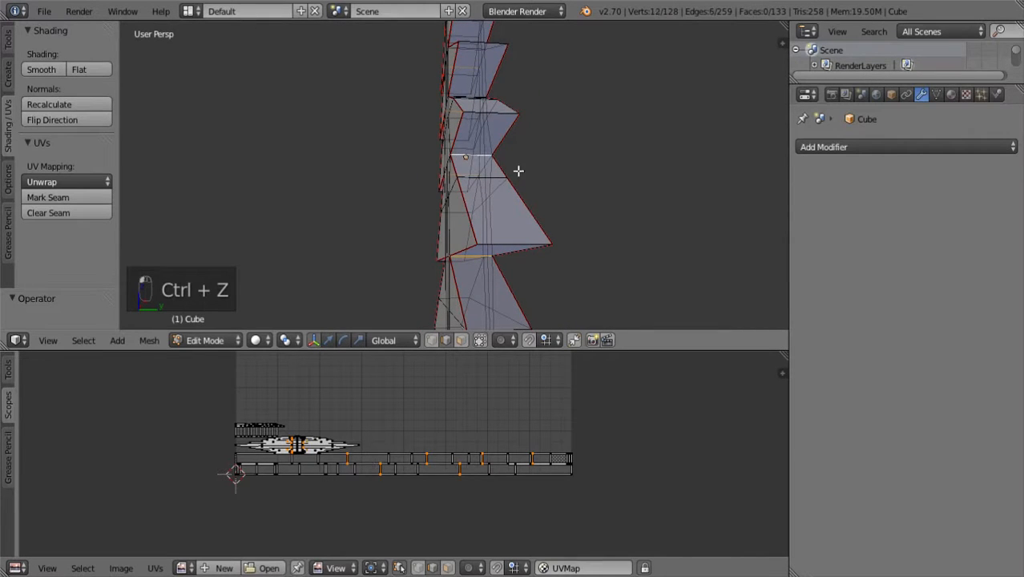
- Add the two upper notch edges on the opposite side and mark all eight selected edges as seams
middle_click_drag(560, 184, 555, 199)
middle_click_drag(543, 131, 551, 152)
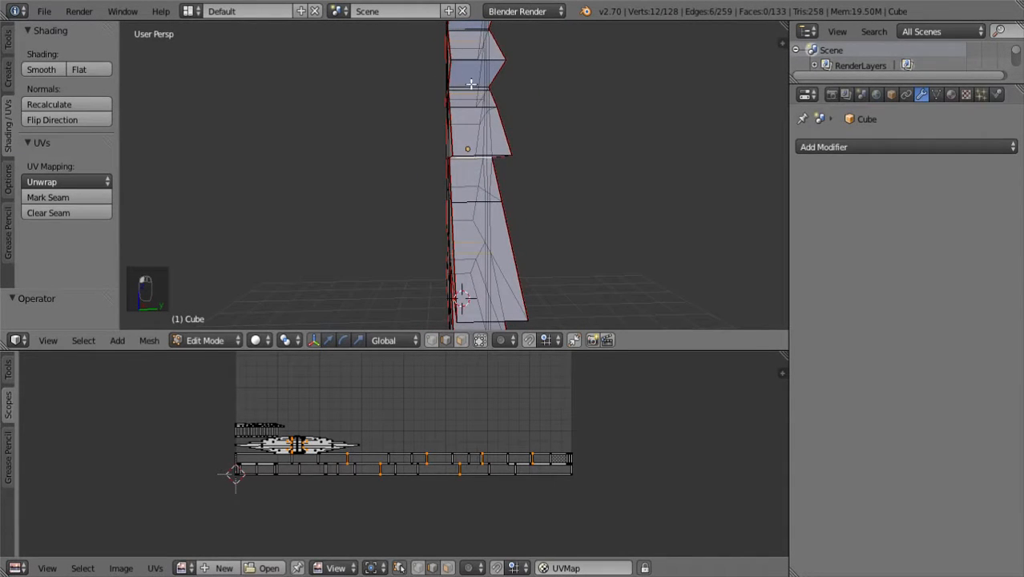
right_click(471, 83, "shift")
middle_click_drag(539, 101, 525, 121)
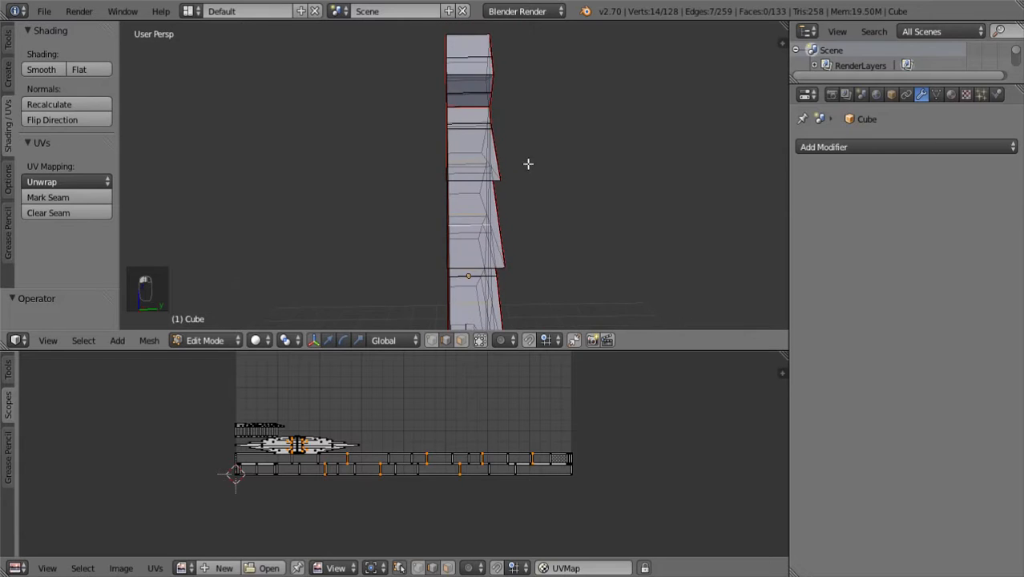
middle_click_drag(528, 163, 59, 144)
left_click(56, 195)
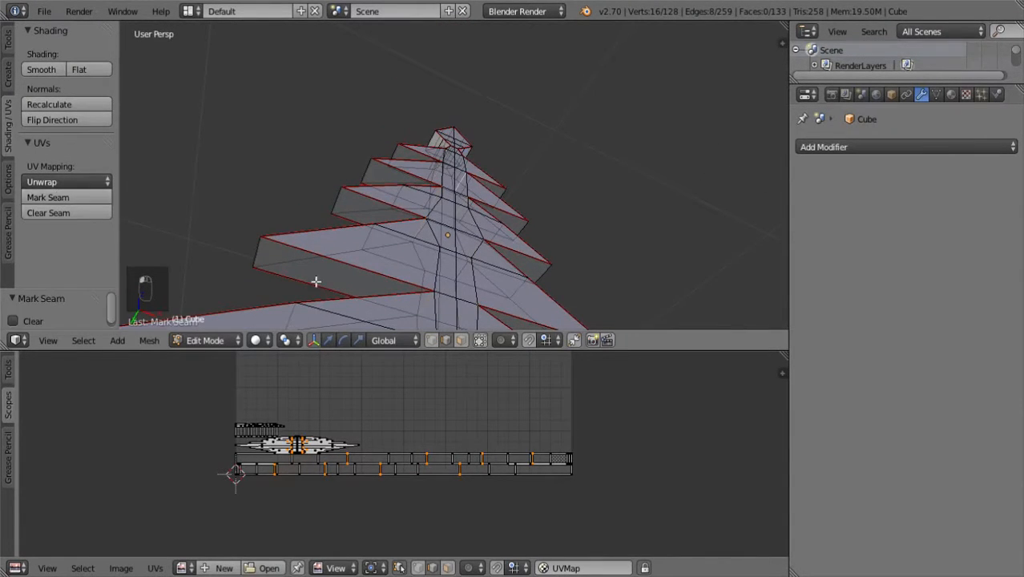
- Clear the selection to inspect the notch edges, undo that, and apply Mark Seam to them again
key("a")
scroll(661, 207, "down", 5)
middle_click_drag(647, 229, 544, 261)
scroll(533, 286, "up", 3)
key("ctrl+z")
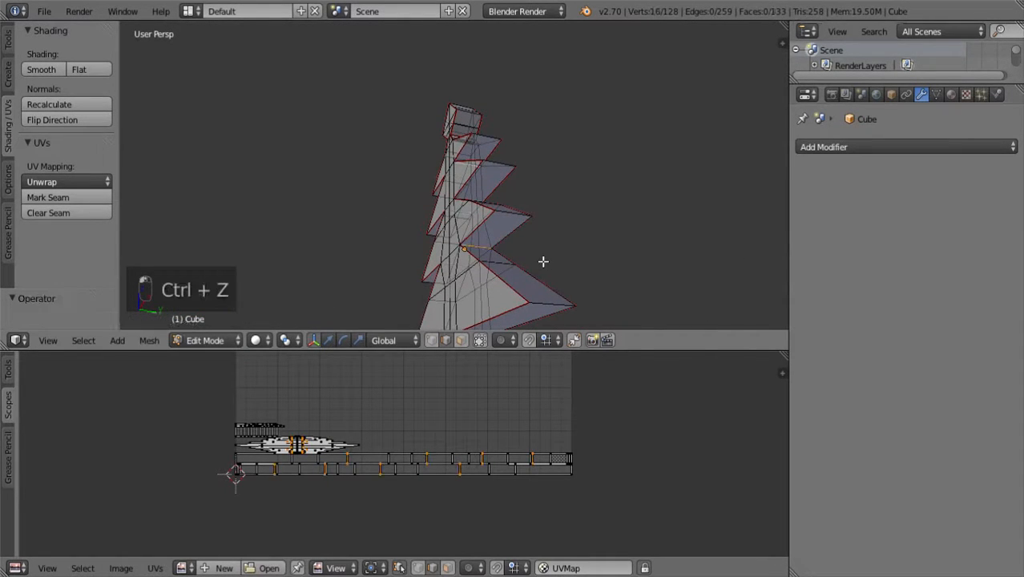
left_click(63, 198)
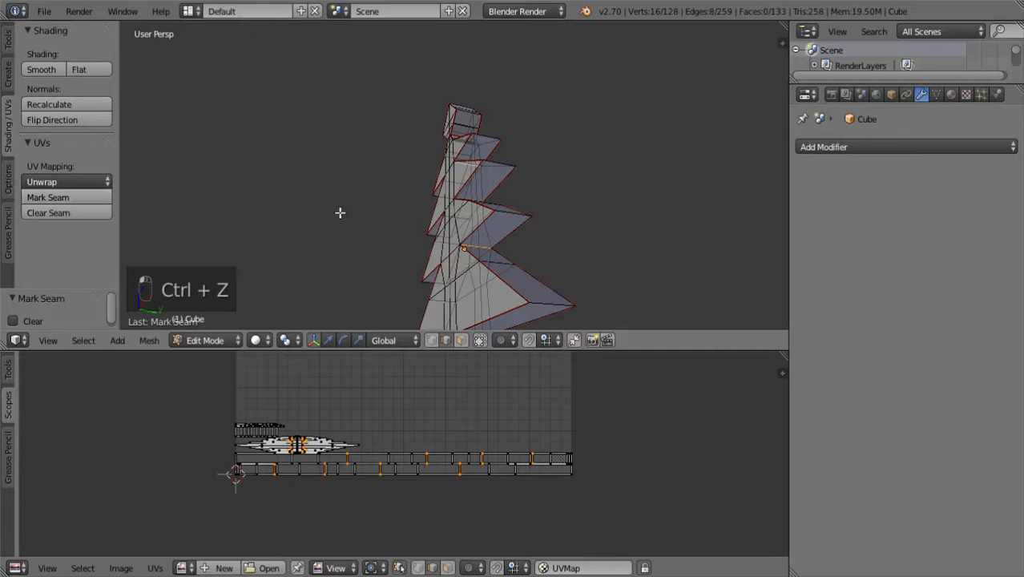
- Inspect the notch edges from both sides, restore their selection, repeat Mark Seam on them, and clear the selection
key("a")
middle_click_drag(485, 222, 466, 244)
scroll(480, 255, "up", 4)
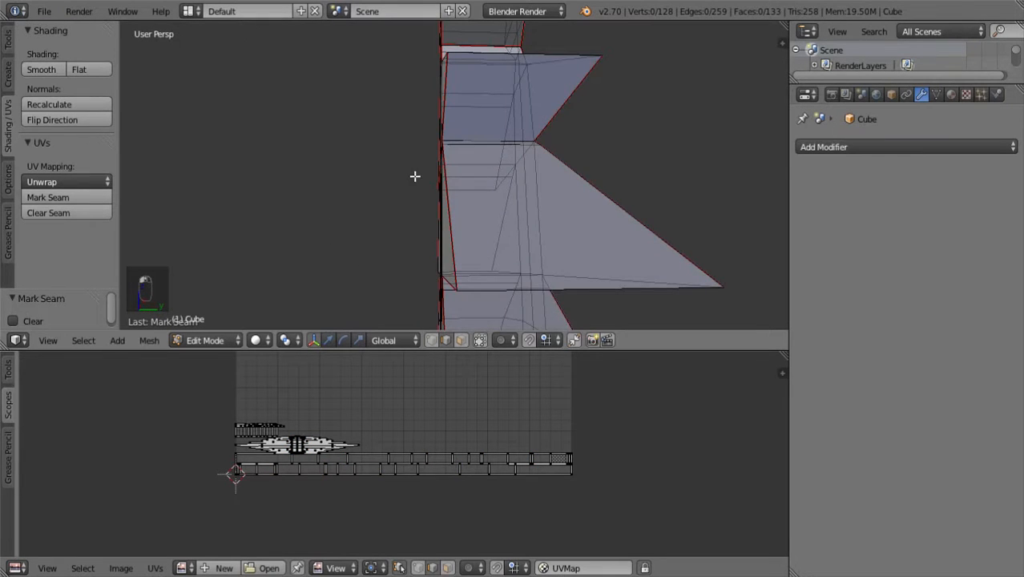
middle_click_drag(414, 176, 554, 205)
key("ctrl+z")
scroll(439, 182, "up", 2)
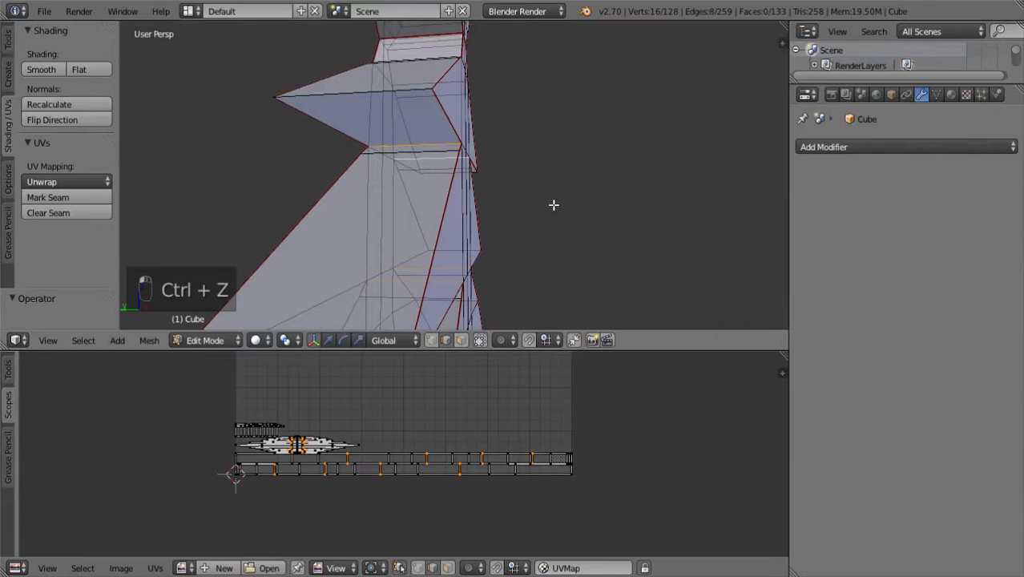
left_click(59, 199)
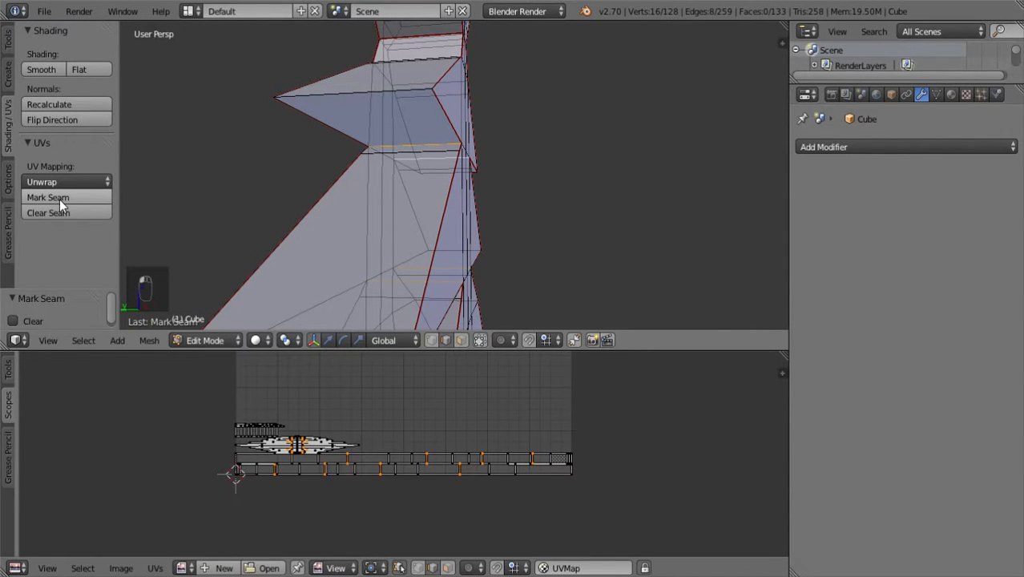
key("a")
middle_click_drag(477, 259, 488, 240)
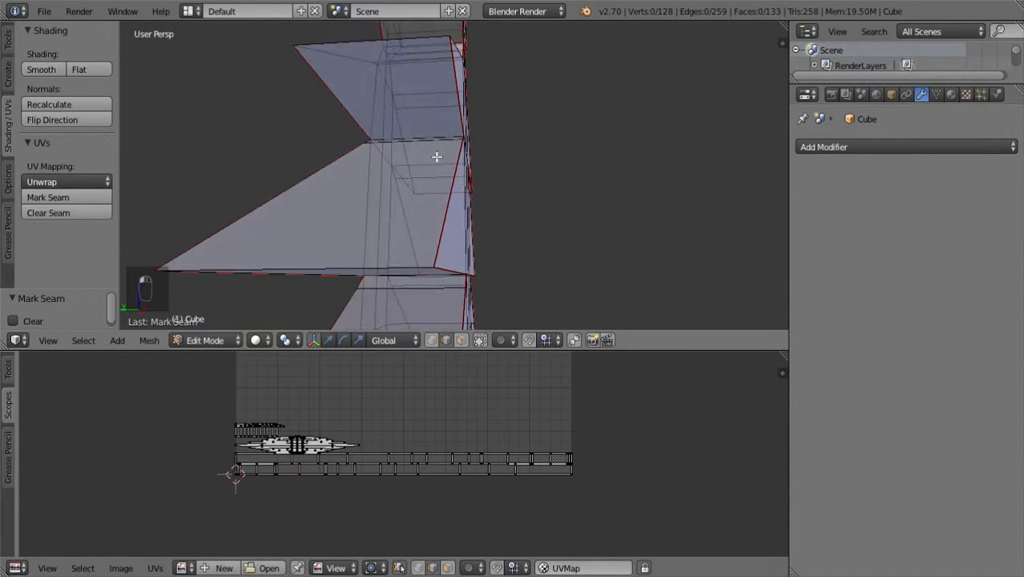
- Try moving a single notch edge between the branch tiers along the X axis, and undo the move
right_click(421, 138)
middle_click_drag(421, 138, 416, 186)
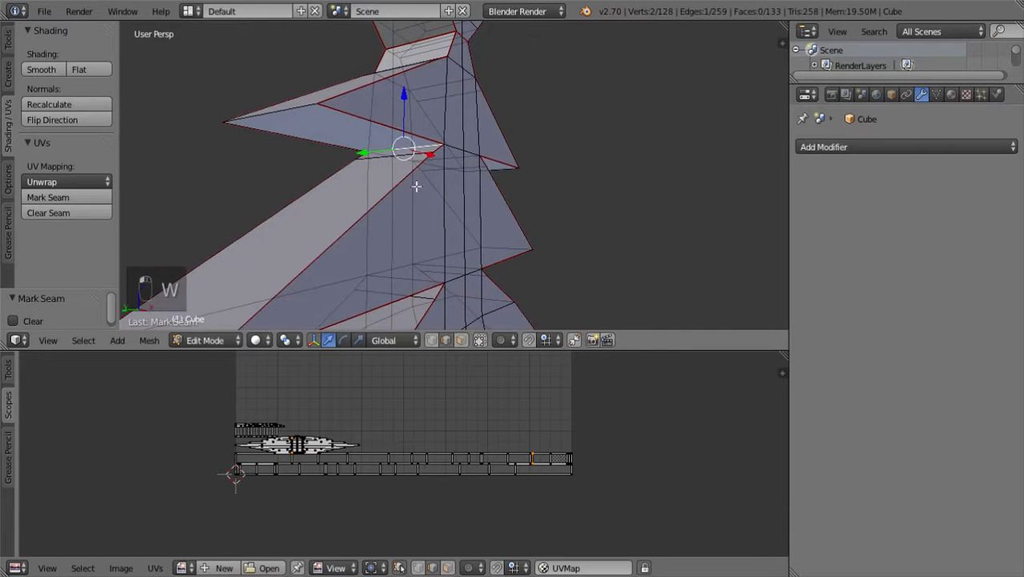
left_click_drag(431, 158, 336, 168)
key("ctrl+z")
scroll(581, 212, "down", 8)
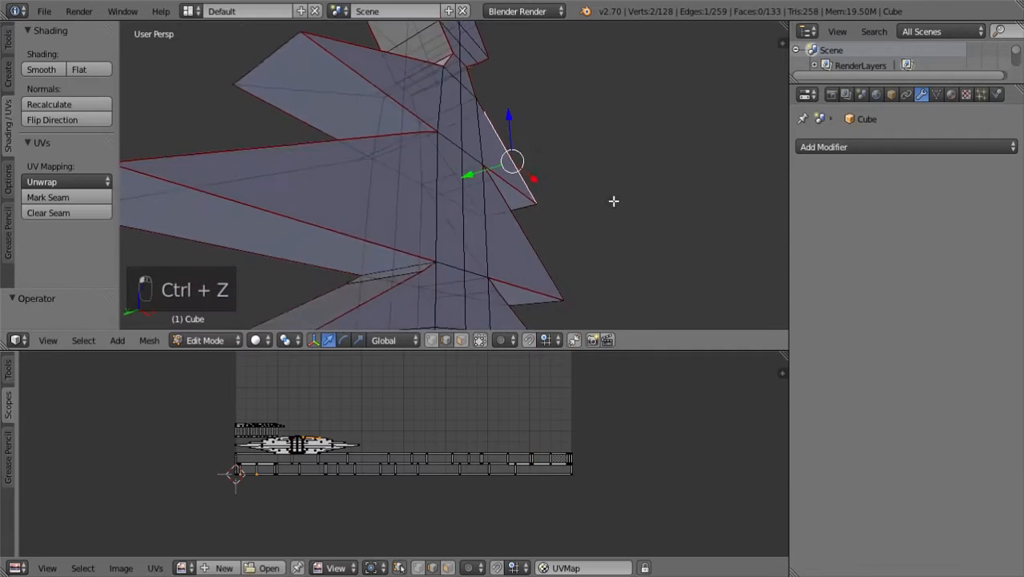
- Unwrap the whole tree mesh, enlarge the UV editor to inspect the layout, and clear the selection
middle_click_drag(591, 226, 560, 297)
key("b")
left_click_drag(529, 293, 334, 51)
left_click(104, 183)
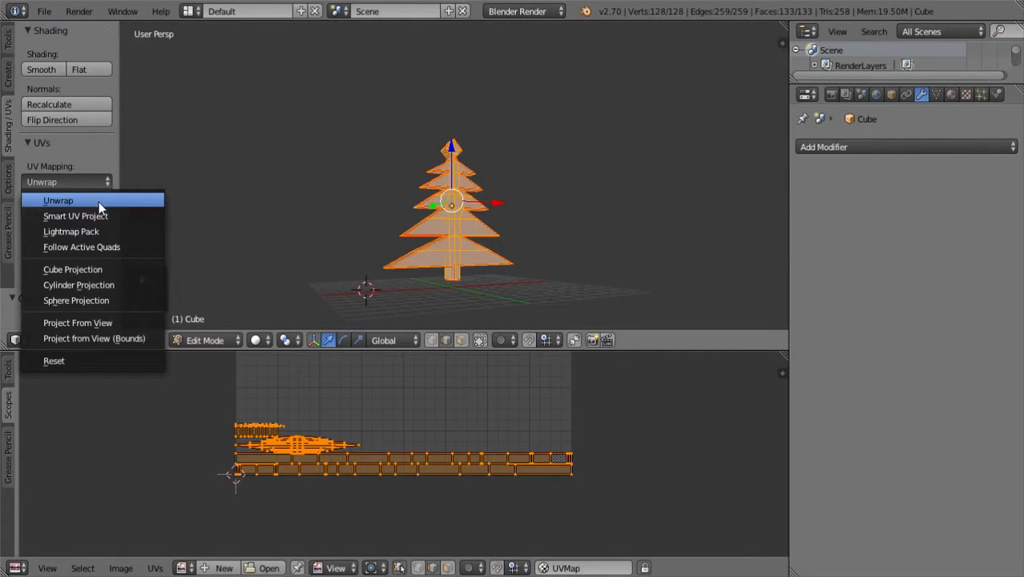
left_click(100, 201)
left_click_drag(609, 352, 628, 115)
scroll(581, 217, "down", 1)
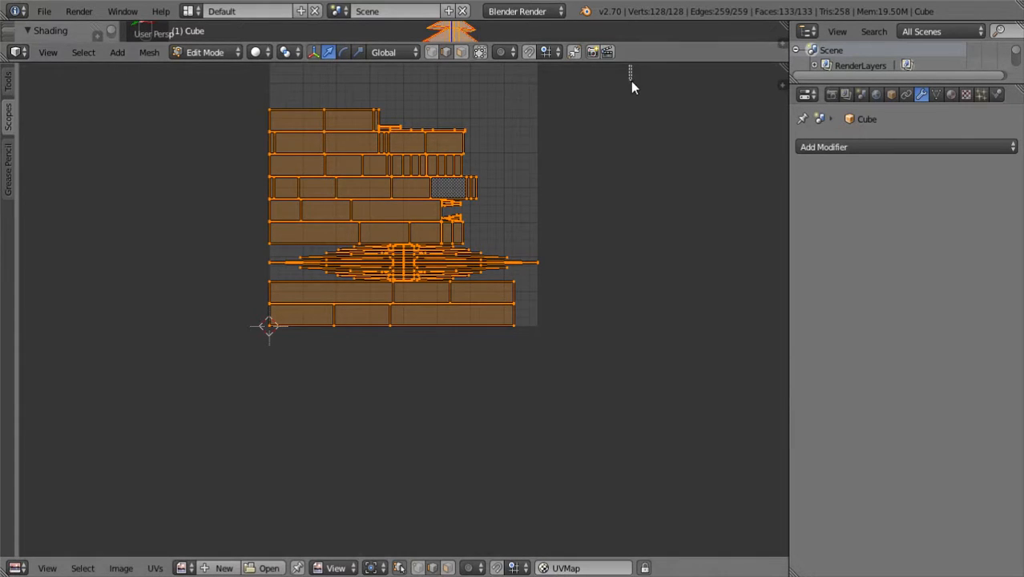
key("a")
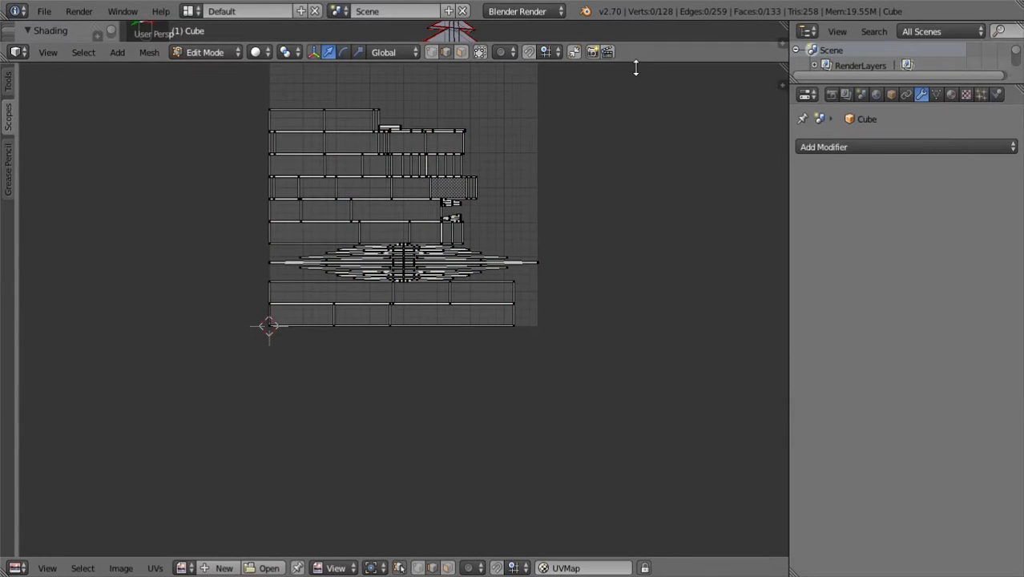
- Enlarge the 3D view and select the horizontal trunk edges at the lowest notch between branch tiers, on both faces of the tree
left_click_drag(635, 64, 636, 502)
left_click(448, 266)
key("f")
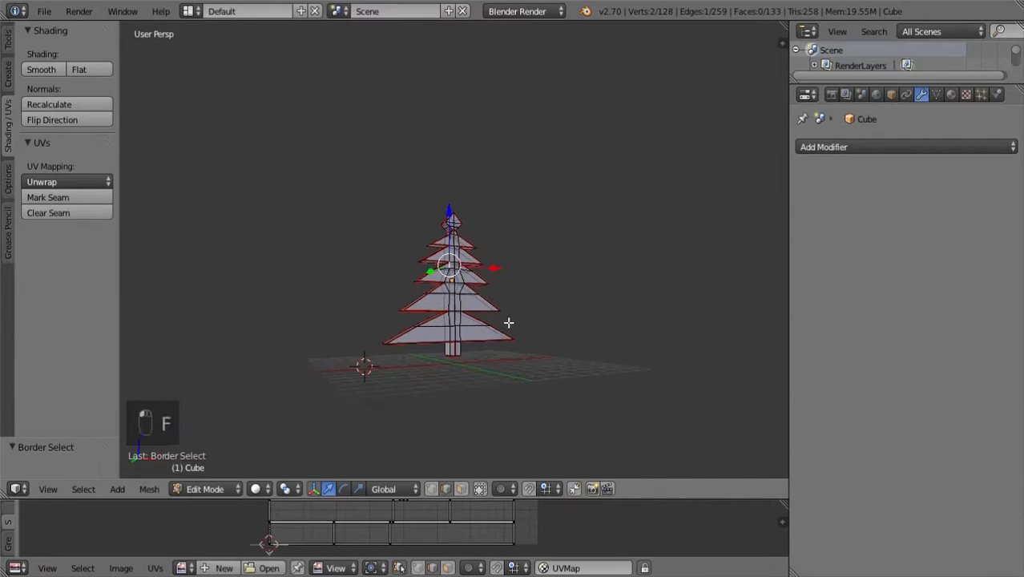
scroll(582, 336, "down", 10)
middle_click_drag(607, 265, 554, 299)
scroll(554, 299, "down", 1)
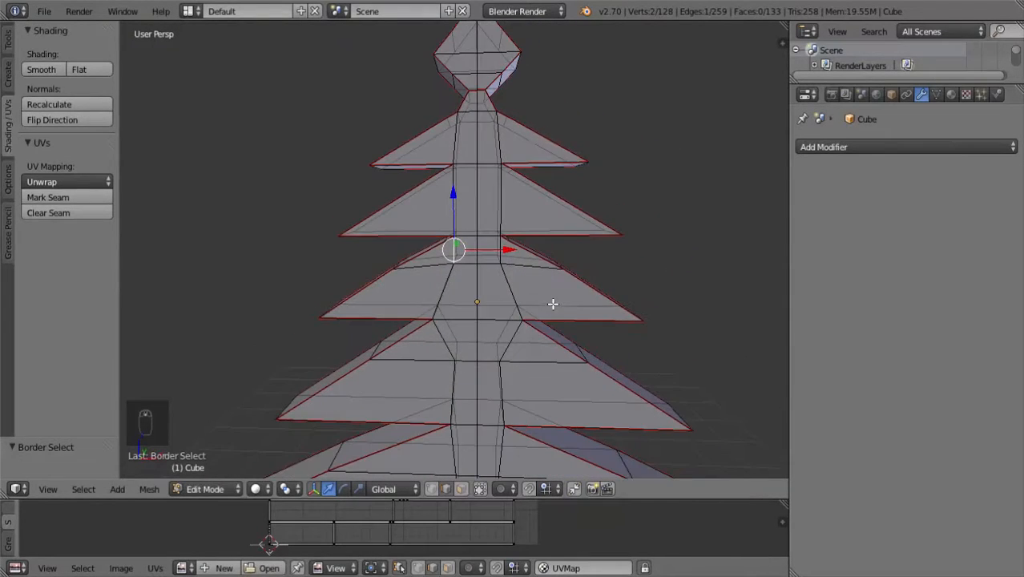
scroll(577, 314, "down", 8, "shift")
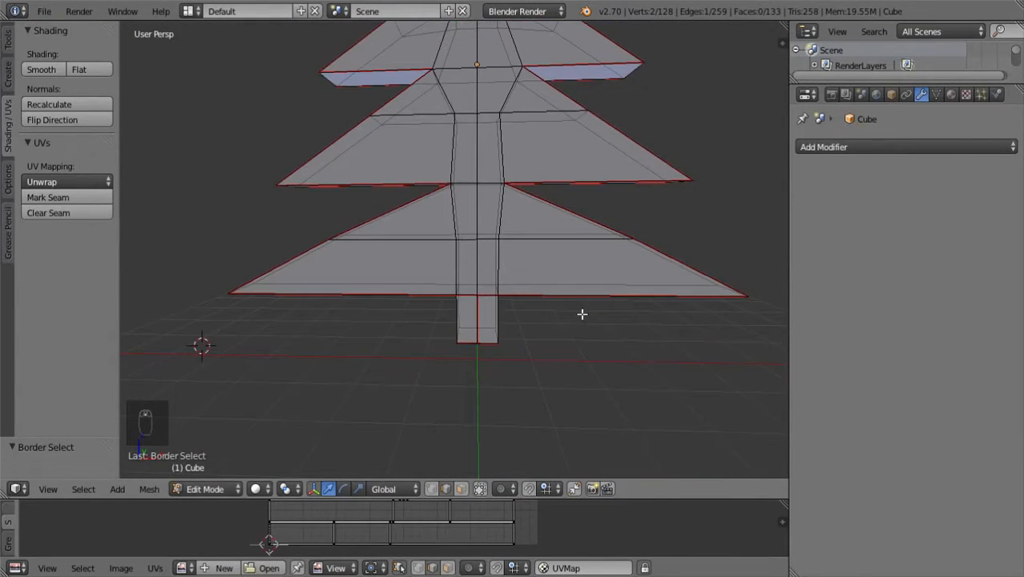
mouse_move(575, 357)
middle_mouse_down()
mouse_move(606, 300)
mouse_move(670, 314)
mouse_move(589, 327)
mouse_move(716, 336)
mouse_move(153, 342)
mouse_move(186, 339)
mouse_move(183, 327)
mouse_move(147, 359)
mouse_move(785, 350)
mouse_move(619, 350)
mouse_move(565, 331)
mouse_move(555, 286)
mouse_move(569, 229)
mouse_move(587, 368)
middle_mouse_up()
scroll(595, 354, "up", 3)
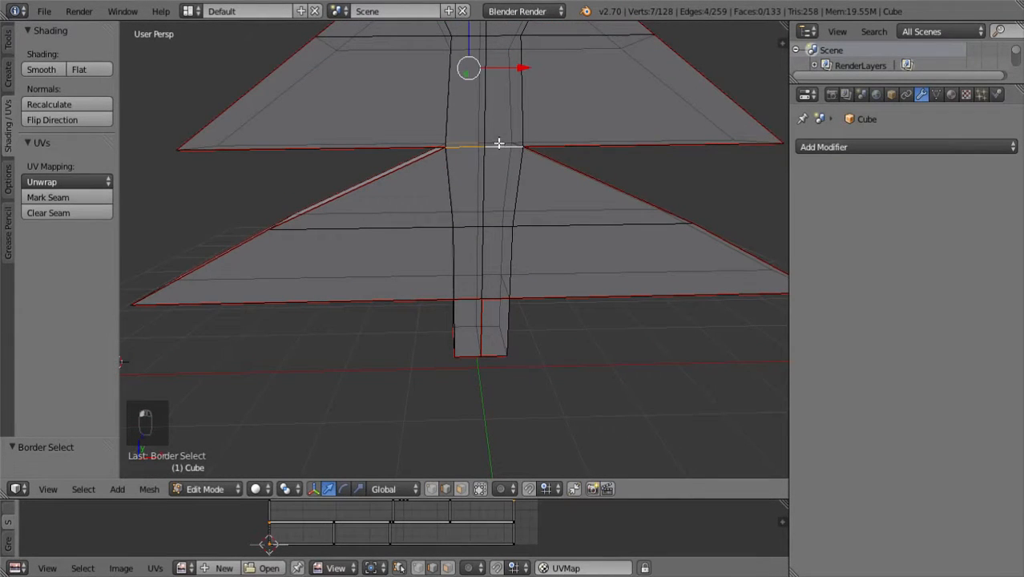
scroll(498, 160, "up", 2)
middle_click_drag(499, 160, 531, 191)
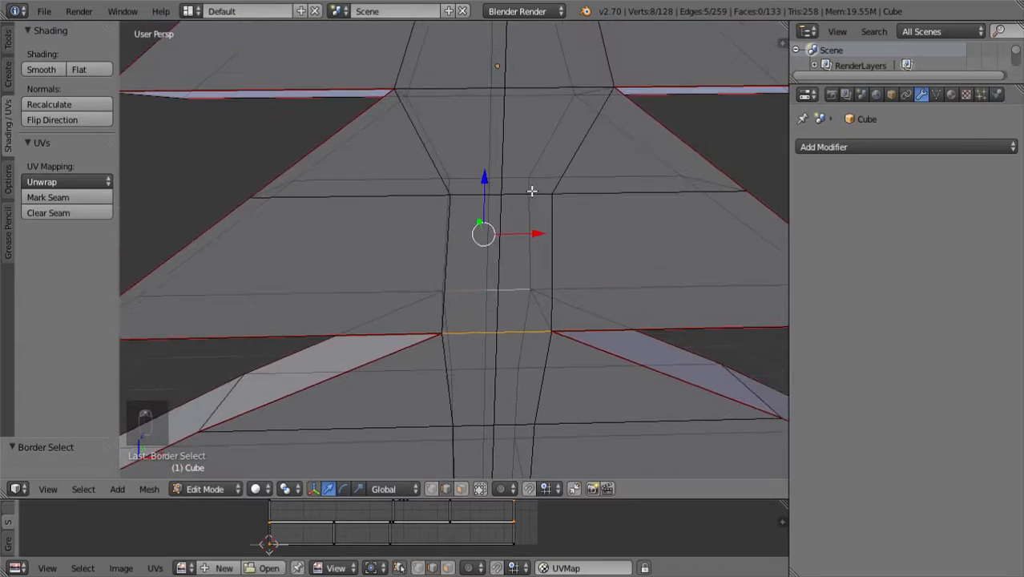
- Add the horizontal trunk edges at the second notch from the bottom, on both faces, to the selection
middle_click_drag(488, 105, 549, 151)
scroll(549, 151, "down", 3)
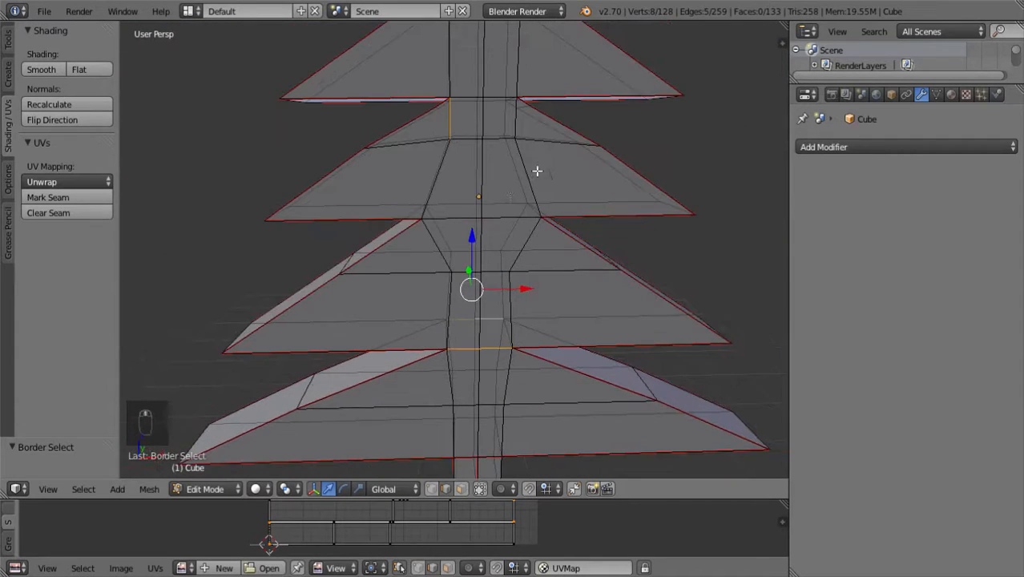
right_click(462, 202, "shift")
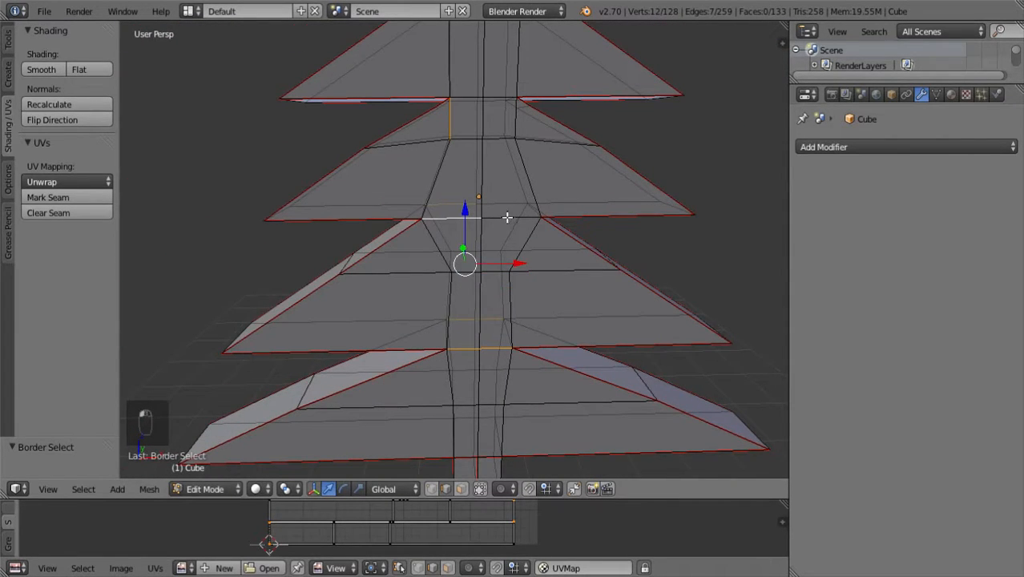
left_click_drag(507, 217, 510, 208, "shift")
key("ctrl+z")
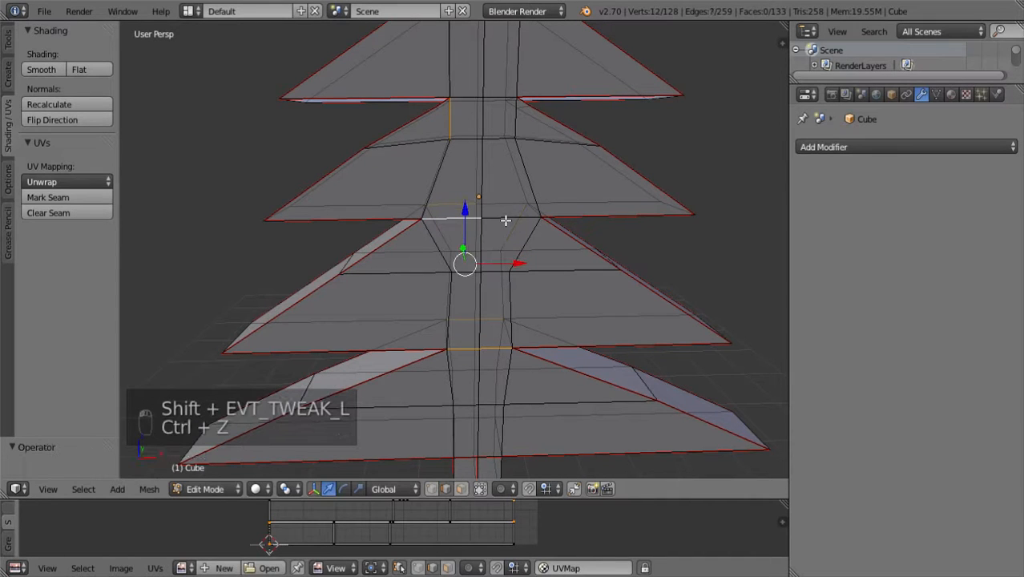
right_click(504, 219, "shift")
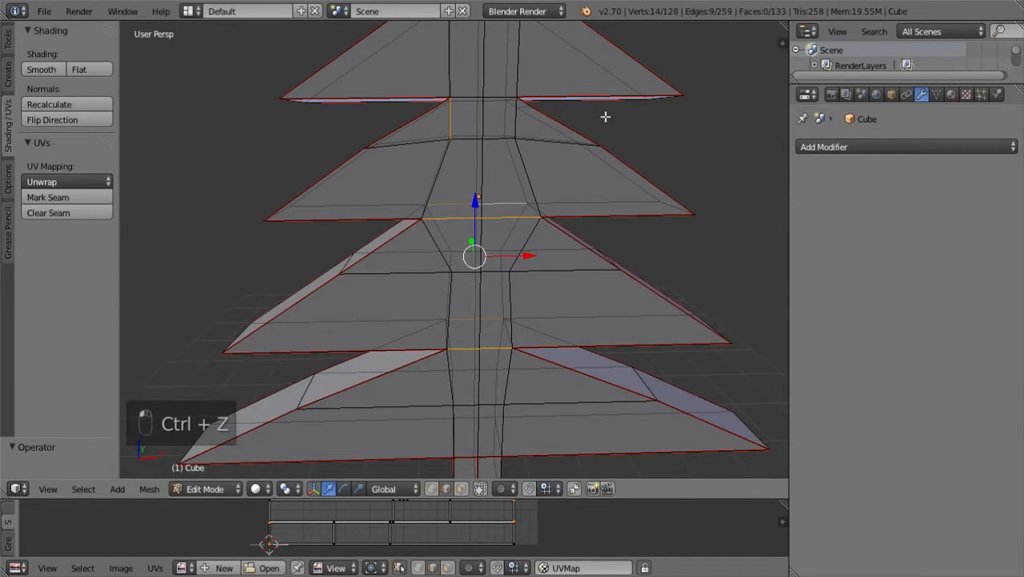
- Remove the stray vertical trunk edge from the selection, mark the remaining horizontal edges as seams, and clear the selection
middle_click_drag(605, 115, 671, 136)
right_click(512, 125, "shift")
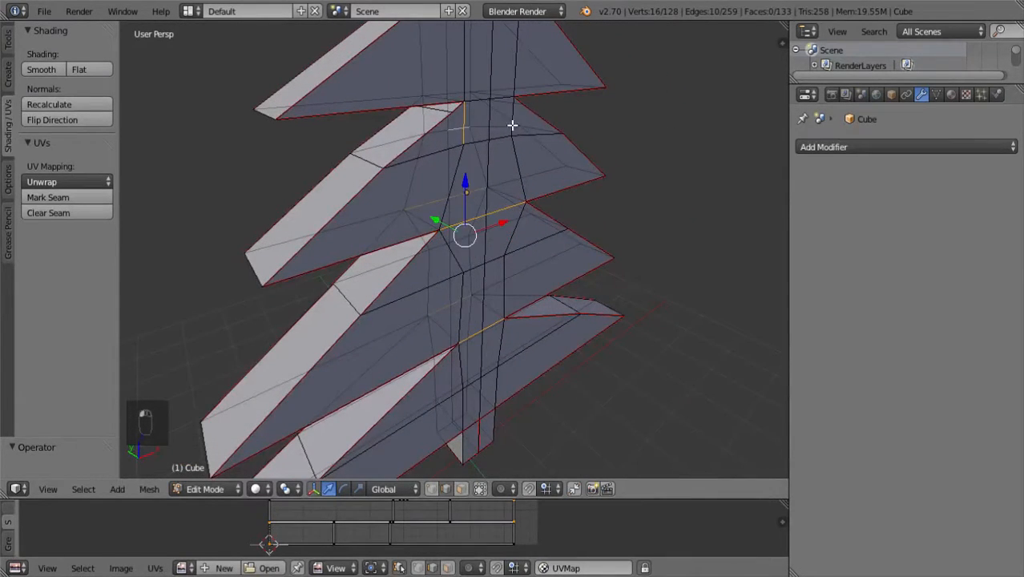
key("ctrl+z")
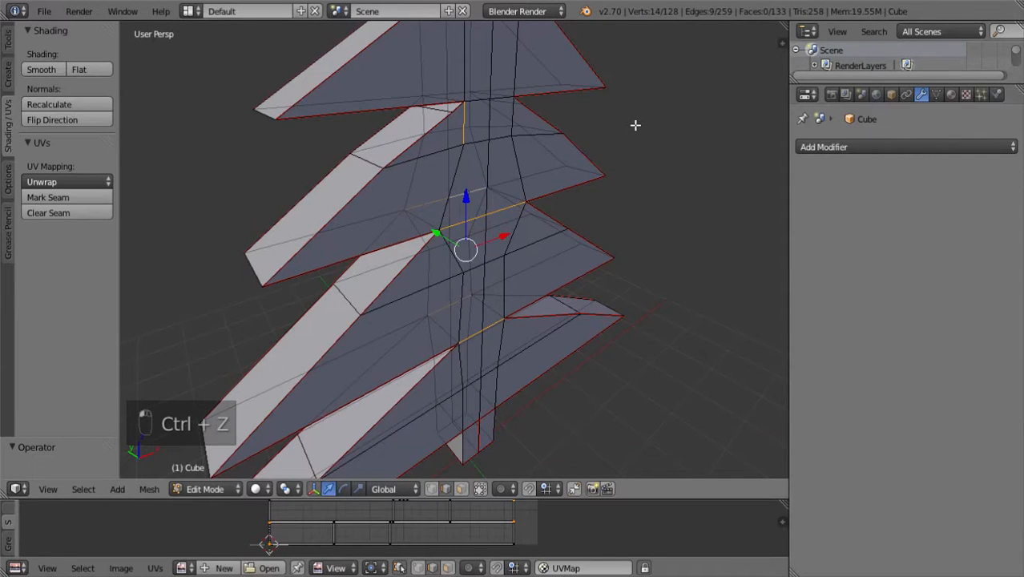
middle_click_drag(634, 127, 521, 124)
right_click(443, 125, "shift")
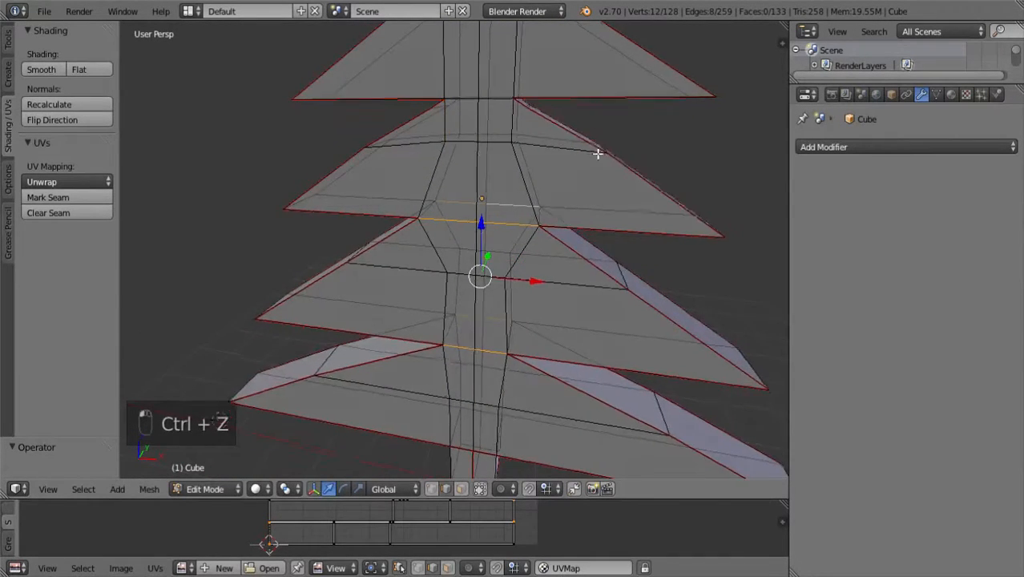
middle_click_drag(597, 153, 273, 203)
left_click(79, 197)
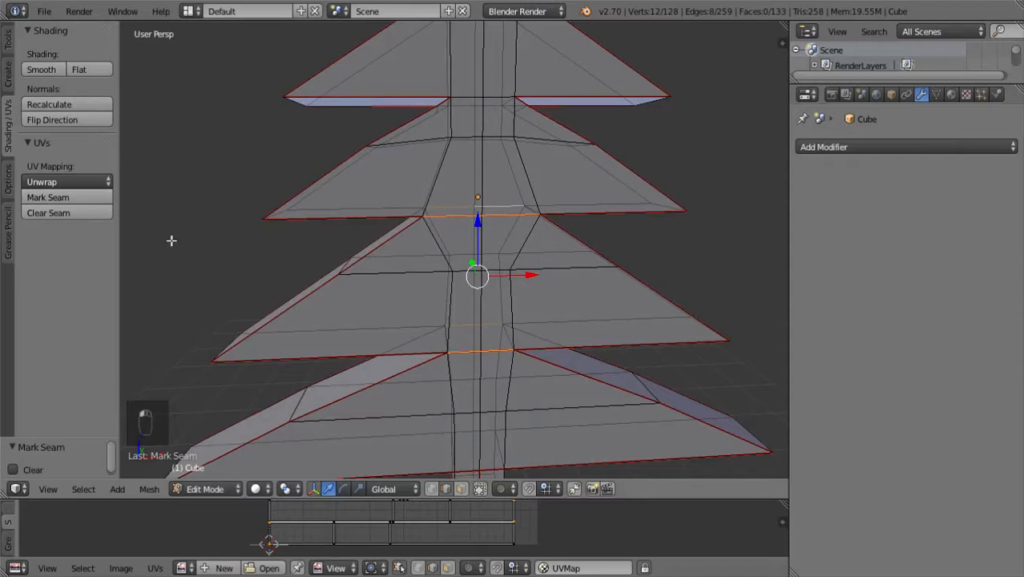
key("a")
- Select the horizontal trunk edges at the notch between the second and third branch tiers from the top, on both faces
scroll(192, 308, "down", 4)
middle_click_drag(203, 312, 534, 280)
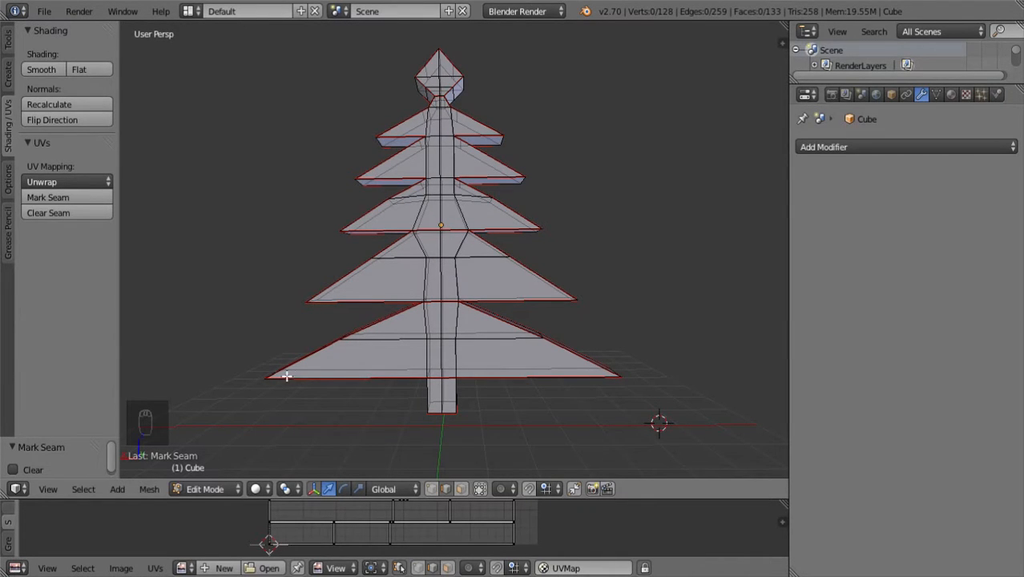
middle_click_drag(332, 386, 300, 359)
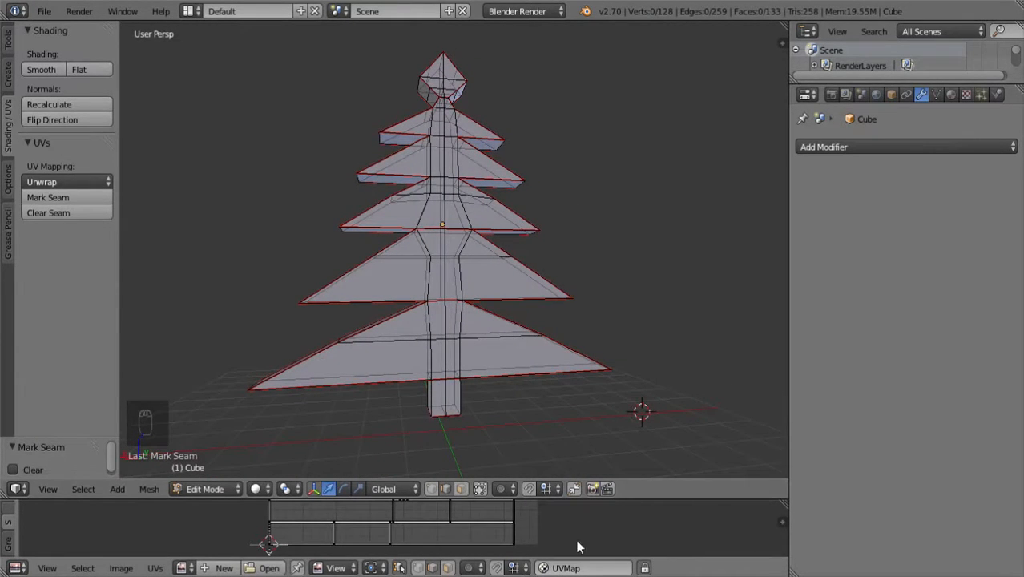
scroll(538, 273, "up", 5)
scroll(553, 254, "down", 2)
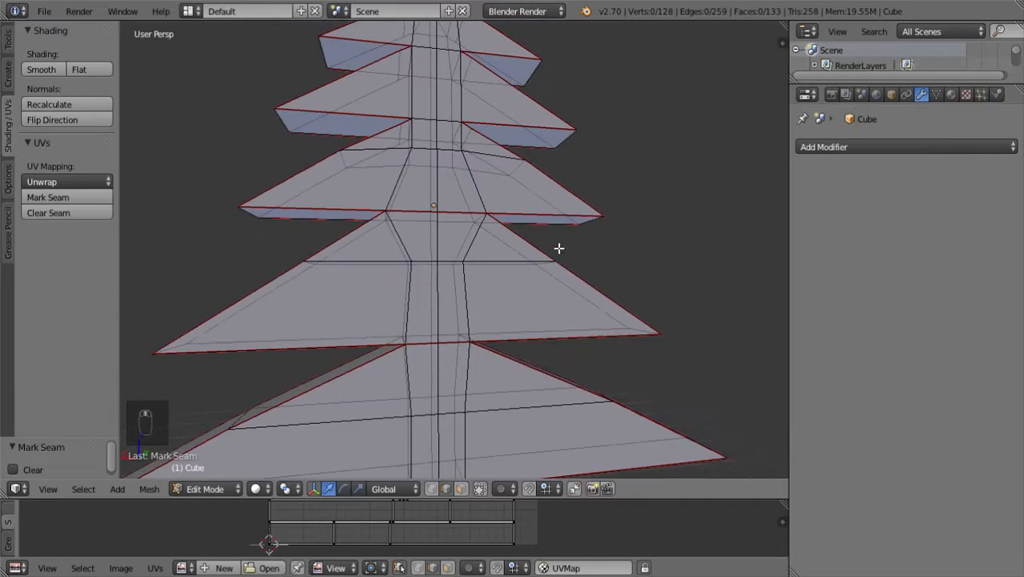
middle_click_drag(611, 210, 603, 261)
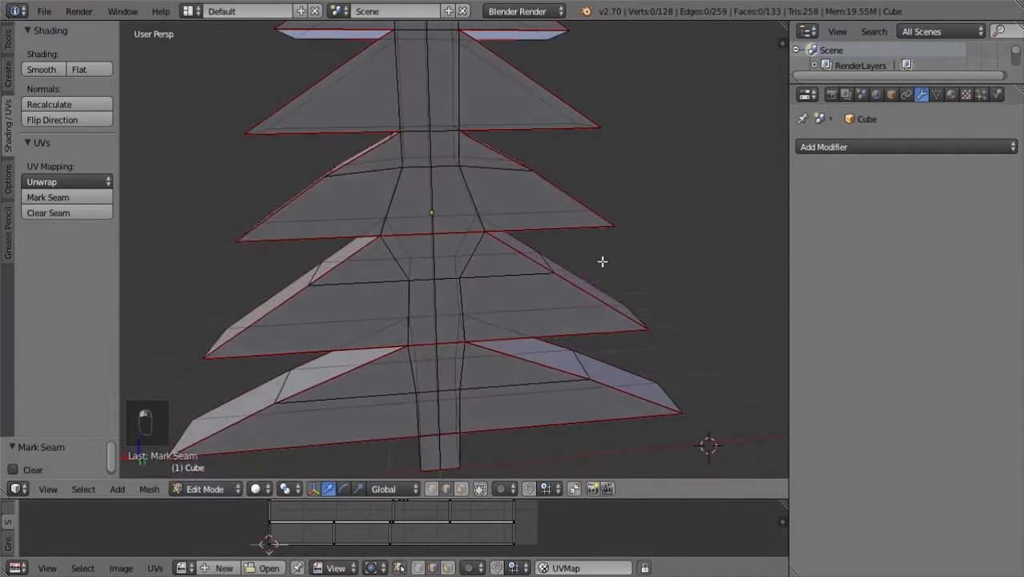
right_click(416, 128)
key("q")
right_click(416, 135, "shift")
right_click(440, 131, "shift")
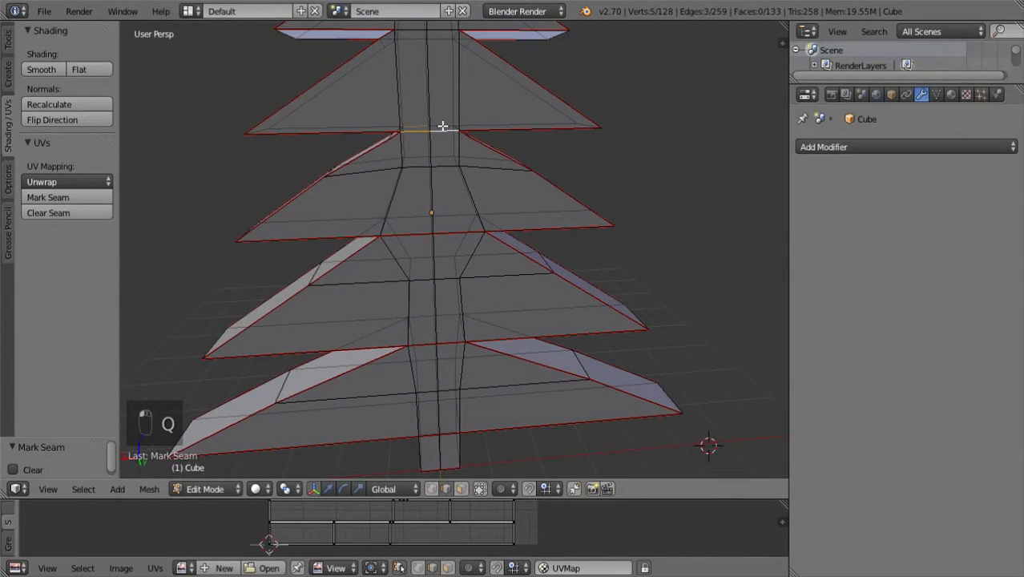
right_click(442, 126, "shift")
- Add the horizontal trunk edges at the notch between the two uppermost branch tiers, on both faces, to the selection
scroll(465, 111, "up", 5, "shift")
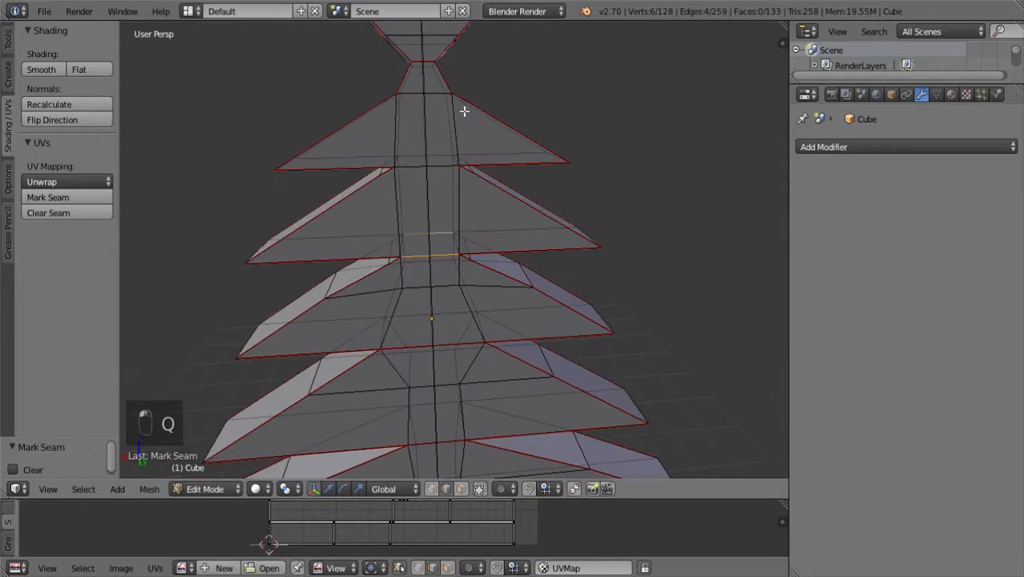
right_click(424, 158, "shift")
scroll(437, 169, "up", 5, "shift")
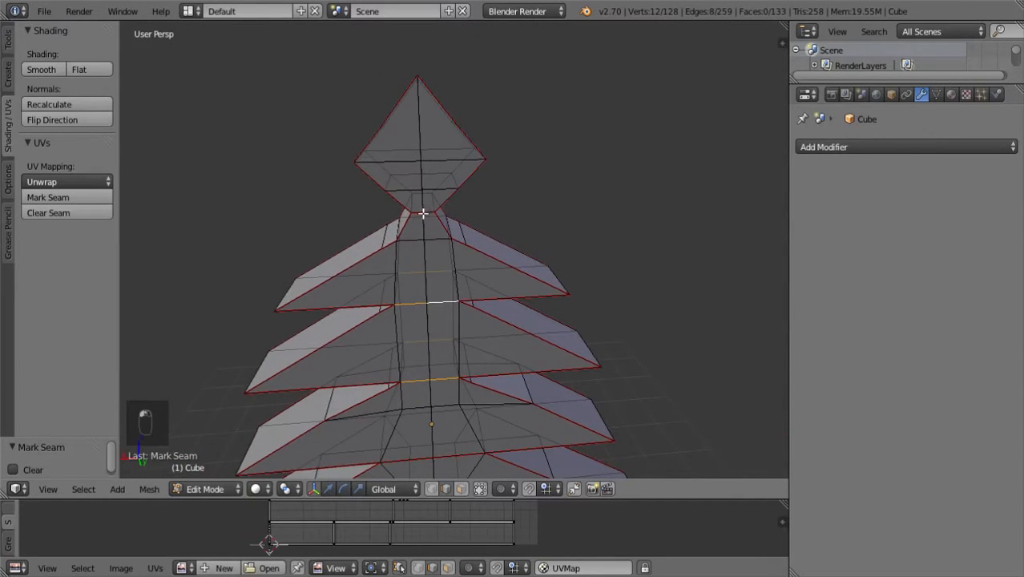
- Try adding the horizontal trunk edges at the top of the uppermost branch tier, below the treetop ornament, to the selection
middle_click_drag(423, 213, 523, 209)
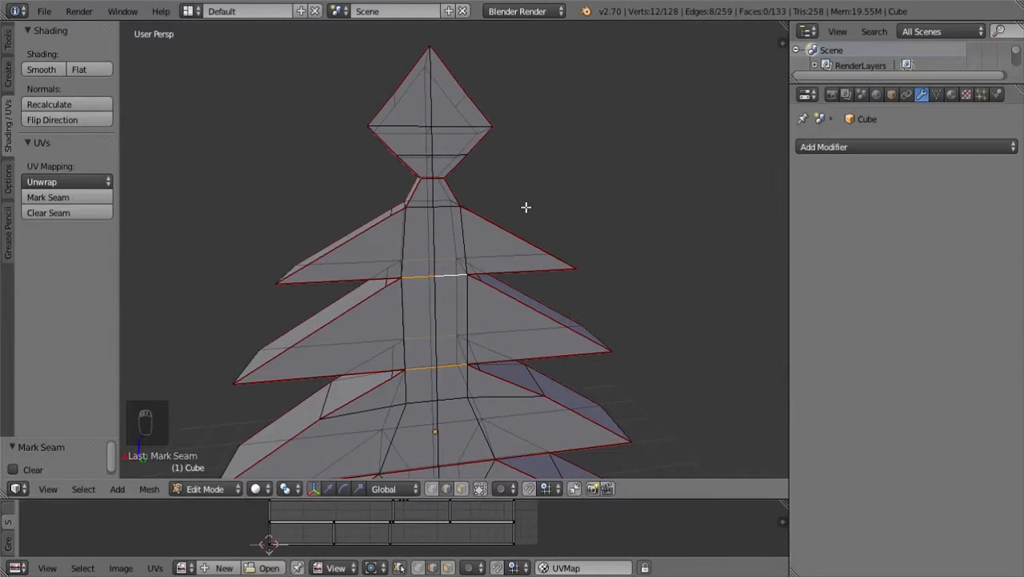
key("ctrl+KP_1")
middle_click_drag(507, 179, 514, 209)
right_click(412, 214, "shift")
right_click(411, 205, "shift")
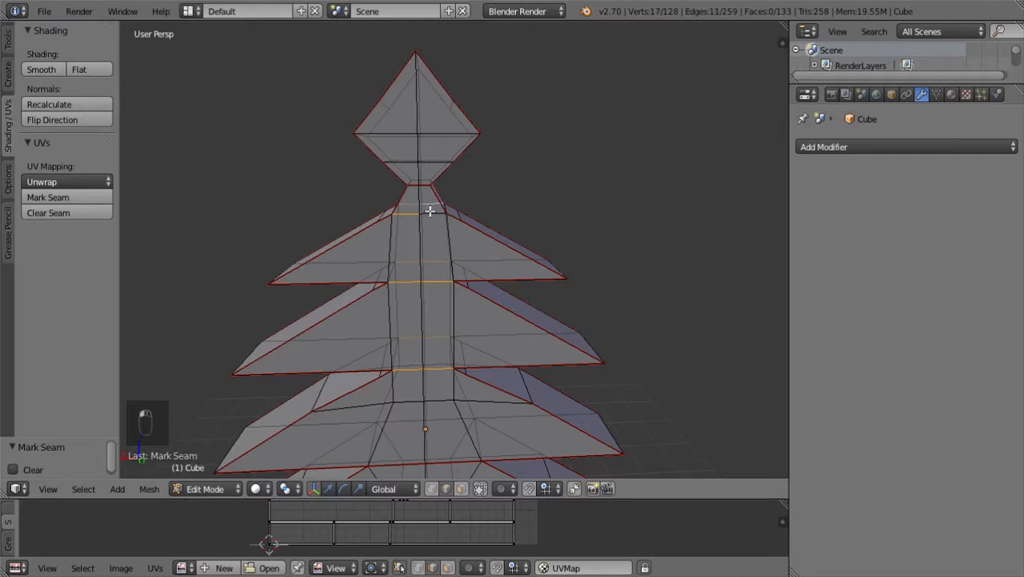
right_click(430, 211, "shift")
- Undo the recent edge selections, redo them, and add the trunk edges at the top of the uppermost tier on both faces
key("ctrl+z")
key("ctrl+z")
key("ctrl+z")
key("ctrl+z")
key("ctrl+z")
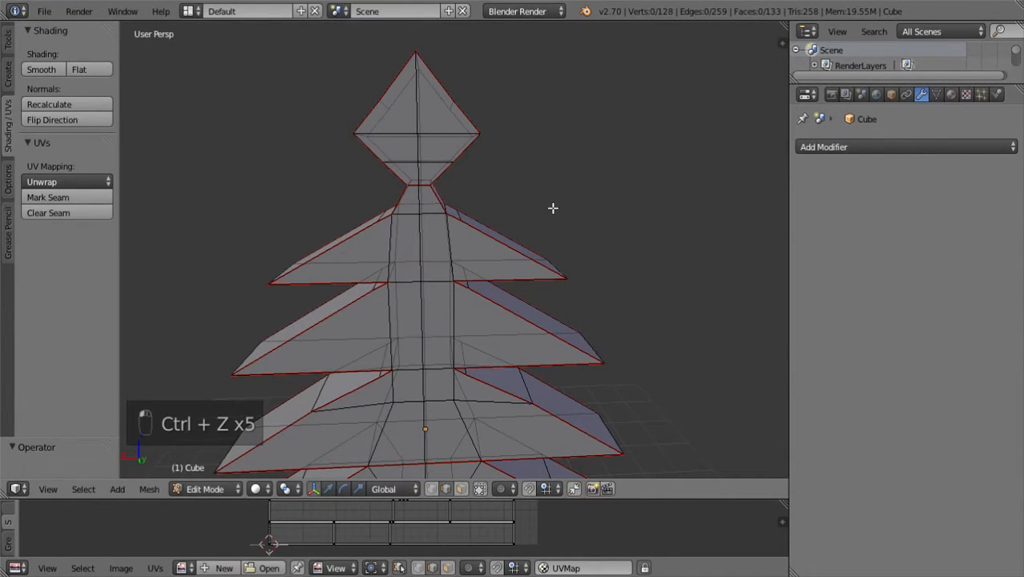
mouse_move(553, 209)
middle_mouse_down()
mouse_move(543, 187)
mouse_move(533, 219)
mouse_move(540, 201)
middle_mouse_up()
key("ctrl+shift+z")
right_click(412, 212, "shift")
right_click(432, 229, "shift")
right_click(431, 213, "shift")
- Mark the selected trunk edges at the upper tiers as seams and clear the selection
scroll(569, 273, "down", 5)
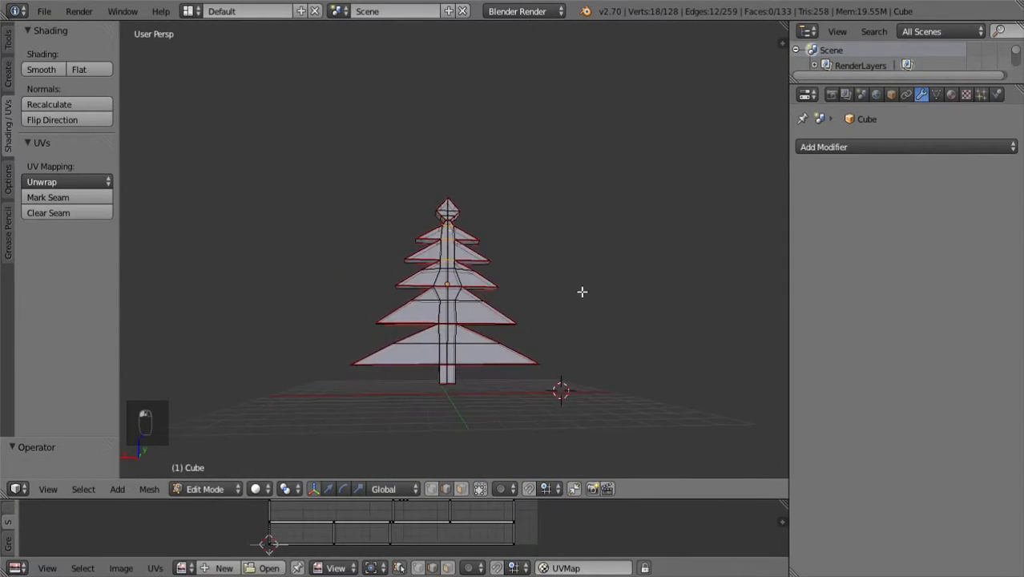
middle_click_drag(582, 292, 585, 350)
scroll(586, 352, "up", 2)
left_click(64, 202)
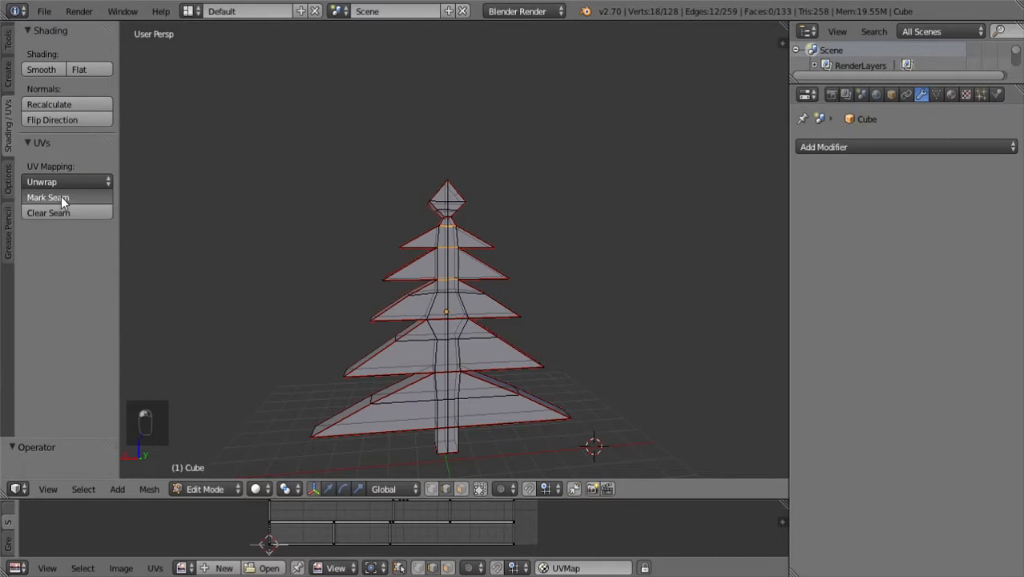
key("a")
- Select the entire tree mesh and unwrap it again with the Unwrap method
scroll(355, 335, "down", 3)
key("a")
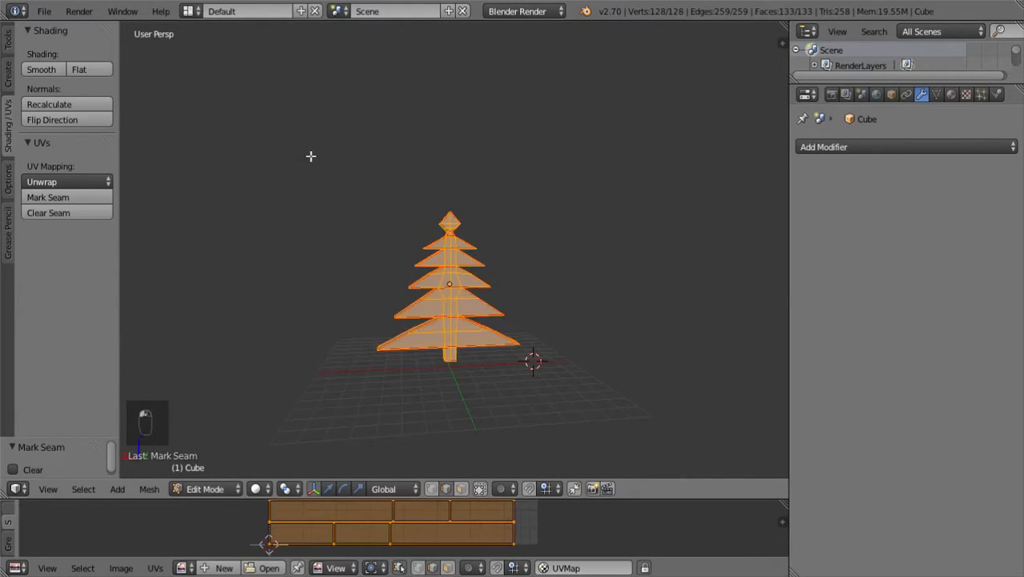
middle_click_drag(311, 156, 140, 383)
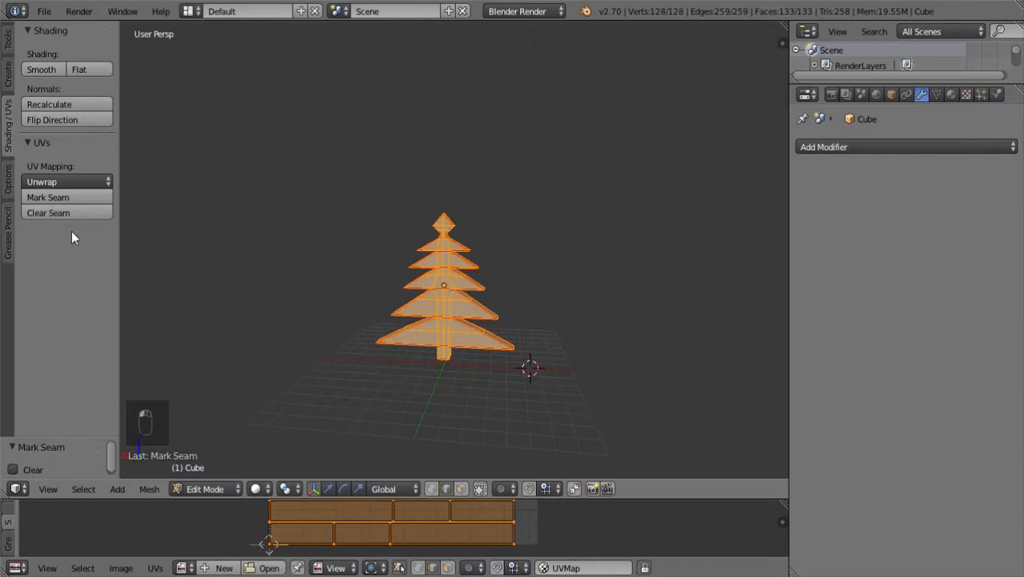
left_click(64, 183)
left_click(48, 199)
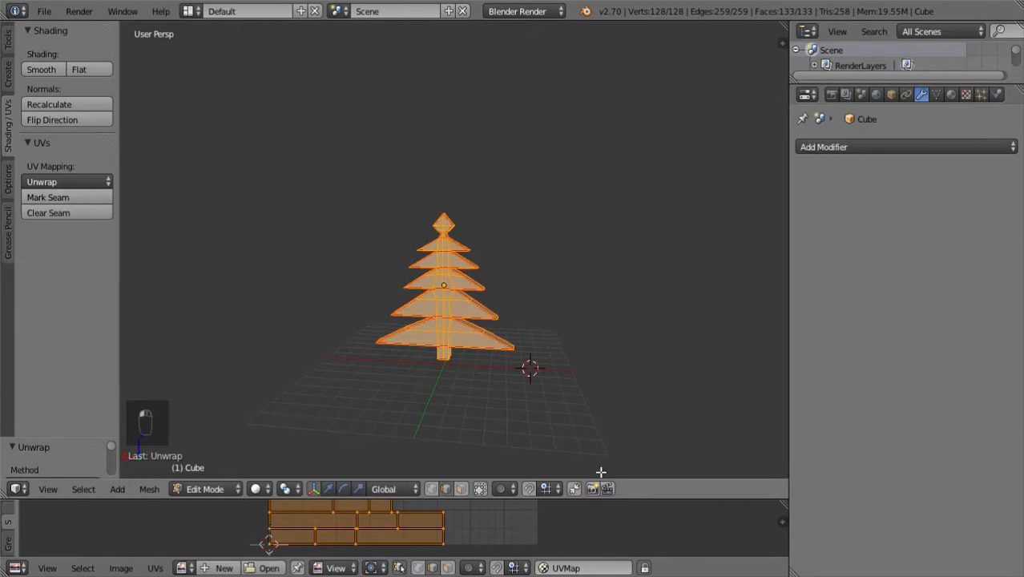
- Enlarge the UV editor, pick a single edge, and examine the narrow islands above the rectangular strips in the new layout
left_click_drag(640, 497, 561, 154)
scroll(451, 265, "up", 3)
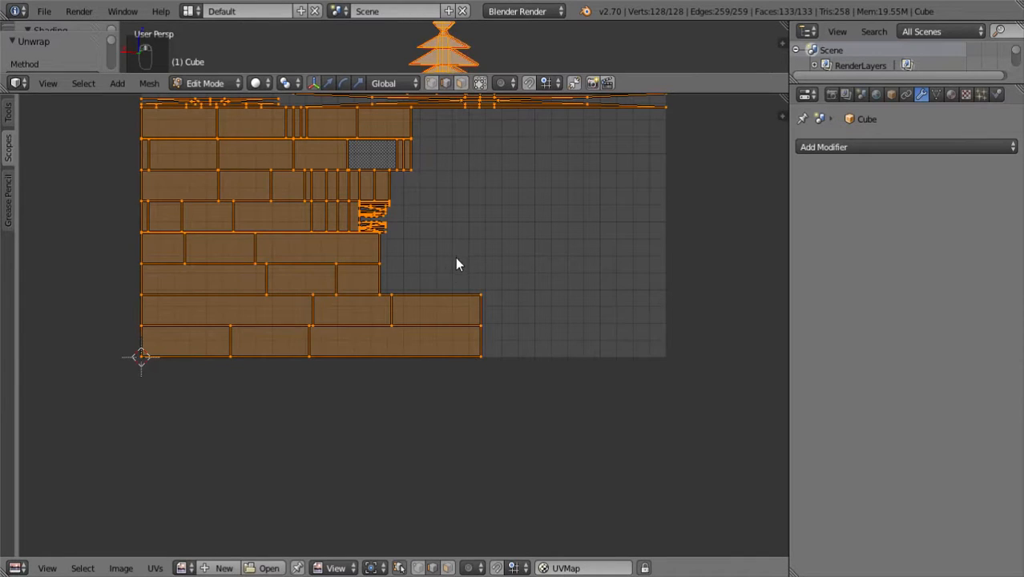
scroll(458, 278, "down", 2)
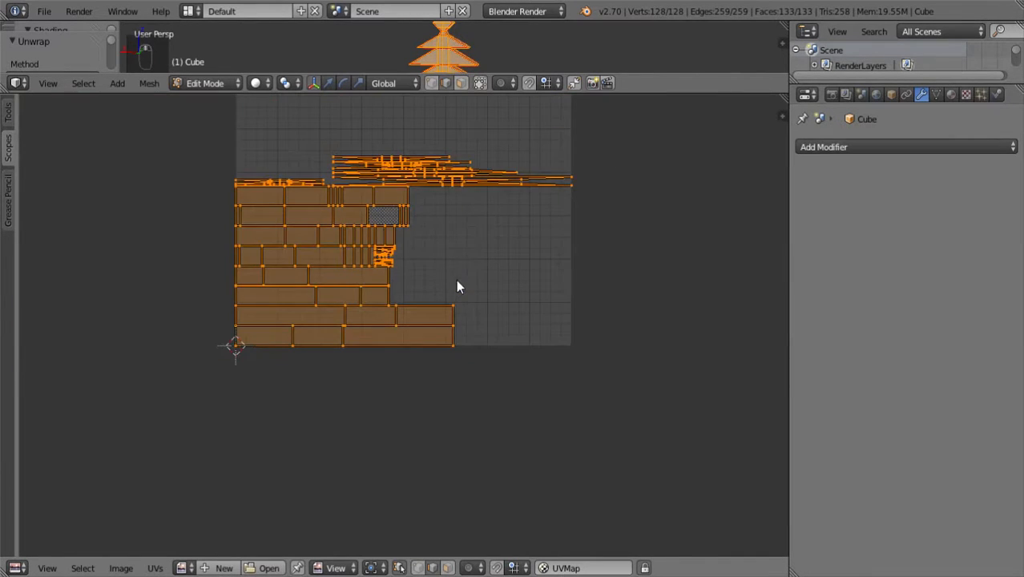
right_click(420, 165)
scroll(505, 251, "up", 3)
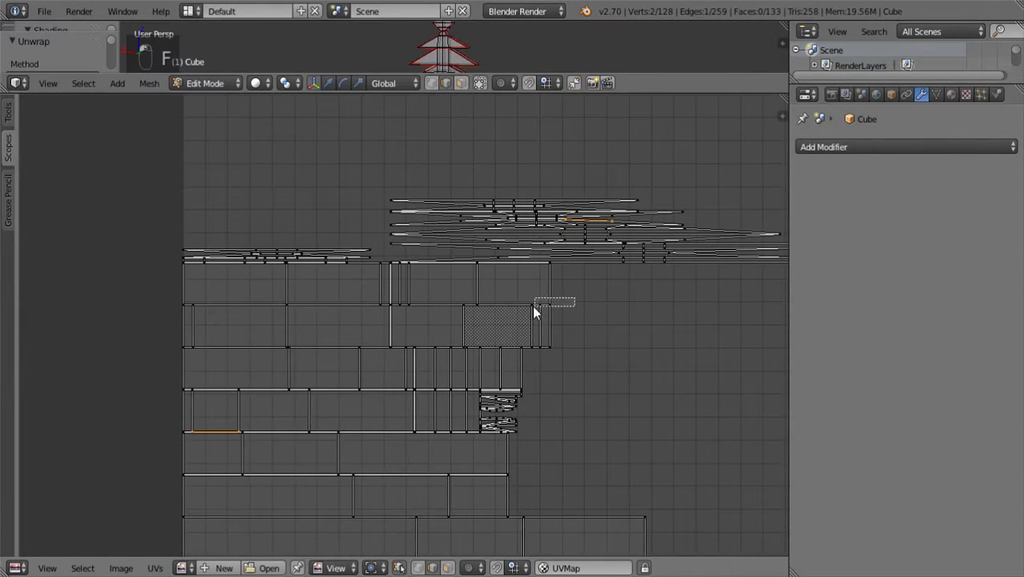
left_click_drag(534, 312, 553, 290)
key("ctrl+z")
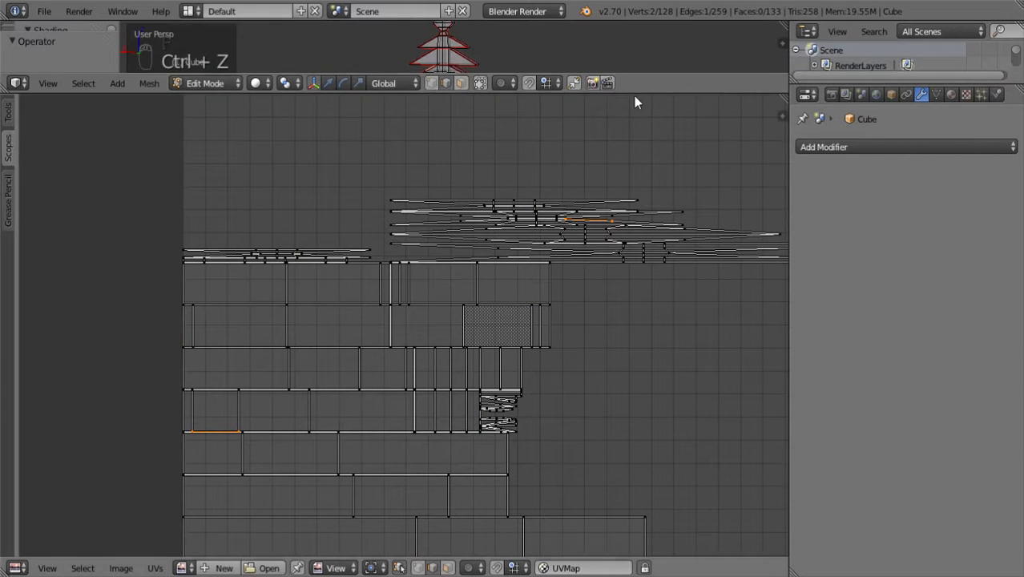
- Turn off UV sync selection, select the entire tree mesh, and resize the editors so the whole UV layout and the tree can be viewed together
left_click_drag(634, 95, 633, 430)
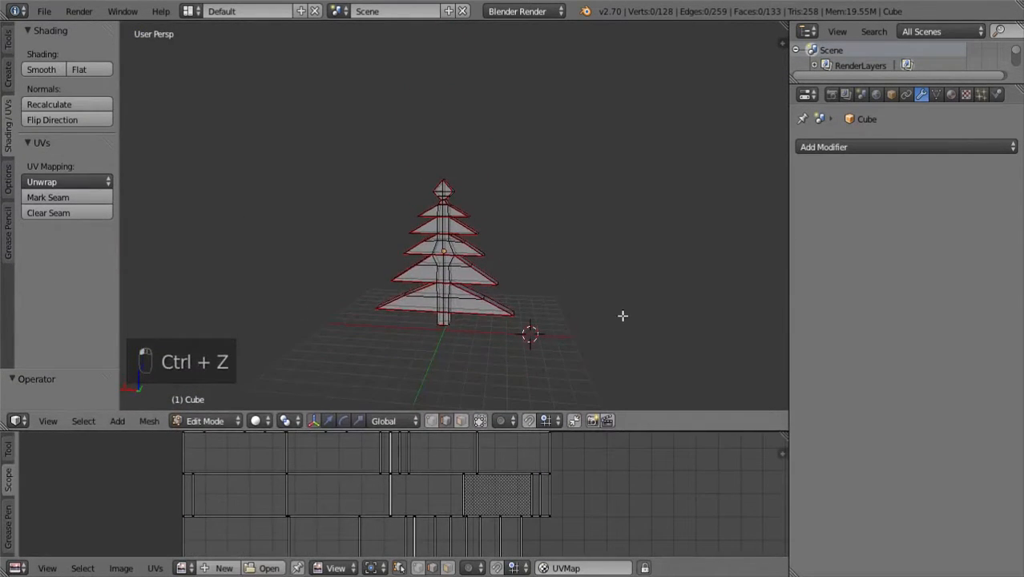
middle_click_drag(623, 316, 593, 306)
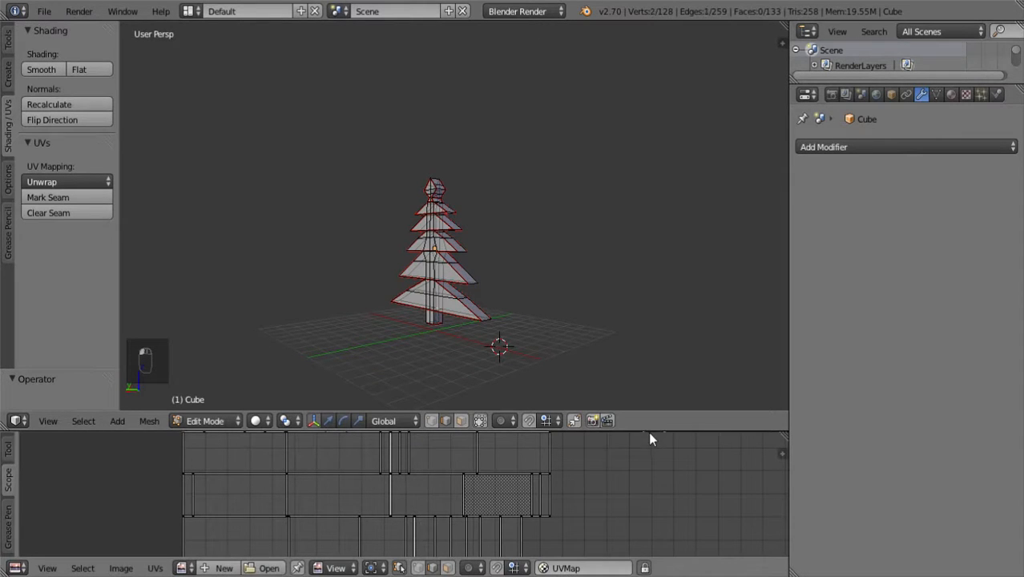
left_click_drag(649, 431, 649, 353)
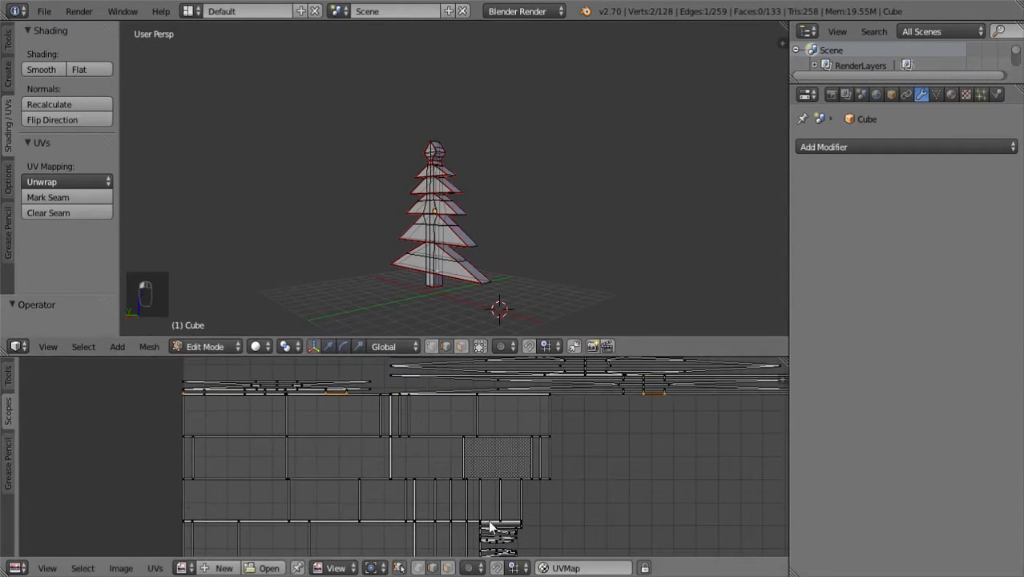
left_click(398, 568)
middle_click_drag(553, 317, 594, 256)
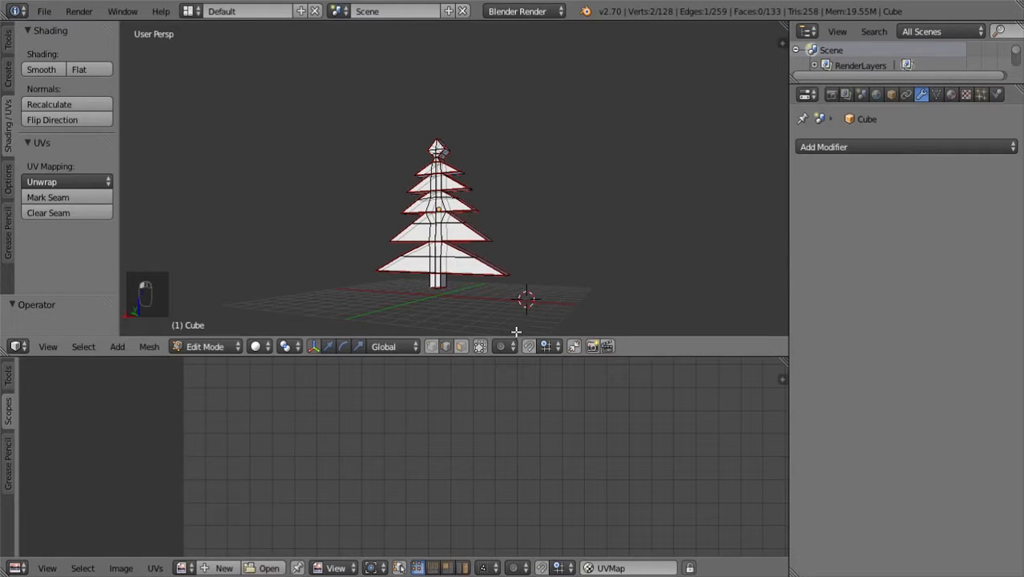
key("a")
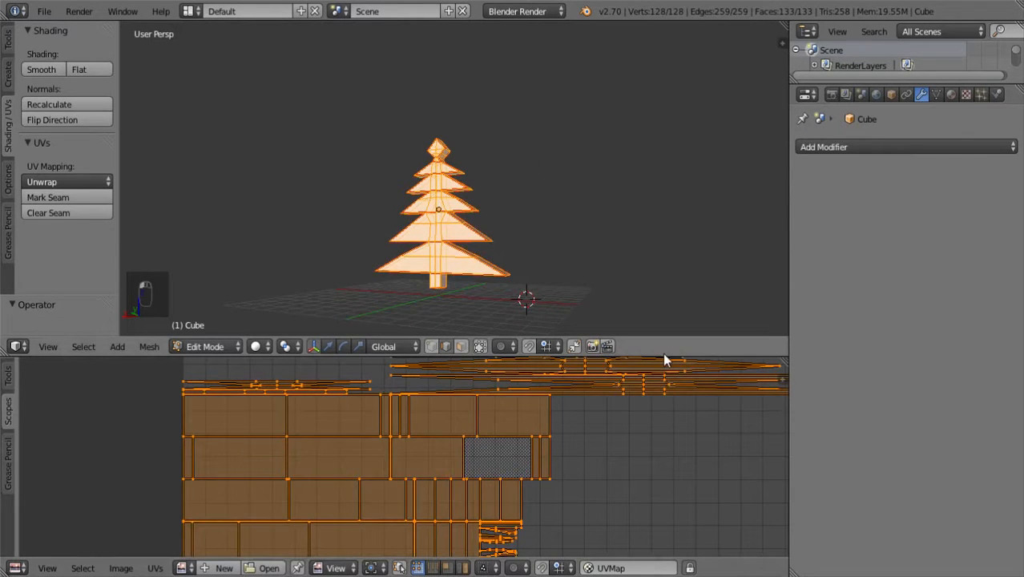
left_click_drag(665, 356, 676, 137)
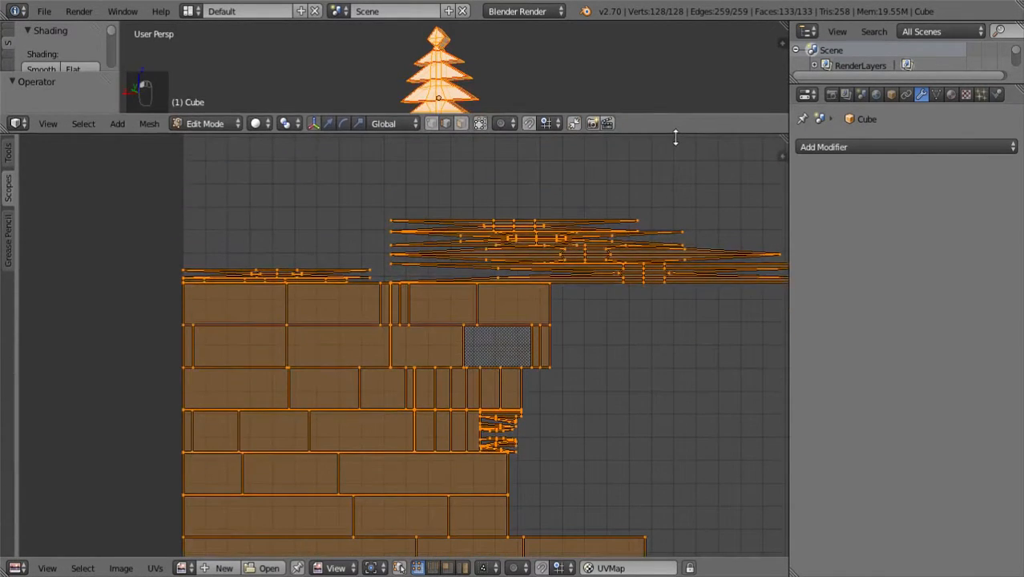
scroll(674, 317, "down", 3)
scroll(492, 327, "up", 1)
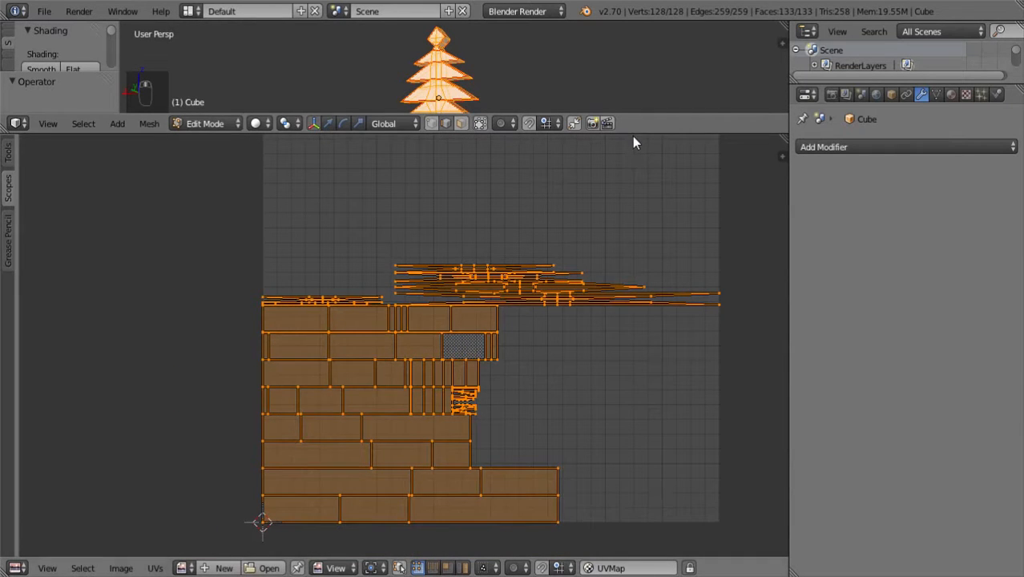
left_click_drag(634, 137, 645, 253)
key("l")
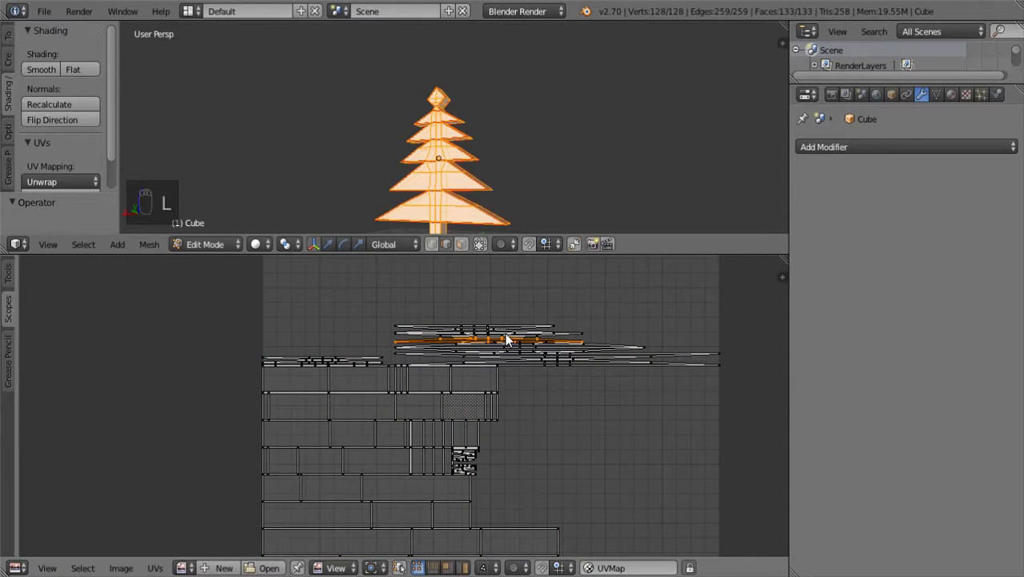
key("w")
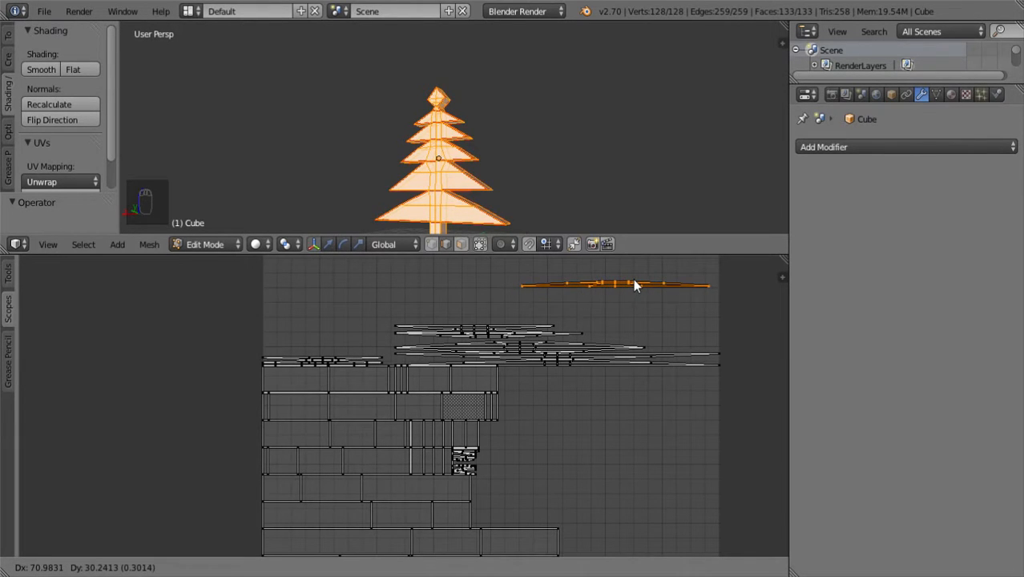
right_click(634, 278)
- Highlight the narrow islands above the rectangular strips one by one to tell them apart
key("l")
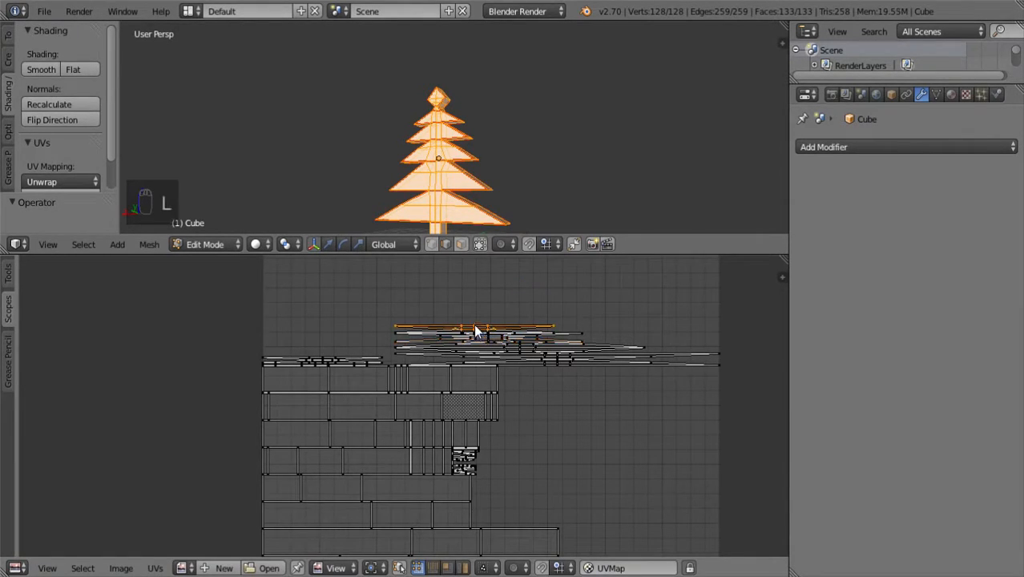
key("l")
key("l")
key("l")
key("l")
key("l")
key("l")
key("l")
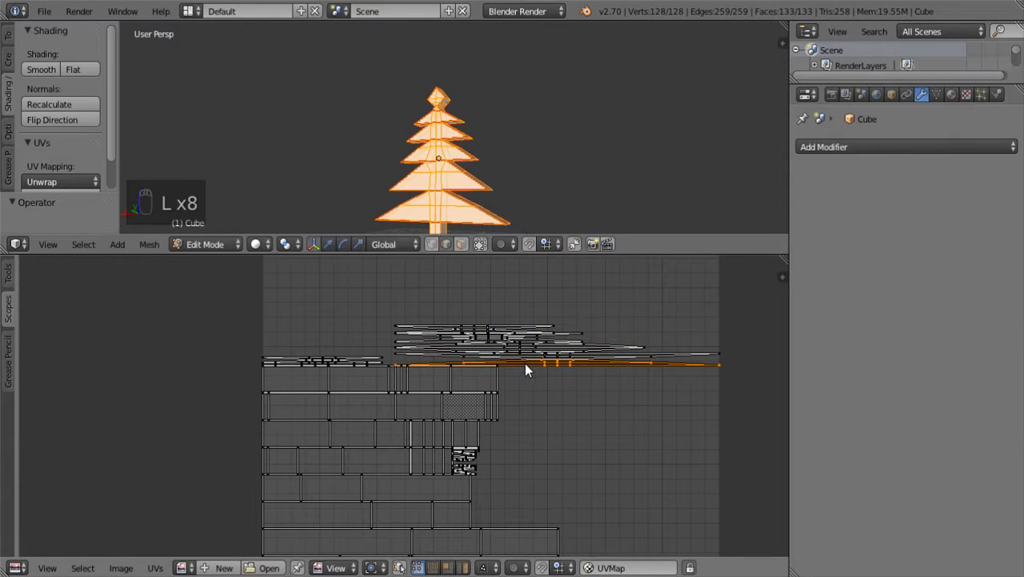
- Move the lowest of the long narrow islands up into the empty space above the other narrow islands
key("l")
key("l")
key("g")
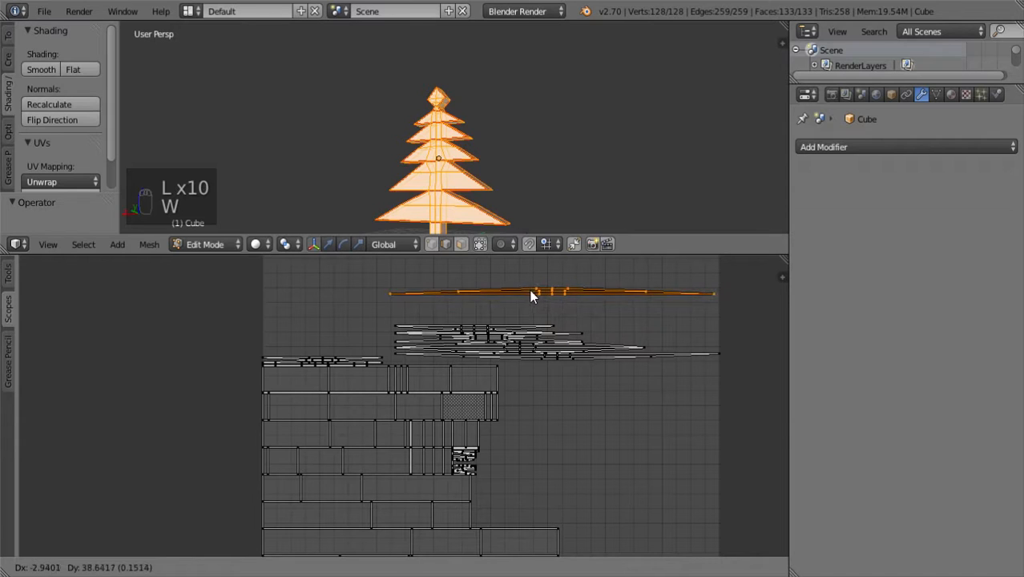
left_click(530, 295)
- Move the other equally long narrow island up so it sits just above the relocated one
key("l")
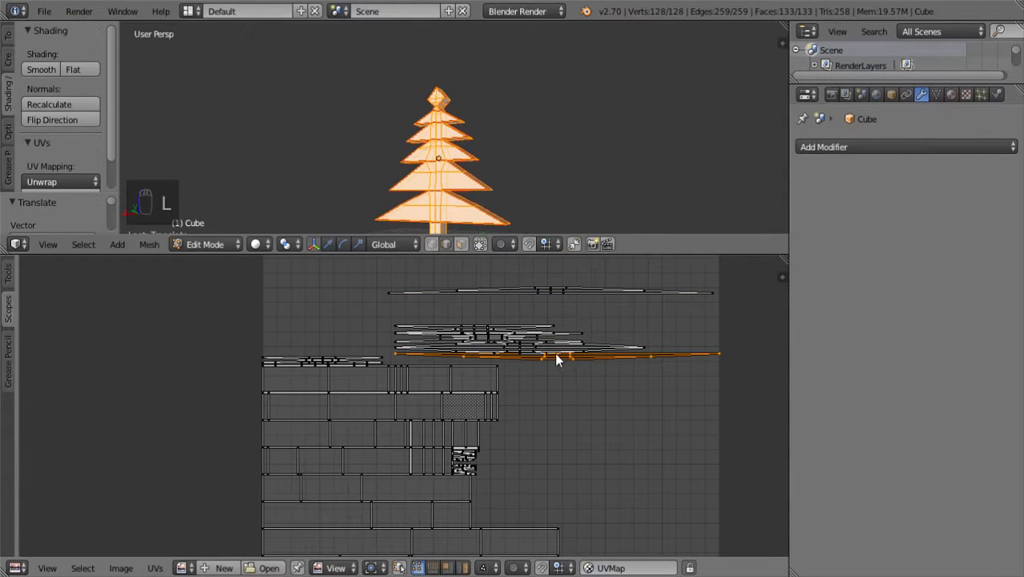
key("g")
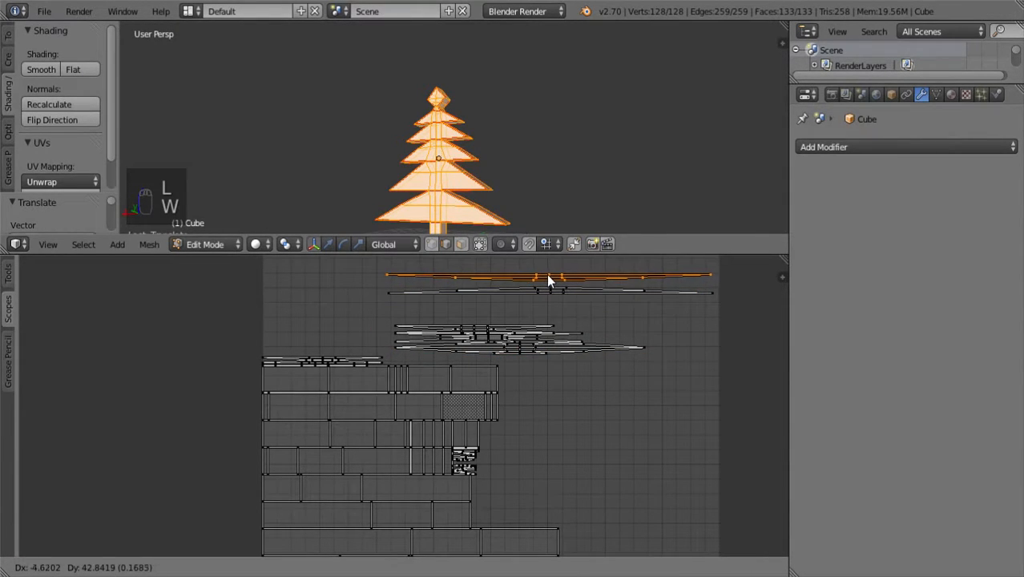
left_click(550, 276)
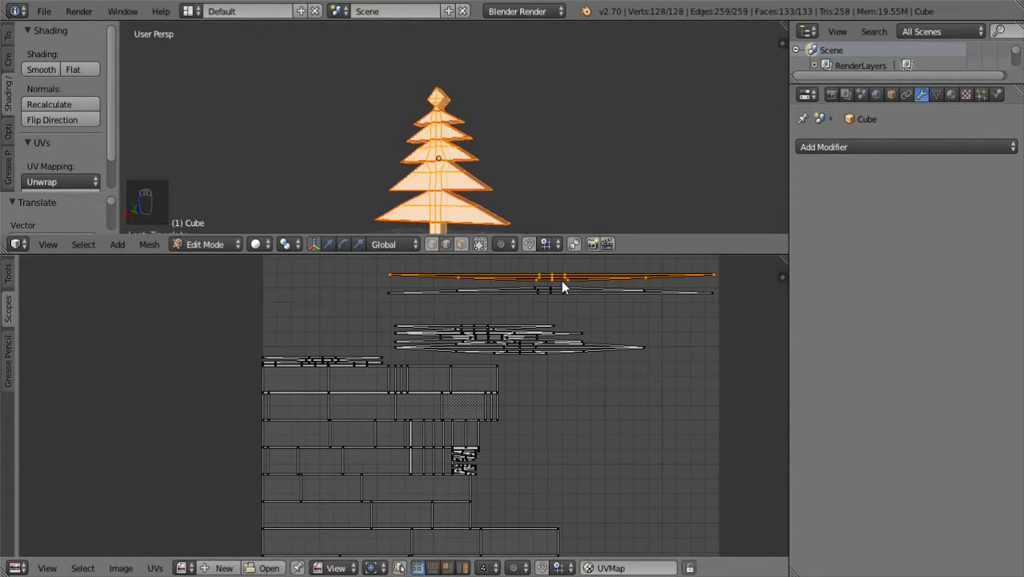
key("ctrl+r")
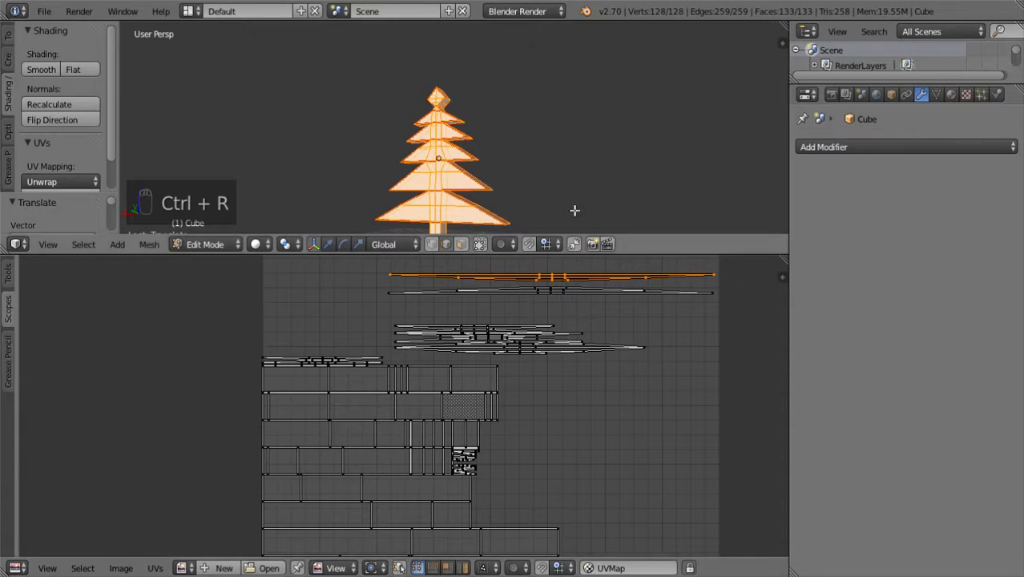
key("r")
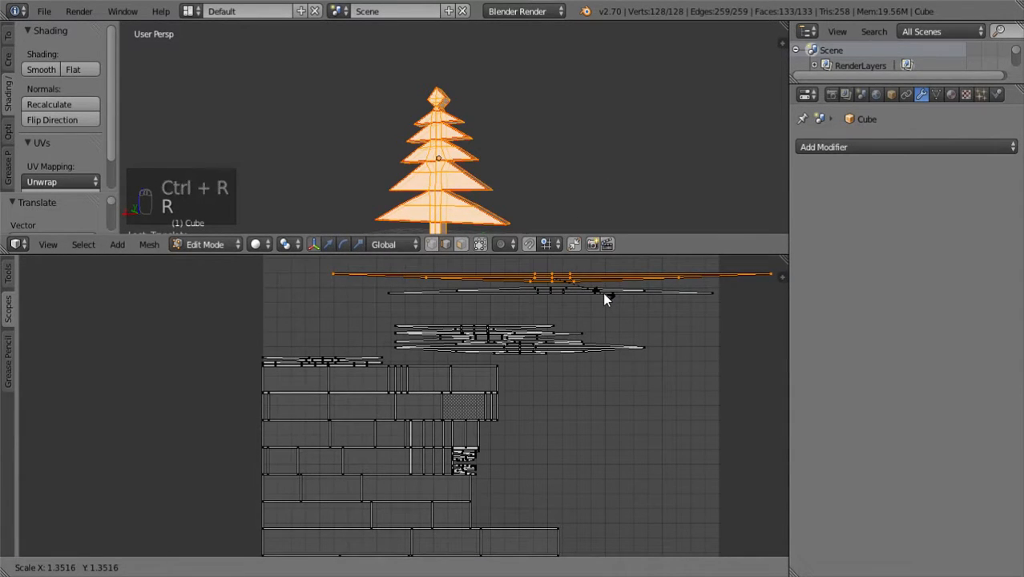
right_click(602, 293)
key("e")
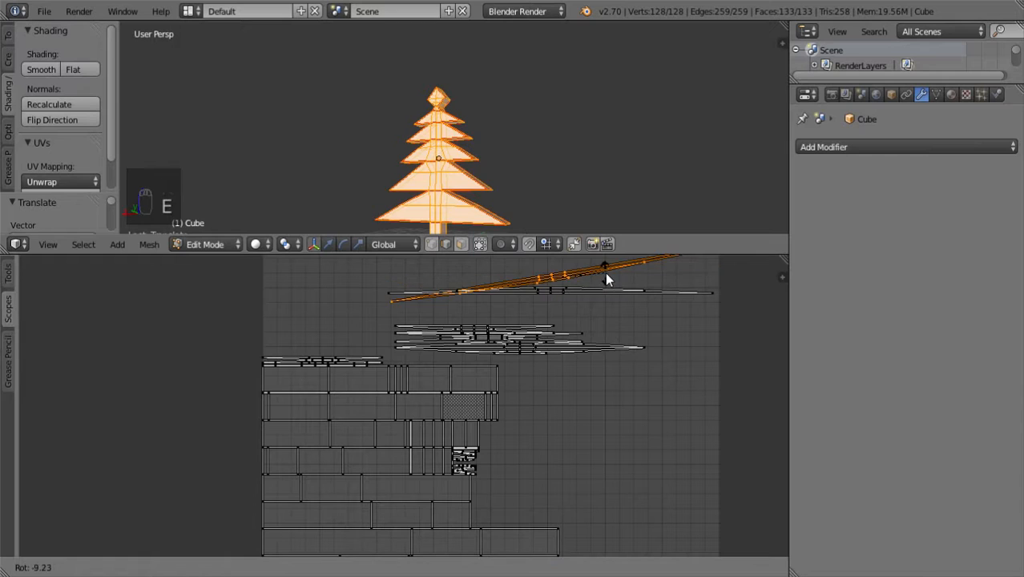
right_click(605, 272)
- Rotate the selected long island half a turn and move it onto the matching island directly beneath it
key("e")
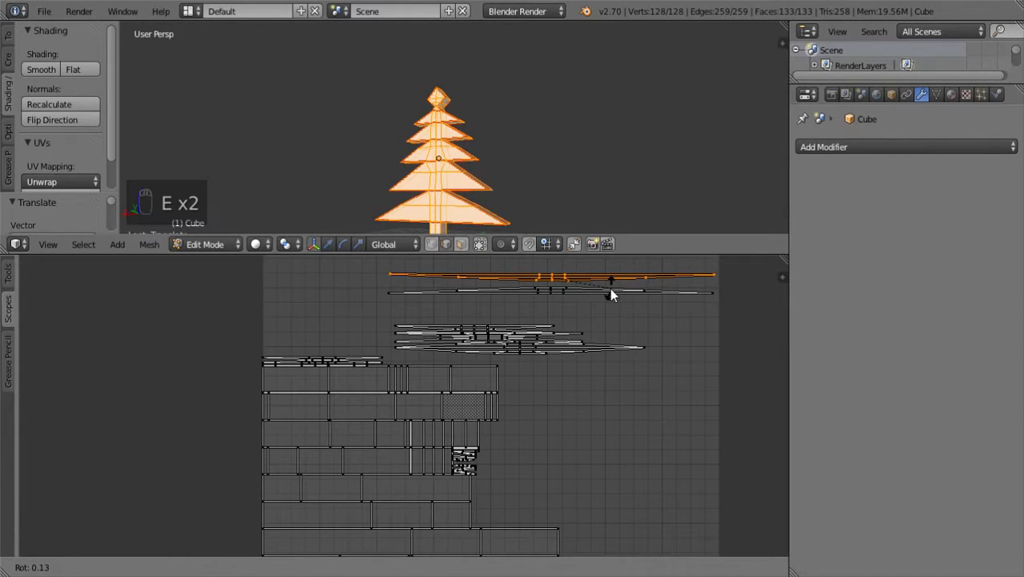
left_click(611, 295)
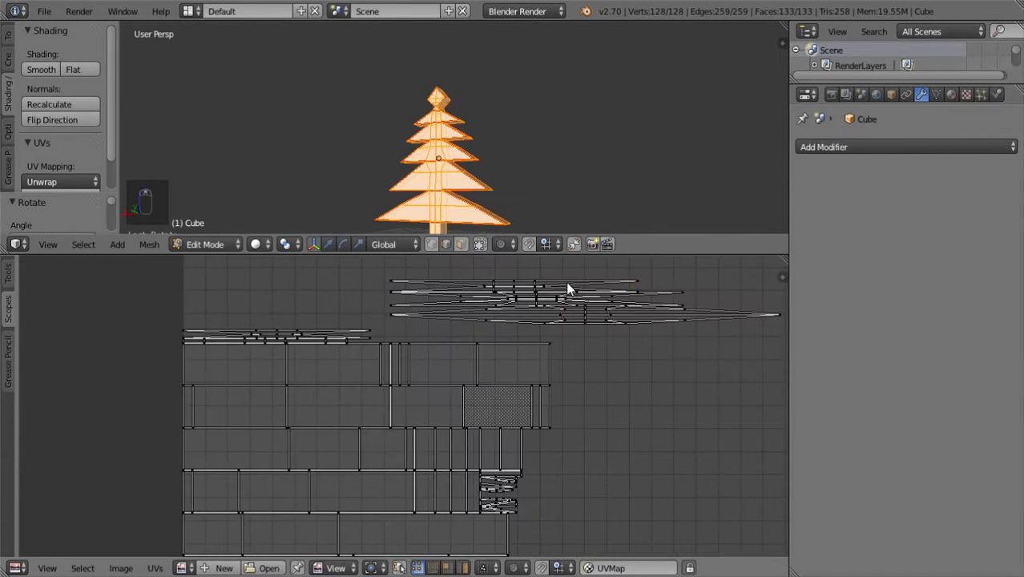
key("f")
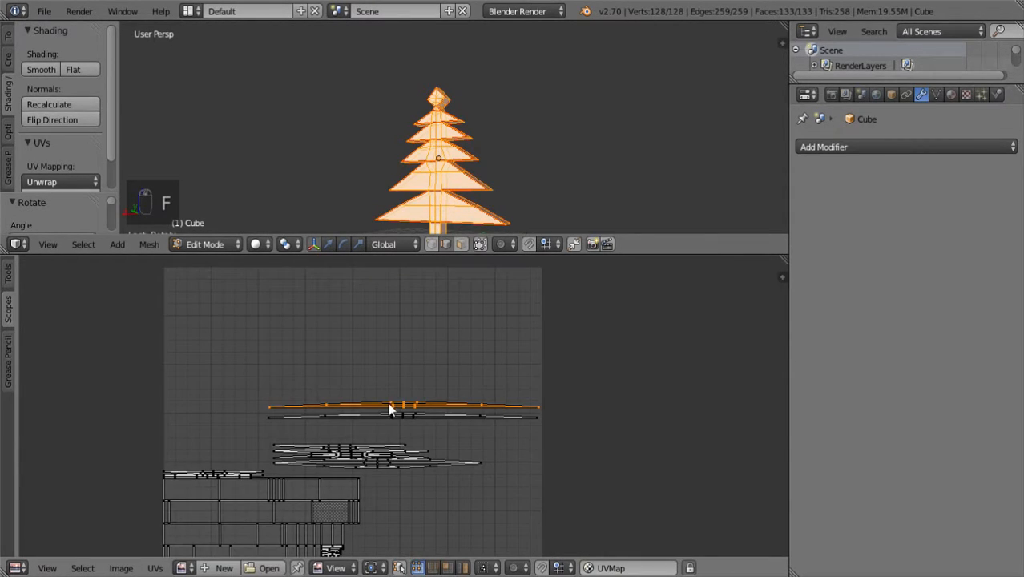
key("w")
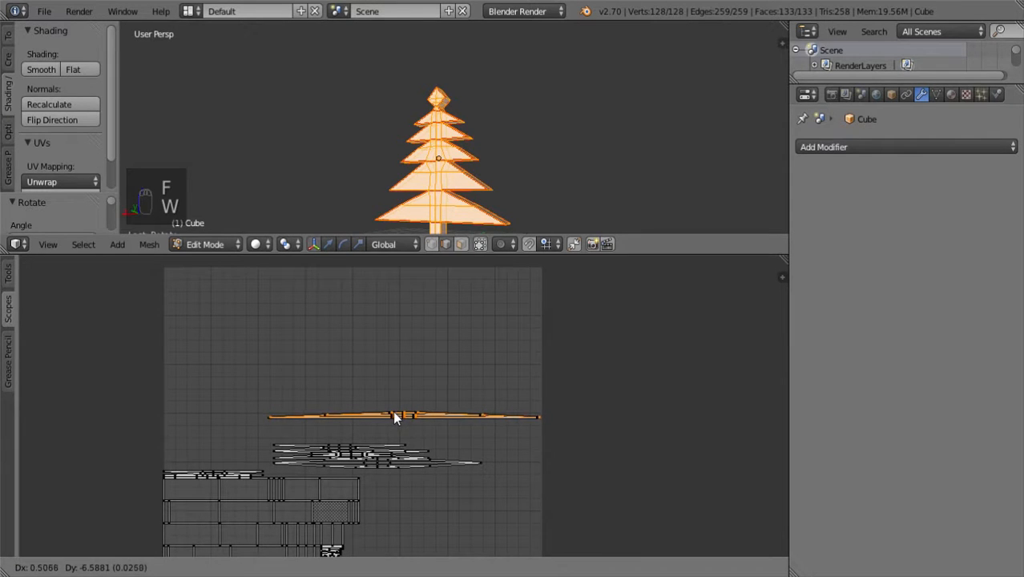
left_click(392, 417)
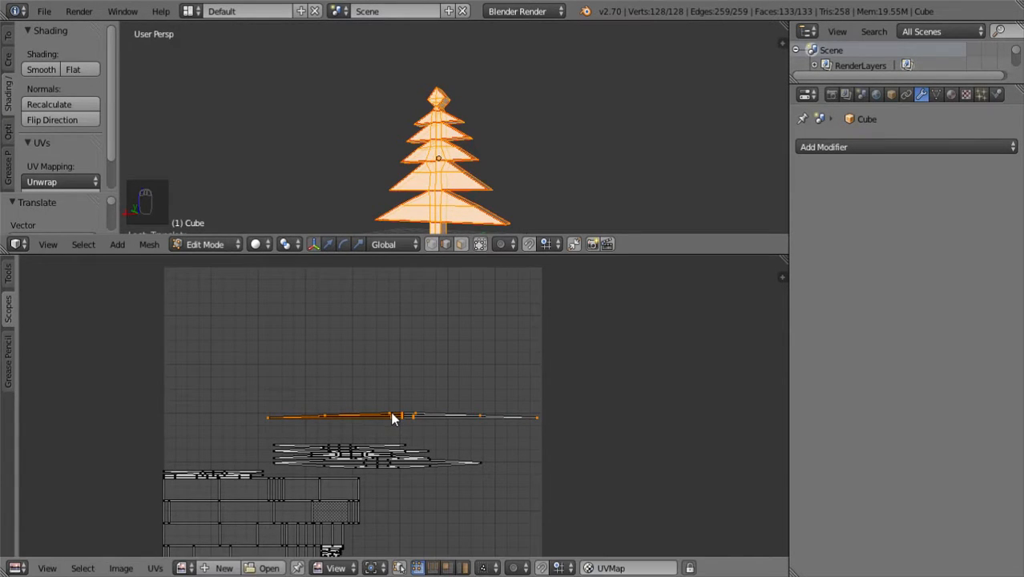
- Shift the selected island slightly so its central vertices line up with the matching island underneath
key("f")
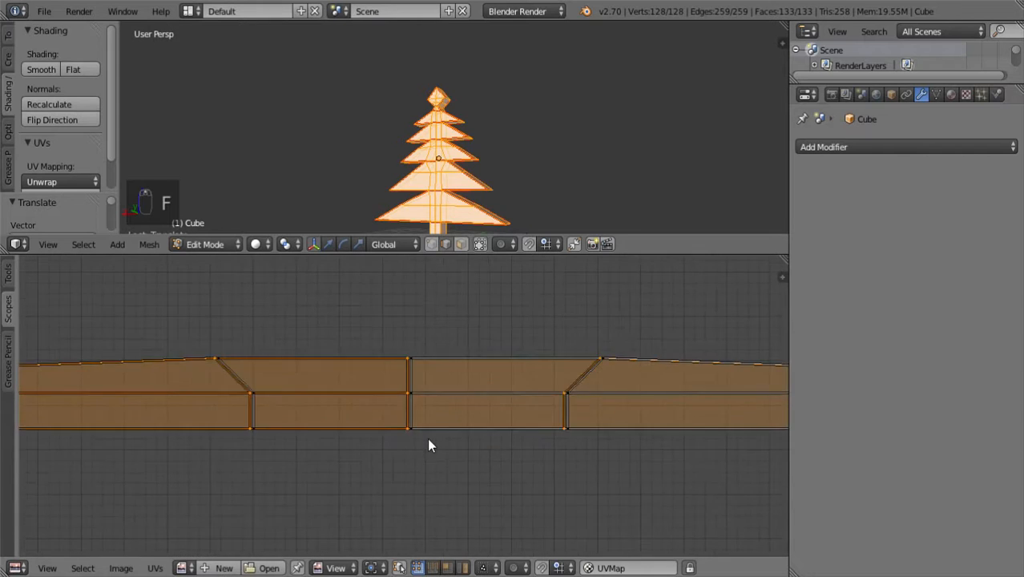
scroll(418, 419, "down", 10)
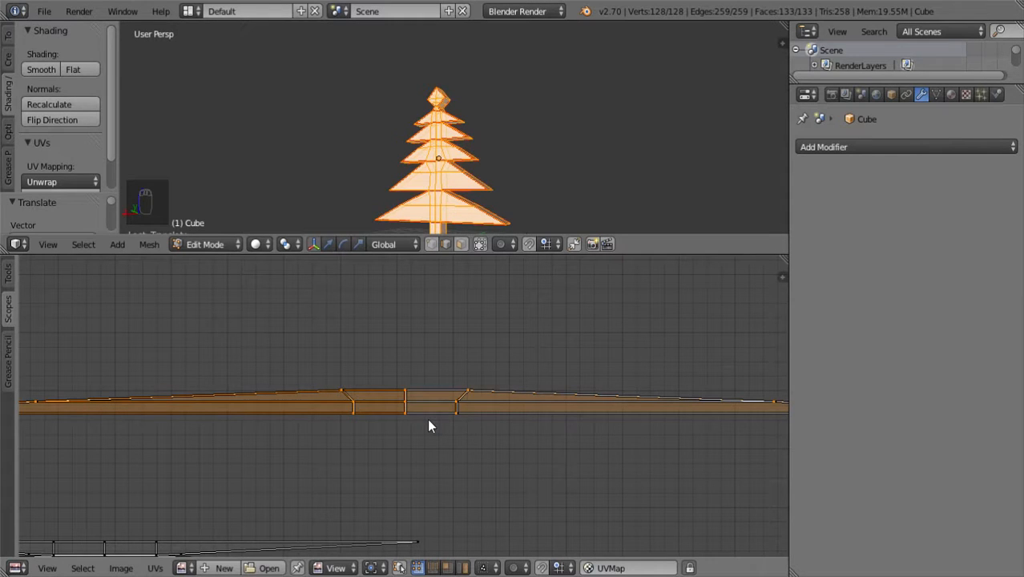
scroll(453, 416, "up", 6)
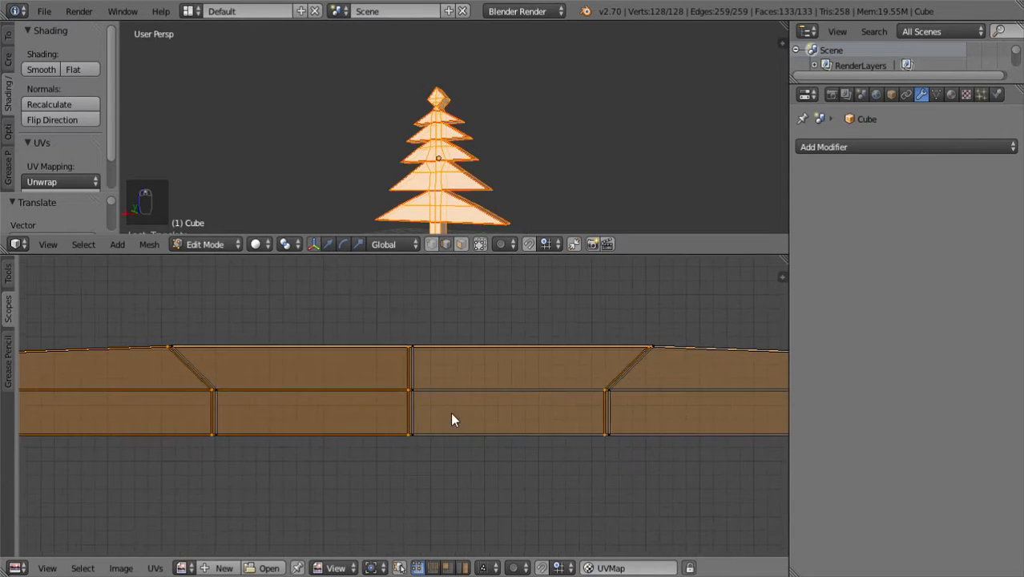
key("w")
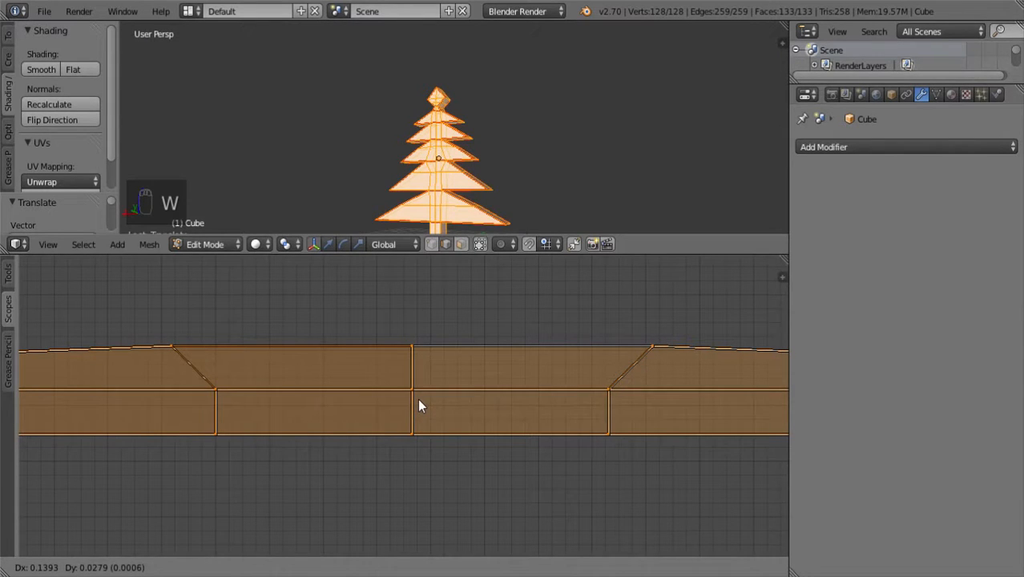
left_click(418, 398)
- Check the overlap of the two stacked islands along their length and fine-tune the selected island's position
scroll(417, 402, "down", 5)
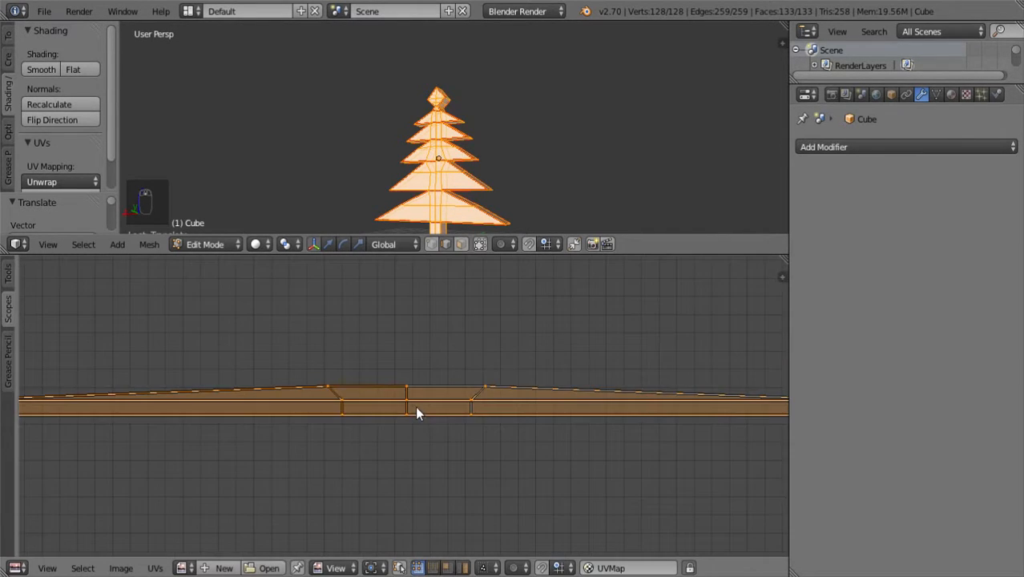
scroll(413, 412, "down", 4)
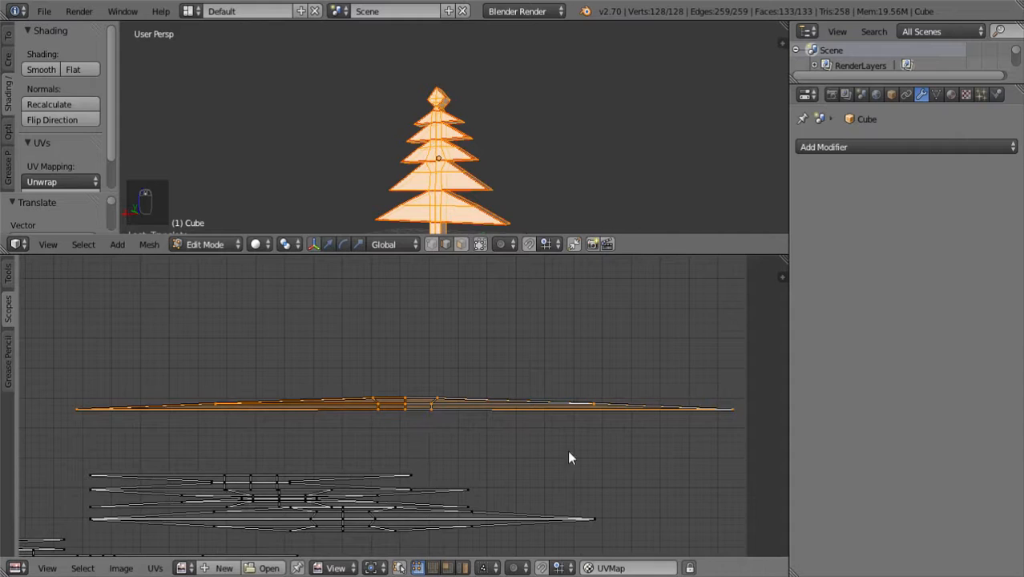
scroll(569, 456, "up", 7)
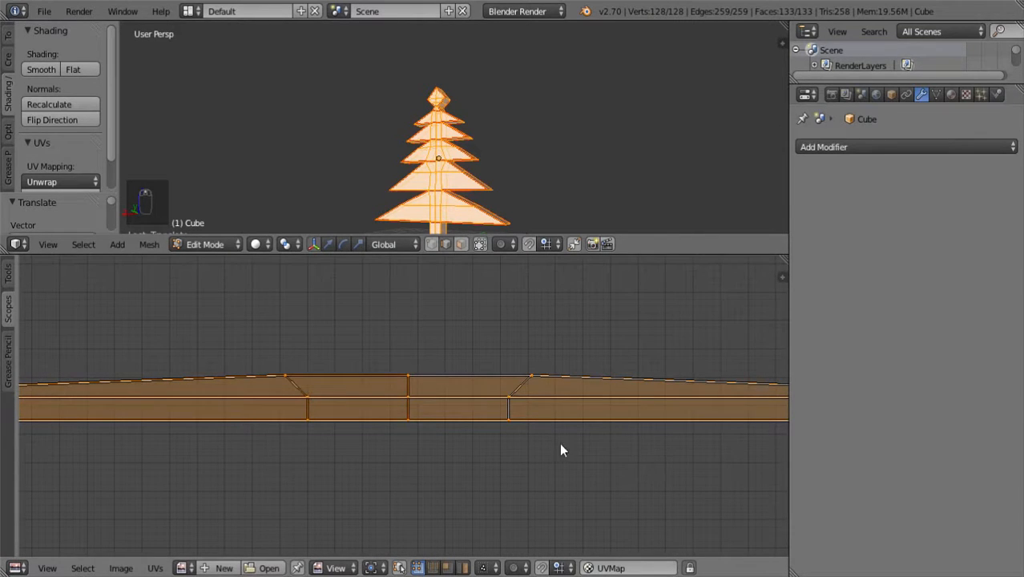
key("w")
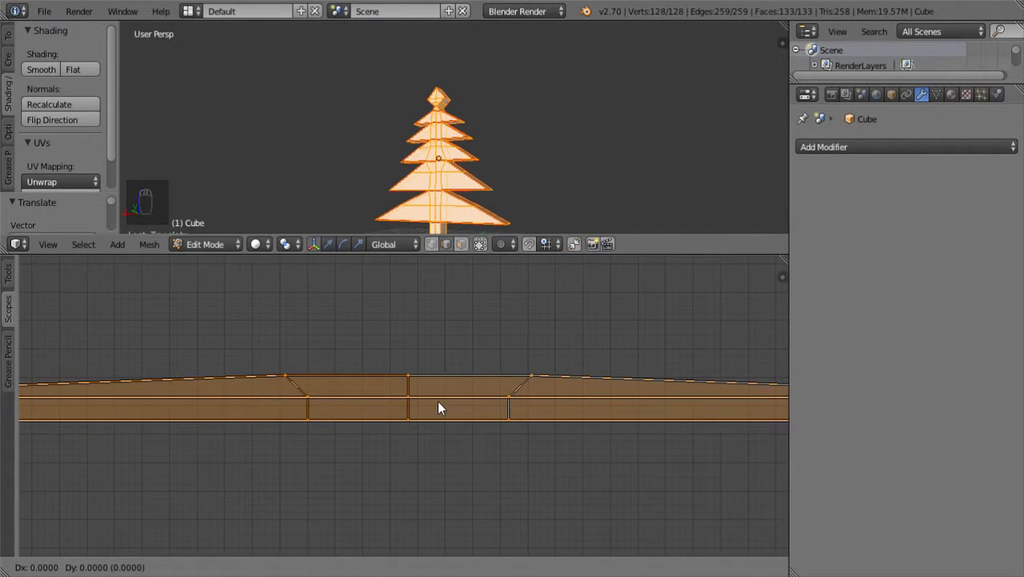
left_click(438, 404)
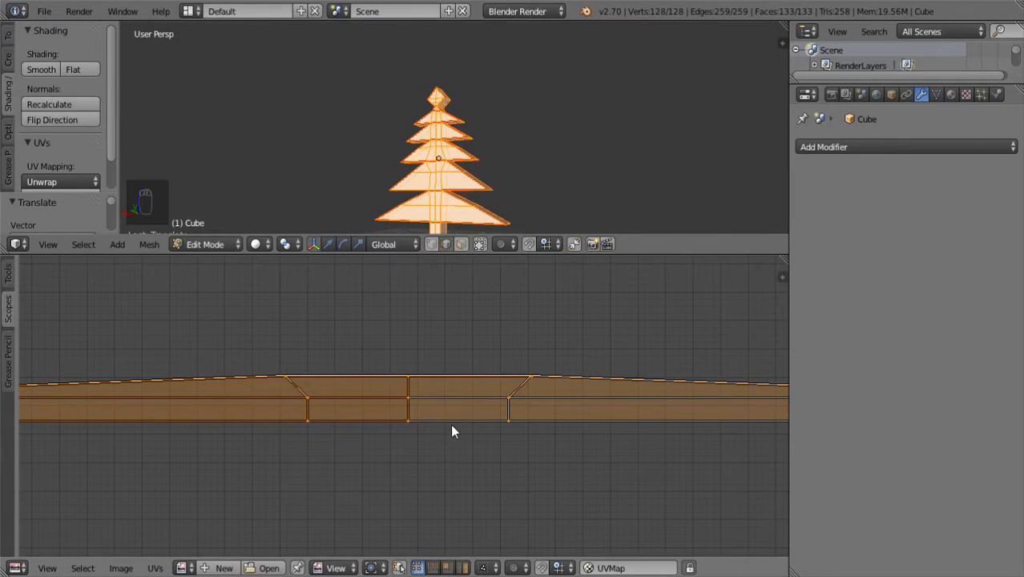
scroll(453, 437, "down", 5)
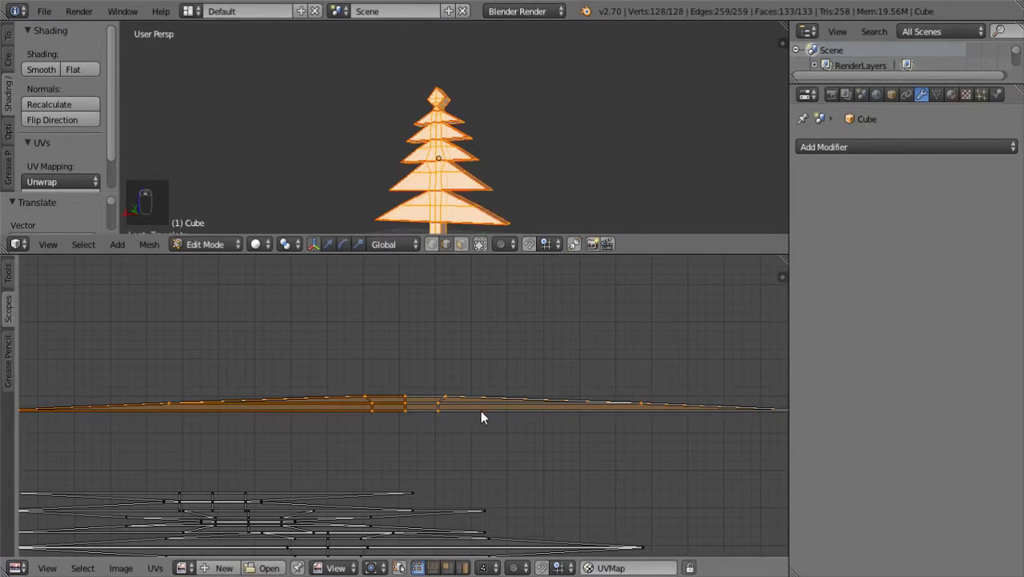
key("s")
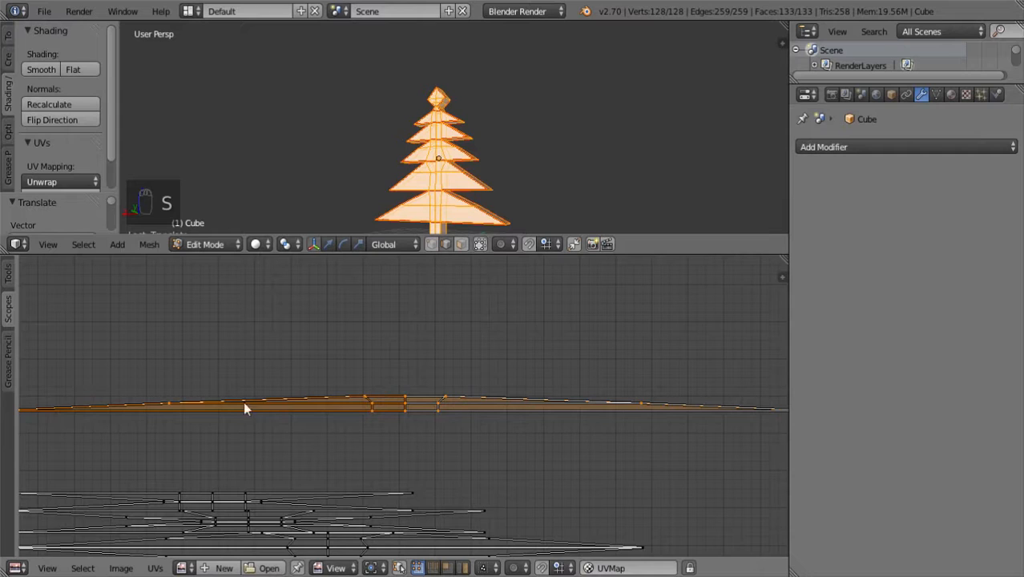
key("r")
scroll(376, 418, "down", 3)
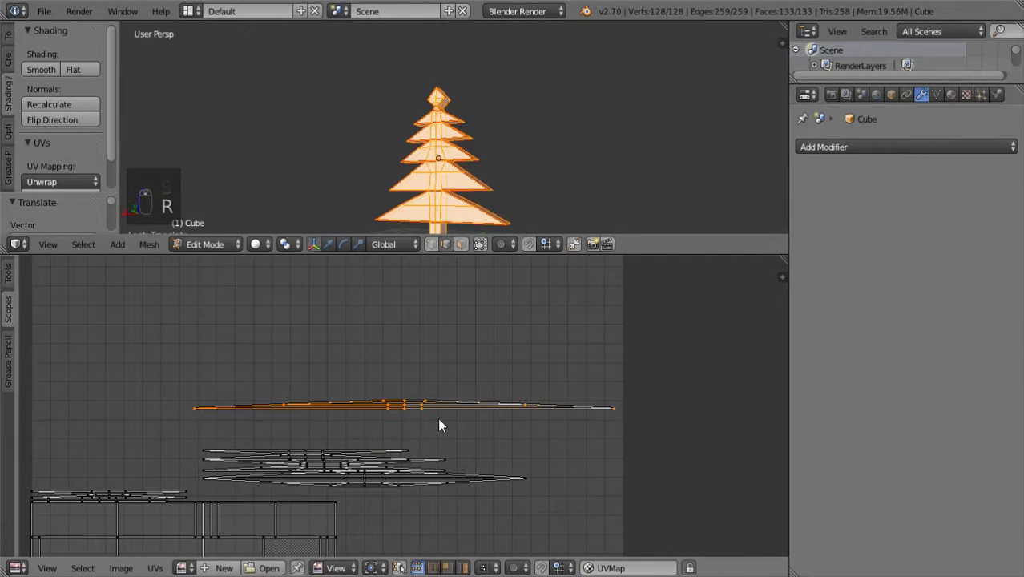
- Select both stacked long tier islands, stretch them along Y into full-height tier shapes and move them higher in the UV square
key("b")
left_click_drag(155, 353, 661, 440)
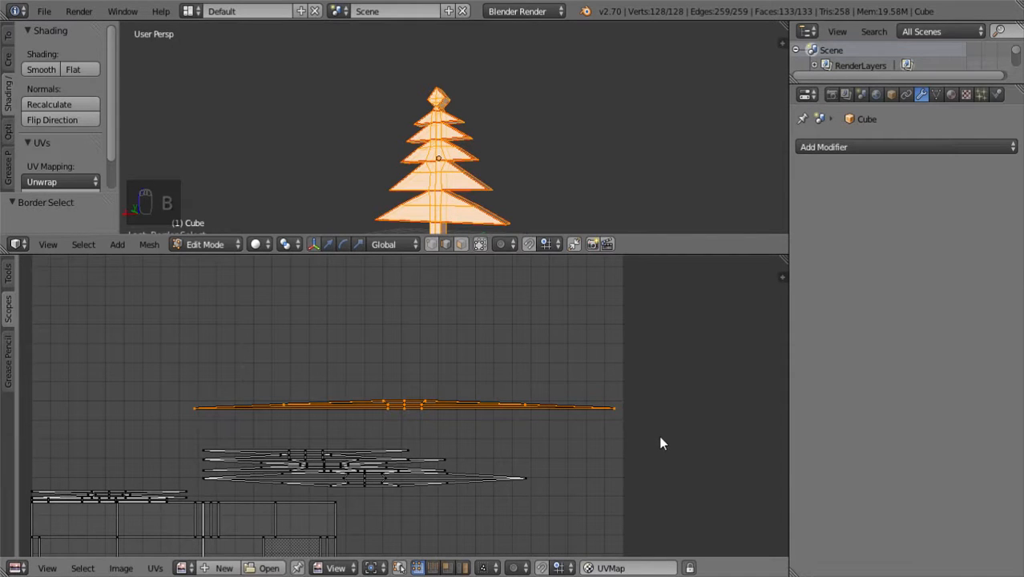
key("r")
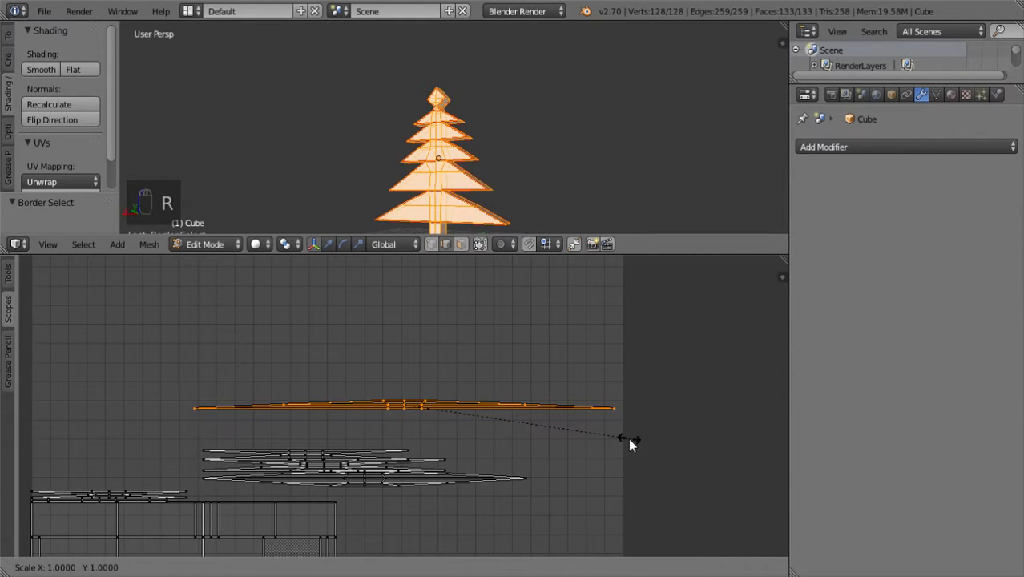
key("y")
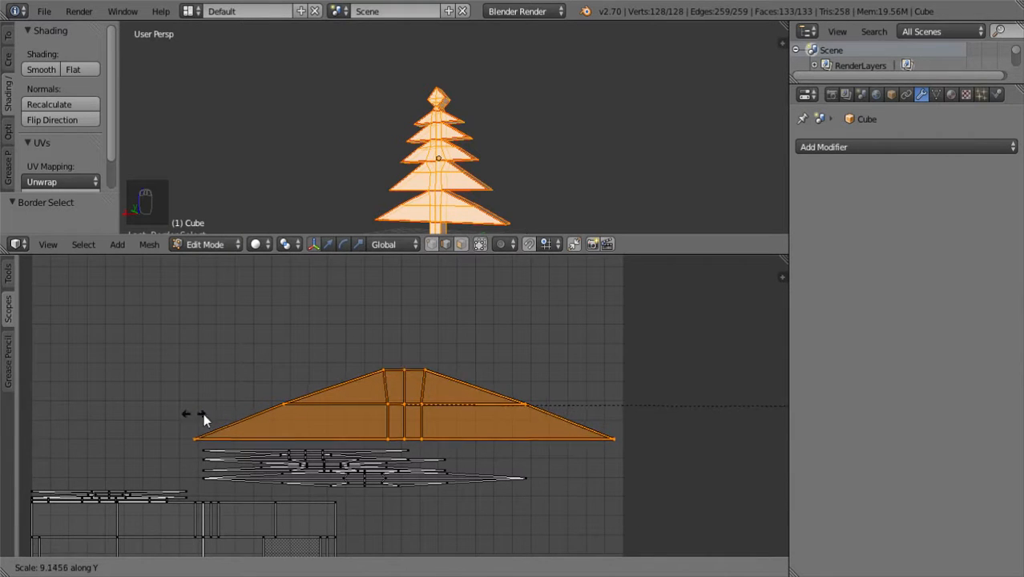
left_click(769, 453)
key("w")
left_click(636, 384)
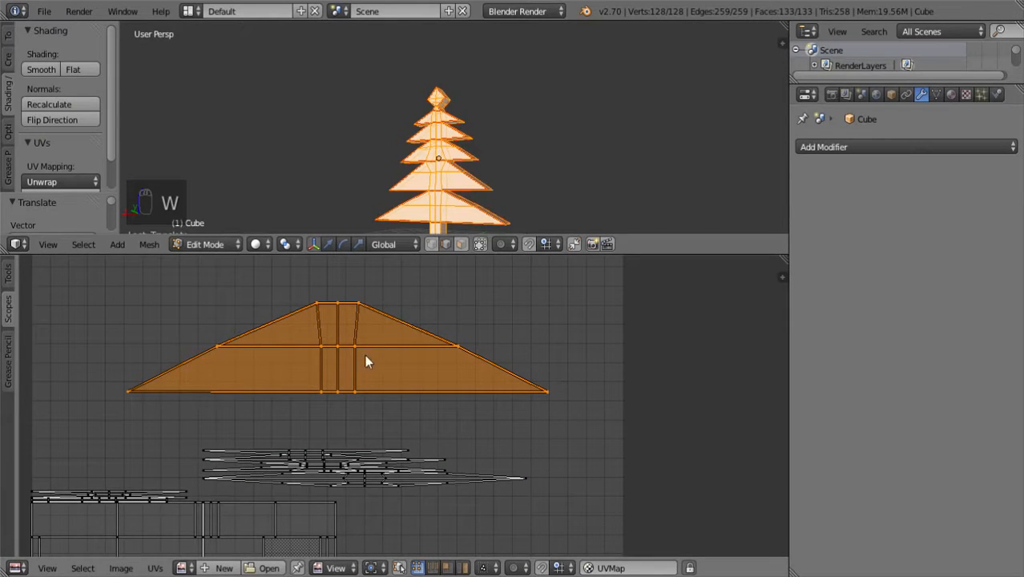
- Move three of the flat tier islands out of the UV square, spacing them one below another beyond its right edge
middle_click_drag(462, 218, 635, 230)
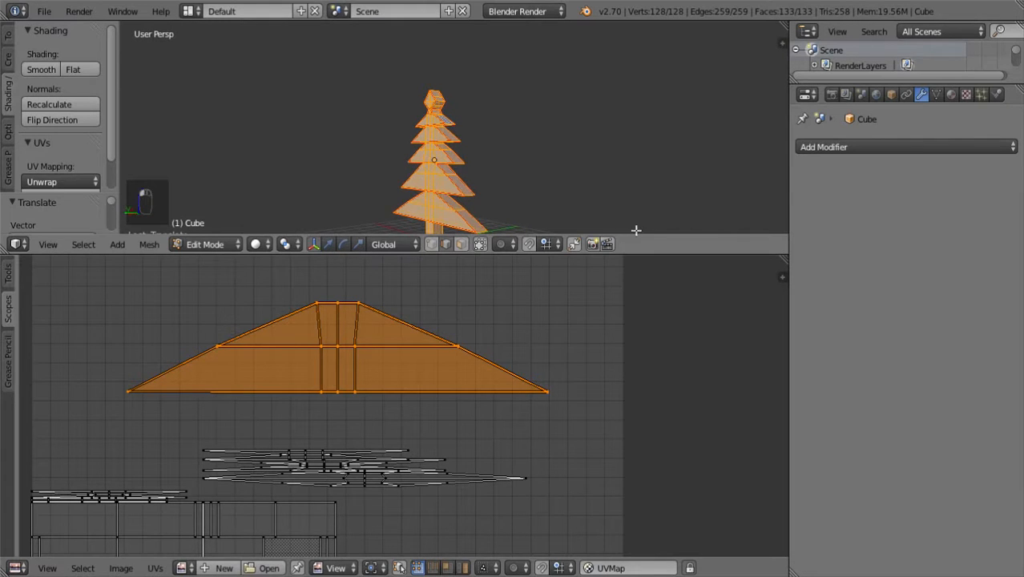
scroll(509, 373, "down", 5)
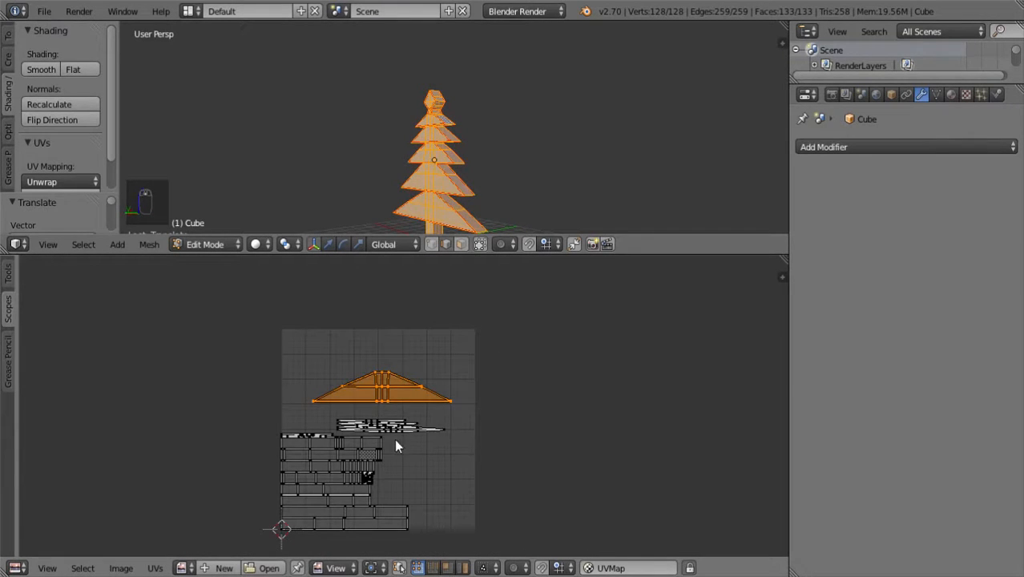
key("l")
key("w")
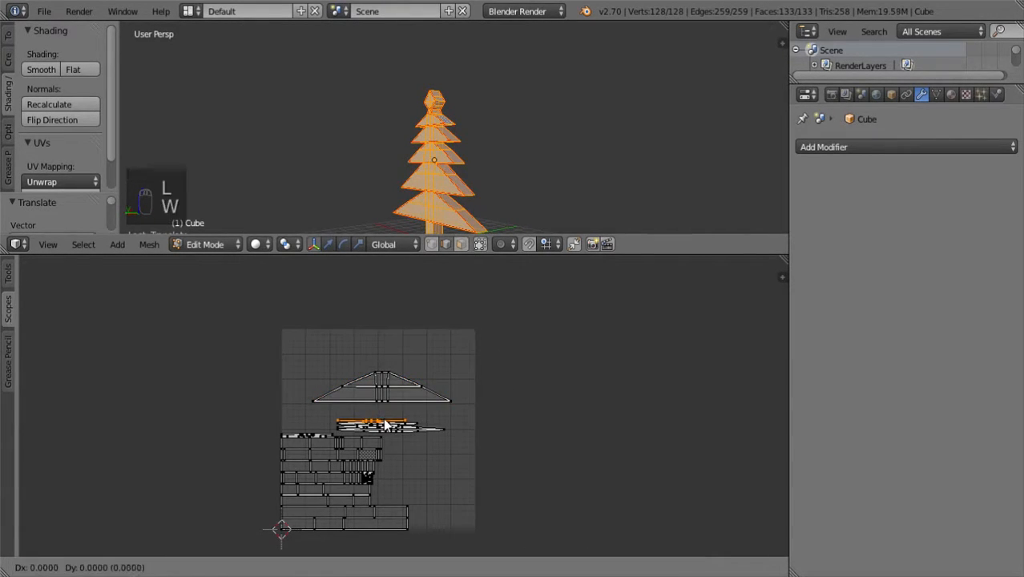
left_click(542, 365)
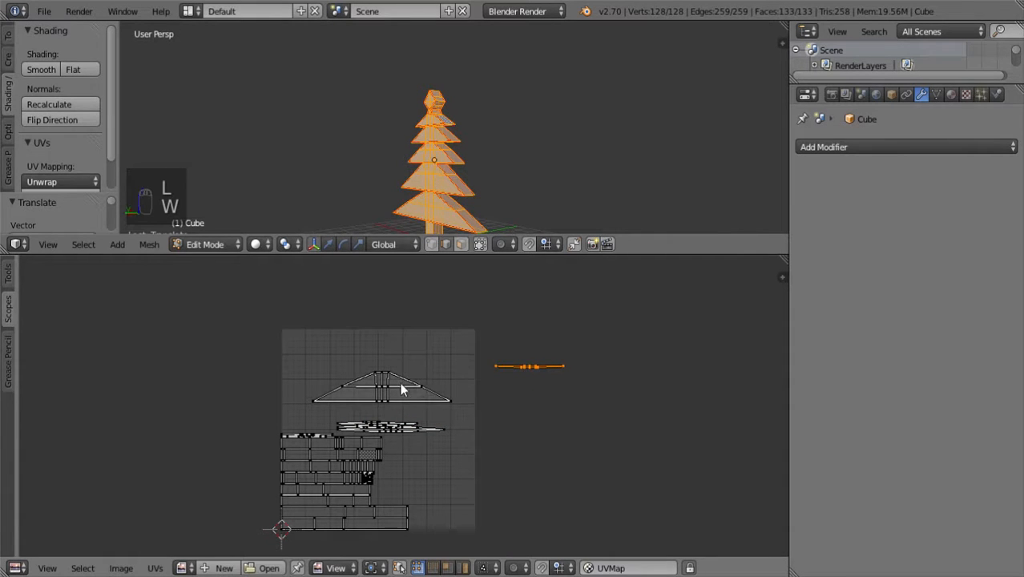
key("l")
key("w")
left_click(537, 397)
key("l")
key("w")
left_click(545, 409)
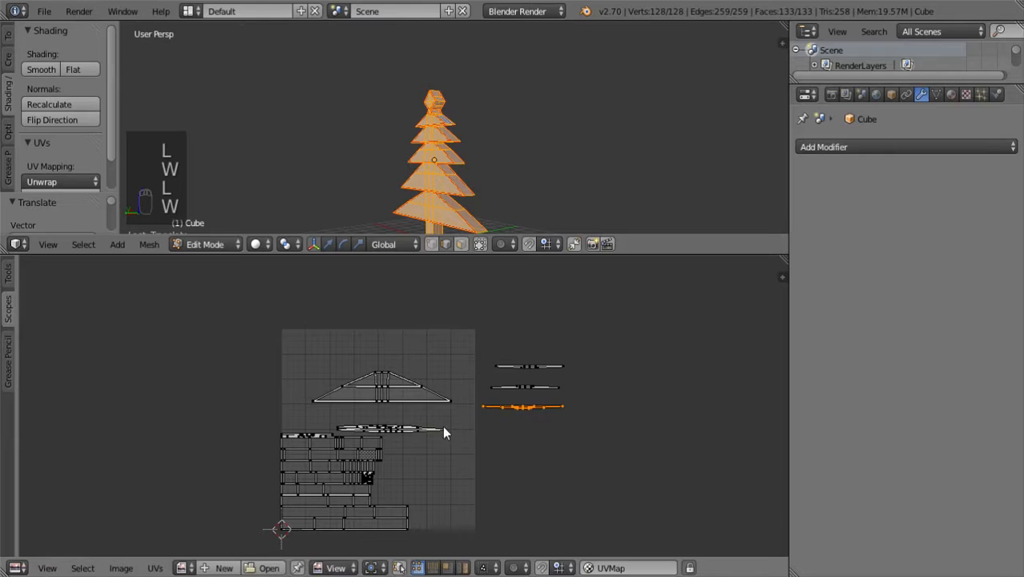
- Move the remaining two longer flat tier islands and the last shorter one out to the right of the UV square
key("l")
key("w")
left_click(533, 430)
key("l")
key("w")
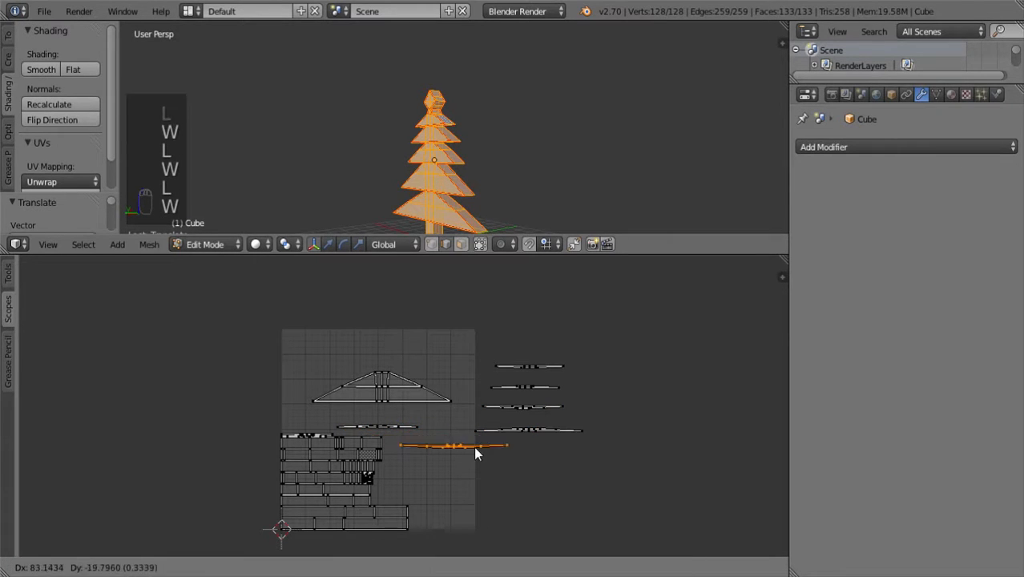
left_click(607, 466)
key("l")
key("w")
left_click(578, 421)
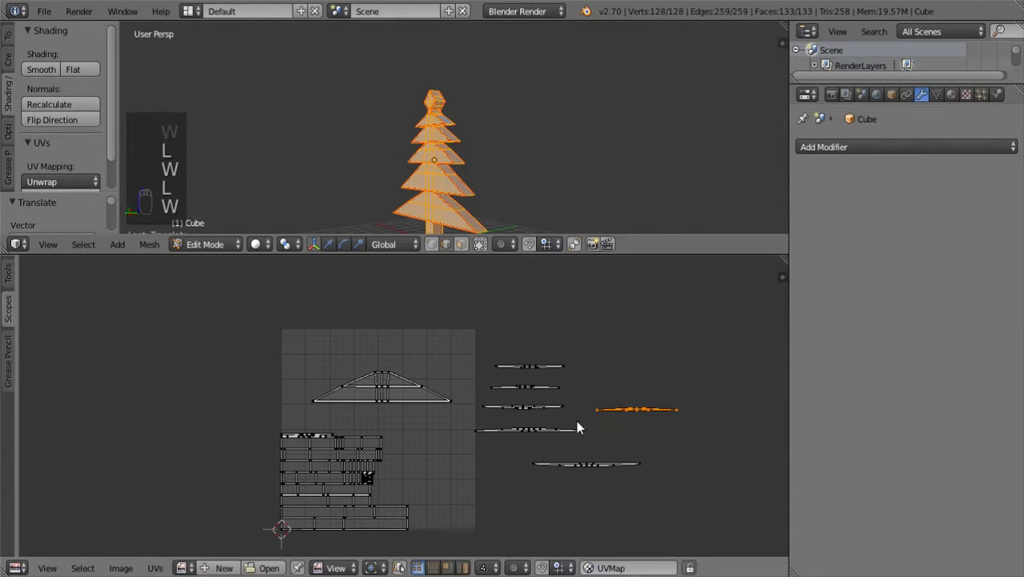
- Move the two longest rectangular strip islands out to the left of the UV square, stacking one on the other
key("l")
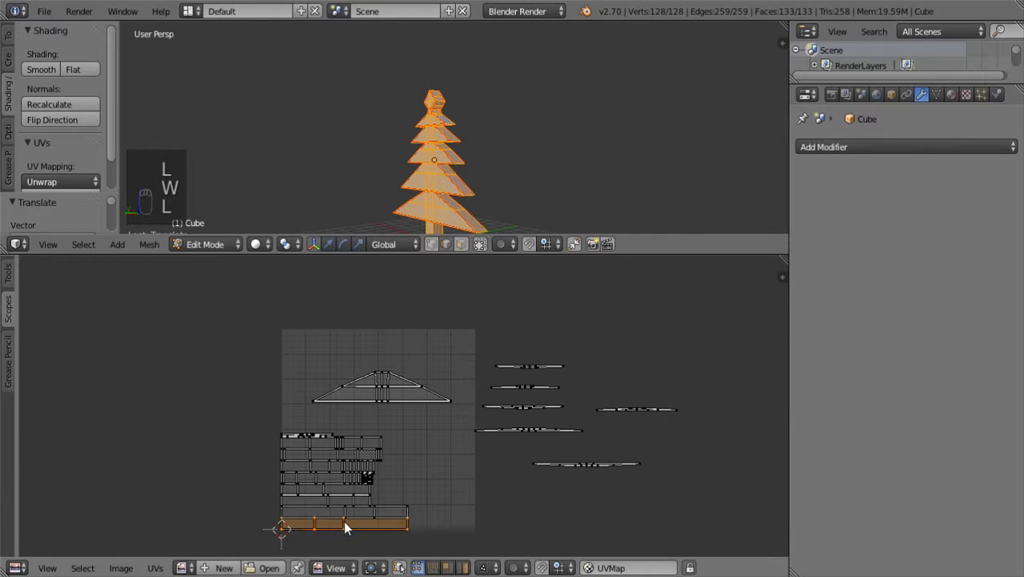
key("w")
left_click(203, 388)
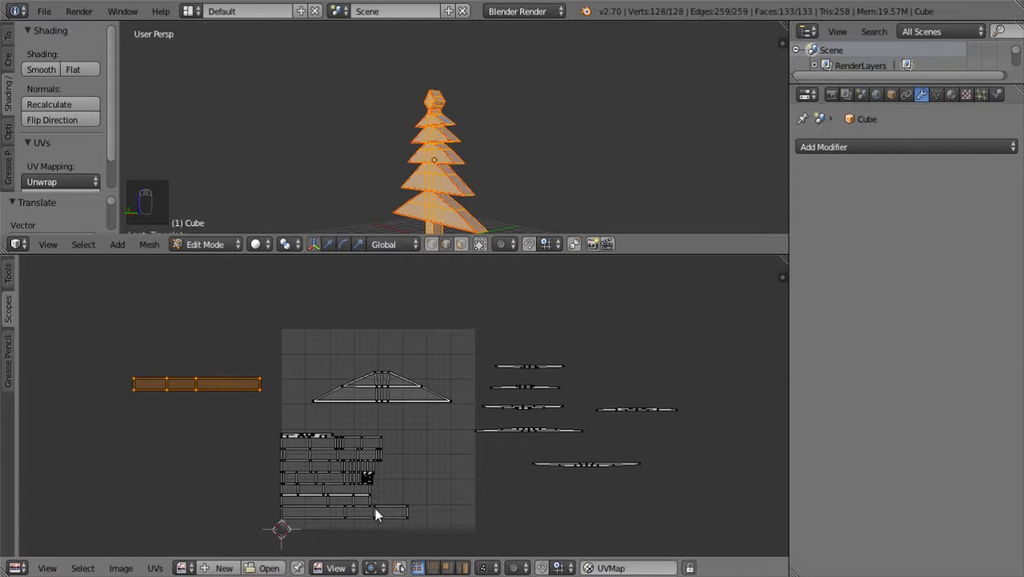
key("l")
key("w")
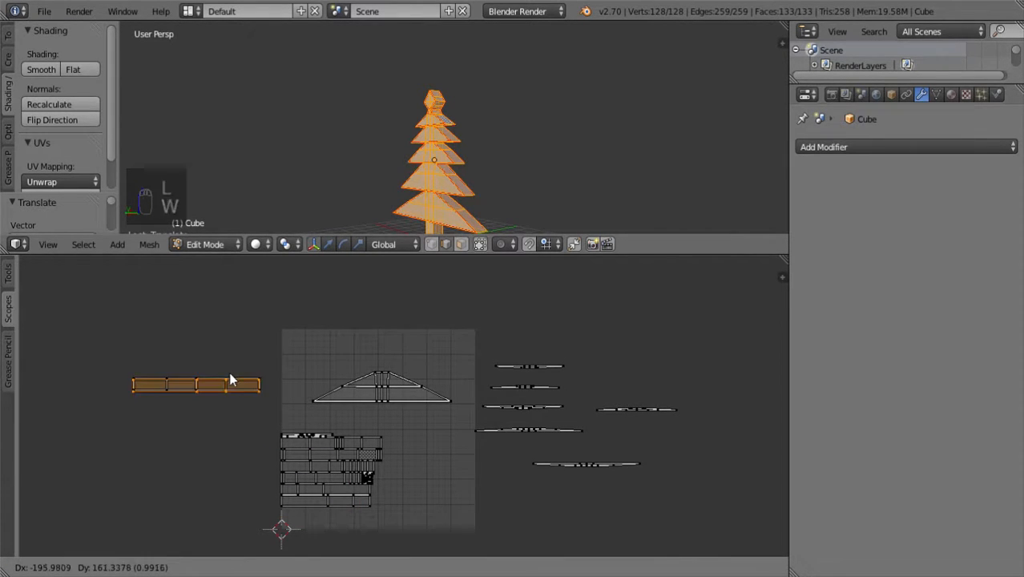
left_click(229, 373)
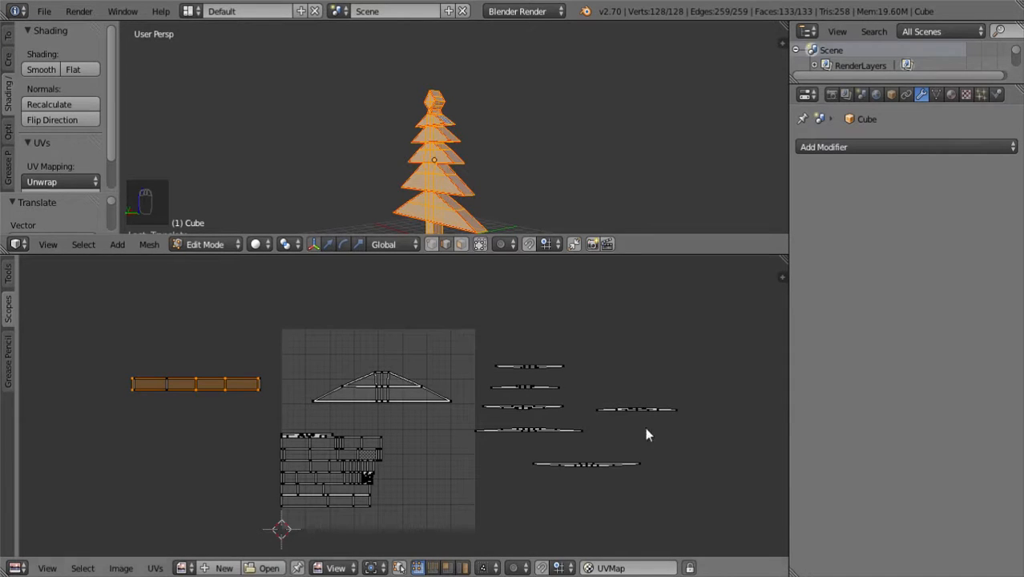
- Inspect the tree from several sides in Object Mode, and return to Edit Mode with the whole mesh reselected
middle_click_drag(571, 181, 542, 207)
key("a")
key("Tab")
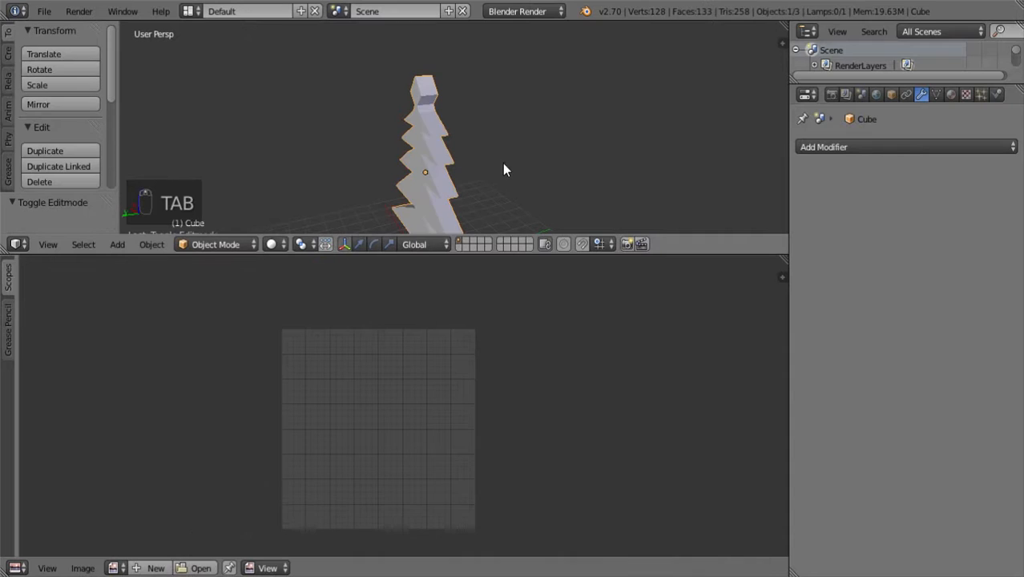
middle_click_drag(503, 167, 445, 118)
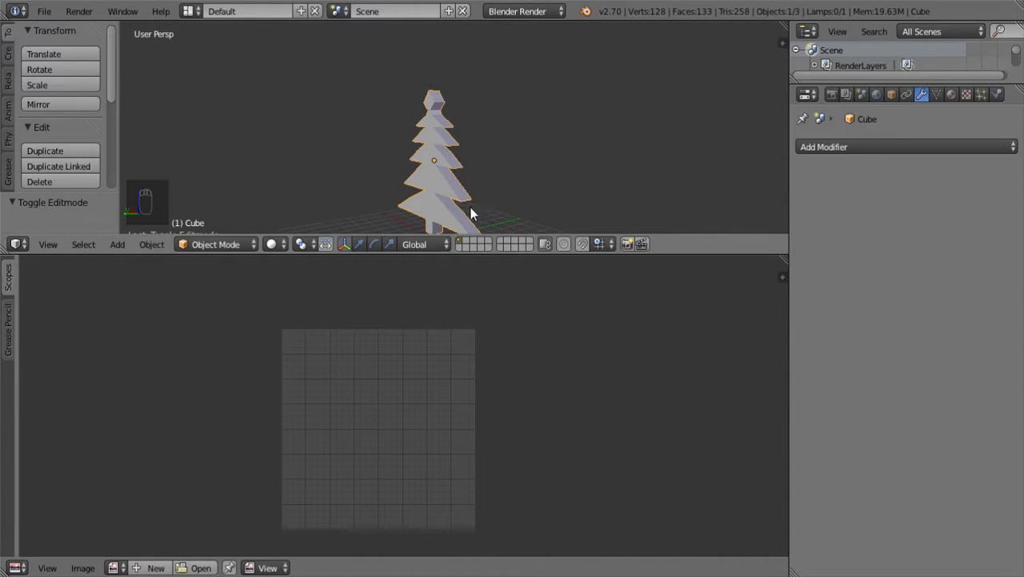
middle_click_drag(512, 178, 469, 176)
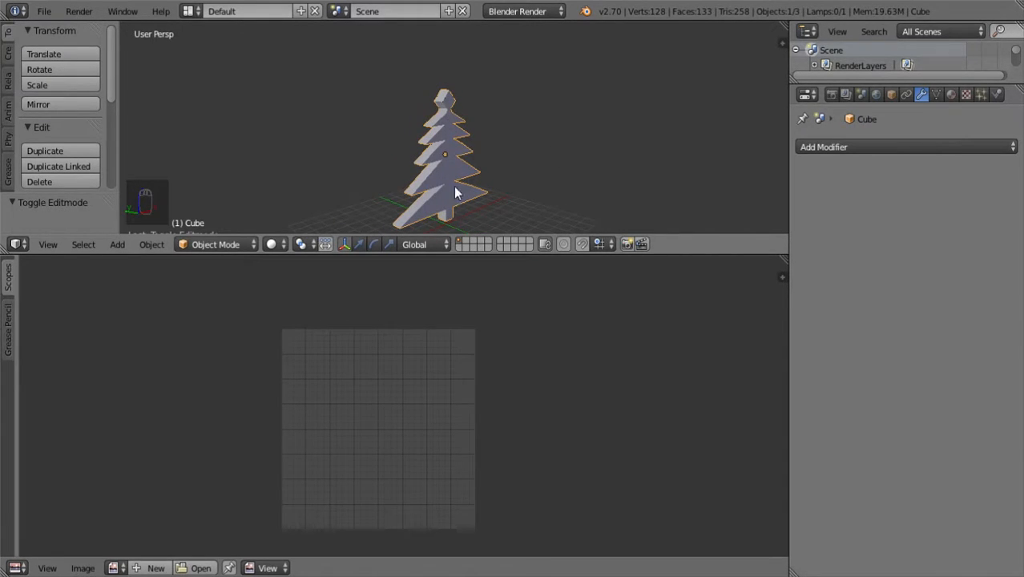
key("Tab")
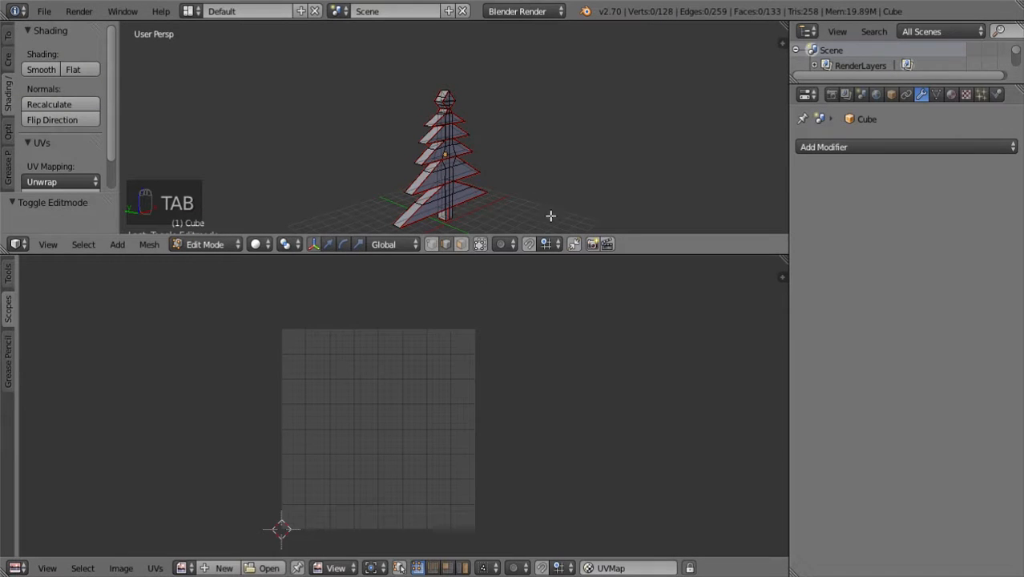
left_click_drag(417, 113, 393, 232, "ctrl")
middle_click_drag(593, 178, 766, 141)
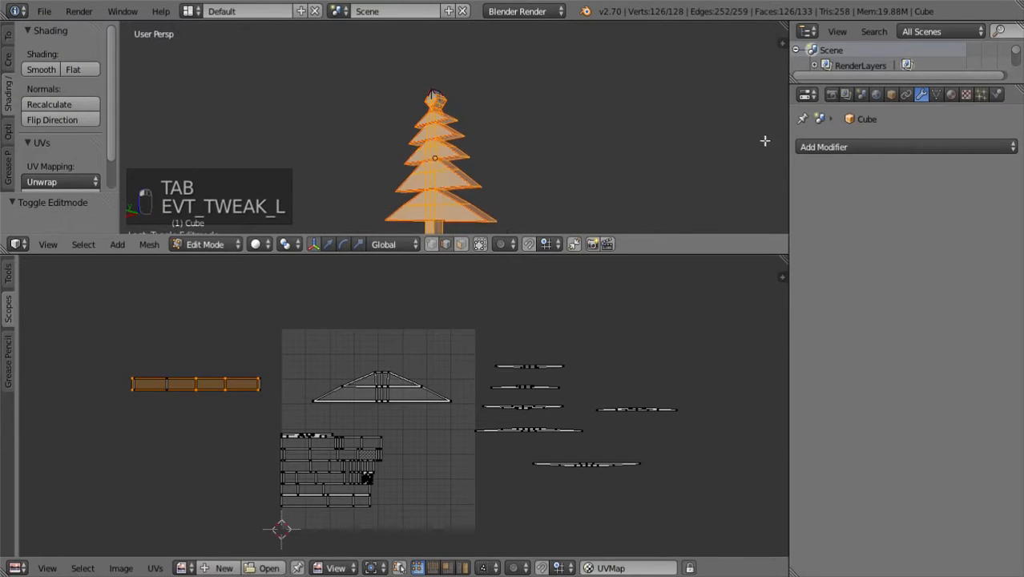
scroll(561, 128, "down", 2)
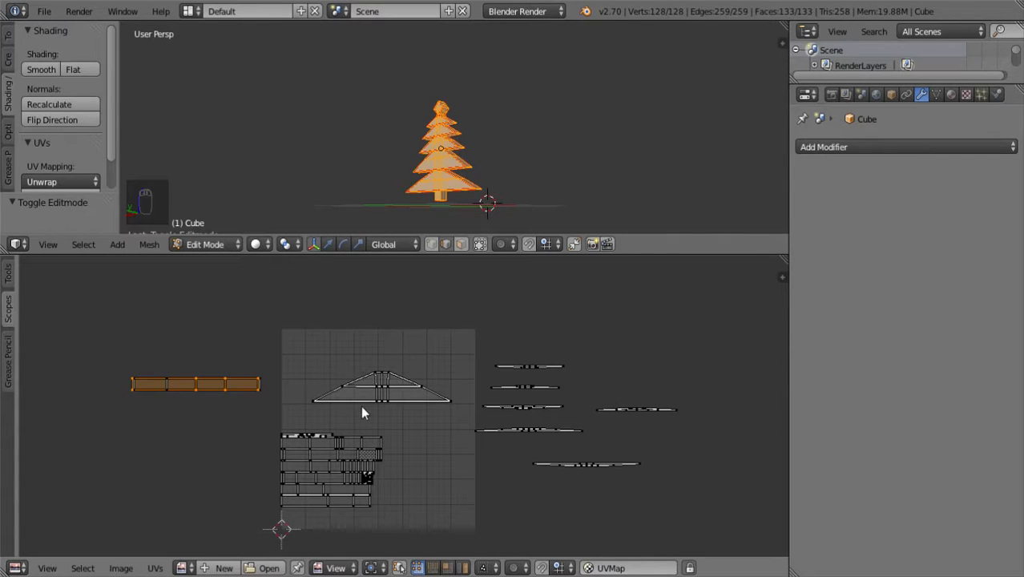
- Move the two short strip islands with narrow end segments out of the UV square, below the stacked longest strips
key("l")
key("w")
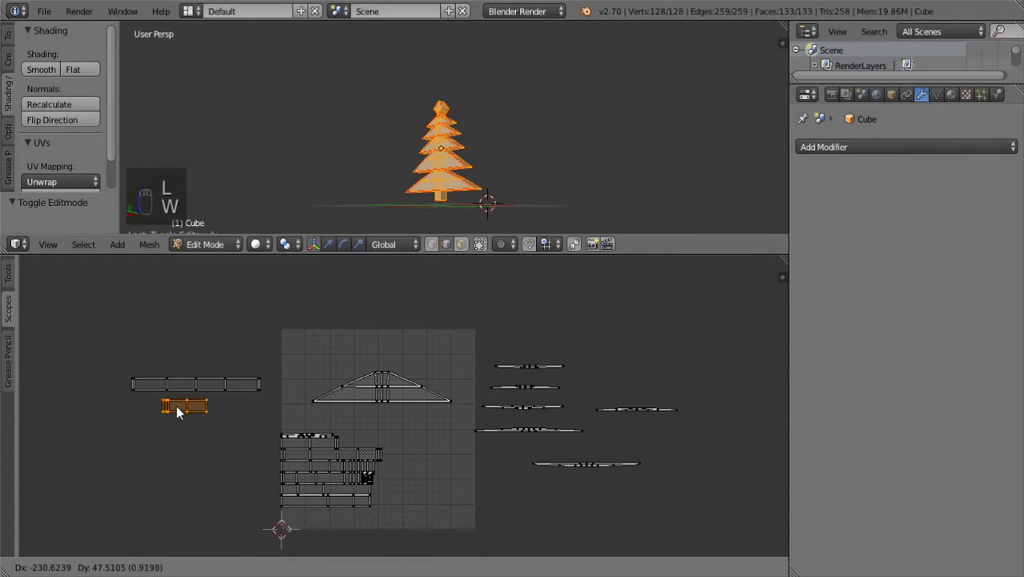
left_click(201, 425)
key("l")
key("w")
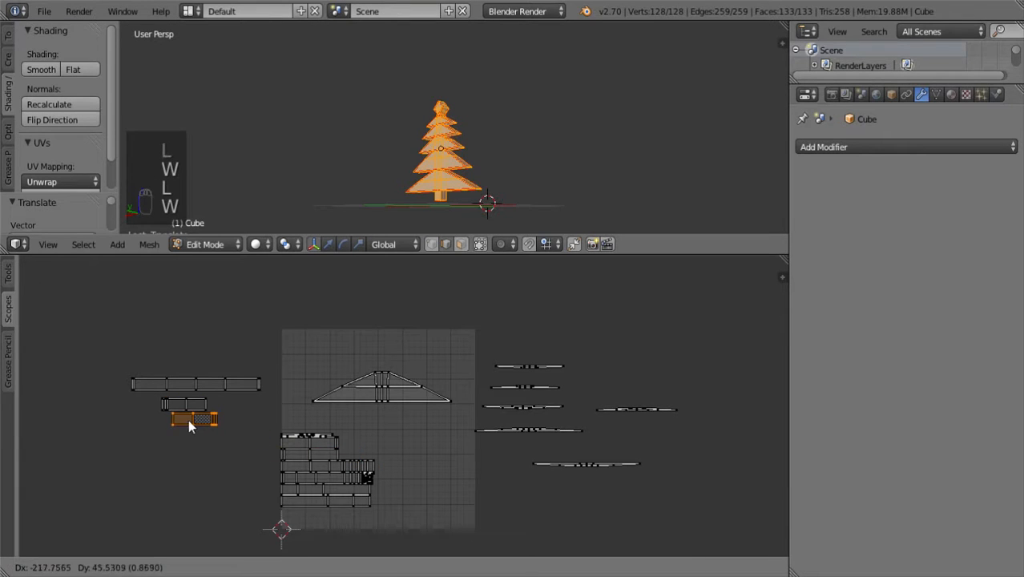
left_click(189, 419)
- Move the two matching medium-length strip islands out of the UV square, placing them one above the other below the short strips
key("l")
key("w")
left_click(204, 449)
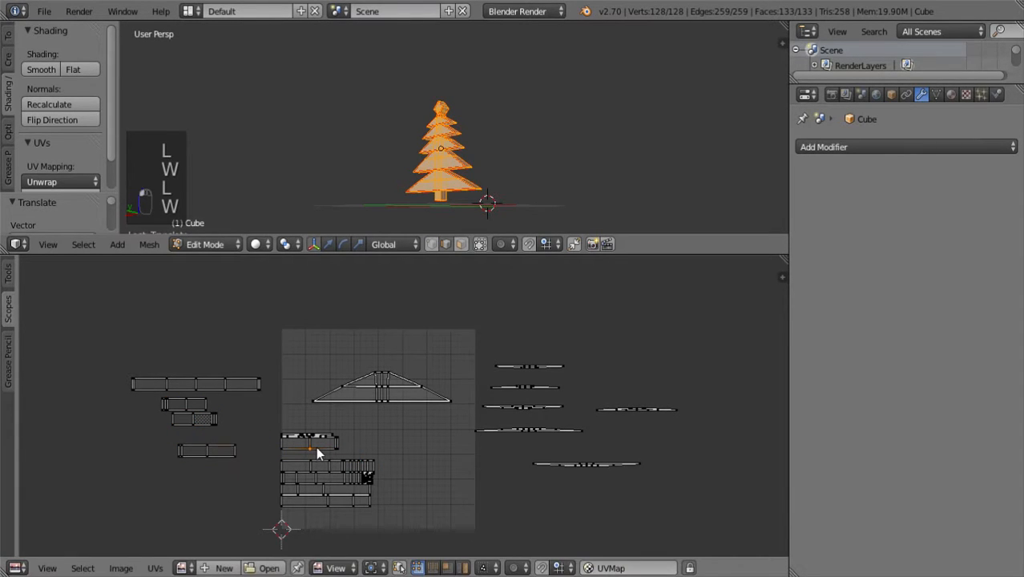
key("l")
key("w")
key("w")
left_click(312, 446)
key("l")
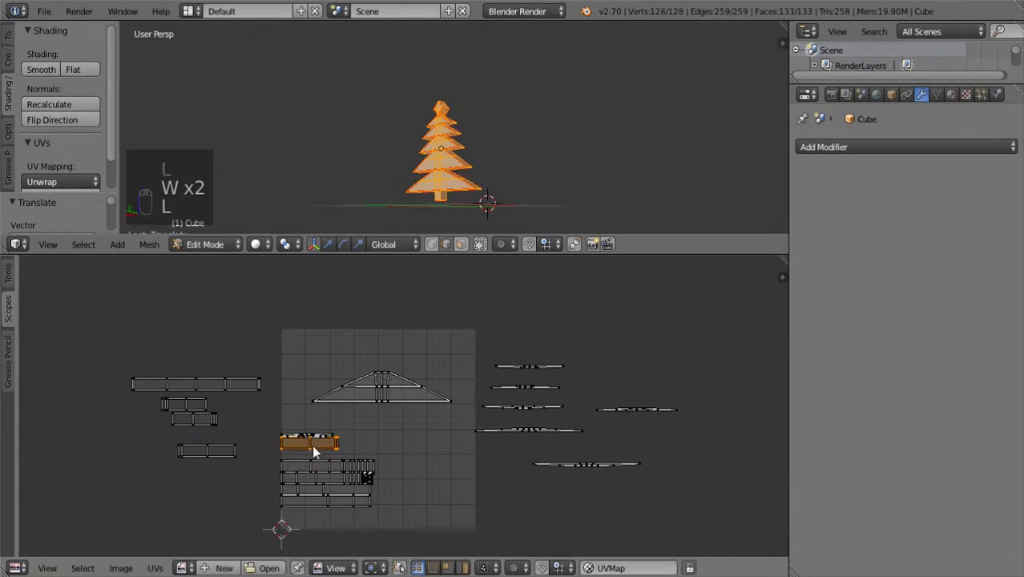
key("w")
left_click(196, 443)
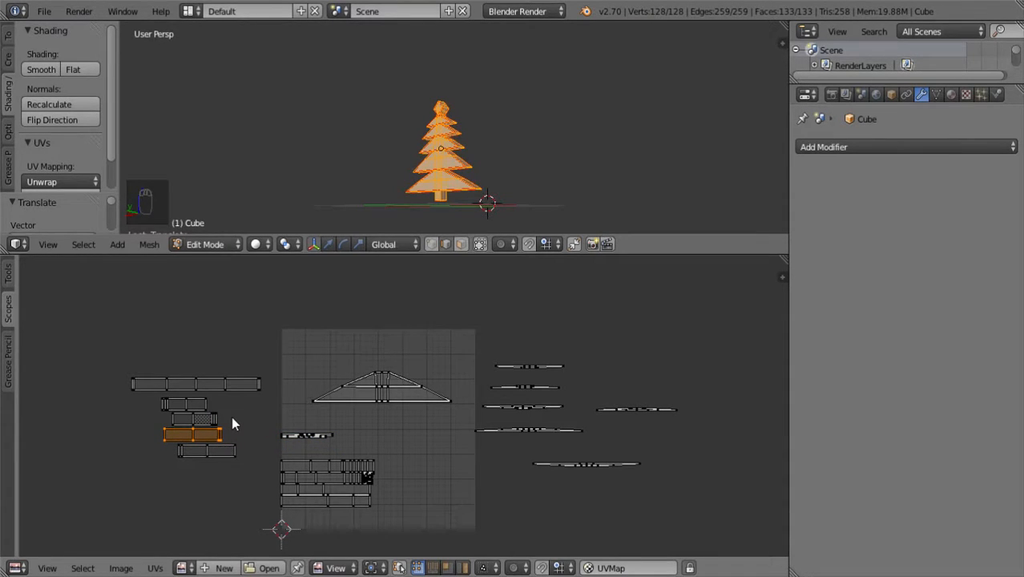
- Move the two matching longer strip islands out of the UV square and line them up beneath the medium-length strips
key("l")
key("w")
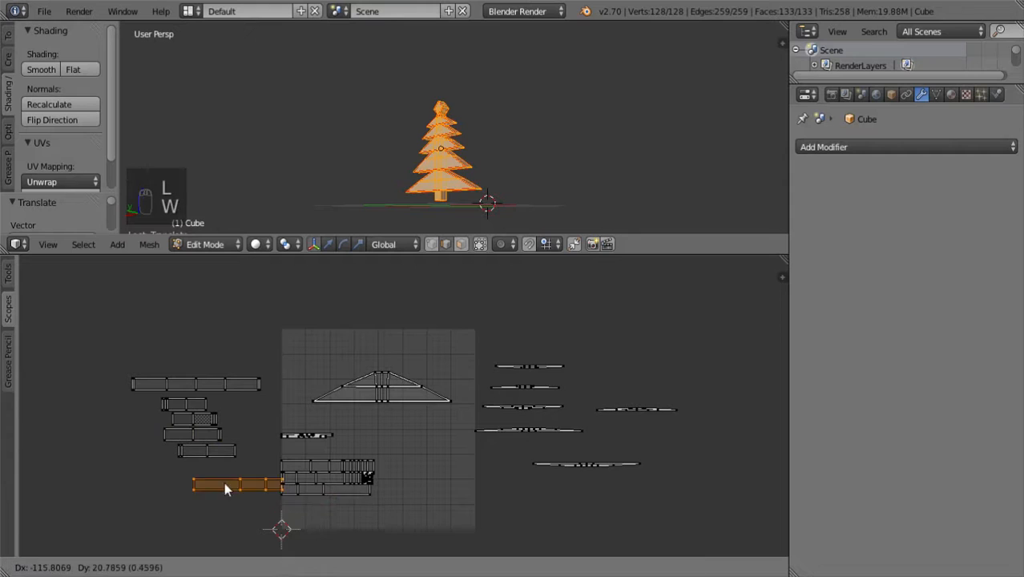
left_click(185, 470)
key("l")
key("w")
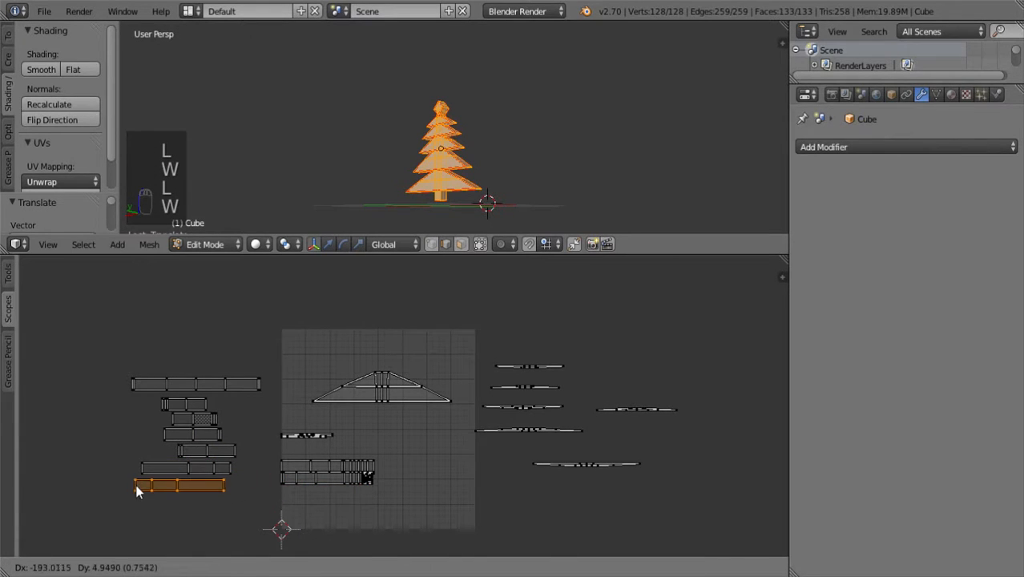
left_click(143, 484)
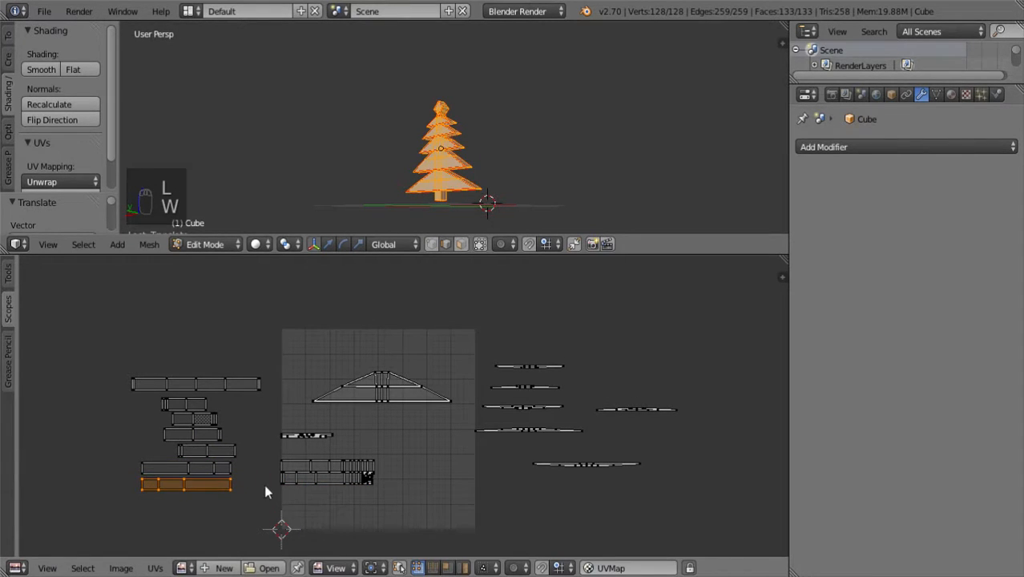
- Move the next strip island below the column outside the UV square and place the small ladder-like island at its right end
key("l")
key("w")
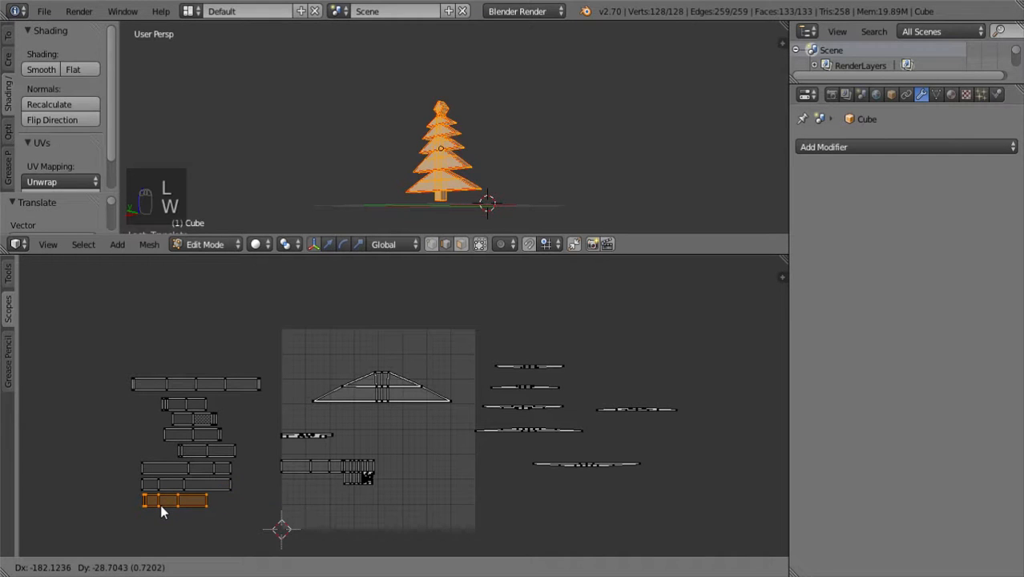
left_click(159, 504)
key("l")
key("w")
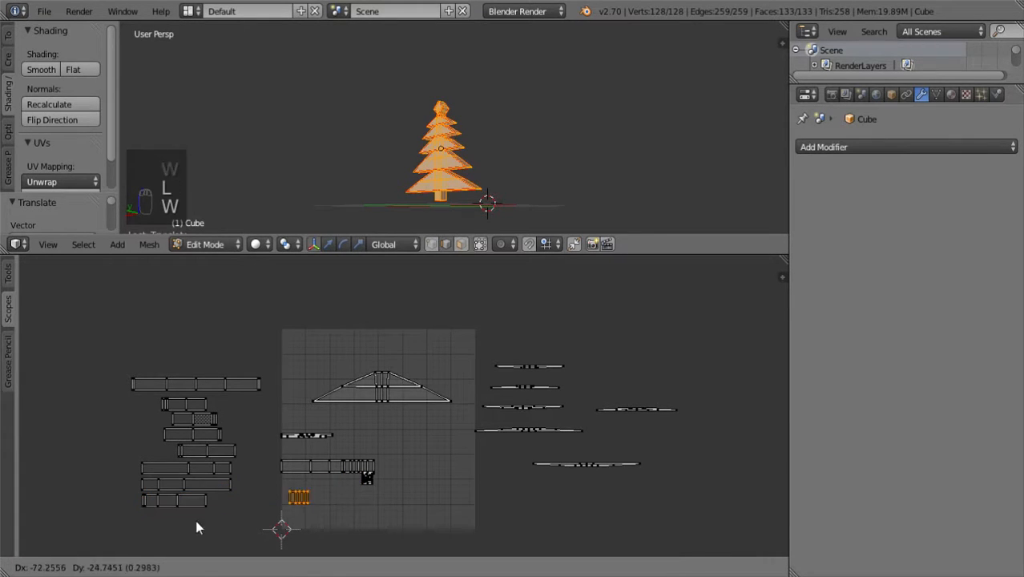
left_click(139, 520)
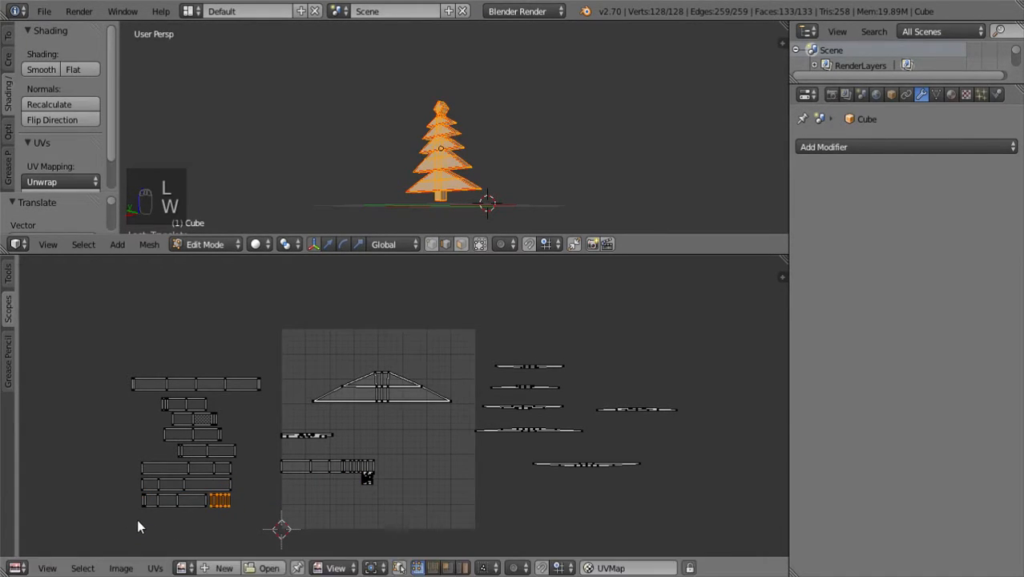
- Move the two tiny sliver islands near the segmented strip out of the UV square, placing them above the thin profile islands
key("l")
key("w")
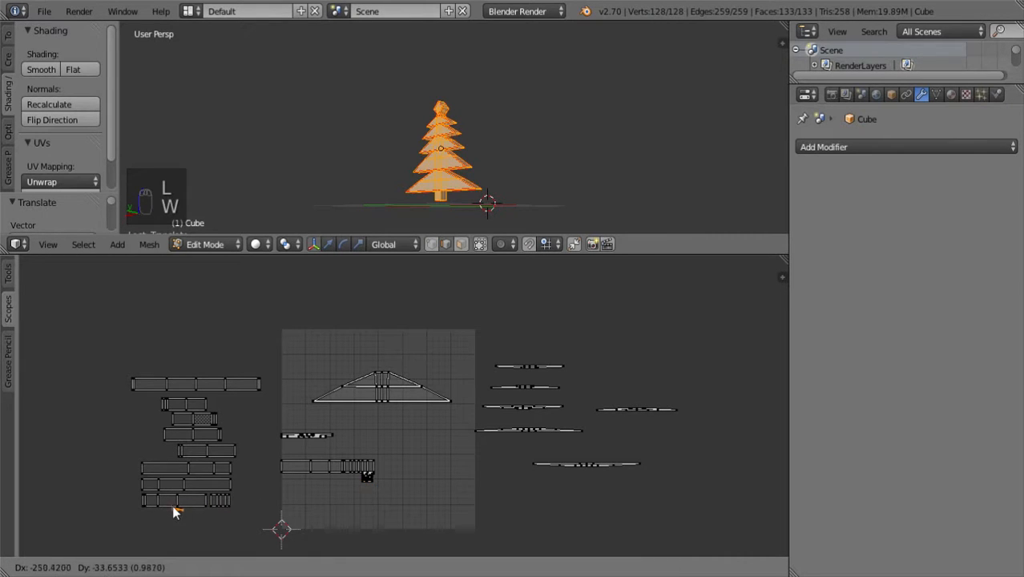
left_click(156, 517)
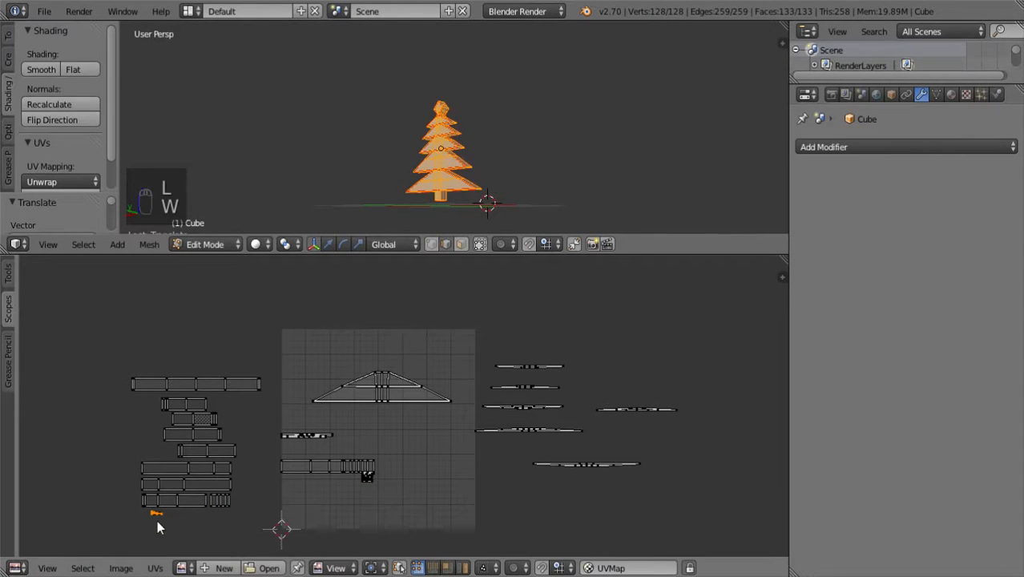
key("w")
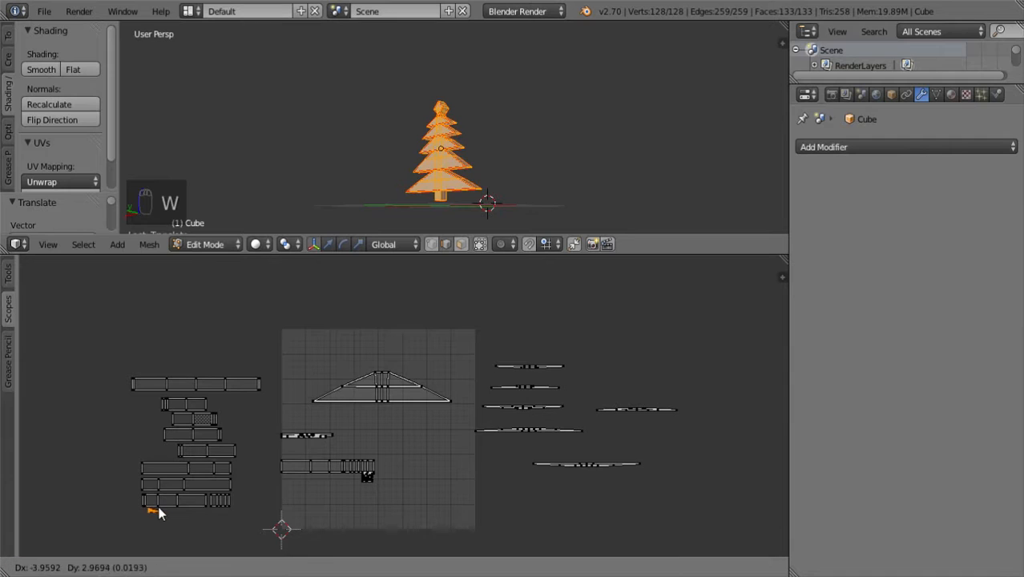
left_click(633, 323)
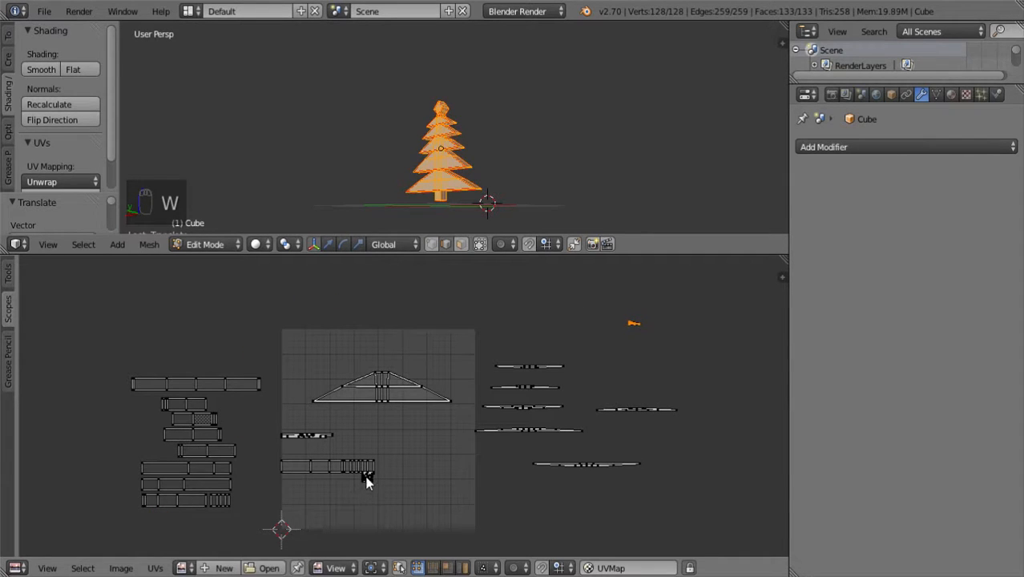
key("l")
key("w")
left_click(657, 332)
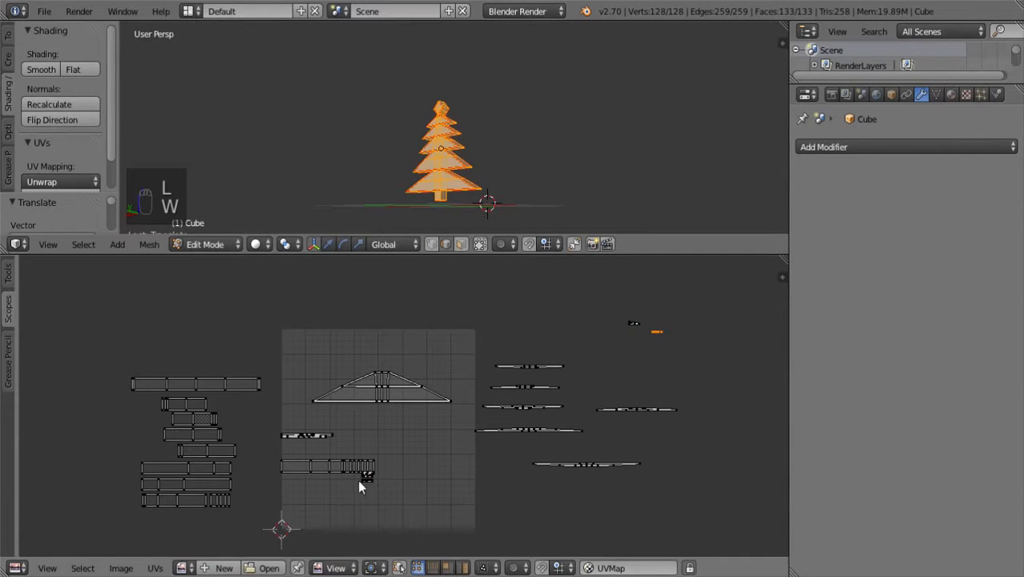
- Select the four small wedge-shaped islands beneath the segmented strip and move them together outside the UV square, below the thin profile islands
key("l")
key("f")
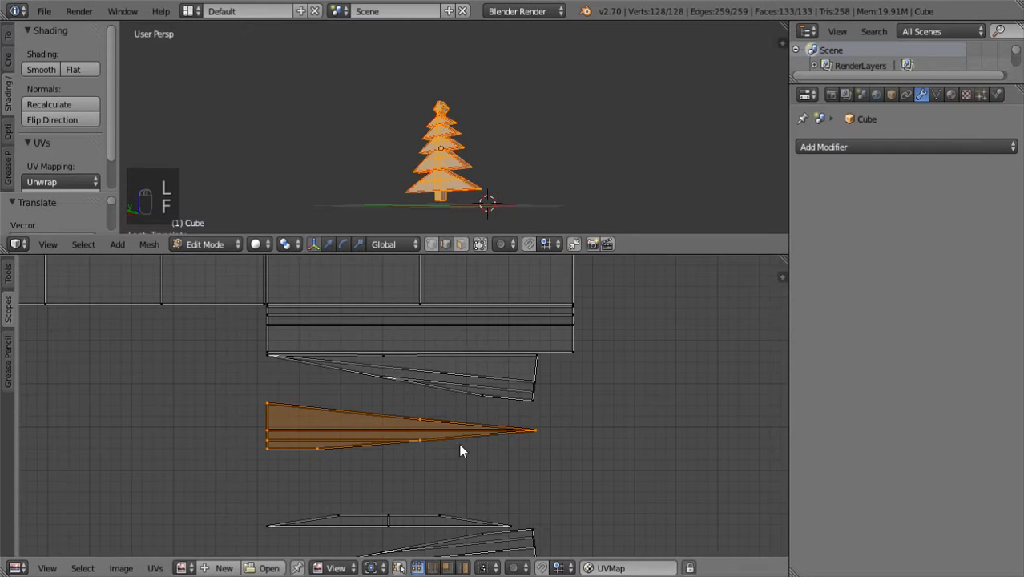
scroll(461, 457, "down", 4)
key("b")
left_click_drag(540, 519, 307, 387)
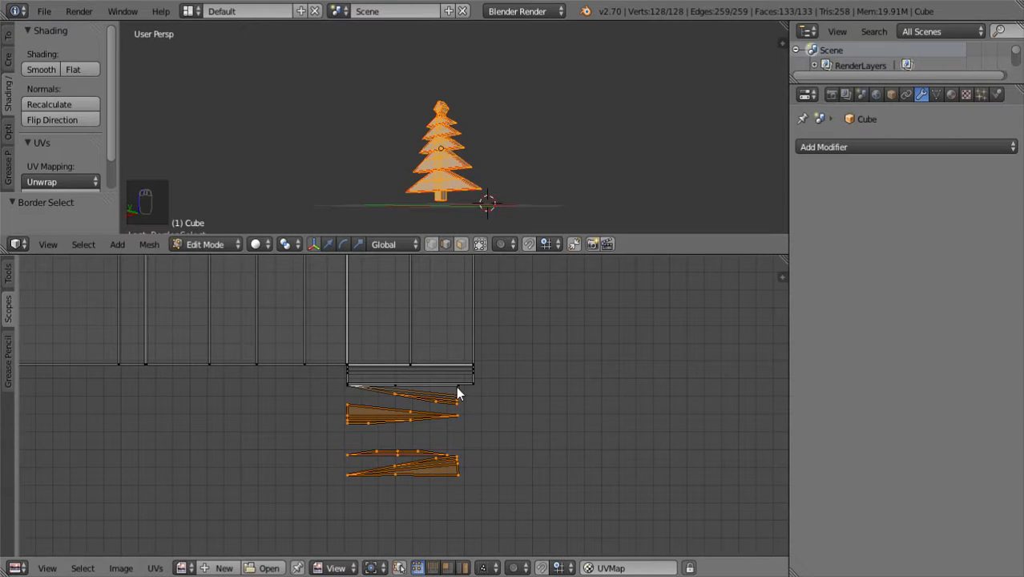
key("l")
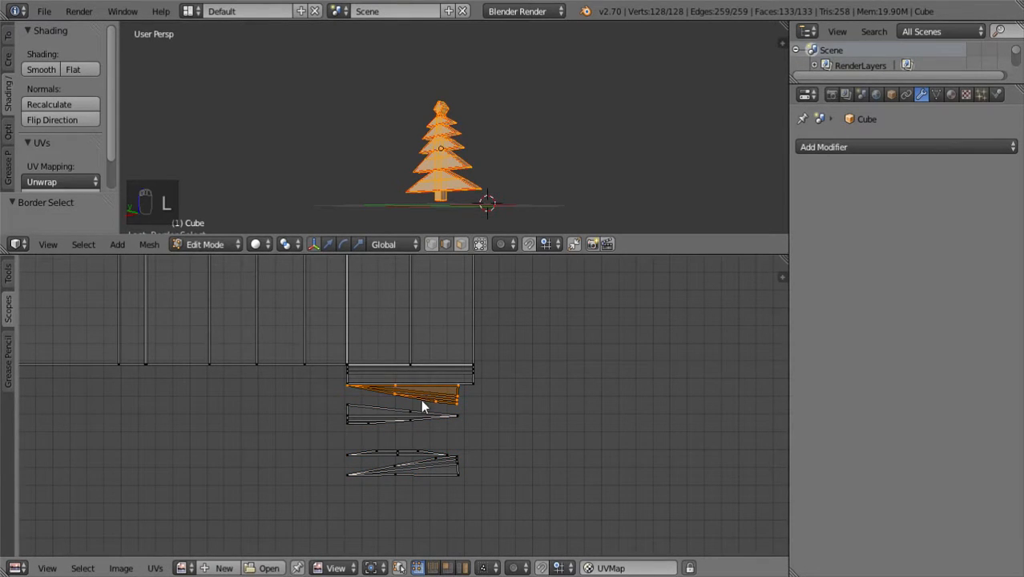
key("shift+l")
key("shift+l")
key("shift+l")
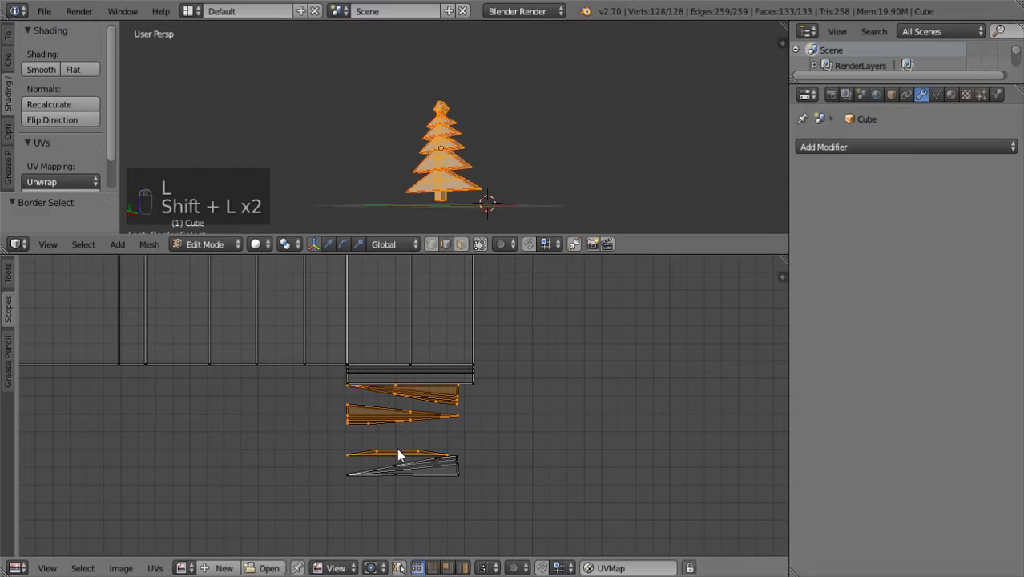
scroll(413, 471, "down", 6)
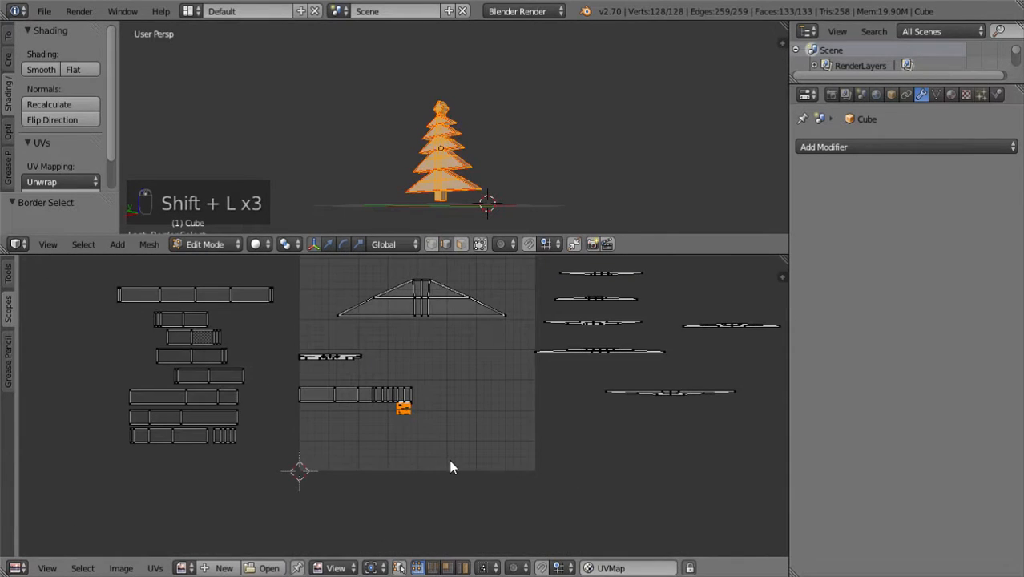
key("w")
left_click(738, 493)
- Move the small thin strip under the segmented row's end outside the UV square, directly beneath the wedge-shaped islands
scroll(428, 410, "up", 6)
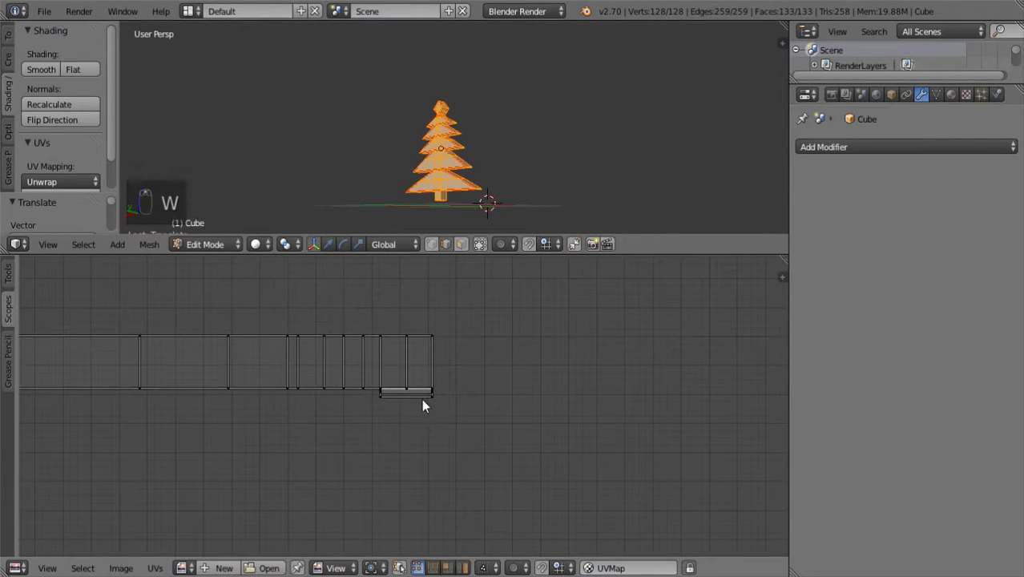
key("l")
scroll(414, 401, "down", 5)
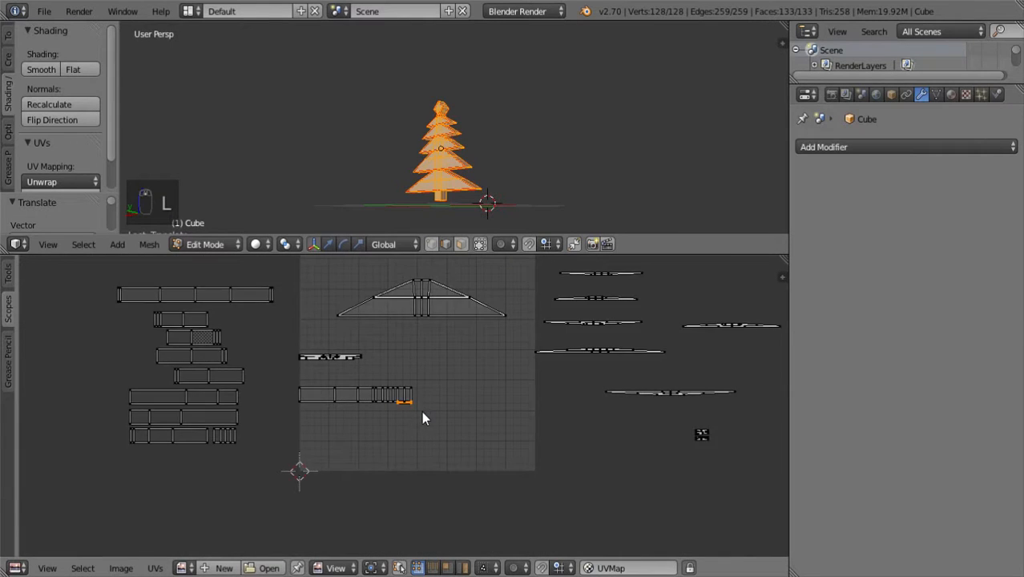
key("w")
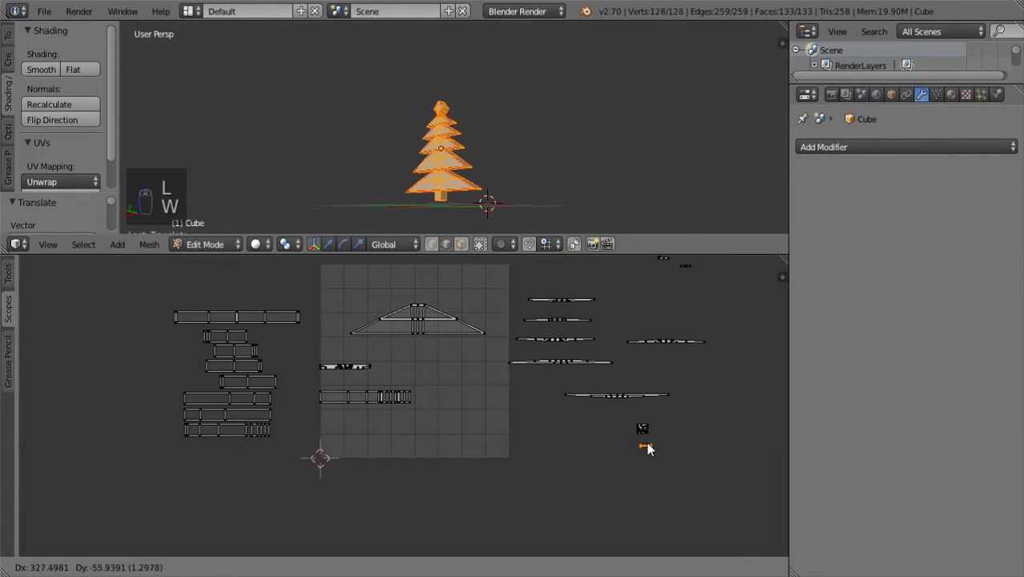
left_click(650, 443)
- Select the remaining row of segmented strip islands and move it out of the UV square, above the longest strip of the column
scroll(425, 435, "up", 6)
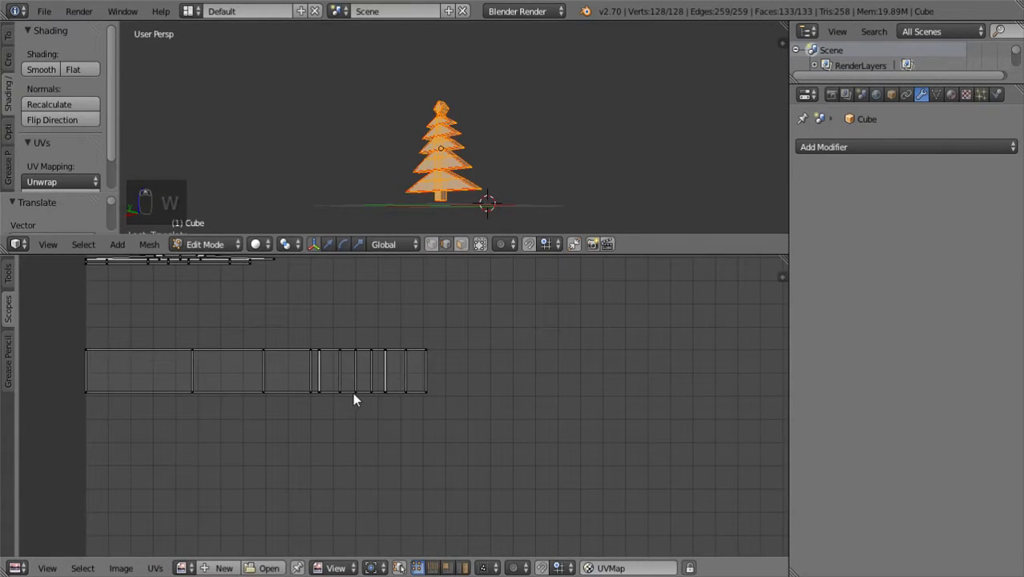
key("l")
scroll(349, 388, "down", 5)
key("shift+l")
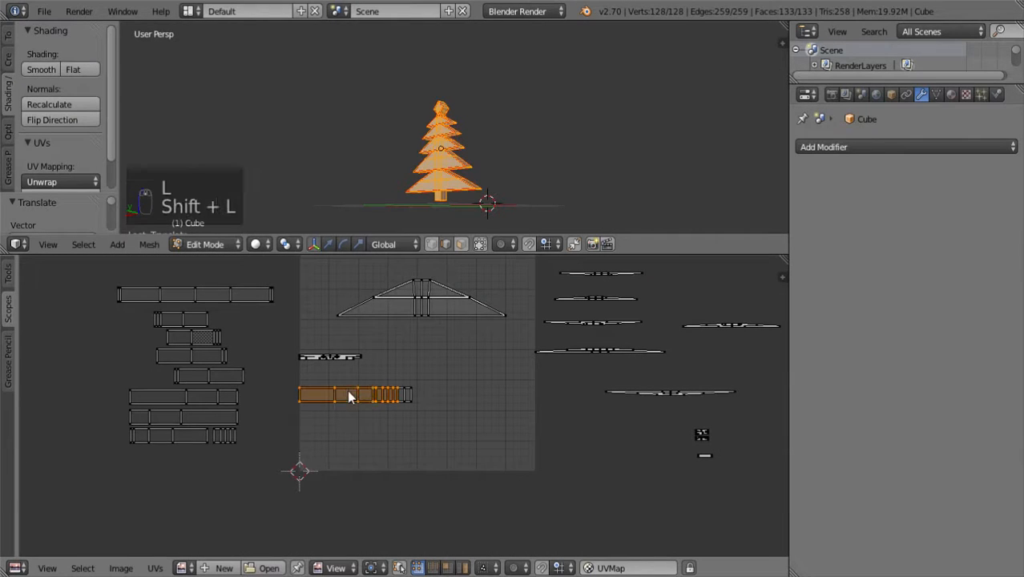
key("shift+l")
key("w")
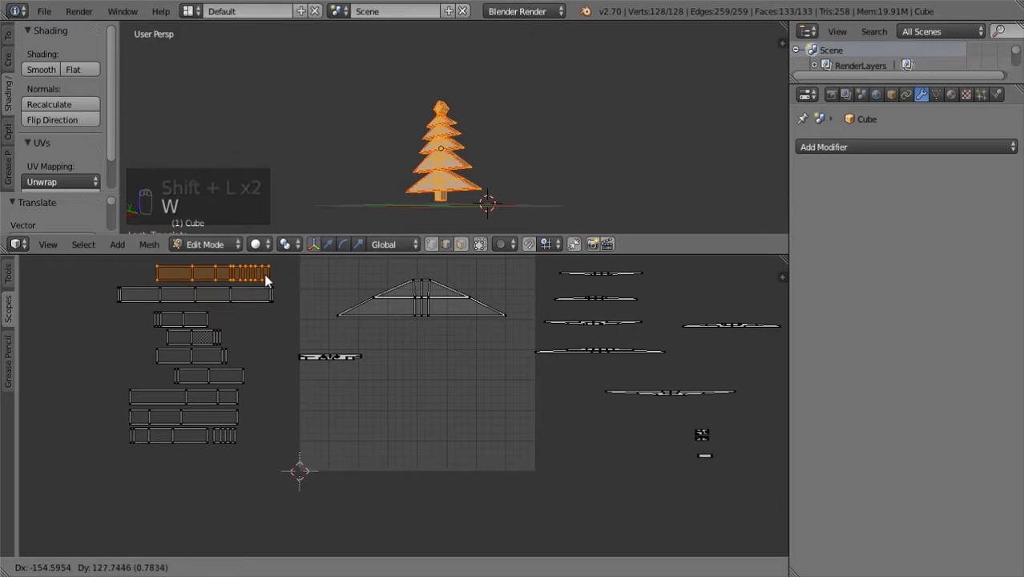
left_click(265, 275)
- Move one of the overlapping thin profile islands at the UV square's edge outside, between the other two outermost thin profiles
scroll(368, 357, "down", 1)
scroll(481, 424, "down", 1)
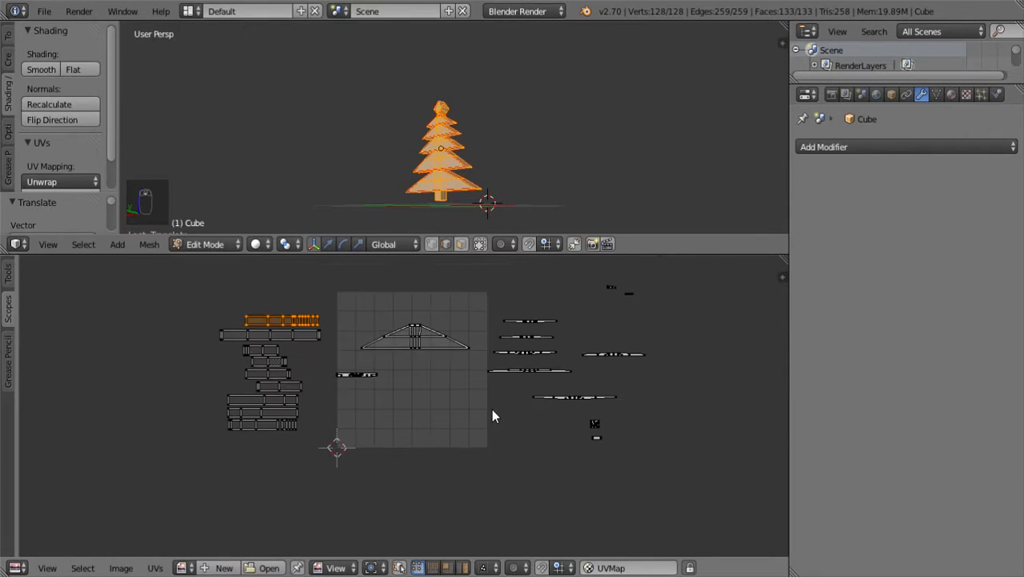
key("l")
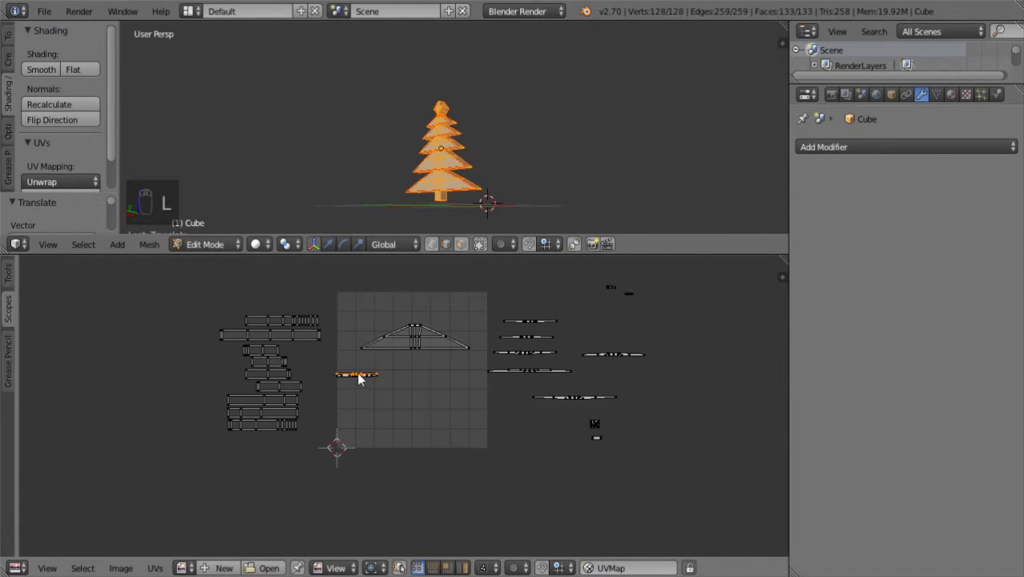
key("g")
left_click(635, 381)
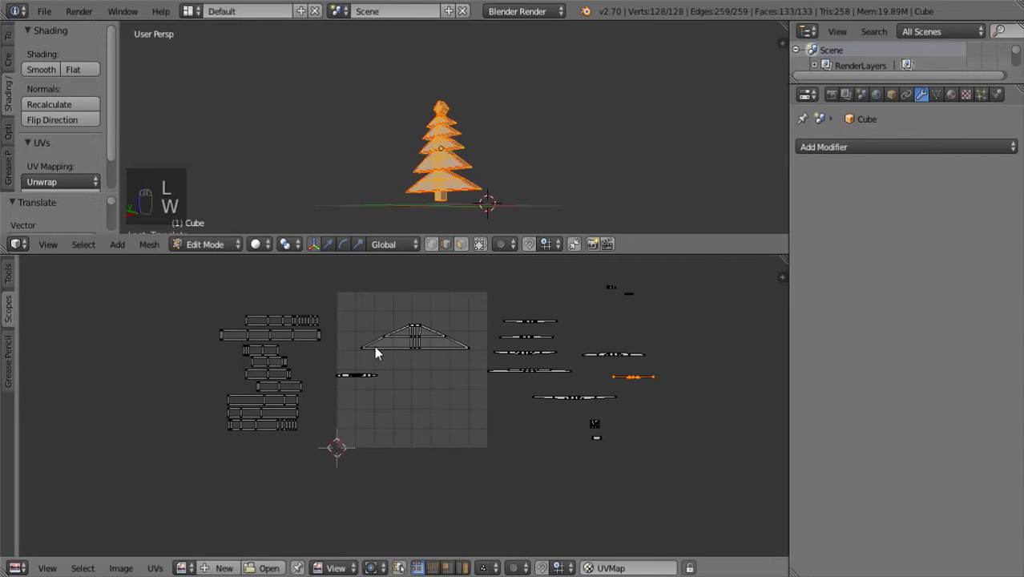
- Try to move the remaining thin profile island from the UV square's edge to the other thin profiles outside
key("l")
left_click(649, 415)
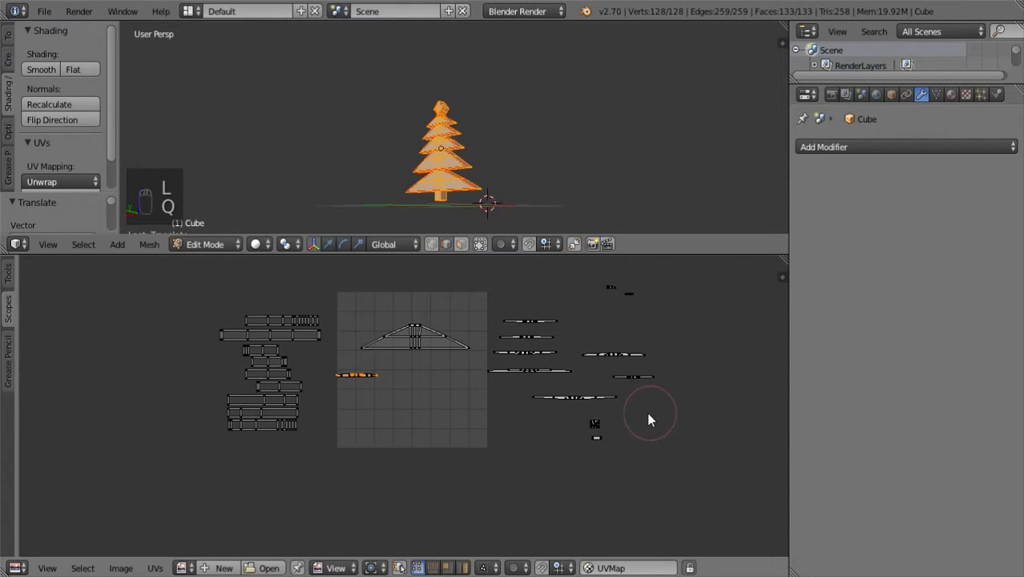
key("l")
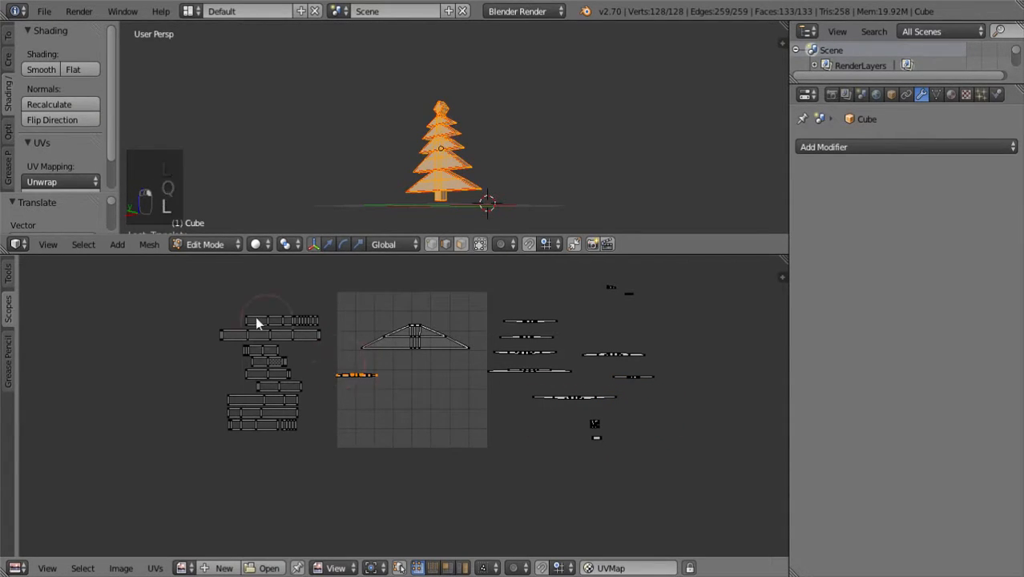
key("2")
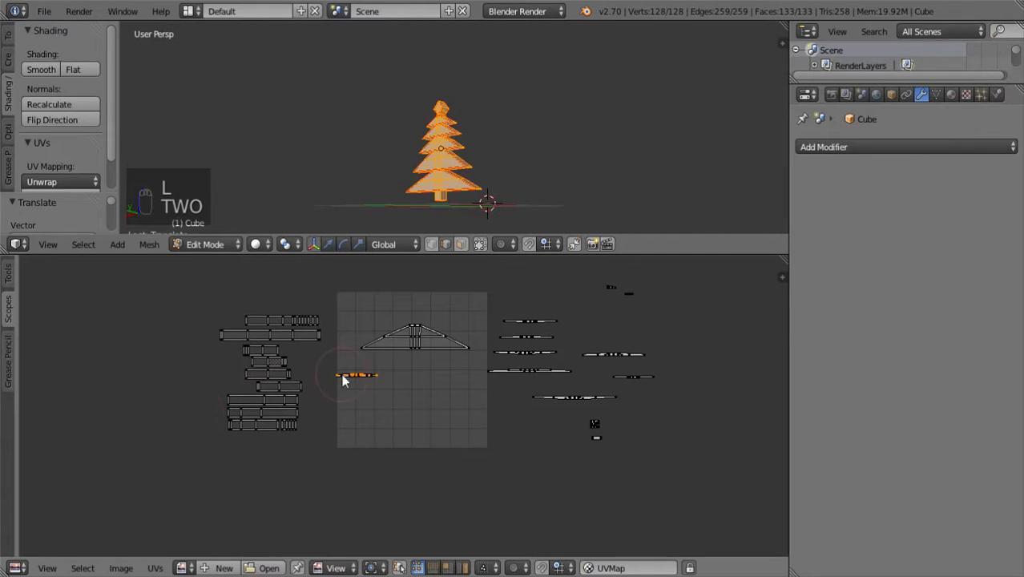
left_click(415, 337)
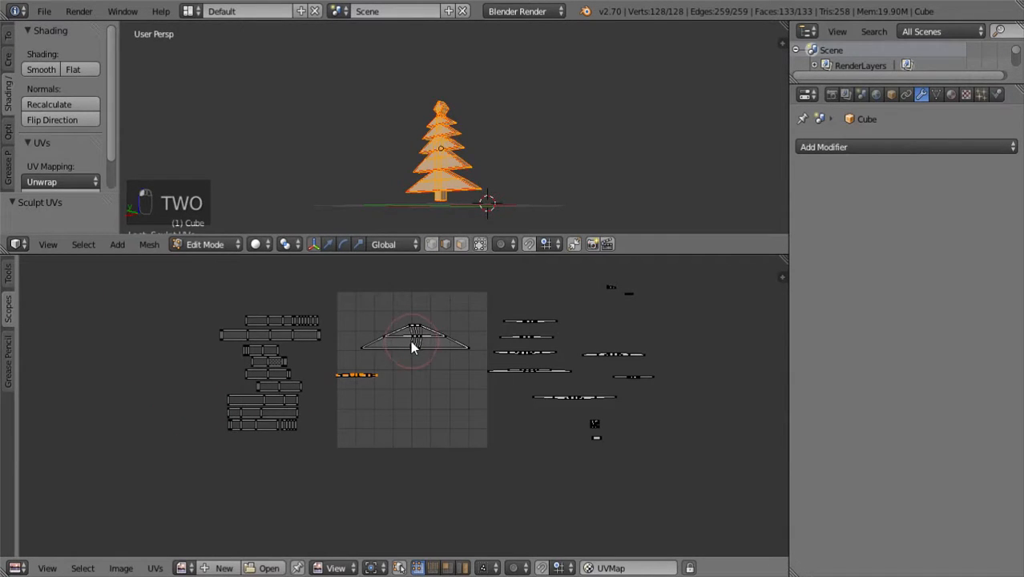
key("b")
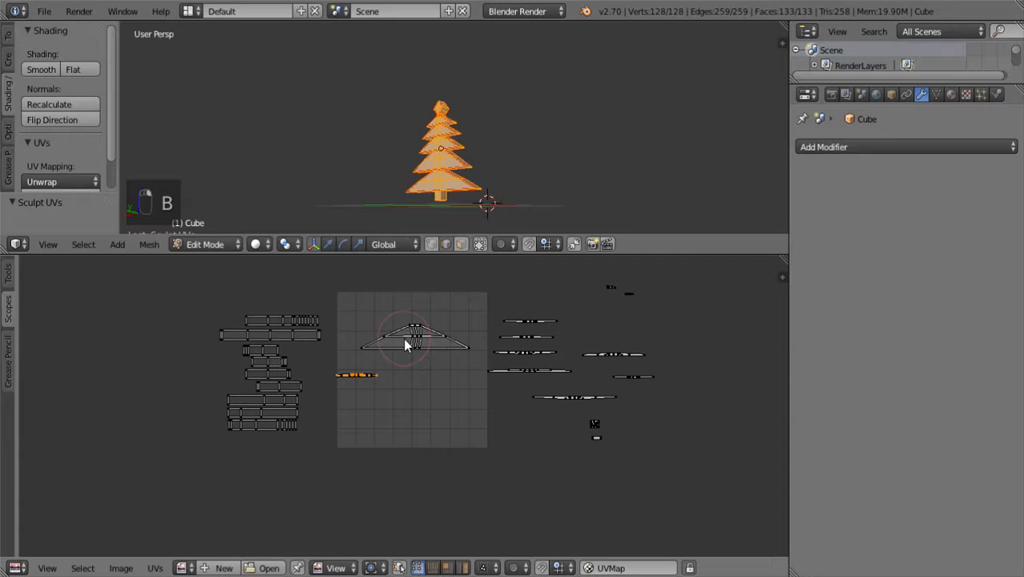
key("Escape")
key("grave")
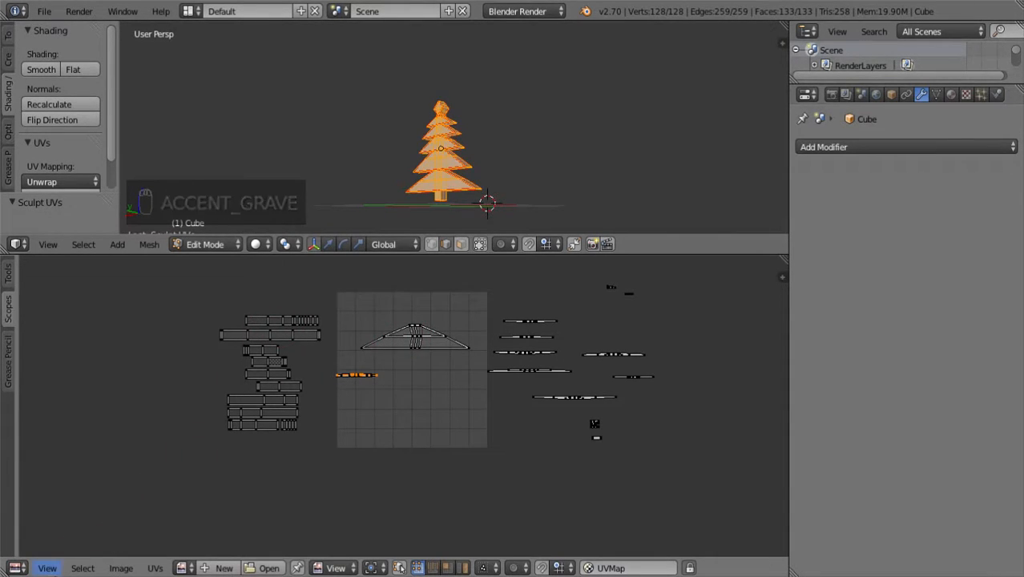
left_click(84, 568)
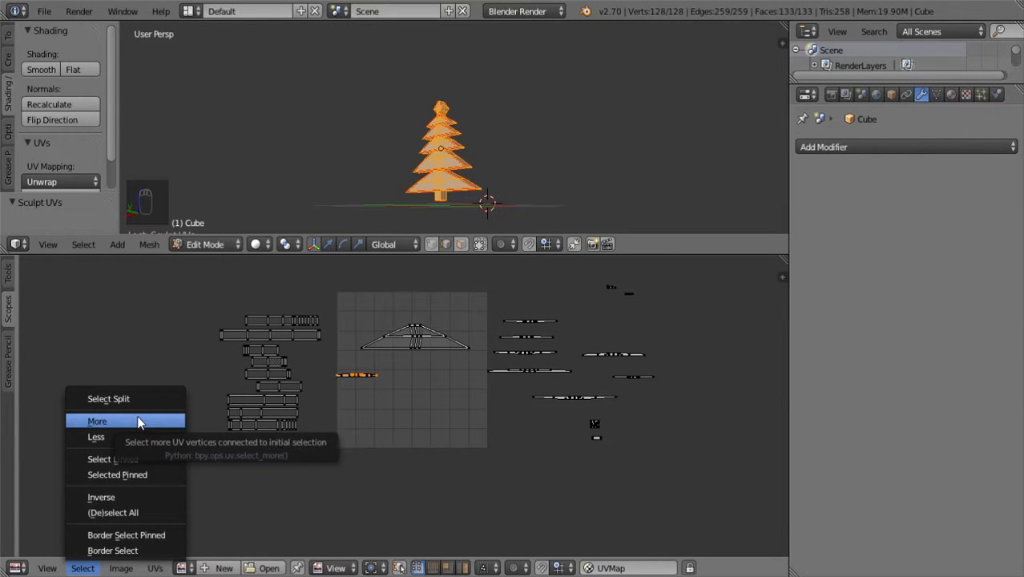
left_click(118, 567)
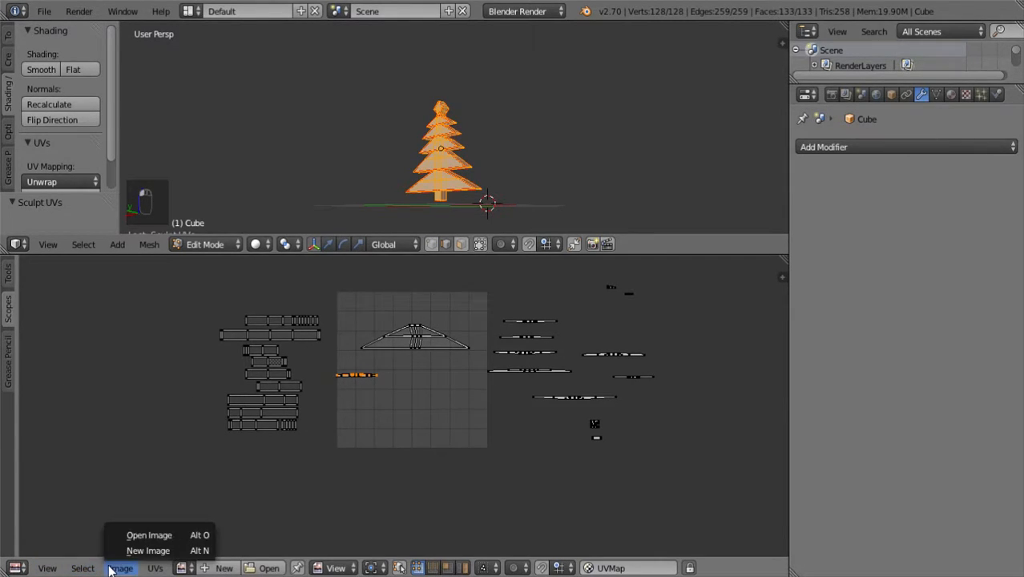
key("Escape")
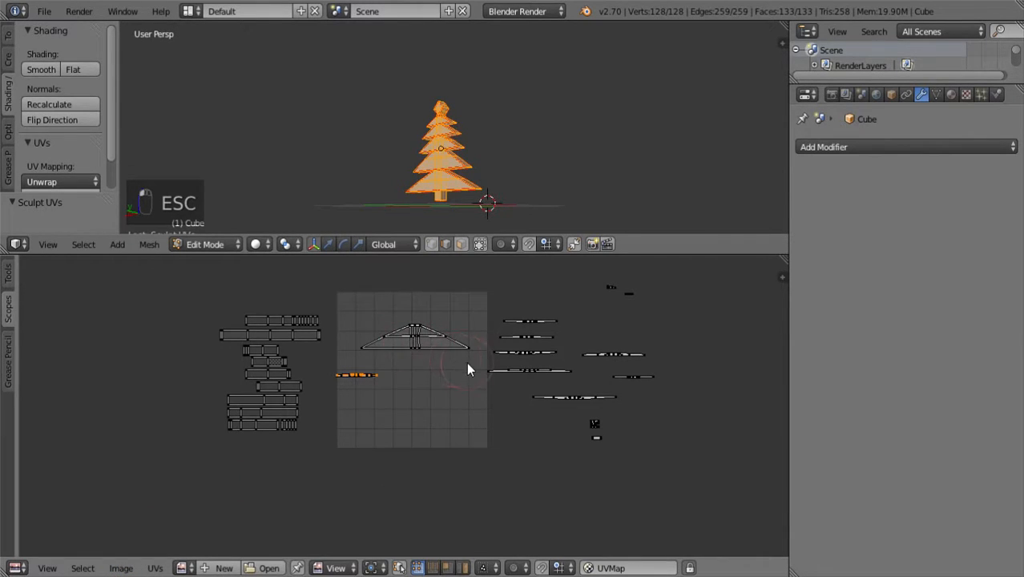
key("f")
scroll(485, 405, "down", 6)
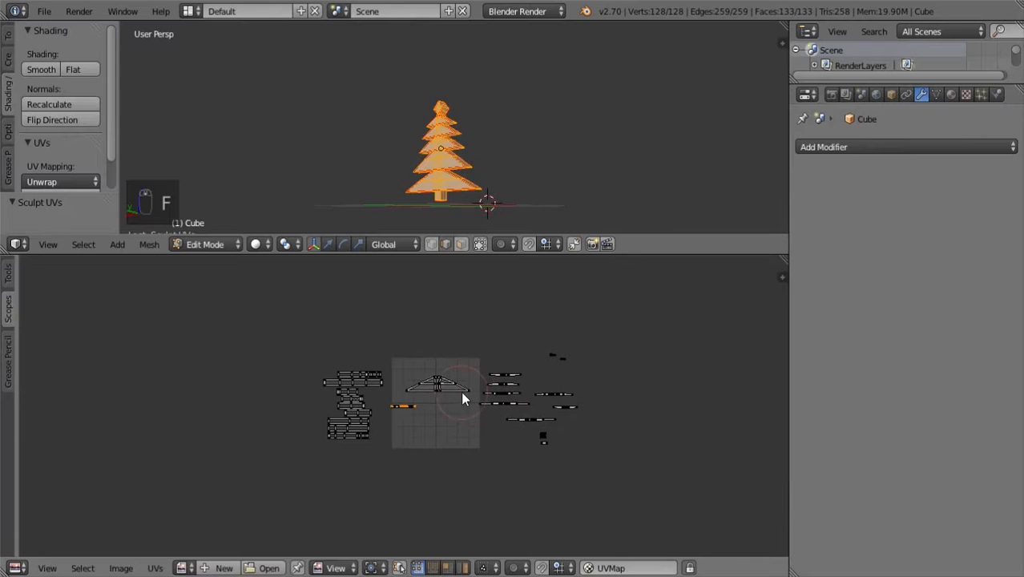
key("l")
key("l")
key("l")
key("l")
- Leave and re-enter Edit Mode on the tree, then reselect its whole mesh
key("a")
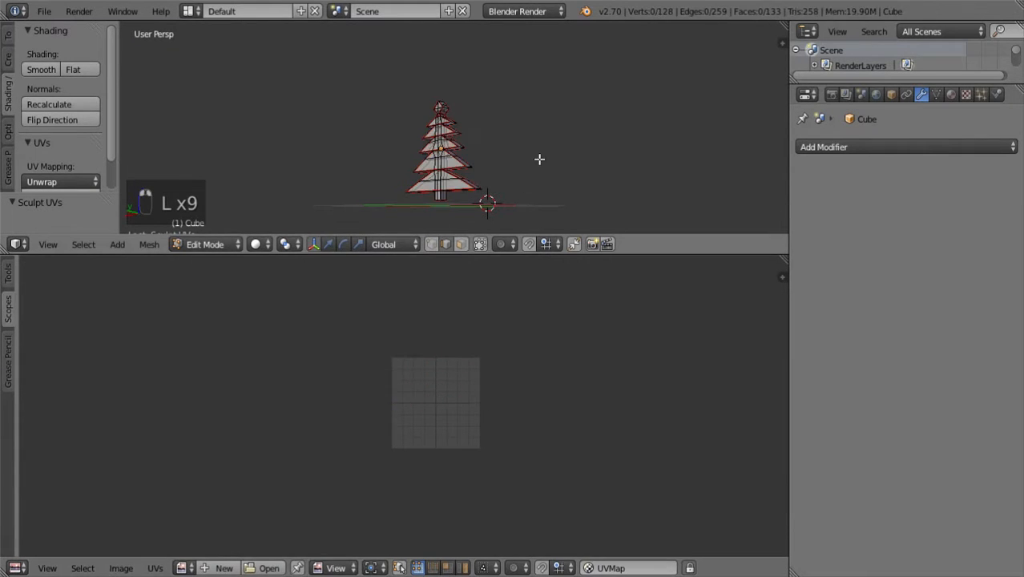
key("Tab")
key("Tab")
key("grave")
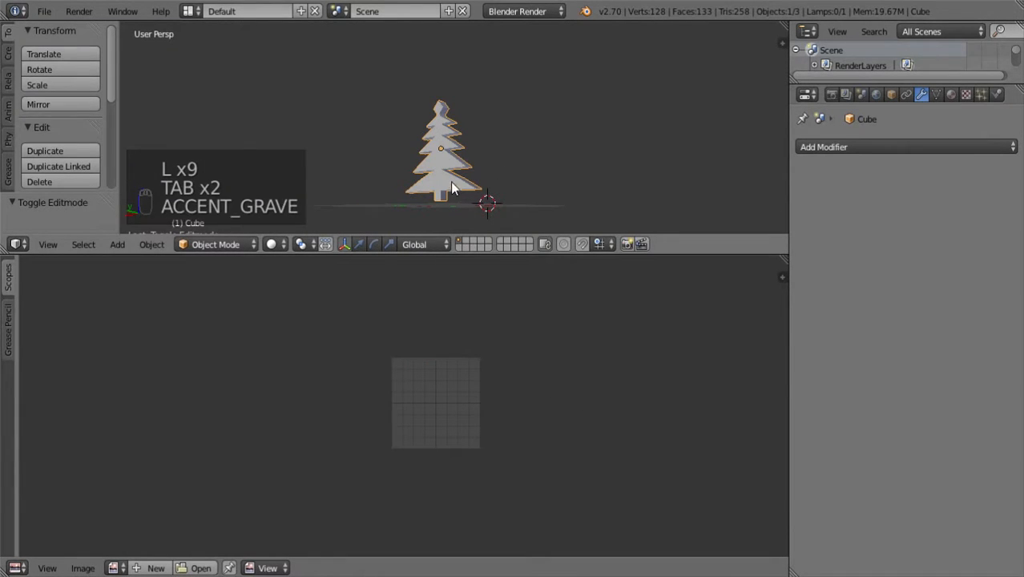
key("Tab")
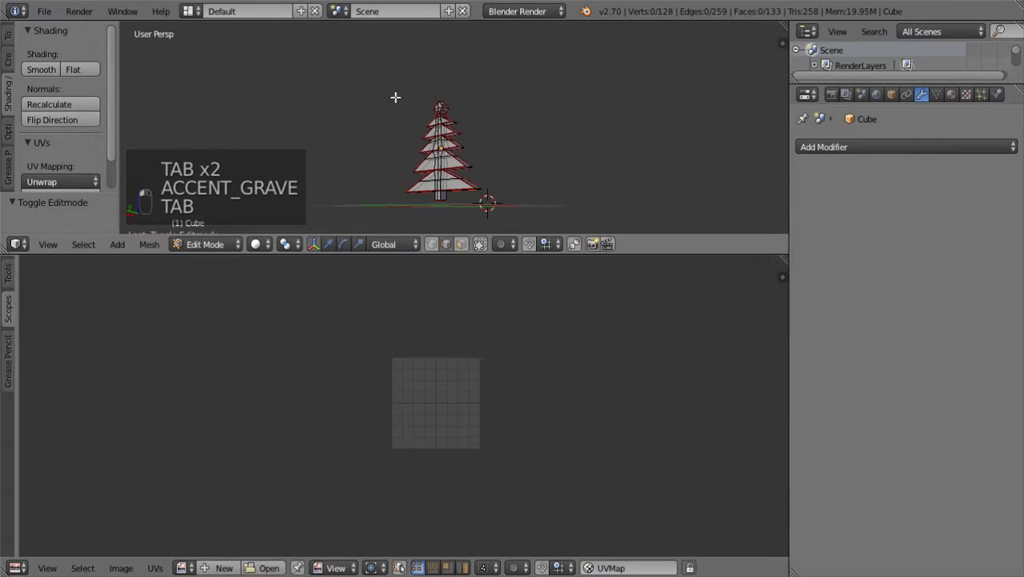
left_click_drag(396, 97, 486, 208)
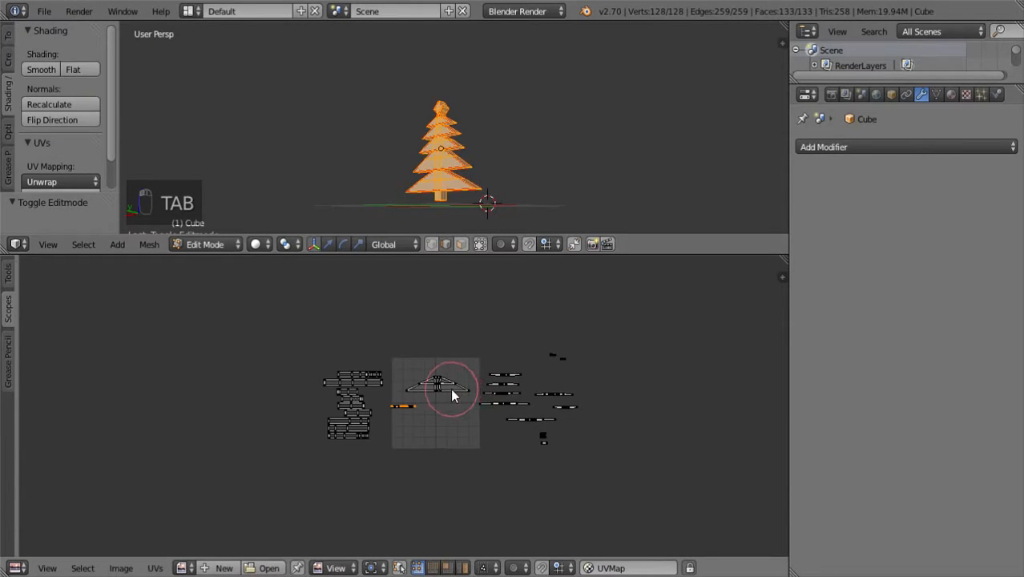
- Look through the UV editor's UVs, Select and View options and its tool shelf for the UV sculpt brush settings
key("c")
left_click(153, 568)
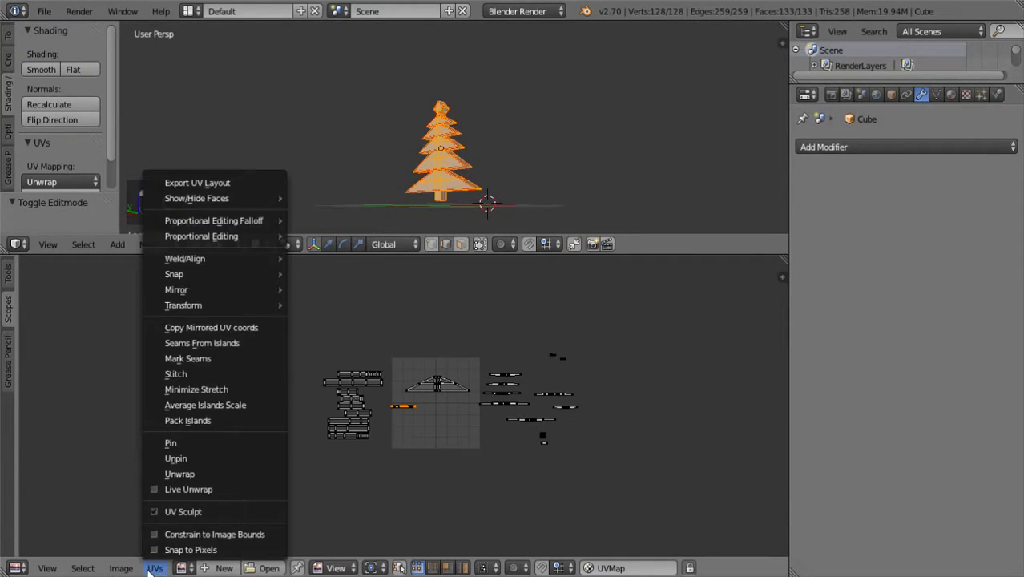
left_click(83, 568)
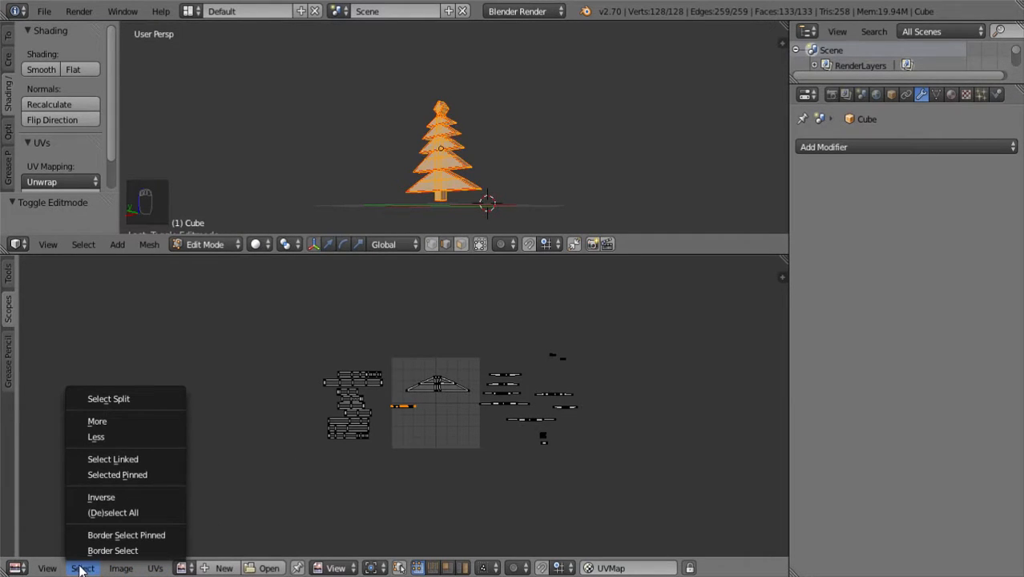
mouse_move(56, 569)
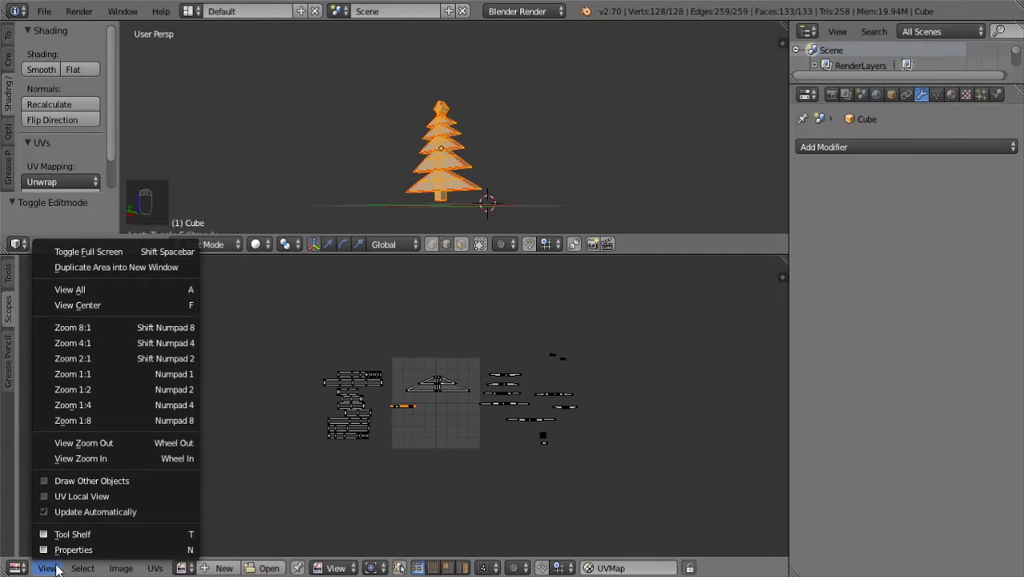
left_click(153, 569)
left_click(40, 287)
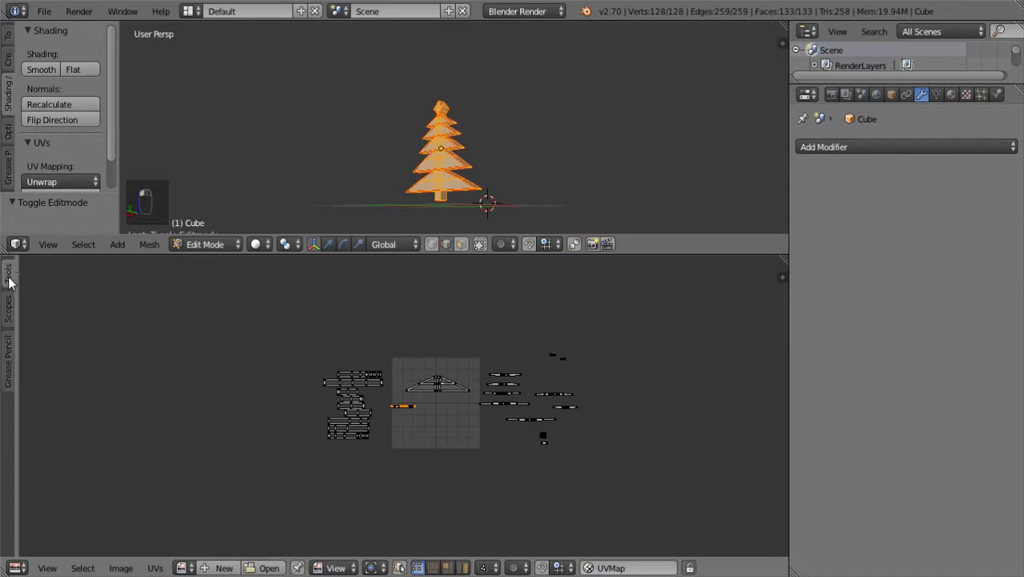
key("t")
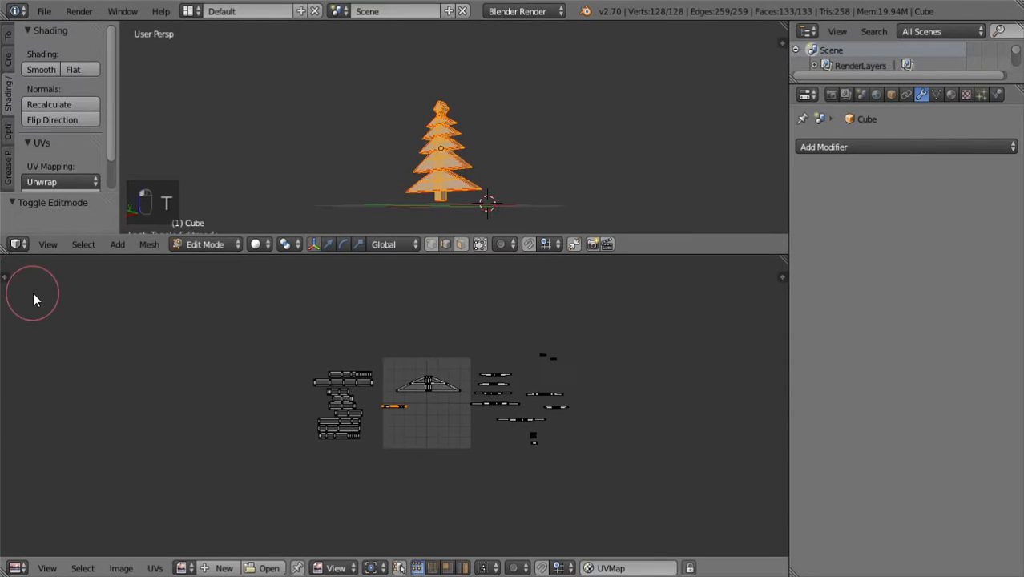
key("t")
mouse_move(21, 280)
left_mouse_down()
mouse_move(55, 267)
mouse_move(169, 269)
left_mouse_up()
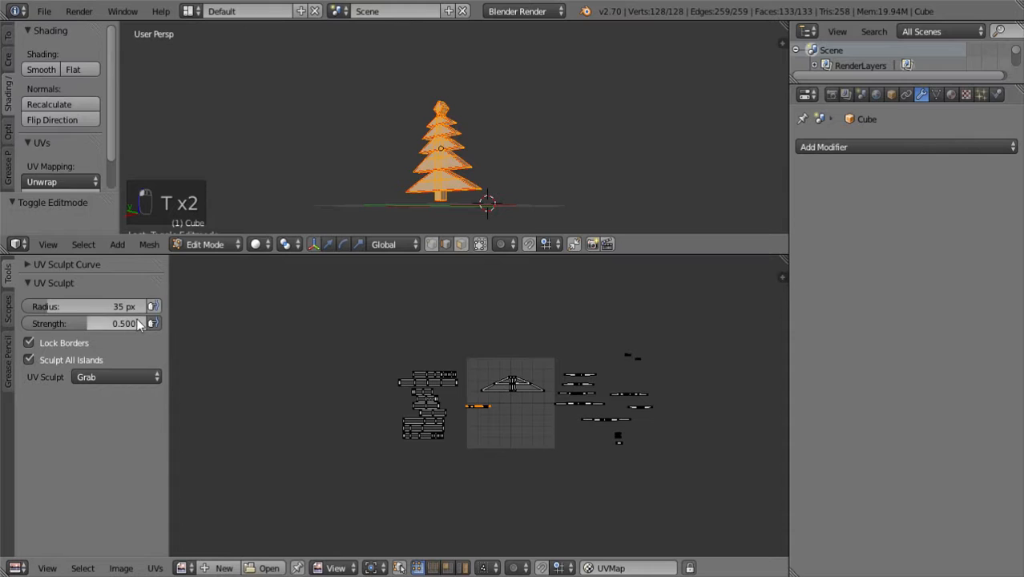
left_click(9, 311)
left_click(9, 277)
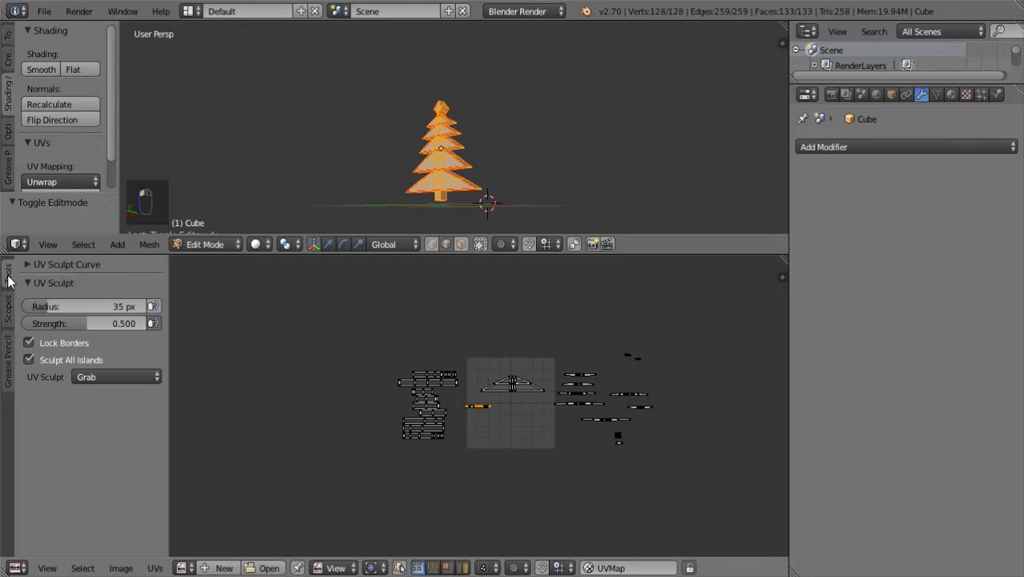
left_click(30, 268)
left_click(31, 271)
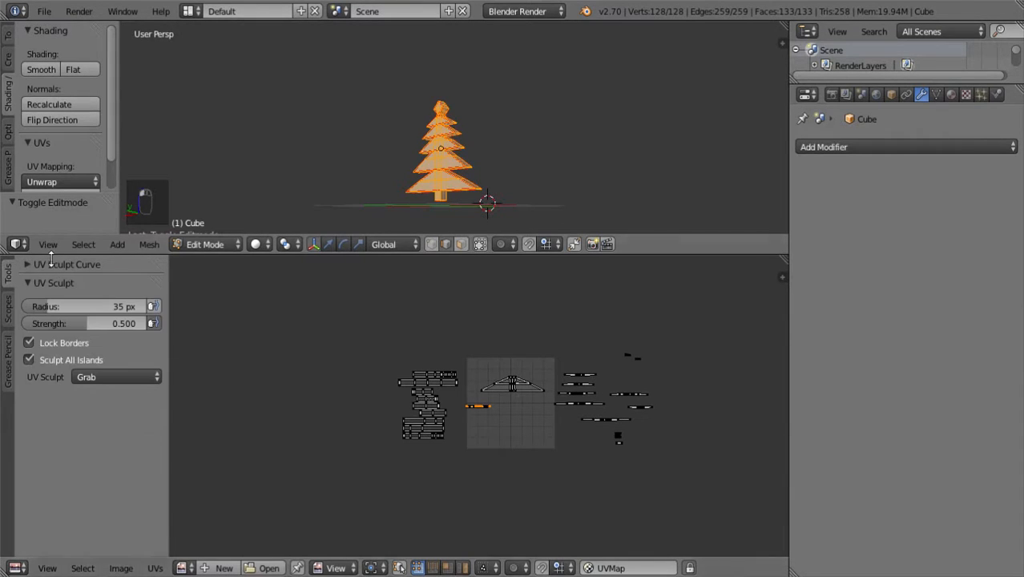
- Narrow the UV editor's tool shelf and switch off UV Sculpt mode
mouse_move(166, 332)
left_mouse_down()
mouse_move(56, 326)
mouse_move(153, 329)
mouse_move(64, 353)
left_mouse_up()
left_click(141, 377)
left_click(141, 376)
left_click(161, 358)
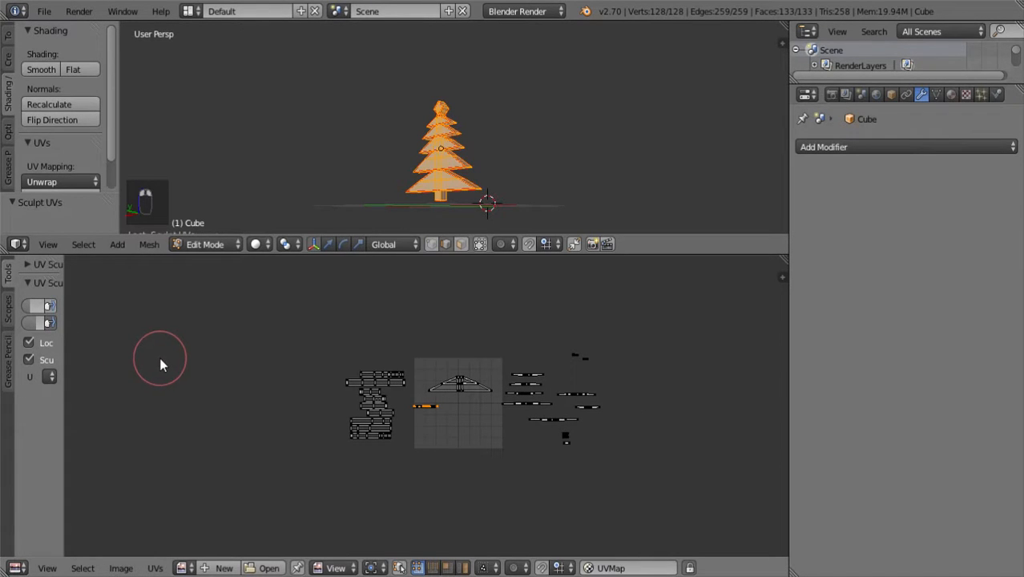
key("w")
key("q")
key("w")
- Move the selected thin profile island from the UV square's edge to a spot above the outermost thin profiles
right_click(298, 404)
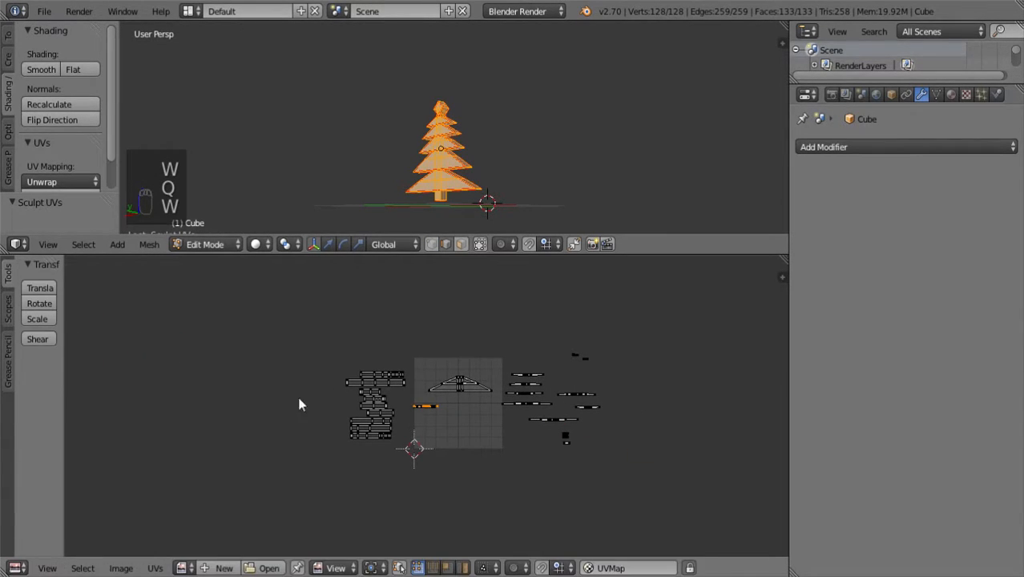
key("w")
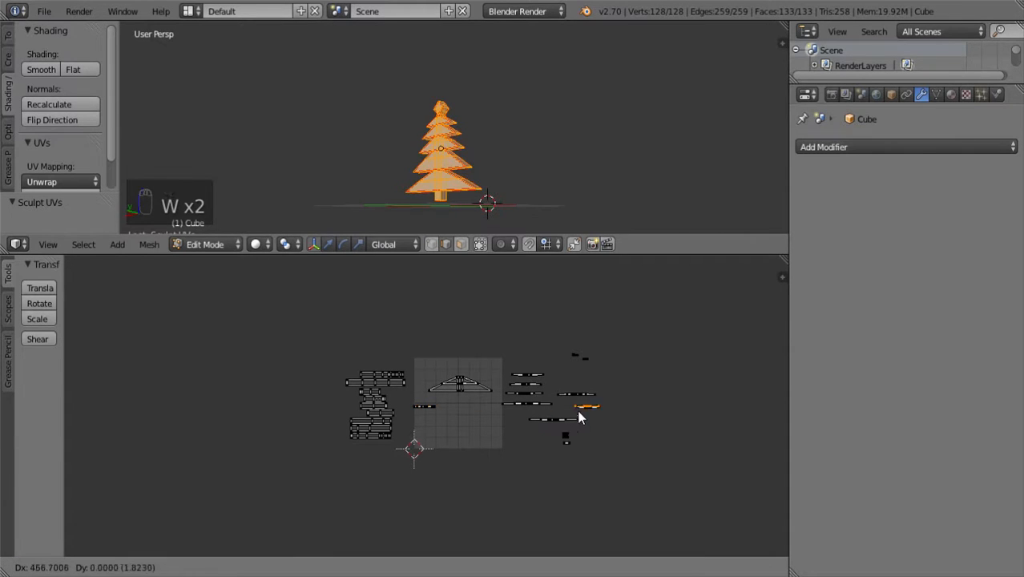
left_click(582, 390)
- Select the remaining thin profile island at the UV square's edge and move it below the column of strip islands
key("l")
key("q")
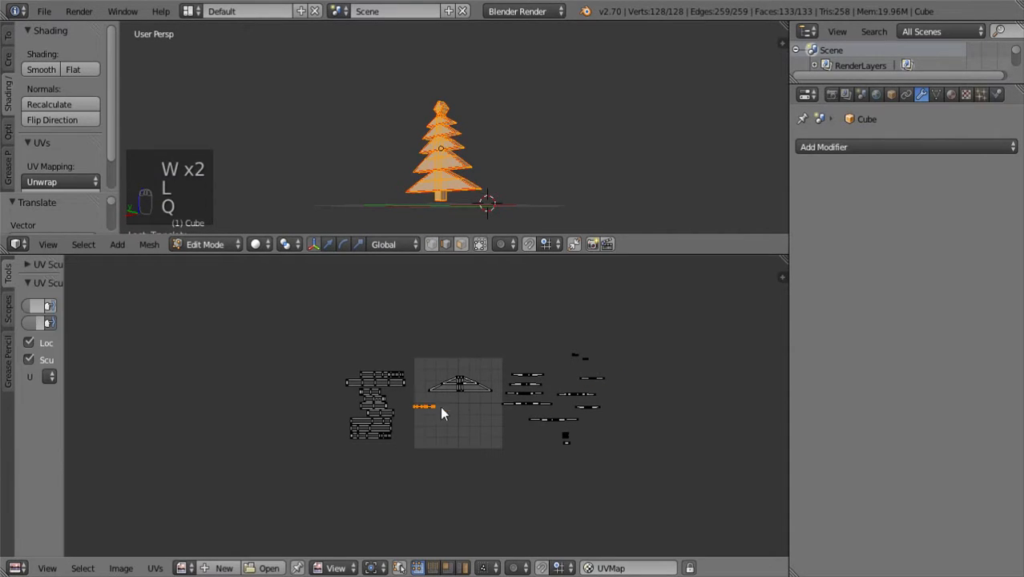
key("f")
scroll(505, 430, "down", 7)
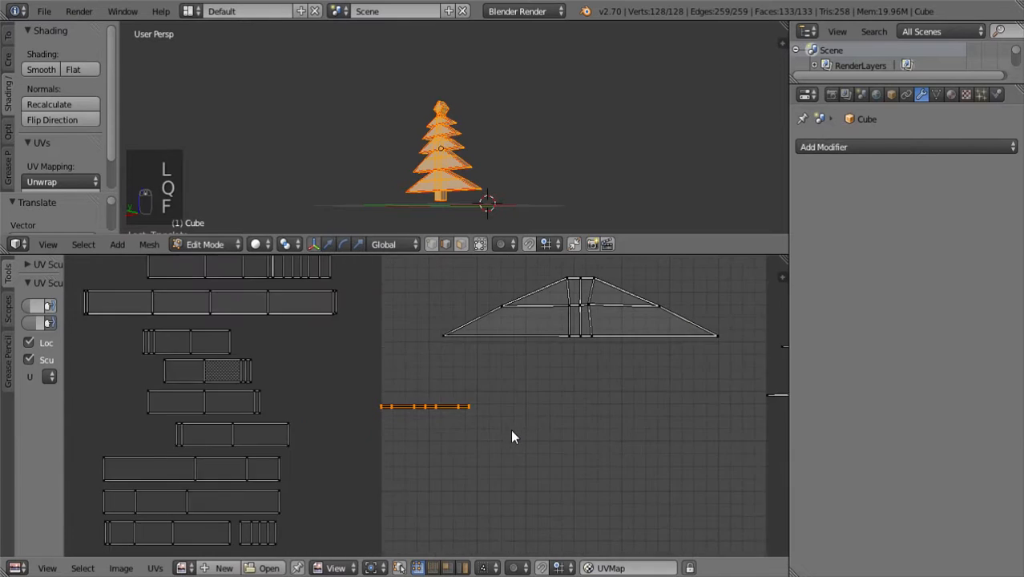
key("w")
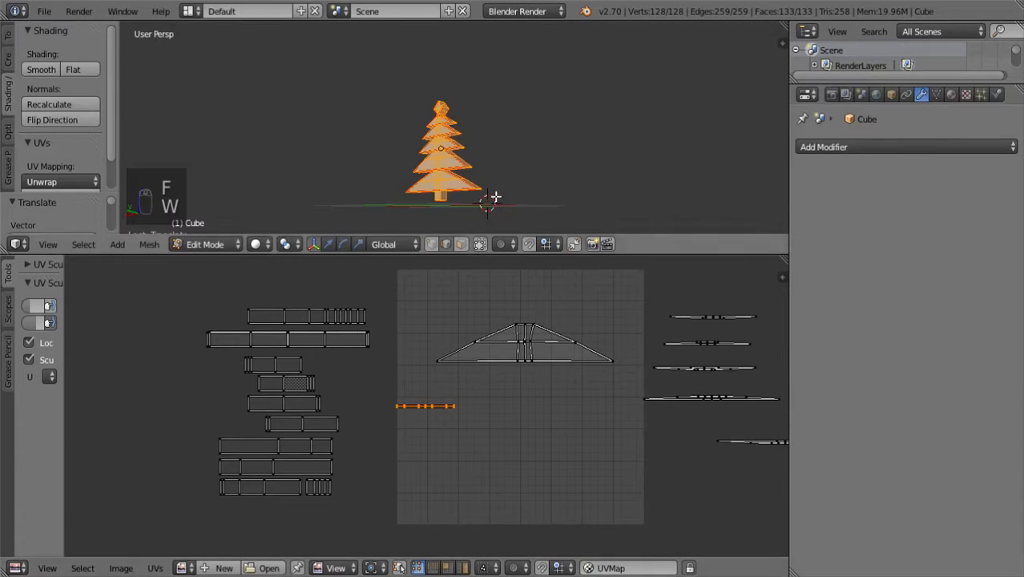
key("w")
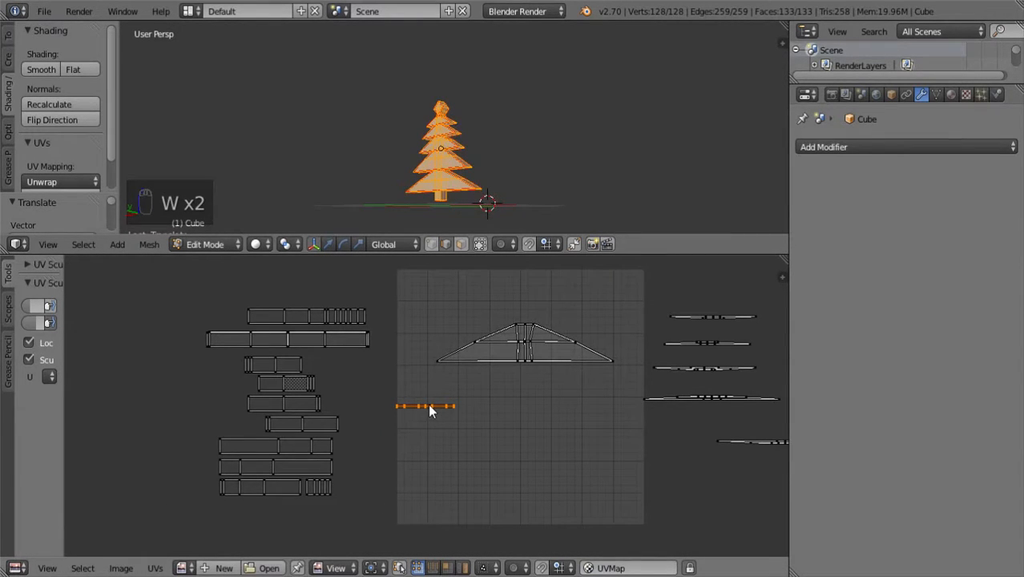
key("l")
key("q")
key("w")
key("g")
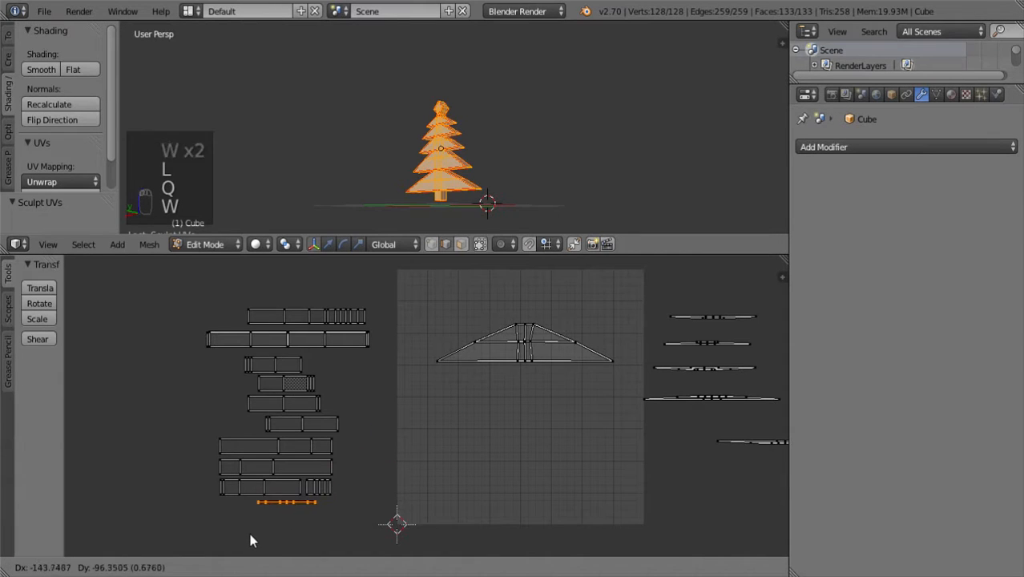
left_click(250, 541)
scroll(418, 489, "down", 1)
key("g")
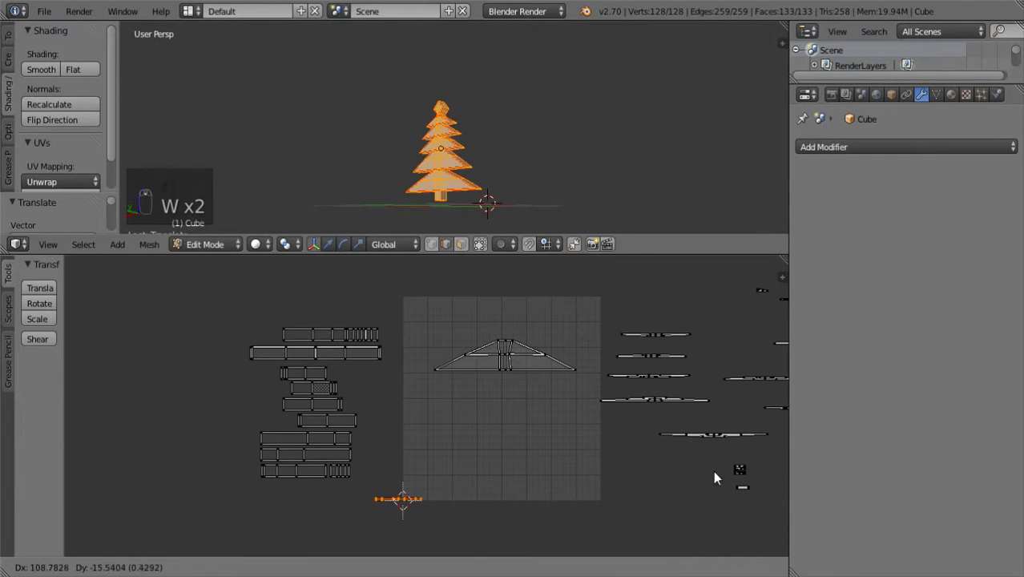
left_click(649, 443)
- Select the long thin profile island above the small square islands outside the UV square and rotate it 180 degrees
right_click(710, 435)
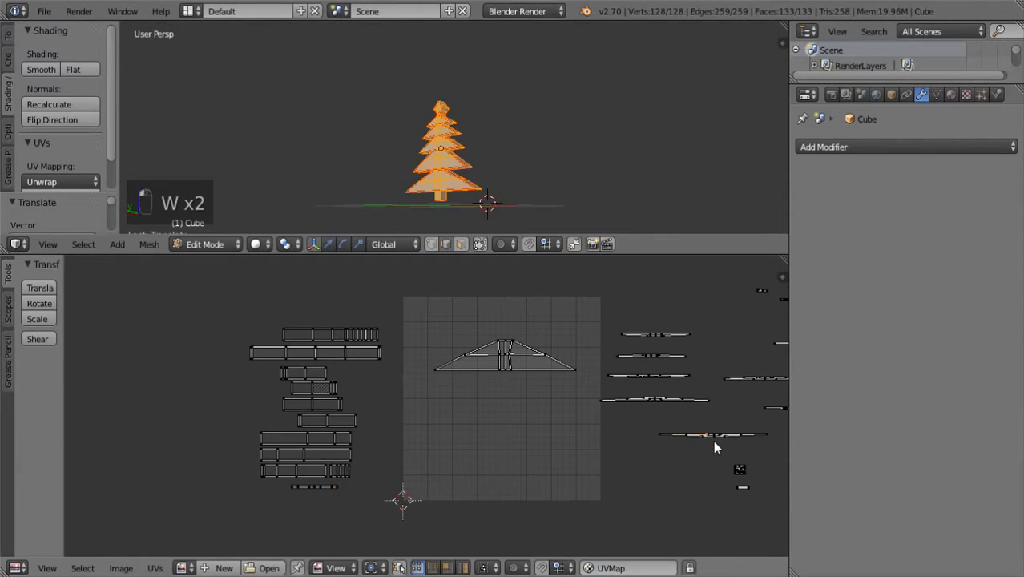
key("f")
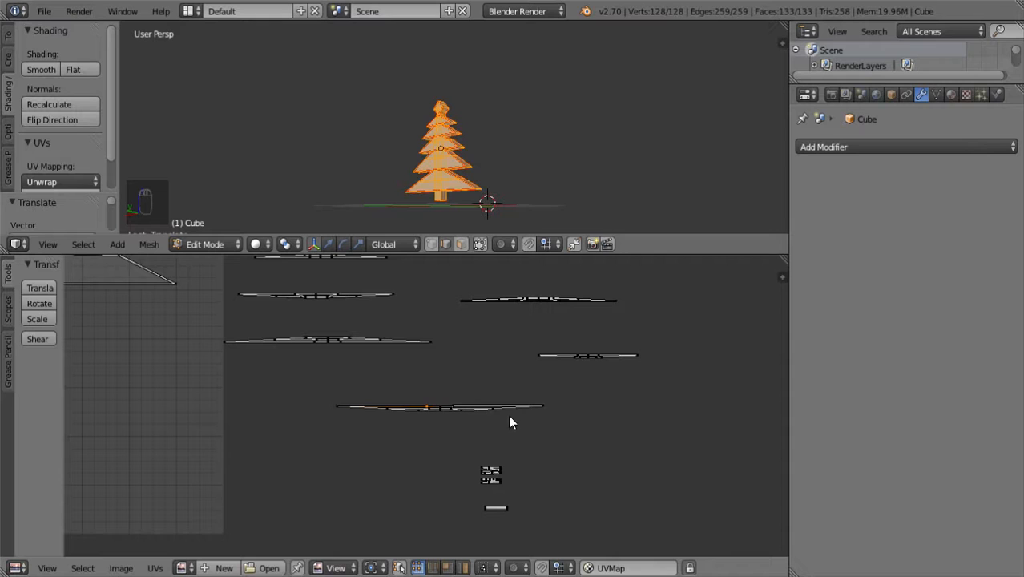
key("l")
key("r")
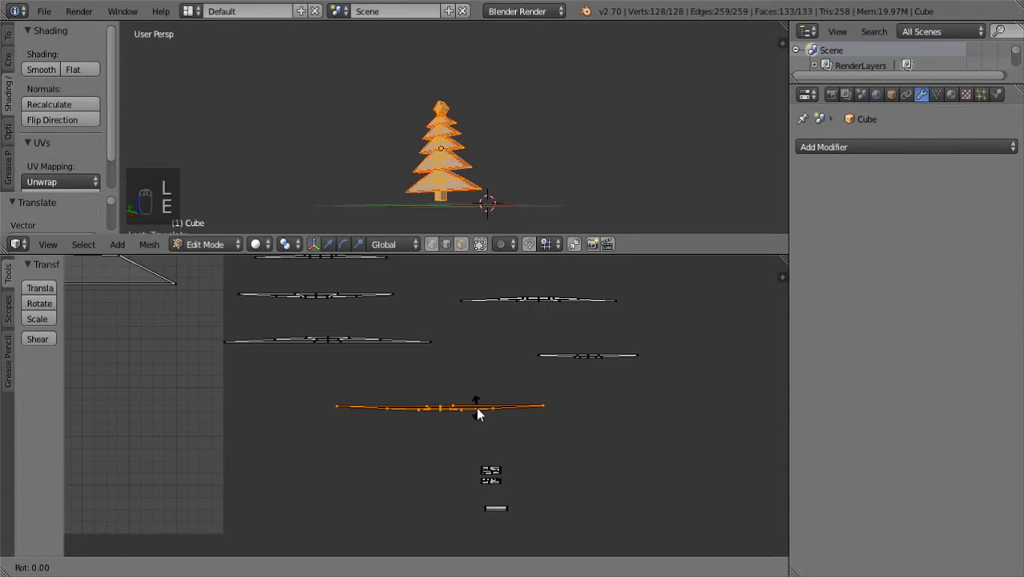
left_click(651, 393)
key("r")
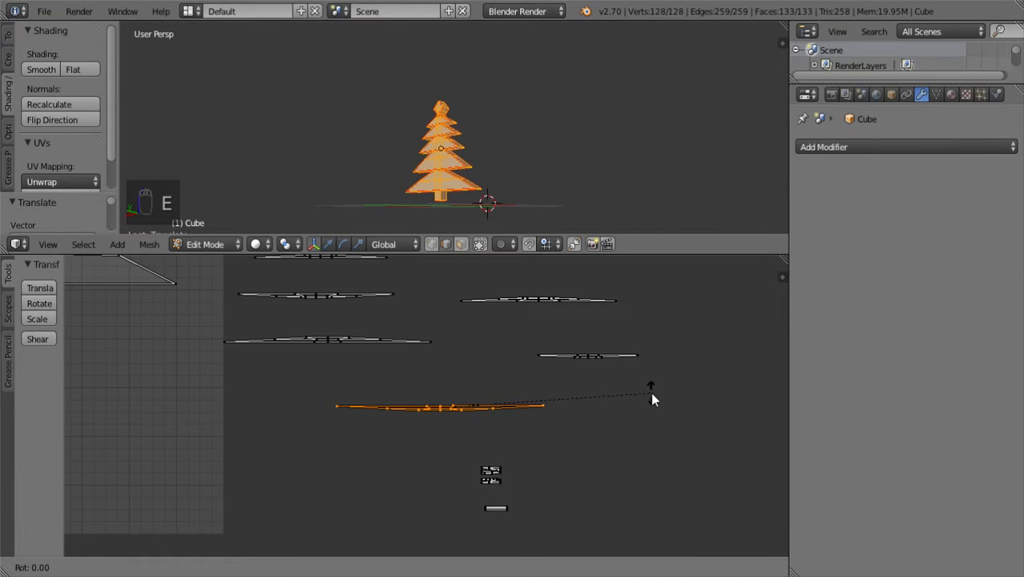
type("180")
key("Return")
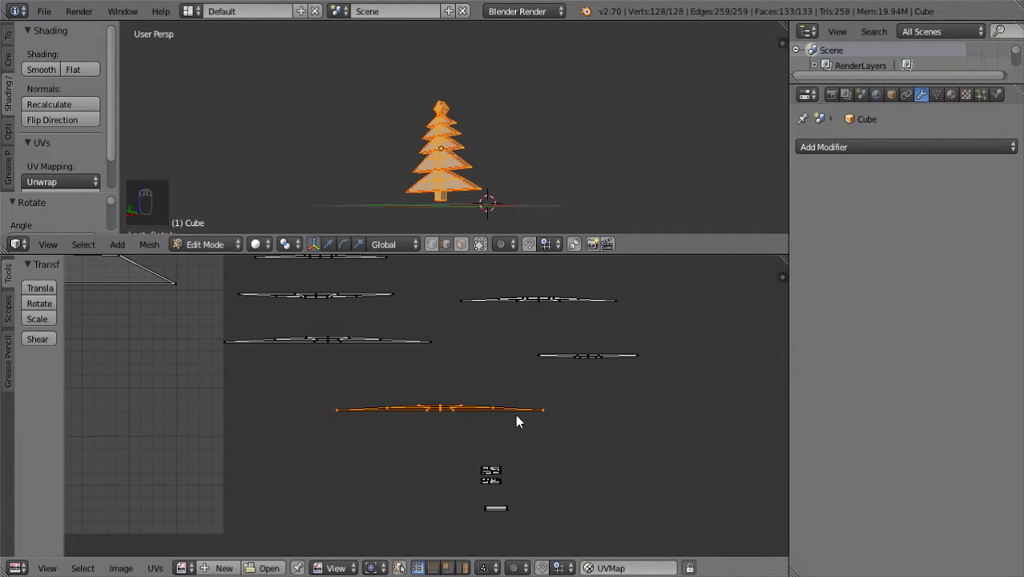
- Move the rotated profile island directly beneath the matching long profile beside the UV square and align their centres
key("w")
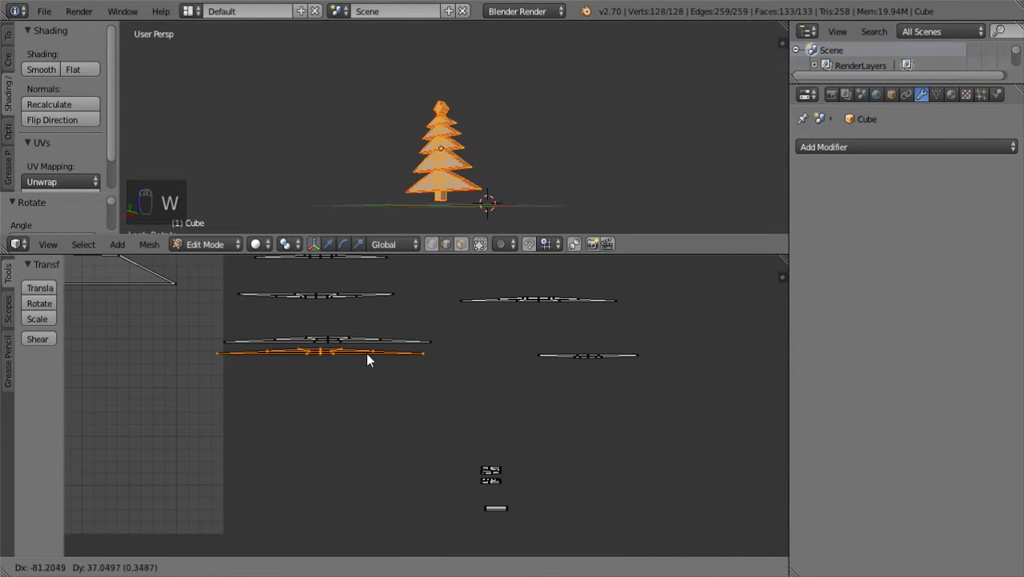
left_click(372, 350)
key("f")
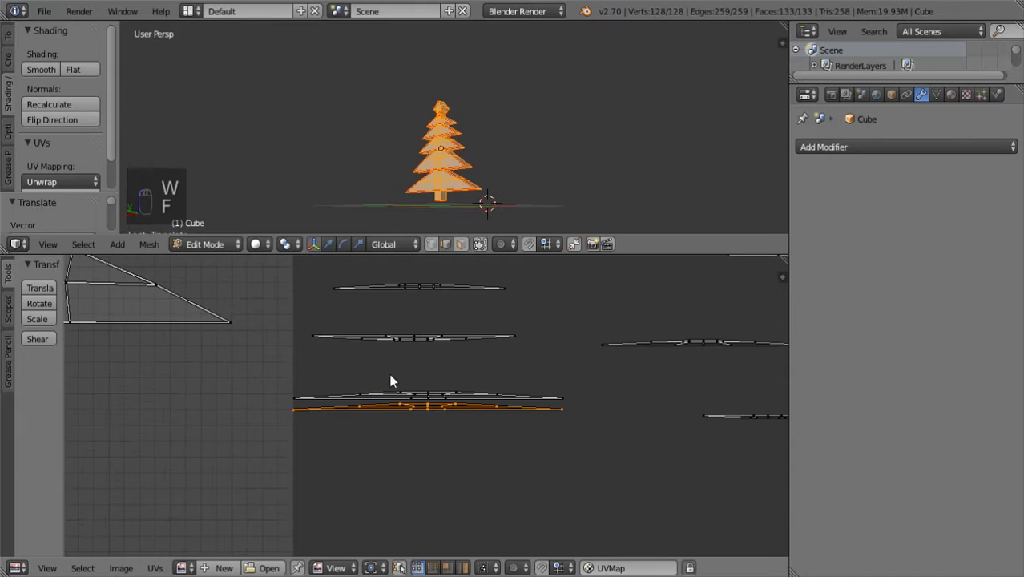
scroll(441, 408, "up", 1)
scroll(440, 410, "up", 3)
key("w")
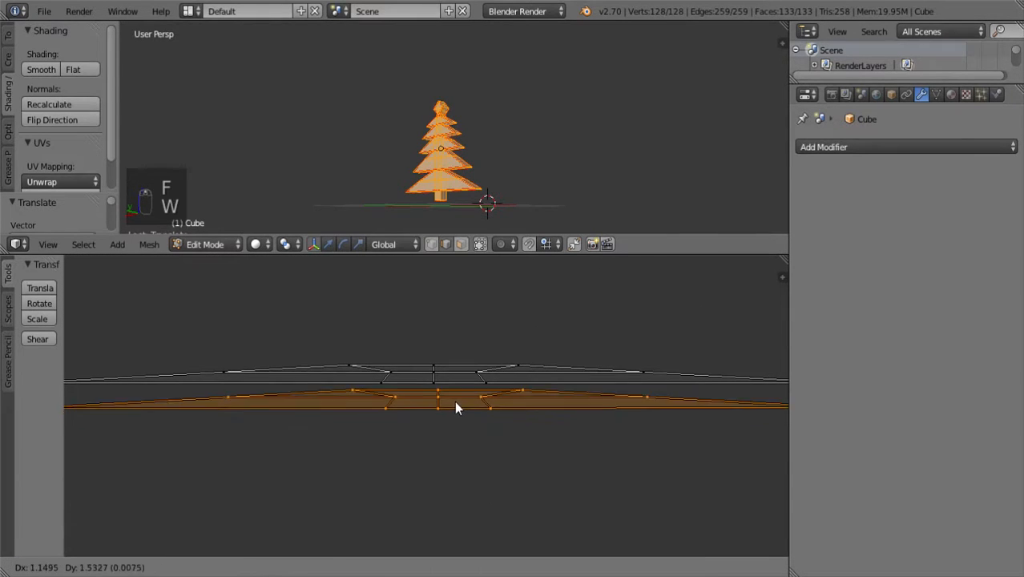
left_click(450, 397)
scroll(447, 410, "down", 5)
scroll(448, 410, "down", 6)
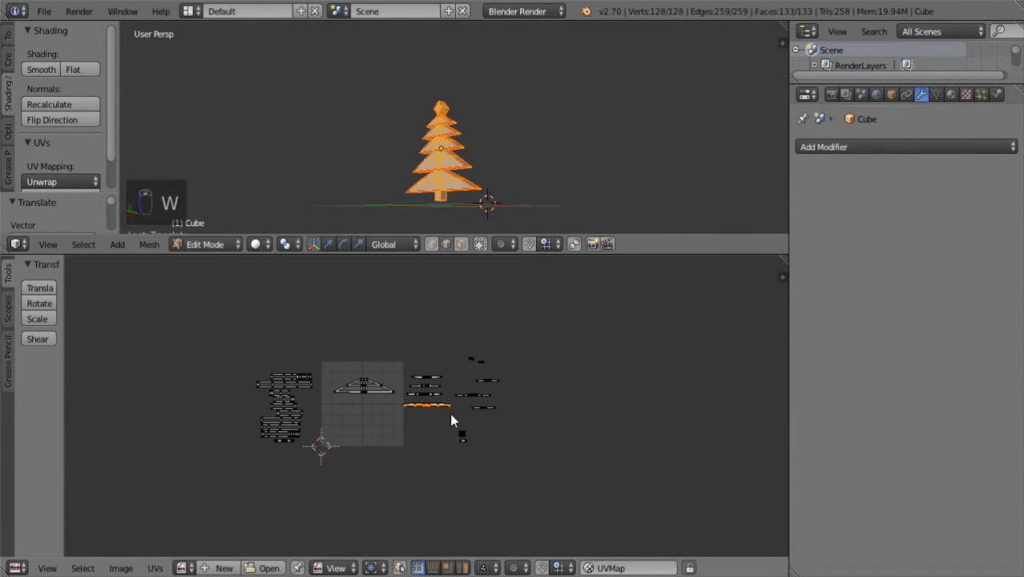
- Enlarge the 3D view, enable UV selection sync, and box-select the two long profile islands to check their tier on the tree
left_click_drag(643, 258, 642, 403)
key("f")
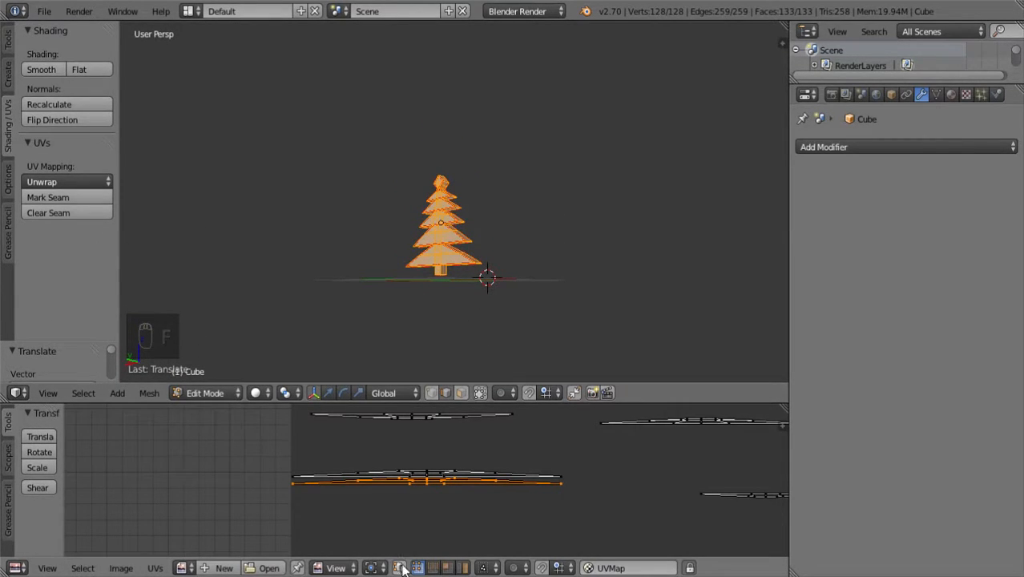
left_click(399, 568)
right_click(427, 479)
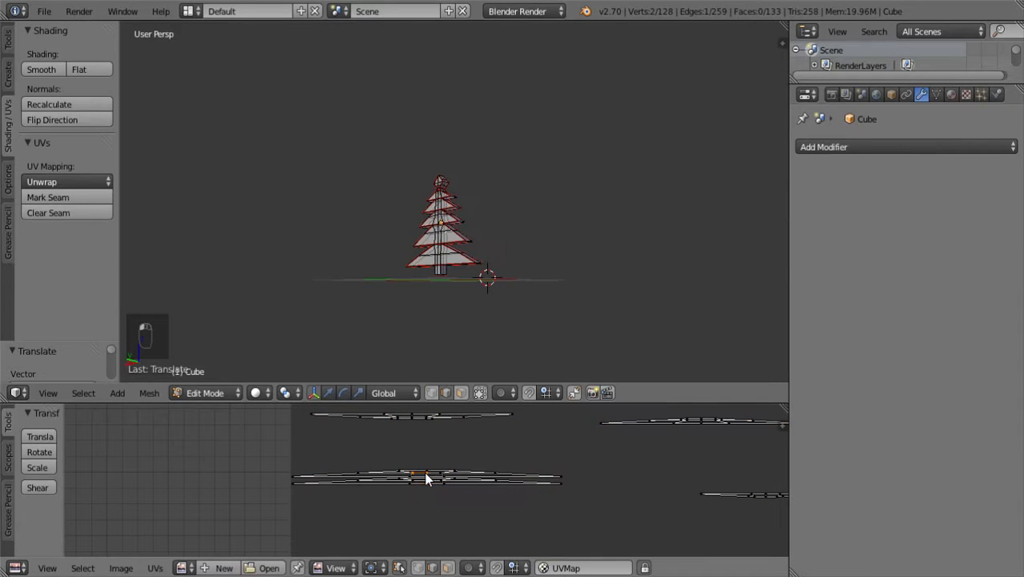
key("l")
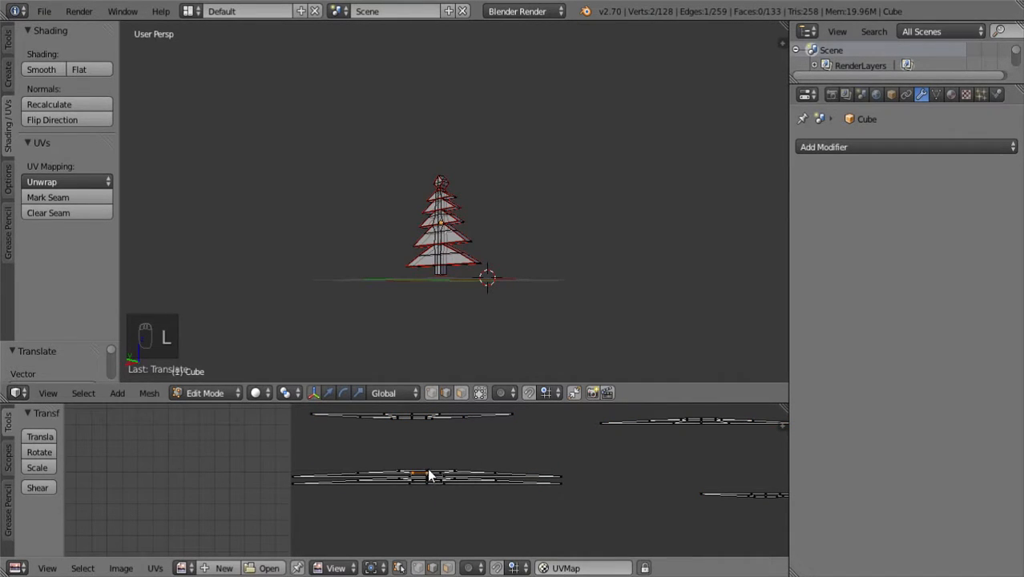
key("b")
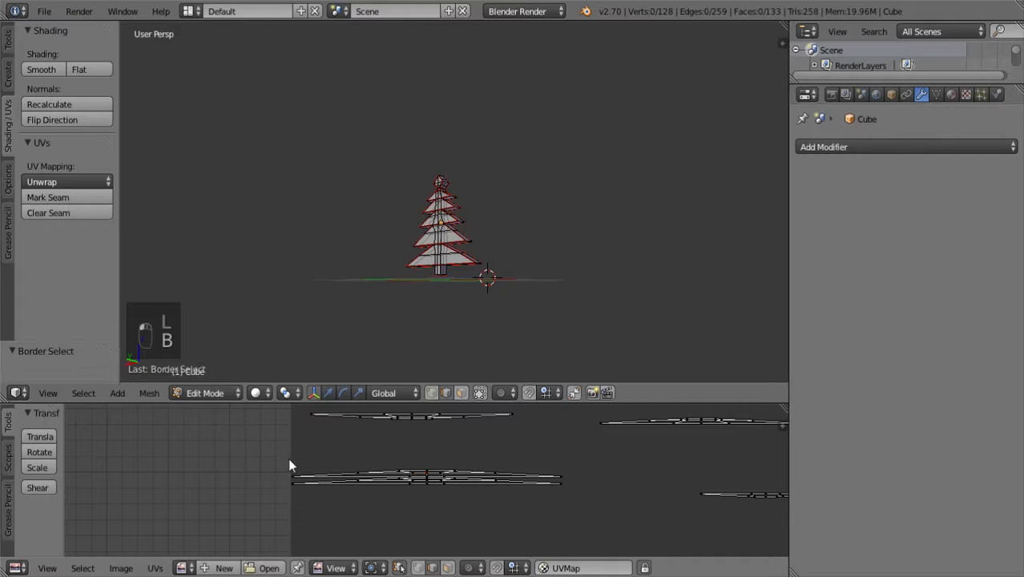
key("b")
left_click_drag(290, 450, 558, 503)
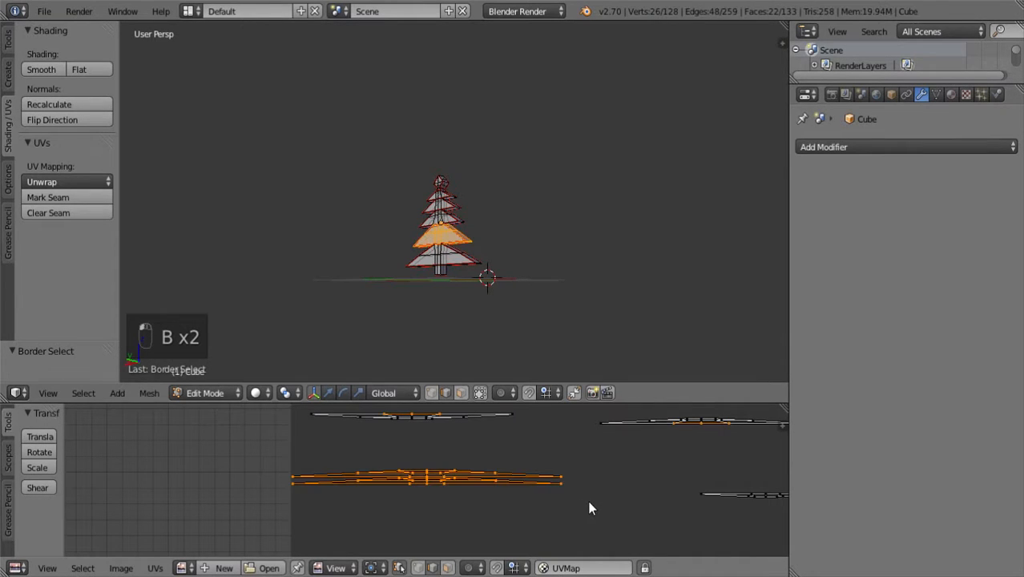
middle_click_drag(601, 297, 569, 331)
scroll(489, 312, "up", 5)
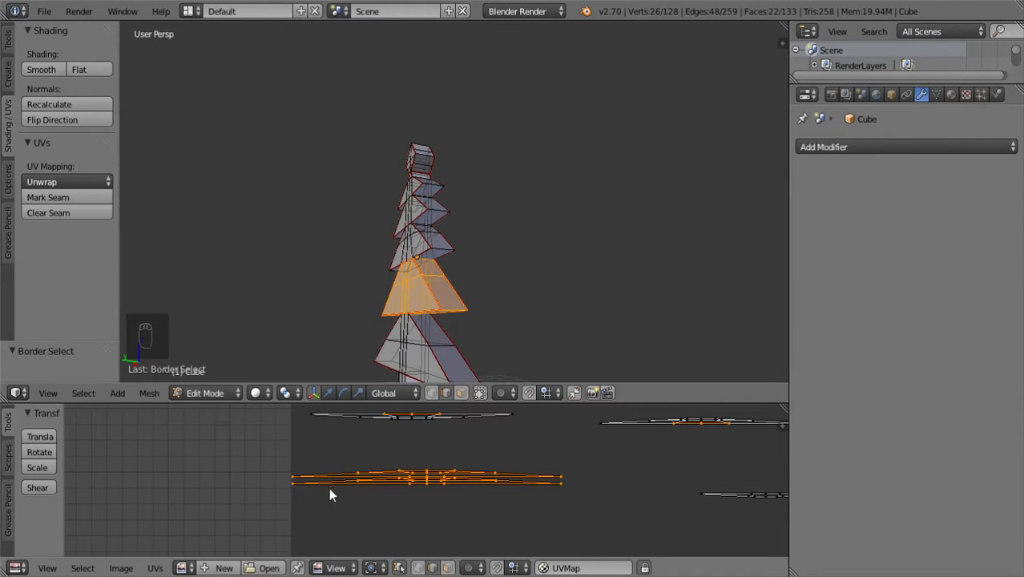
- Disable UV selection sync and enlarge the UV editor in both height and width
left_click(399, 567)
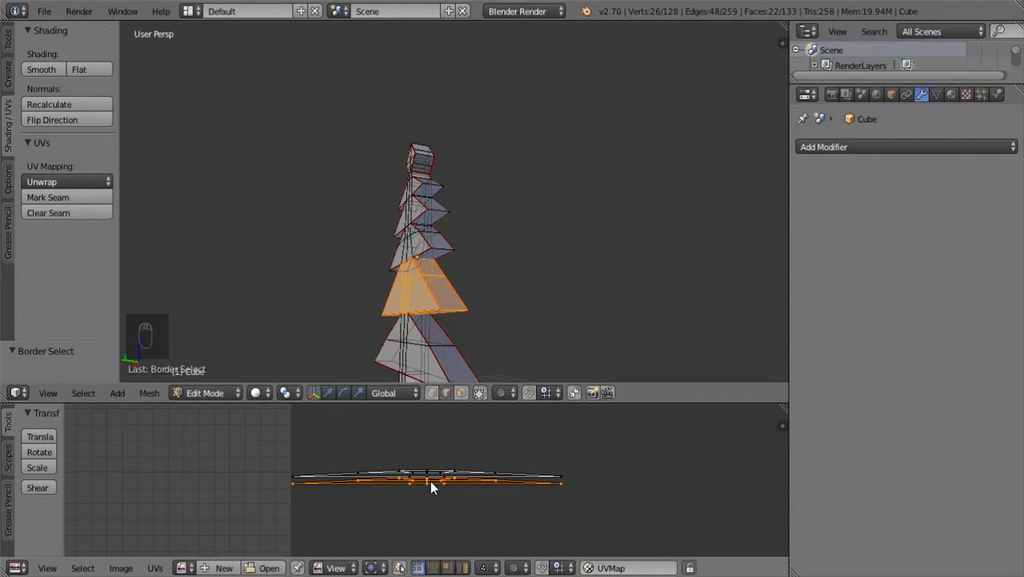
left_click_drag(627, 405, 627, 161)
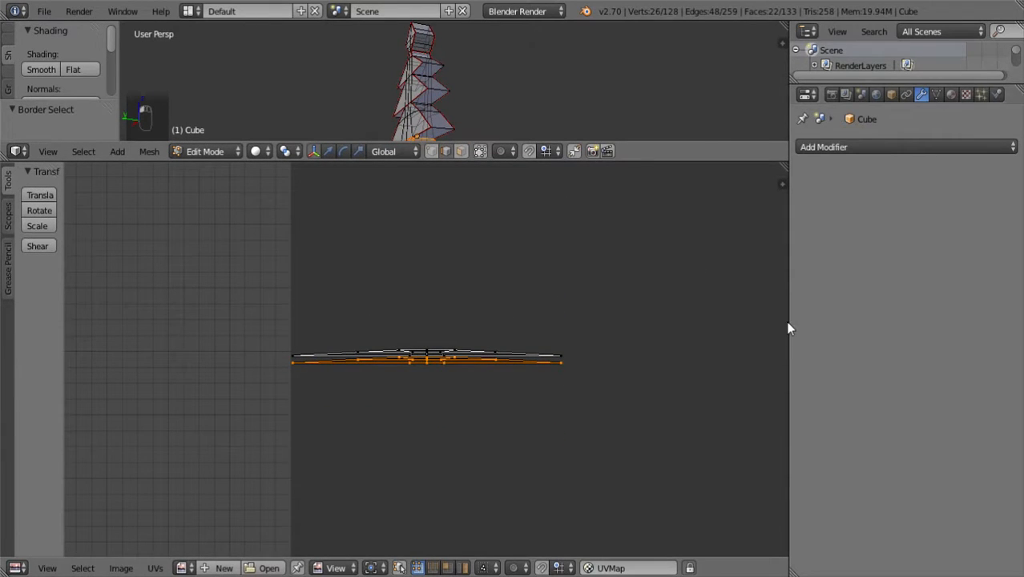
left_click_drag(789, 319, 1000, 328)
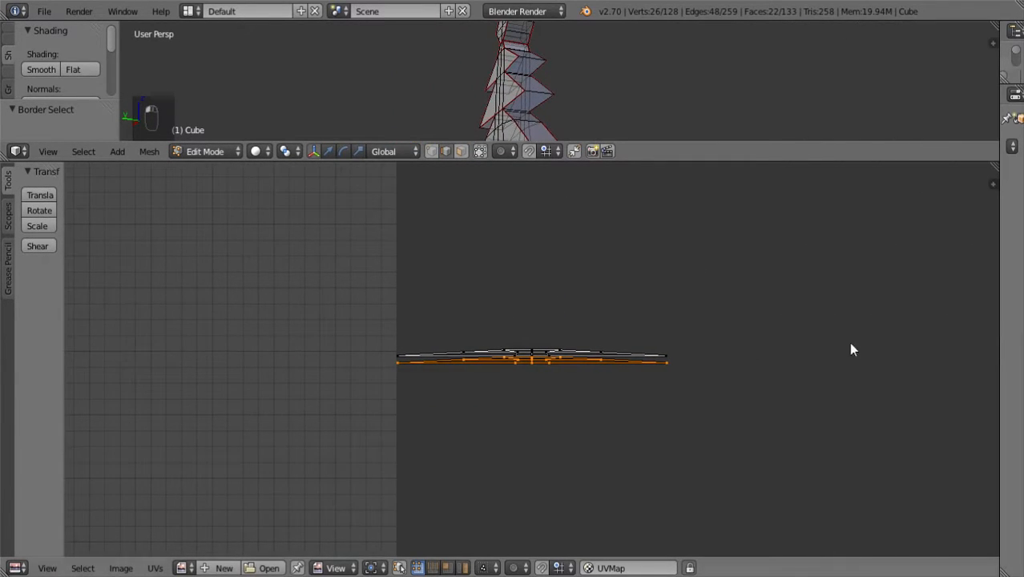
- Move the selected long profile island up onto its matching profile and fine-tune its position so the two overlap
scroll(633, 385, "up", 5)
key("w")
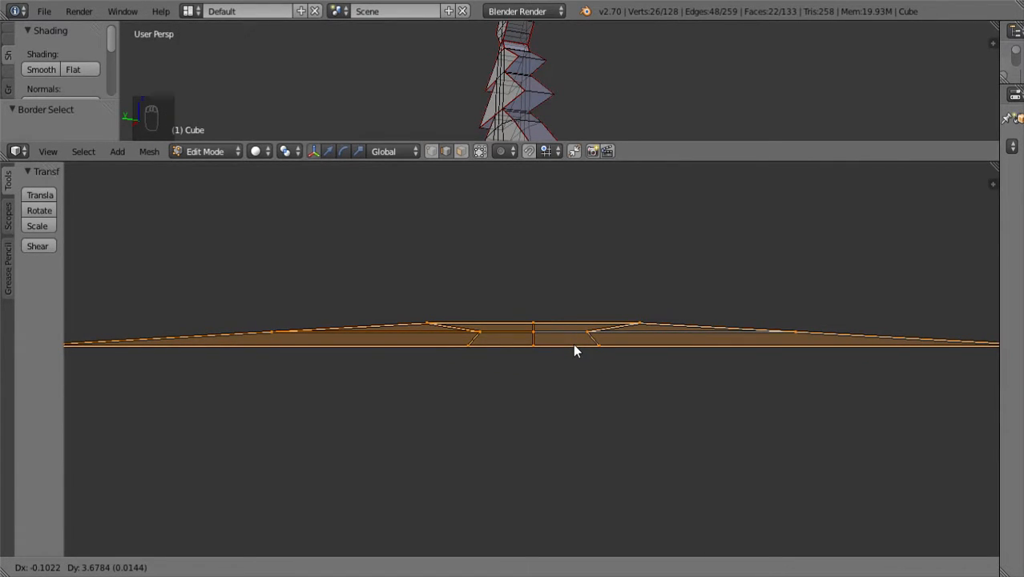
left_click(573, 344)
scroll(597, 370, "down", 1)
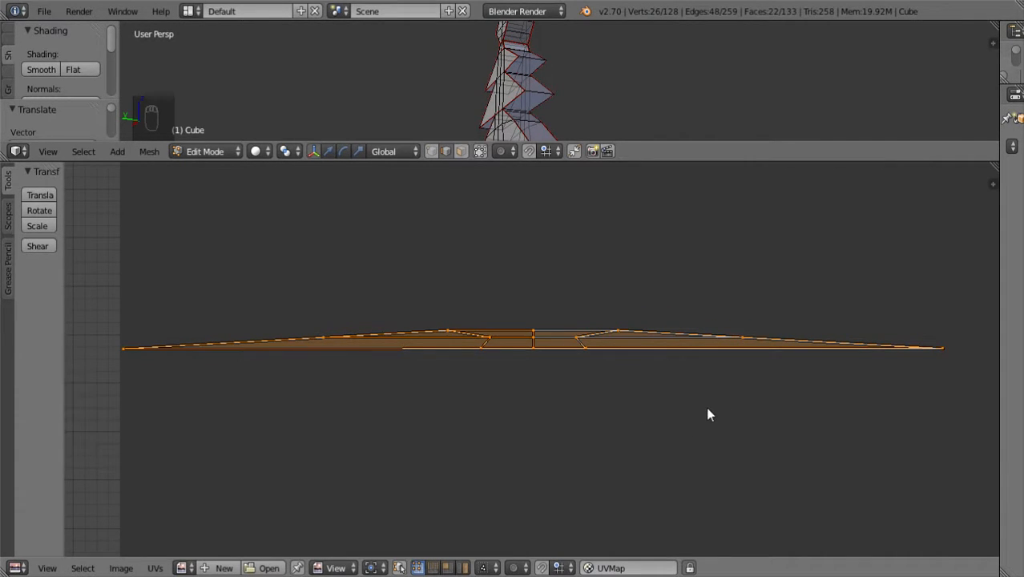
scroll(846, 435, "up", 2)
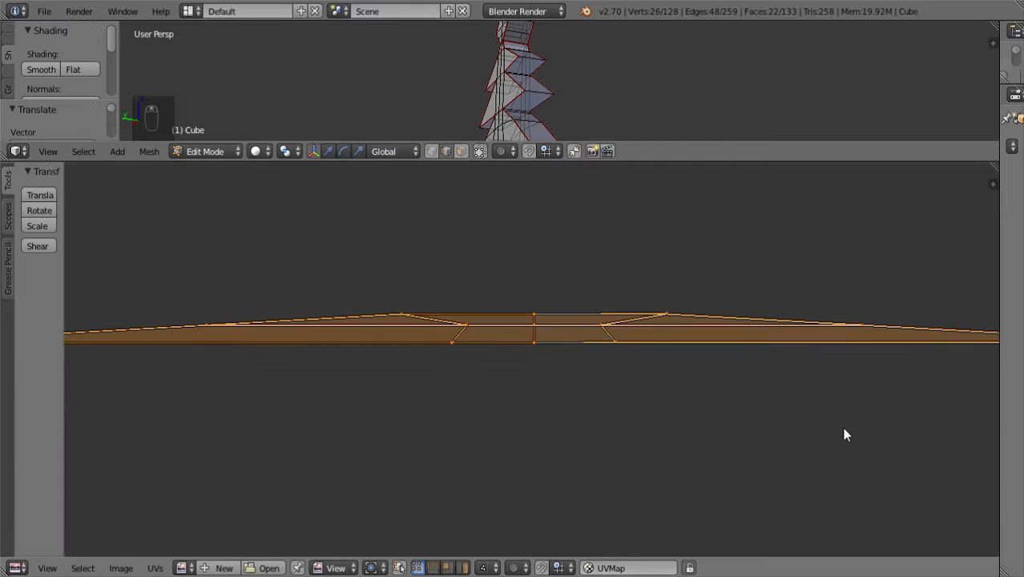
scroll(813, 434, "up", 2)
key("w")
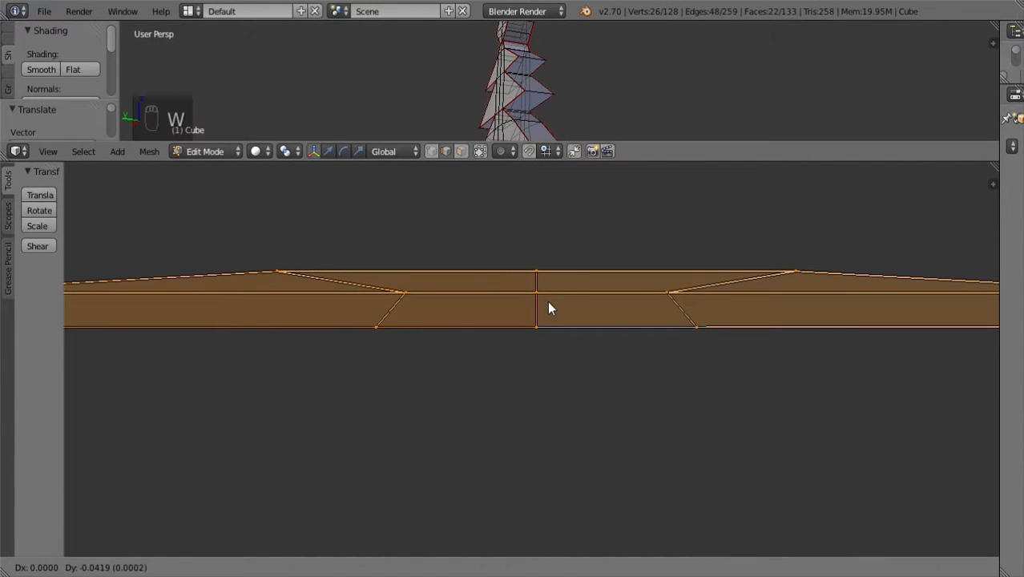
left_click(548, 308)
scroll(604, 407, "down", 4)
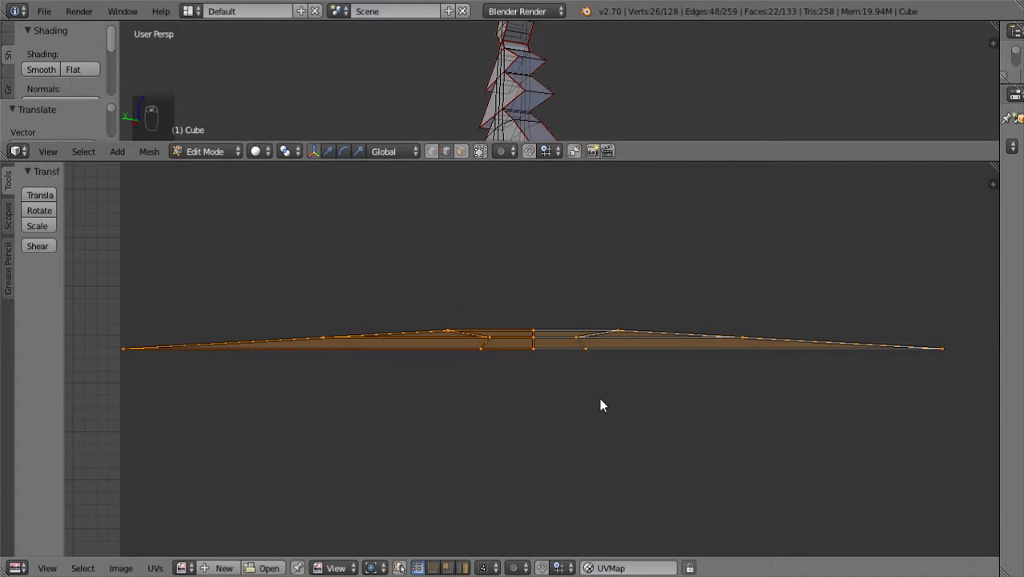
scroll(615, 399, "down", 3)
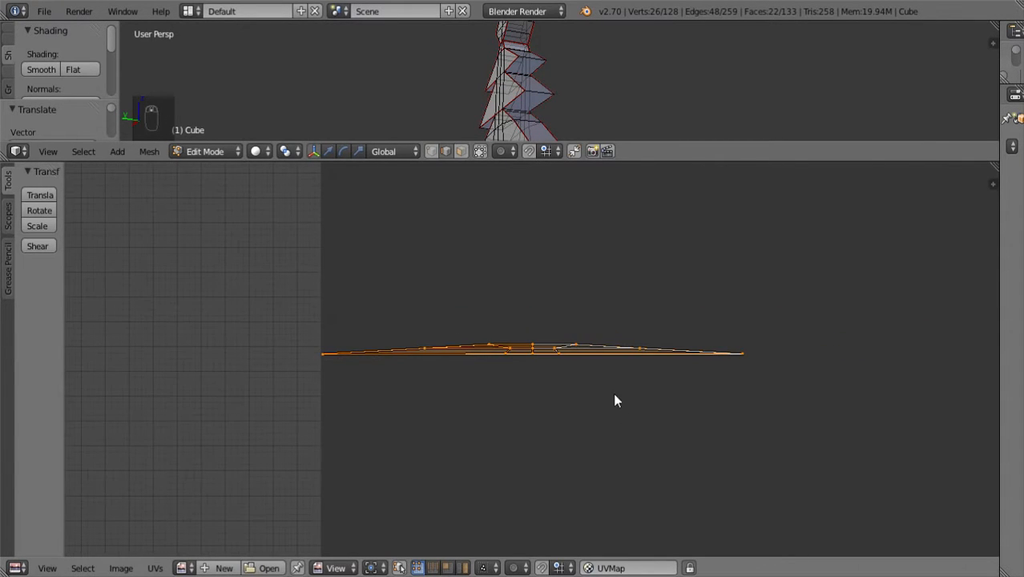
- Box-select both overlapping long profile islands beside the UV square
key("b")
left_click_drag(294, 284, 793, 427)
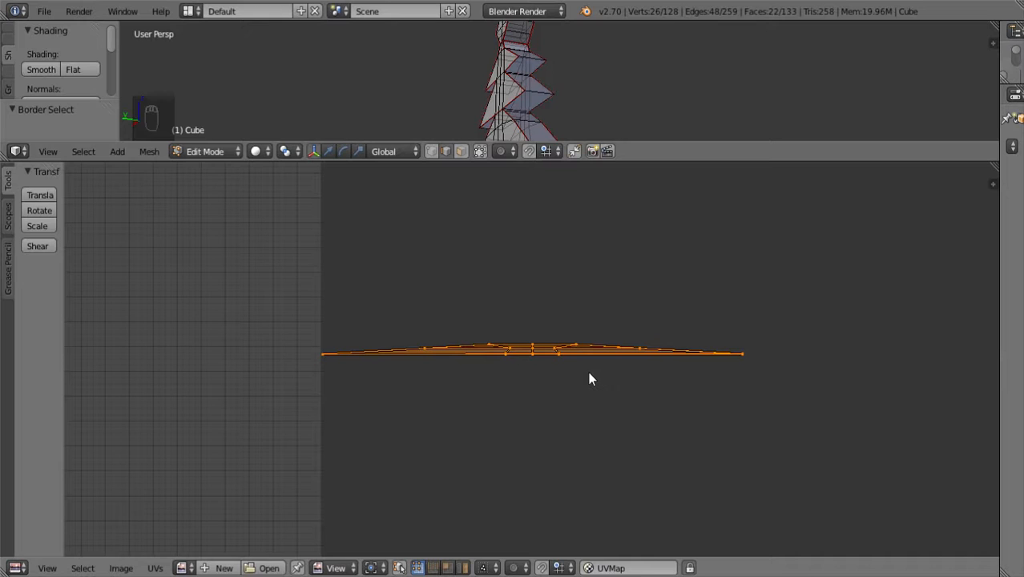
key("r")
right_click(599, 450)
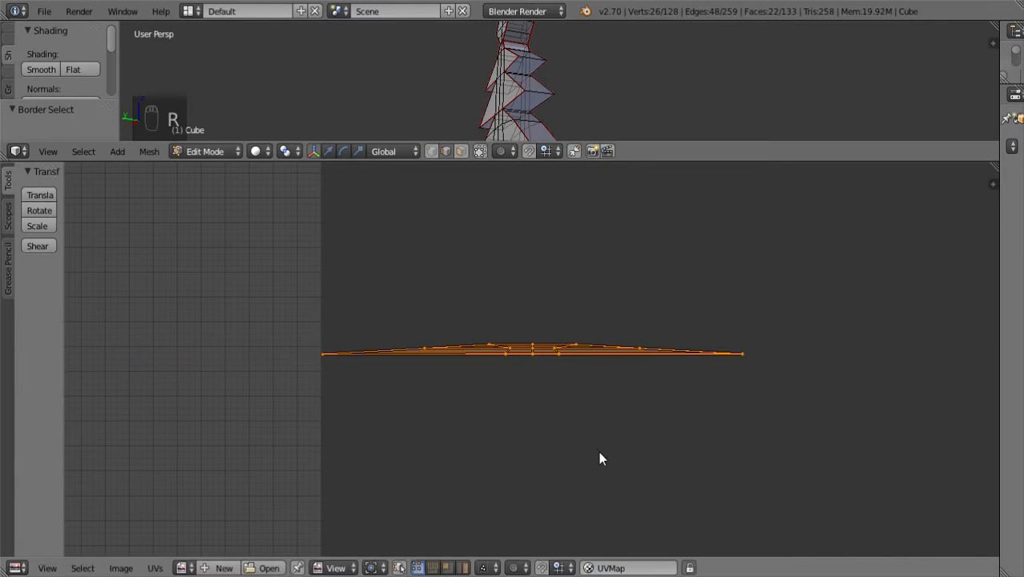
key("r")
right_click(592, 421)
scroll(590, 421, "down", 9)
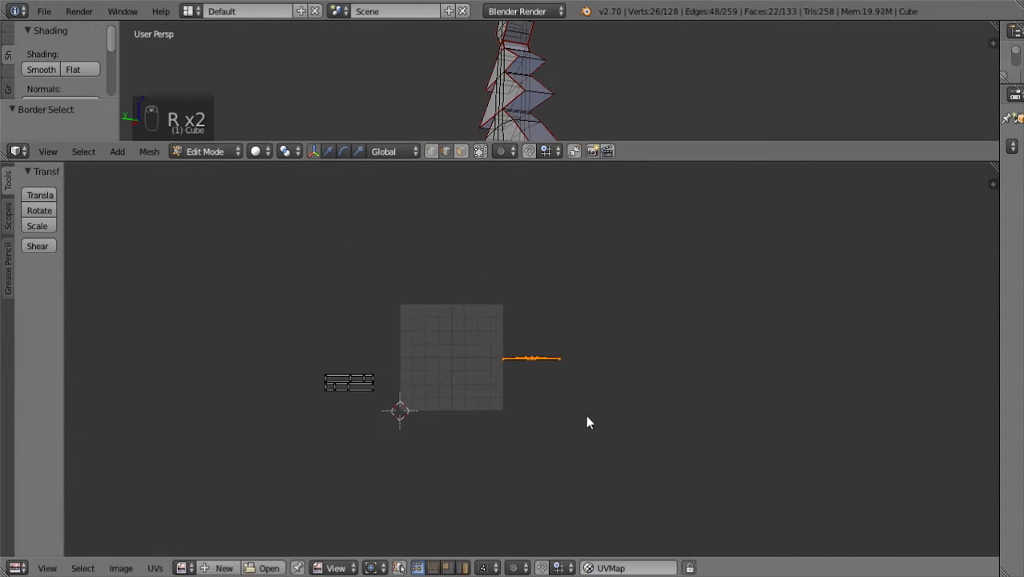
key("r")
right_click(580, 459)
key("r")
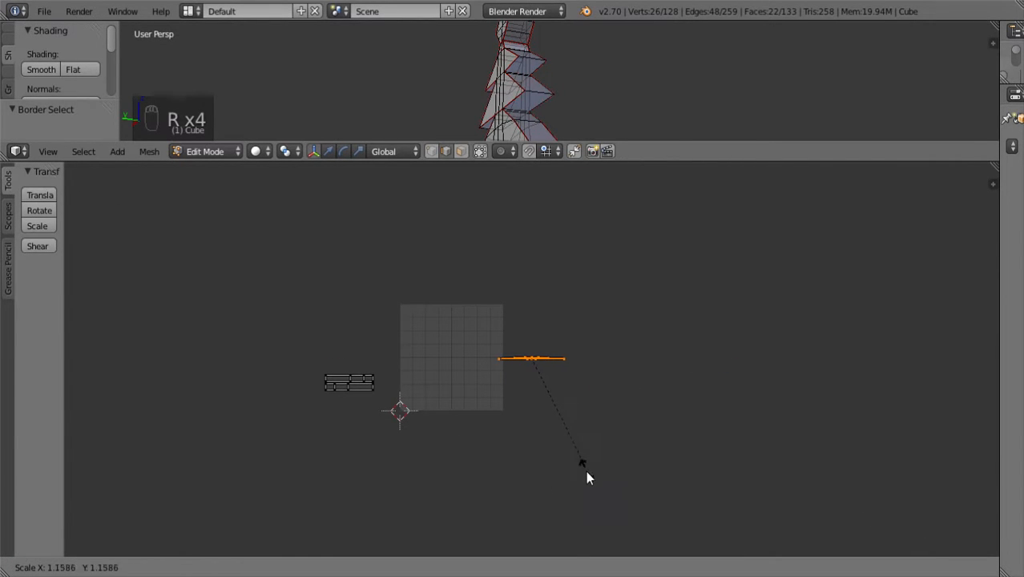
right_click(574, 527)
- Stretch the overlapped profiles about 18 times along Y, enlarging them uniformly with their height scaled by about 0.83
key("r")
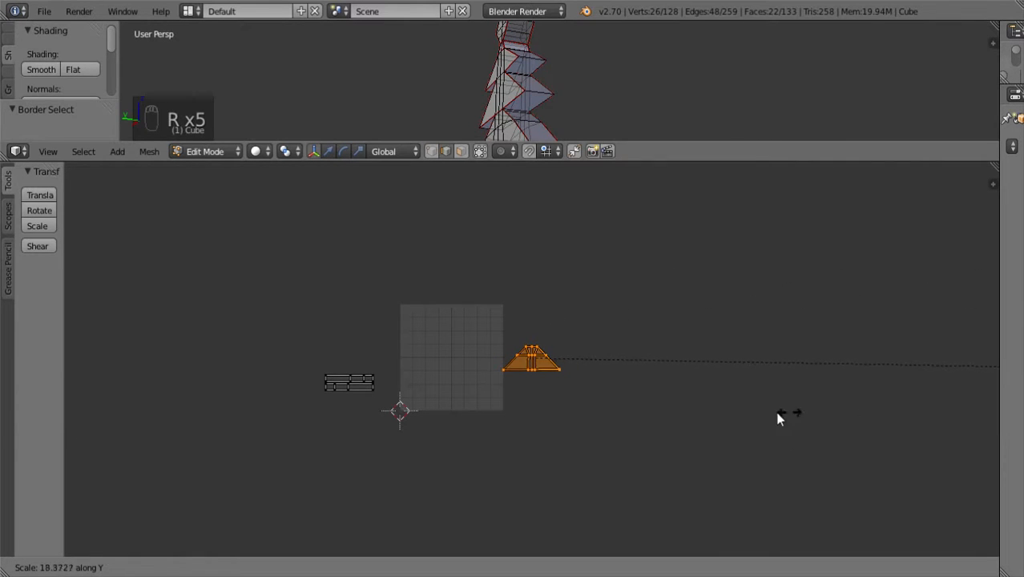
left_click(633, 409)
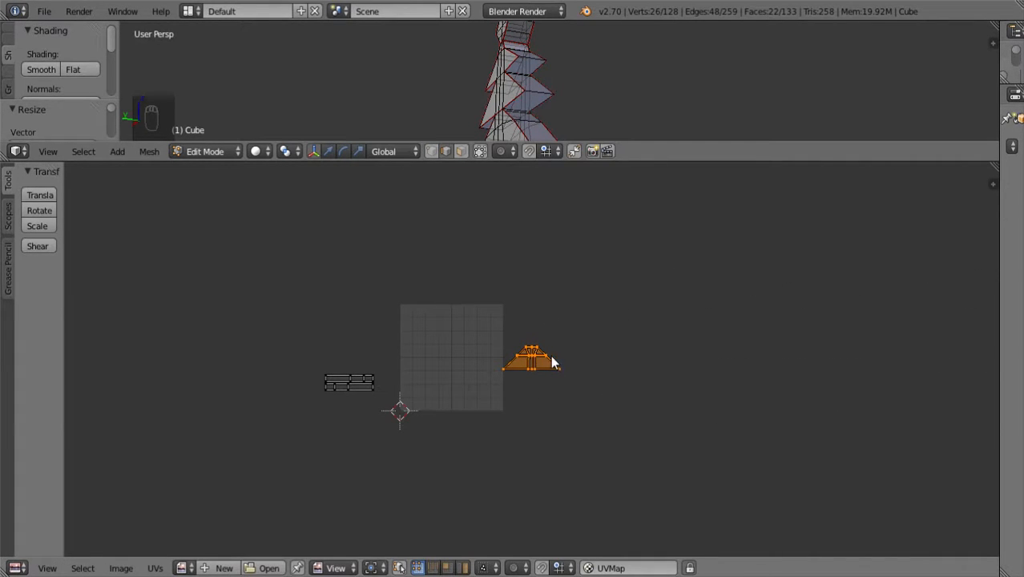
key("r")
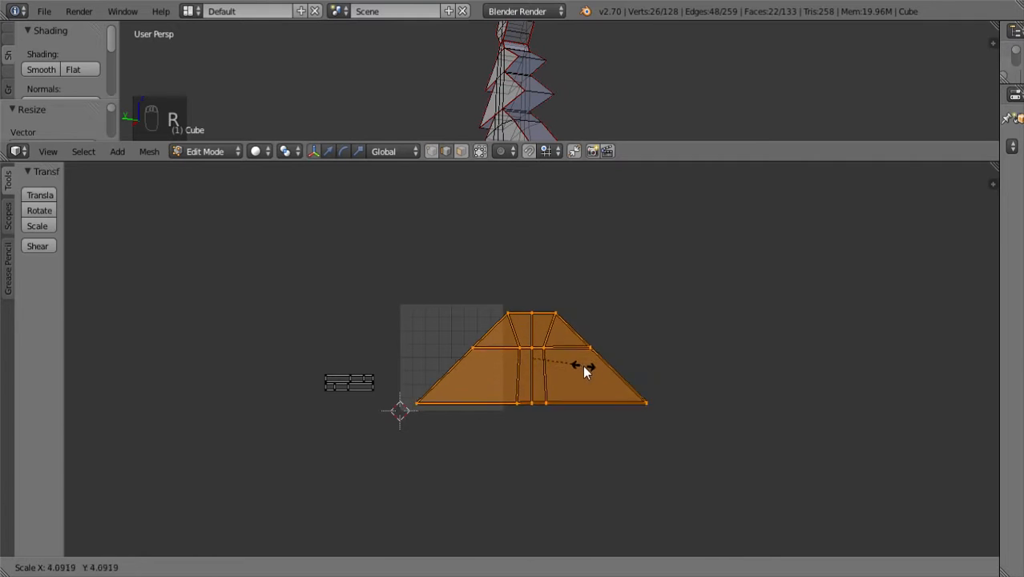
key("r")
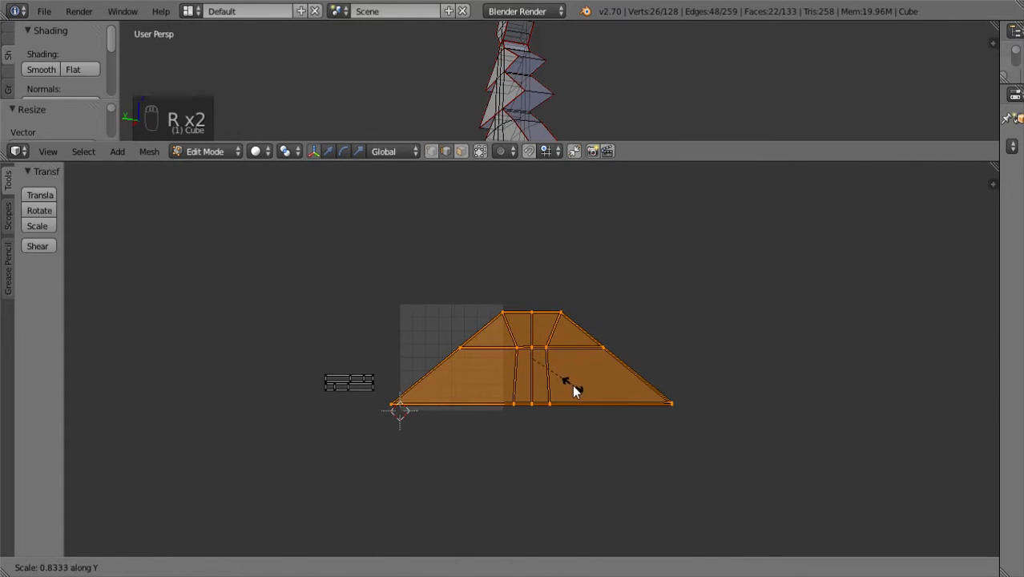
left_click(574, 390)
- Select only one of the two overlapped profile islands and nudge it down to coincide with the other
key("g")
scroll(600, 415, "up", 5)
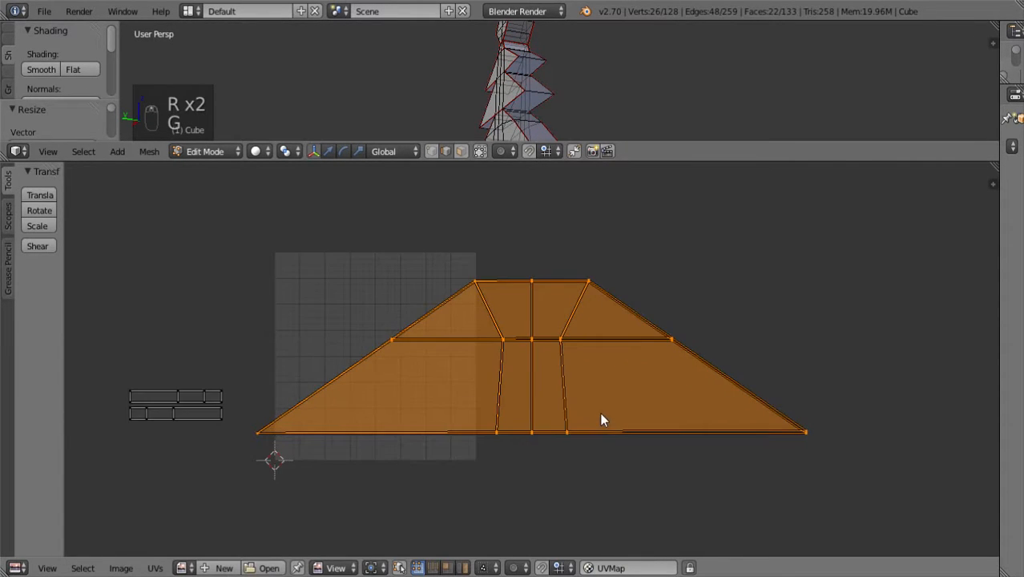
key("l")
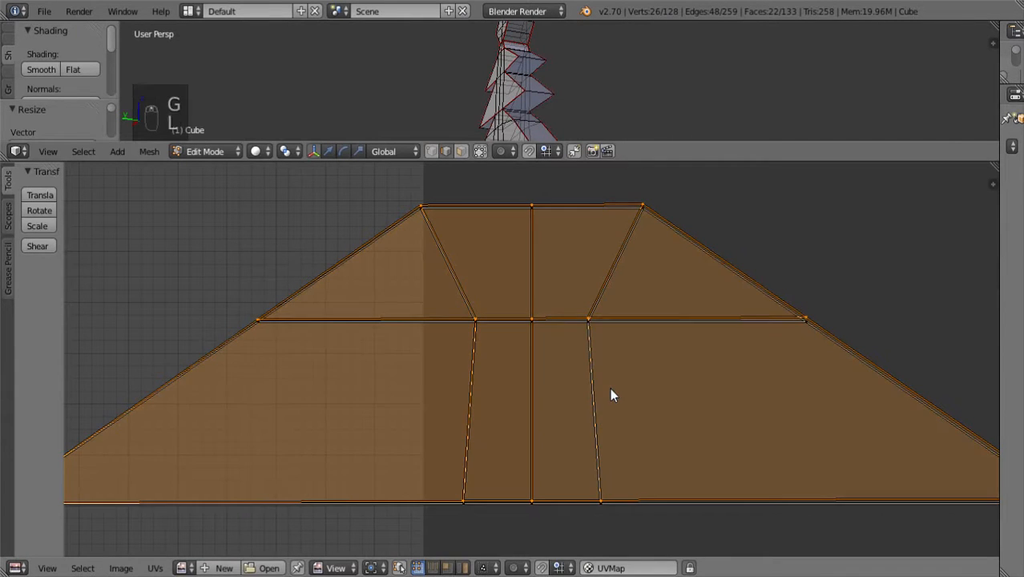
key("w")
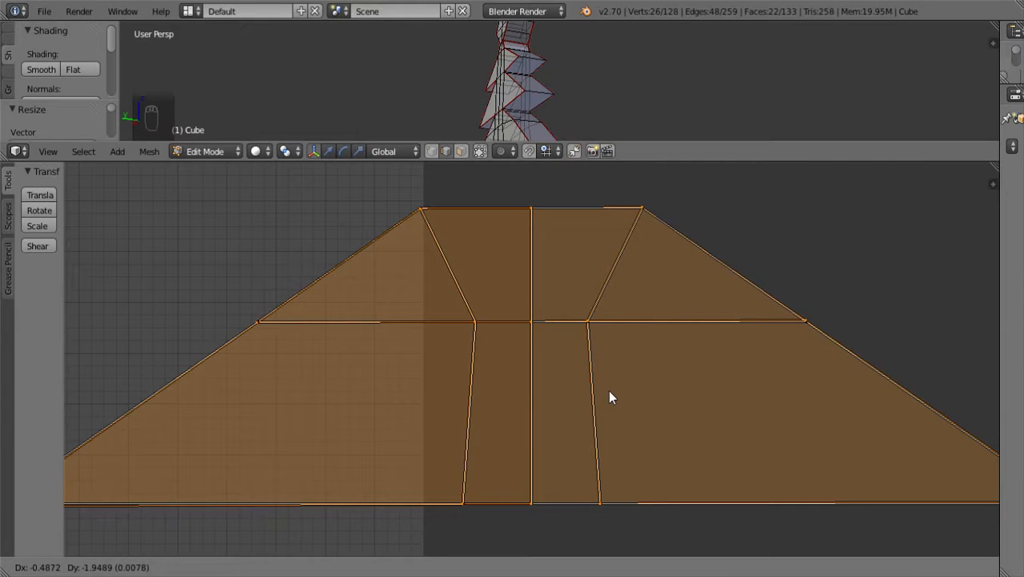
left_click(609, 393)
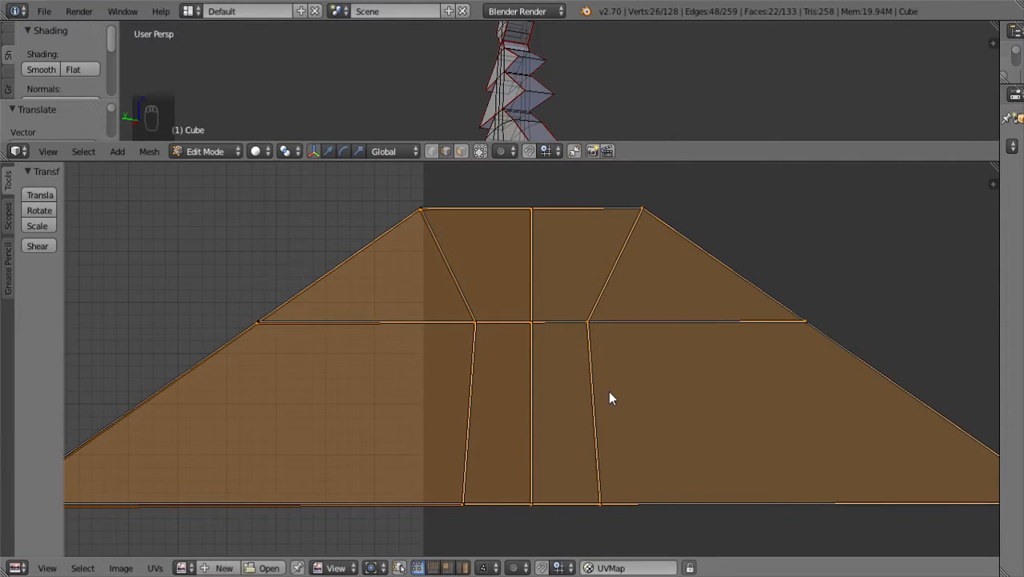
- Rotate the selected profile island by about 0.13 degrees so its edges line up with the island beneath
key("s")
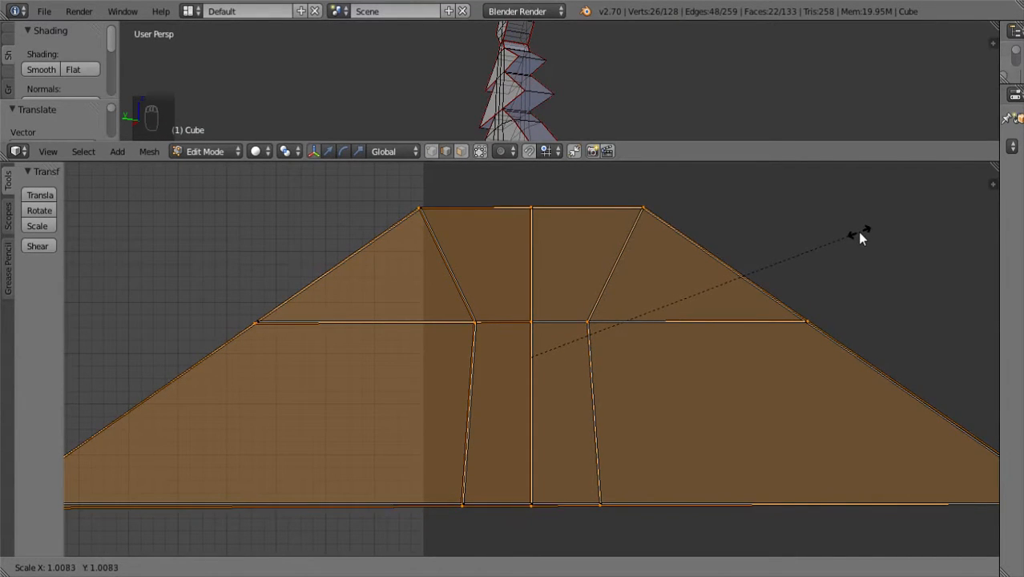
right_click(866, 242)
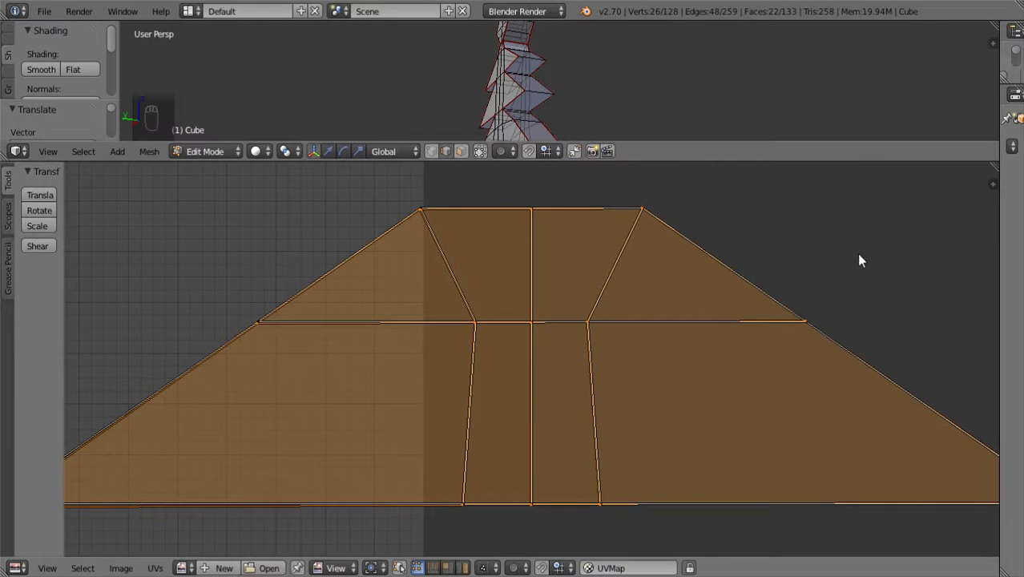
key("r")
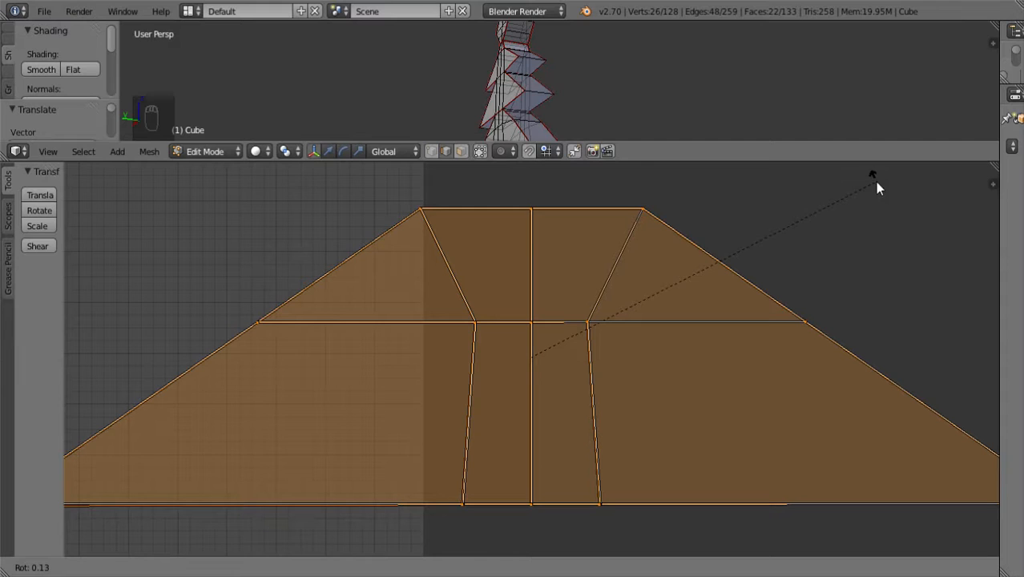
left_click(876, 183)
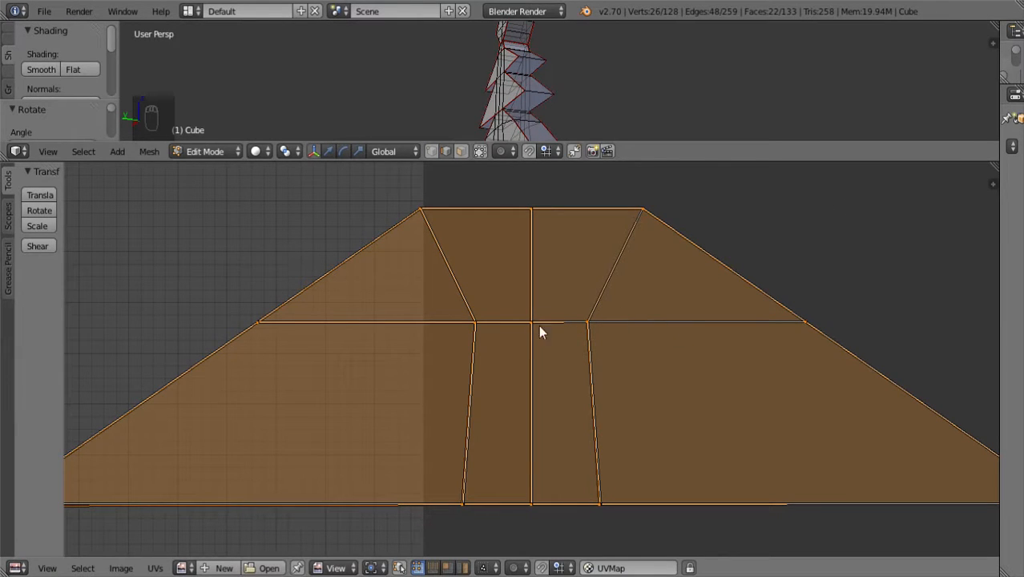
- Nudge the selected profile island about 0.49 along X to finish aligning it with the island beneath
key("w")
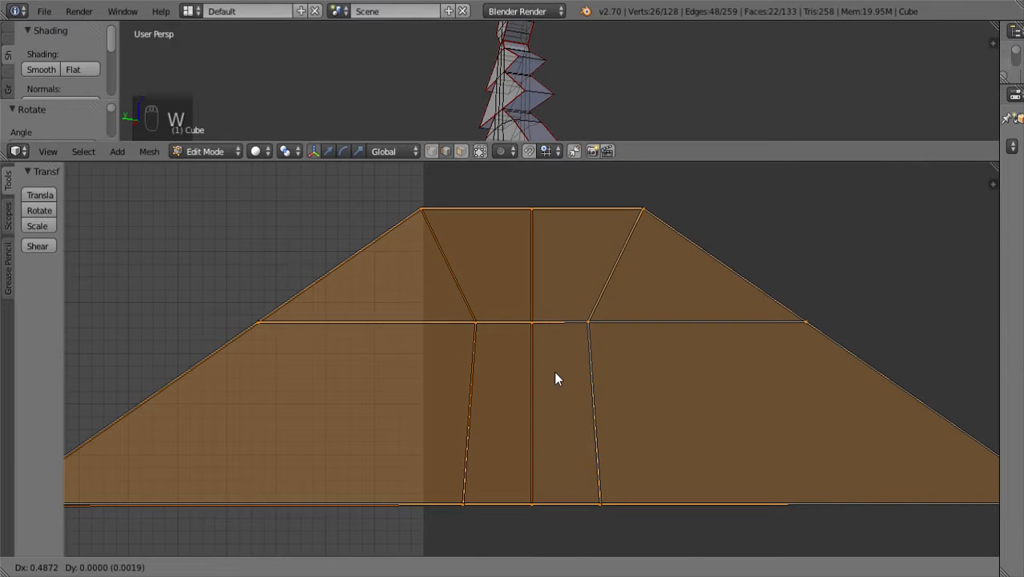
left_click(555, 372)
scroll(554, 373, "down", 4)
scroll(555, 393, "up", 4)
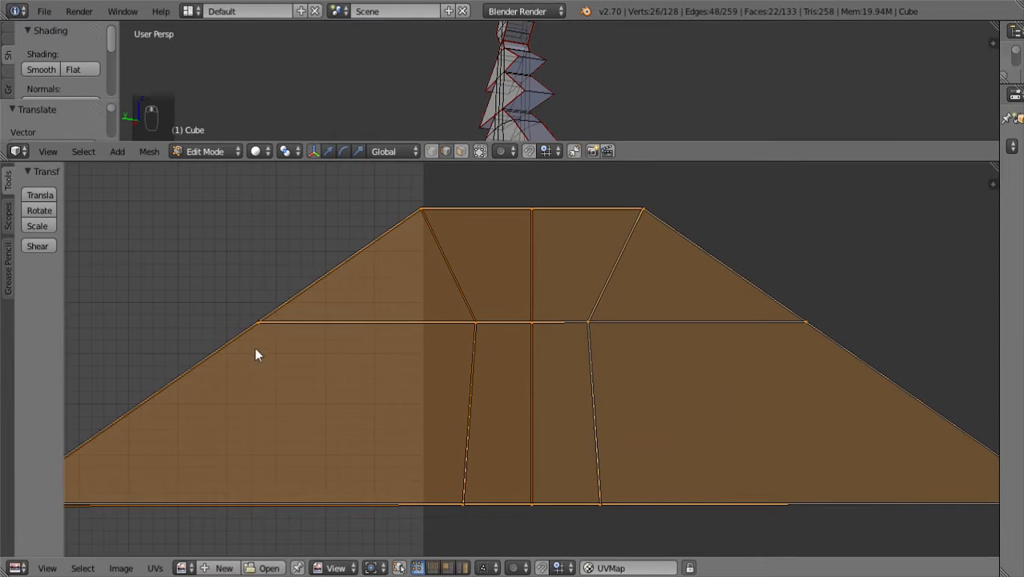
scroll(545, 361, "down", 8)
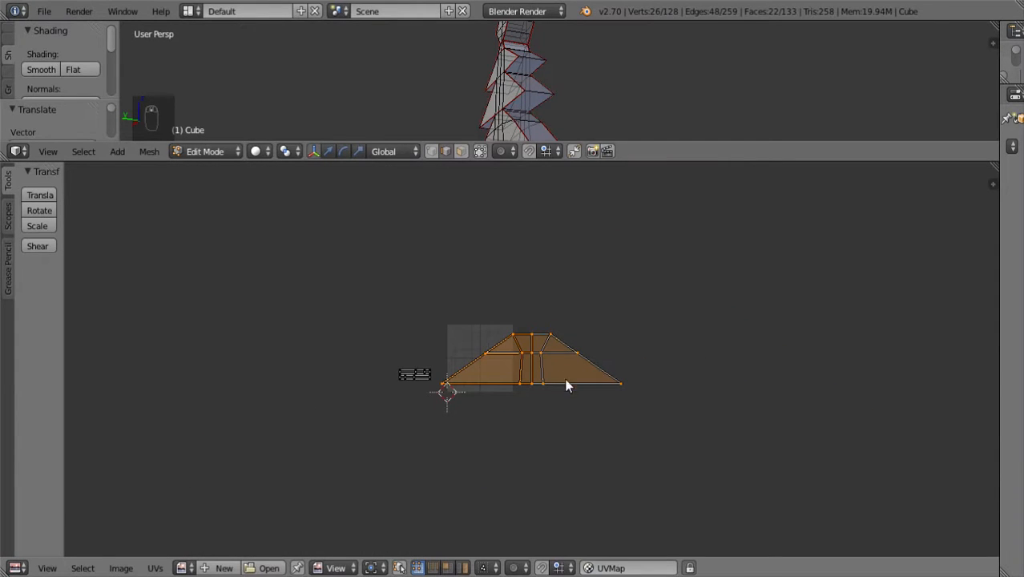
- Alternate linked selection across the overlapped profiles to compare how well the two islands match
key("slash")
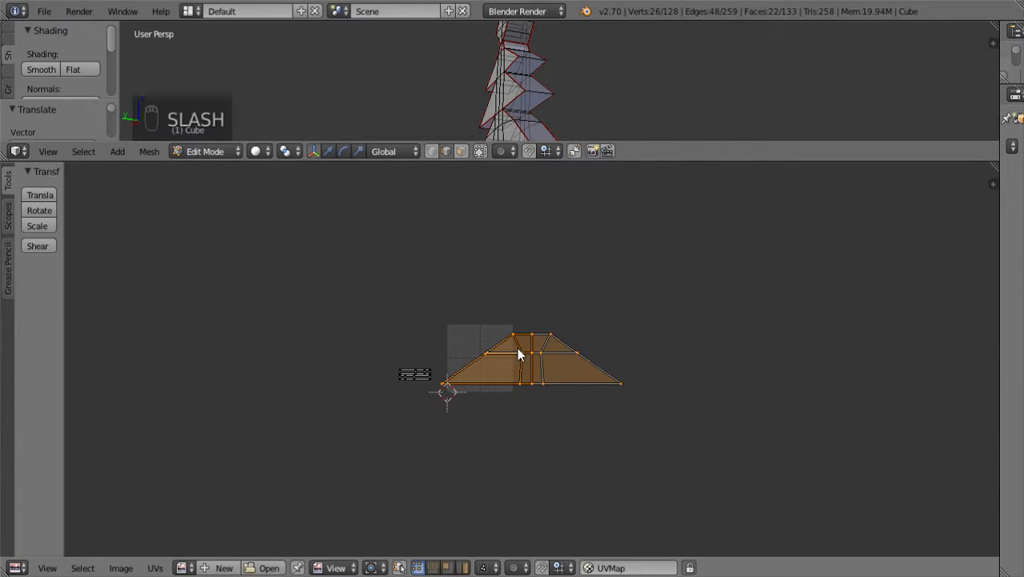
key("l")
key("l")
key("l")
key("l")
key("l")
key("l")
key("l")
key("l")
key("l")
key("l")
key("l")
key("l")
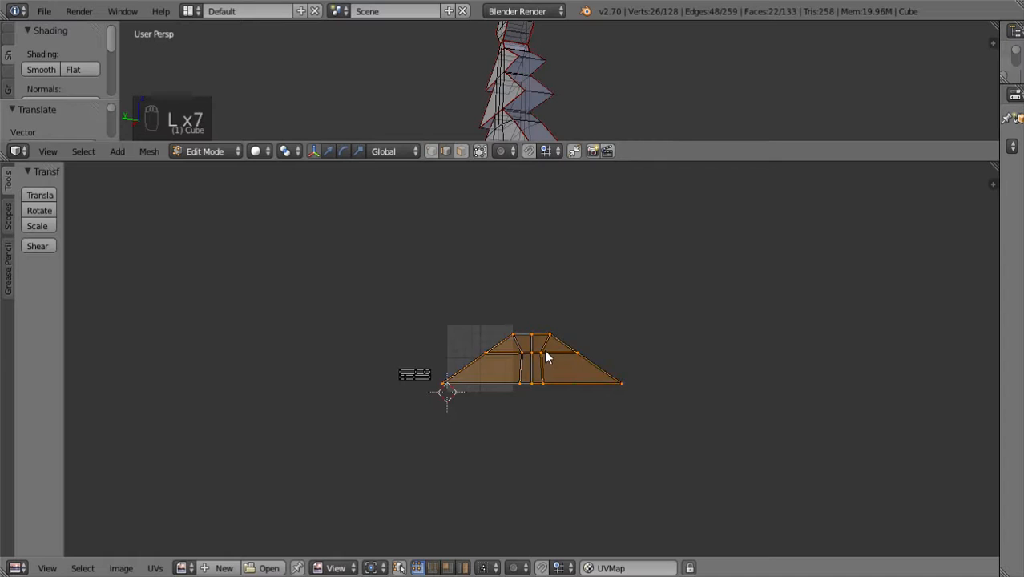
key("l")
key("l")
key("l")
key("l")
key("l")
key("l")
key("l")
key("l")
key("l")
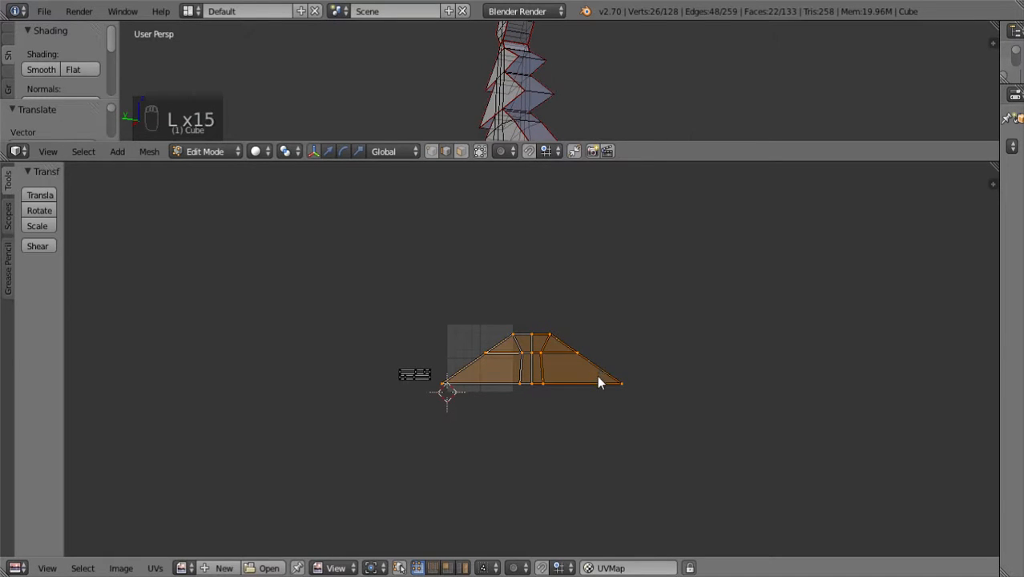
- Box-select the overlapped profile pair, shrink it, and move it far out to the lower right of the UV square
key("b")
left_click_drag(430, 298, 655, 420)
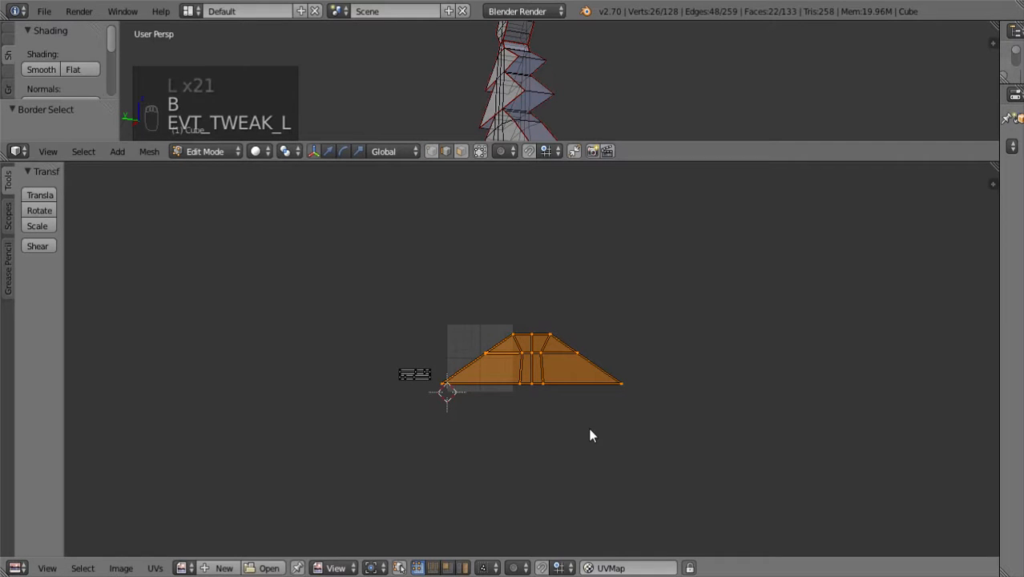
key("s")
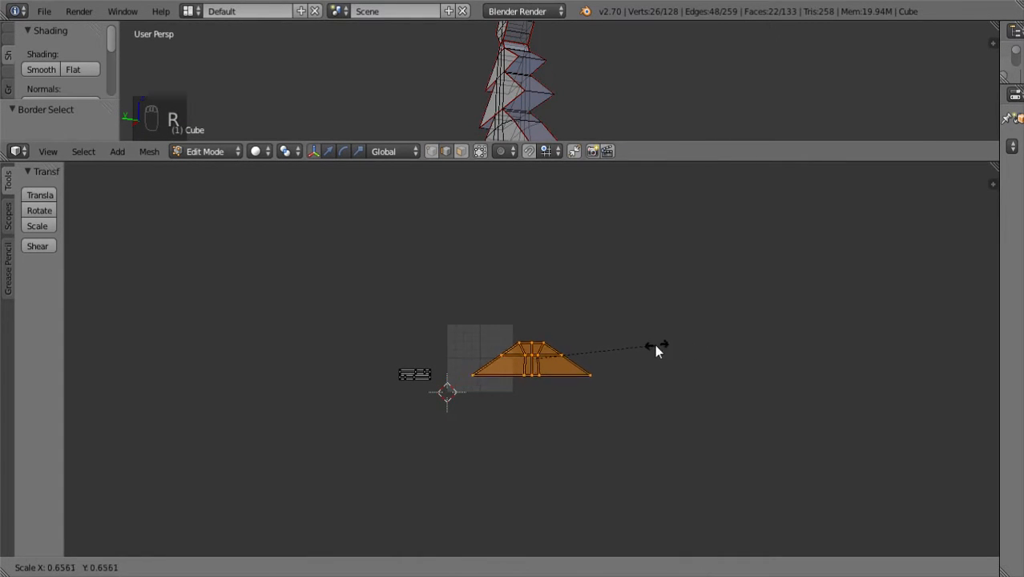
left_click(594, 359)
key("g")
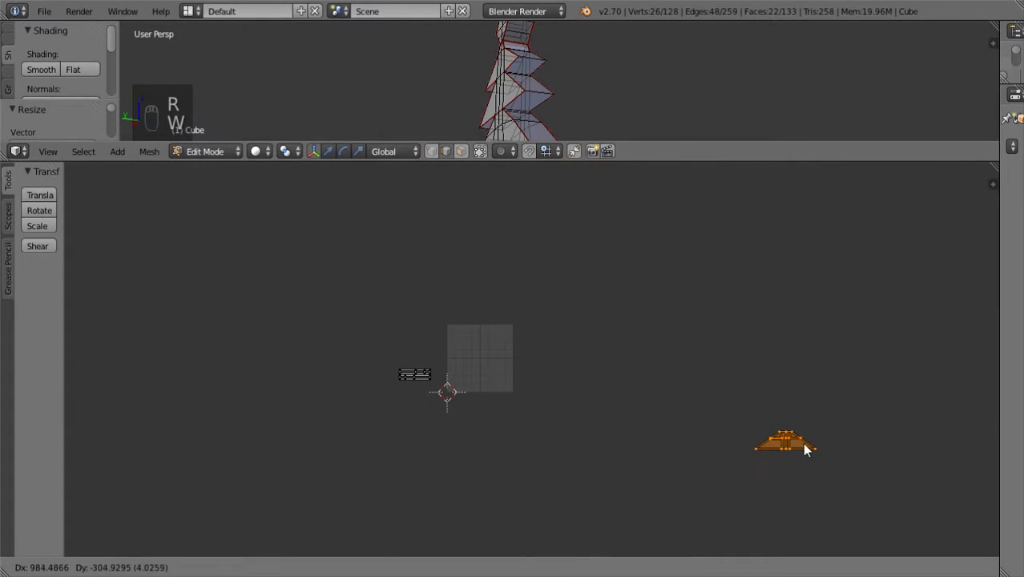
left_click(802, 442)
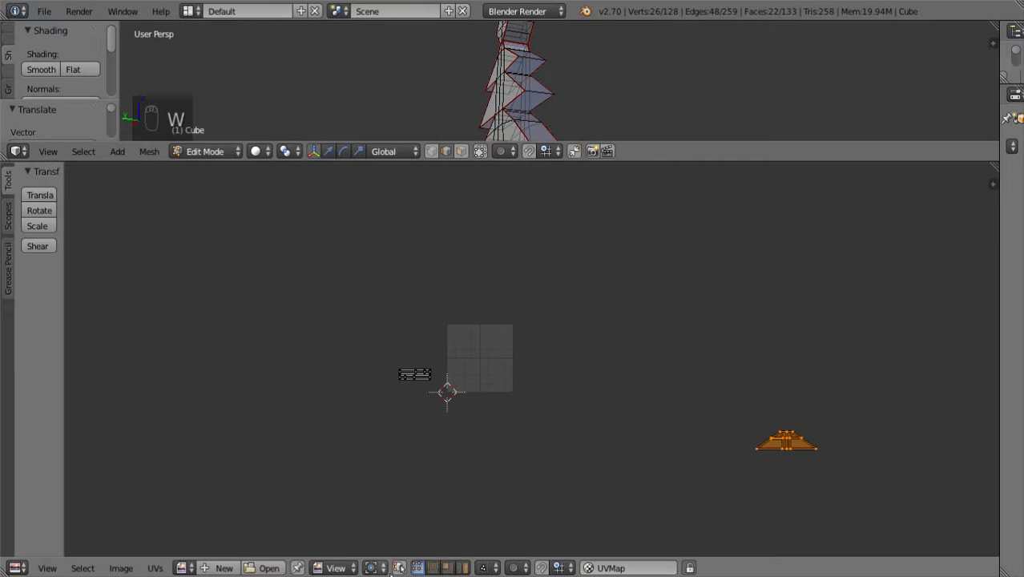
- Toggle UV selection sync to examine where the remaining profile islands lie and which tree tier is selected
left_click(399, 567)
scroll(575, 362, "up", 5)
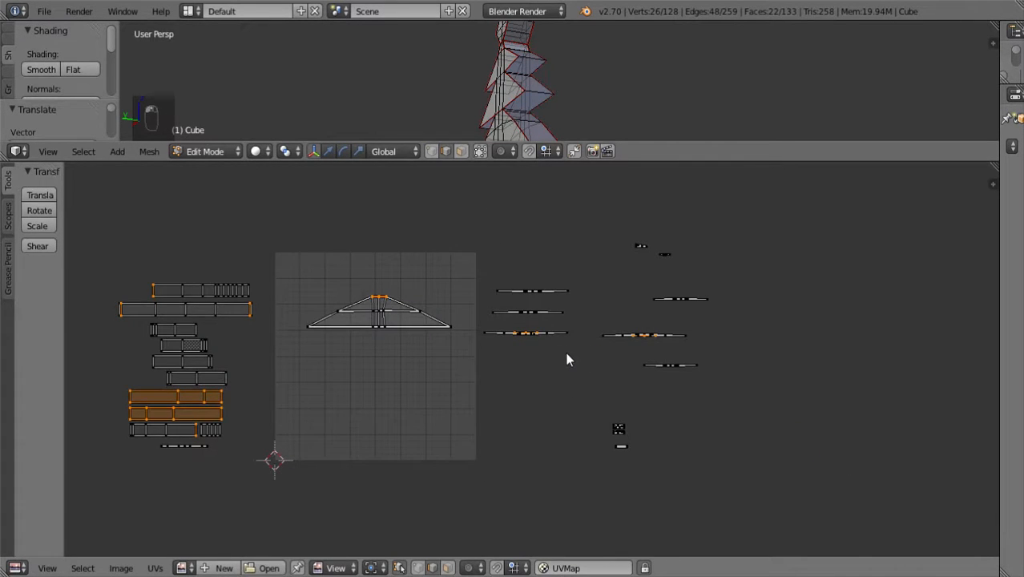
scroll(586, 345, "up", 2)
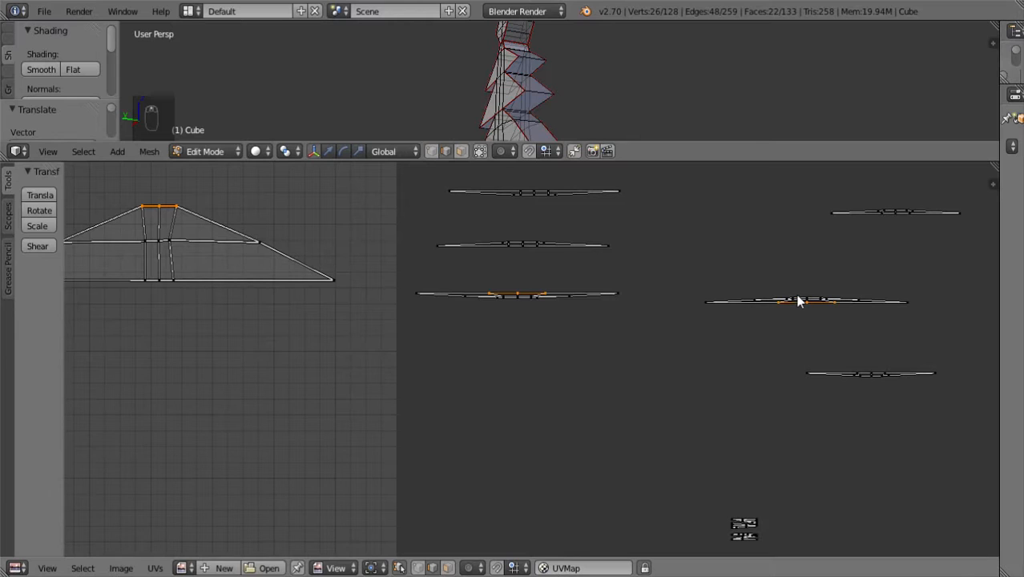
key("l")
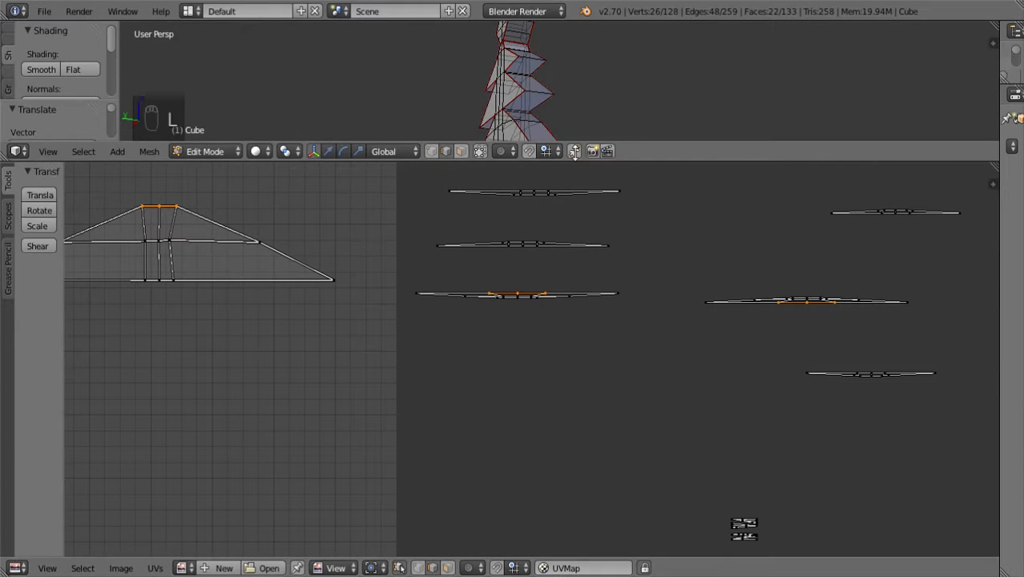
scroll(620, 82, "down", 2)
scroll(620, 81, "down", 1)
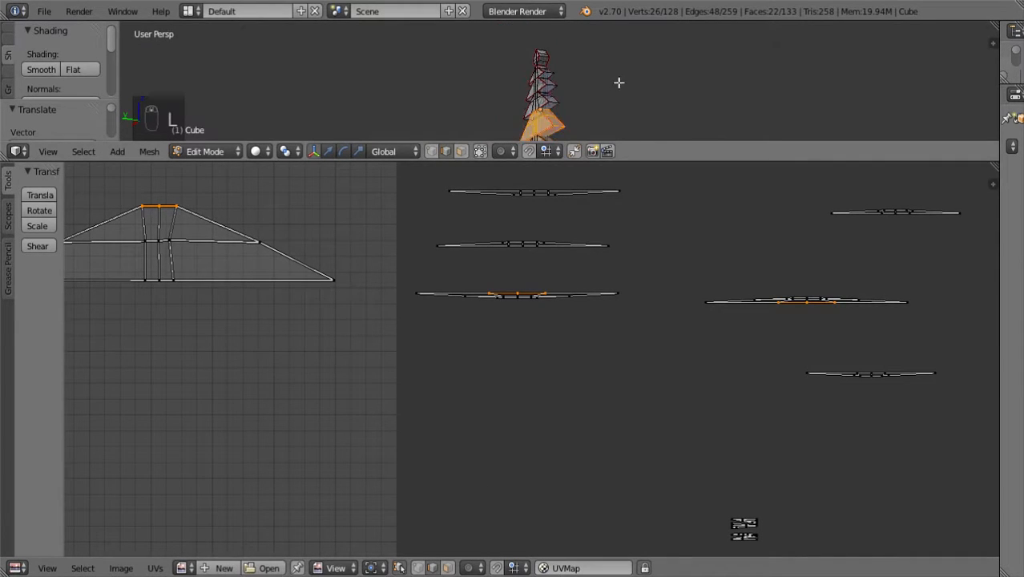
left_click(399, 567)
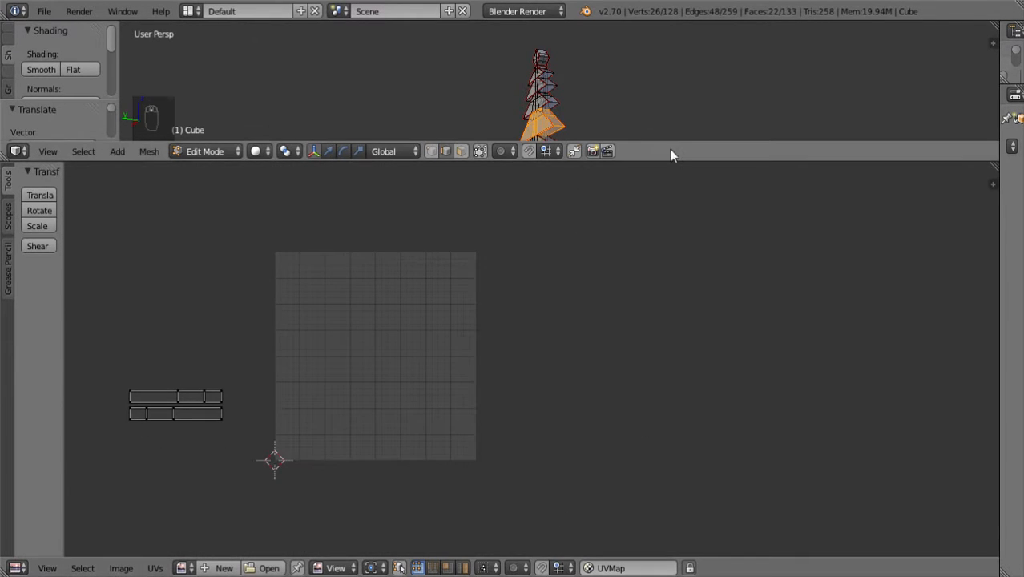
- Orbit the tree to an upright side view in an enlarged 3D view, select the whole mesh, and shrink the 3D view again
left_click_drag(674, 162, 681, 350)
middle_click_drag(604, 226, 670, 258)
key("F3")
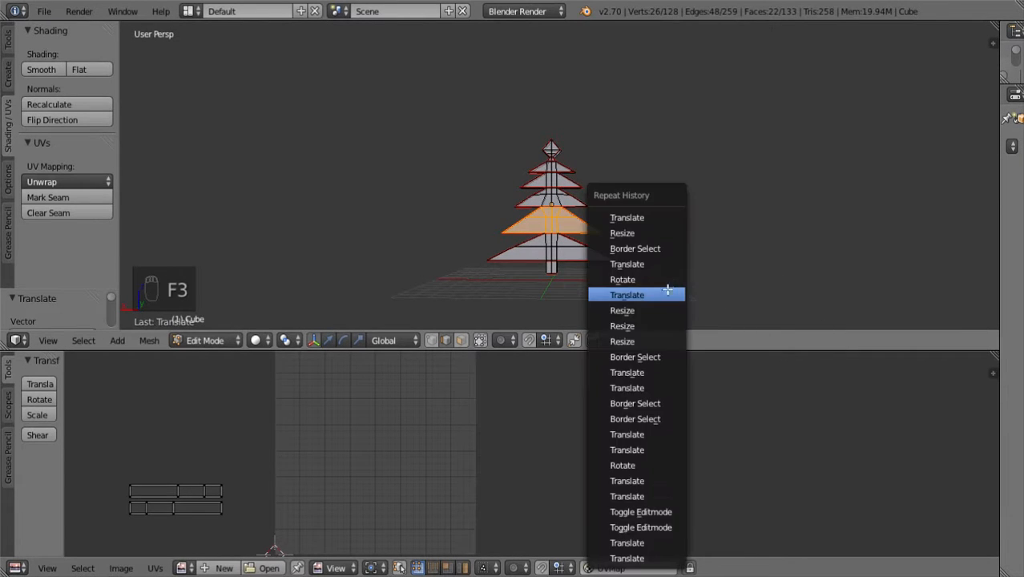
key("a")
left_click_drag(441, 91, 786, 307)
middle_click_drag(835, 292, 728, 339)
left_click_drag(704, 353, 704, 196)
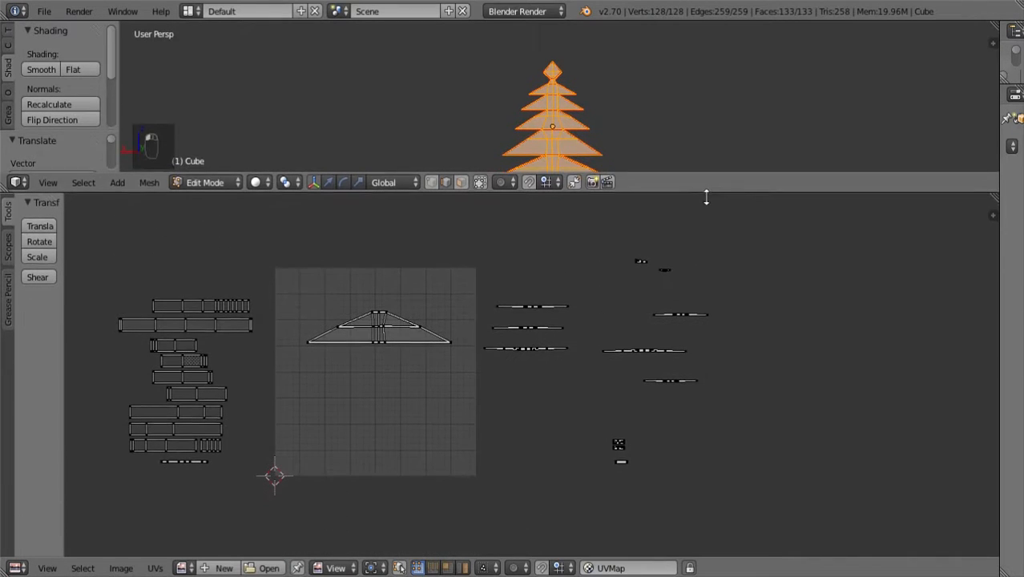
- Select the uppermost linked profile island just right of the UV square, with selection sync turned off
key("l")
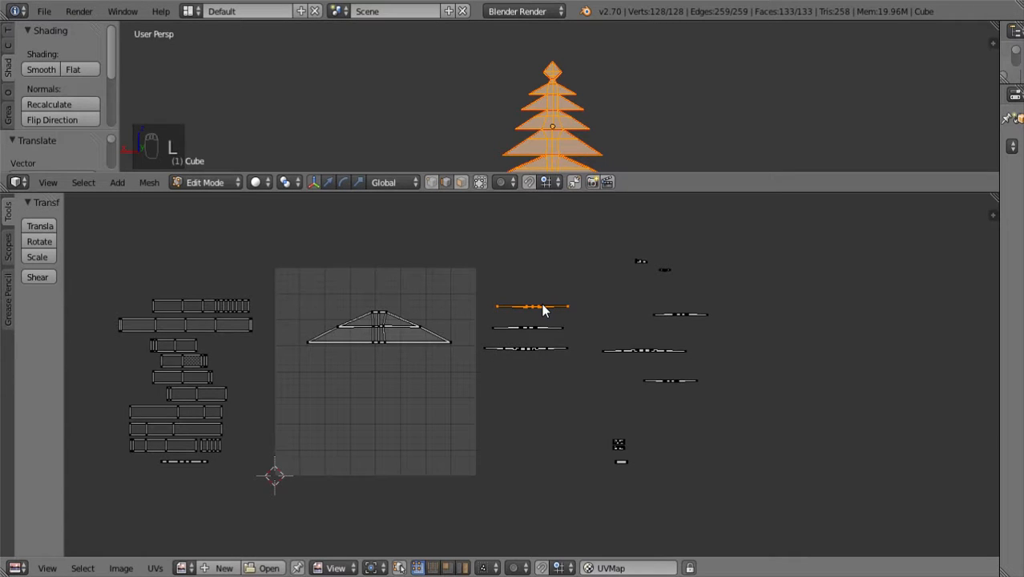
left_click(399, 567)
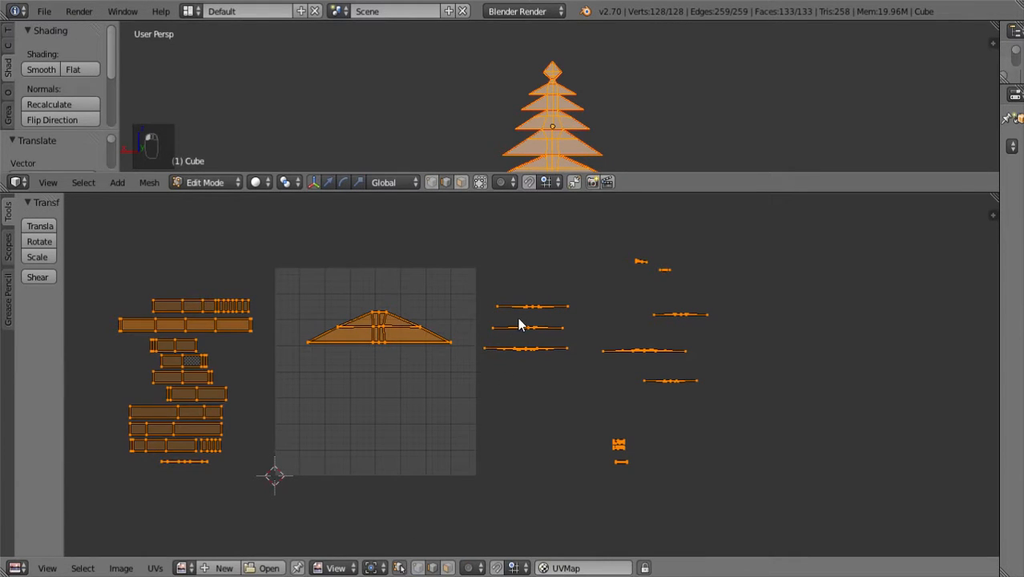
key("l")
key("l")
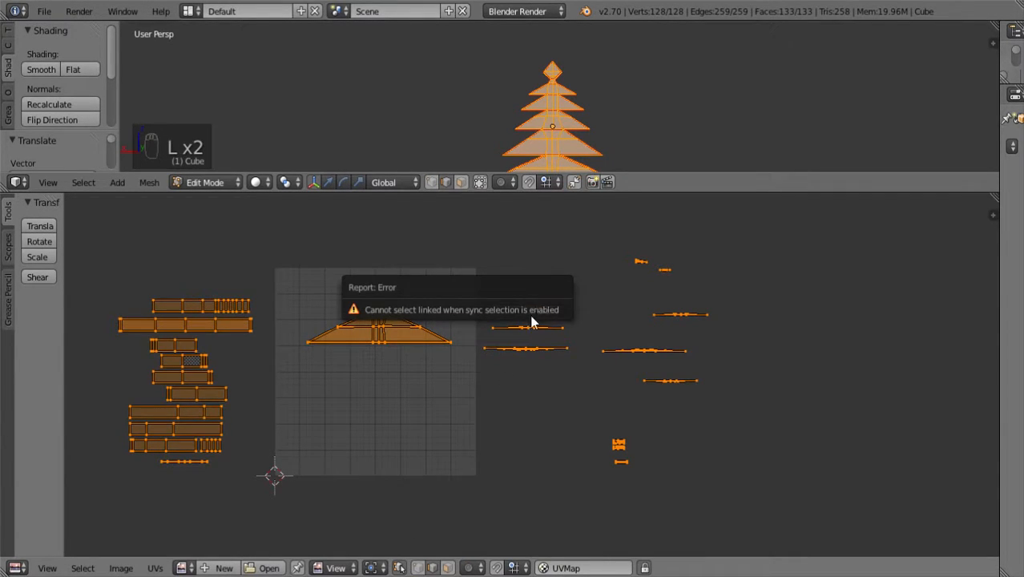
left_click(399, 568)
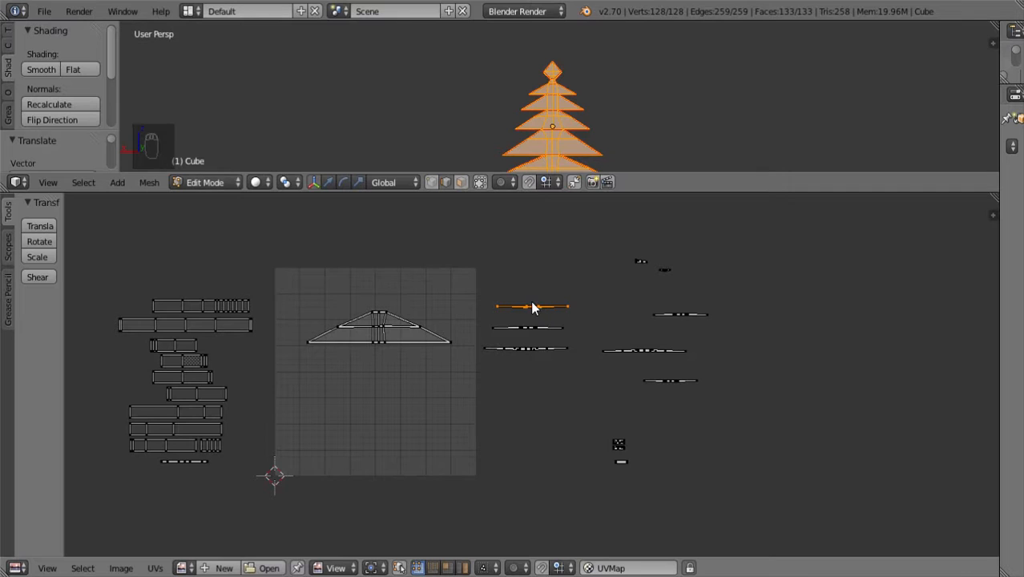
key("f")
scroll(599, 376, "down", 4)
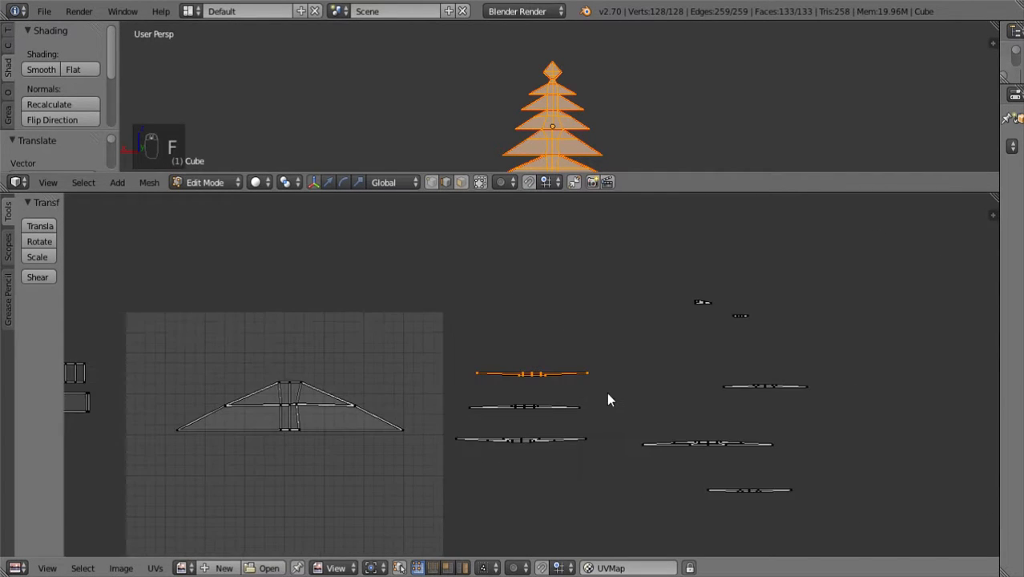
scroll(611, 392, "up", 1)
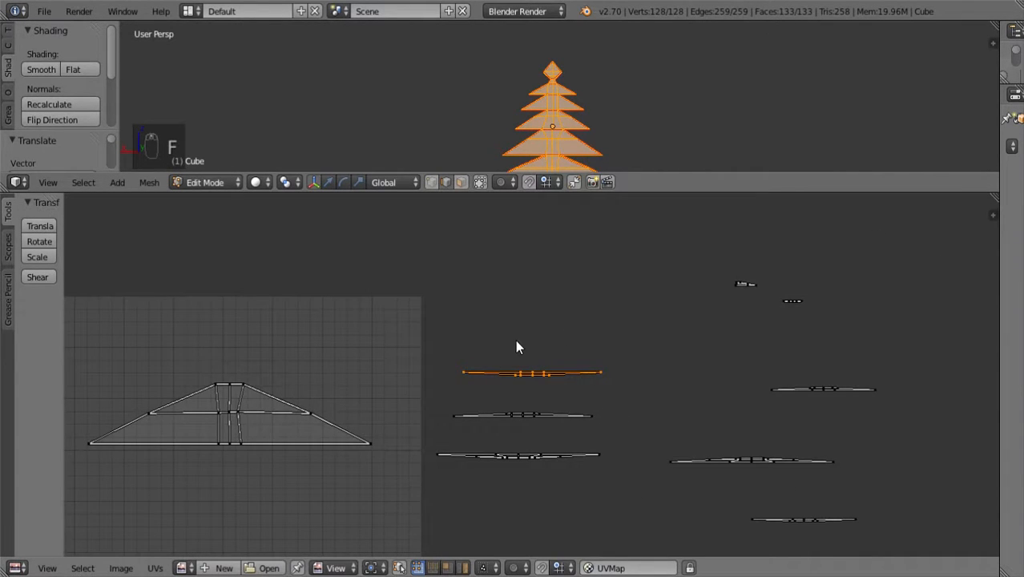
type("r180")
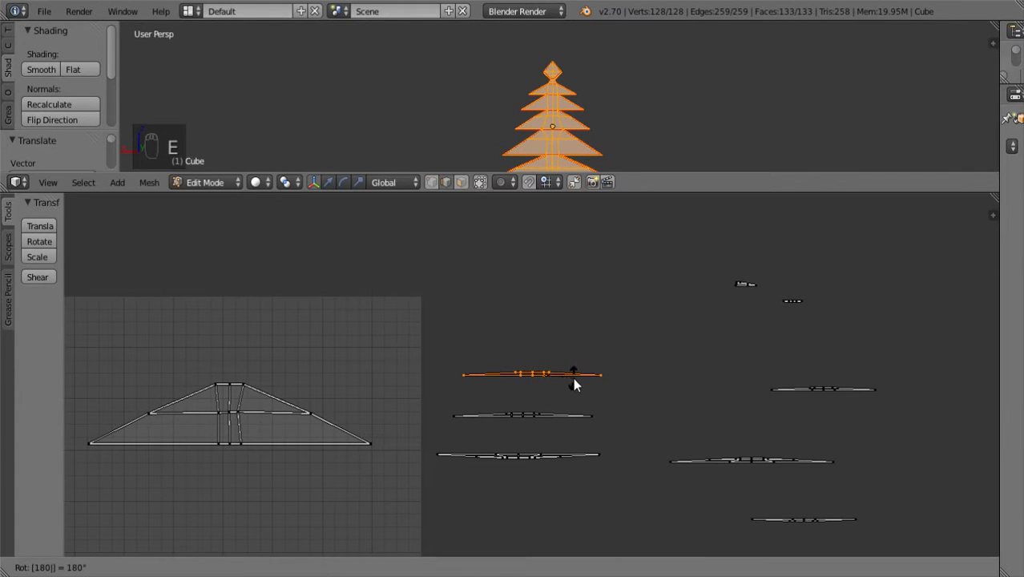
type("g")
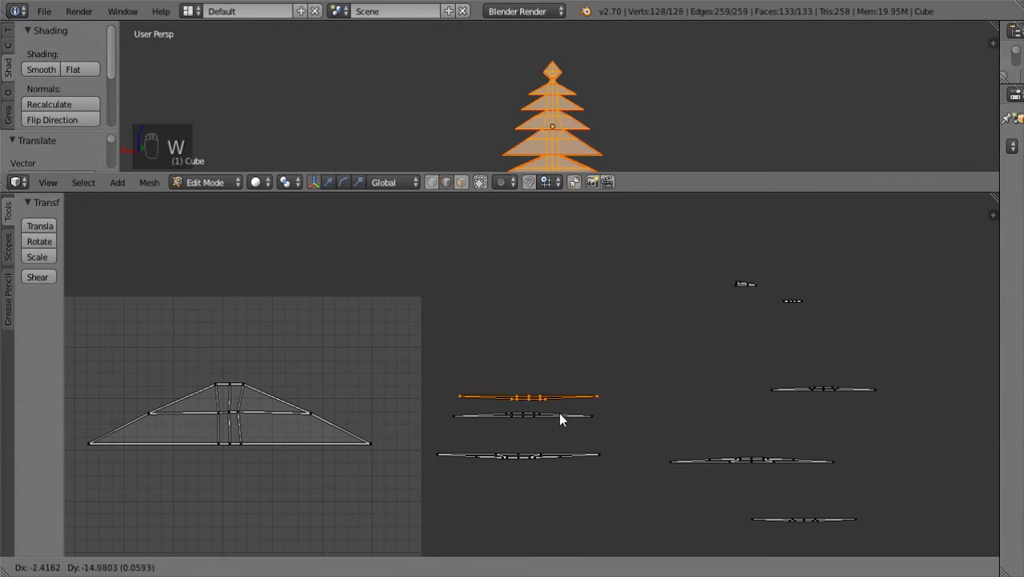
right_click(559, 416)
- Rotate the selected uppermost profile island by 180 degrees
type("r")
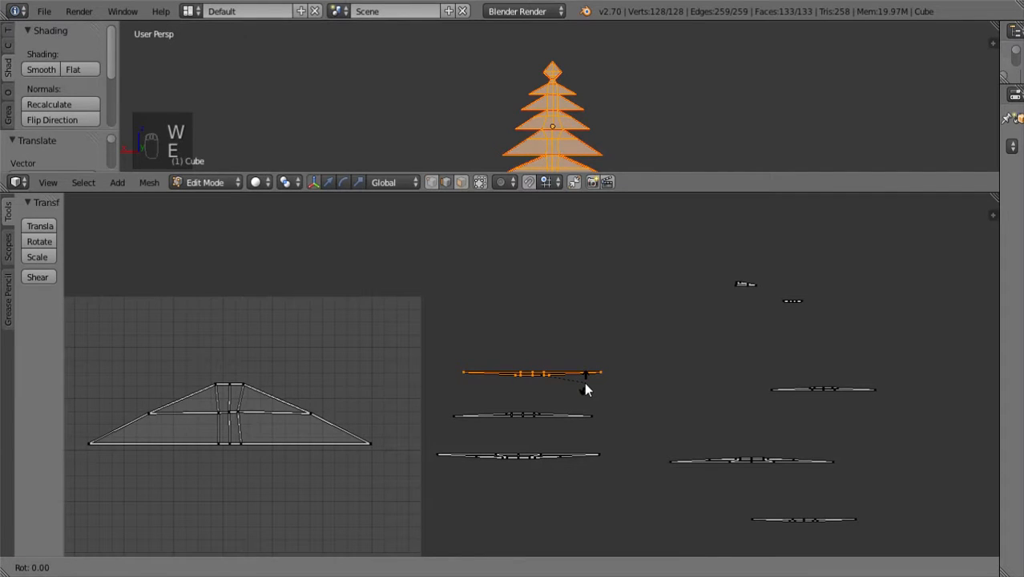
type("180")
key("Return")
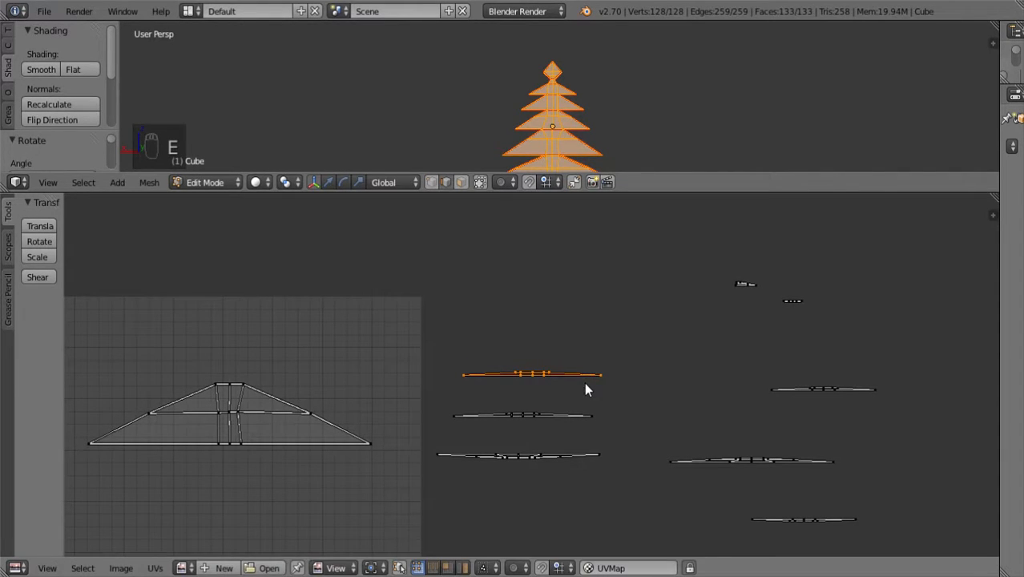
- Move the rotated profile island onto the matching island below it and fine-tune the position until their edges coincide
key("g")
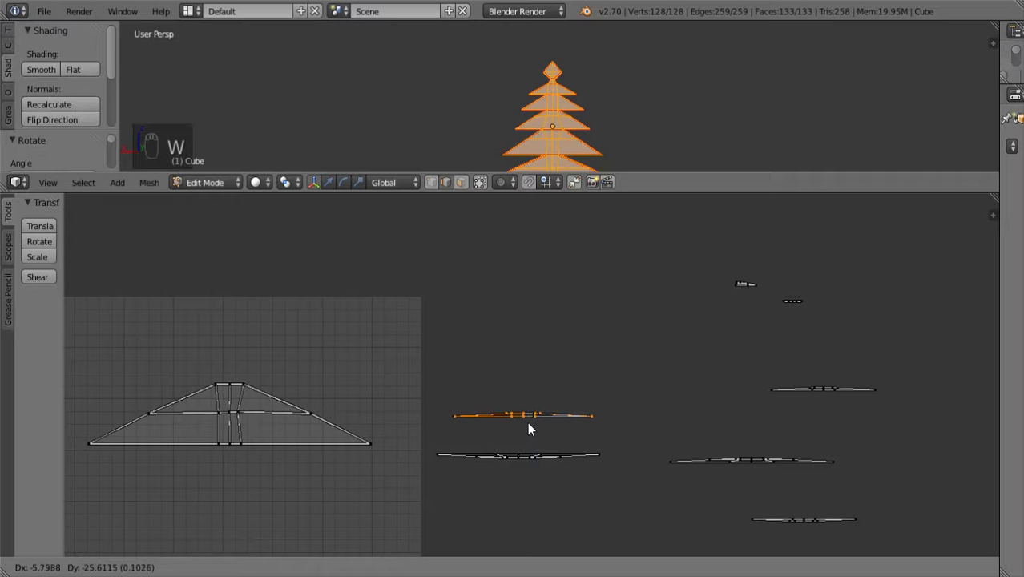
left_click(525, 421)
key("f")
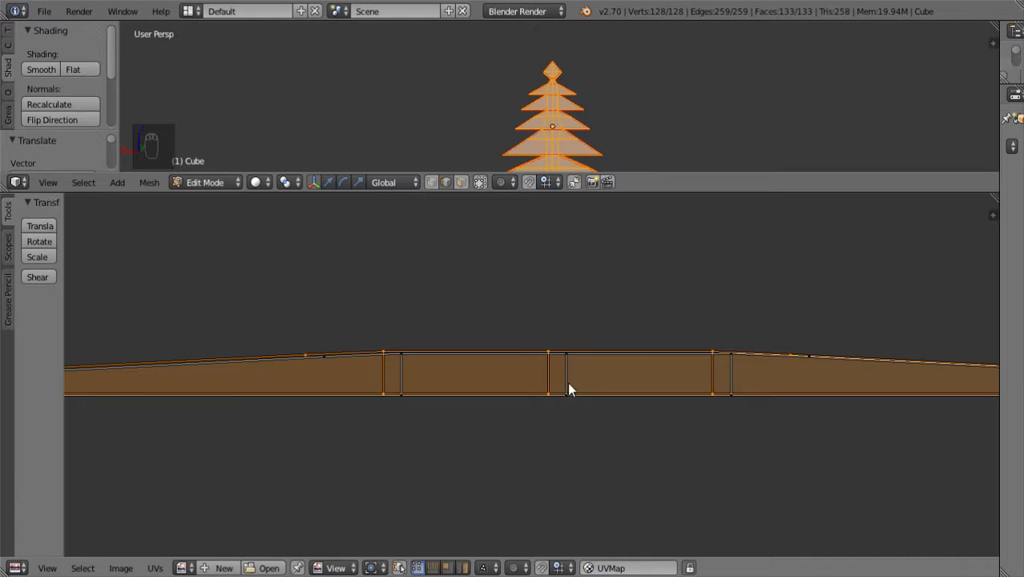
scroll(568, 385, "down", 2)
key("w")
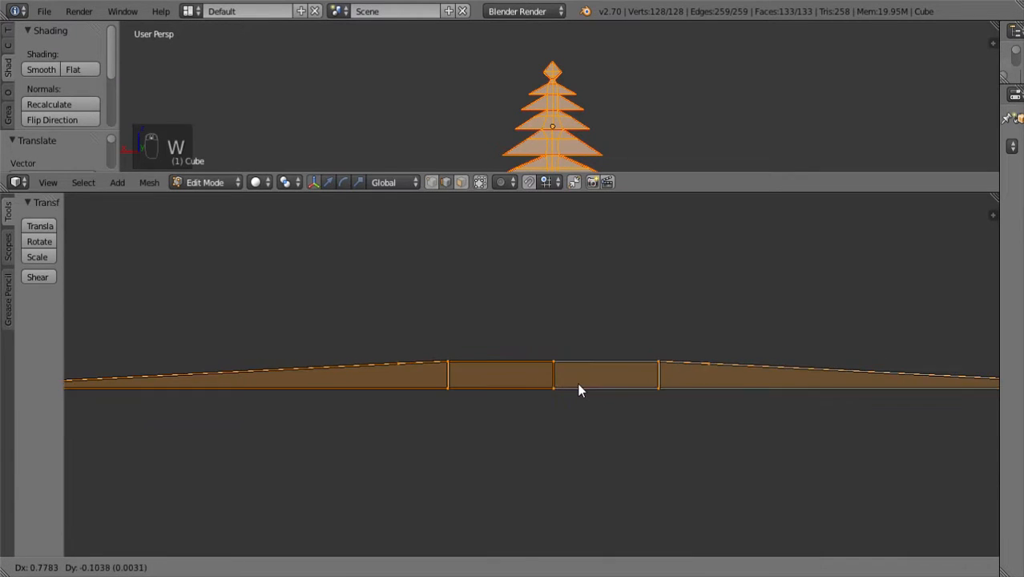
left_click(577, 383)
- Box-select the overlapped profile pair and move it away to the right, beyond the other profile islands
scroll(578, 384, "down", 5)
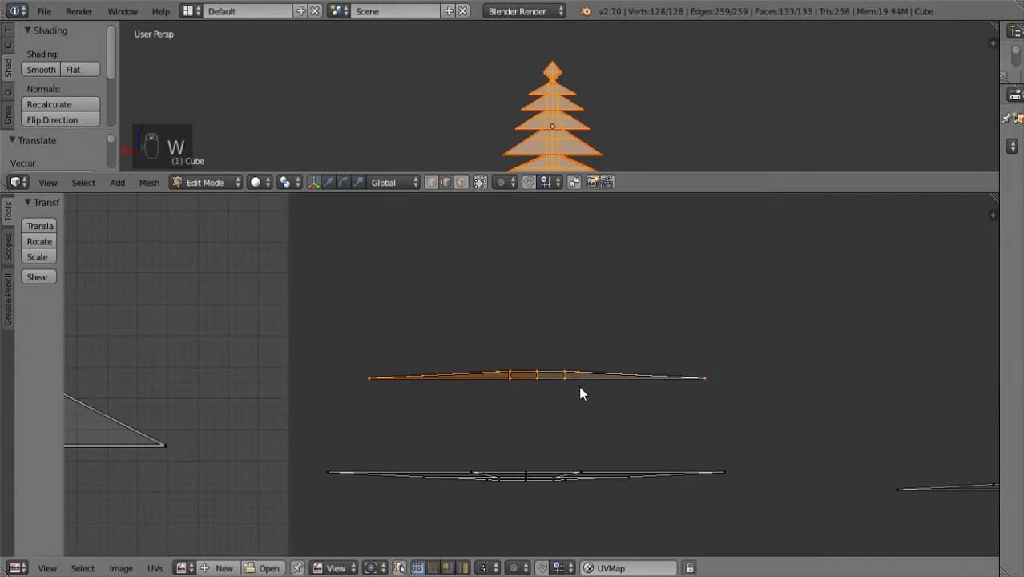
key("b")
left_click_drag(348, 341, 764, 432)
scroll(725, 423, "down", 5)
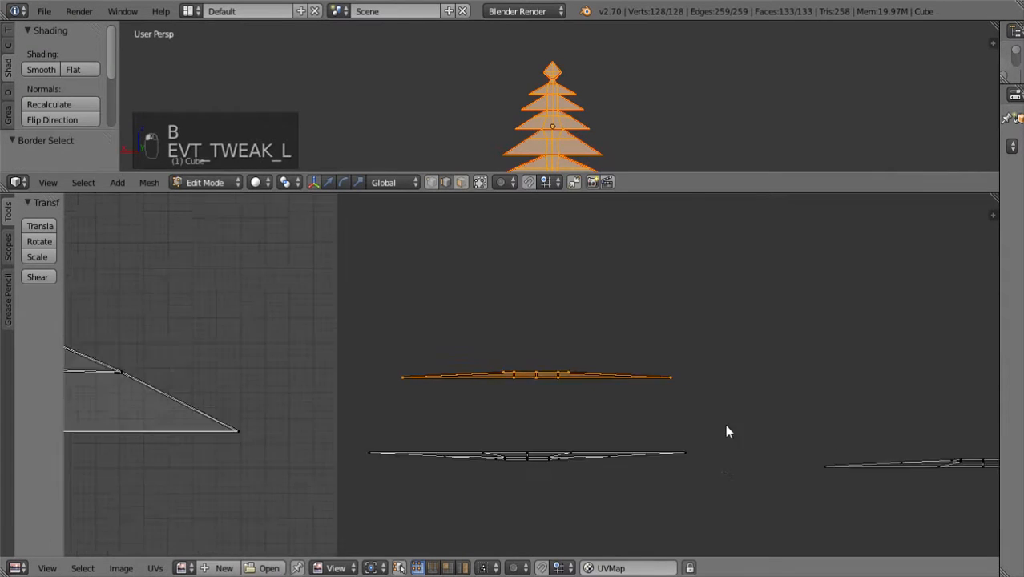
key("w")
key("w")
left_click(861, 480)
- Move the long profile island from the right-hand group beneath its match beside the UV square and rotate it upside down
scroll(754, 452, "up", 2)
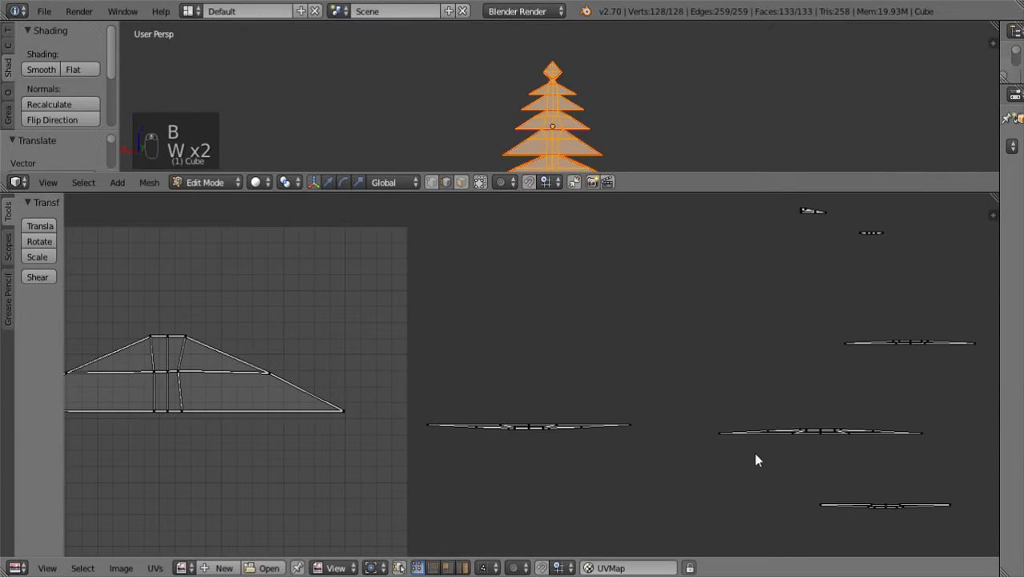
key("l")
key("w")
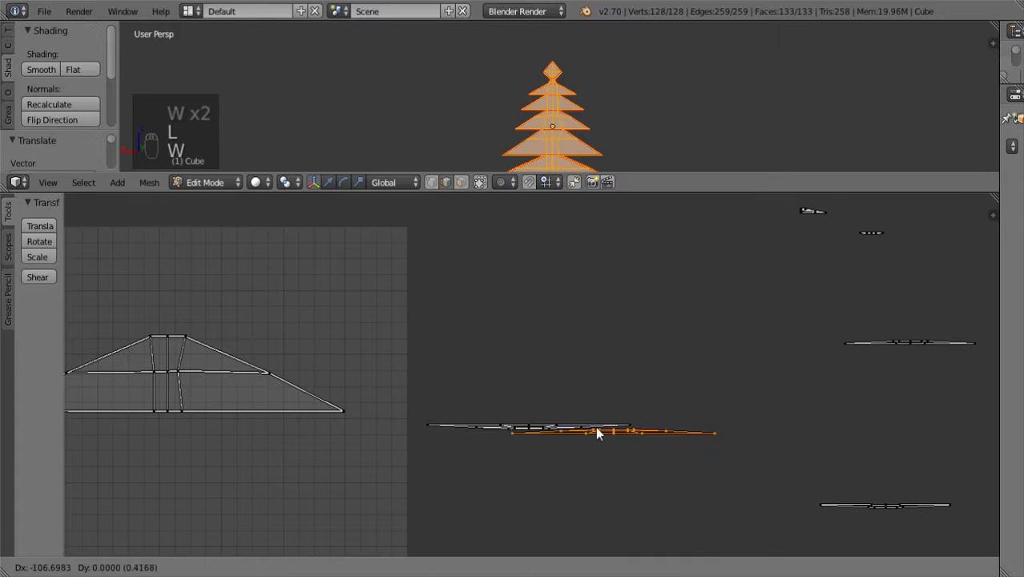
left_click(527, 439)
key("e")
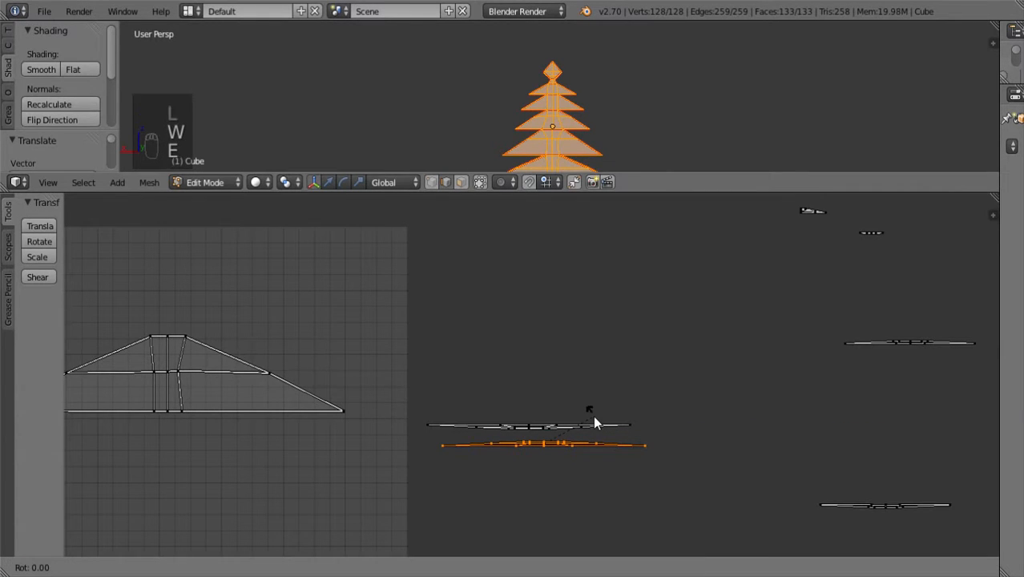
left_click(595, 423)
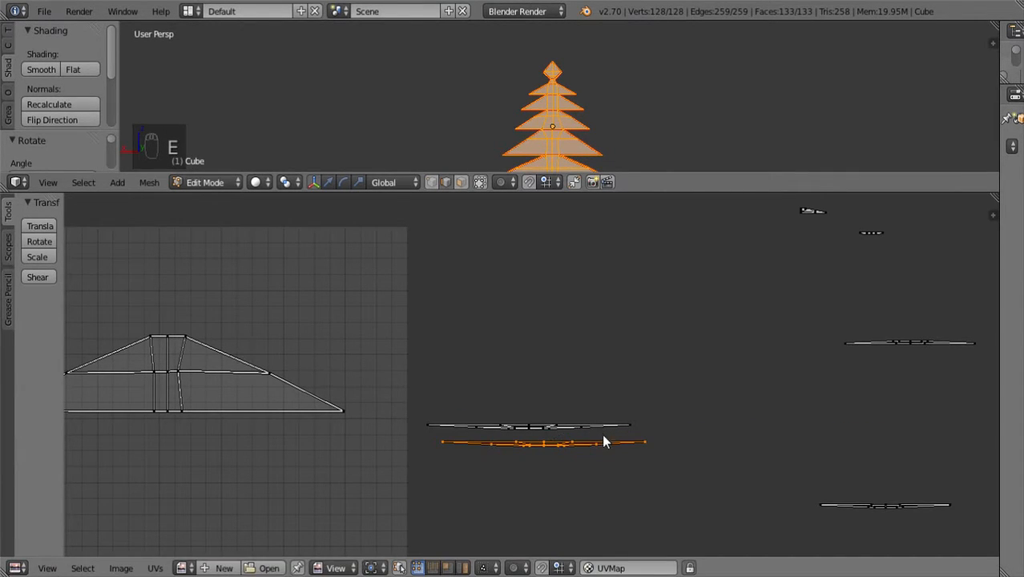
- Move the flipped long profile island onto the matching island above it so their edges coincide
scroll(609, 443, "up", 3)
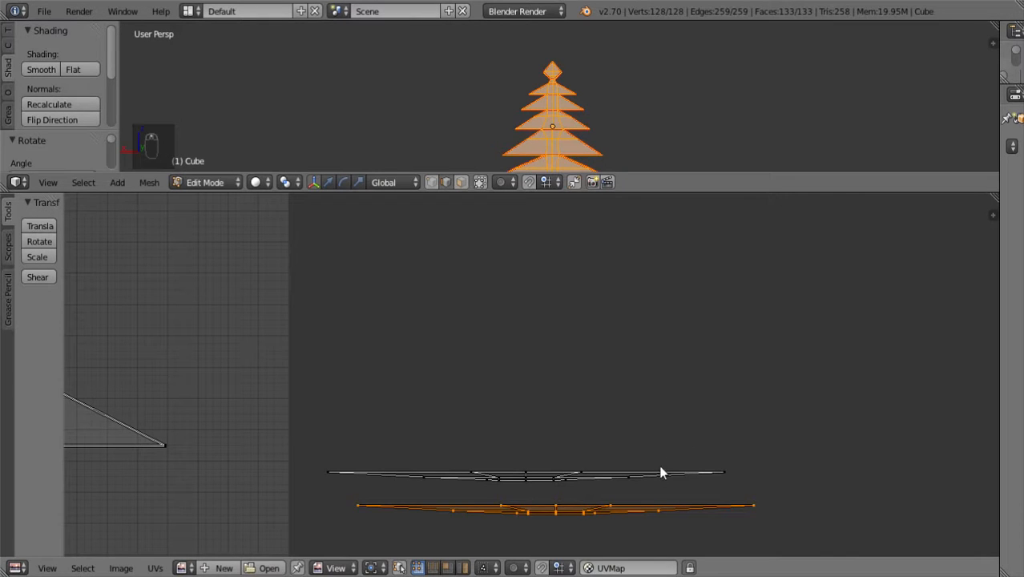
key("w")
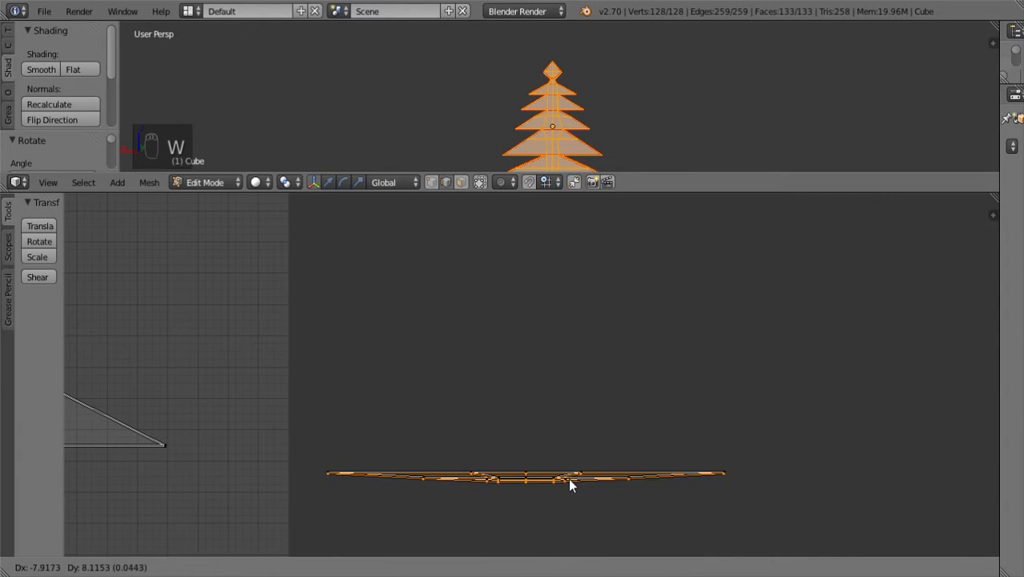
left_click(572, 482)
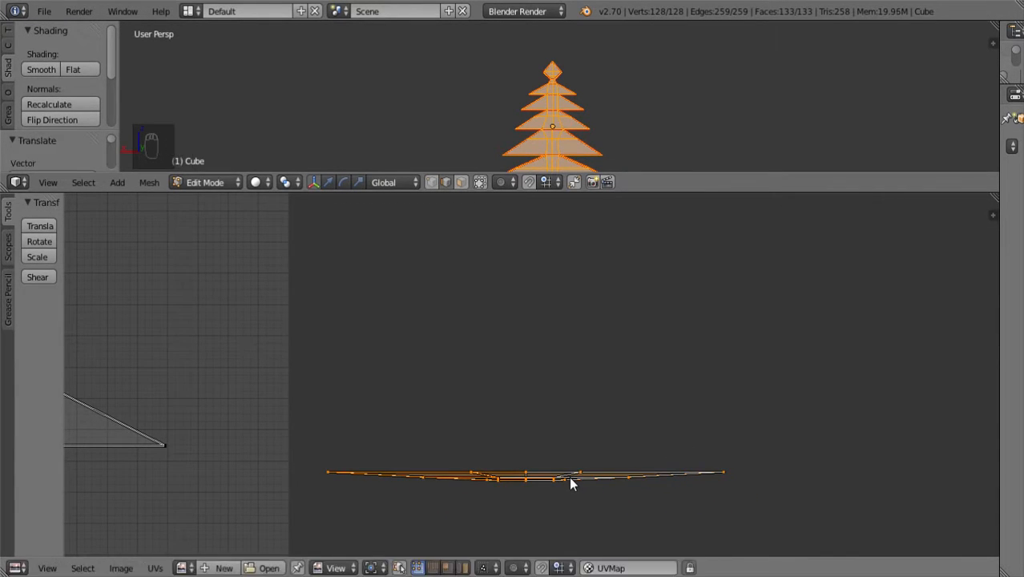
- Select the lower of the two remaining short profile islands and move it directly beneath the upper one
scroll(581, 496, "down", 5)
scroll(629, 473, "down", 1)
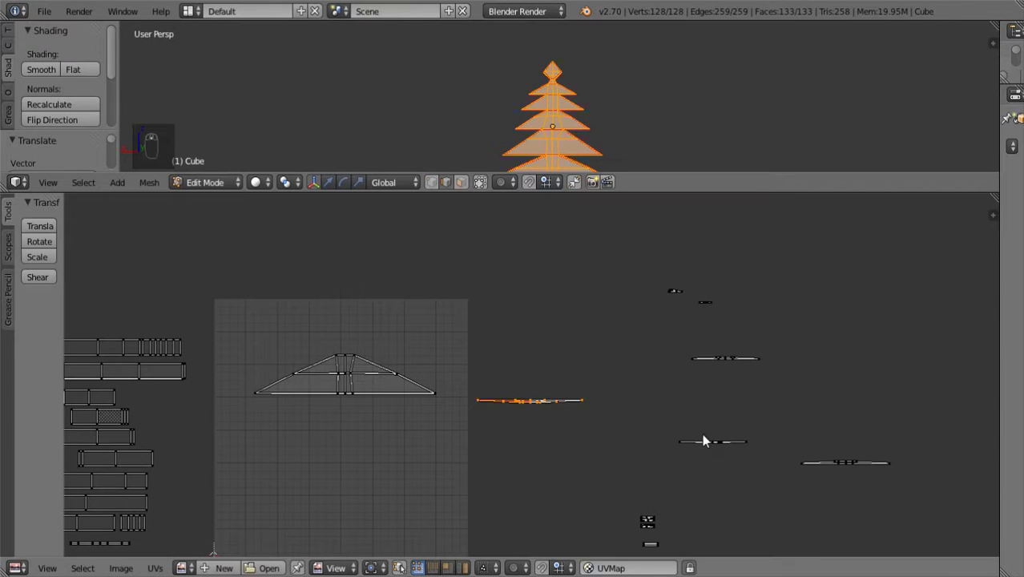
key("l")
key("g")
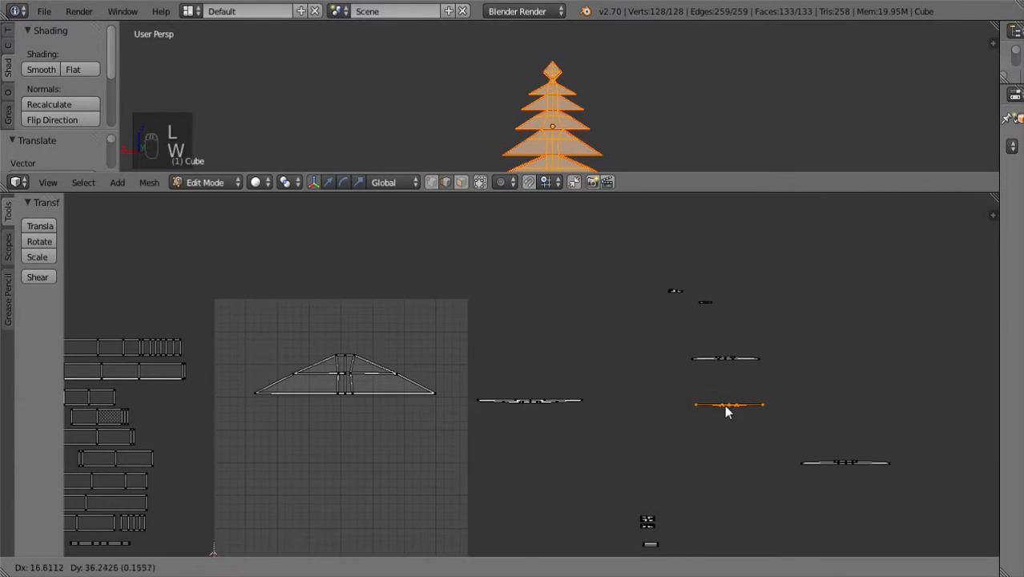
left_click(720, 372)
type("r-18")
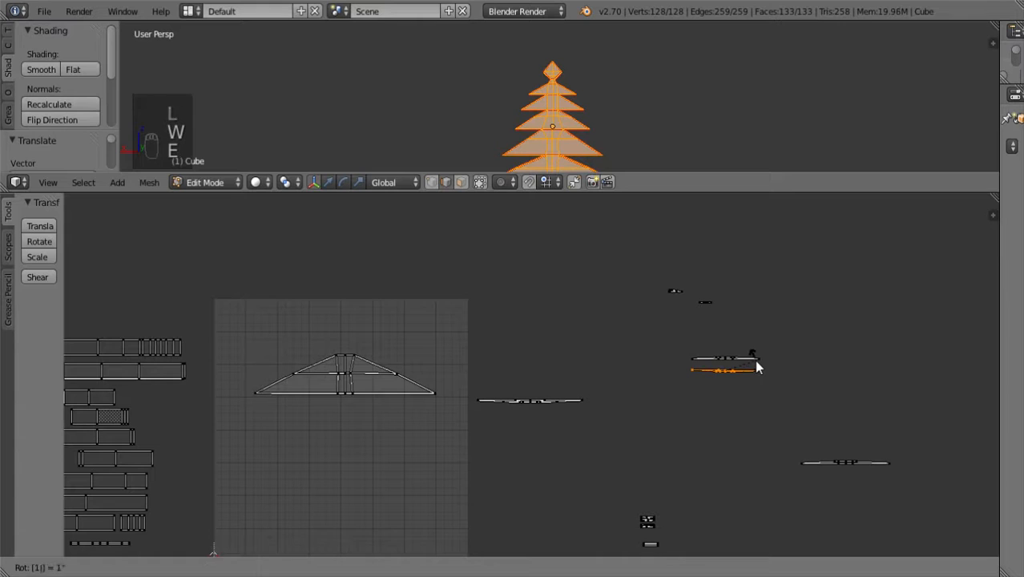
key("BackSpace")
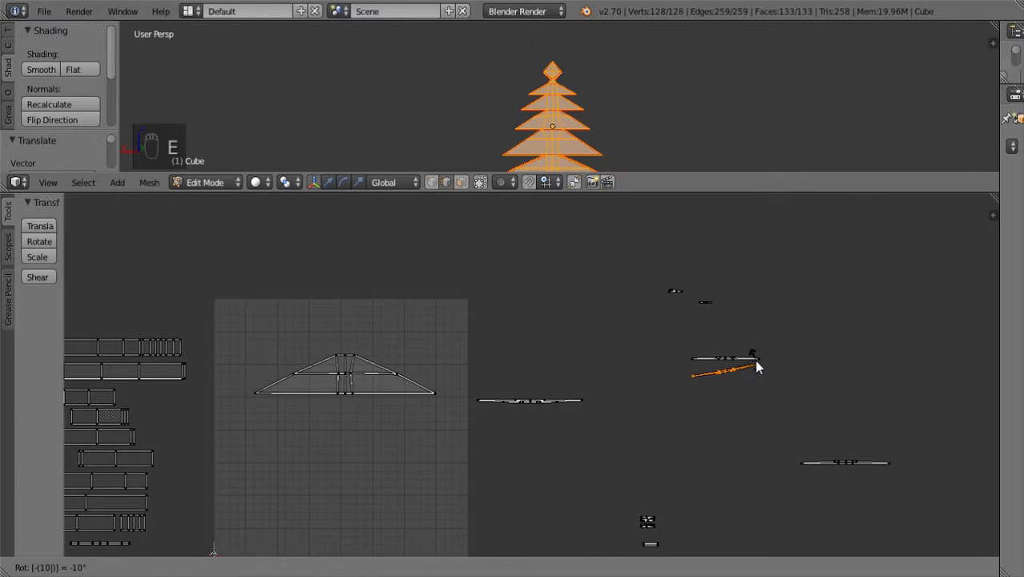
key("Return")
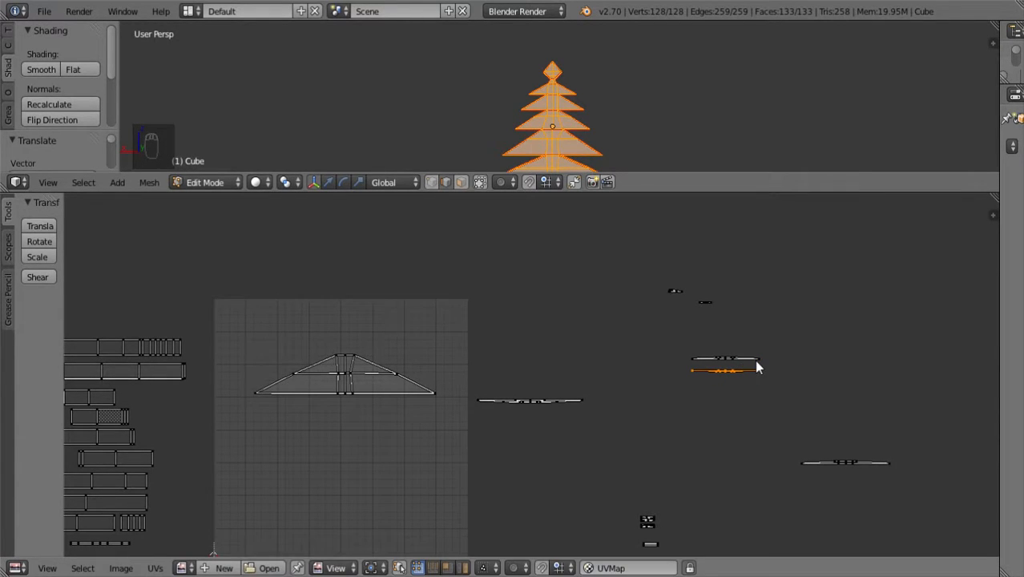
- Rotate the selected short profile island by 180 degrees to match the one above it
type("e")
type("180")
key("Return")
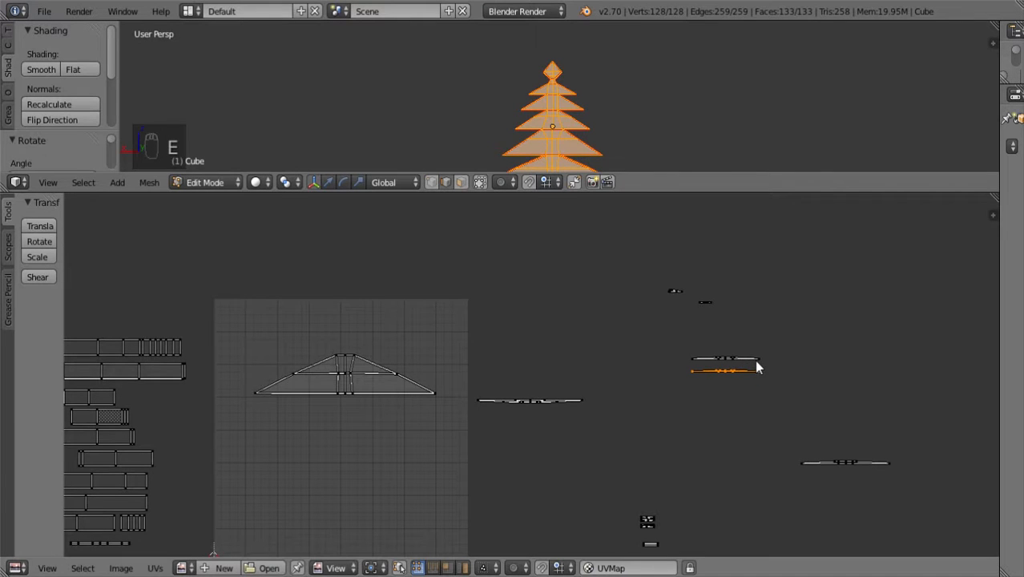
- Move the flipped short profile island onto the matching island above it so their outlines overlap
key("f")
key("w")
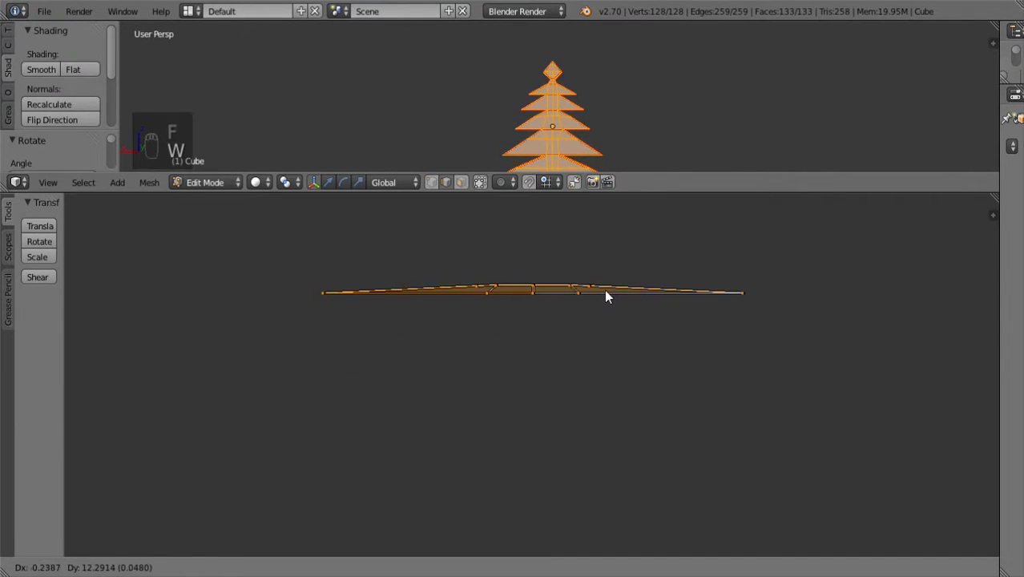
left_click(606, 293)
scroll(642, 408, "down", 3)
scroll(641, 408, "down", 5)
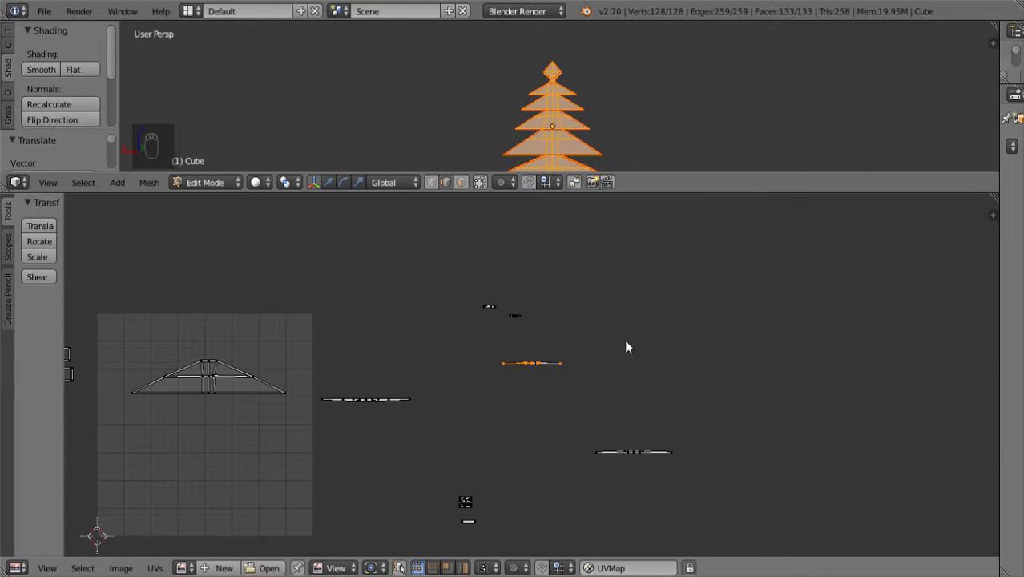
- Select the overlapped pair of short profile islands and move it into the UV square near its upper edge
key("b")
left_click_drag(488, 347, 623, 392)
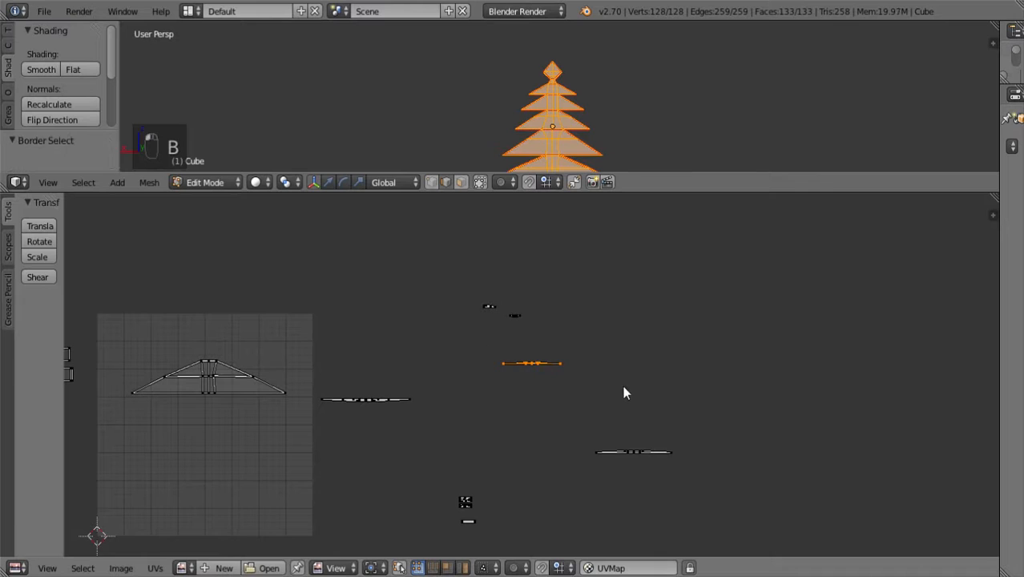
key("g")
key("w")
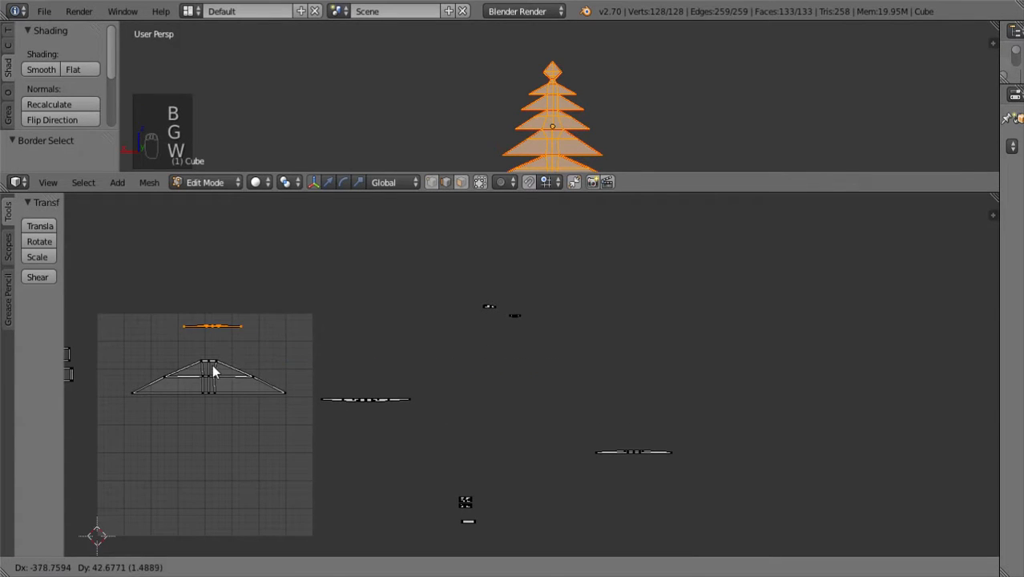
left_click(210, 370)
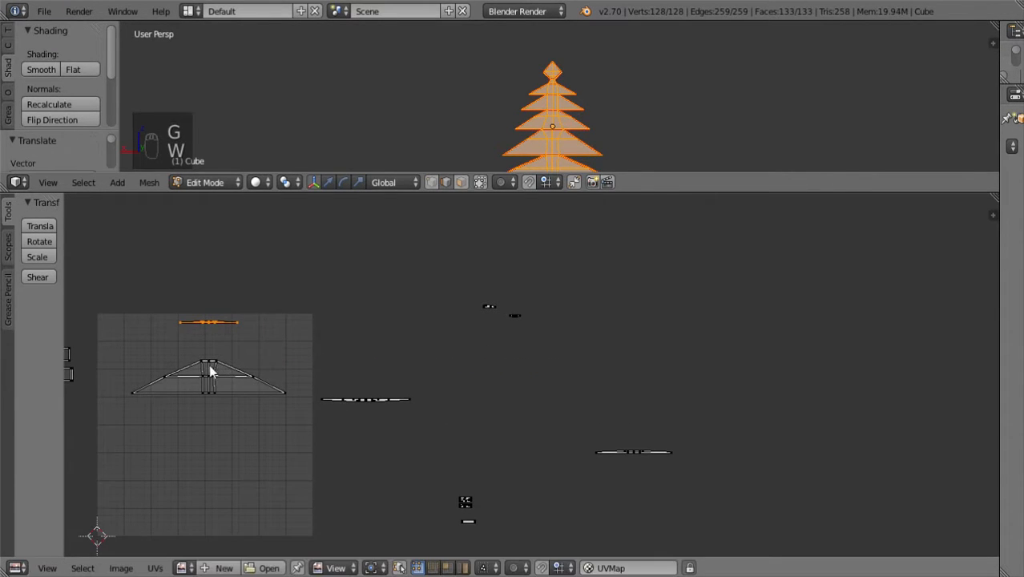
- Select the overlapped long, flat profile islands beside the UV square and move them across the square's upper right edge
key("b")
right_click(368, 400)
key("b")
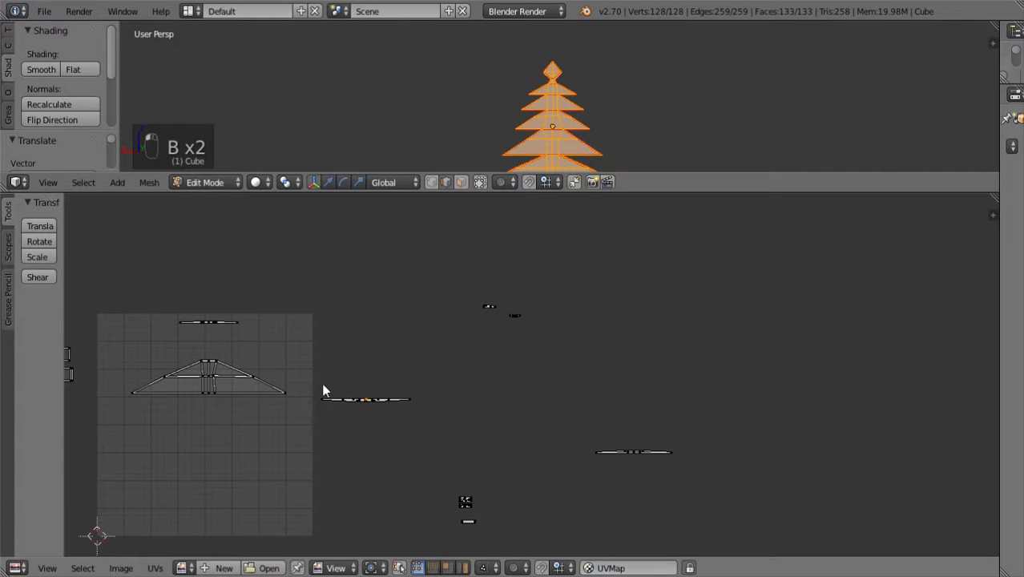
mouse_move(320, 384)
left_mouse_down()
mouse_move(384, 416)
mouse_move(308, 384)
left_mouse_up()
key("w")
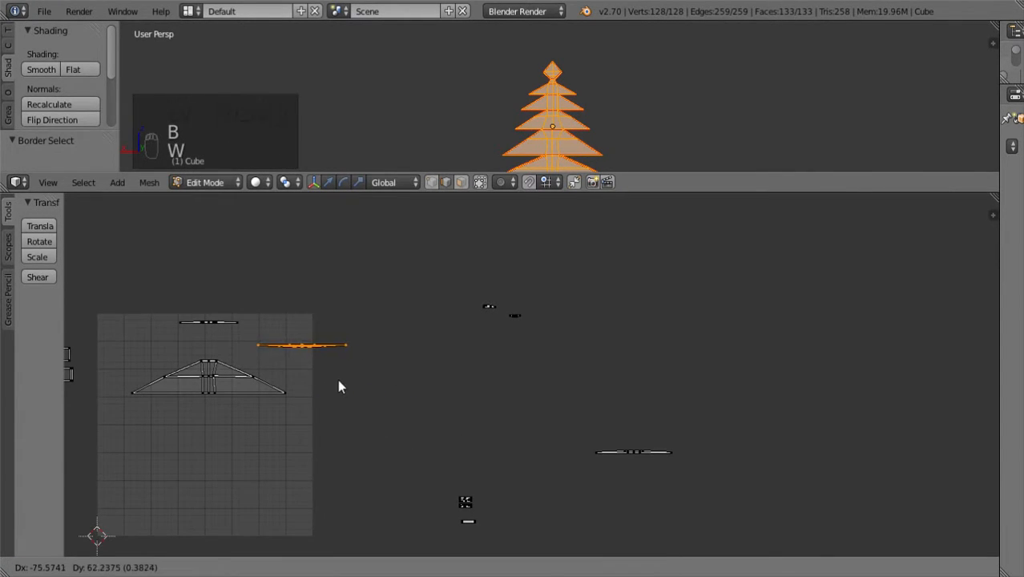
left_click(337, 387)
scroll(443, 450, "down", 6)
scroll(489, 469, "up", 3)
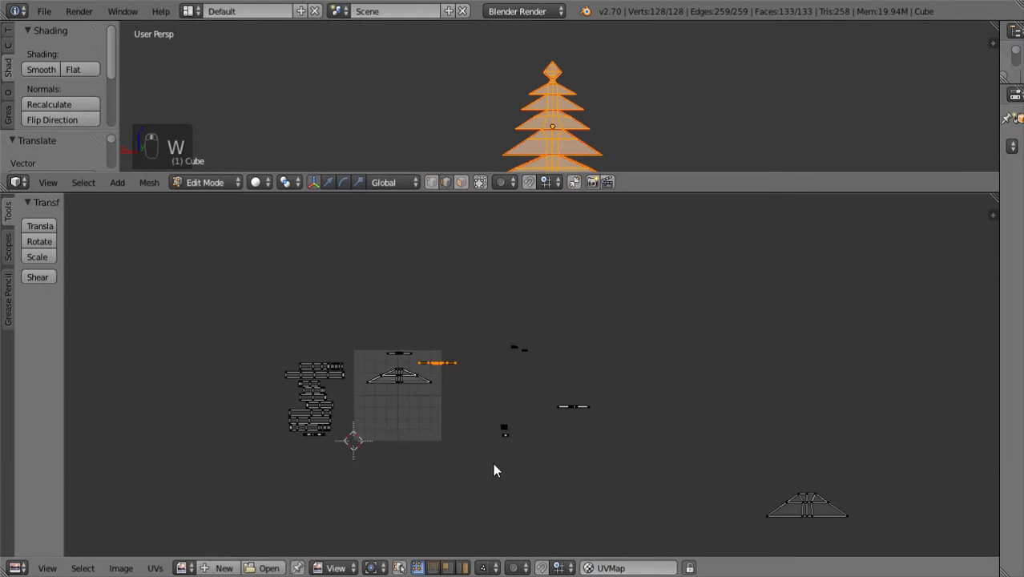
- Enlarge the 3D view, enable synced UV and mesh selection, and select the flat island outside the square to identify its tree tier
left_click_drag(702, 196, 710, 273)
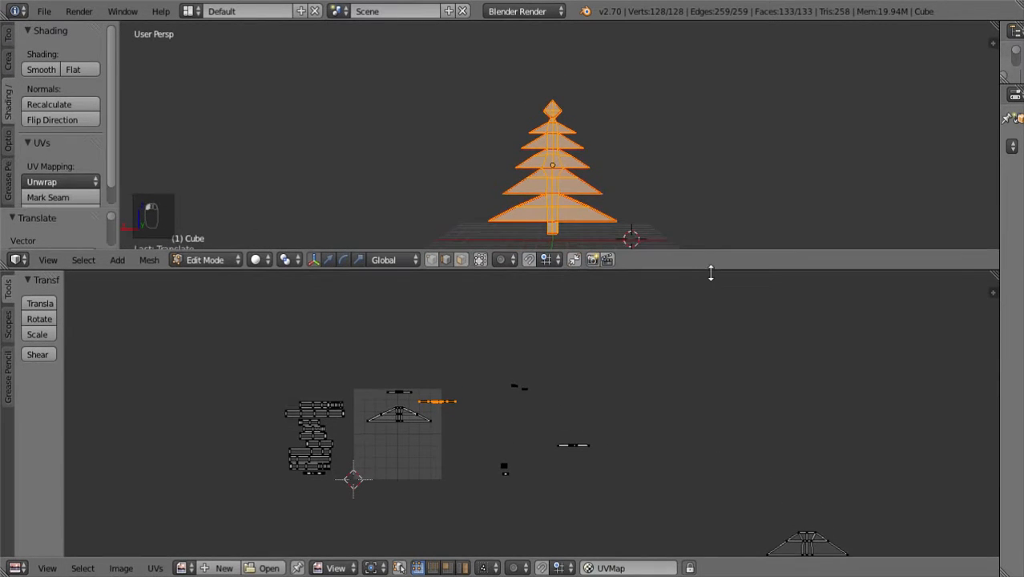
key("a")
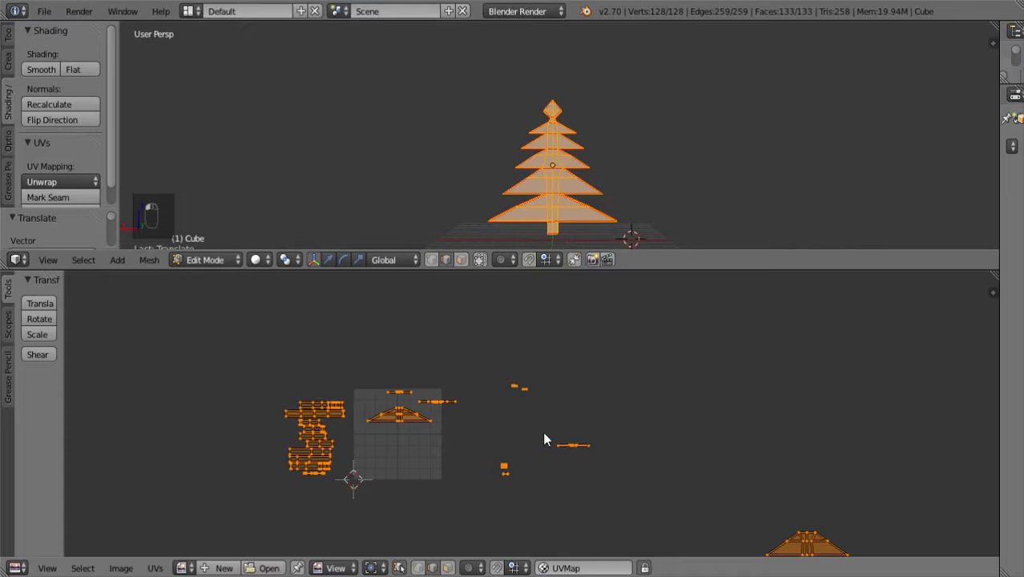
right_click(572, 445)
key("b")
left_click_drag(562, 441, 630, 467)
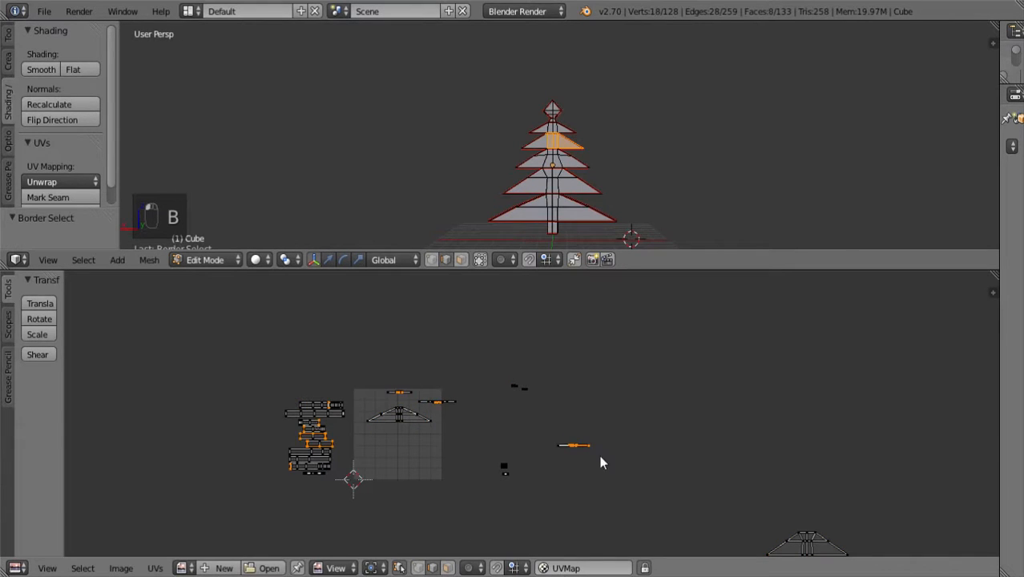
key("b")
key("b")
left_click_drag(563, 448, 603, 462)
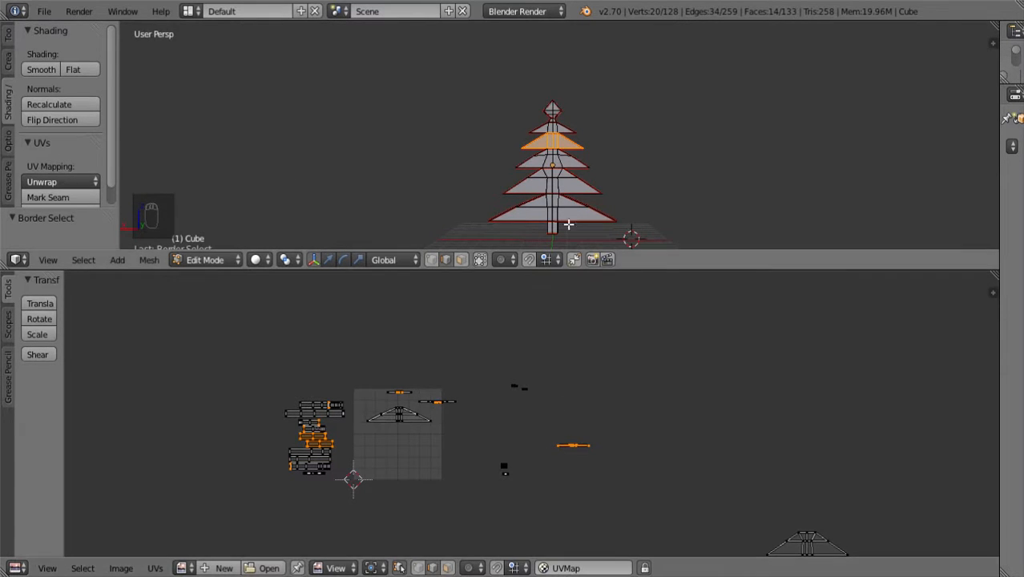
- Check which tiers the islands in the UV square and the distant large island belong to, then disable synced selection and reselect the whole mesh
left_click(404, 392)
key("b")
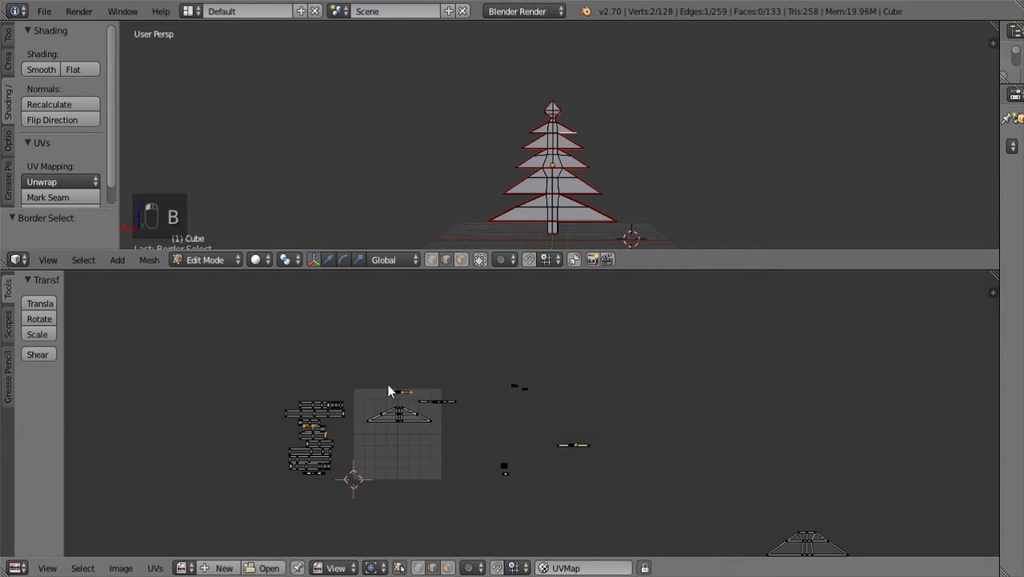
left_click_drag(388, 385, 464, 407)
key("b")
key("b")
key("b")
left_click_drag(376, 406, 436, 429)
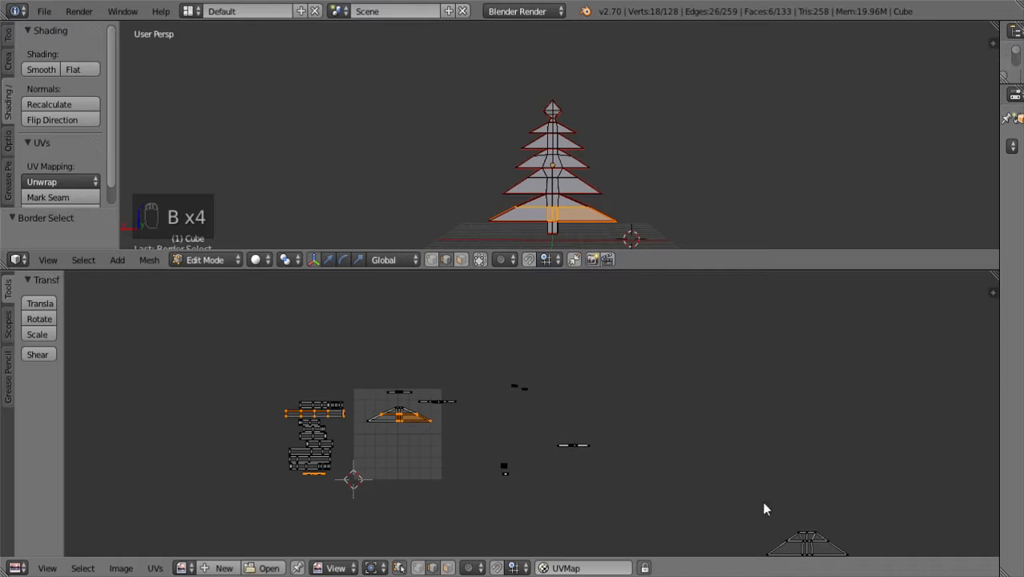
key("b")
left_click_drag(735, 508, 879, 569)
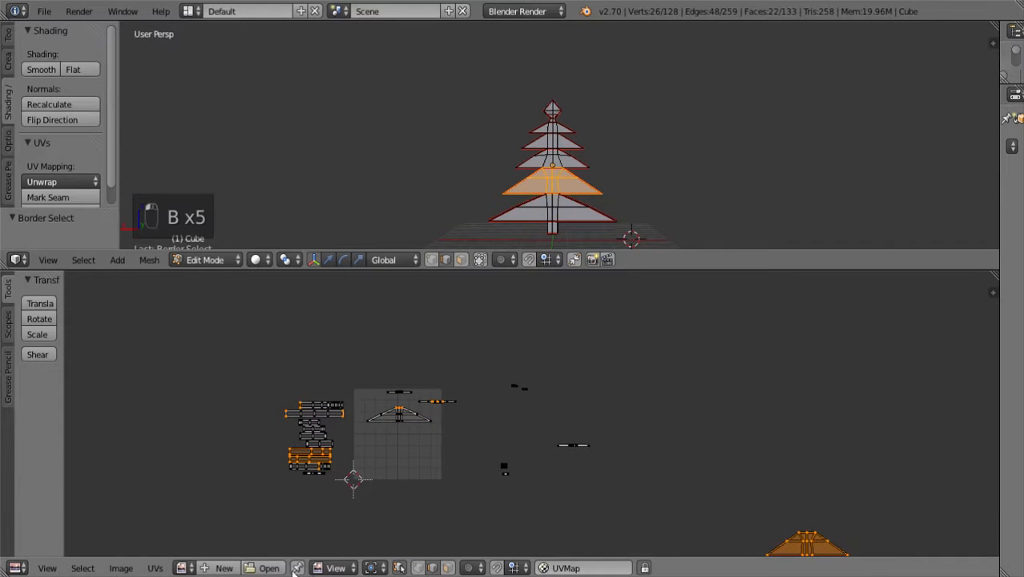
left_click(401, 568)
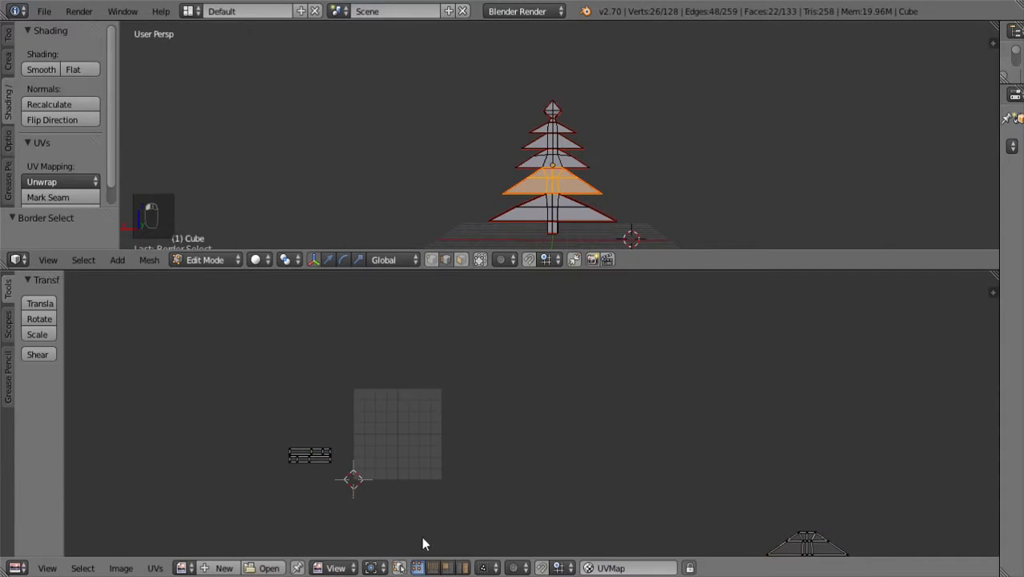
left_click_drag(452, 101, 686, 277)
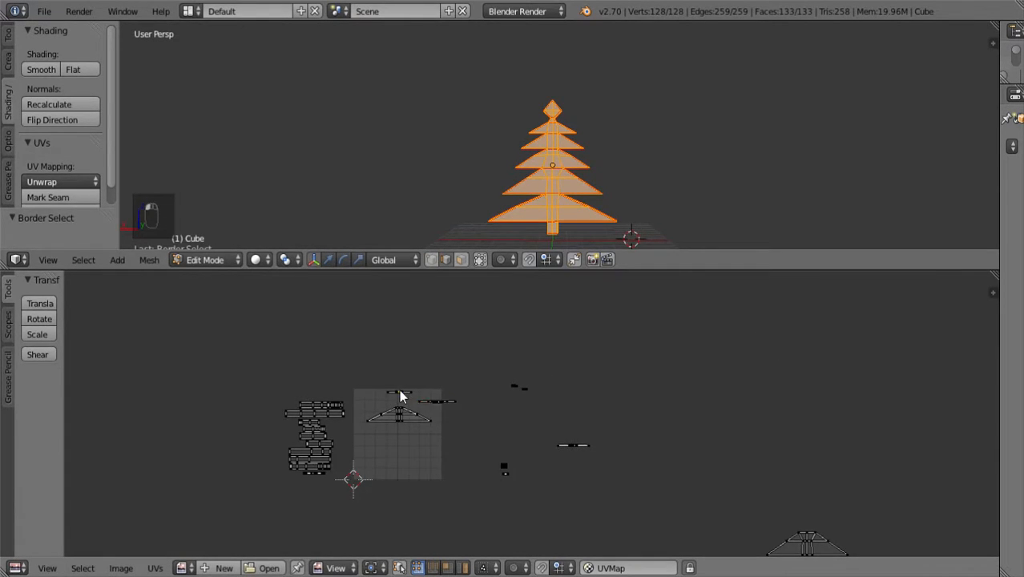
- Select the large lowest-tier island in the UV square and move it down near the square's lower edge
key("b")
left_click_drag(384, 382, 429, 408)
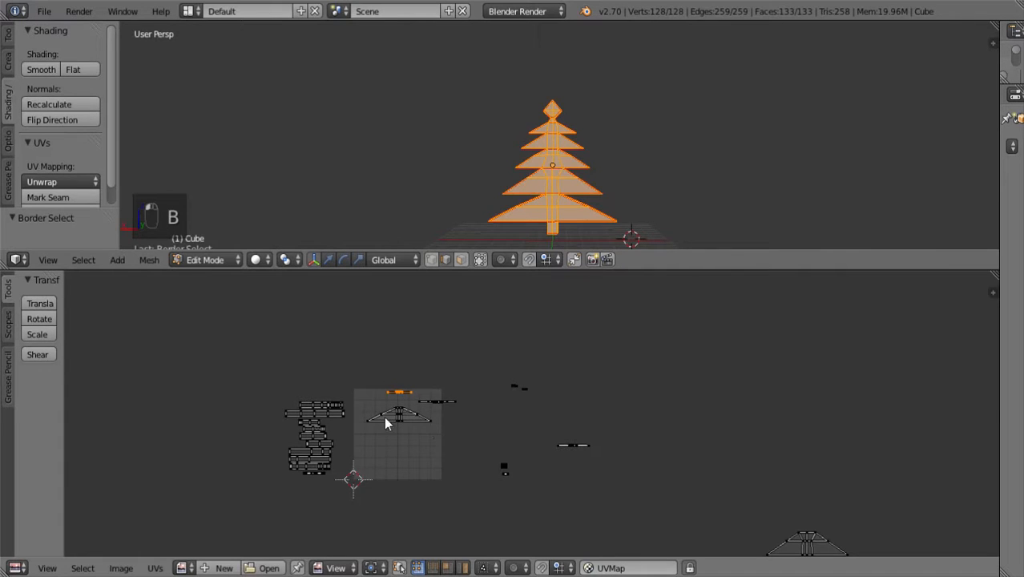
key("b")
key("b")
mouse_move(366, 409)
left_mouse_down()
mouse_move(442, 439)
mouse_move(360, 410)
left_mouse_up()
key("b")
key("w")
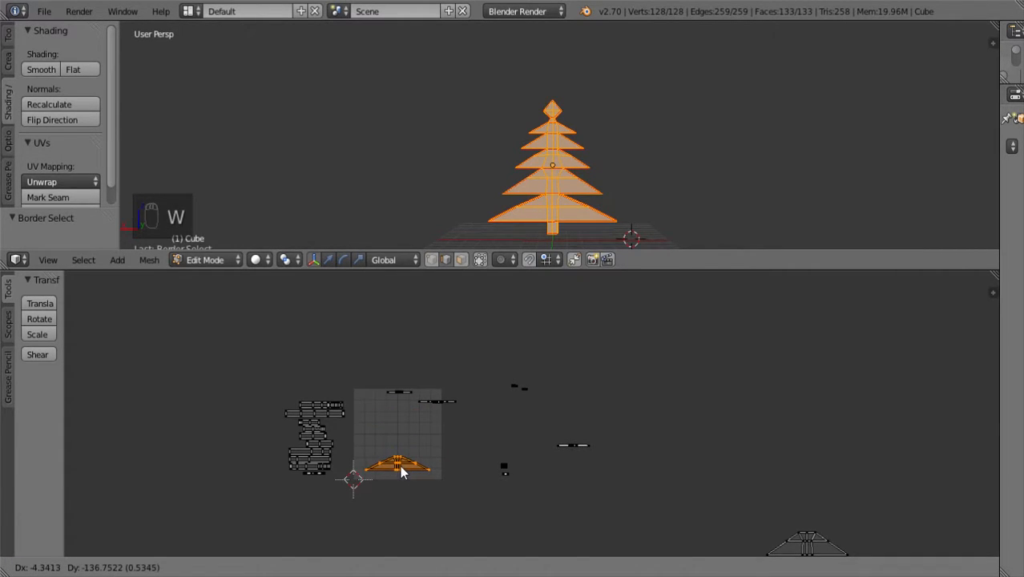
left_click(400, 473)
- Select the distant large tier island and move it into the UV square above the lowest-tier island
scroll(673, 512, "down", 2)
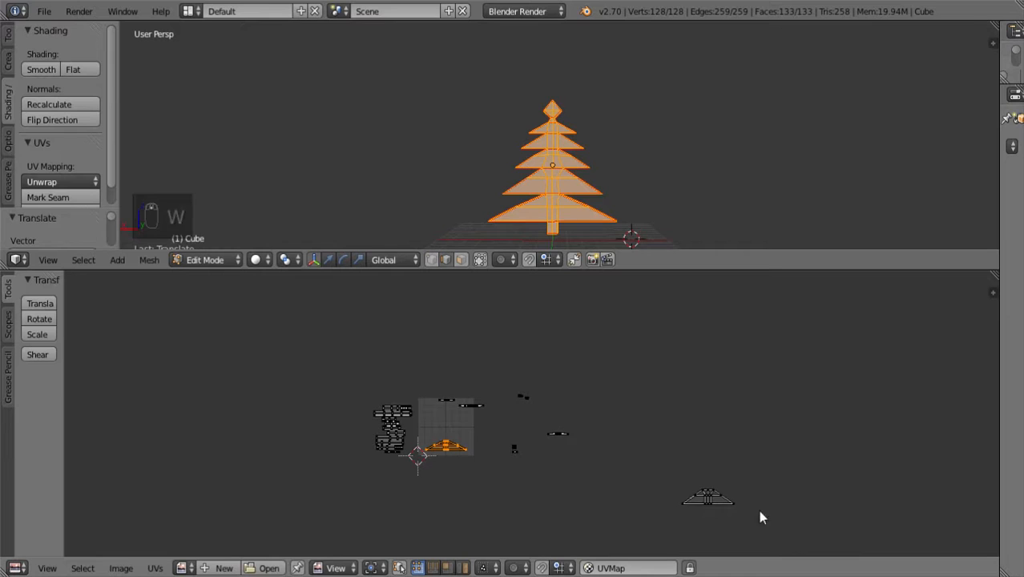
left_click(710, 505)
key("b")
left_click_drag(677, 480, 752, 520)
key("w")
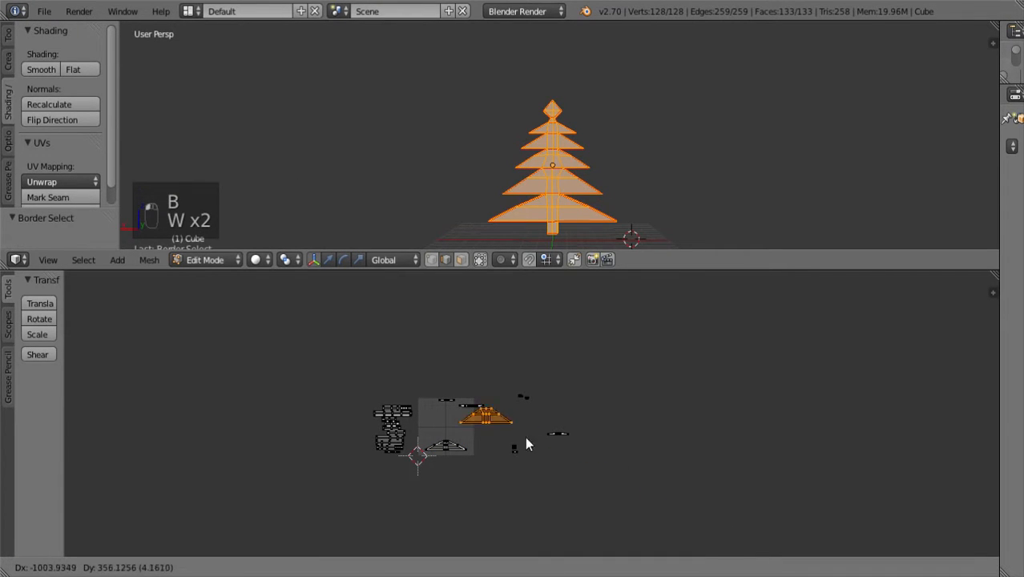
left_click(489, 446)
key("f")
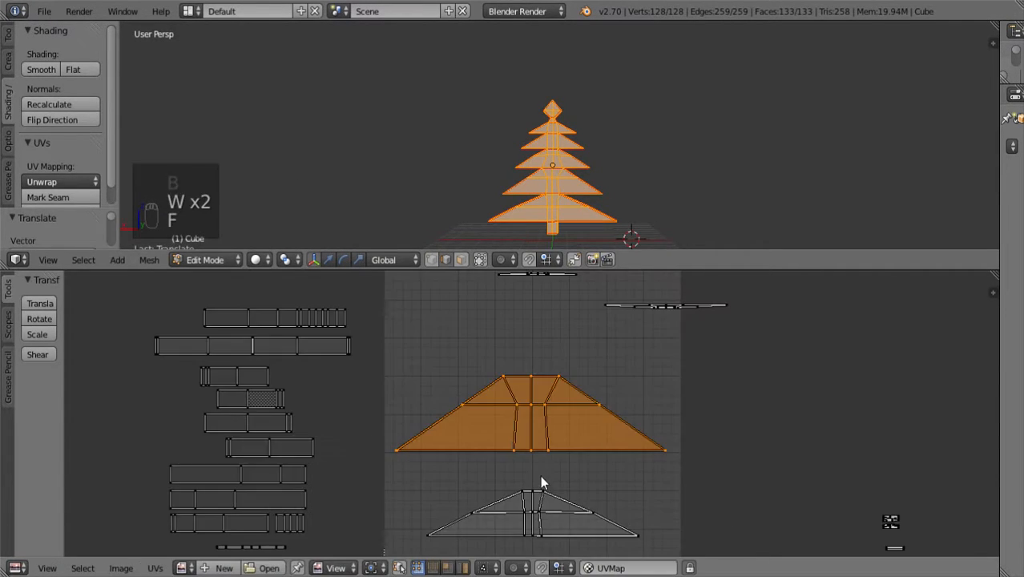
- Scale the selected second-lowest tier island down and place it directly on top of the lowest-tier island
key("r")
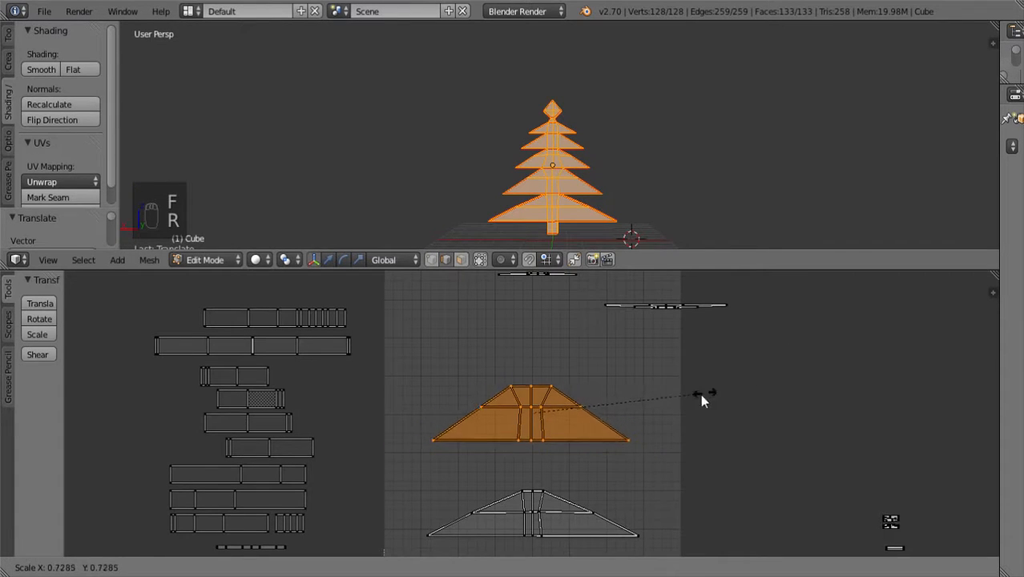
left_click(655, 413)
key("w")
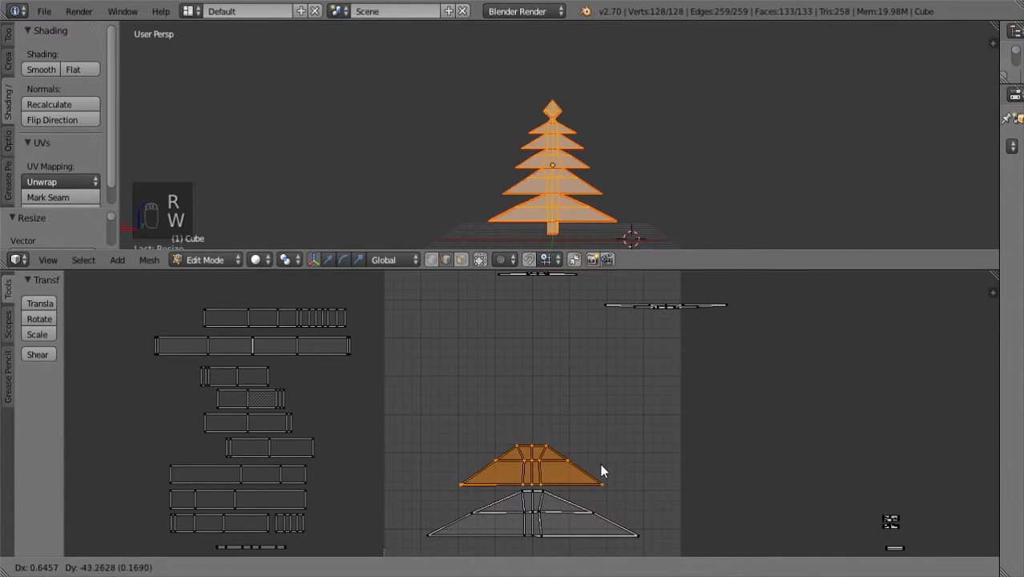
left_click(602, 462)
scroll(626, 439, "down", 2)
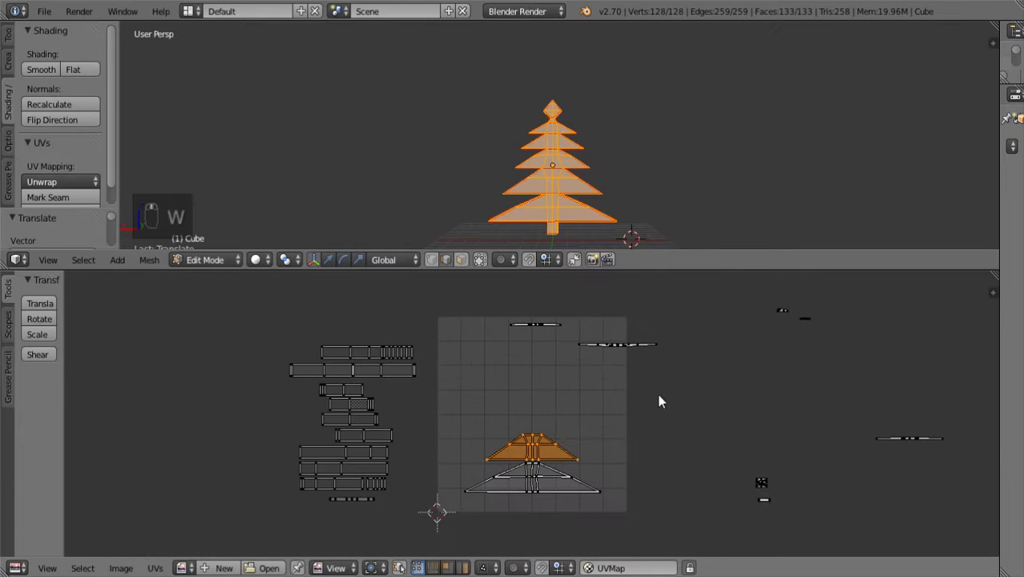
scroll(649, 396, "up", 1)
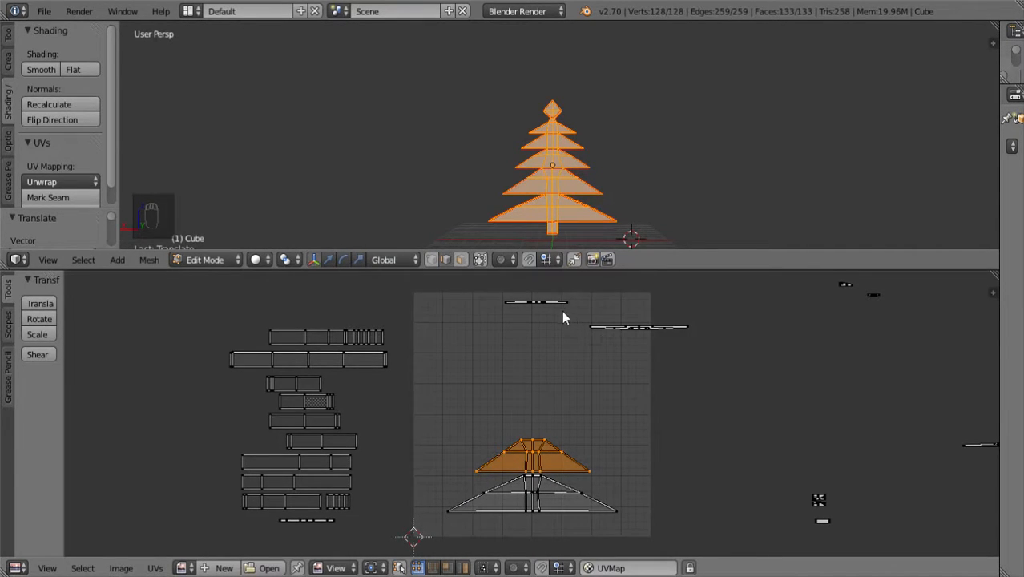
- Enable synced selection to check which tiers the flat islands belong to, then disable it and reselect the whole mesh
left_click(400, 567)
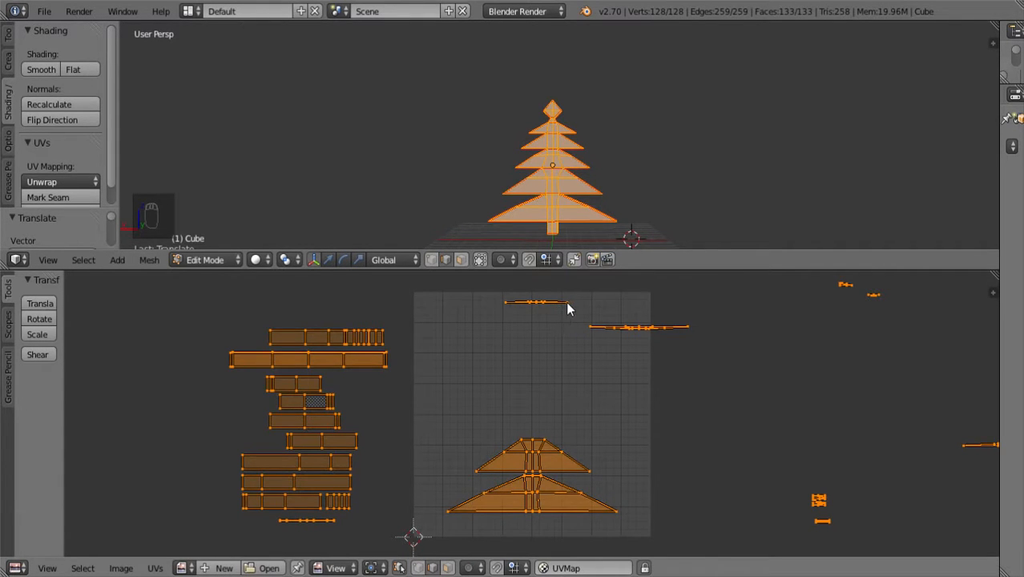
key("a")
key("b")
left_click_drag(480, 289, 713, 344)
key("b")
key("b")
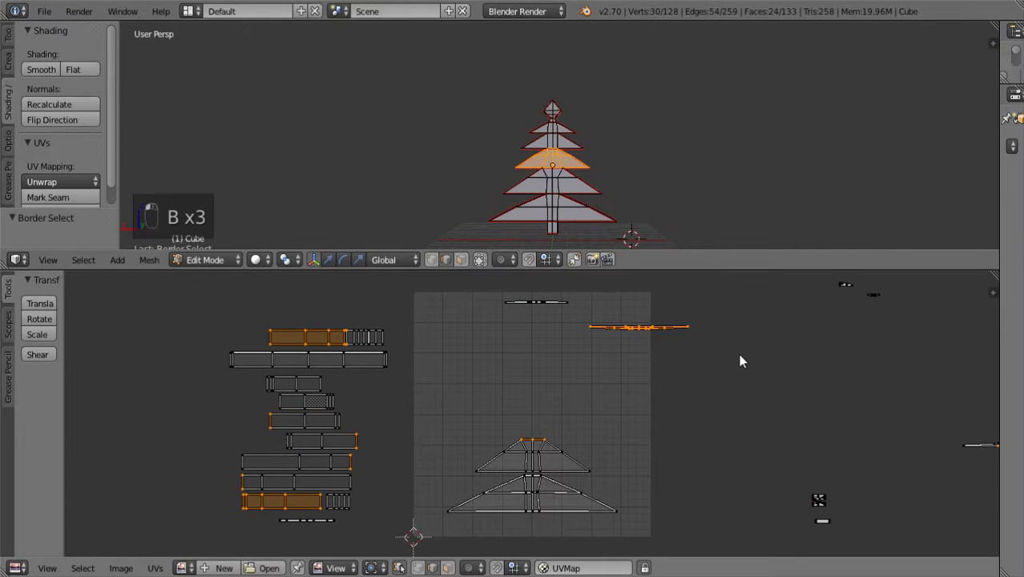
scroll(739, 354, "down", 2)
key("b")
left_click_drag(803, 417, 856, 450)
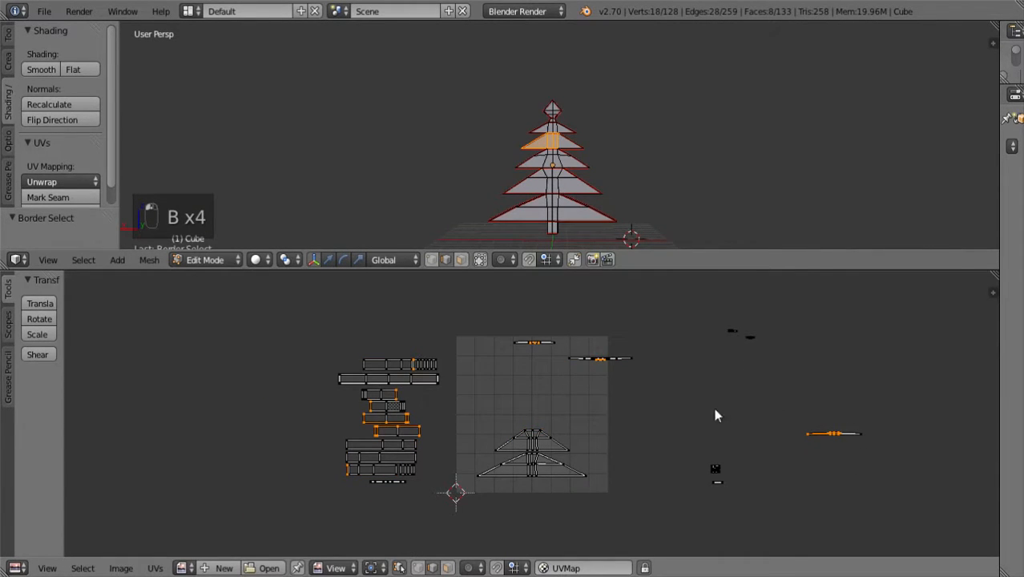
left_click(400, 568)
left_click_drag(457, 85, 723, 282)
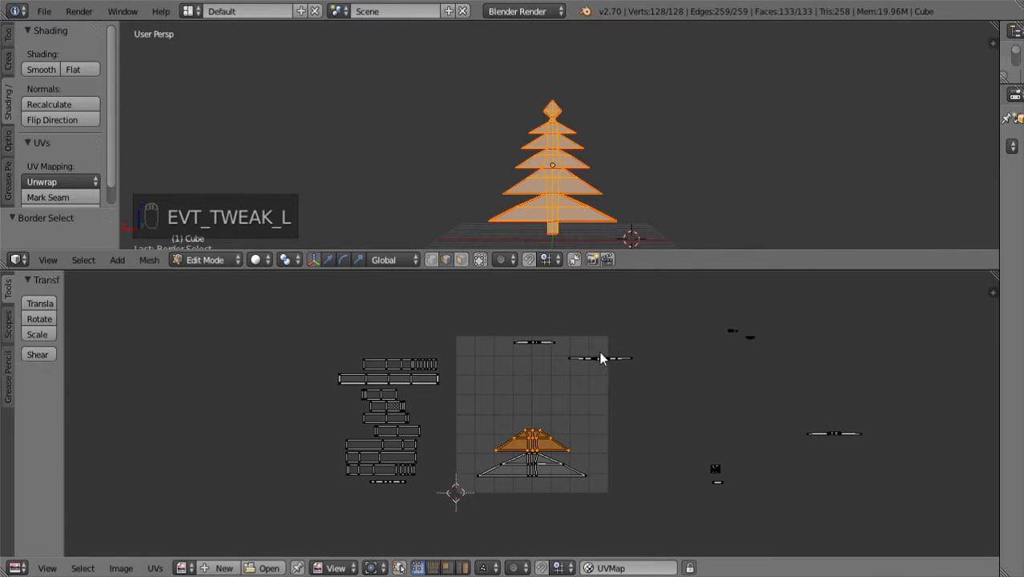
- Select the flat tier island crossing the UV square's edge, rotate it 180 degrees and place it above the second-lowest tier island
key("b")
left_click_drag(566, 351, 670, 385)
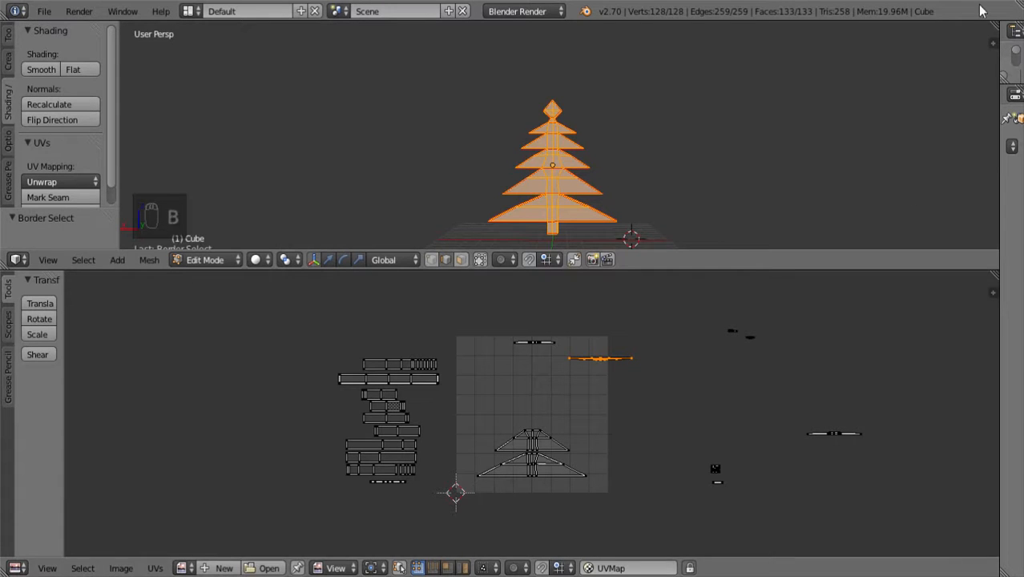
scroll(694, 464, "up", 3)
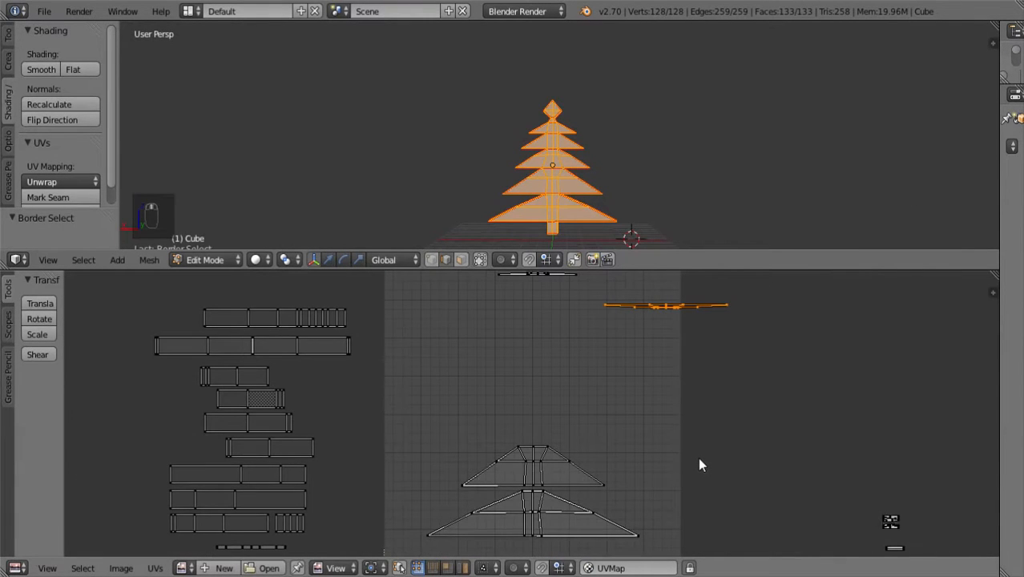
type("r")
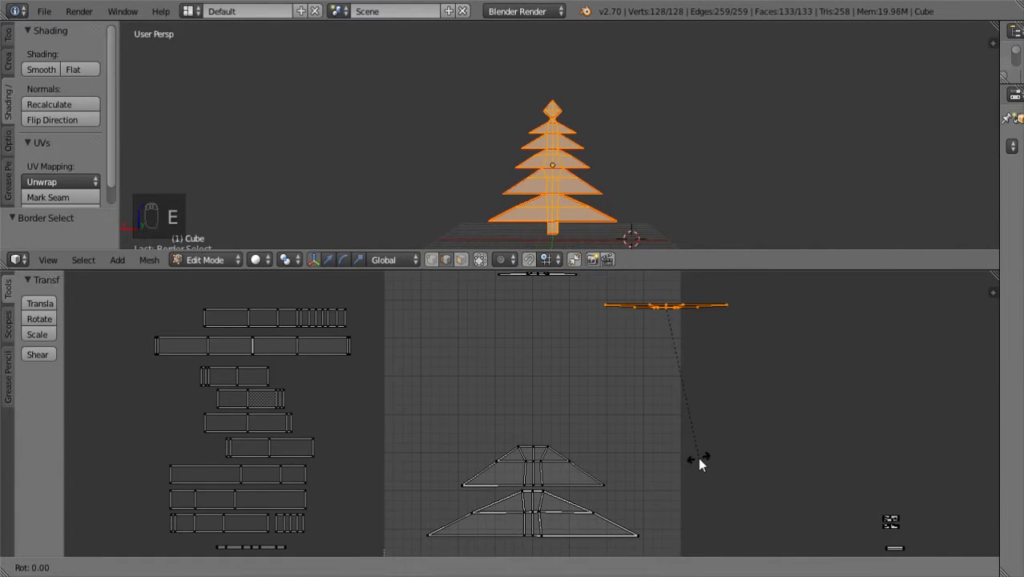
type("180")
key("Return")
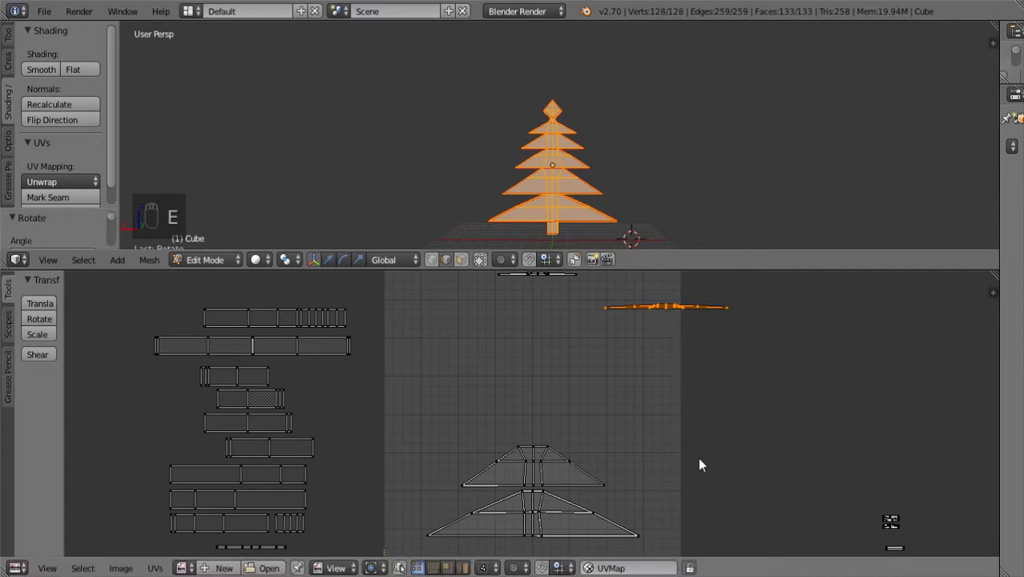
key("w")
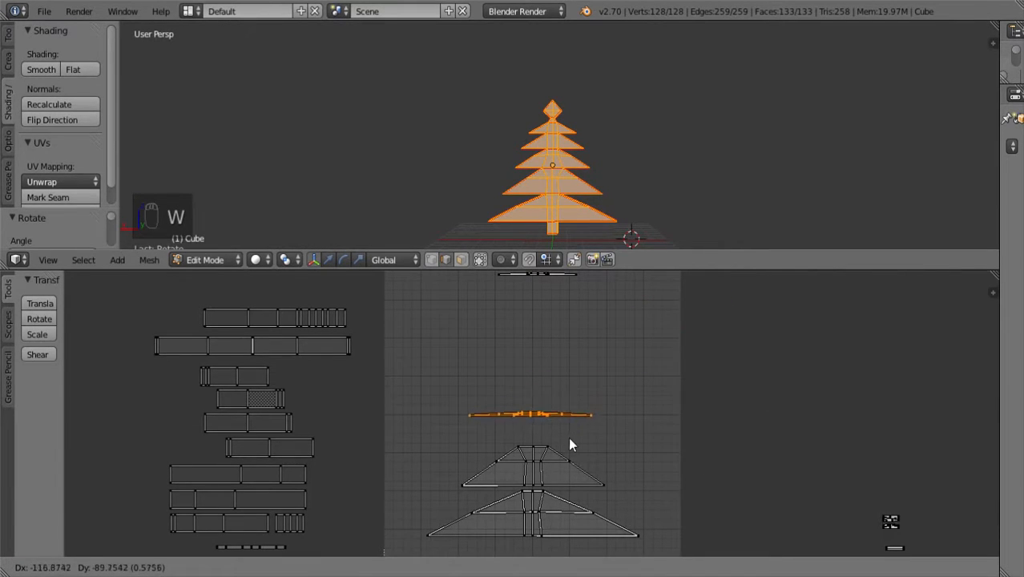
left_click(569, 453)
scroll(666, 467, "down", 3)
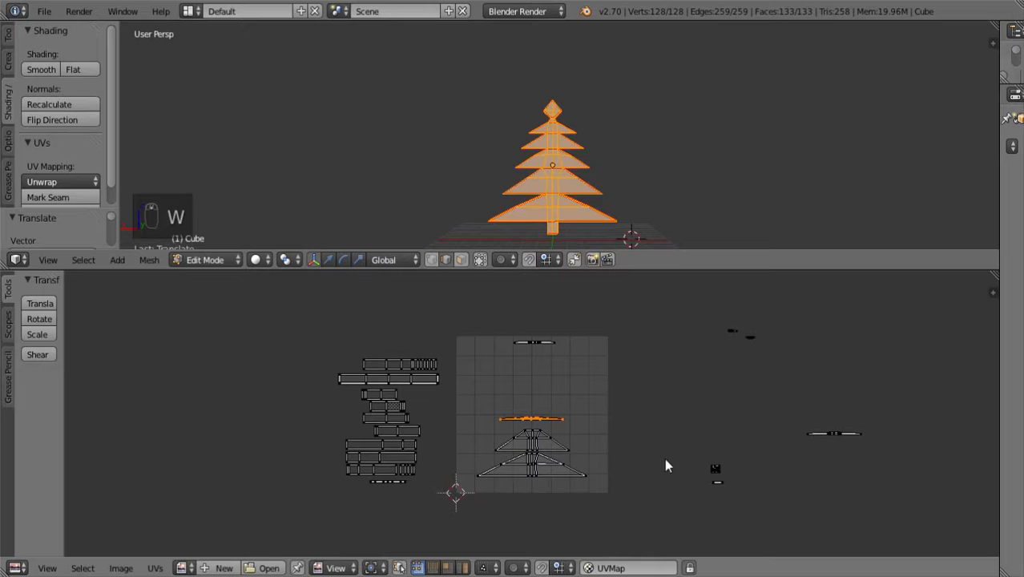
- Select the distant flat tier island outside the UV square and move it in above the third tier island
left_click(838, 433)
key("b")
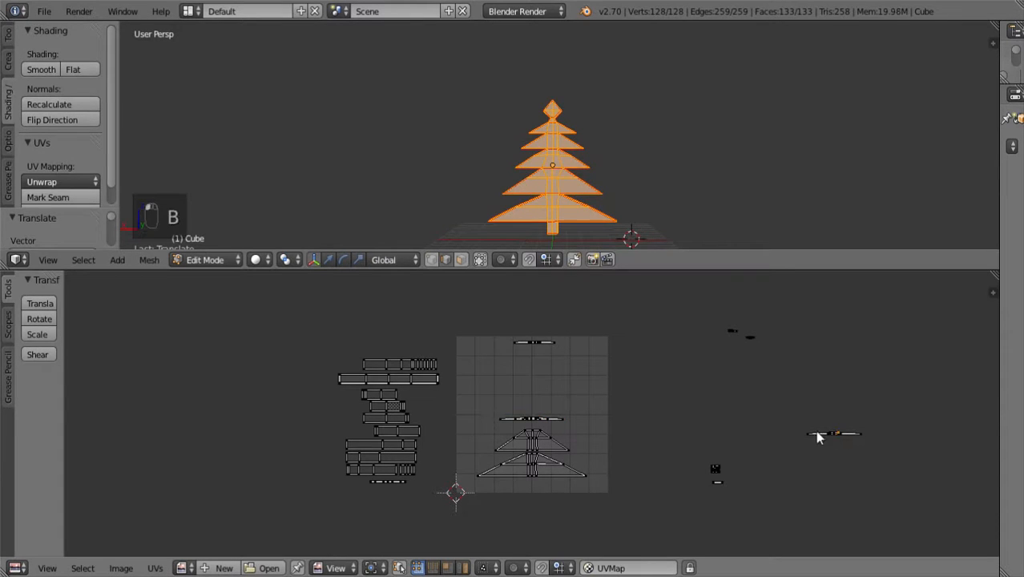
left_click_drag(789, 417, 864, 439)
key("w")
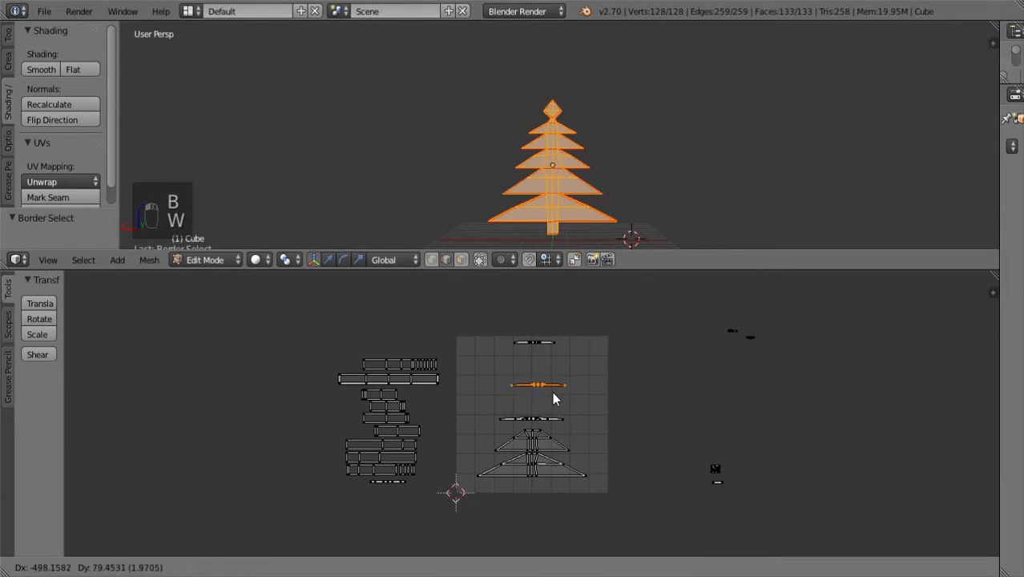
left_click(553, 399)
- Select the flat third tier island and stretch it along Y into a full tier profile
scroll(541, 405, "up", 5)
left_click(515, 431)
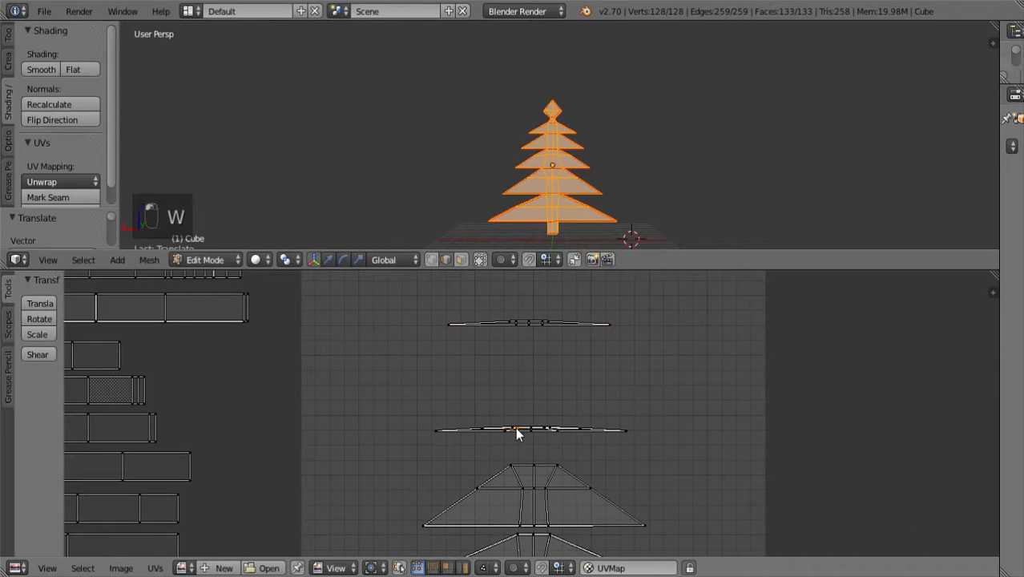
key("b")
left_click_drag(423, 407, 641, 439)
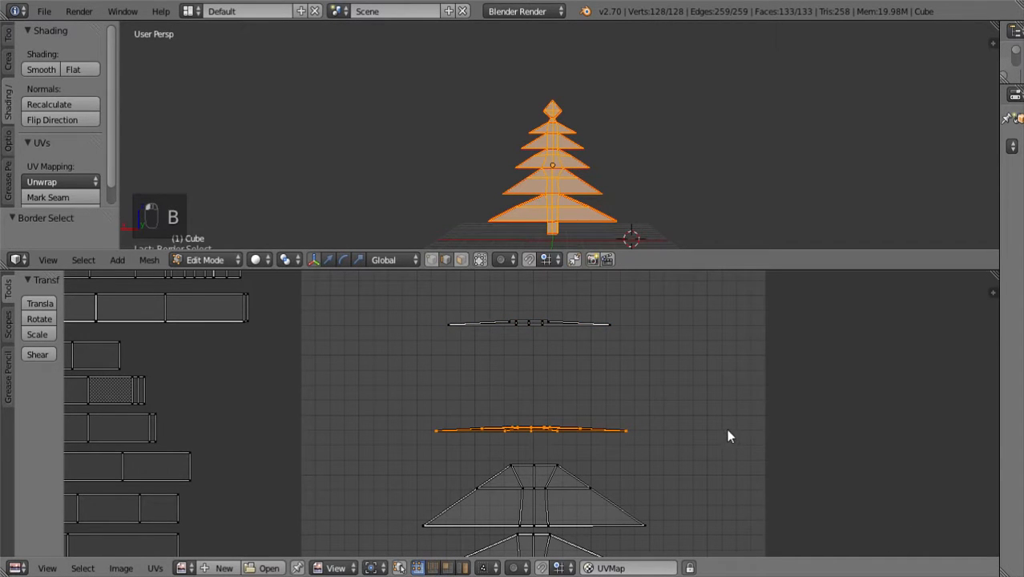
key("s")
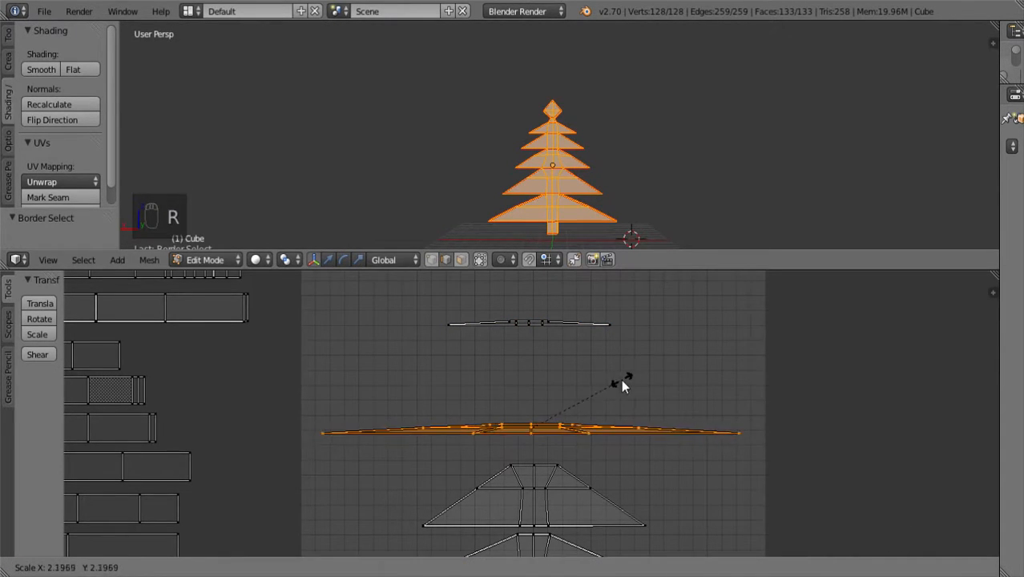
right_click(621, 378)
key("s")
key("y")
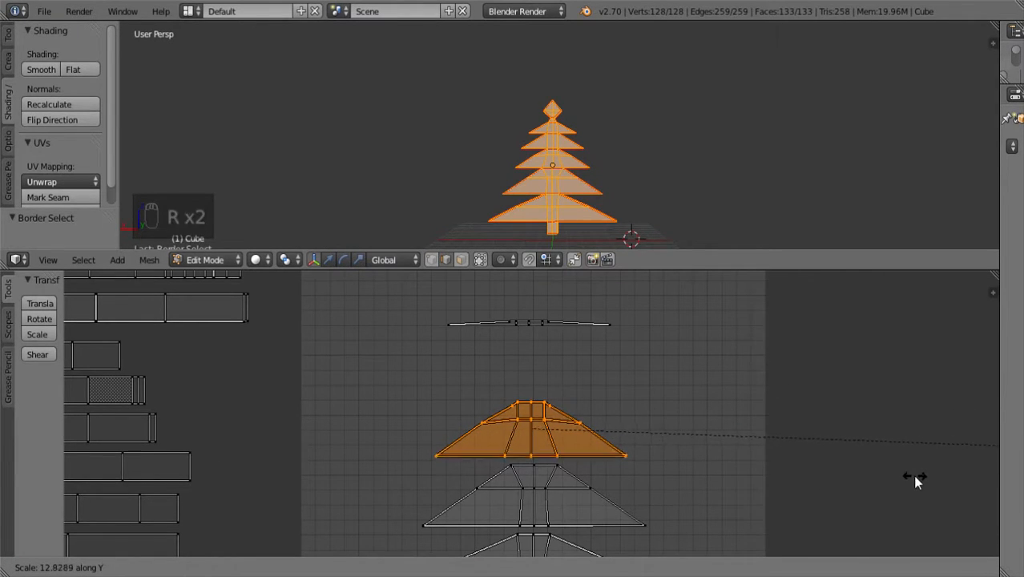
left_click(864, 471)
scroll(809, 465, "down", 2)
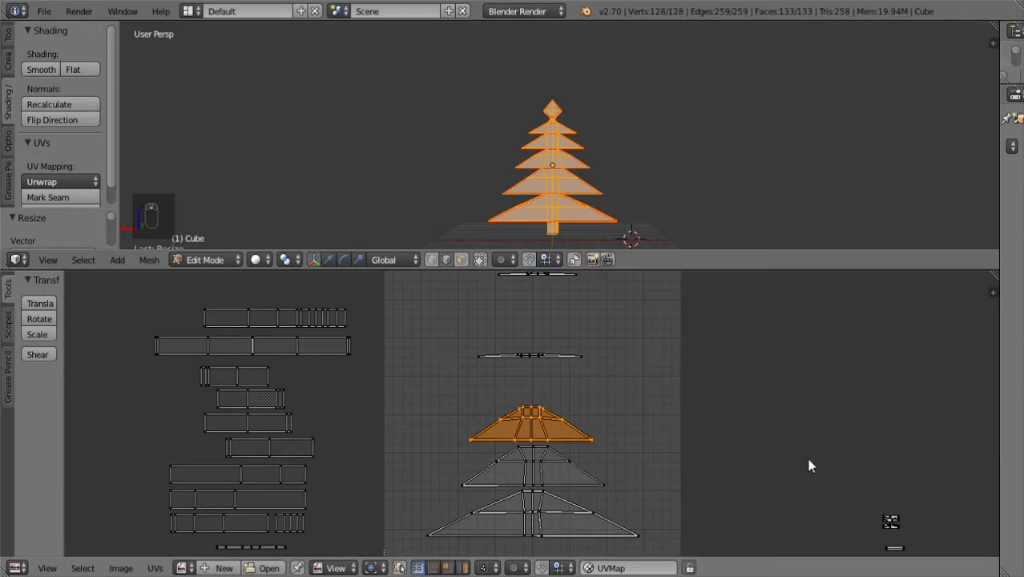
- Select the flat fourth tier island and move it down, centred just above the third tier island
key("w")
right_click(481, 346)
right_click(531, 355)
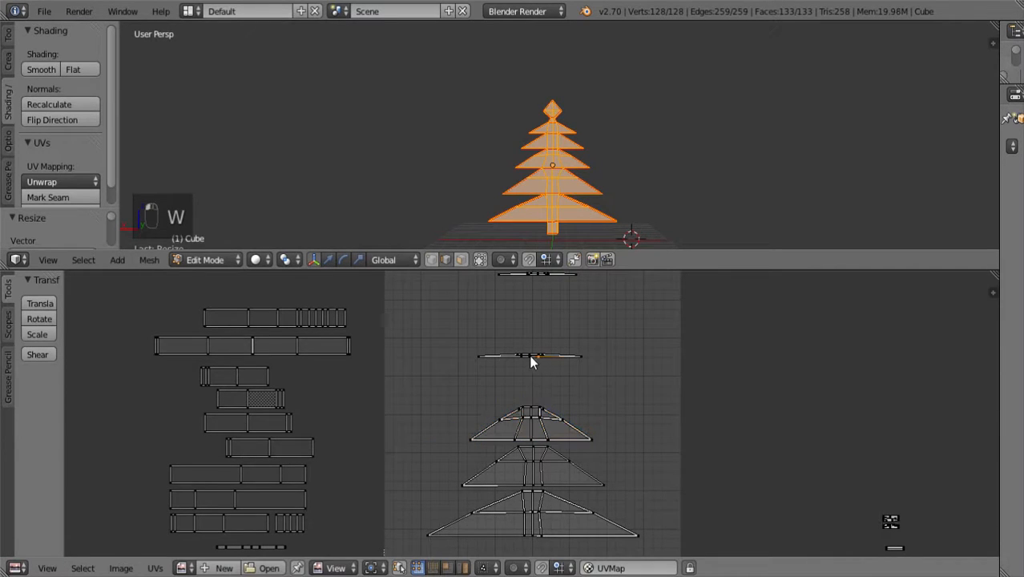
key("b")
left_click_drag(457, 336, 651, 386)
key("w")
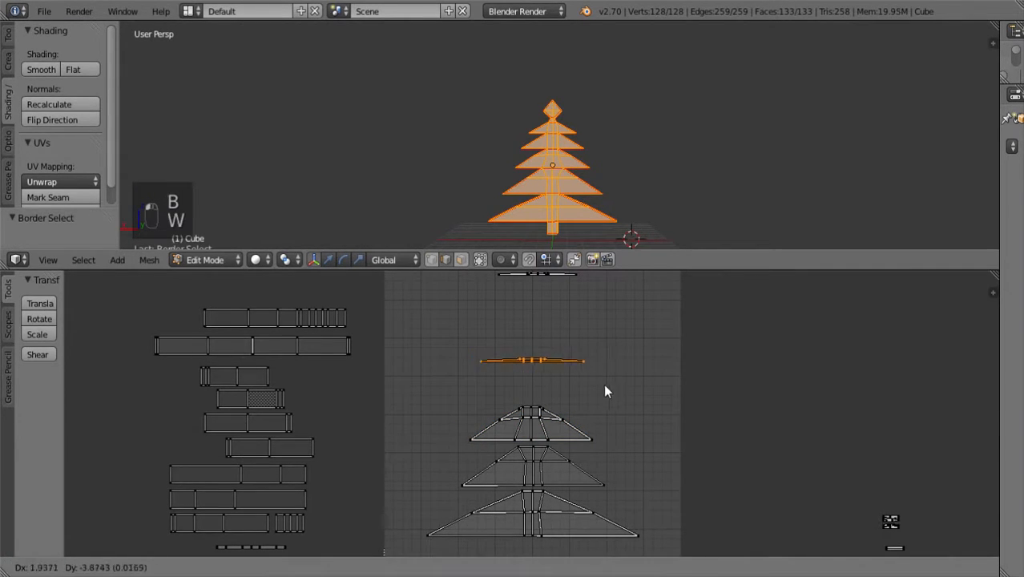
left_click(601, 411)
- Stretch the selected fourth tier island along Y to a height similar to the tiers below
key("r")
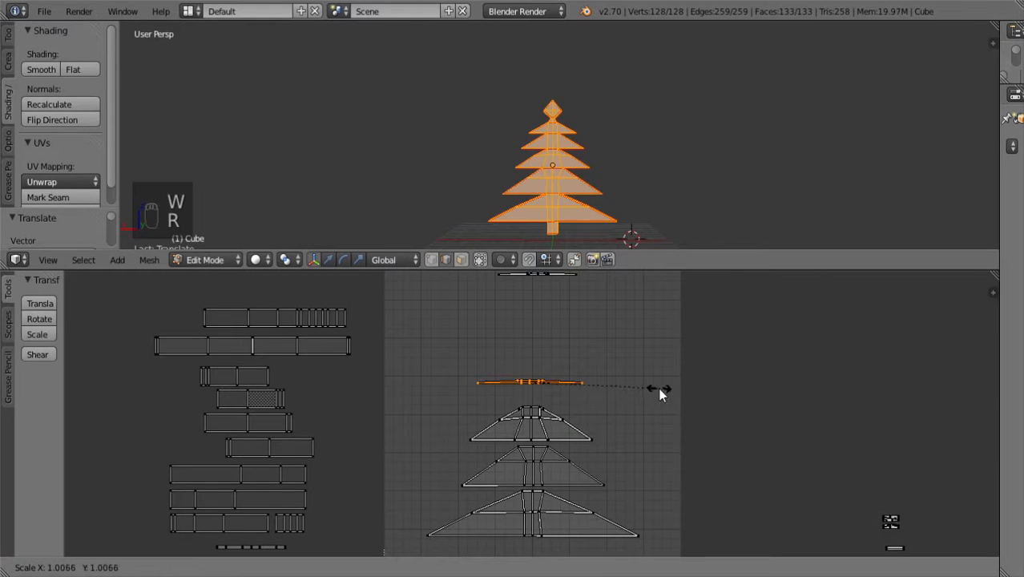
middle_click(657, 387)
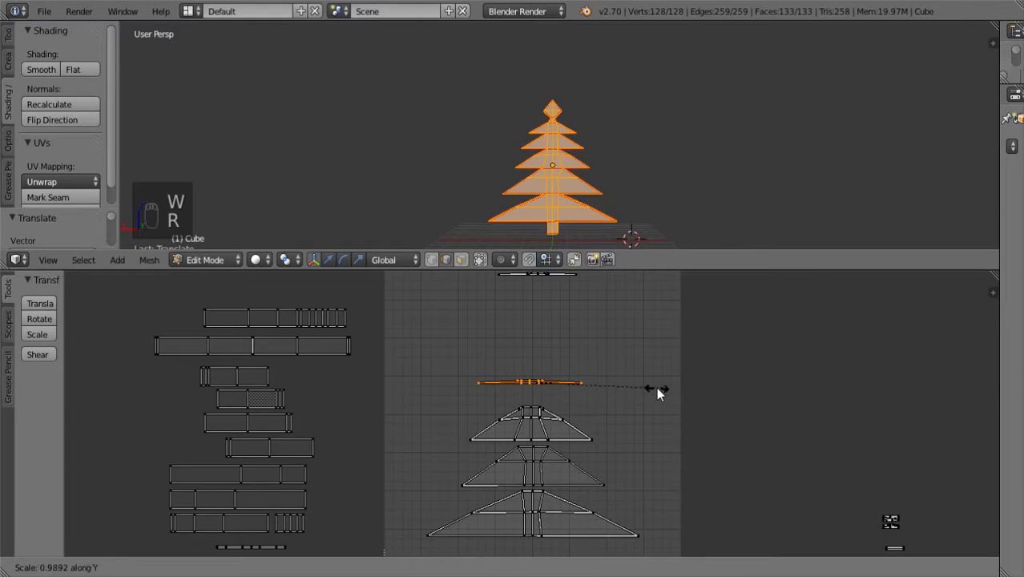
left_click(288, 419)
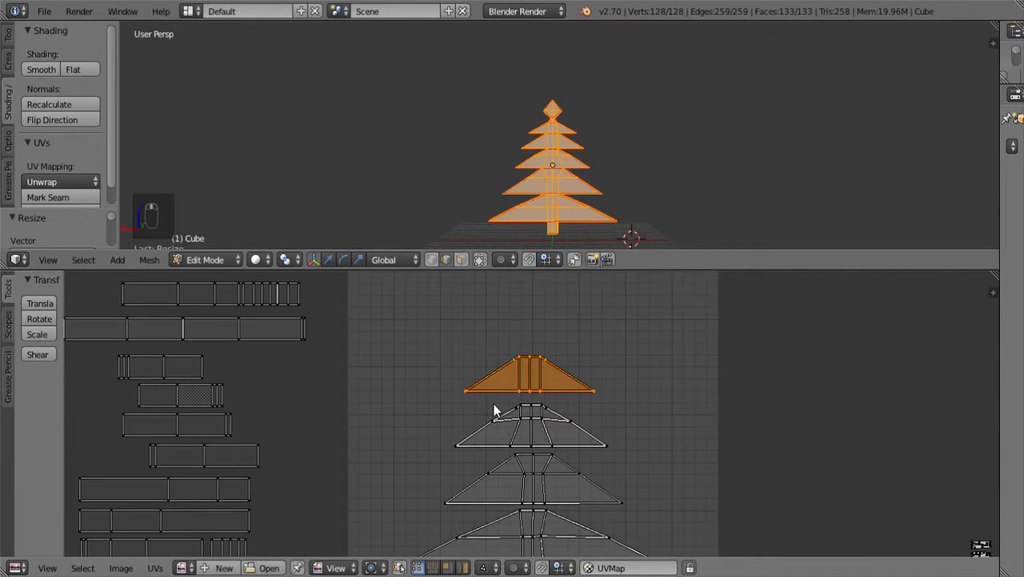
- Select the whole flat island near the UV square's upper edge and move it down, centred above the fourth tier island
scroll(573, 354, "down", 1)
right_click(536, 302)
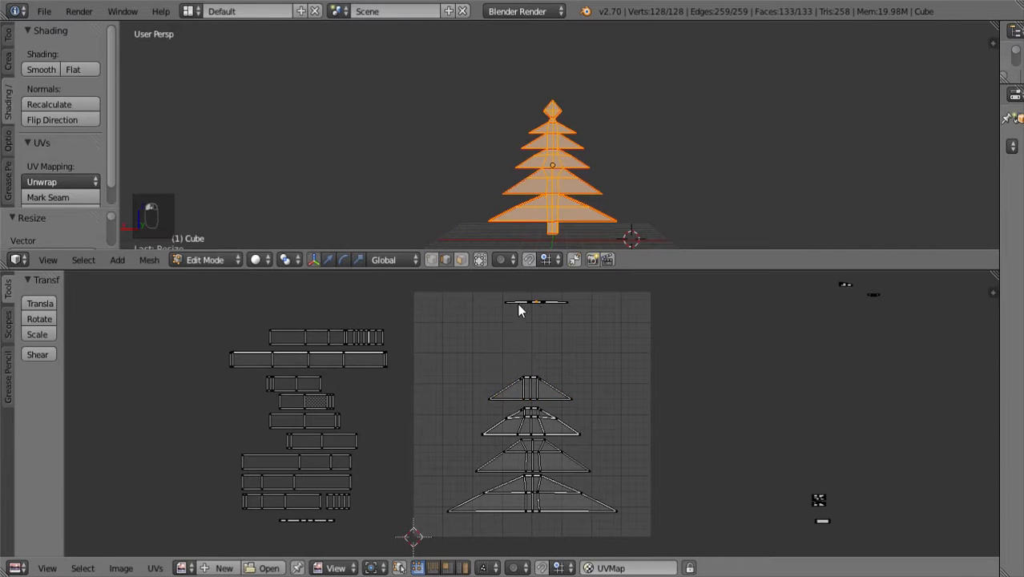
key("b")
left_click_drag(508, 287, 631, 350)
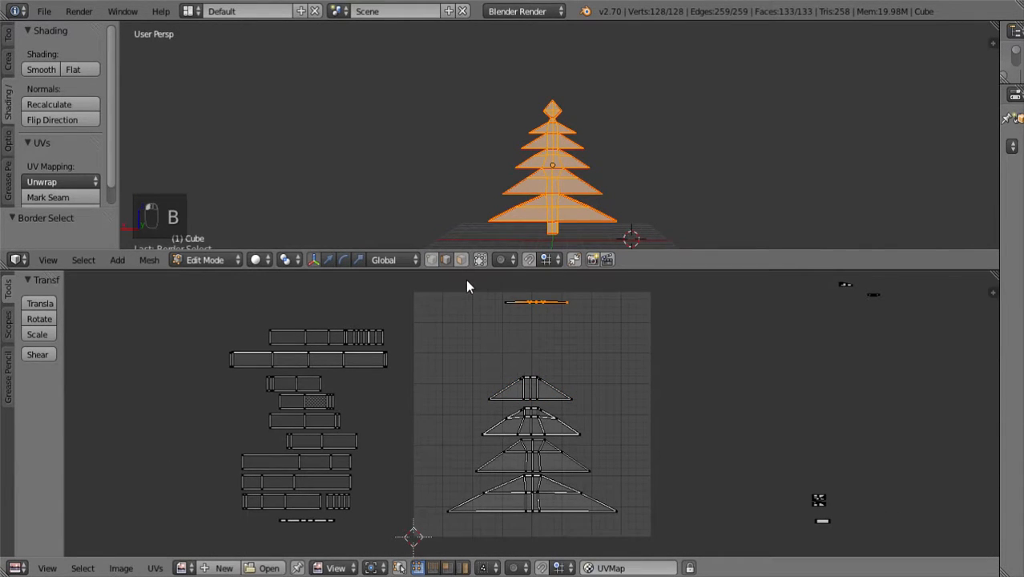
key("b")
left_click_drag(464, 280, 628, 336)
key("w")
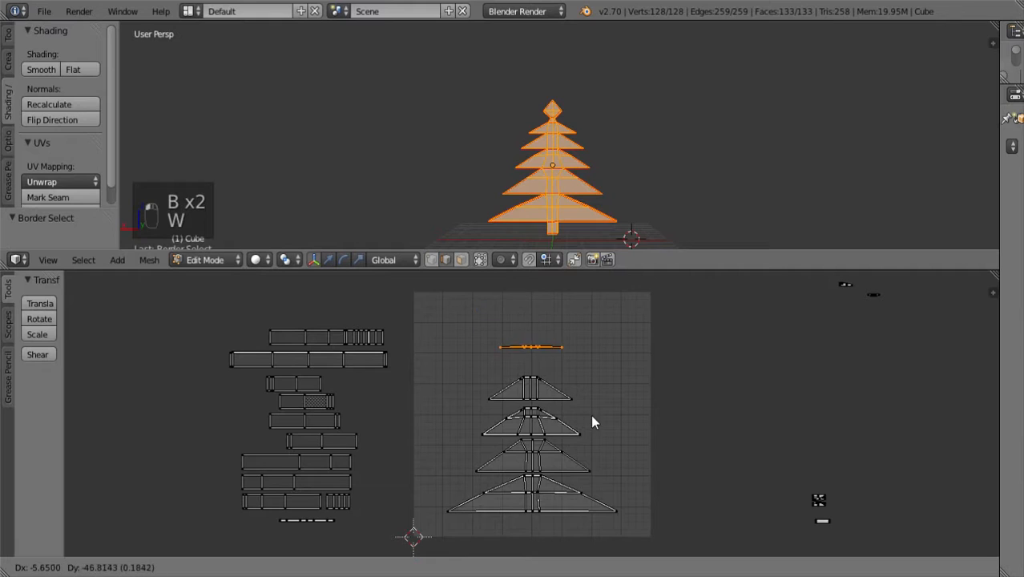
left_click(588, 425)
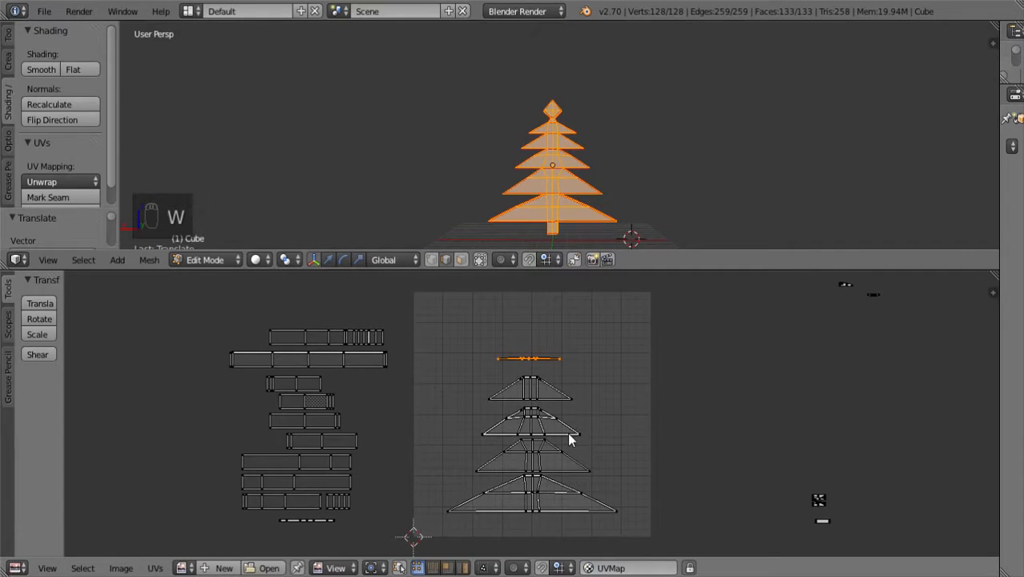
- Stretch the selected fifth tier island along Y into a small tier profile
key("s")
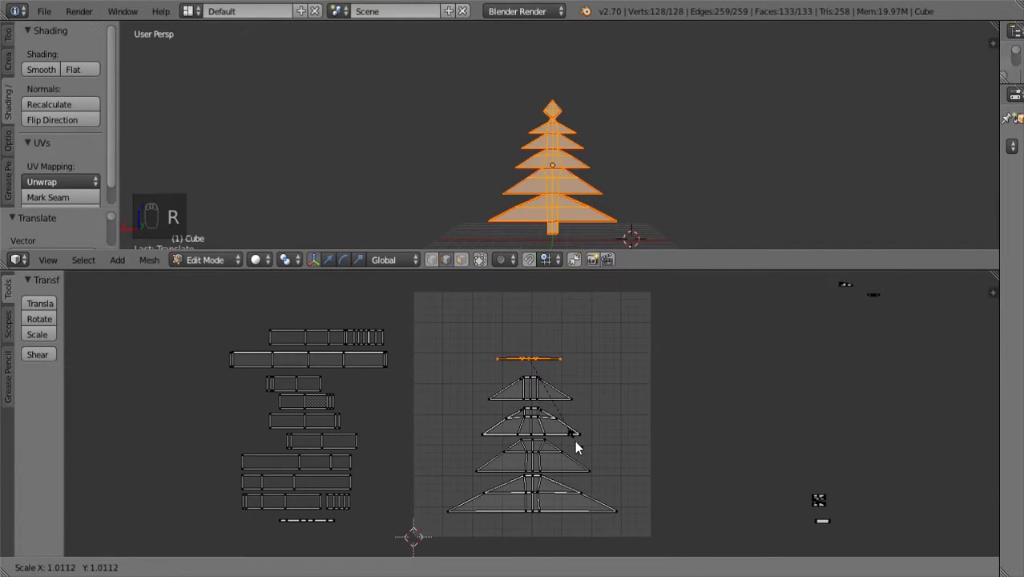
key("y")
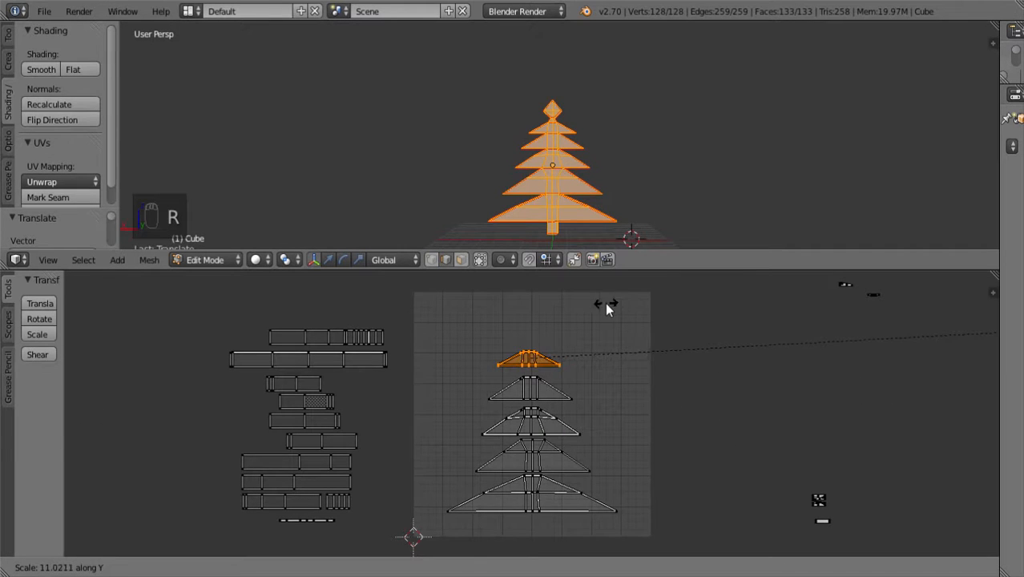
left_click(976, 367)
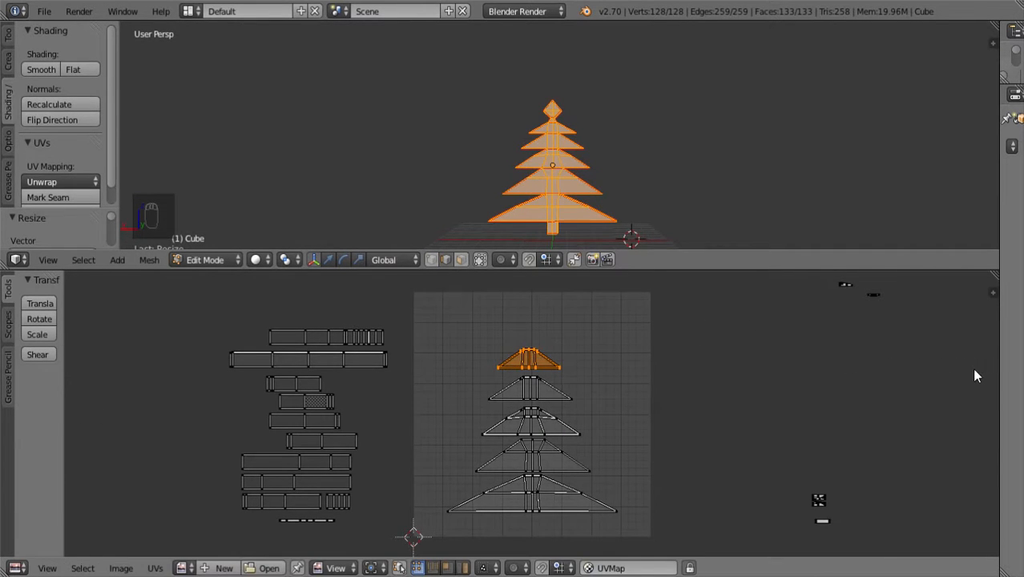
- Select one of the two overlapping profiles in the fifth tier and shift it to align exactly with the other
key("f")
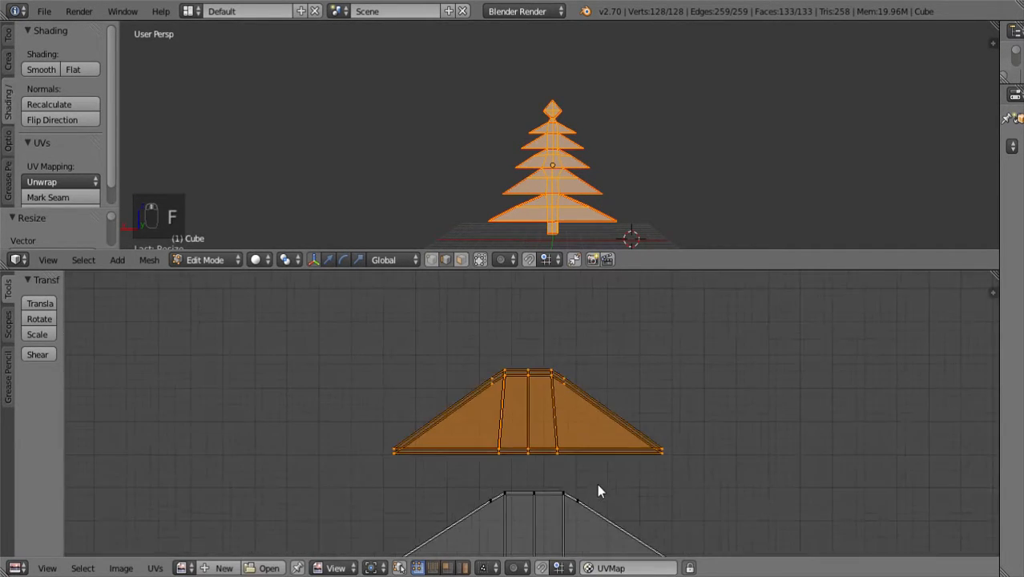
key("l")
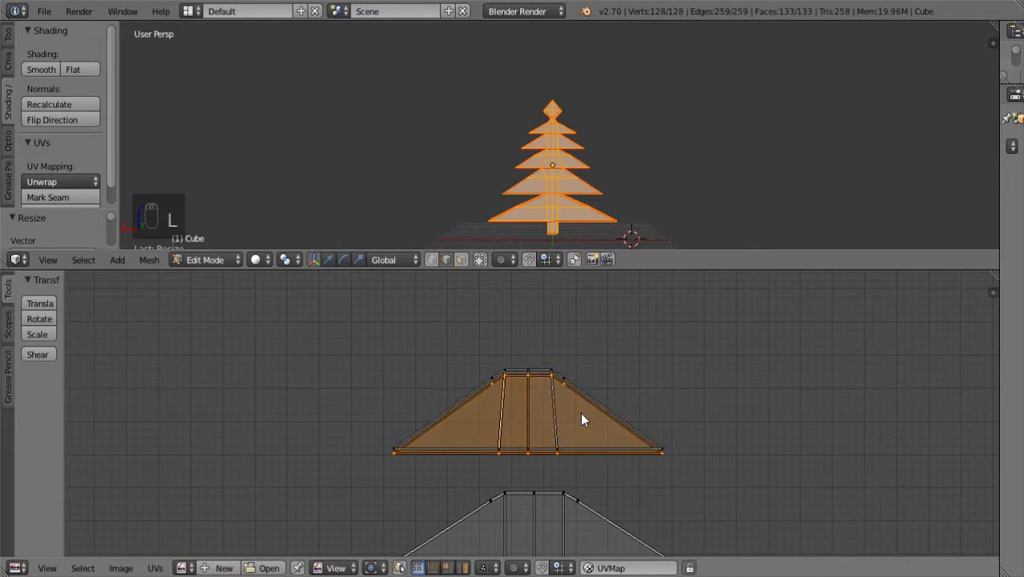
key("w")
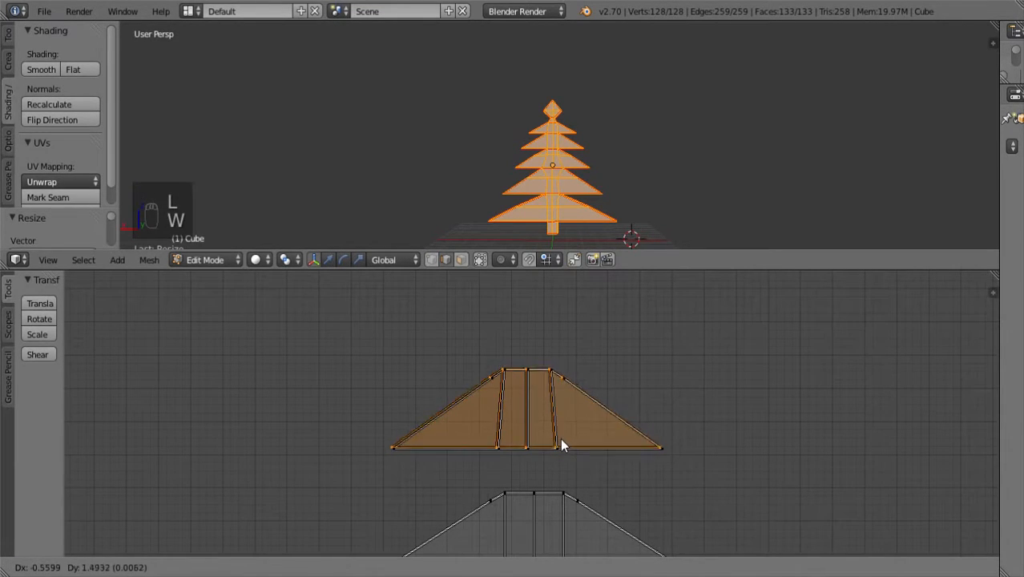
left_click(564, 441)
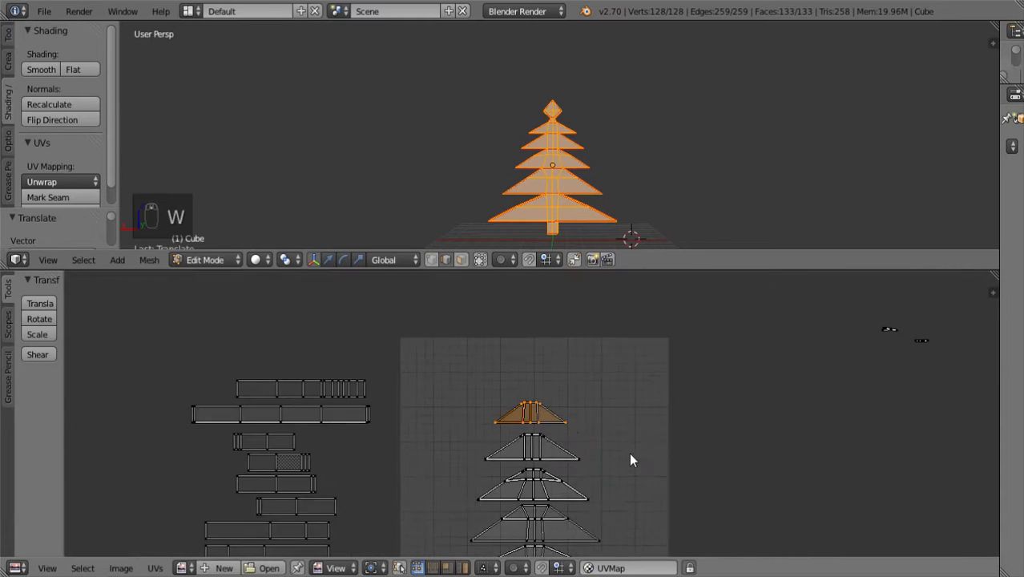
scroll(629, 453, "down", 5)
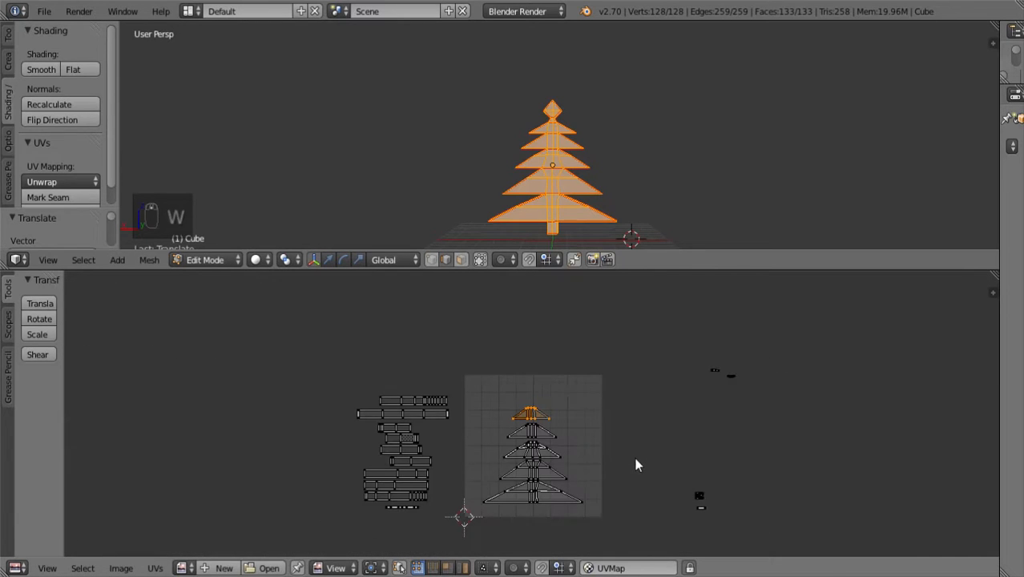
- Enable synced selection and select the topmost stacked island to check which tier of the mesh it covers
left_click(398, 568)
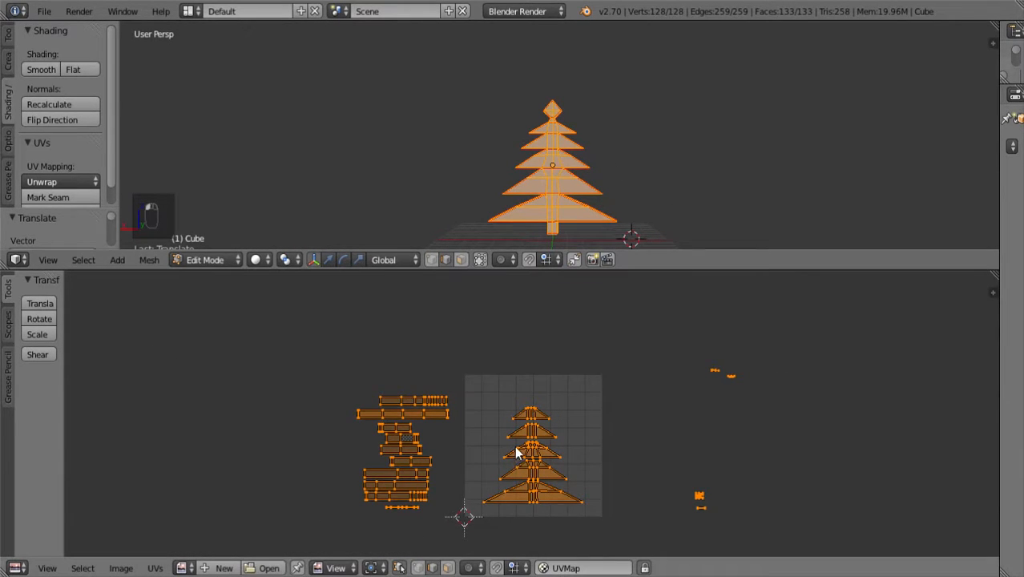
key("a")
key("b")
left_click_drag(515, 406, 563, 420)
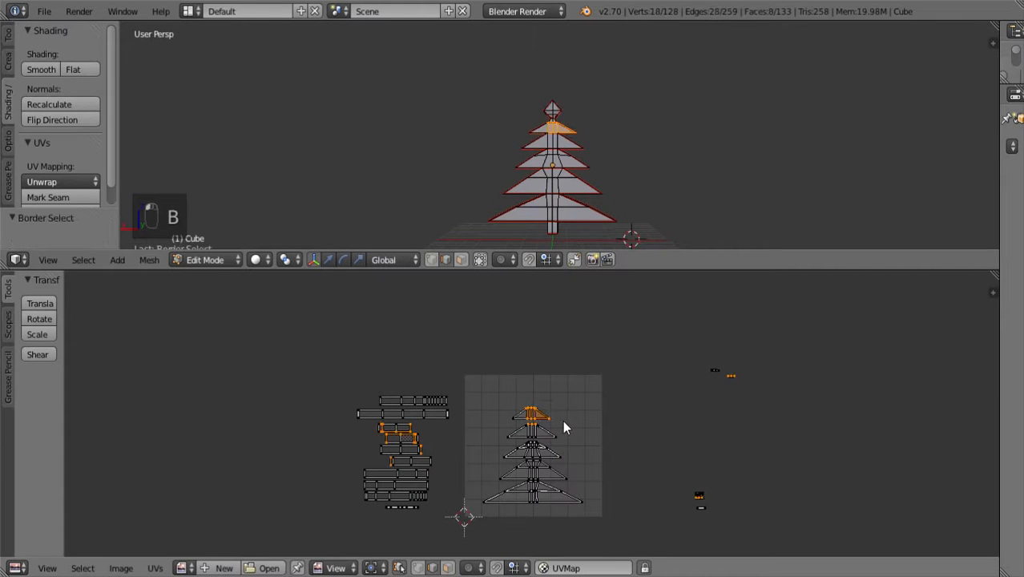
- Select parts of the next stacked tiers and the small islands outside the UV square to check which mesh parts they belong to
key("b")
right_click(567, 443)
key("b")
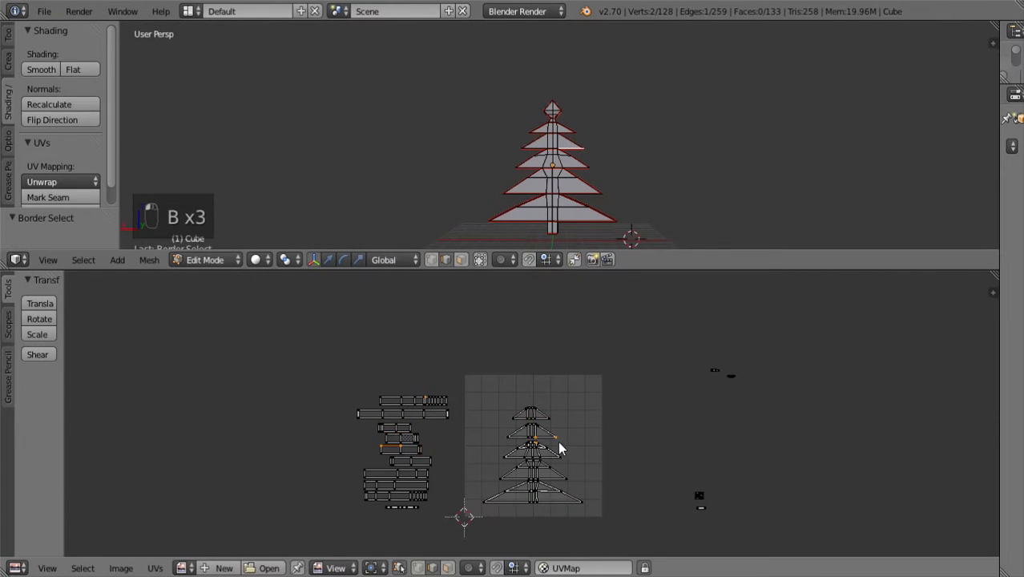
key("b")
right_click(533, 436)
key("b")
key("b")
right_click(681, 430)
key("b")
left_click_drag(504, 420, 550, 453)
right_click(580, 442)
key("b")
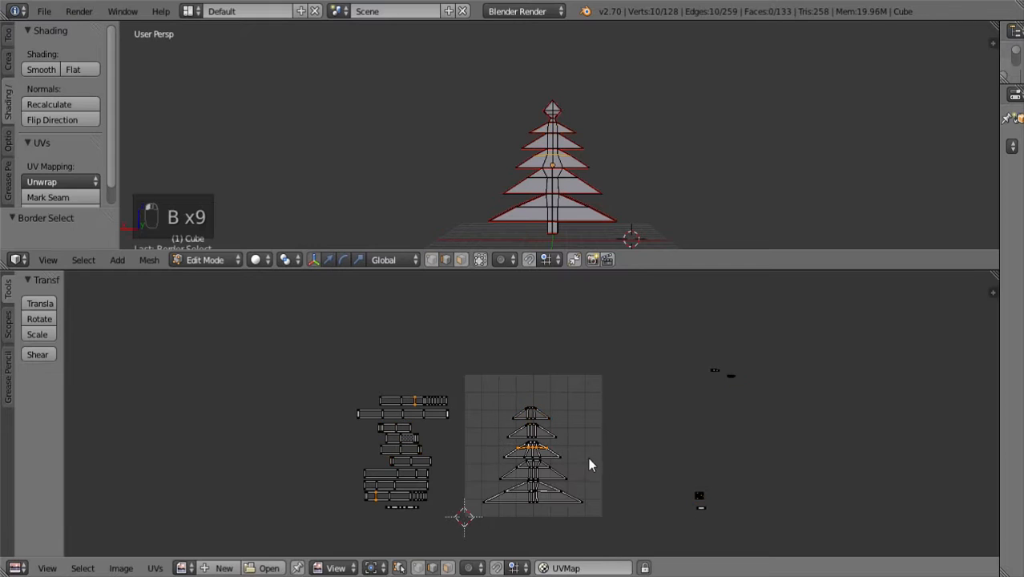
key("b")
left_click_drag(661, 472, 715, 509)
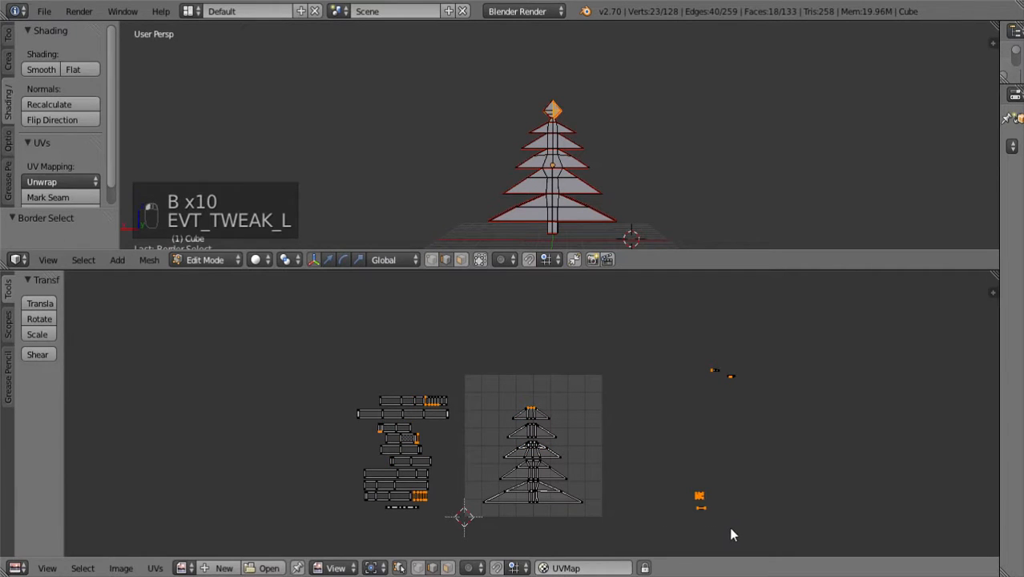
- Select the small islands outside the UV square, then part of one, to check which mesh parts they cover
key("b")
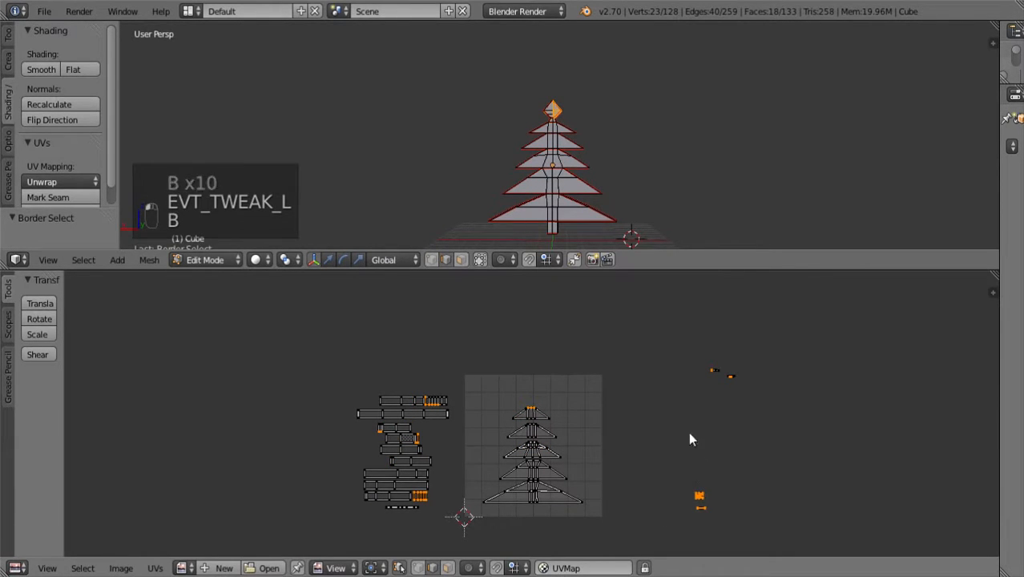
key("b")
left_click_drag(673, 353, 779, 553)
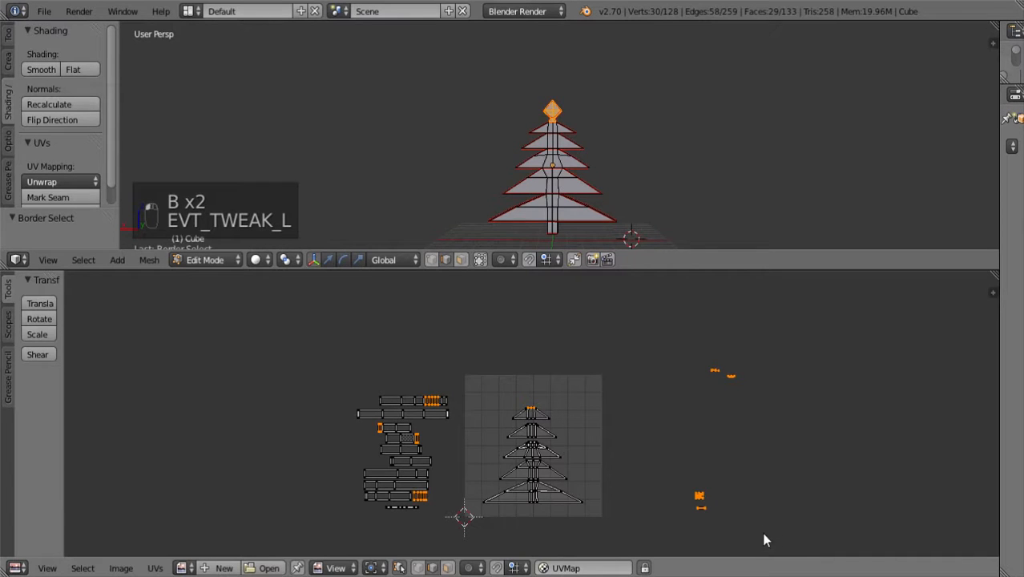
left_click(730, 376)
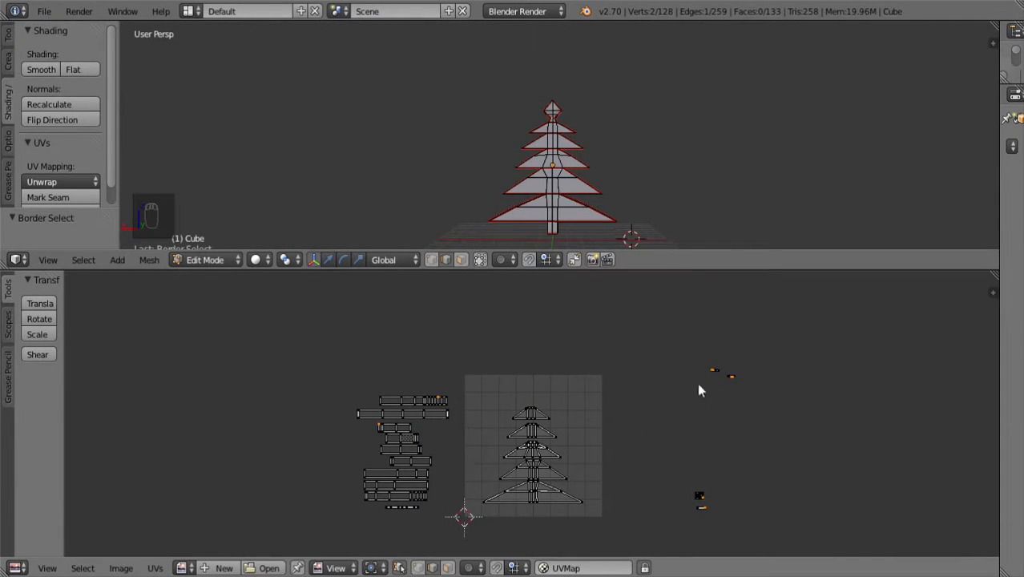
scroll(718, 465, "up", 1)
middle_click_drag(711, 228, 688, 225)
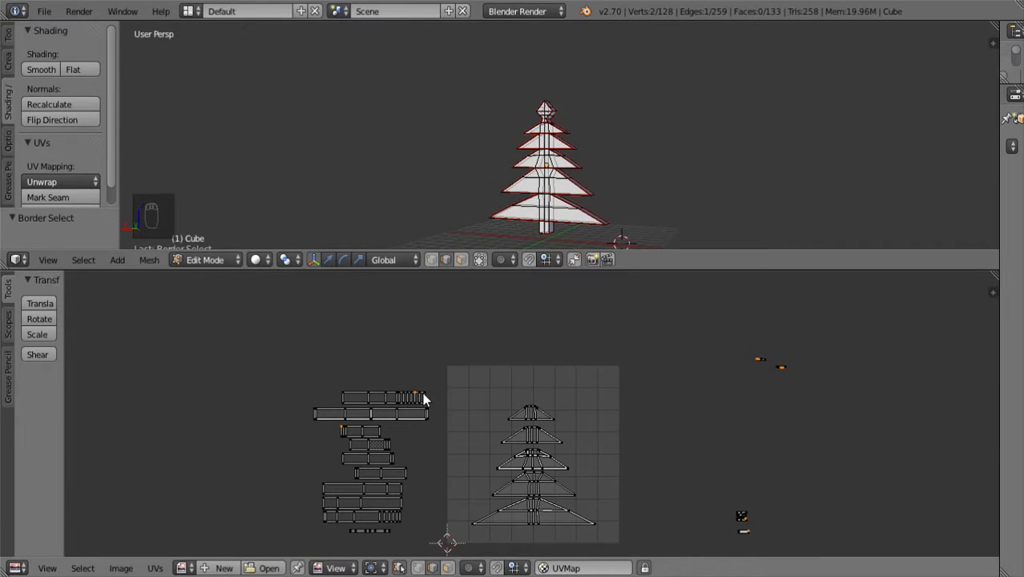
middle_click_drag(628, 160, 609, 218)
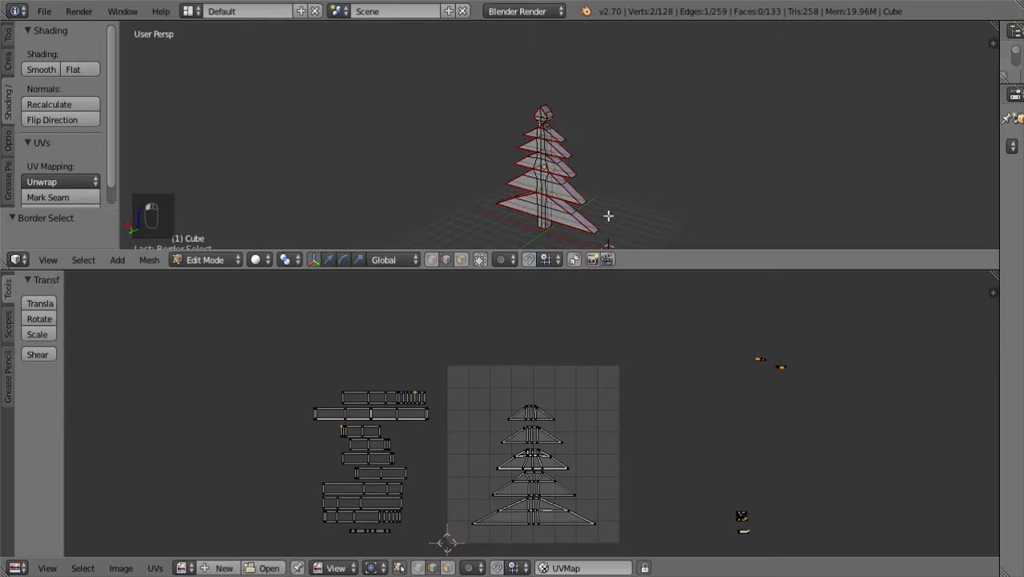
- Switch to face selection and select the eight side faces around the rim of the treetop ornament
left_click(462, 259)
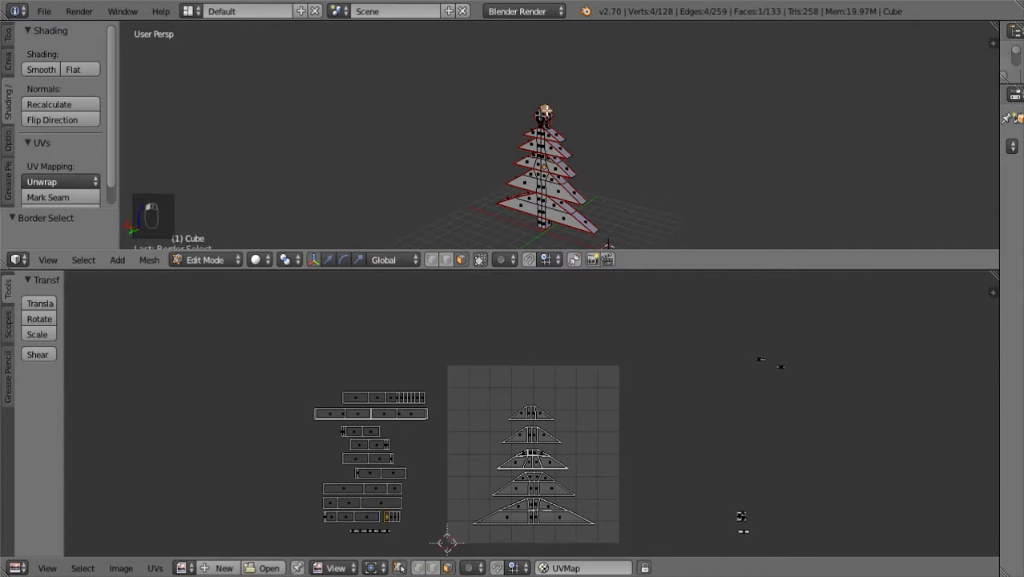
scroll(580, 131, "up", 4)
left_click(541, 101, "shift")
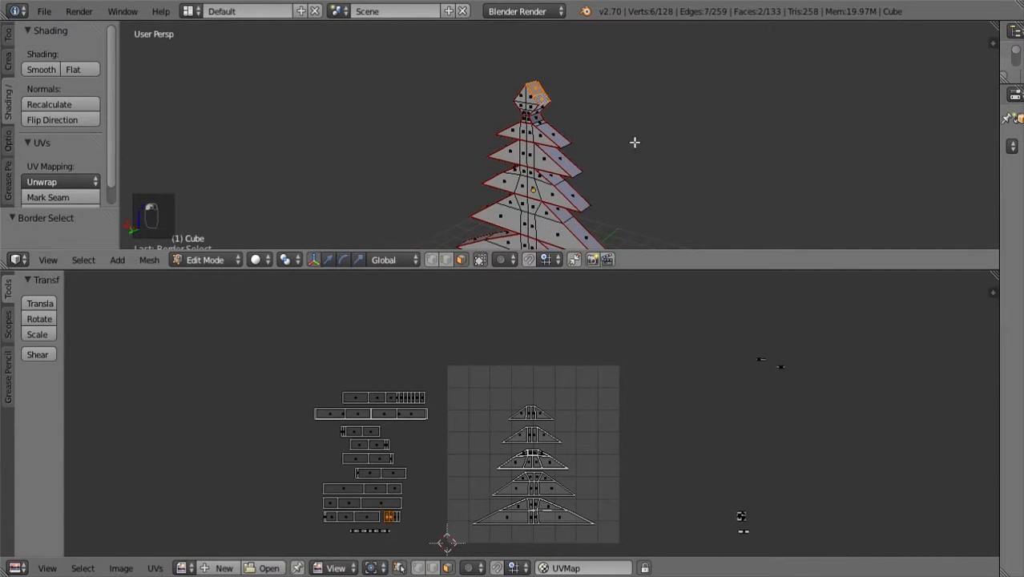
middle_click_drag(633, 141, 615, 93)
left_click(539, 99, "shift")
left_click(542, 106, "shift")
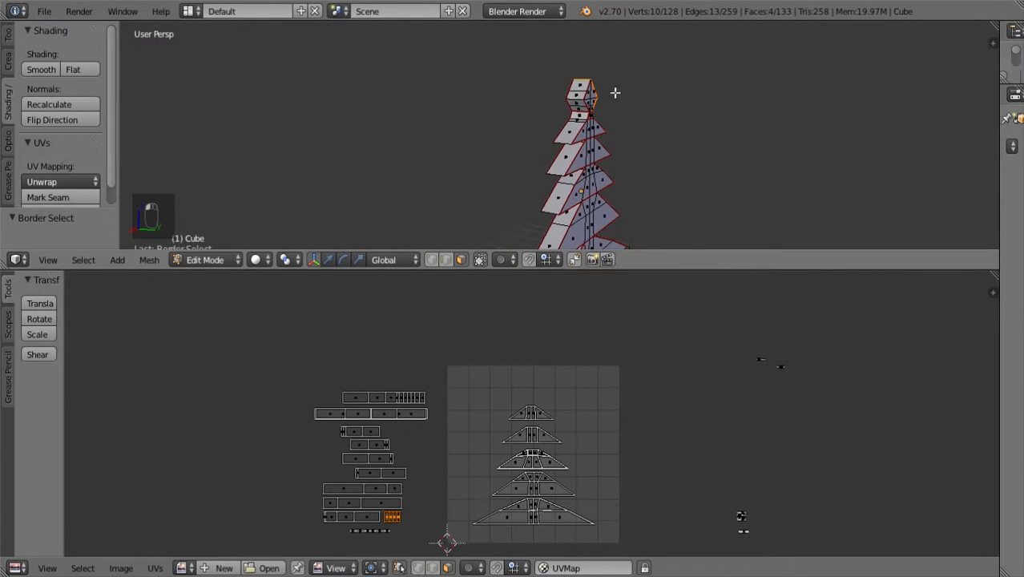
left_click(573, 94, "shift")
right_click(576, 104, "shift")
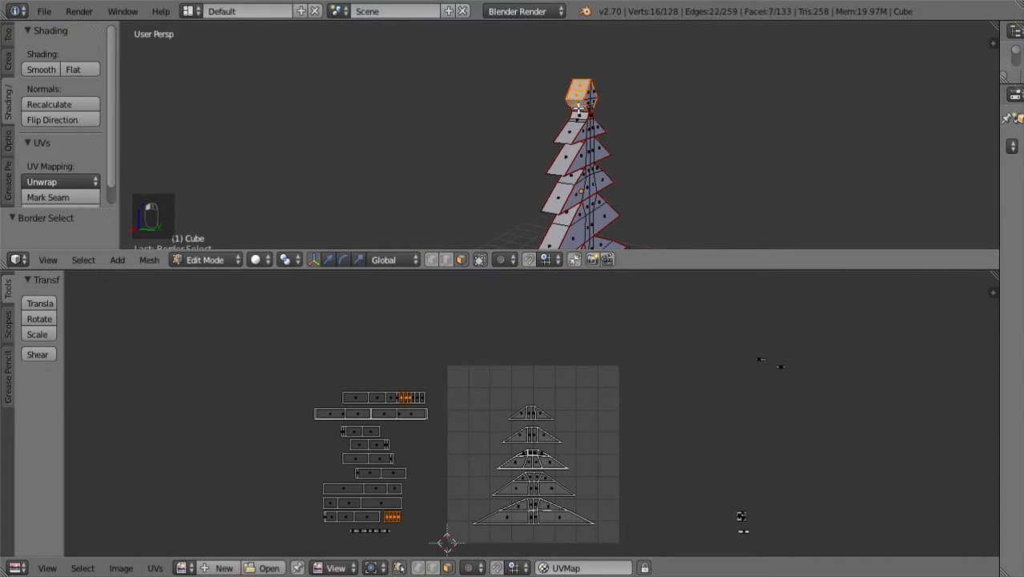
right_click(579, 109, "shift")
middle_click_drag(706, 182, 708, 150)
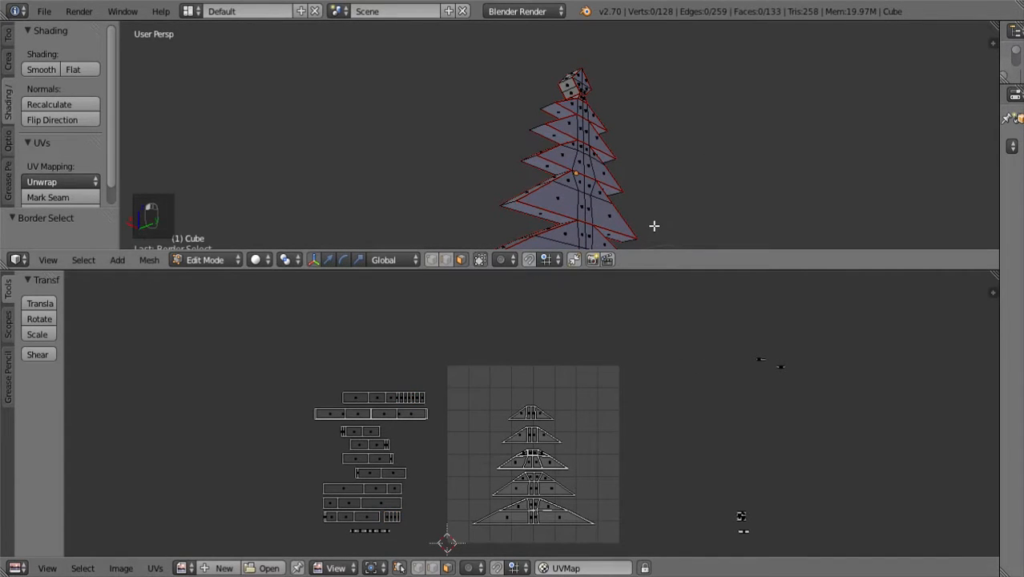
key("z")
key("ctrl+z")
- Enlarge the UV editor and move the ornament's selected side strips out of the stack, across the UV square towards the small outer islands
left_click_drag(678, 269, 507, 120)
key("g")
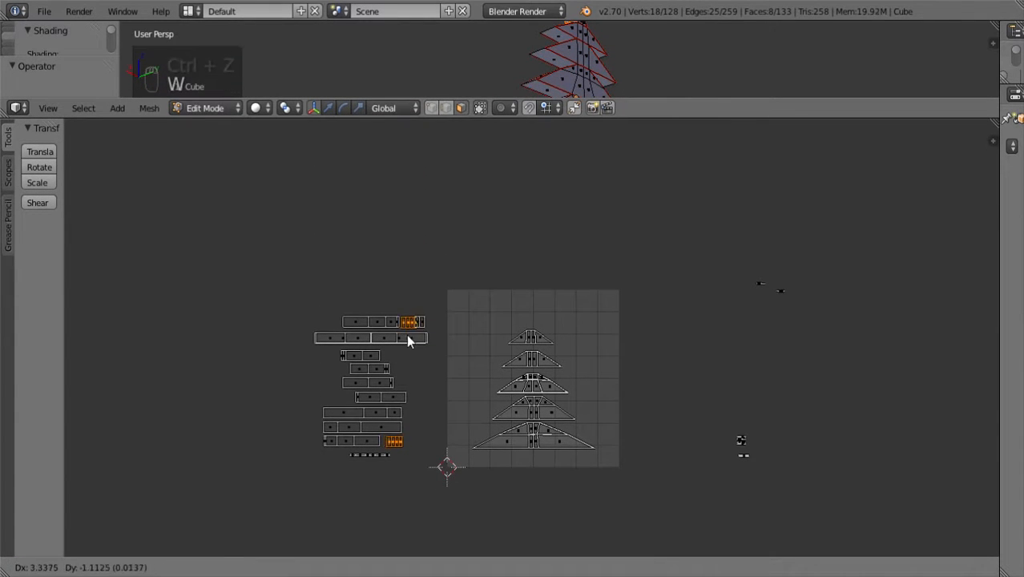
left_click(684, 309)
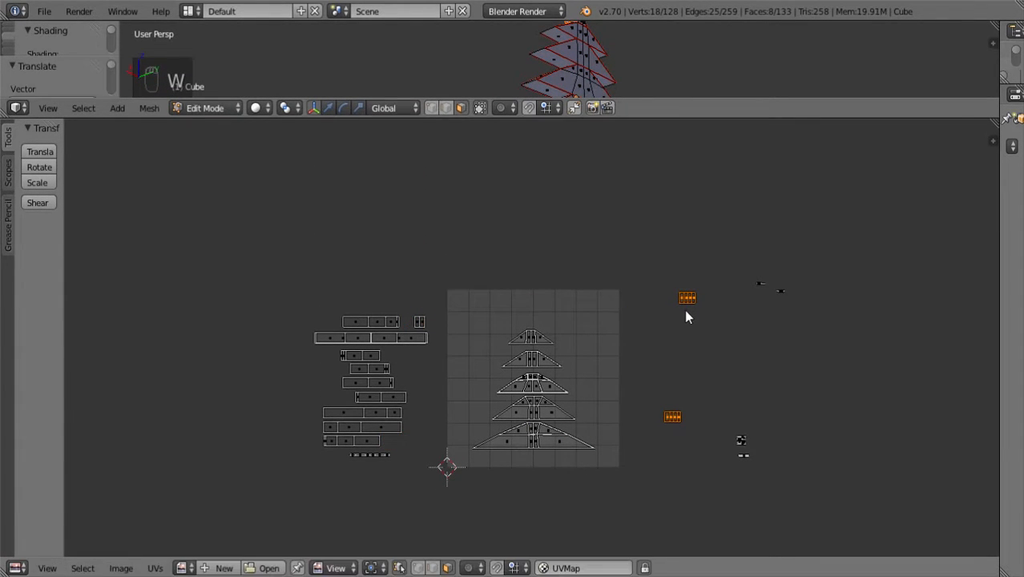
- Enlarge the 3D view, select the six faces on one side of the treetop diamond and move their UV islands clear of the other islands
left_click_drag(700, 118, 694, 294)
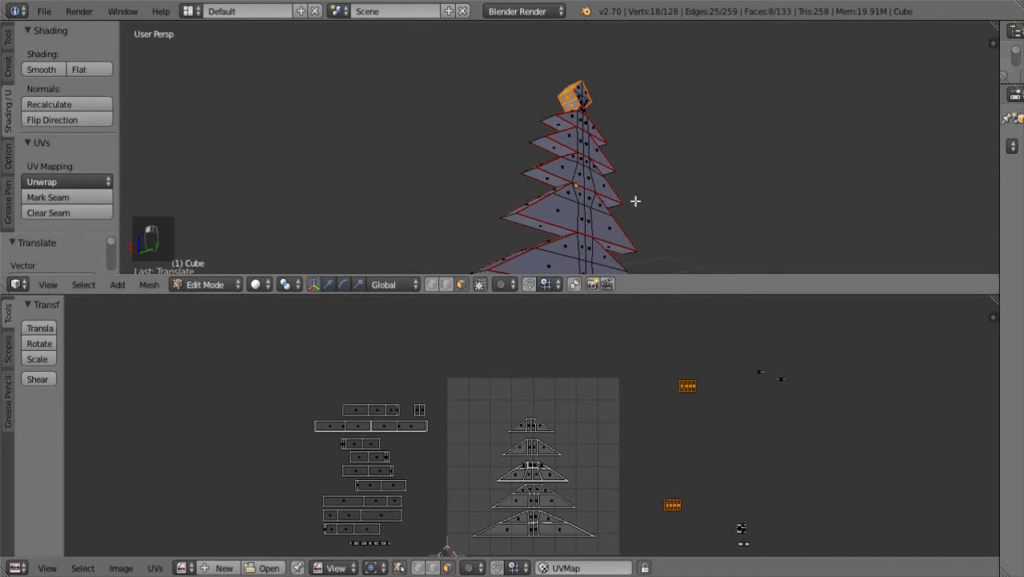
middle_click_drag(715, 148, 637, 169)
right_click(550, 97)
right_click(561, 98, "shift")
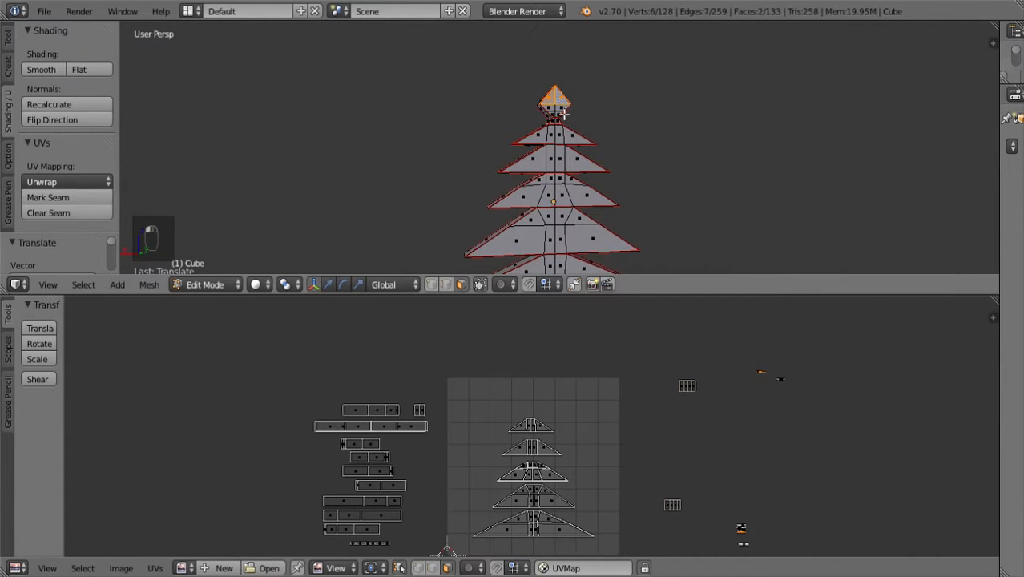
key("f")
right_click(544, 207, "shift")
right_click(585, 210, "shift")
right_click(574, 240, "shift")
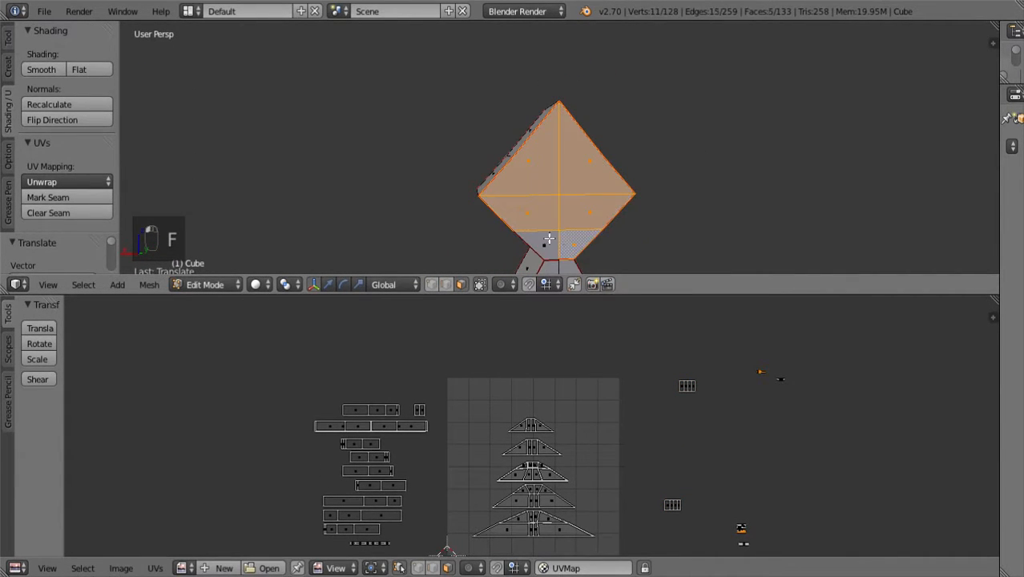
right_click(545, 239, "shift")
middle_click_drag(670, 213, 107, 198)
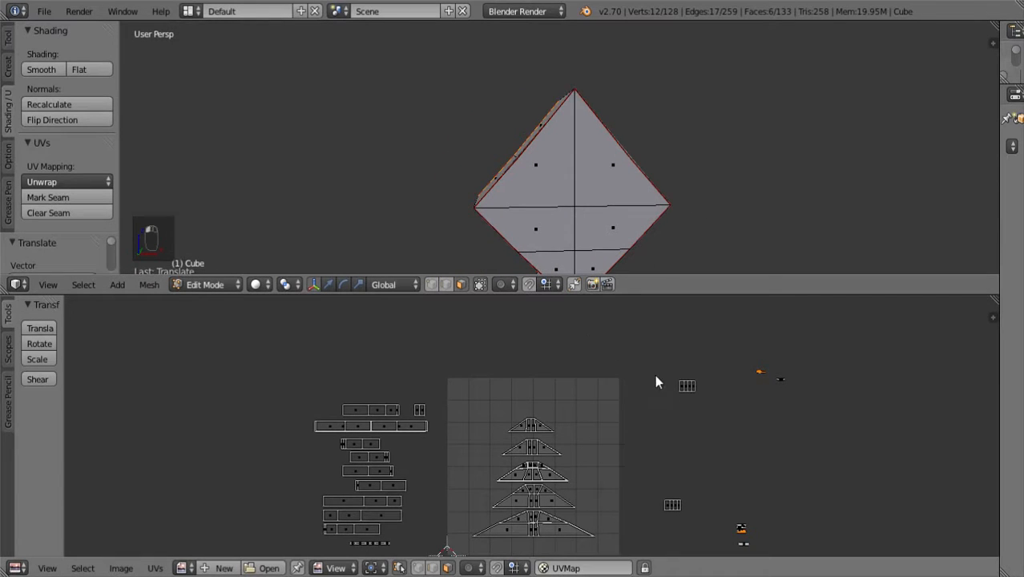
scroll(803, 545, "down", 2)
key("w")
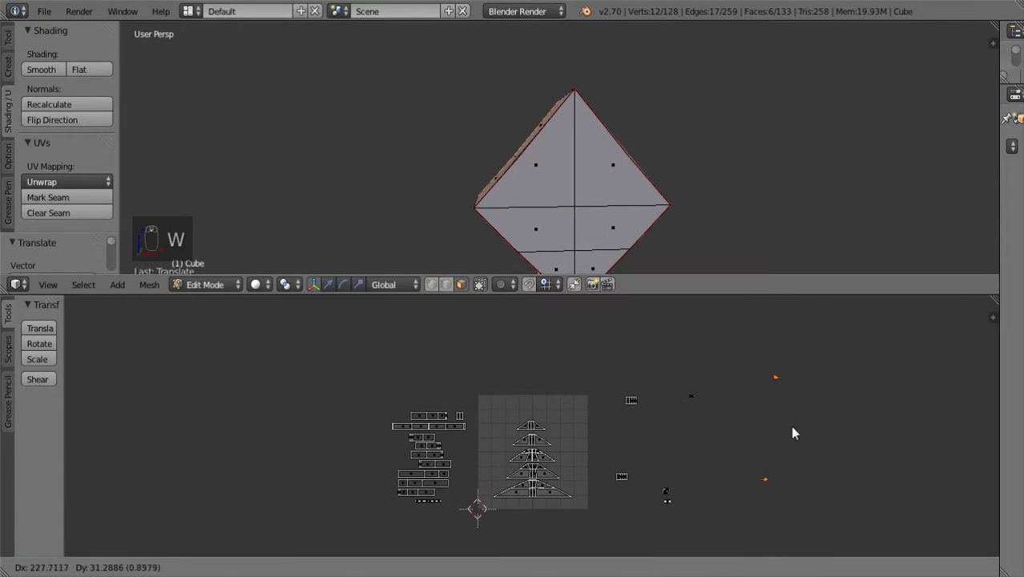
left_click(756, 431)
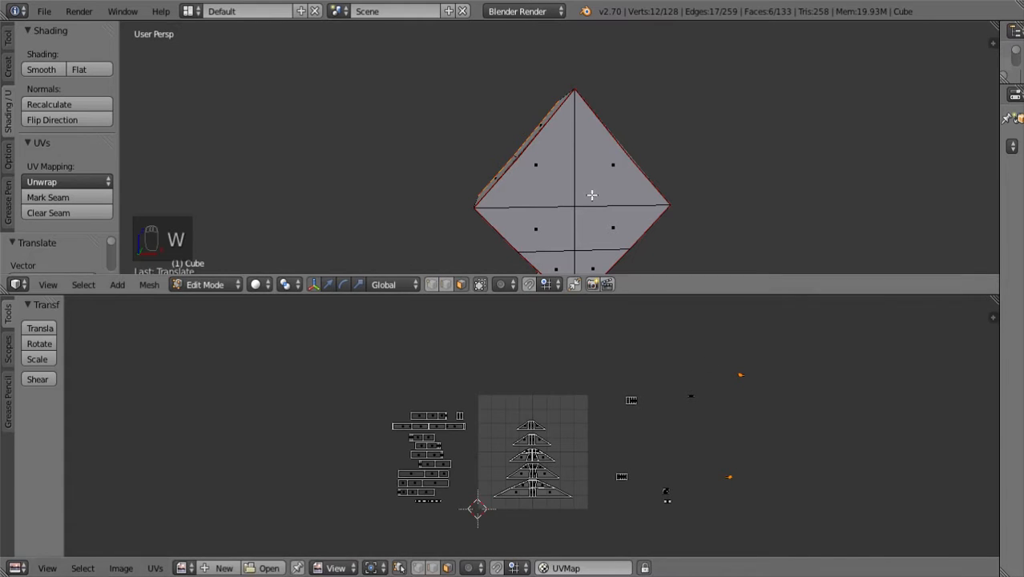
- Select the six faces on the opposite side of the treetop diamond and move their UV islands next to the first side's islands
left_click(554, 184)
left_click(593, 178, "shift")
left_click(613, 222, "shift")
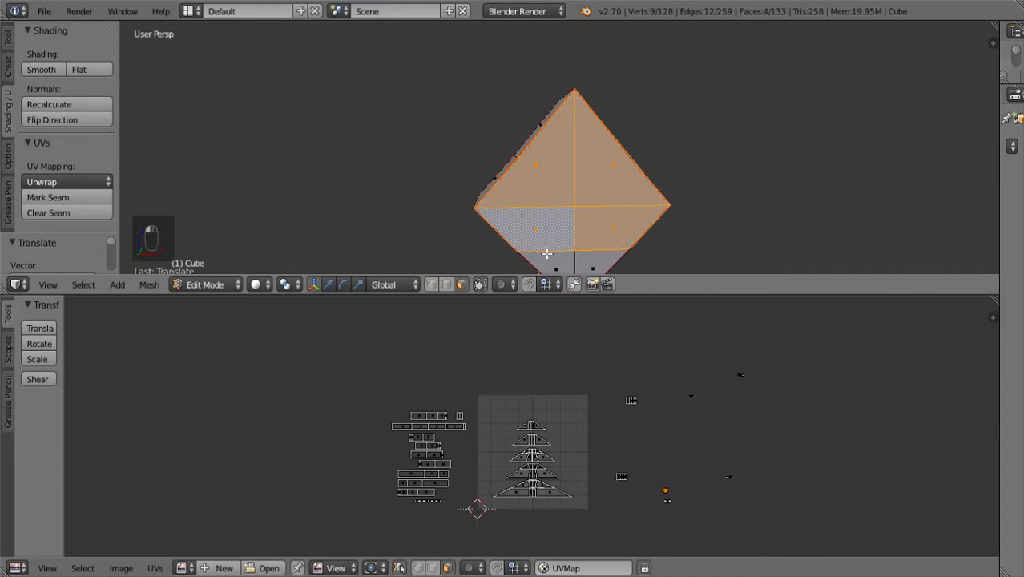
left_click(550, 255, "shift")
left_click(588, 268, "shift")
key("w")
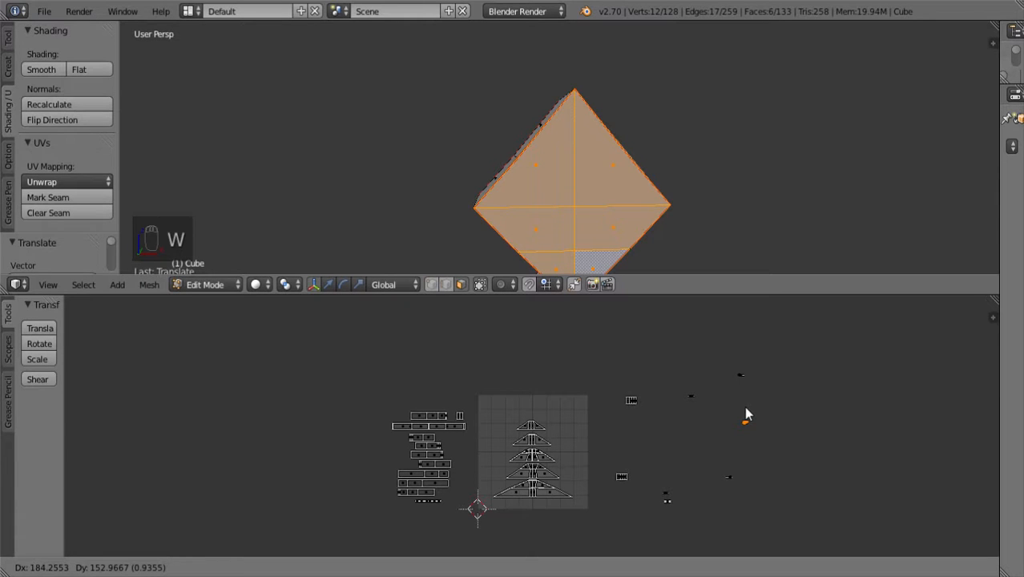
left_click(744, 406)
- Box-select the upper three-face diamond UV island and move it onto the second side's diamond islands
key("f")
scroll(734, 445, "down", 11)
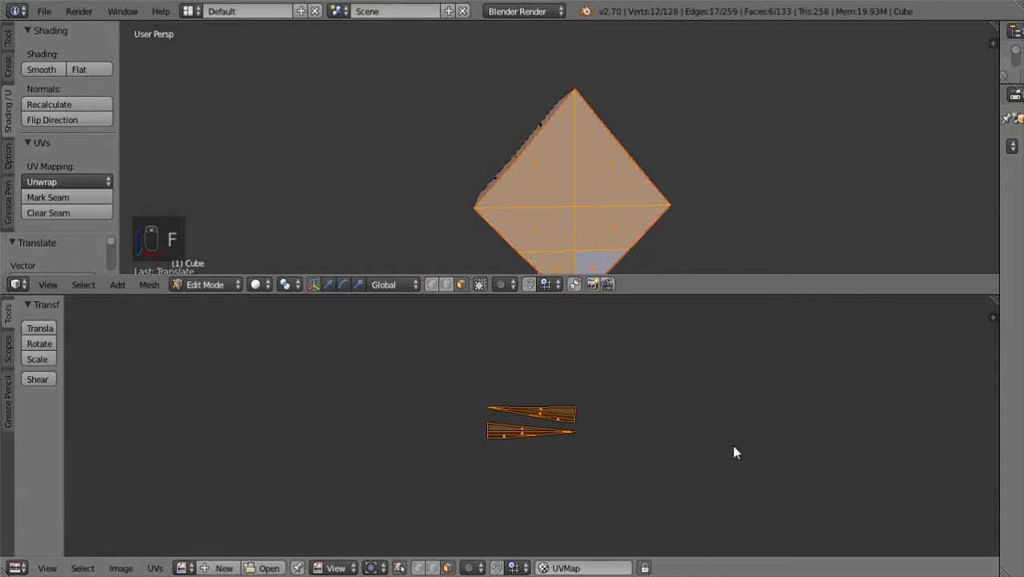
scroll(720, 465, "down", 3)
left_click(522, 346)
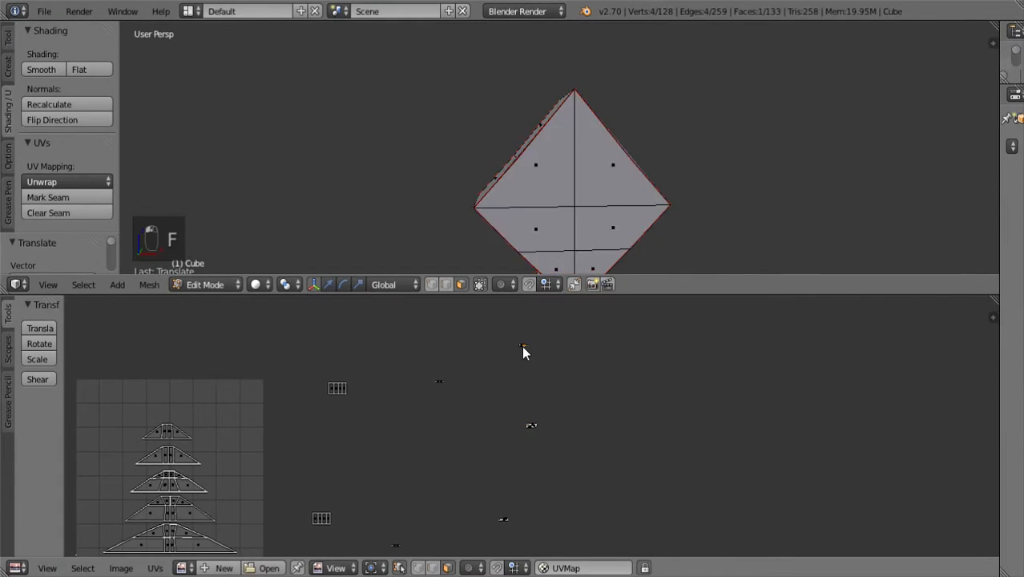
key("b")
left_click_drag(505, 333, 530, 353)
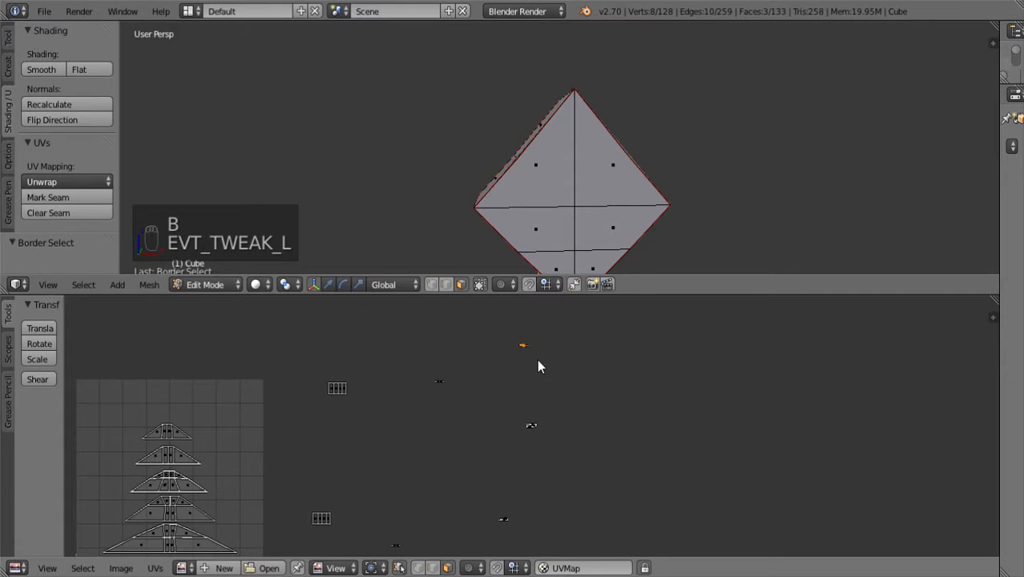
key("g")
key("w")
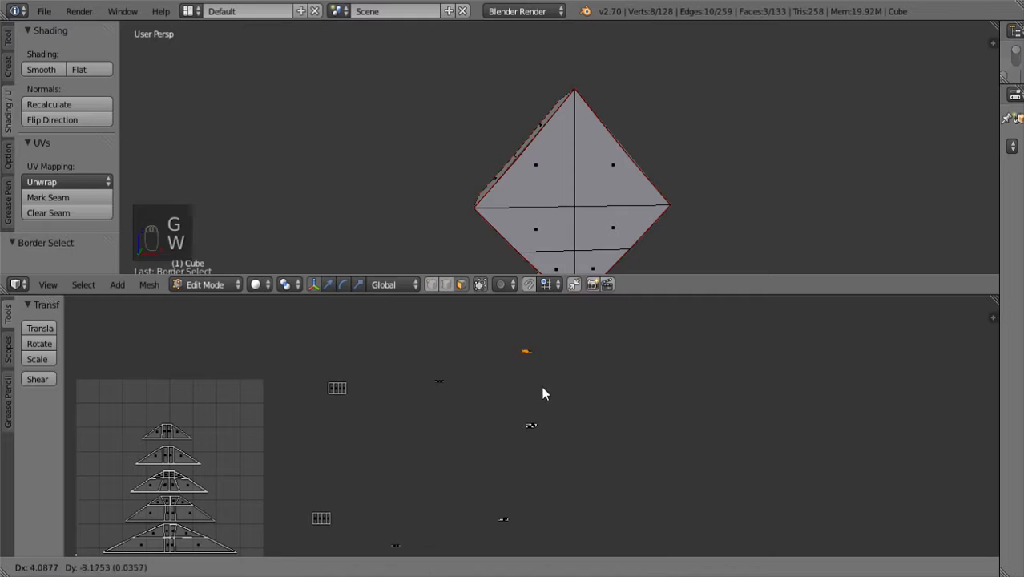
left_click(546, 456)
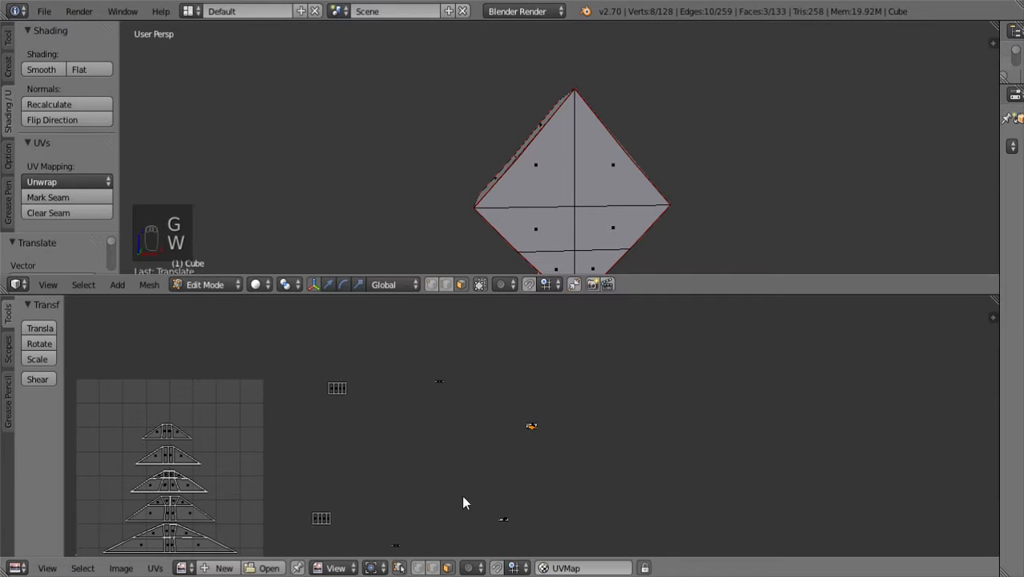
- Box-select the lower three-face diamond UV island and move it into the same diamond island cluster
key("b")
left_click_drag(472, 504, 553, 547)
key("g")
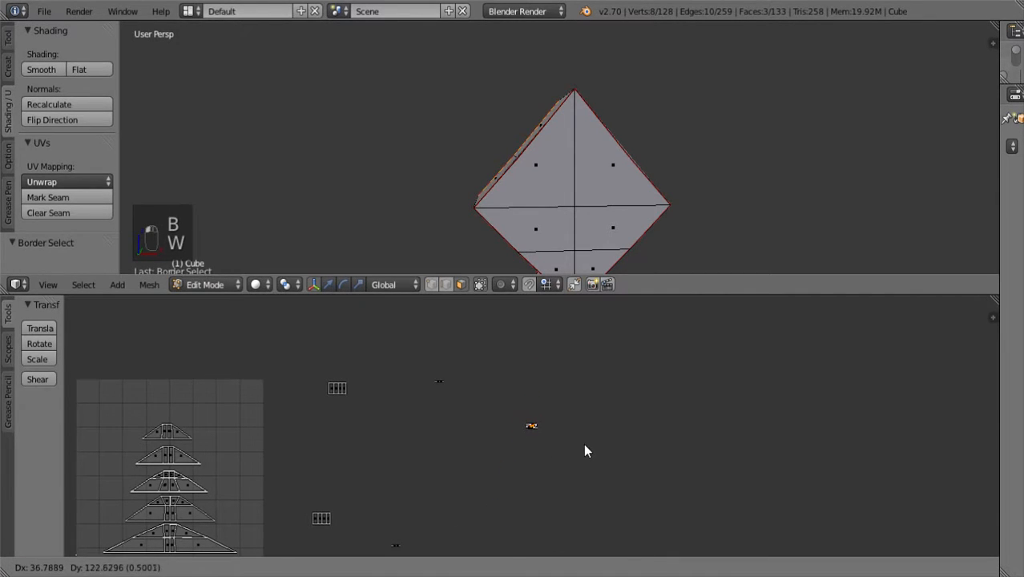
left_click(585, 451)
- Turn off UV sync selection and select the treetop diamond and its rim faces on the mesh, together with adjoining faces of the top tier
key("b")
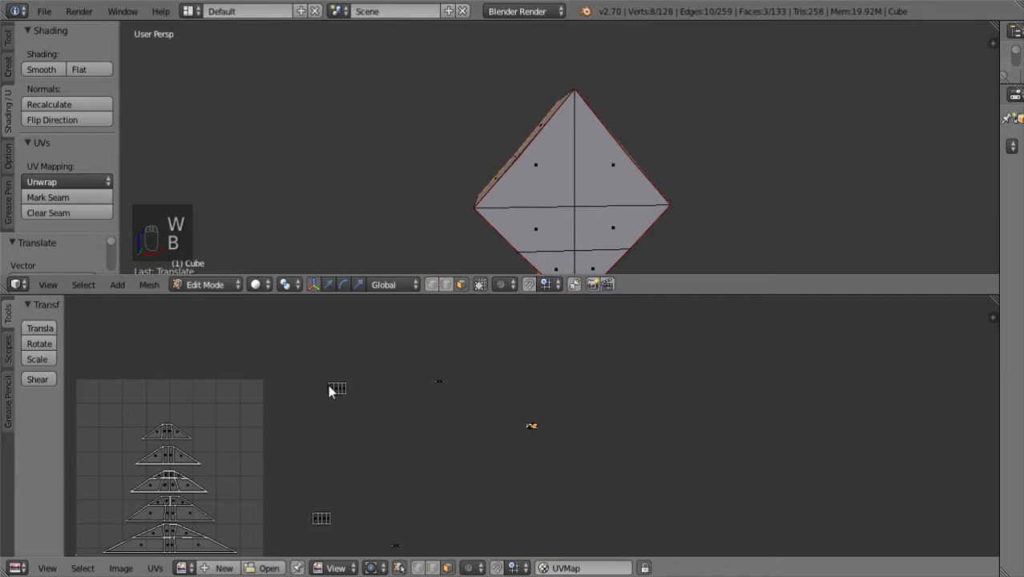
key("l")
left_click(399, 568)
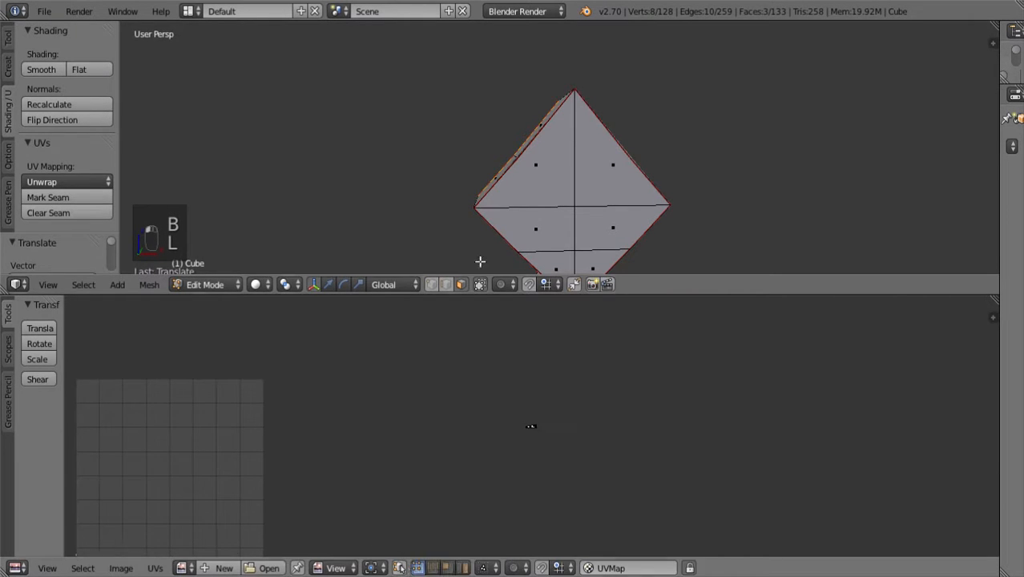
scroll(473, 240, "down", 4)
key("l")
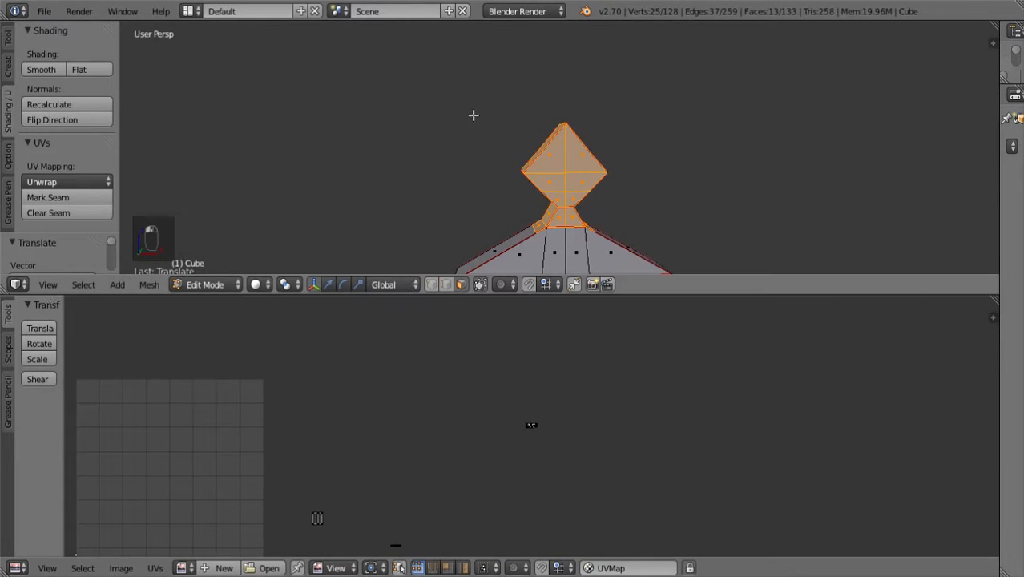
key("l")
middle_click_drag(695, 194, 970, 204)
left_click_drag(446, 92, 705, 227)
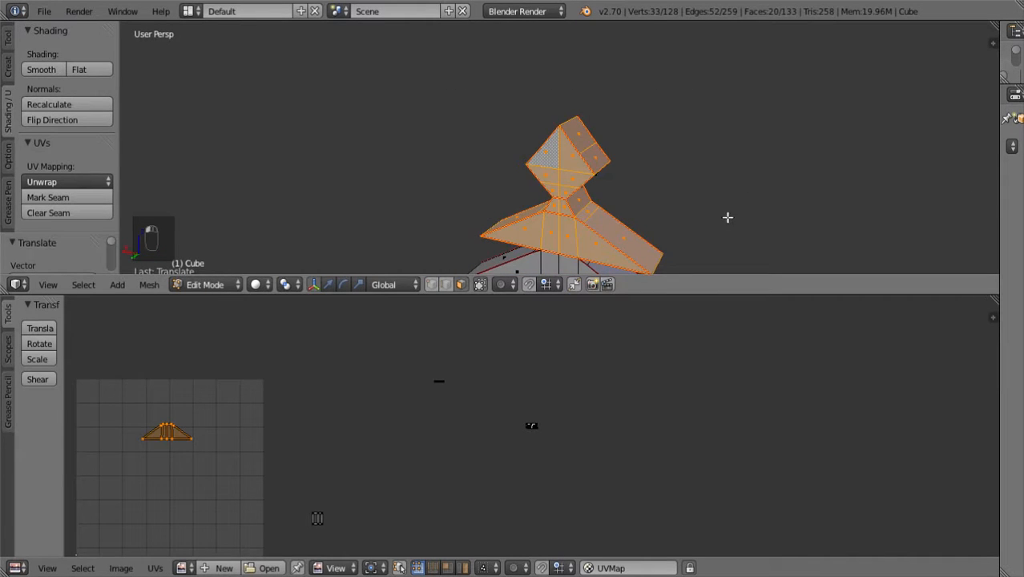
middle_click_drag(719, 226, 695, 272)
scroll(654, 232, "down", 4)
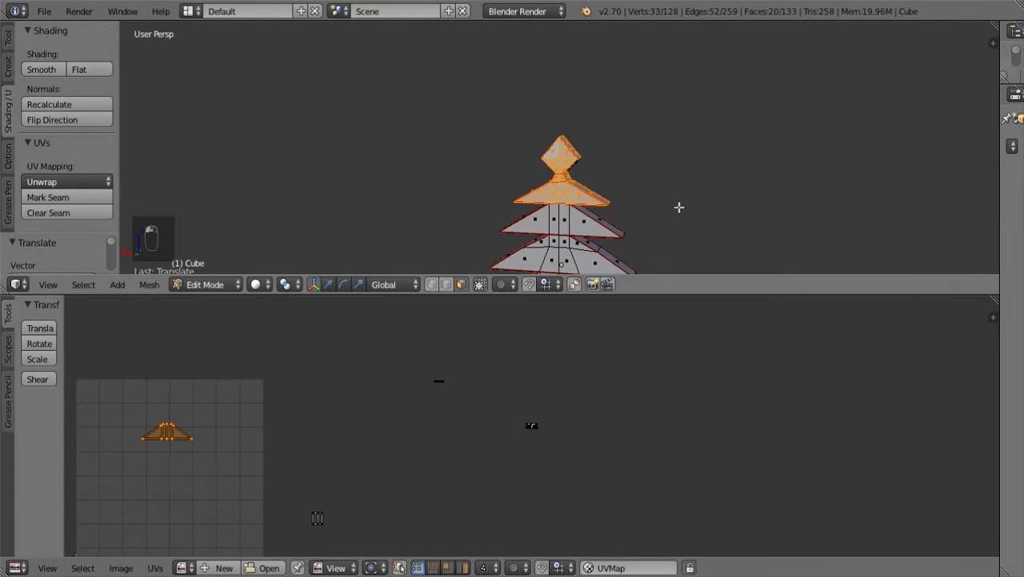
middle_click_drag(679, 208, 507, 117)
left_click_drag(523, 131, 601, 172, "shift")
middle_click_drag(677, 172, 980, 188)
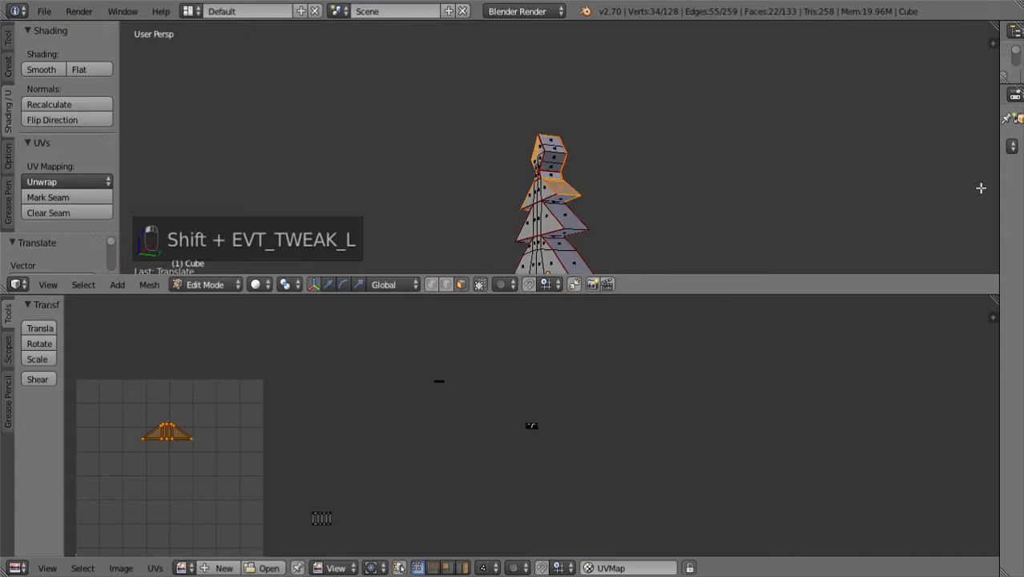
left_click_drag(485, 96, 621, 180, "shift")
- Select the whole upper rim-strip UV island beside the UV grid and move it onto the diamond island cluster
scroll(458, 424, "down", 2)
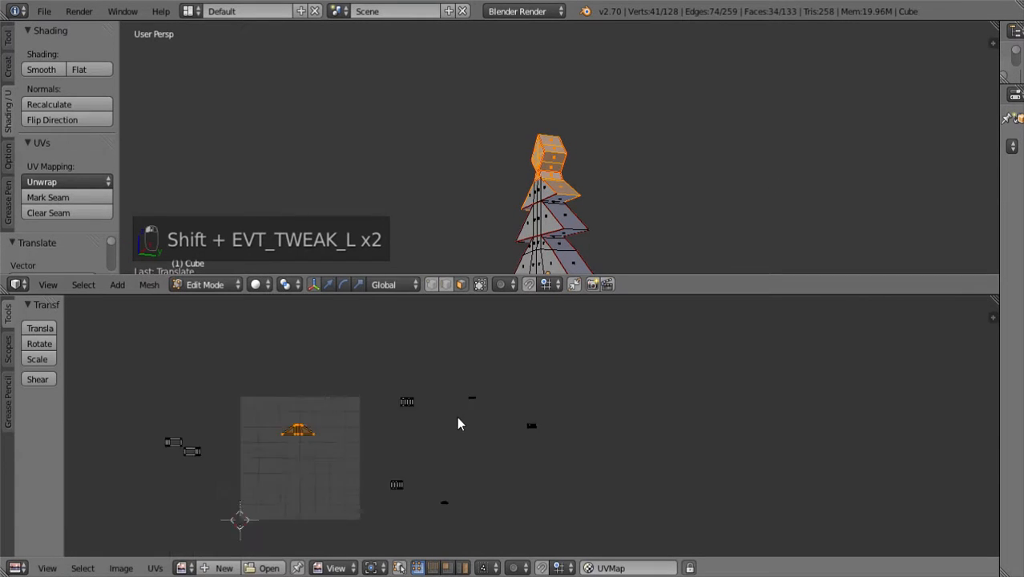
scroll(516, 449, "down", 2)
scroll(464, 435, "up", 2)
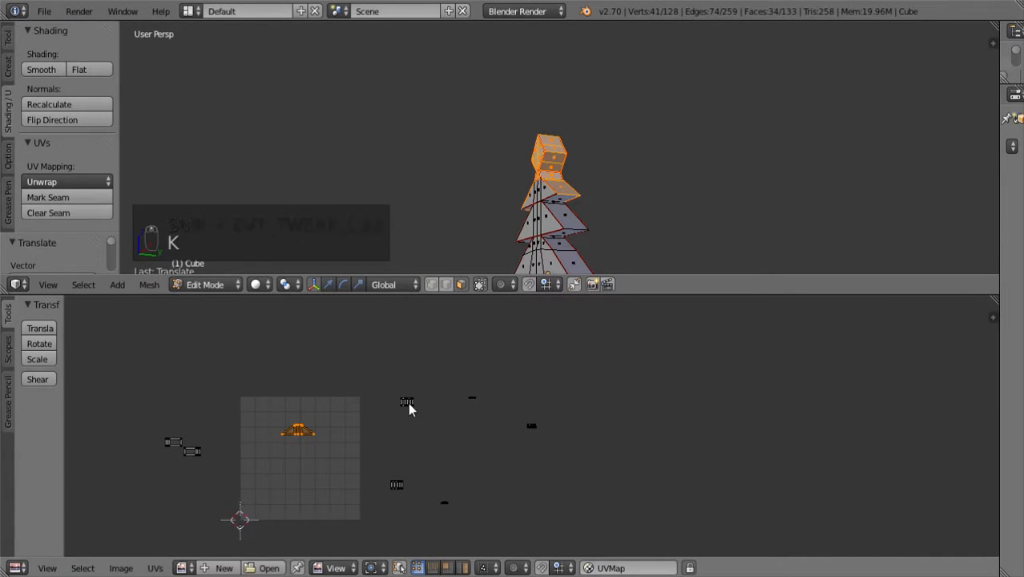
key("l")
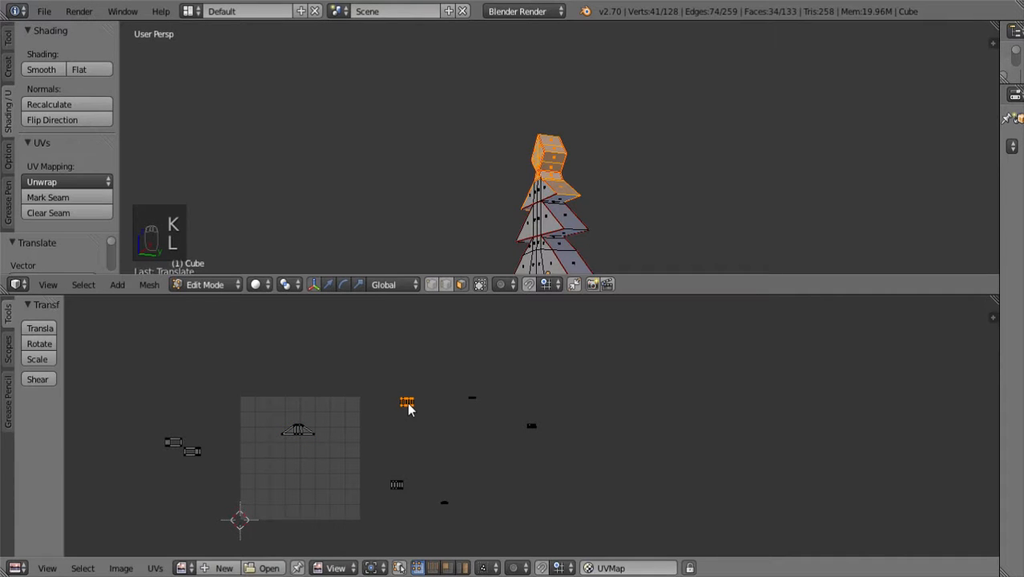
key("w")
left_click(531, 430)
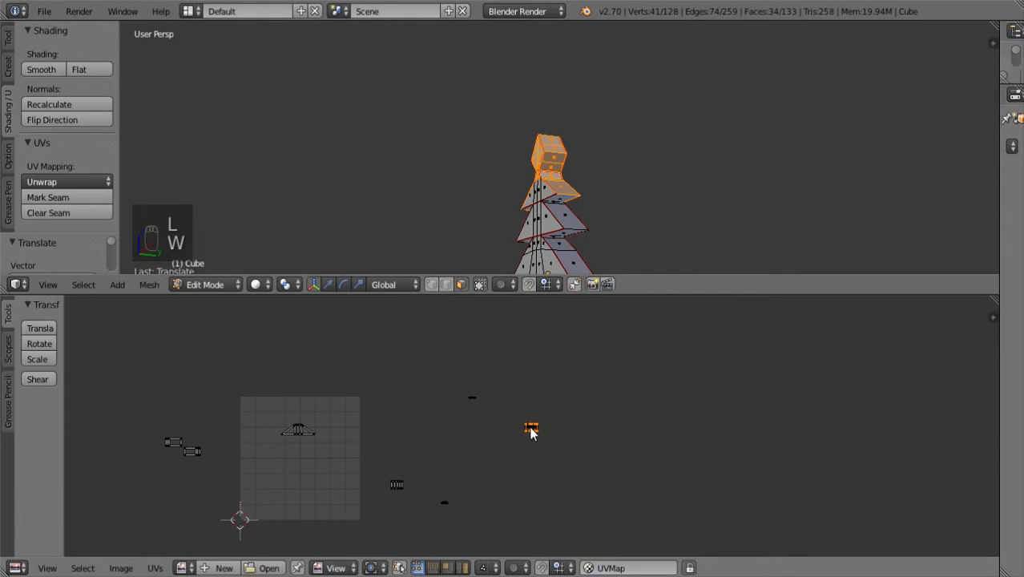
- Move the lower rim-strip UV island onto the diamond island cluster and turn UV sync selection back on
key("l")
key("w")
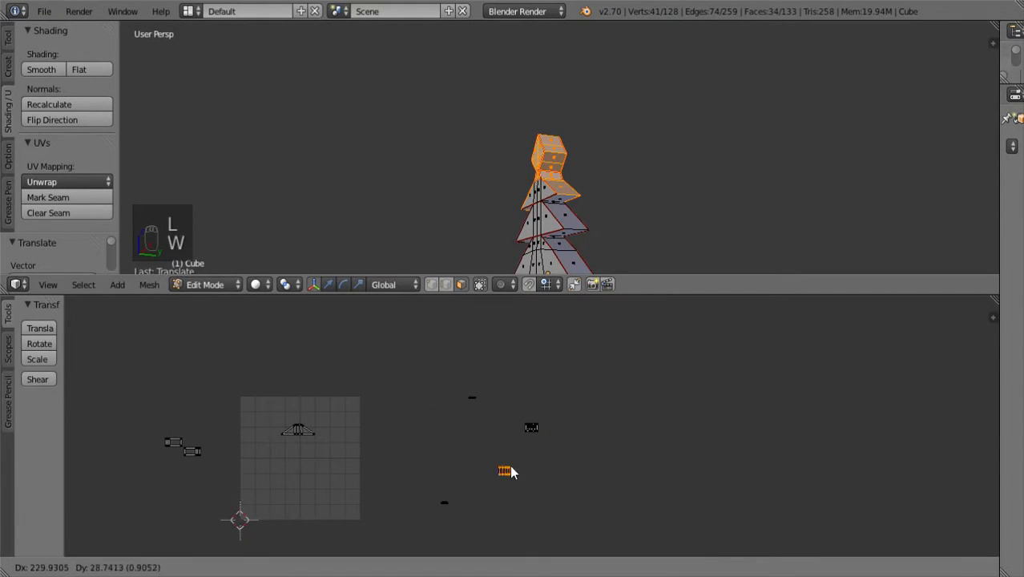
left_click(535, 431)
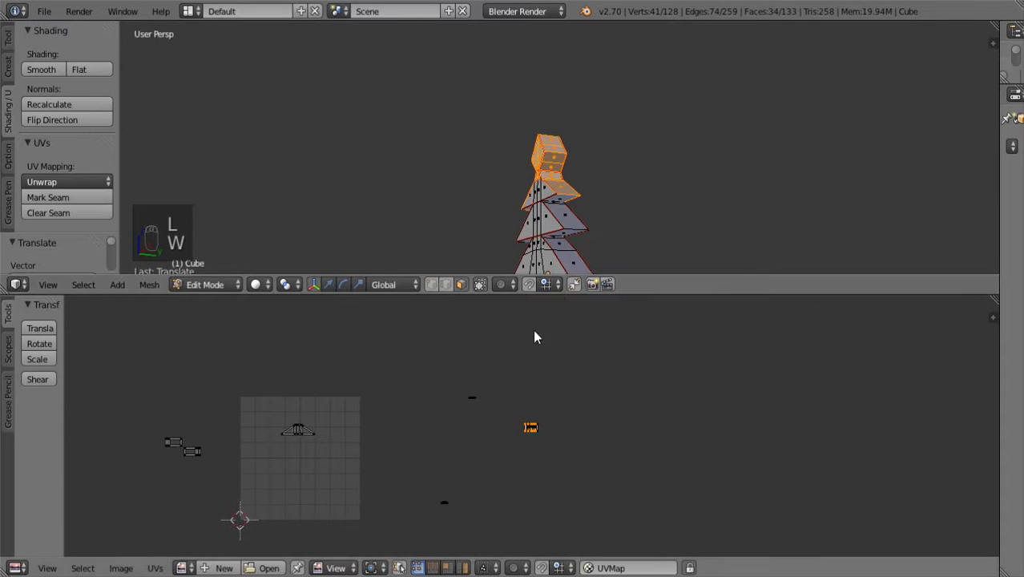
left_click(399, 567)
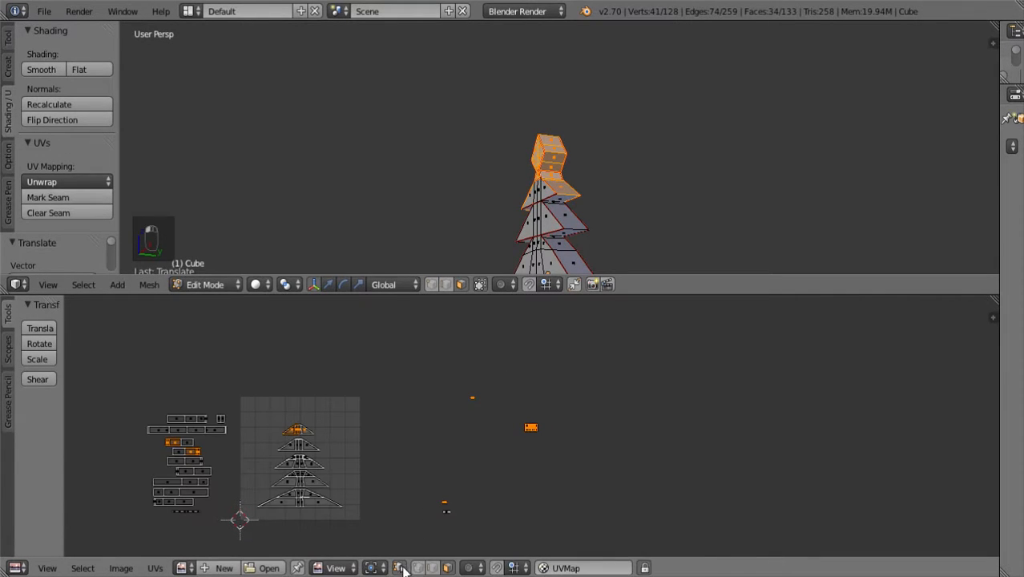
- Select individual treetop diamond faces and the small stray UV islands to check which parts of the mesh they belong to
right_click(552, 165)
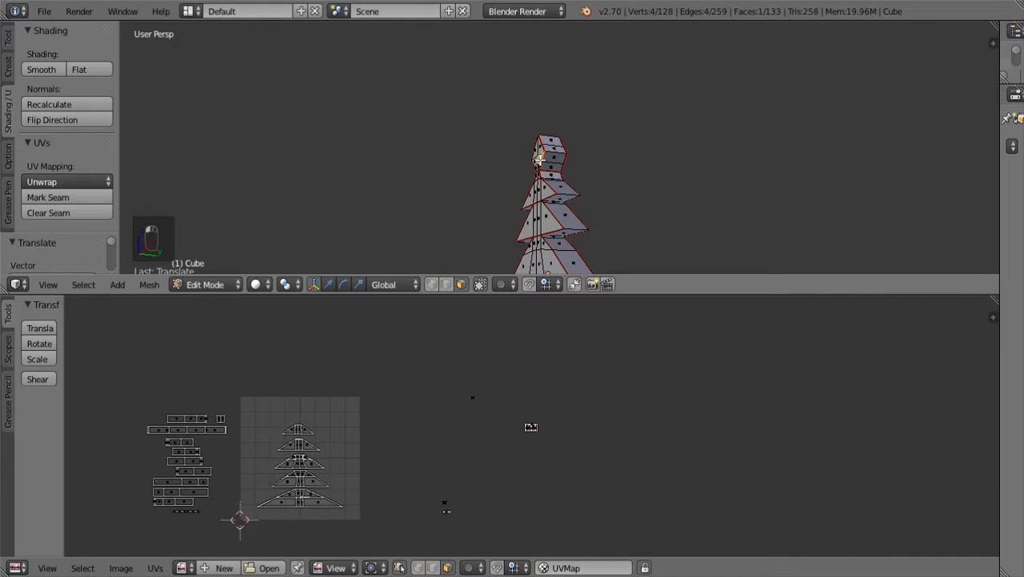
key("3")
middle_click_drag(667, 199, 625, 204)
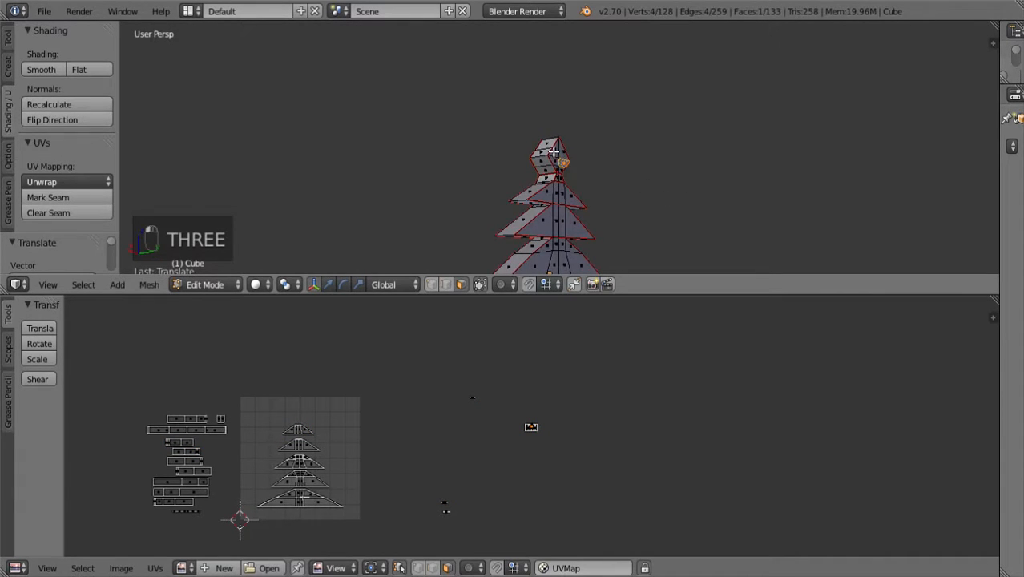
right_click(561, 164)
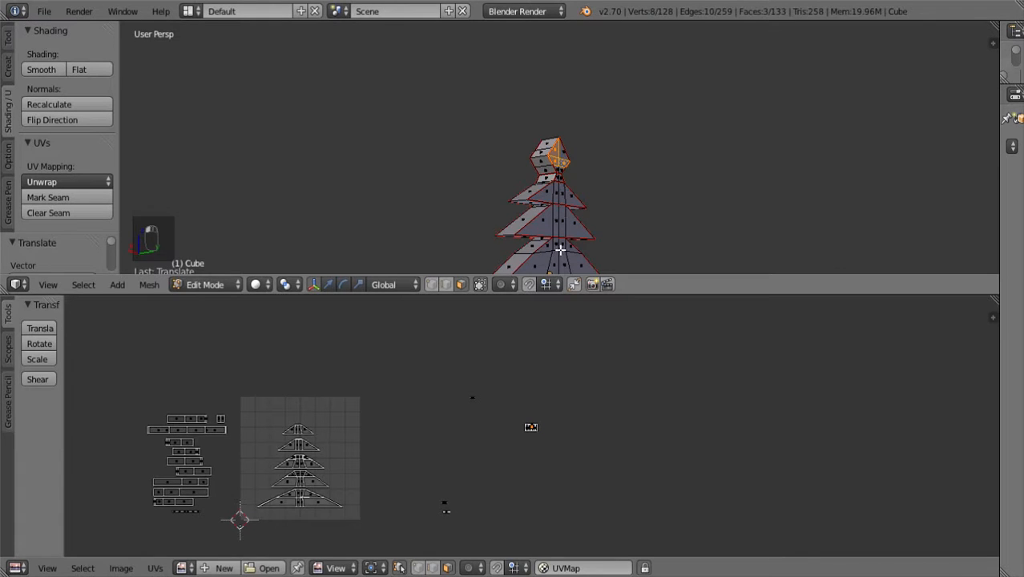
right_click(492, 394)
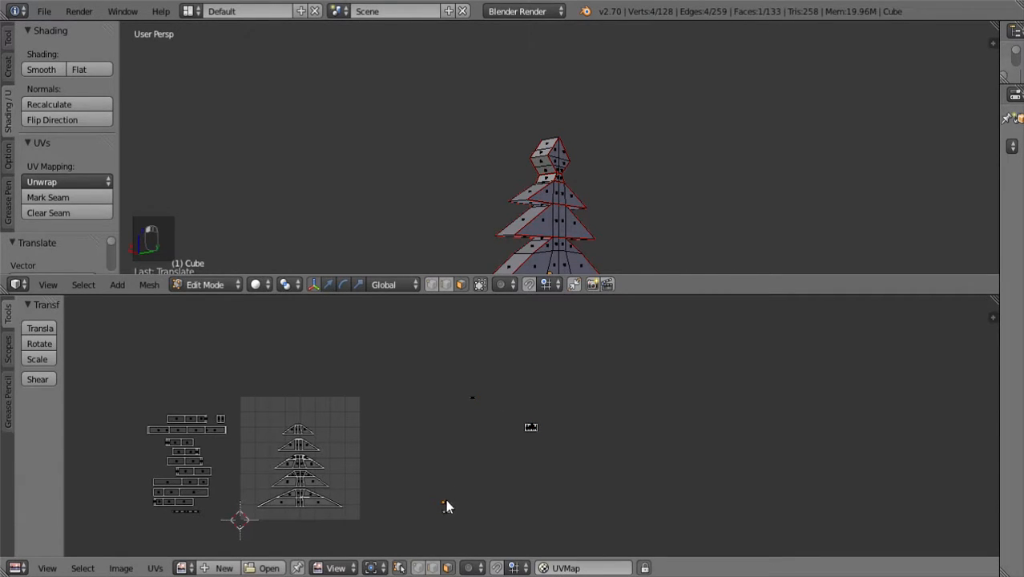
middle_click_drag(402, 244, 622, 238)
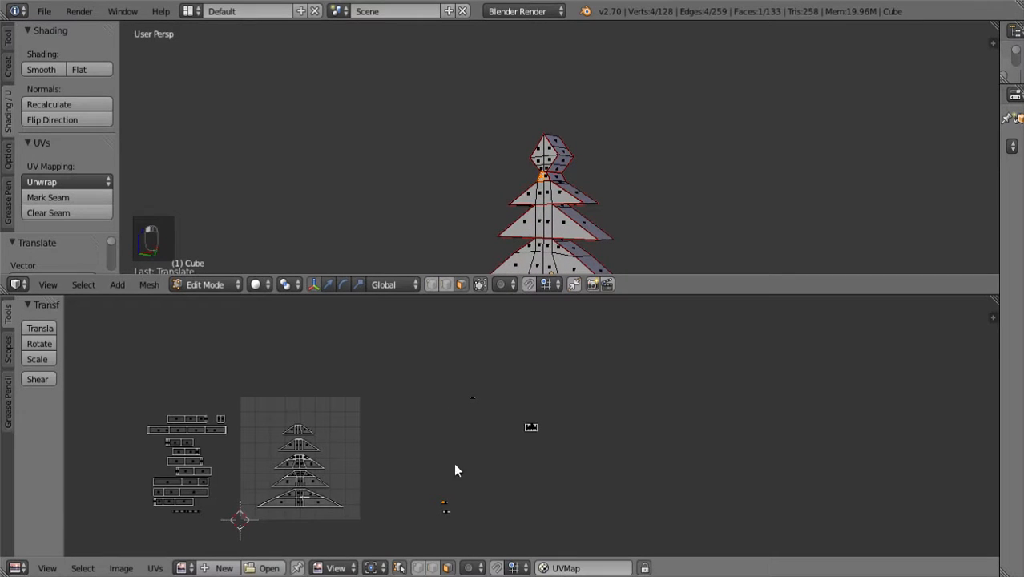
- Select the three hidden inner faces of the treetop diamond that form the lowest stray UV island and delete them as faces
right_click(441, 519)
middle_click_drag(750, 137, 319, 142)
scroll(594, 244, "up", 5)
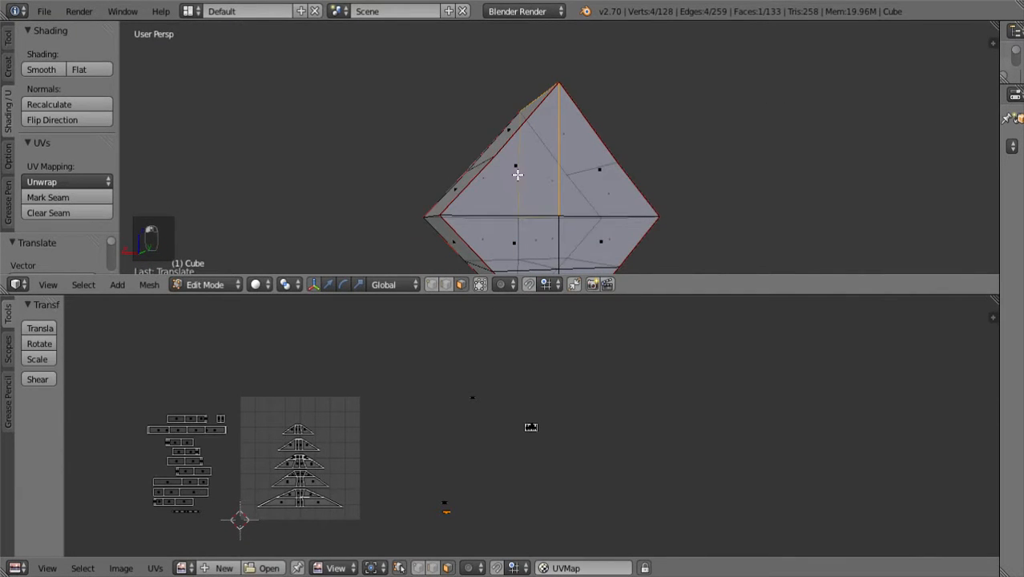
middle_click_drag(516, 169, 519, 224)
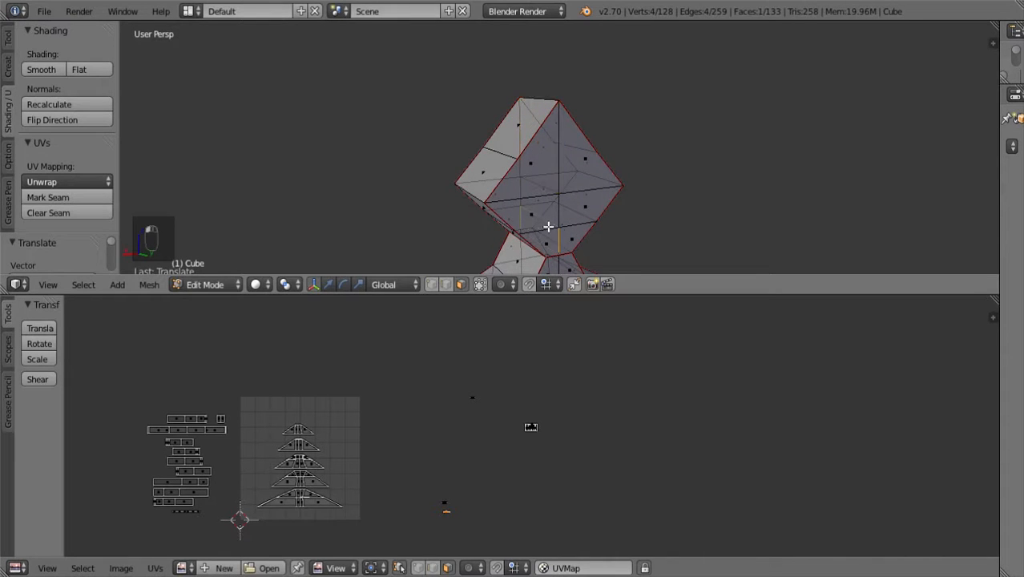
right_click(546, 166, "shift")
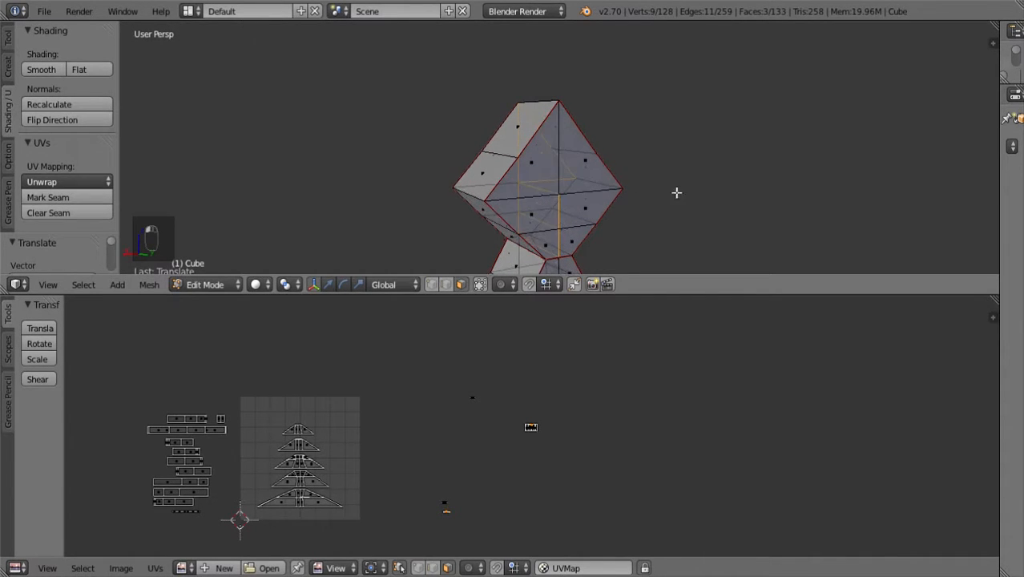
right_click(554, 158, "shift")
middle_click_drag(613, 191, 578, 163)
right_click(548, 159, "shift")
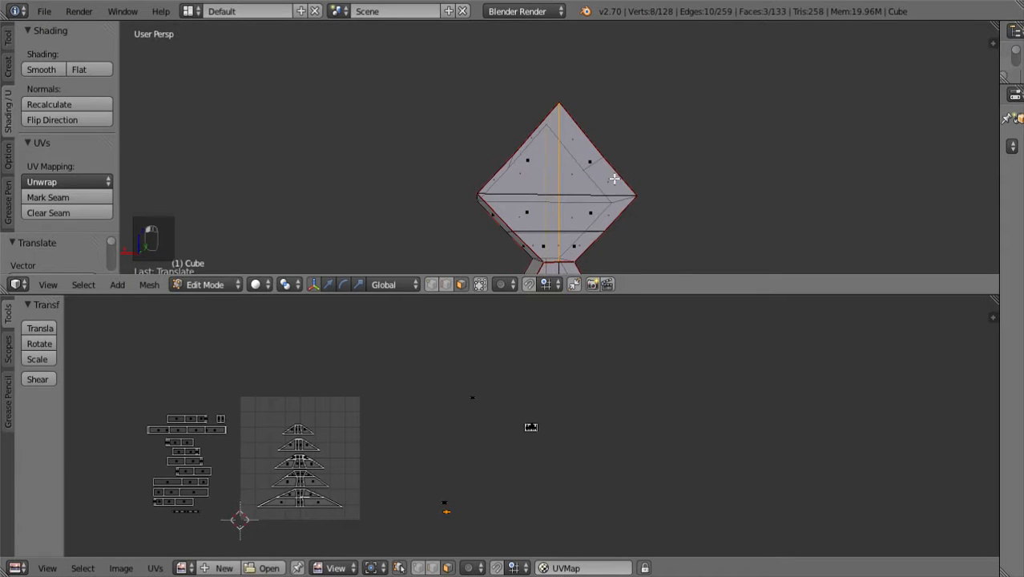
middle_click_drag(730, 218, 361, 144)
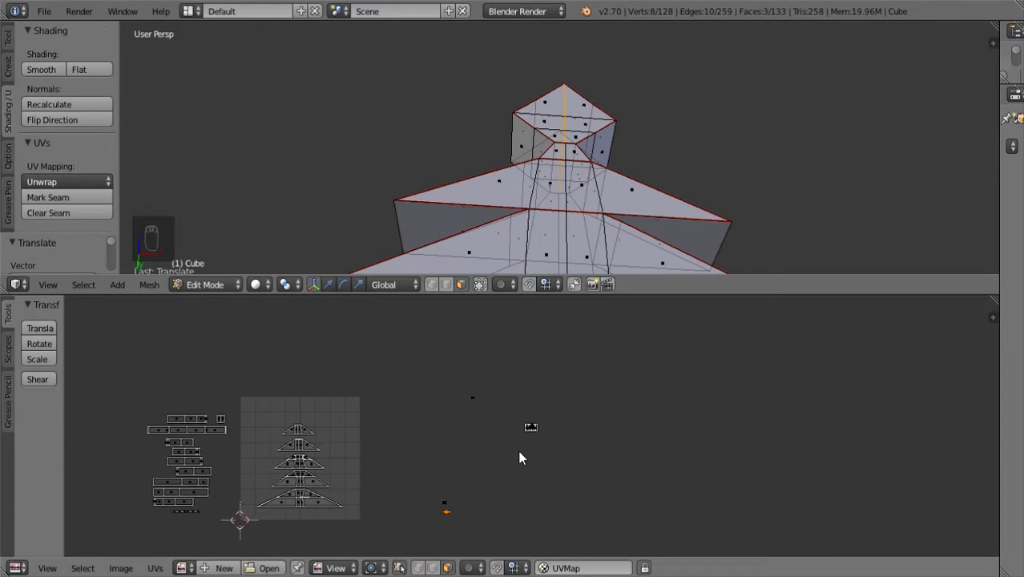
middle_click_drag(319, 259, 625, 66)
key("Delete")
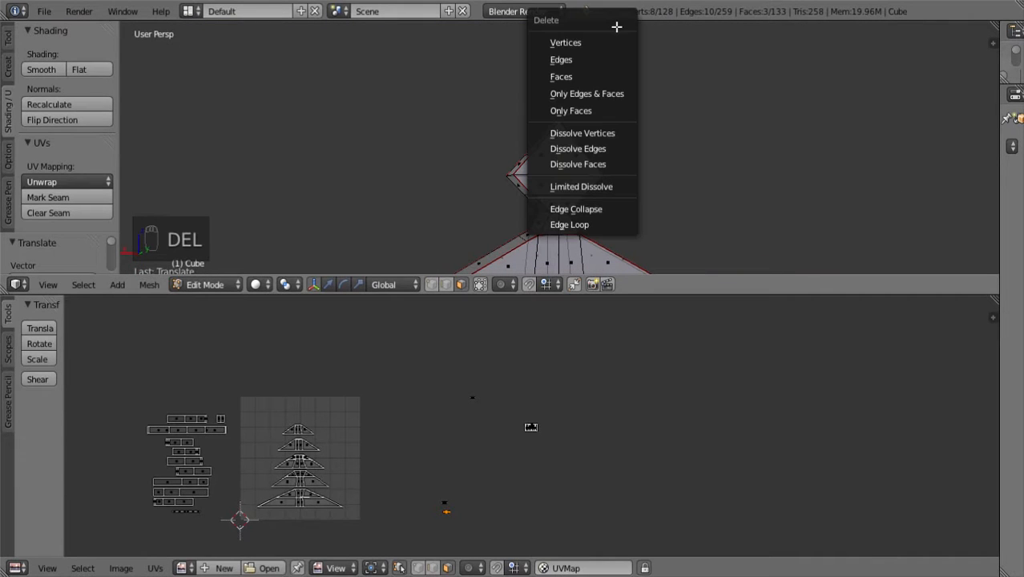
left_click(626, 74)
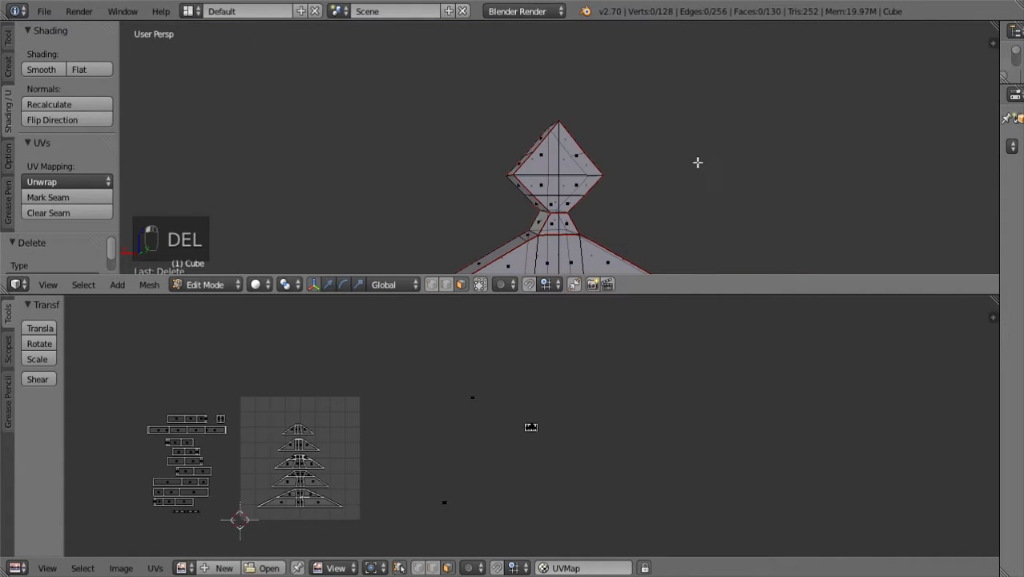
- Select the entire tree mesh and unwrap it again with the standard Unwrap method
middle_click_drag(682, 149, 525, 199)
middle_click_drag(420, 216, 401, 210)
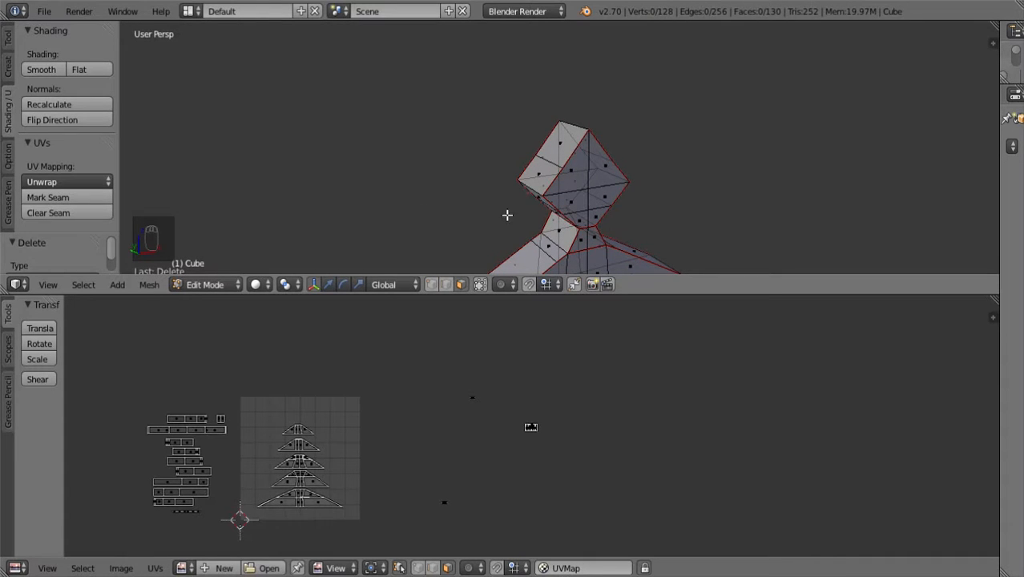
scroll(512, 199, "down", 6)
middle_click_drag(640, 232, 467, 100)
left_click_drag(466, 100, 757, 303)
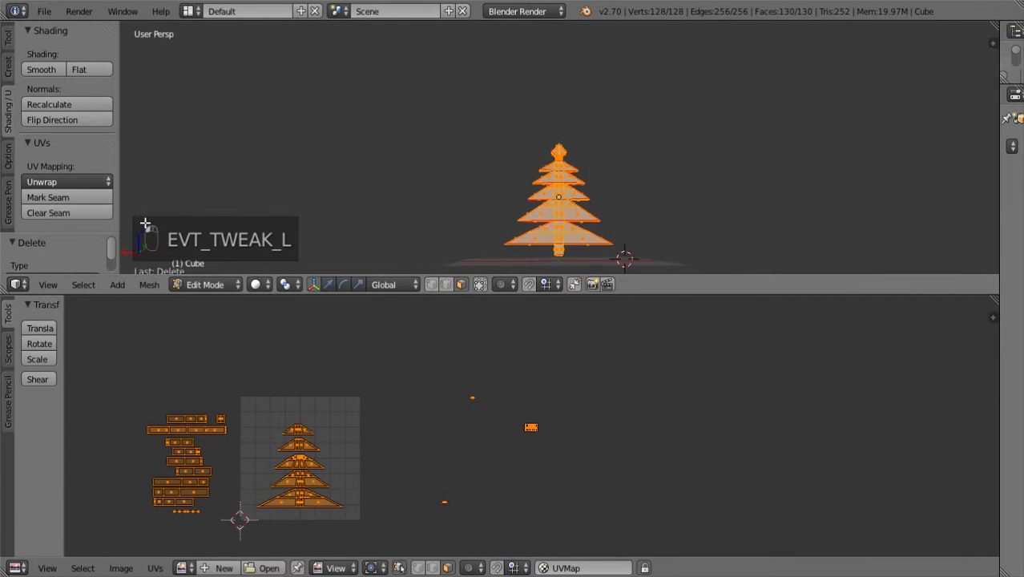
left_click(71, 182)
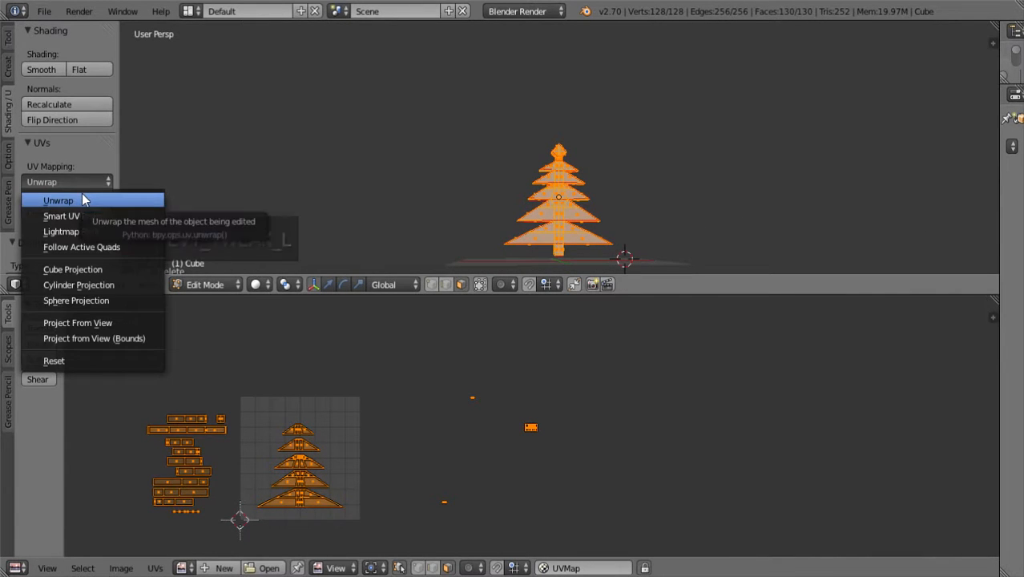
left_click(82, 197)
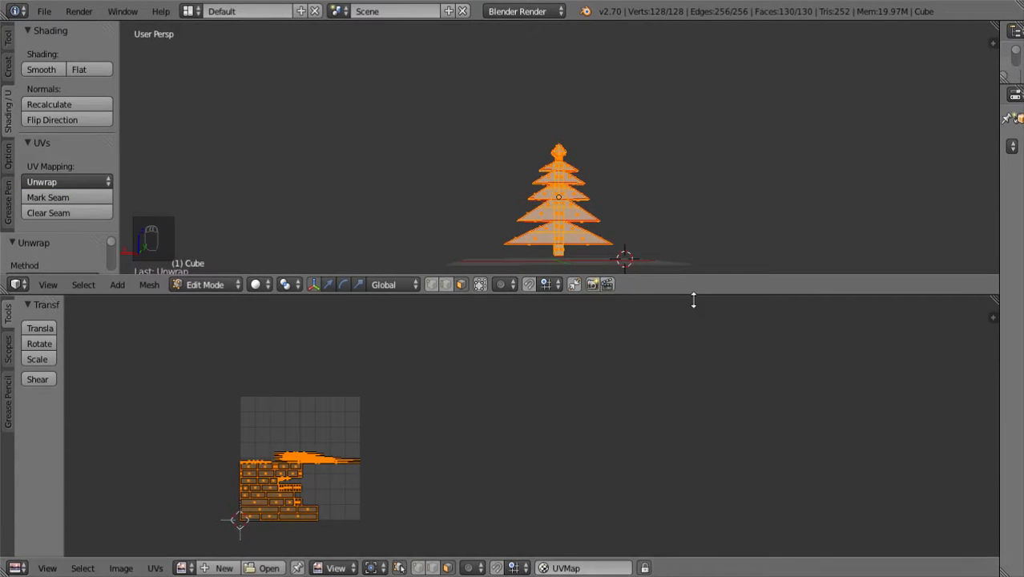
- Box-select the block of rectangular strip islands in the new UV layout and move it outside the UV grid
left_click_drag(696, 297, 666, 179)
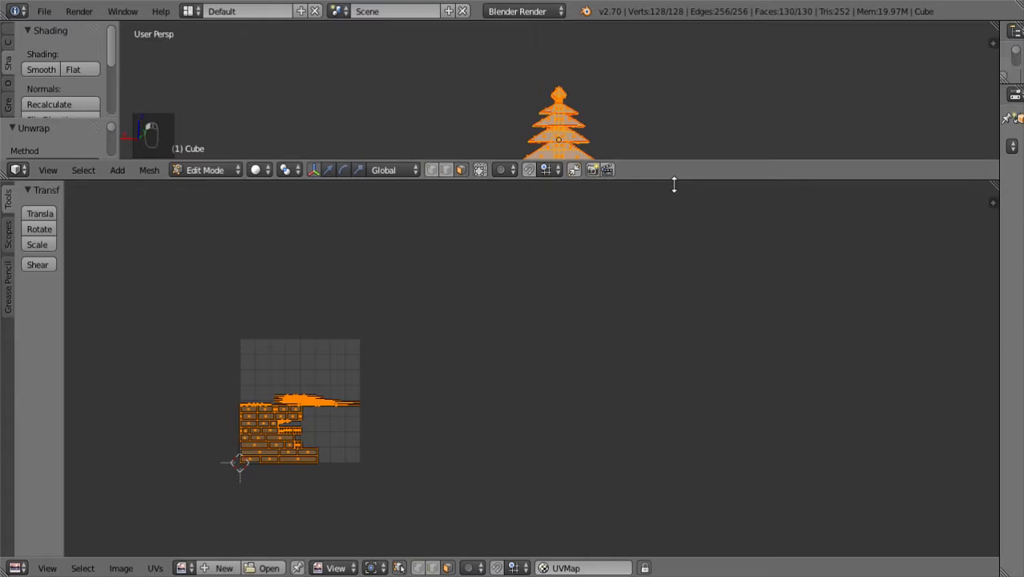
left_click_drag(675, 181, 679, 278)
key("w")
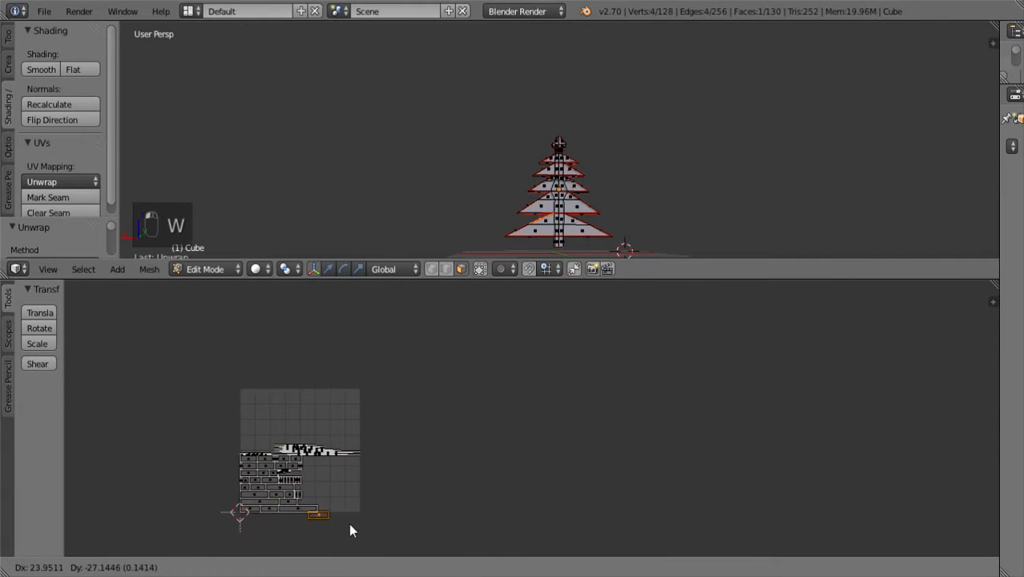
key("b")
left_click_drag(340, 515, 223, 455)
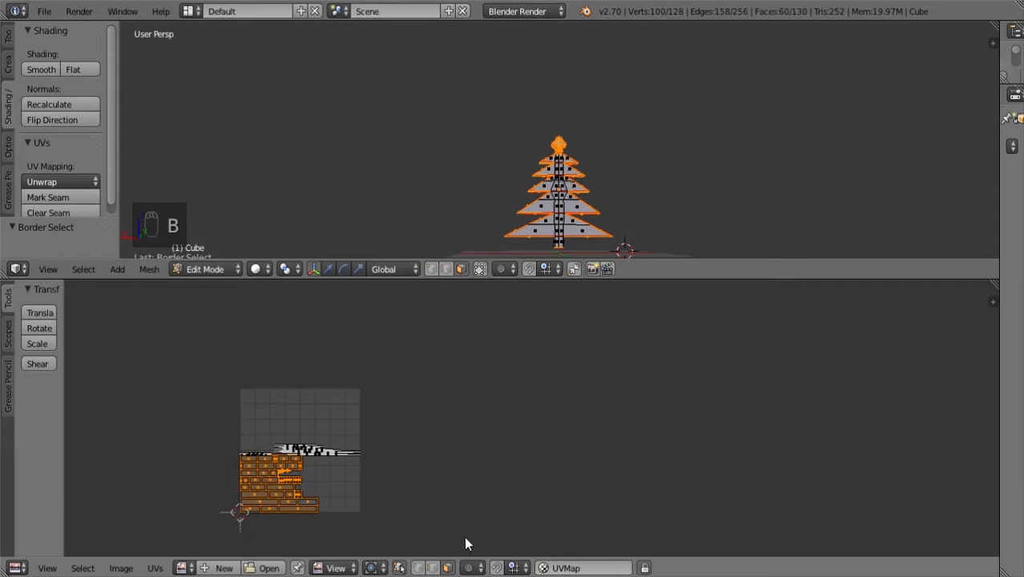
key("g")
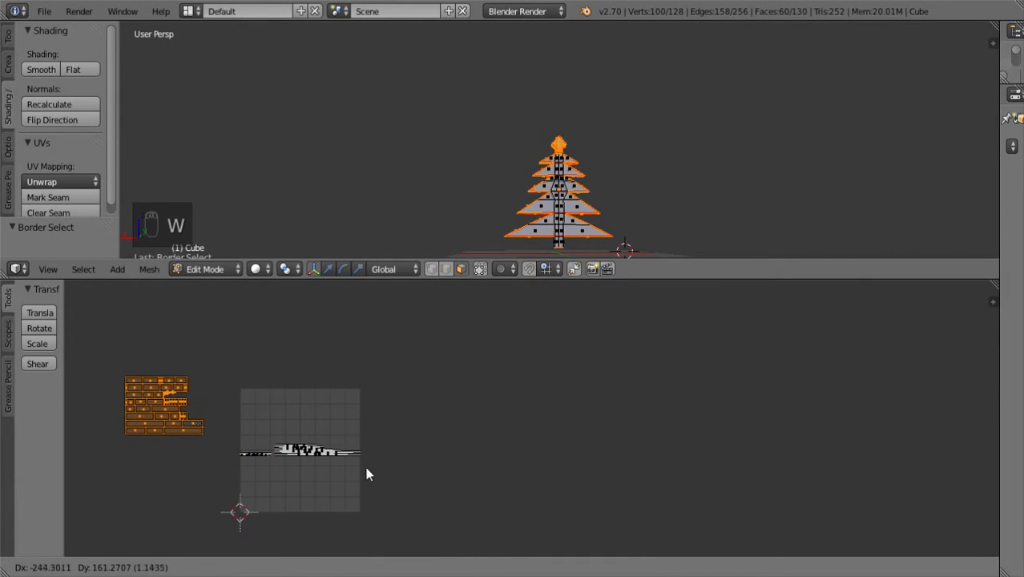
left_click(376, 475)
- Turn off UV sync selection and select the whole tree mesh so all its islands show in the UV editor
left_click(306, 453)
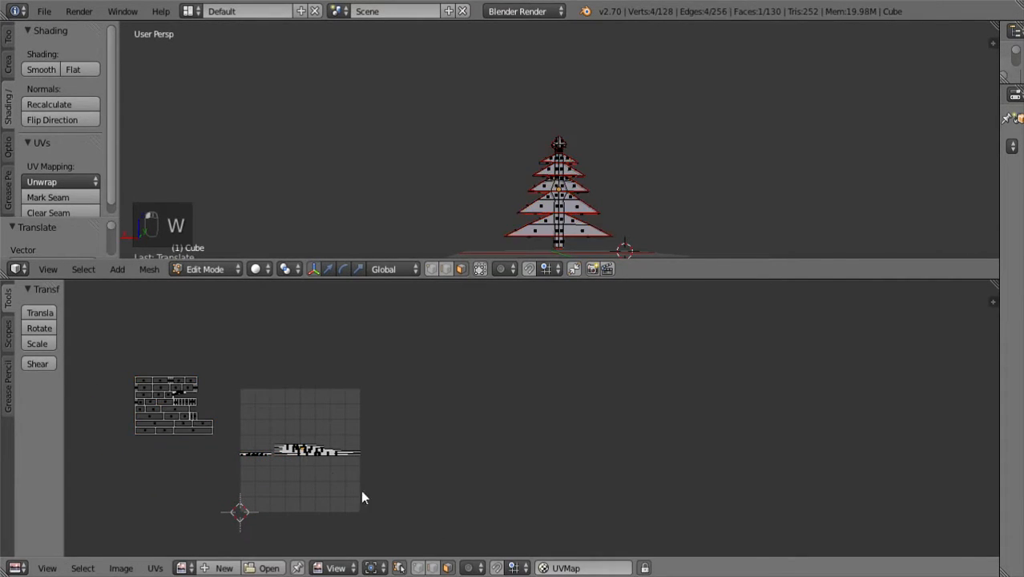
key("f")
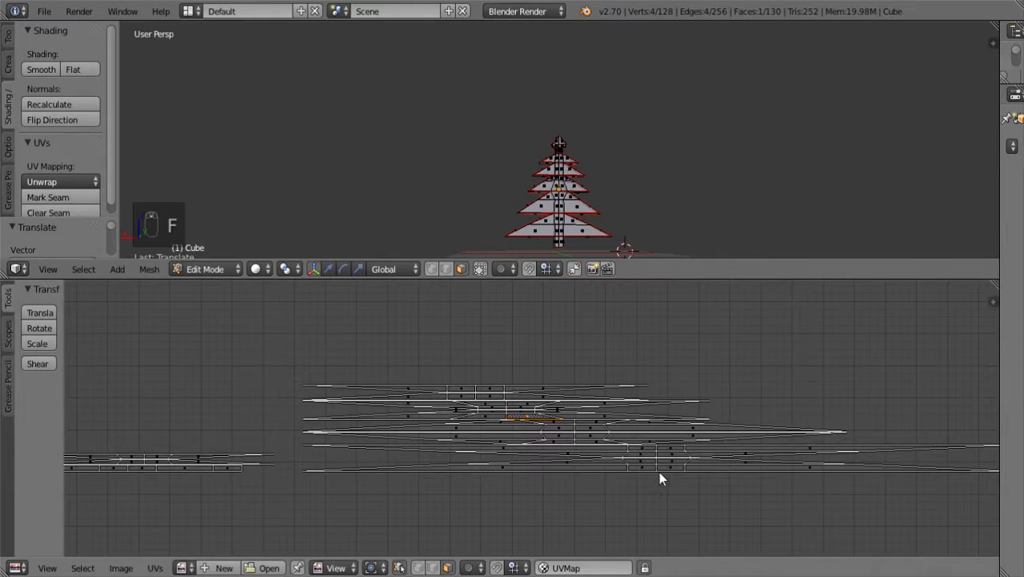
key("l")
key("Escape")
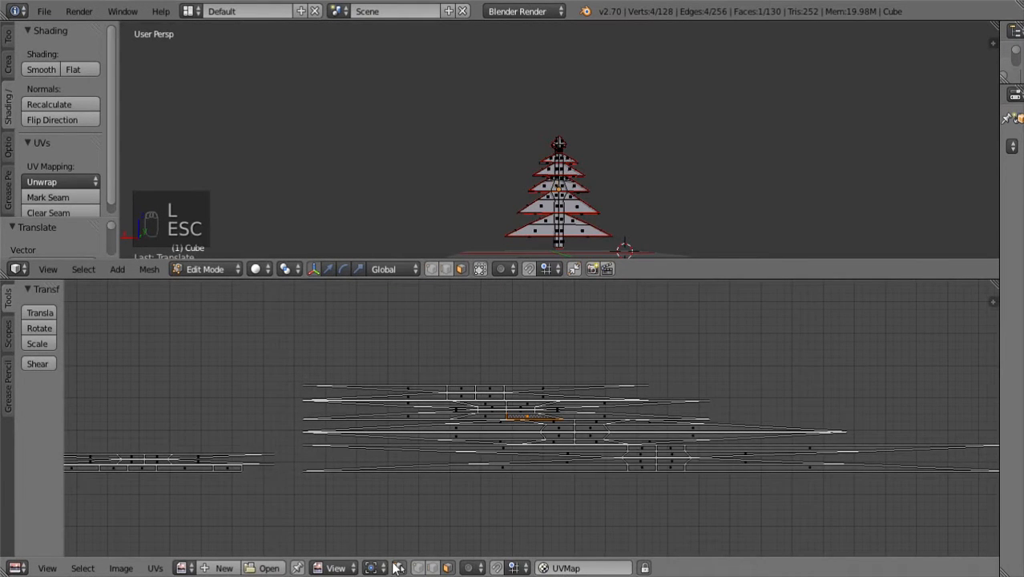
left_click(399, 568)
key("b")
left_click_drag(496, 114, 671, 271)
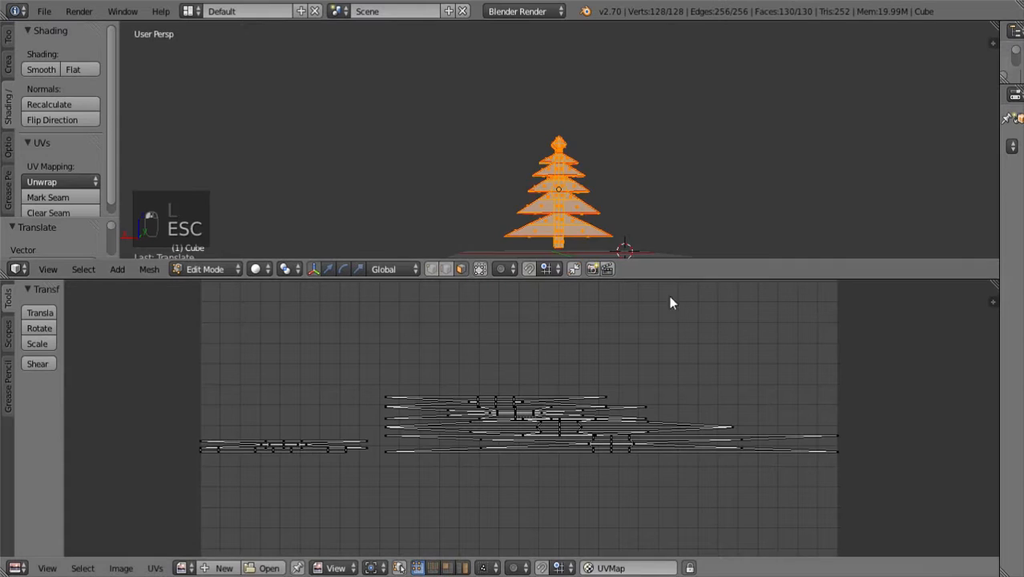
- Select the widest, lowest tier-shaped UV island as a whole and move it to the bottom of the UV grid
key("l")
key("g")
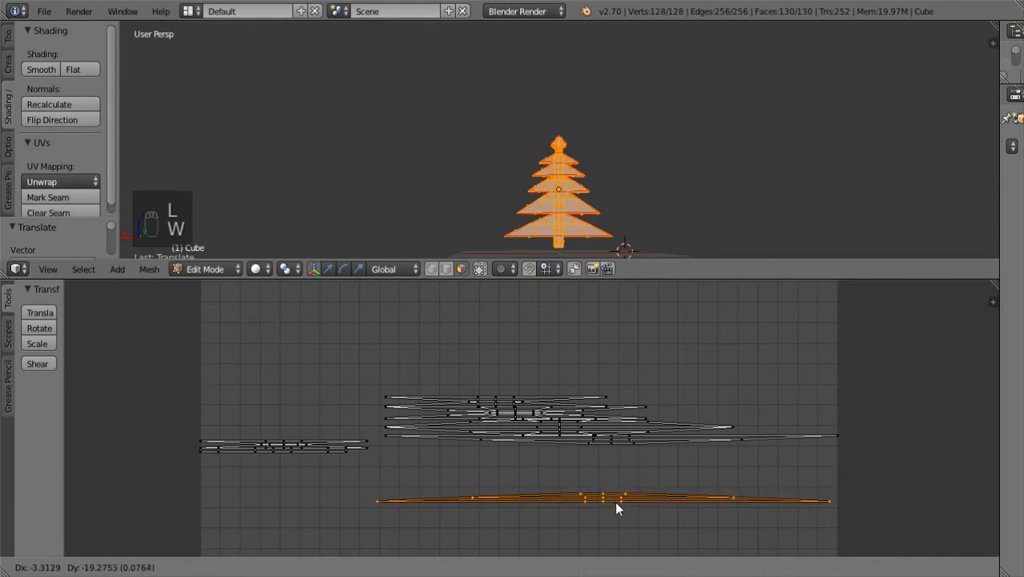
key("Escape")
scroll(581, 494, "down", 6)
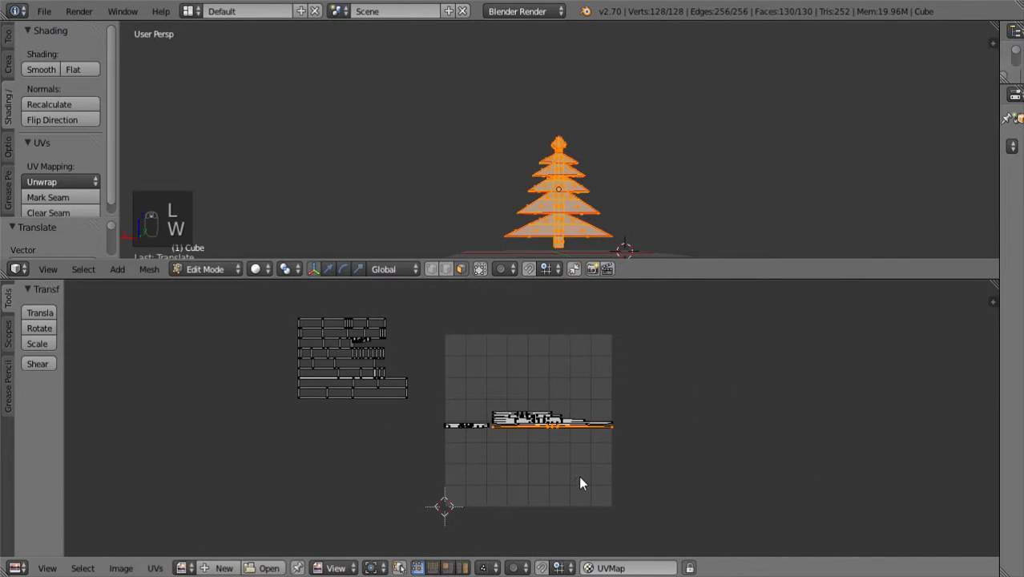
key("w")
left_click(556, 532)
scroll(573, 450, "up", 3)
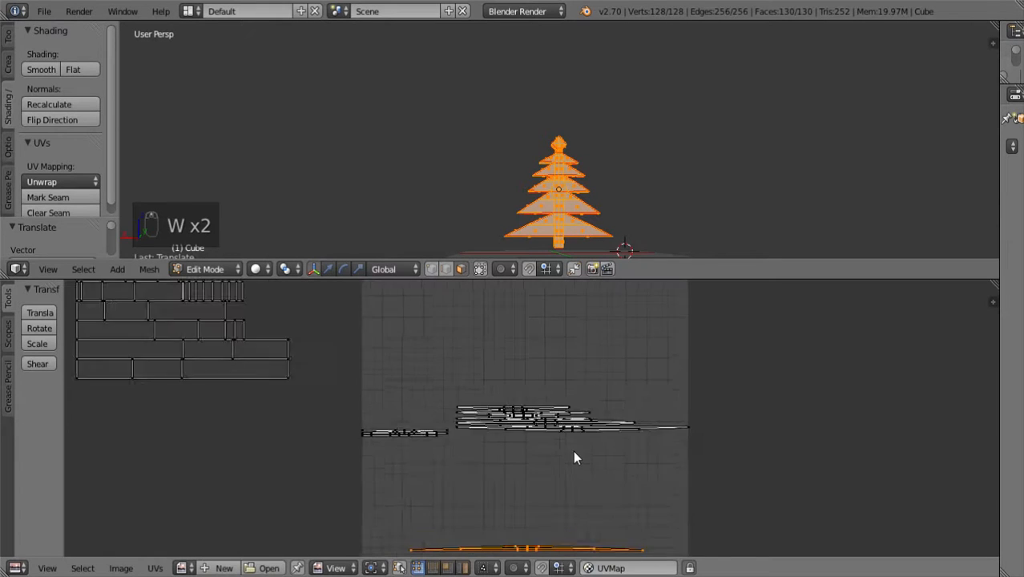
- Select the other widest tier-shaped UV island and move it to just above the one at the bottom of the grid
scroll(574, 457, "up", 1)
key("l")
key("w")
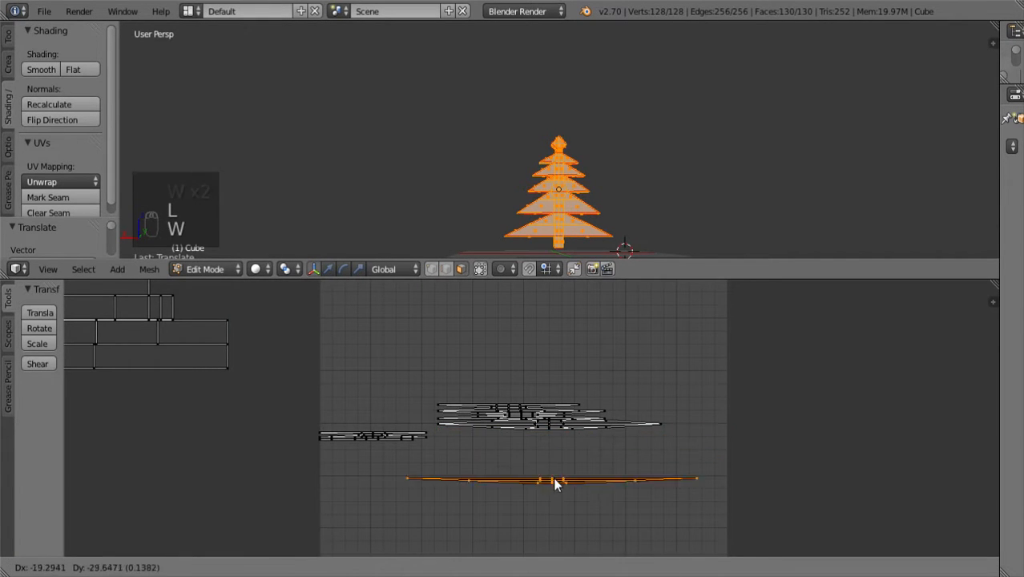
left_click(532, 520)
- Rotate the second wide tier island by 180° and stack it on the matching island at the bottom of the grid
scroll(544, 521, "down", 3)
type("e")
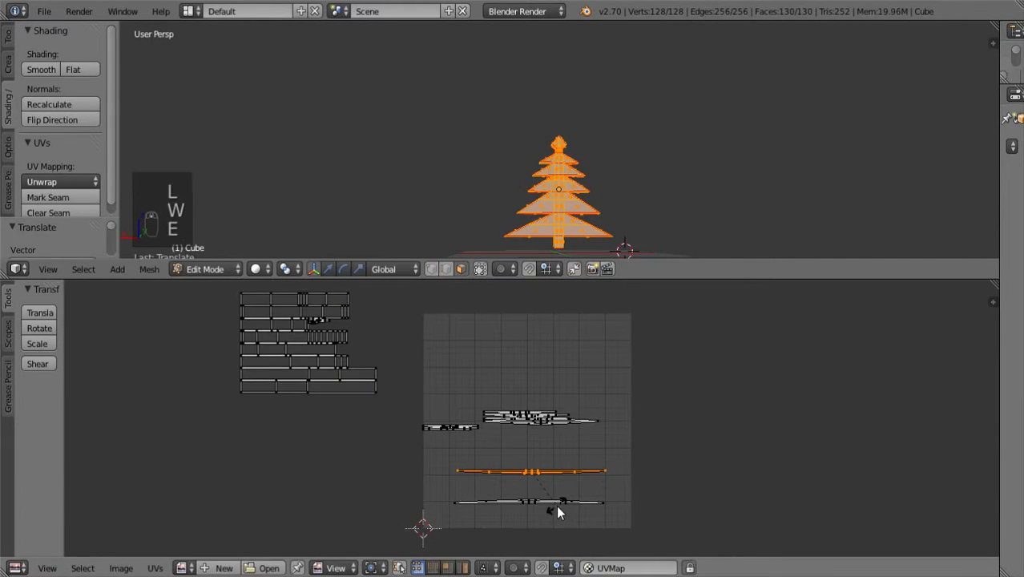
type("180")
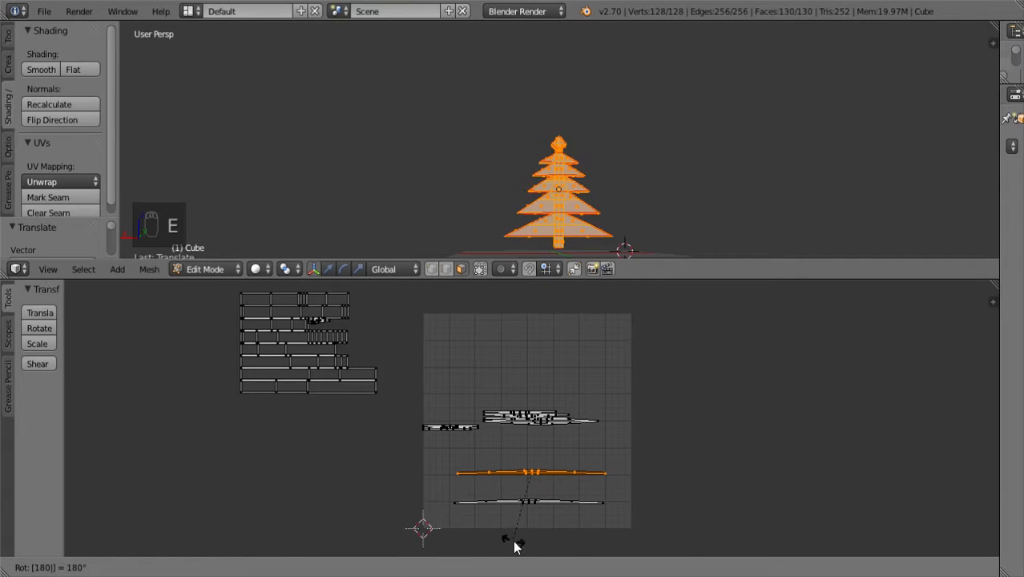
key("Return")
type("e180")
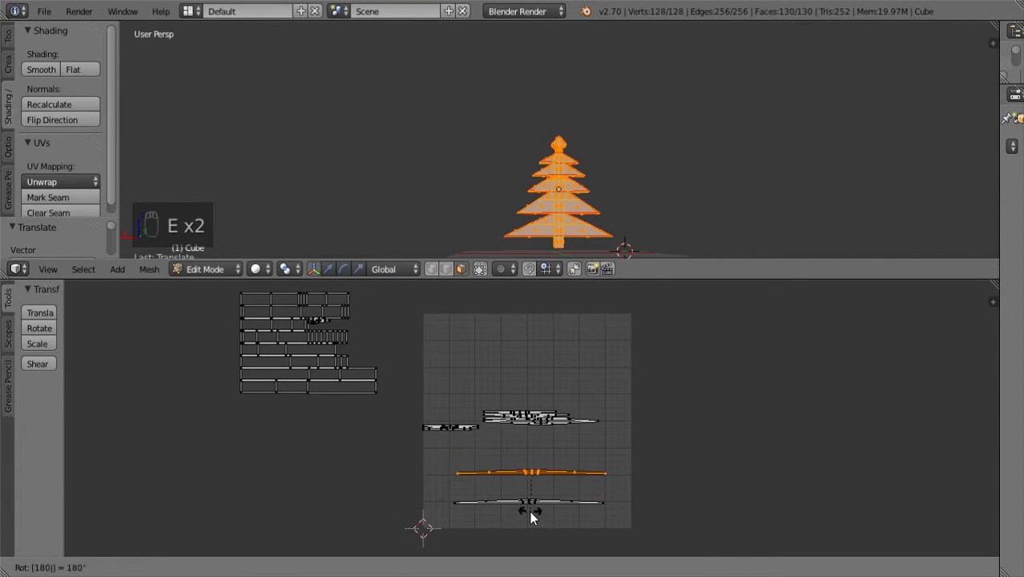
key("Return")
key("w")
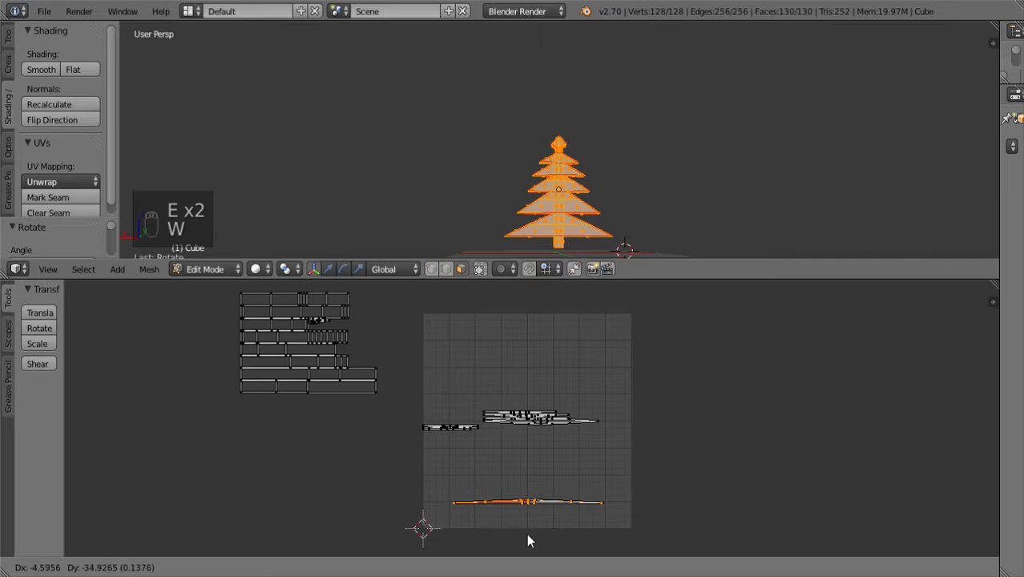
left_click(526, 535)
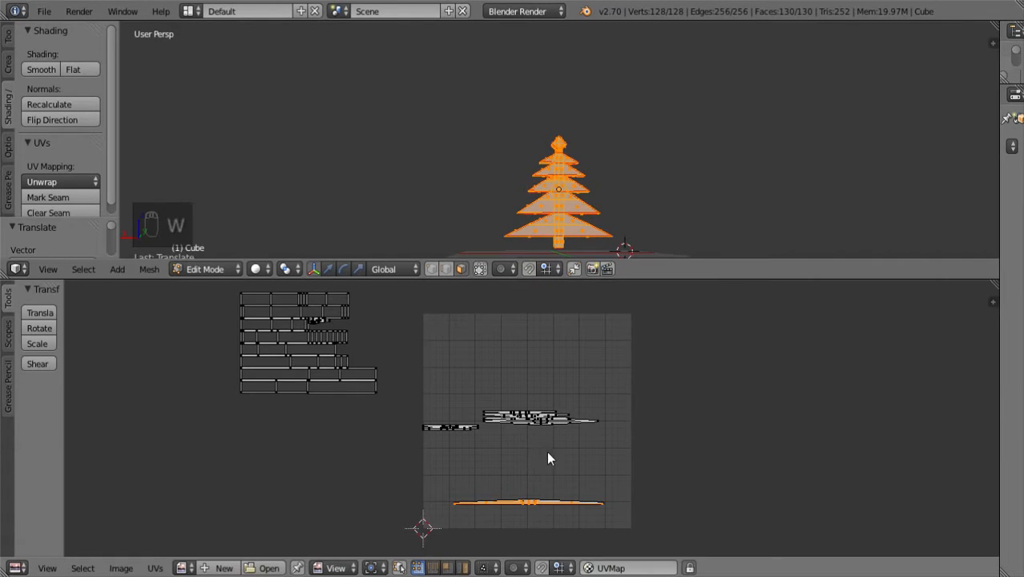
- Select the lowest of the second-widest tier islands as a whole and move it just below the remaining stack of islands
scroll(552, 455, "up", 7)
key("l")
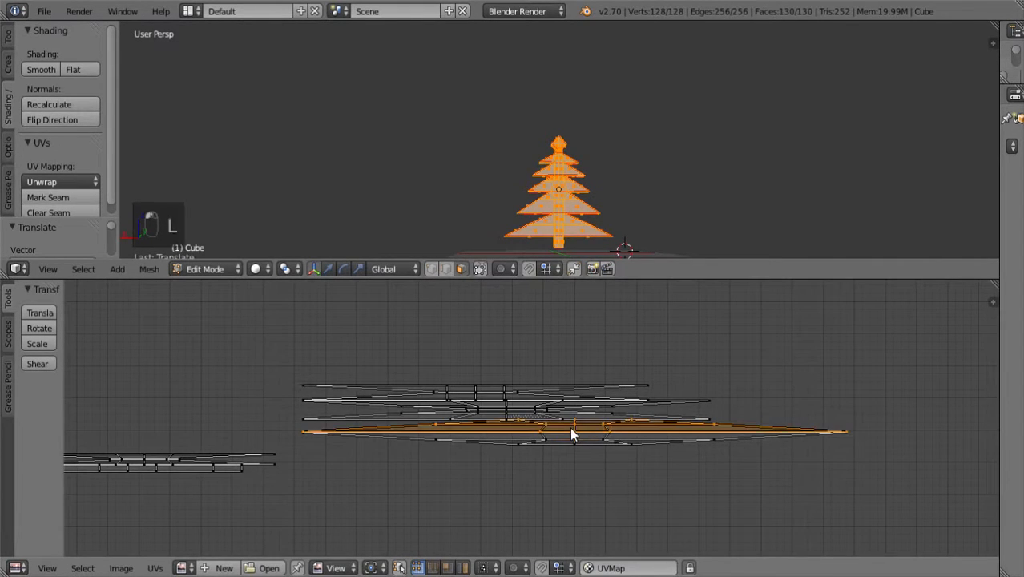
scroll(577, 492, "down", 2)
scroll(578, 499, "down", 1)
key("w")
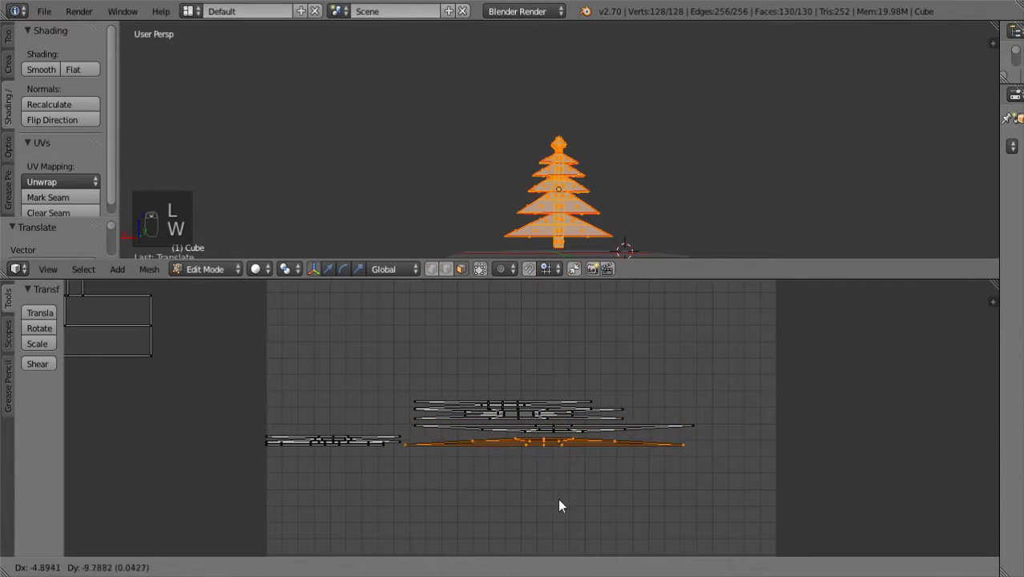
left_click(558, 470)
- Select the other second-widest tier island, rotate it by 180° and stack it on its matching island below
key("l")
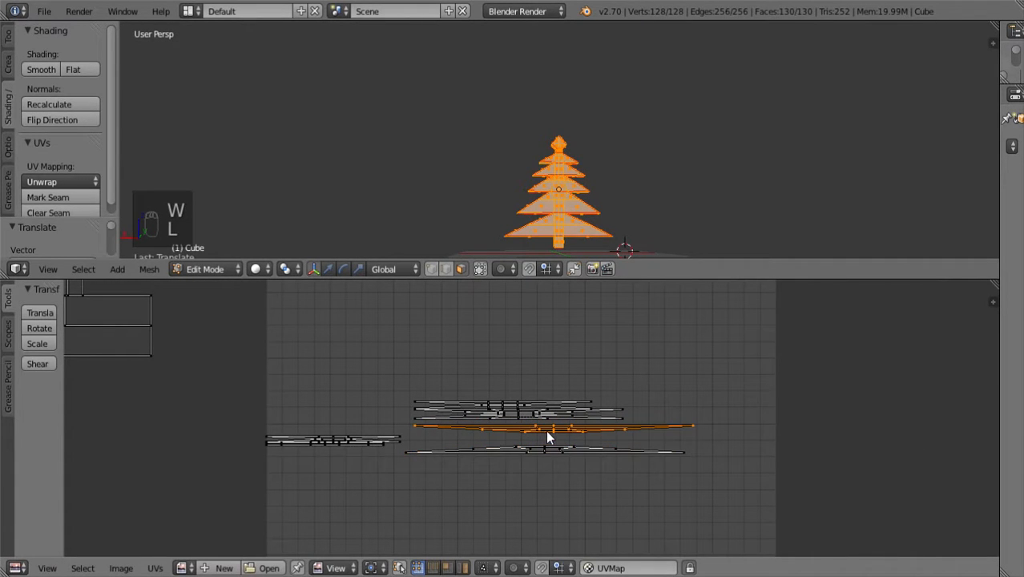
key("e")
left_click(546, 429)
key("w")
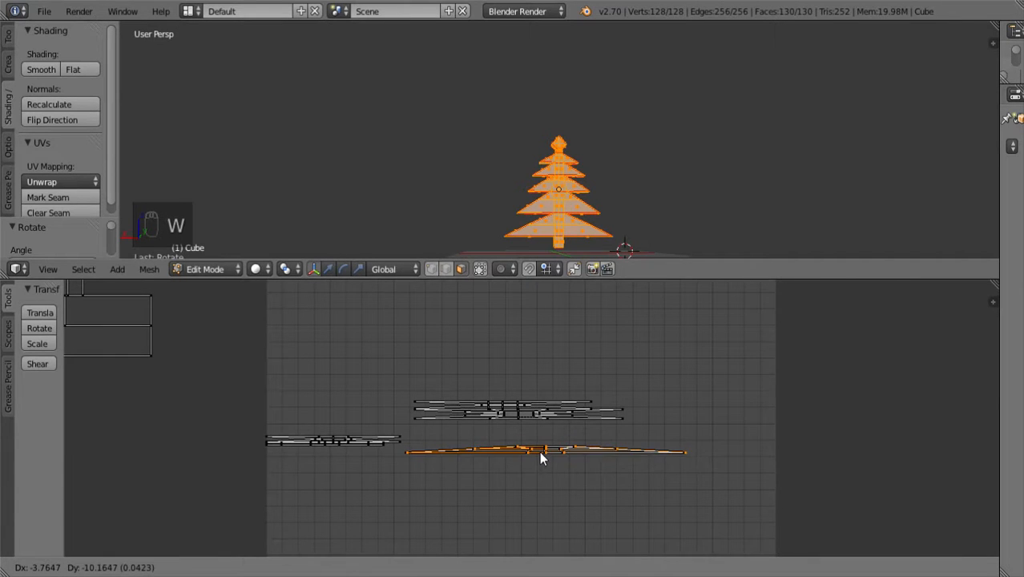
left_click(537, 452)
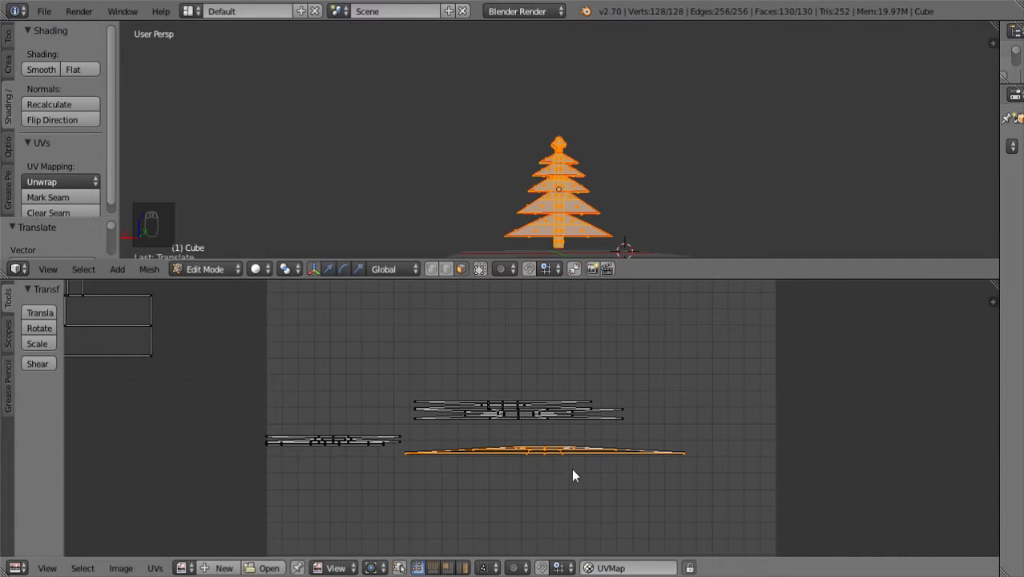
- Select both stacked second-widest islands together and move them to just above the widest pair at the bottom of the grid
scroll(589, 470, "down", 5)
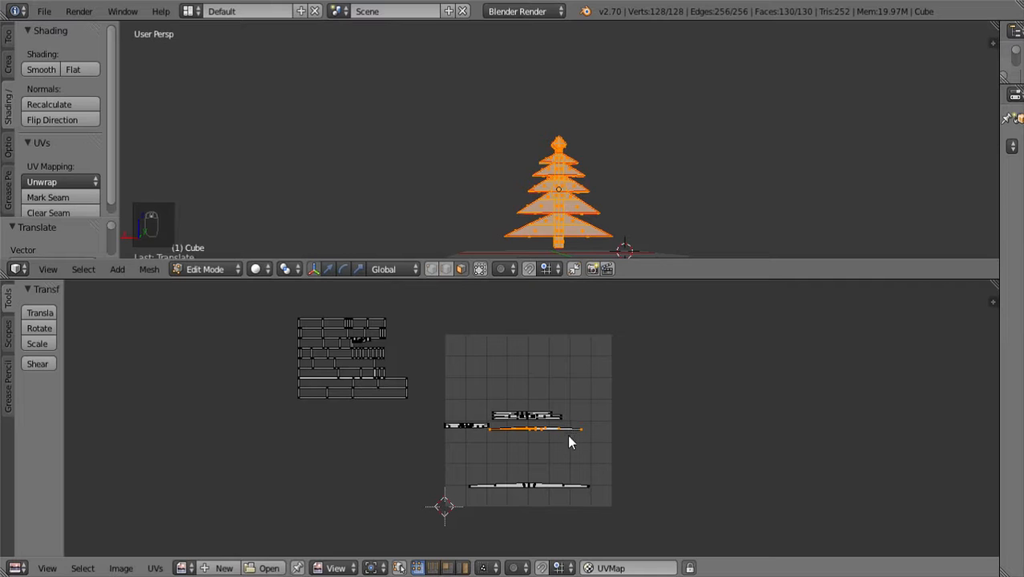
scroll(569, 443, "up", 6)
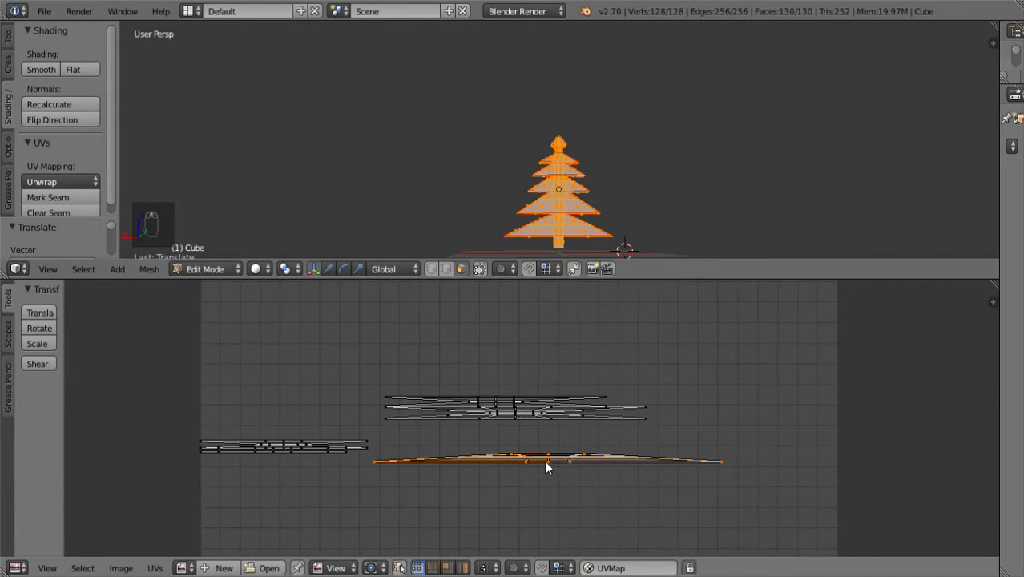
key("b")
left_click_drag(743, 492, 370, 449)
scroll(542, 505, "down", 6)
key("w")
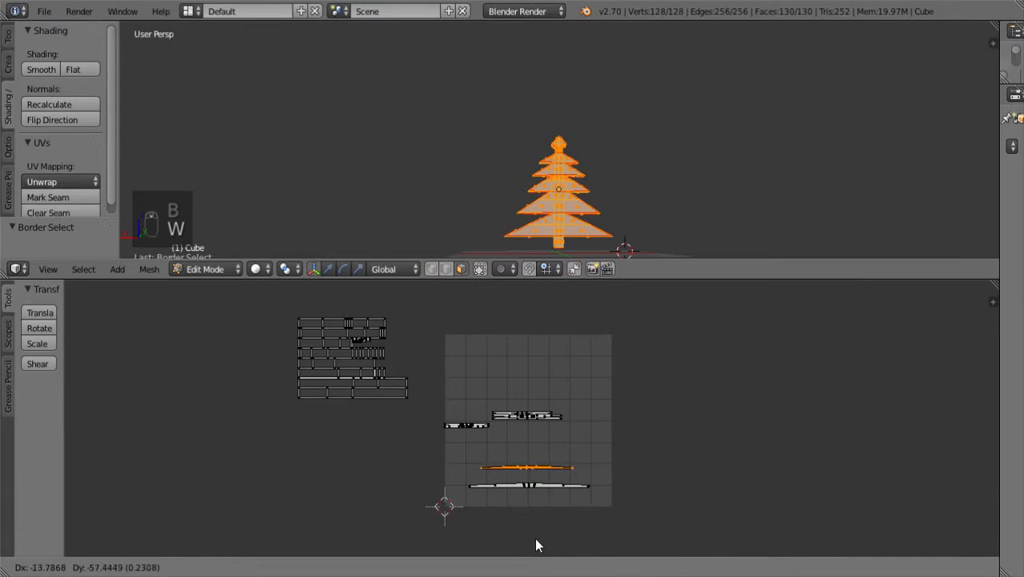
left_click(537, 540)
- Separate the two third-widest tier islands from the stack by moving them down, one well below the other
scroll(542, 475, "up", 7)
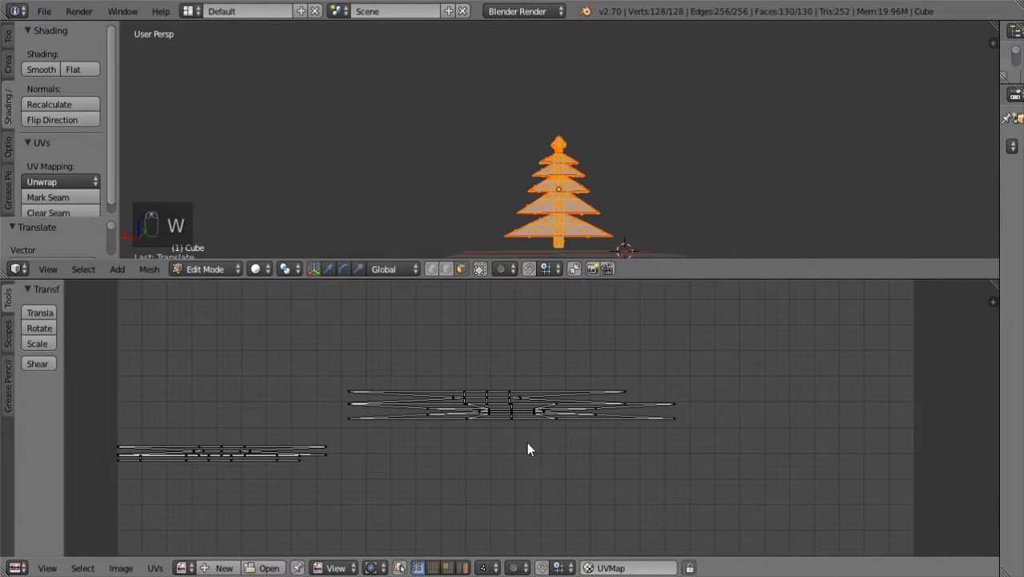
key("l")
key("w")
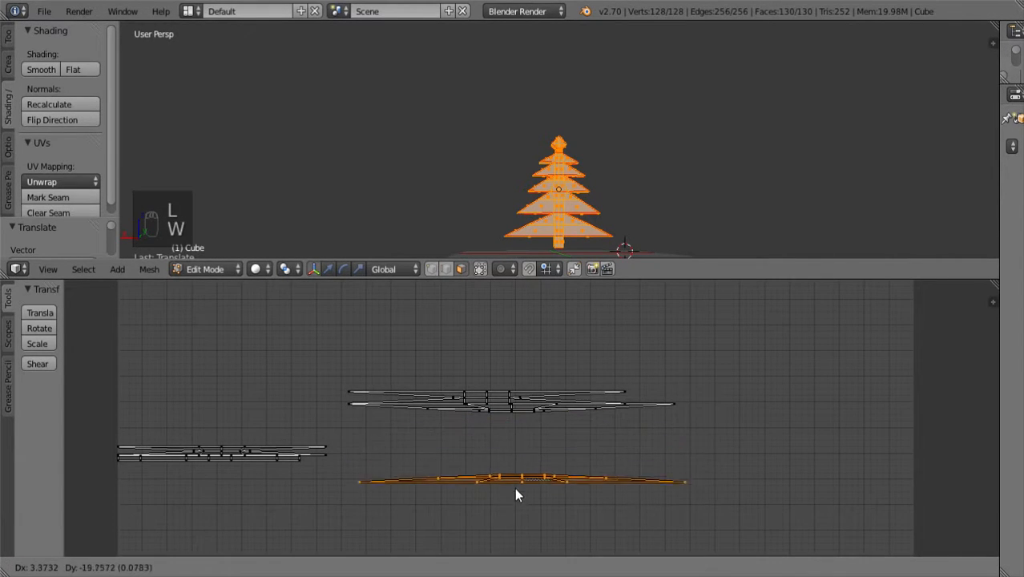
left_click(514, 486)
key("l")
key("w")
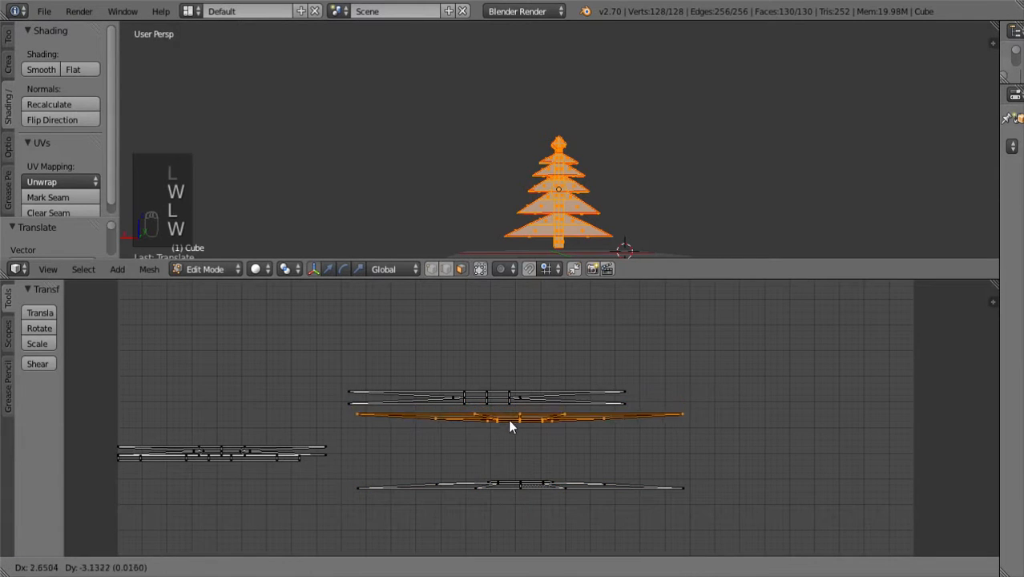
left_click(489, 430)
- Move the two fourth-widest tier islands apart above the third-widest ones and select the upper one as a whole
key("l")
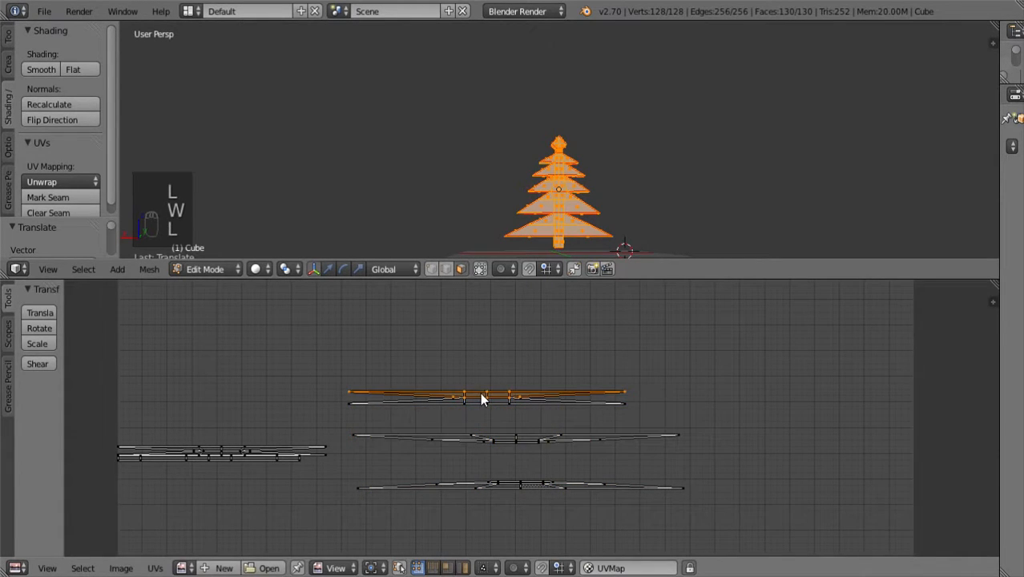
key("w")
left_click(493, 381)
key("l")
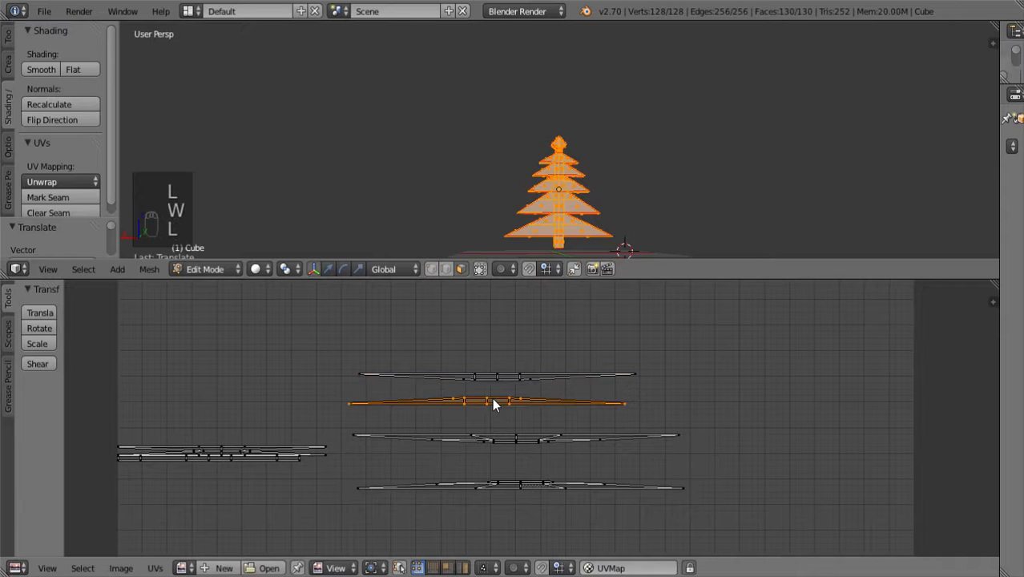
key("w")
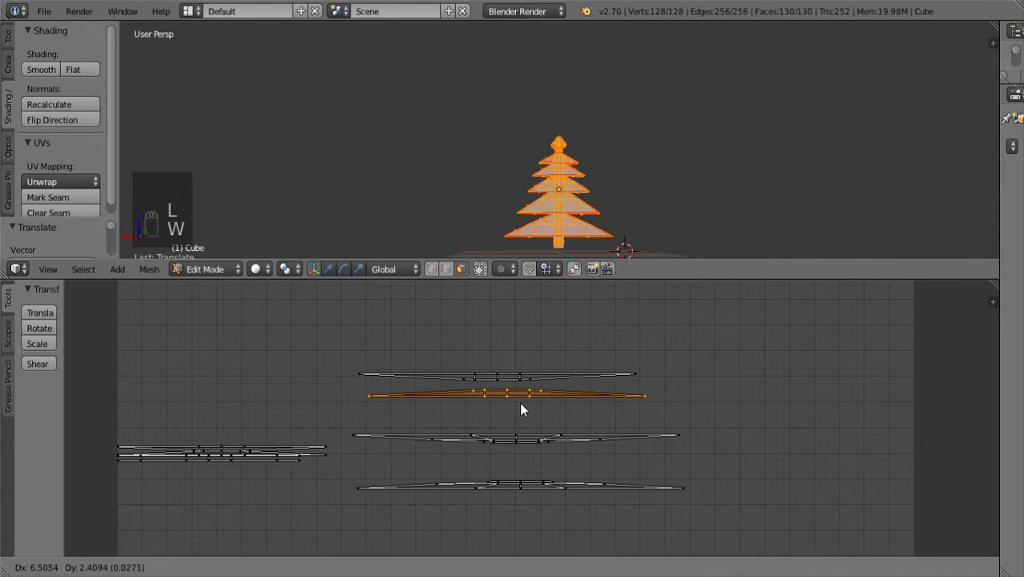
left_click(521, 403)
key("l")
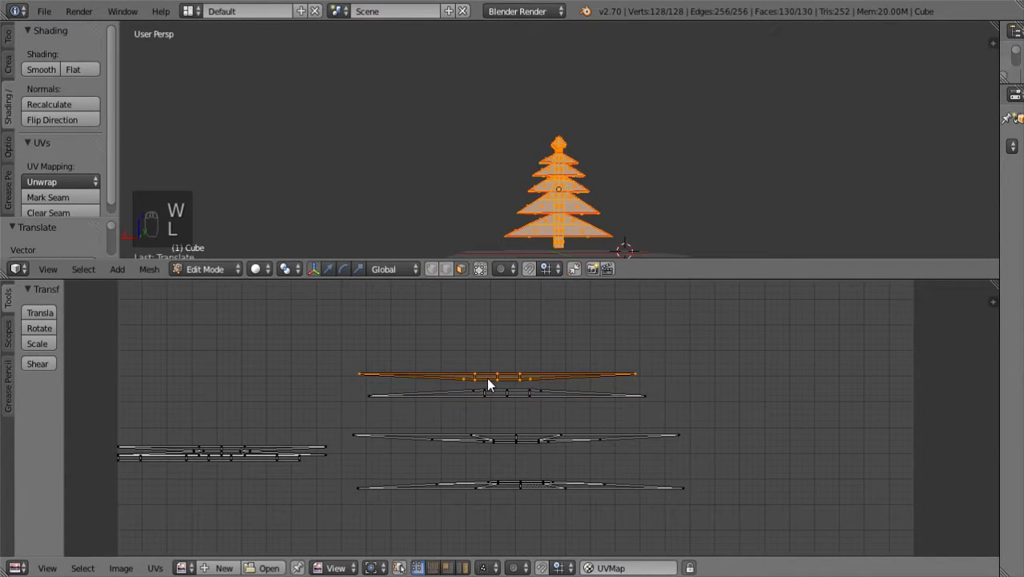
key("x")
type("180")
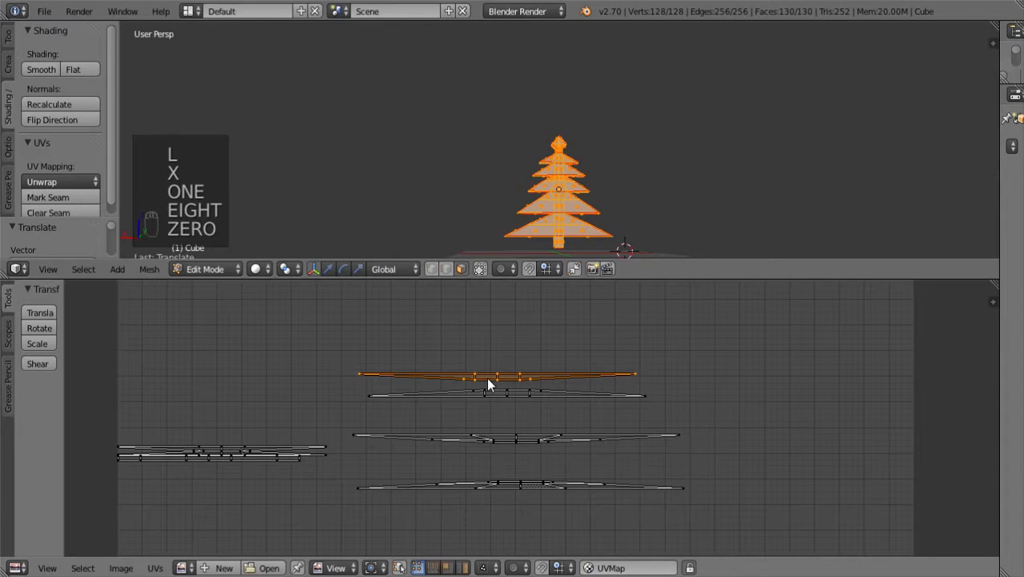
type("e280")
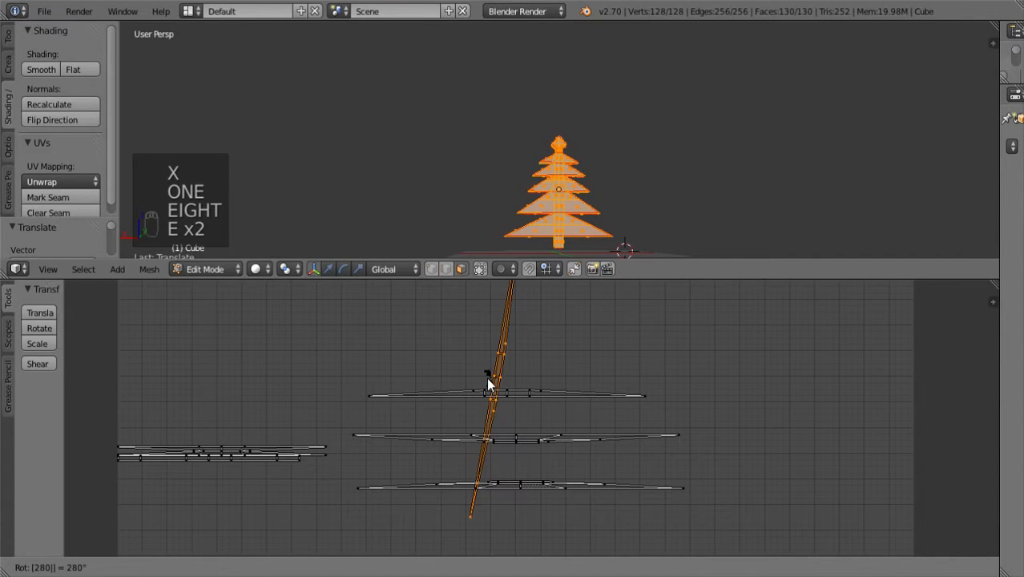
key("BackSpace")
key("BackSpace")
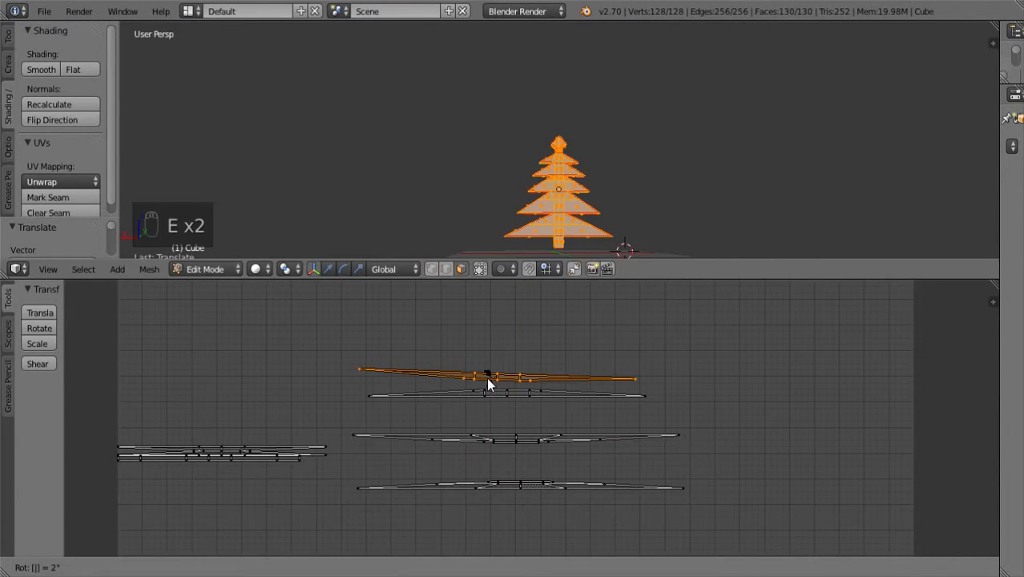
key("BackSpace")
key("Return")
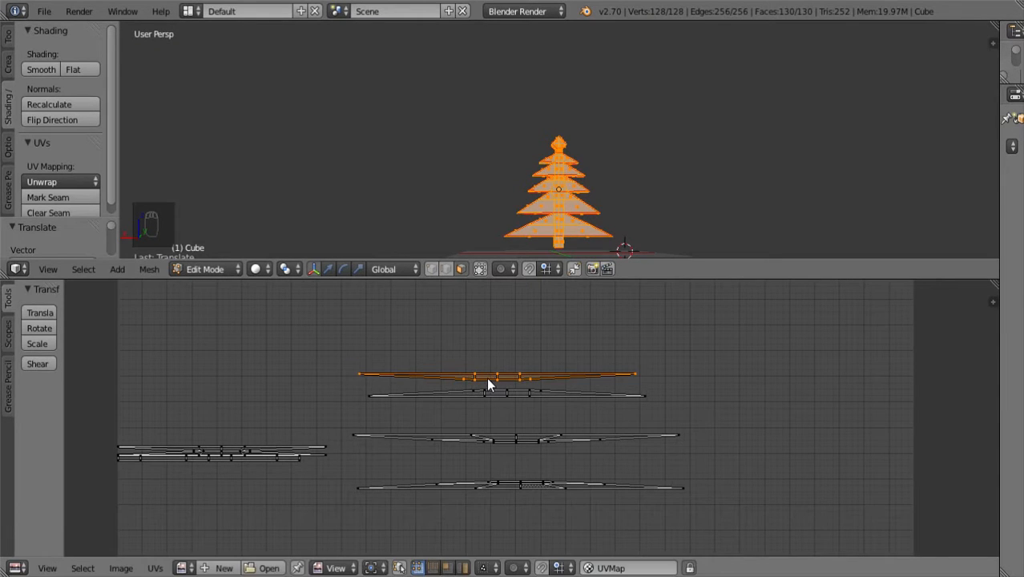
- Rotate the selected fourth-widest tier island by 180° and stack it on the matching island just below
type("e180")
key("Return")
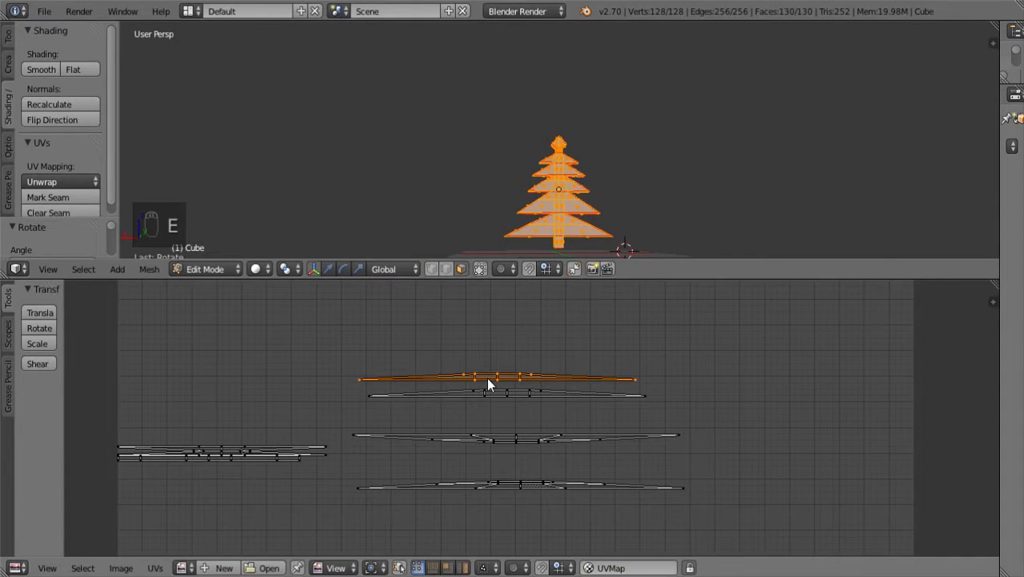
key("g")
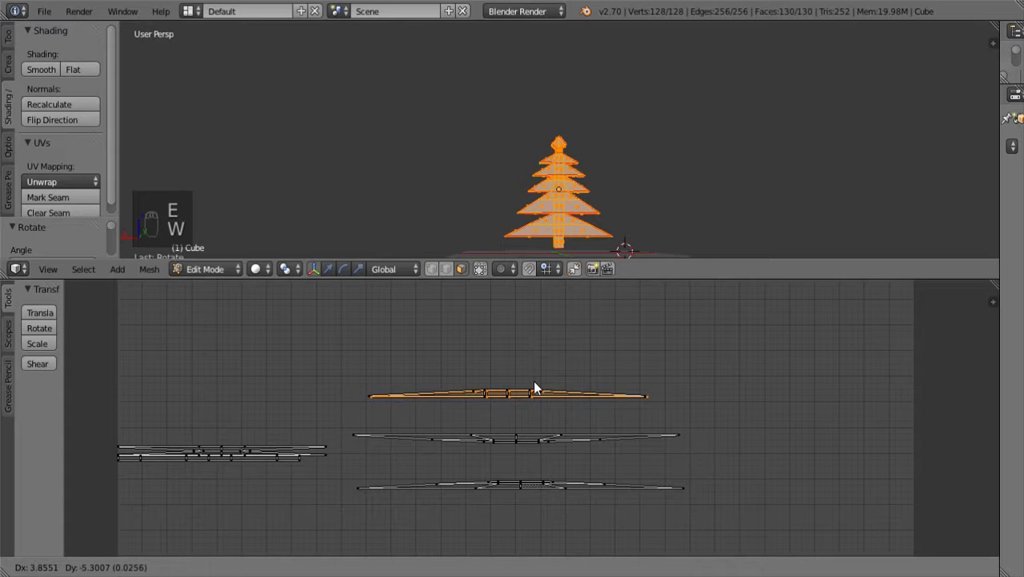
left_click(531, 380)
- Select the upper third-widest tier island, rotate it by 180° and stack it on its matching island below
key("l")
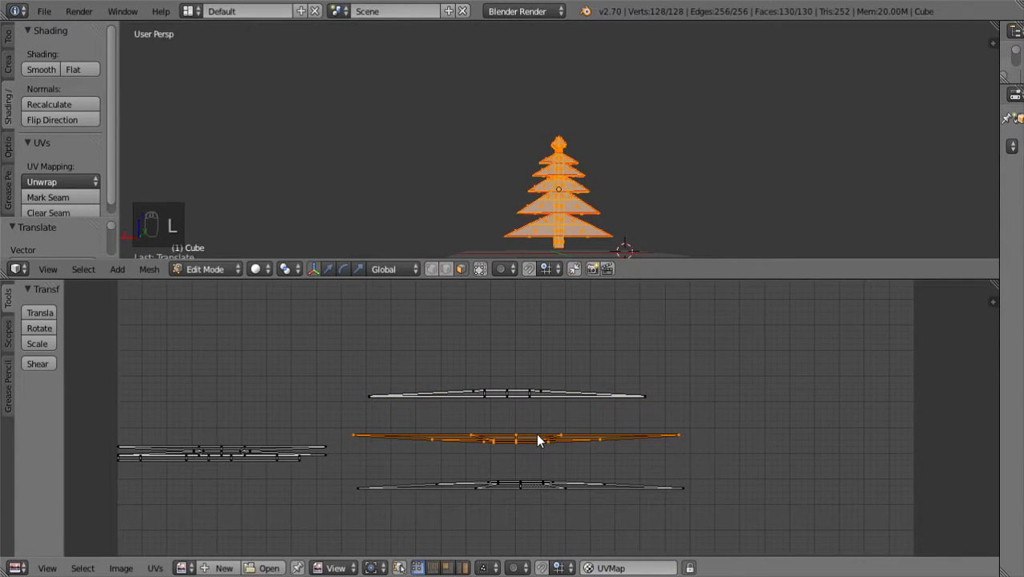
key("r")
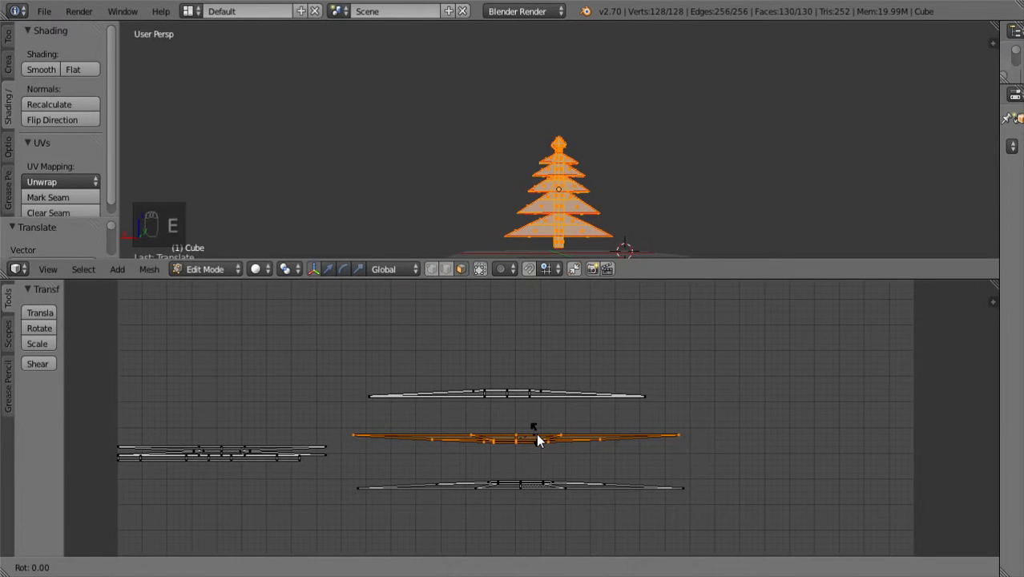
type("180")
key("Return")
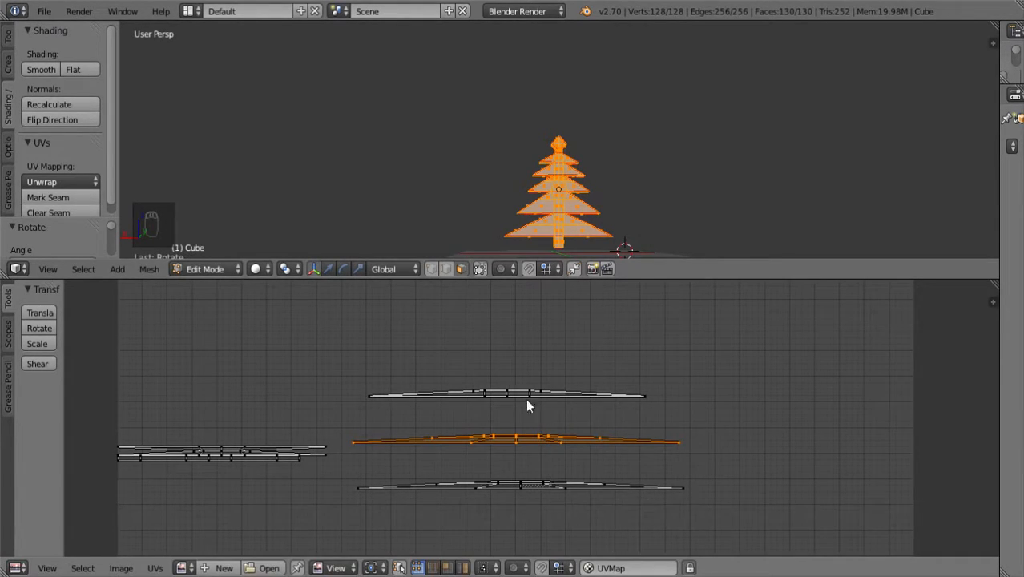
key("g")
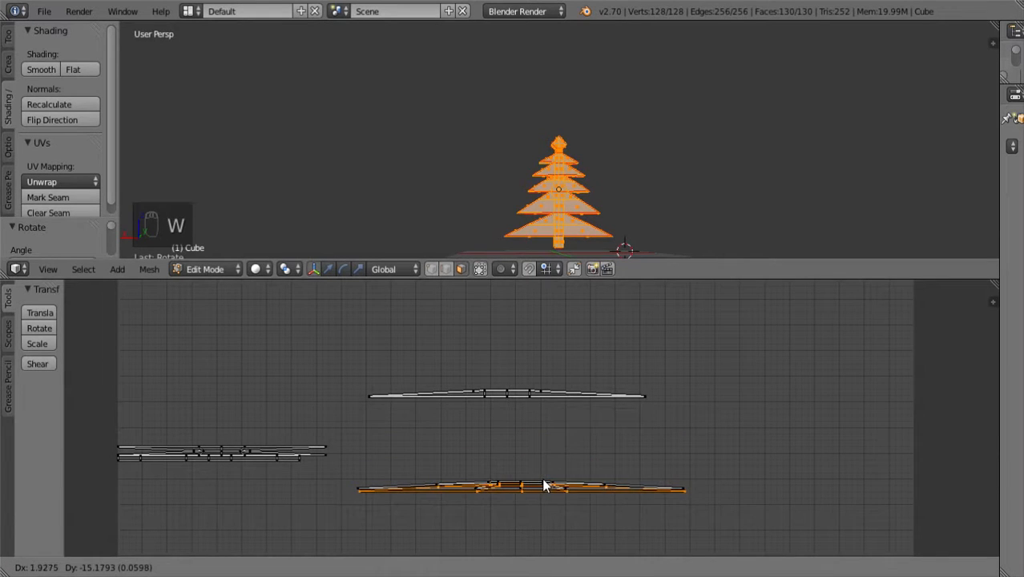
left_click(543, 481)
- Select the tree's tiers from the bottom up in the 3D view to check their UV islands, and reselect the whole mesh
scroll(545, 441, "down", 5)
scroll(556, 447, "up", 2)
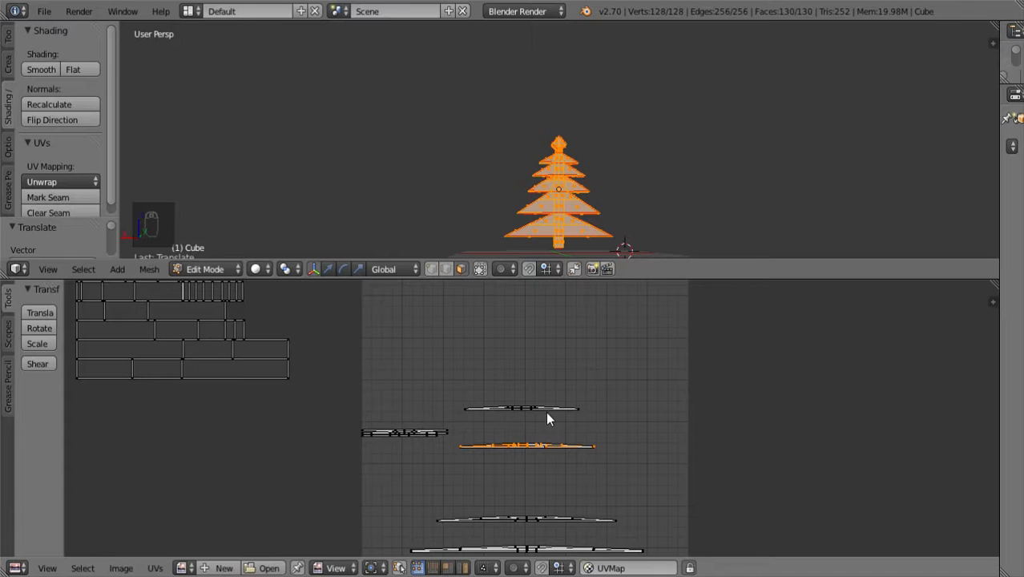
scroll(545, 418, "down", 1)
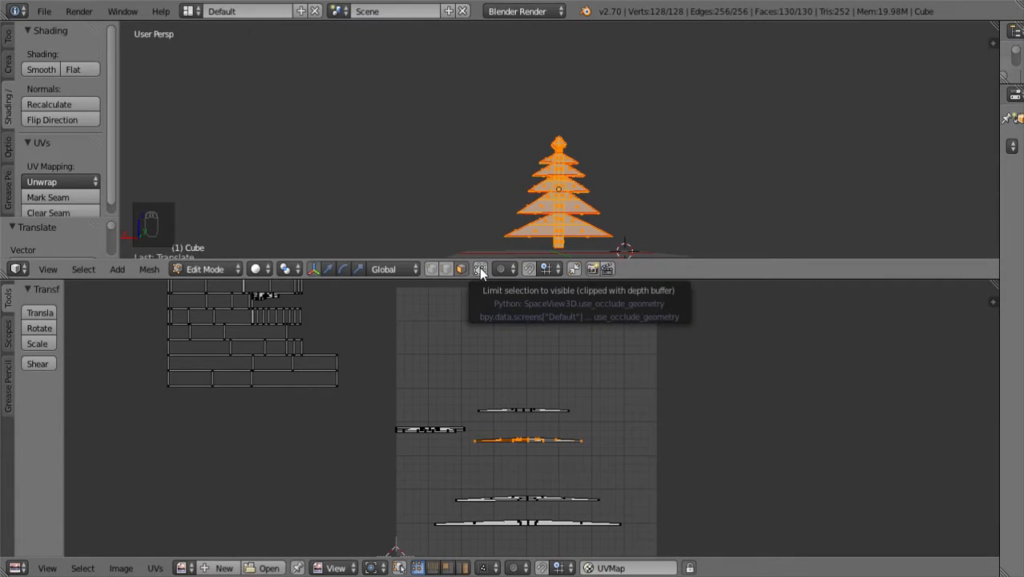
key("b")
left_click_drag(507, 225, 629, 220)
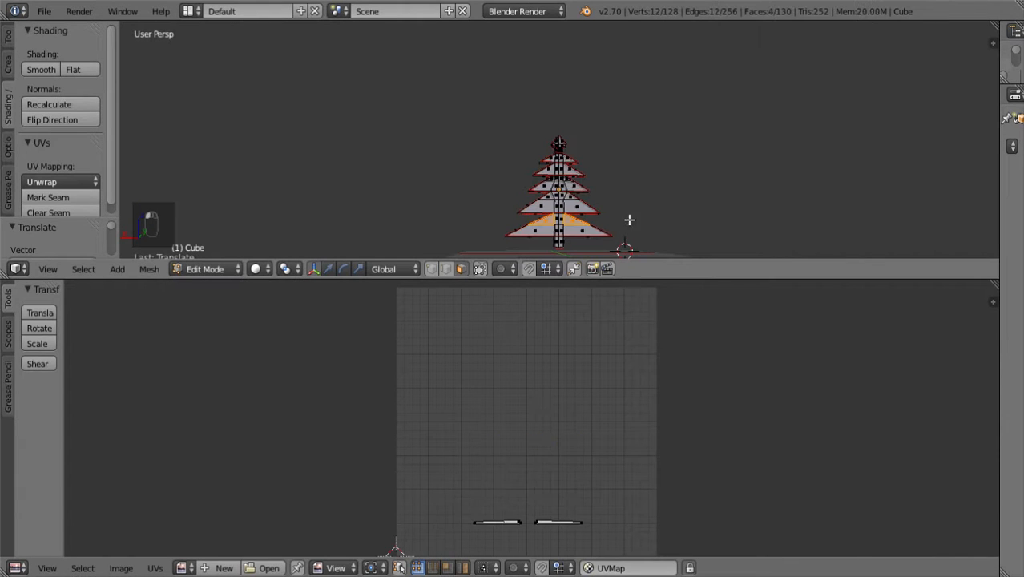
key("b")
left_click_drag(510, 215, 609, 239)
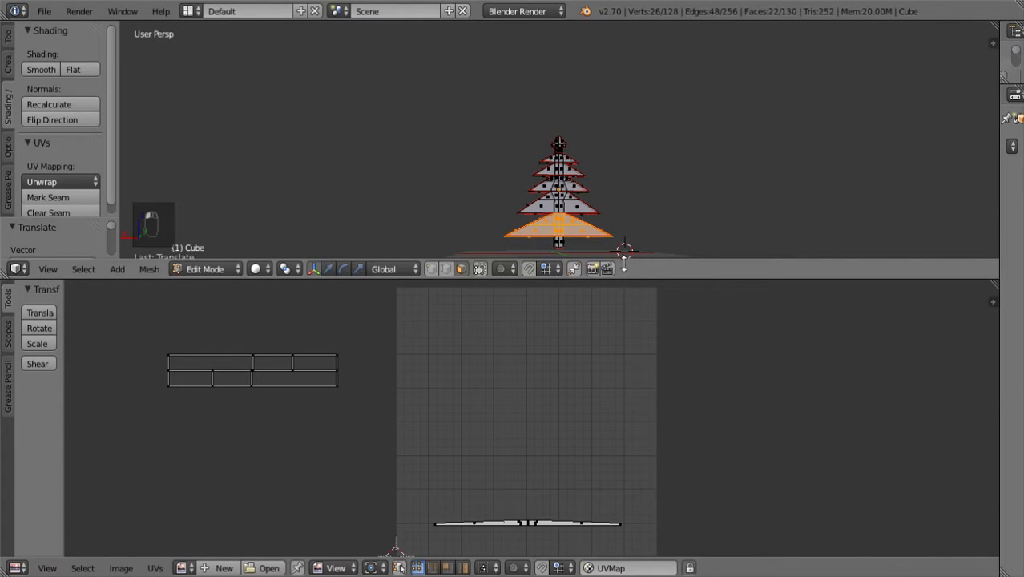
left_click_drag(521, 190, 609, 219, "shift")
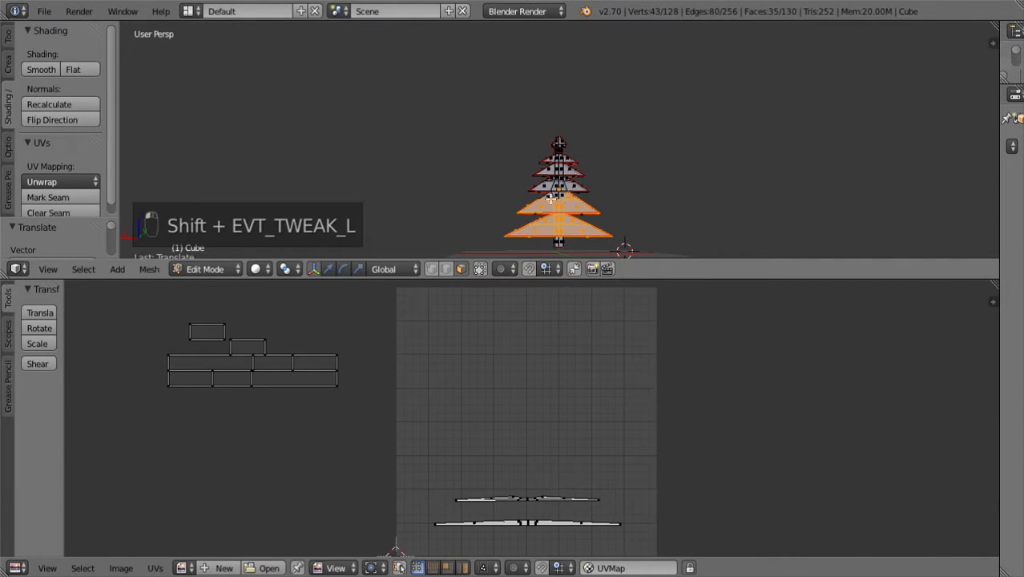
left_click_drag(538, 178, 599, 202, "shift")
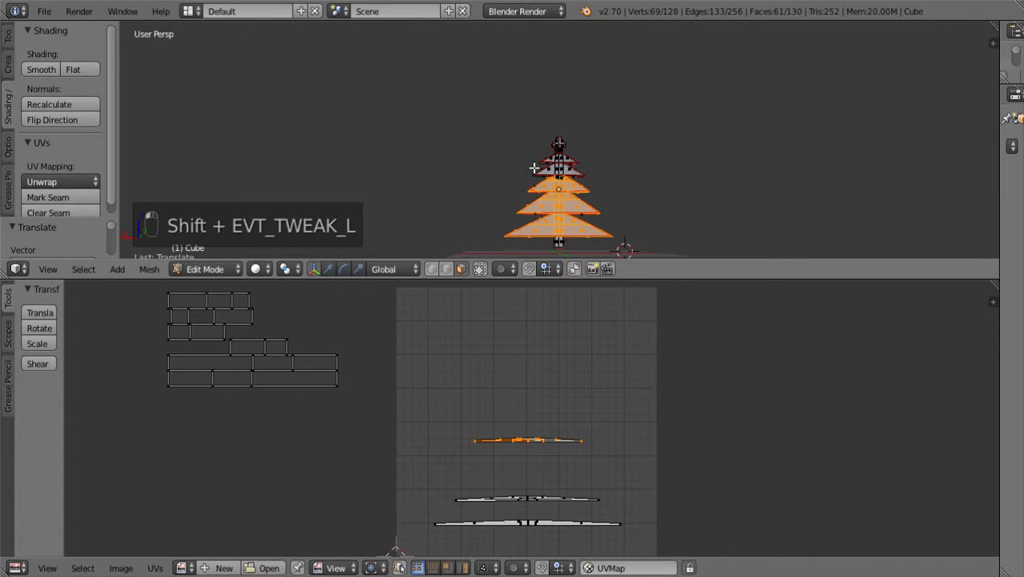
left_click_drag(532, 157, 590, 175, "shift")
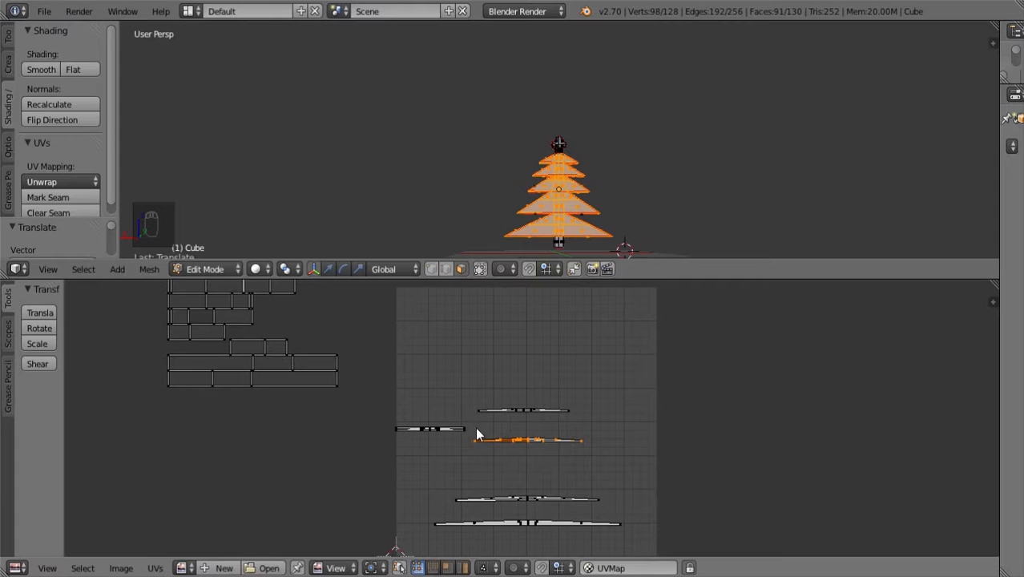
key("b")
left_click_drag(473, 66, 709, 291)
- Select the upper small tier island at the grid's left edge and move it above the column of stacked islands
right_click(440, 427)
key("l")
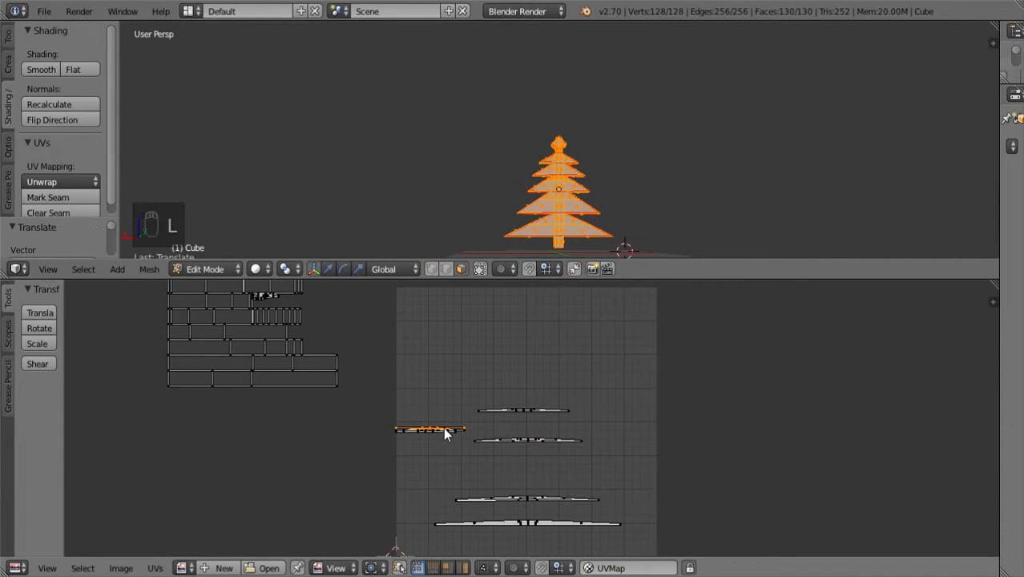
key("g")
left_click(533, 381)
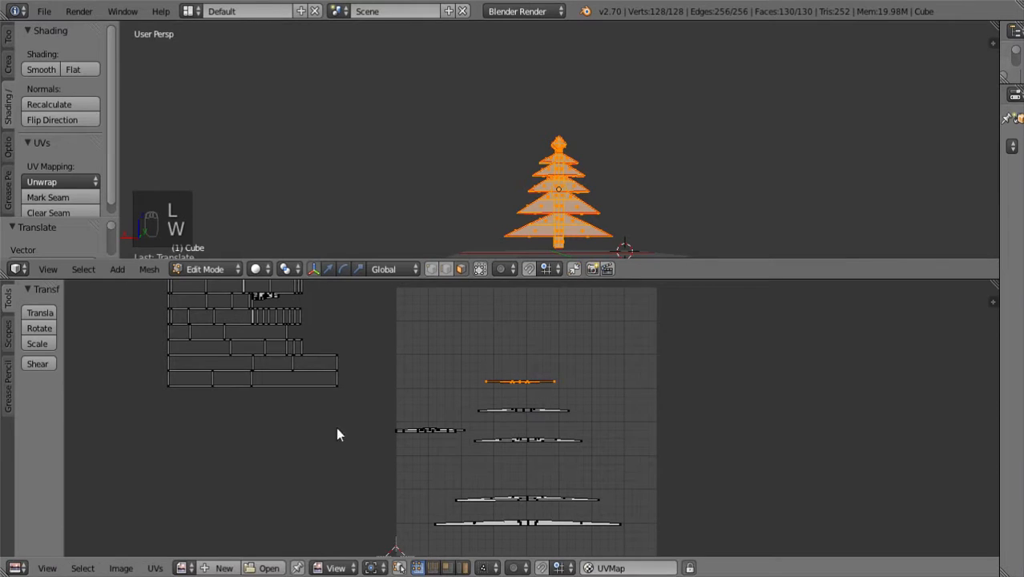
- Select the narrowest small island at the grid's left edge and move it just above the topmost island of the column
right_click(423, 437)
key("l")
key("g")
left_click(521, 380)
- Select the remaining small tier island at the grid's left edge and move it to the head of the column, above the thin strip
right_click(432, 427)
key("l")
key("g")
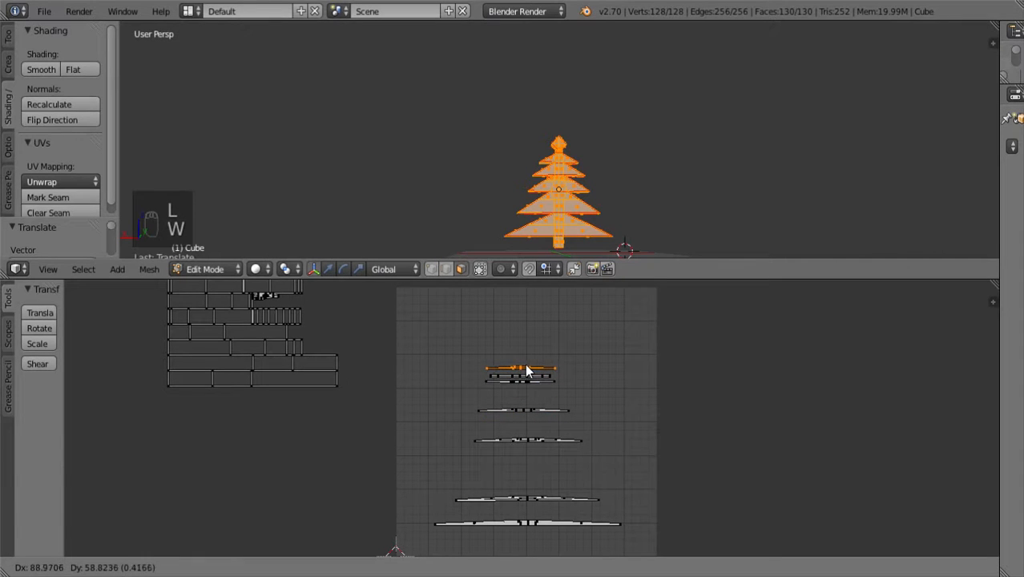
left_click(525, 364)
- Select the thin strip island between the two topmost tier islands and set it aside outside the UV grid, near the other strips
scroll(588, 423, "up", 3)
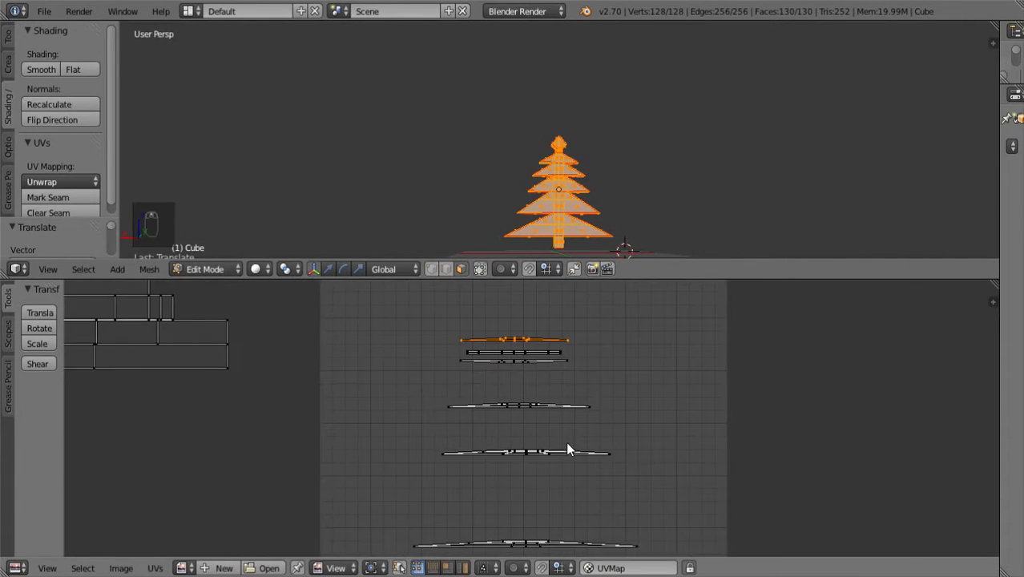
scroll(558, 426, "down", 3)
scroll(556, 431, "up", 1)
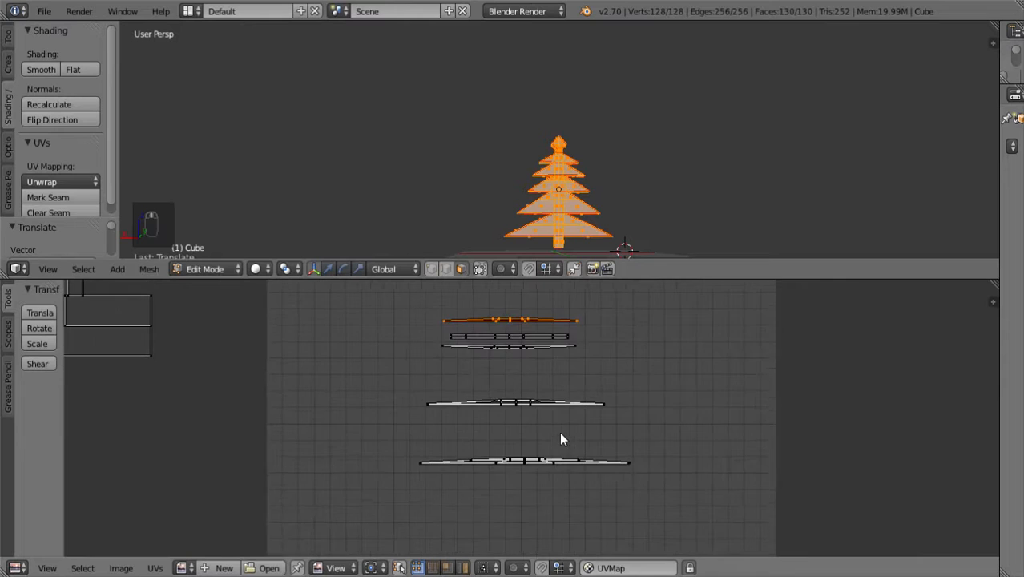
right_click(510, 336)
key("l")
key("w")
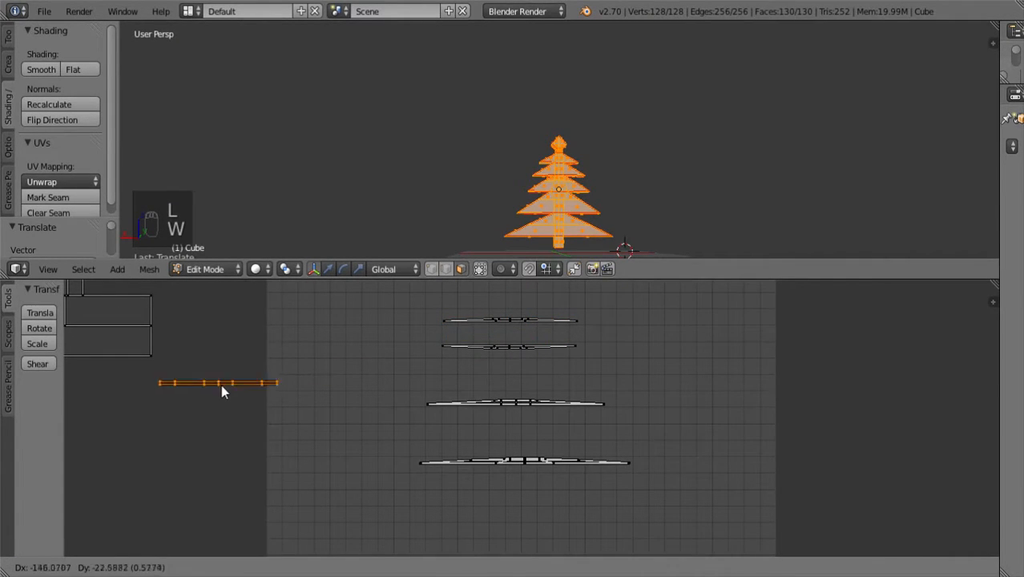
left_click(213, 387)
- Select the lower of the two smallest tier islands, rotate it by 180° and stack it on its matching island above
right_click(504, 347)
key("l")
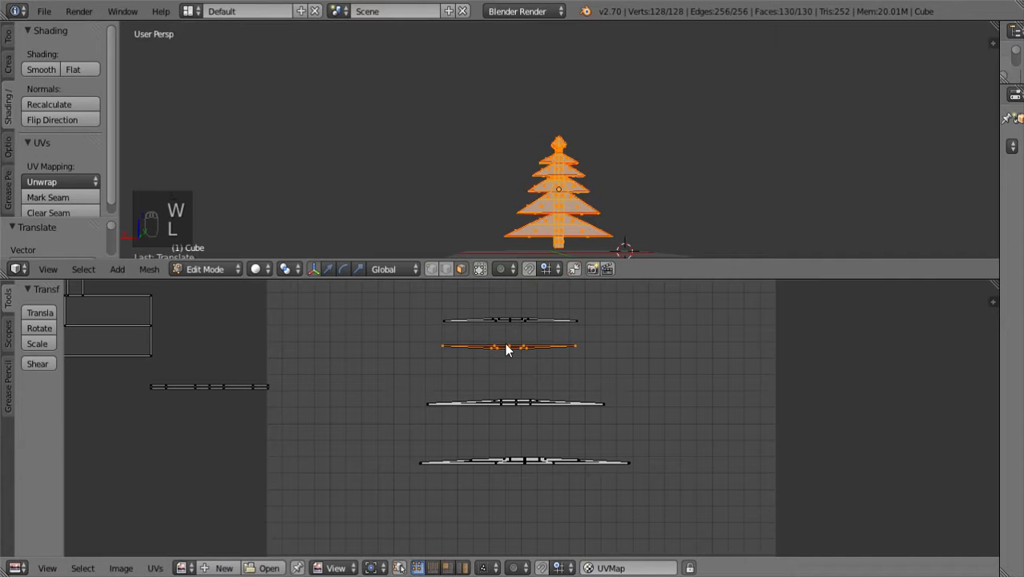
key("x")
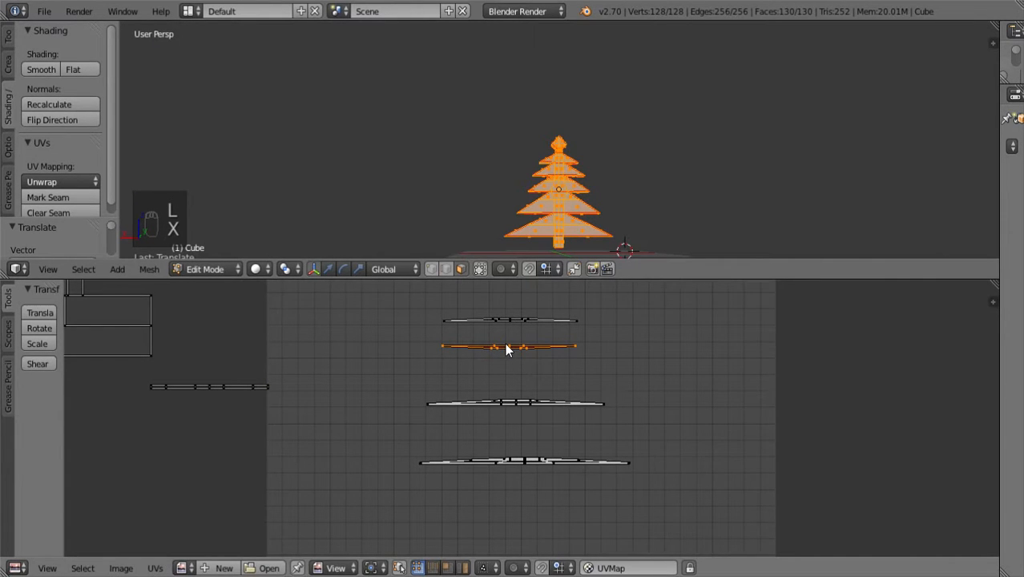
key("e")
left_click(507, 348)
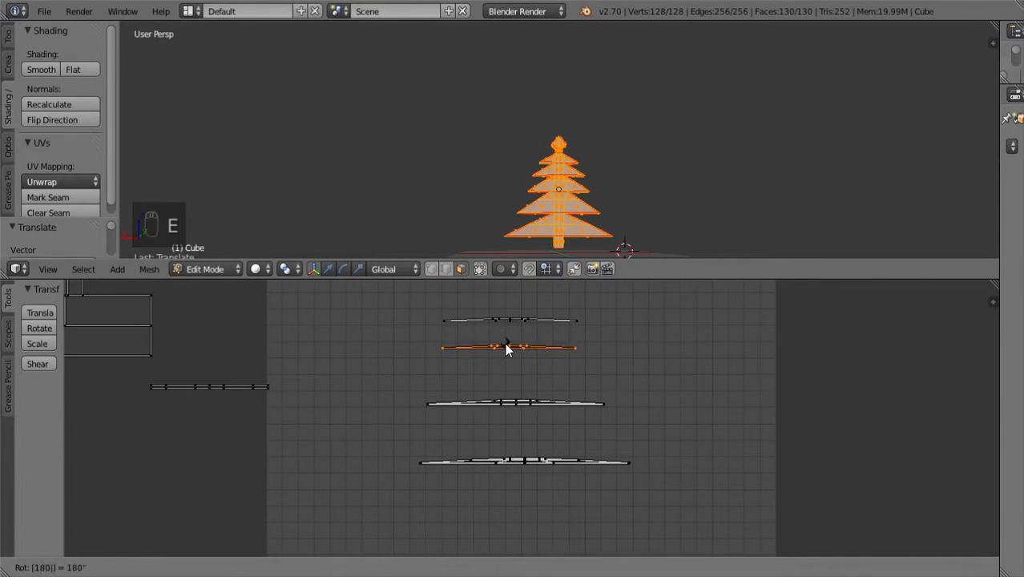
key("w")
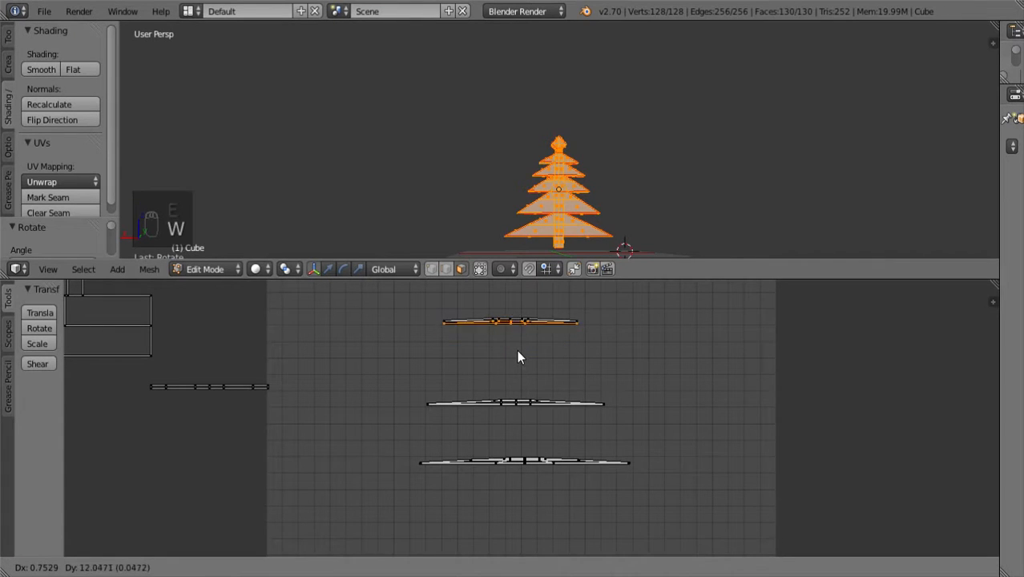
left_click(517, 350)
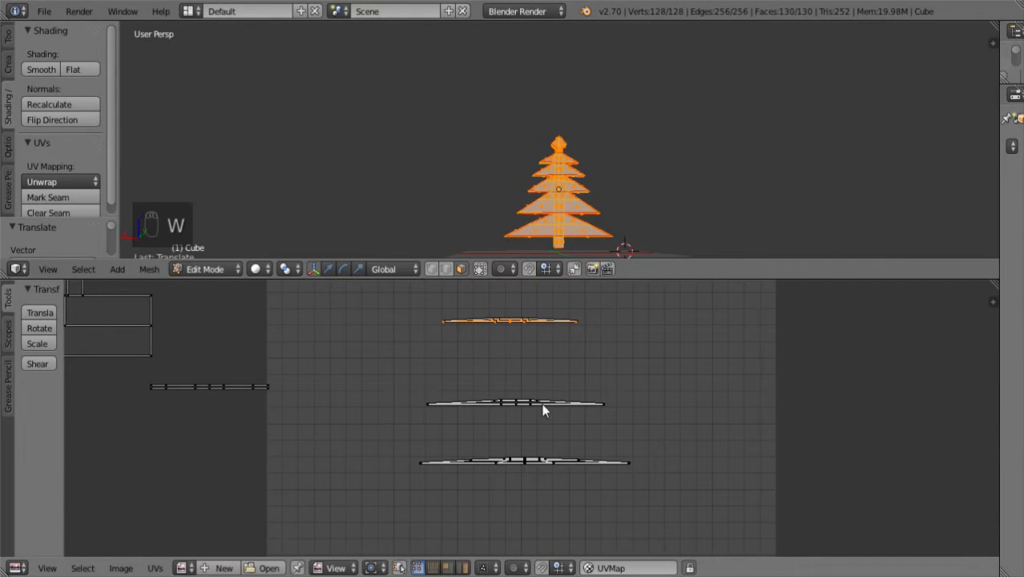
- Select both stacked islands of the widest tier, scale them about 10 times along Y and lower them to the grid's bottom edge
scroll(572, 400, "down", 4)
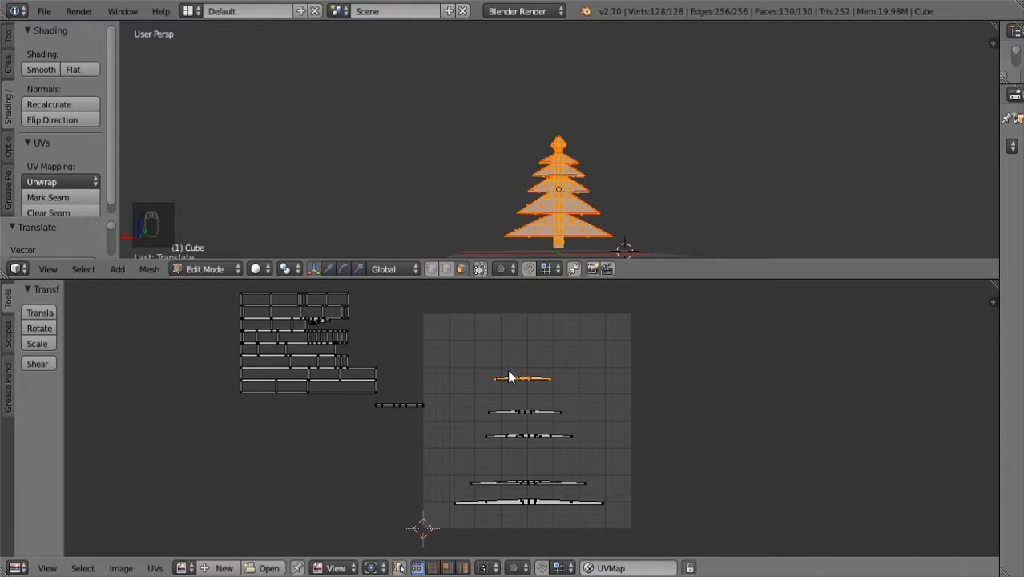
scroll(554, 489, "down", 2)
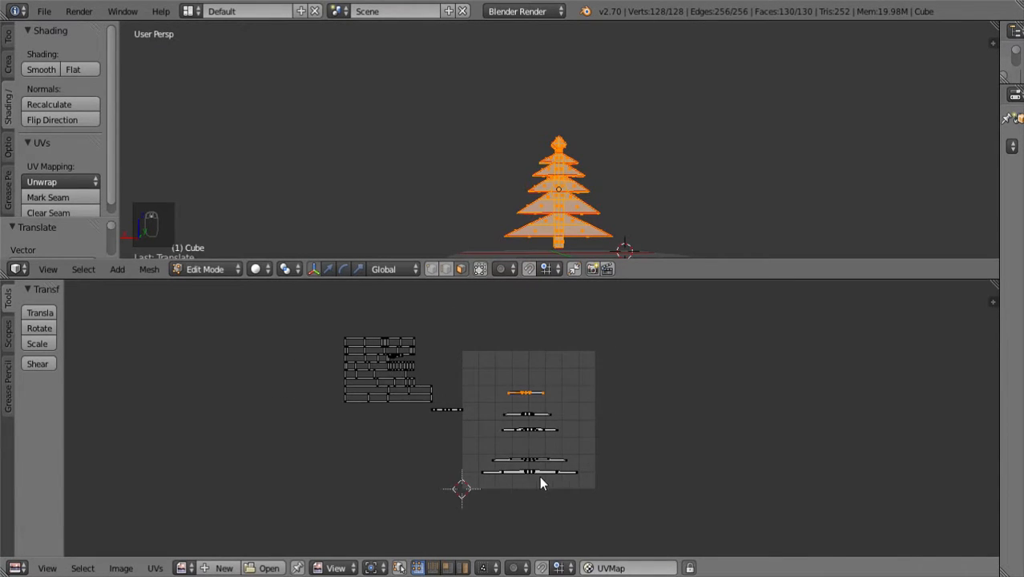
key("l")
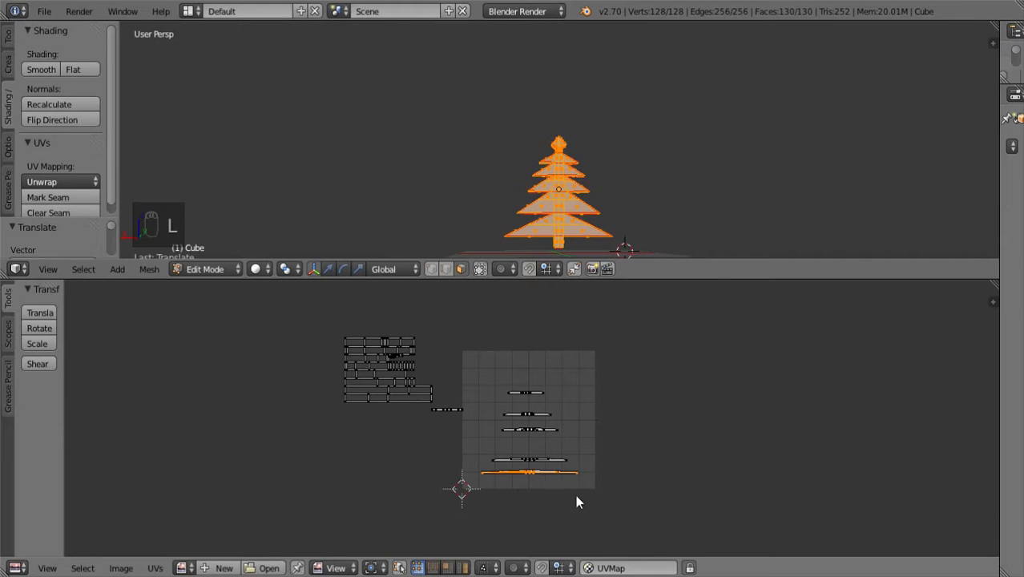
key("f")
key("b")
left_click_drag(391, 398, 723, 468)
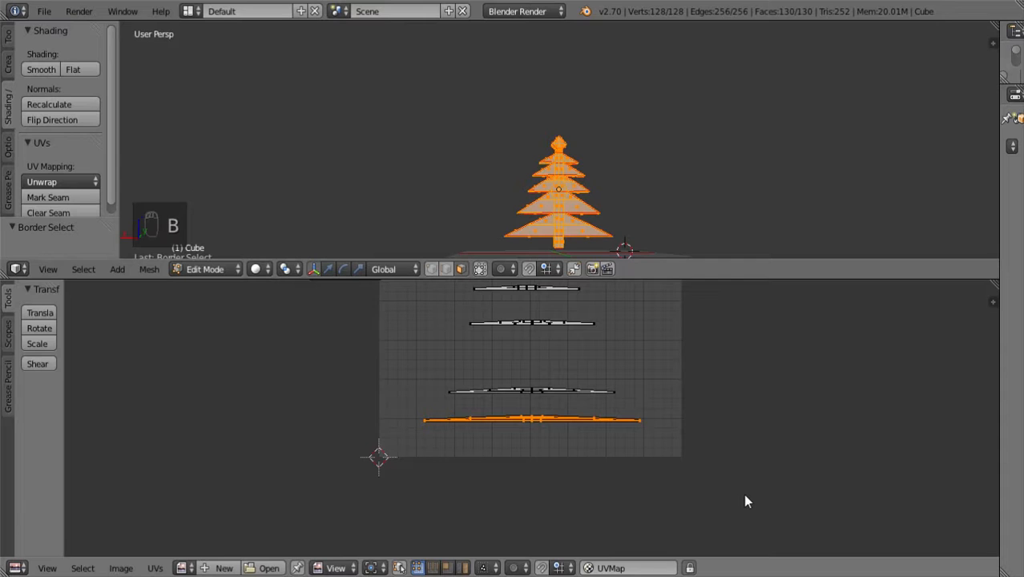
key("s")
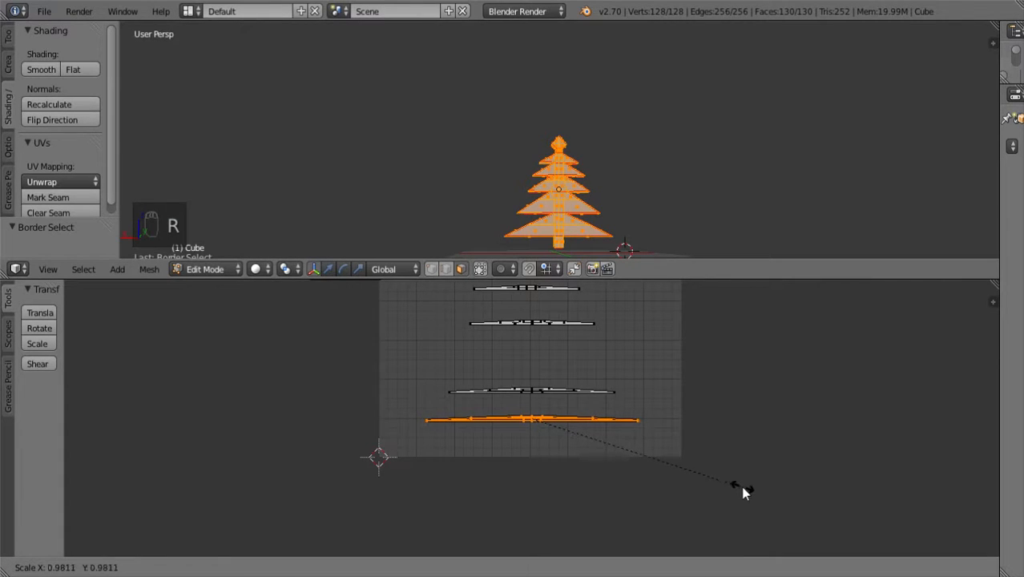
key("y")
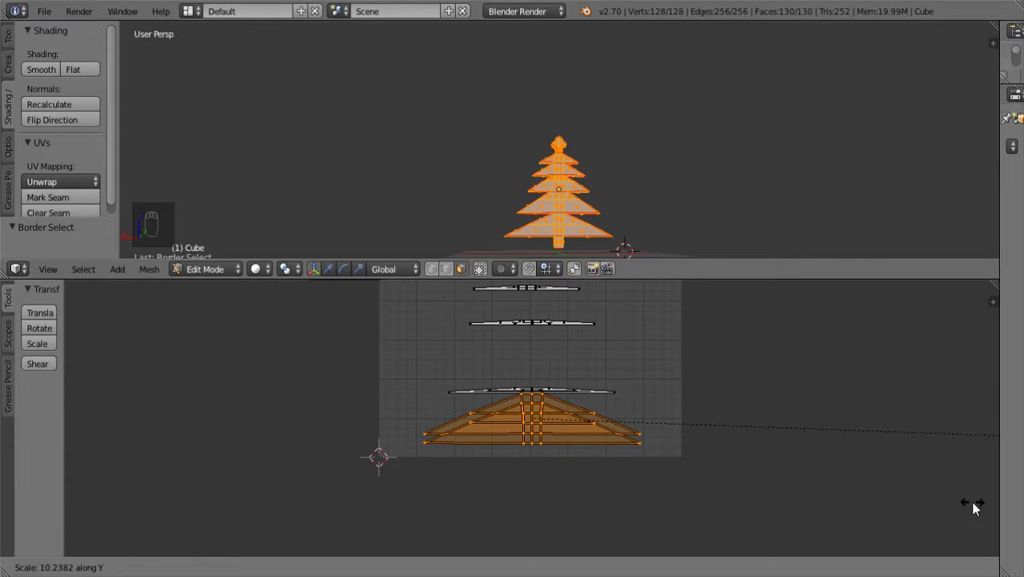
left_click(983, 505)
key("w")
left_click(952, 520)
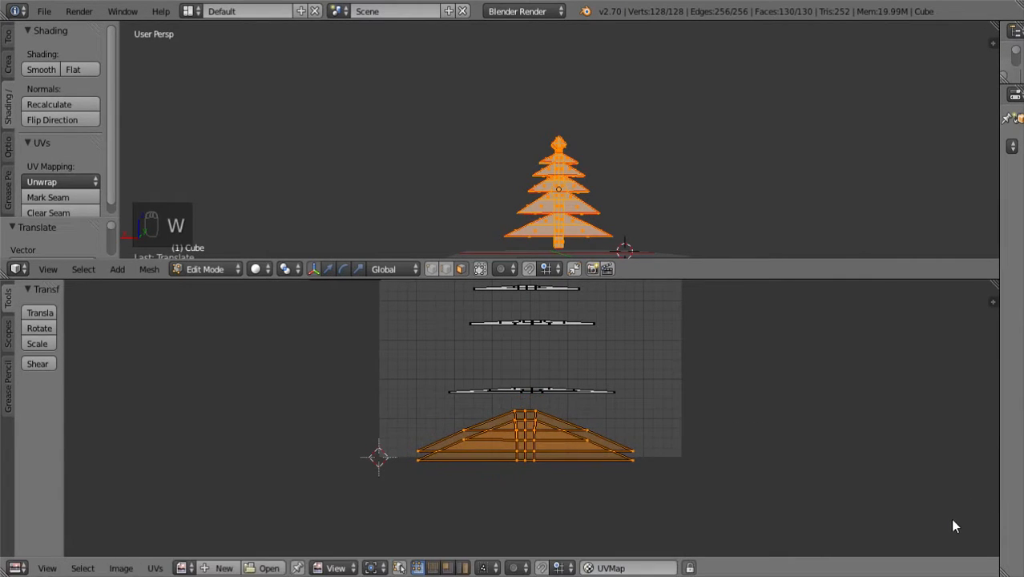
- Stretch the widest tier islands by about another 1.3 along Y, then scale them up uniformly to nearly the grid's width
key("r")
right_click(838, 456)
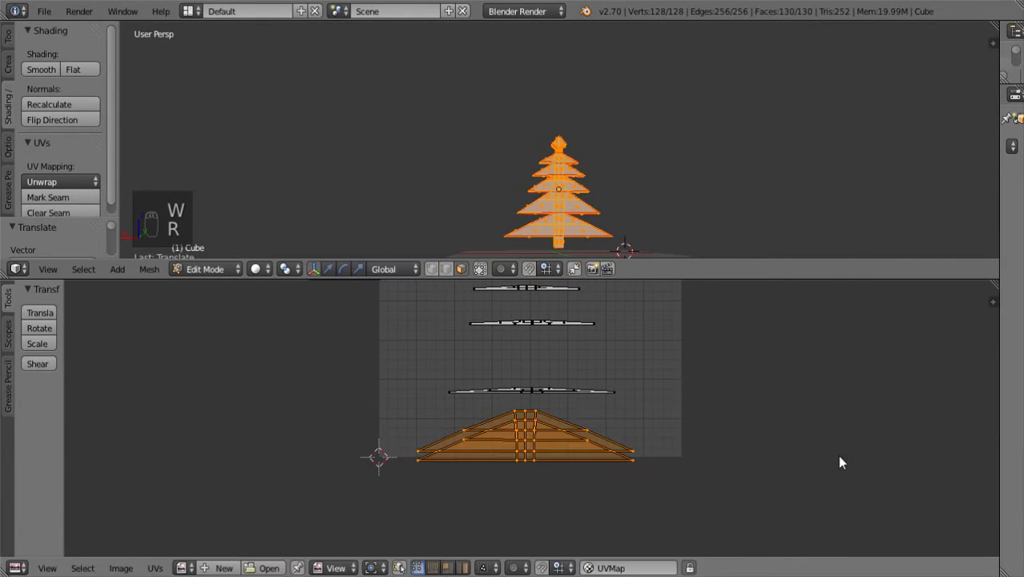
key("r")
key("y")
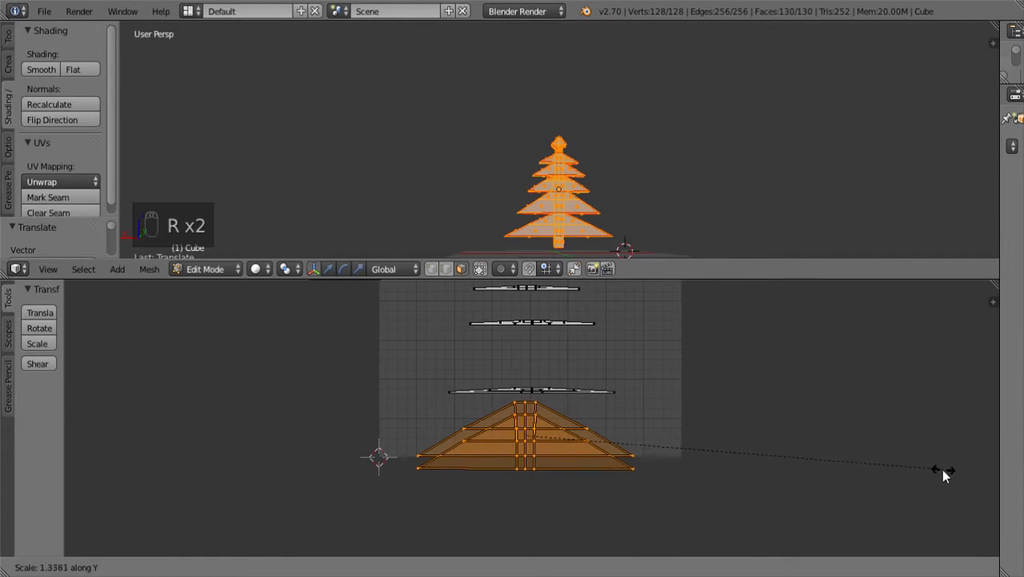
left_click(921, 471)
key("r")
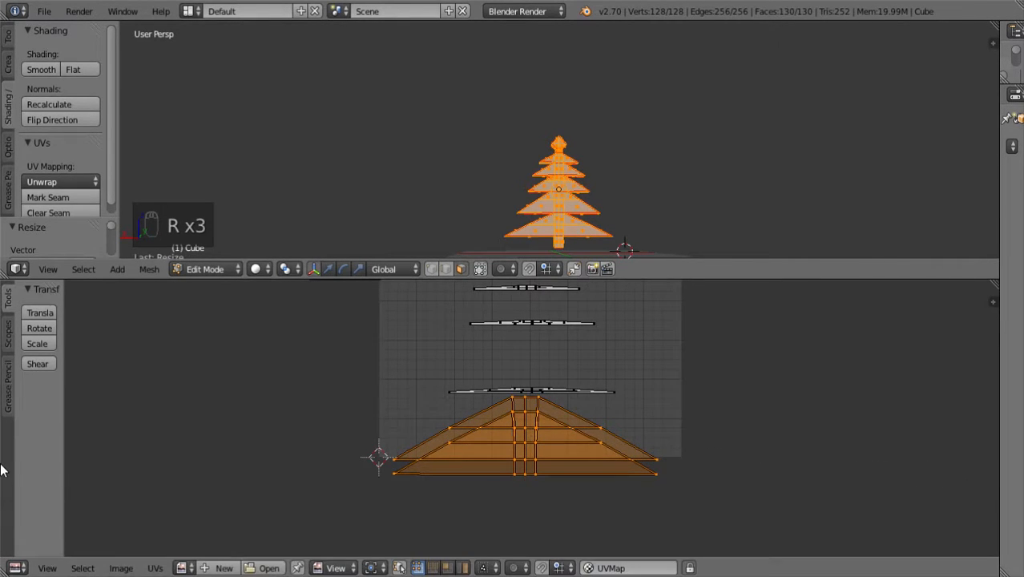
left_click(409, 469)
- Select the lower of the two widest tier islands and move it up onto its matching island
key("l")
key("w")
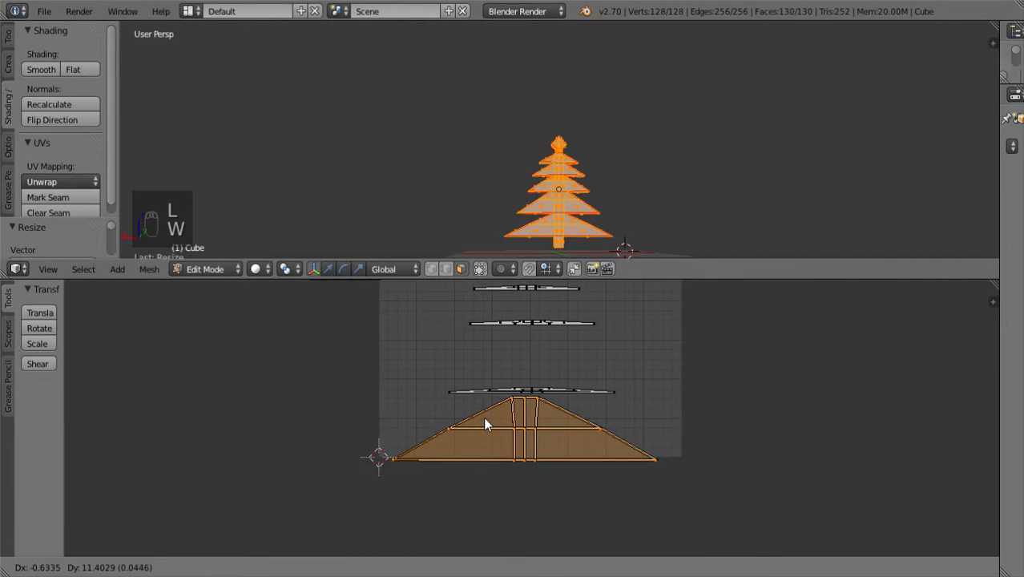
left_click(484, 416)
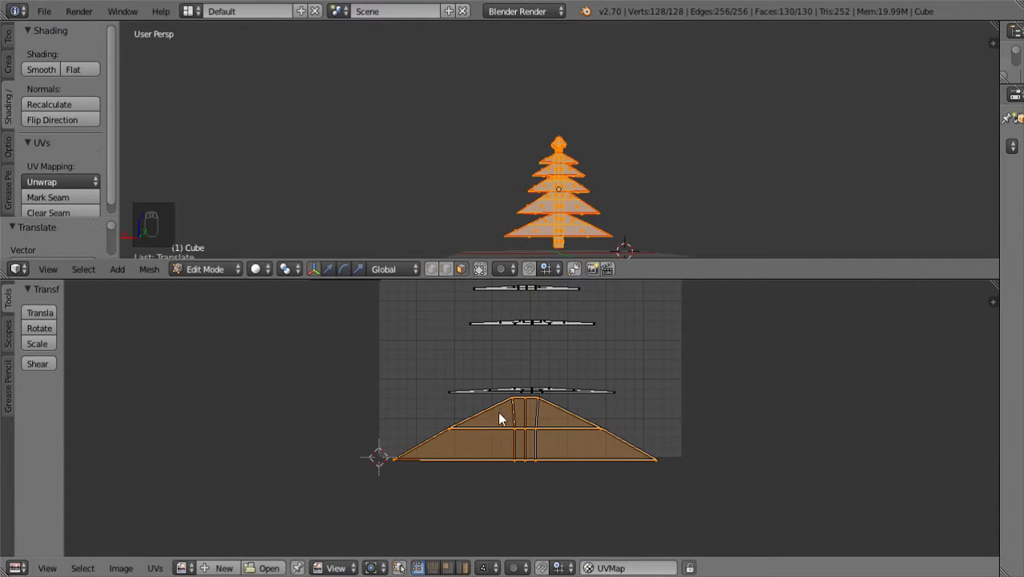
- Select both stacked islands of the second-widest tier, stretch them along Y and move them just above the widest tier
right_click(525, 393)
key("l")
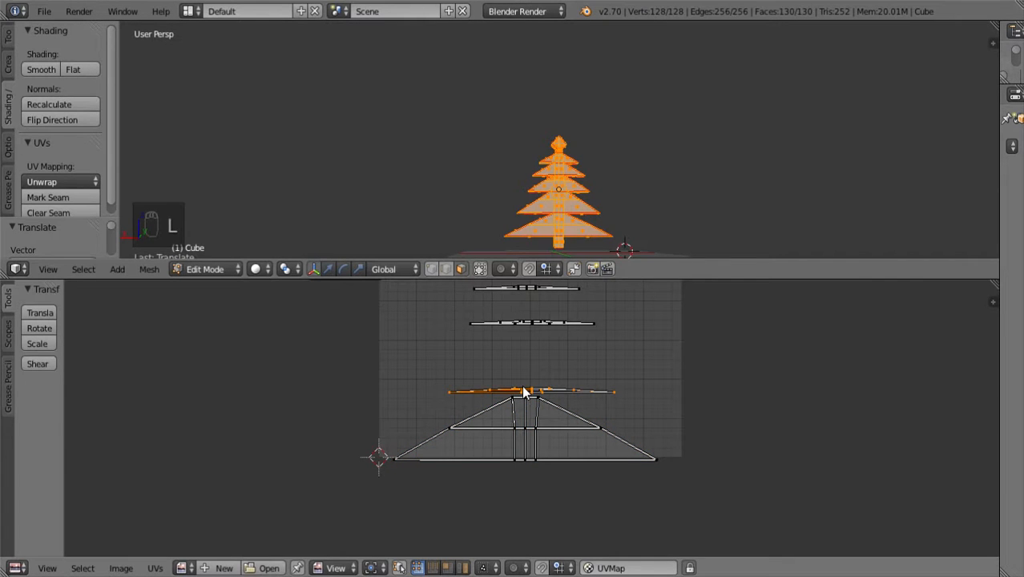
key("b")
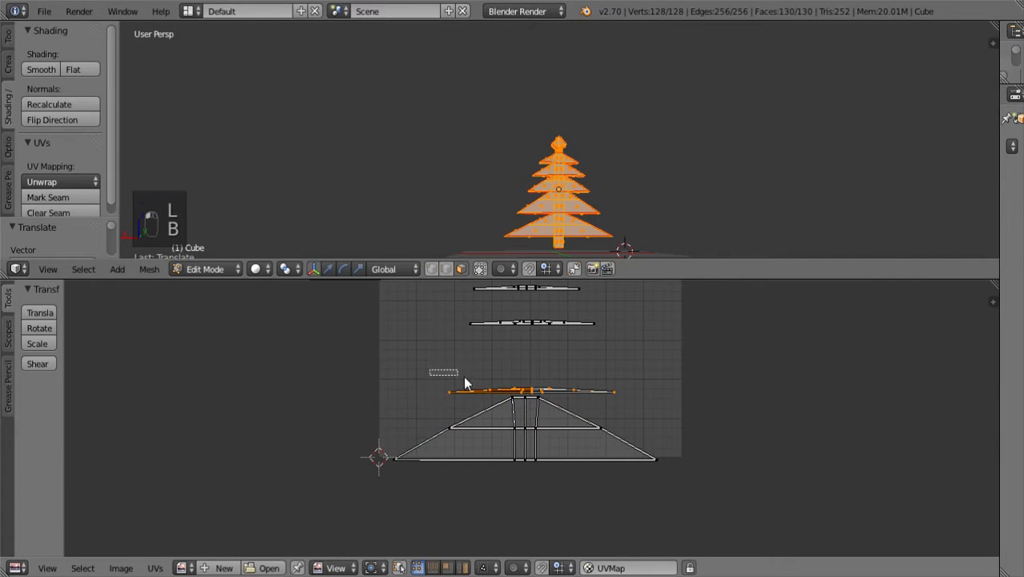
left_click_drag(430, 370, 653, 394)
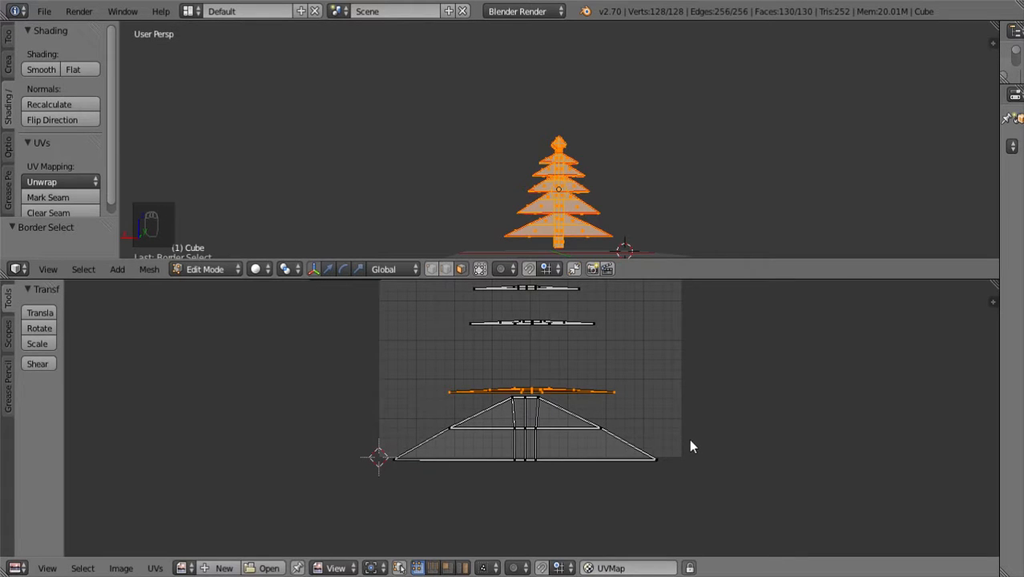
key("s")
key("y")
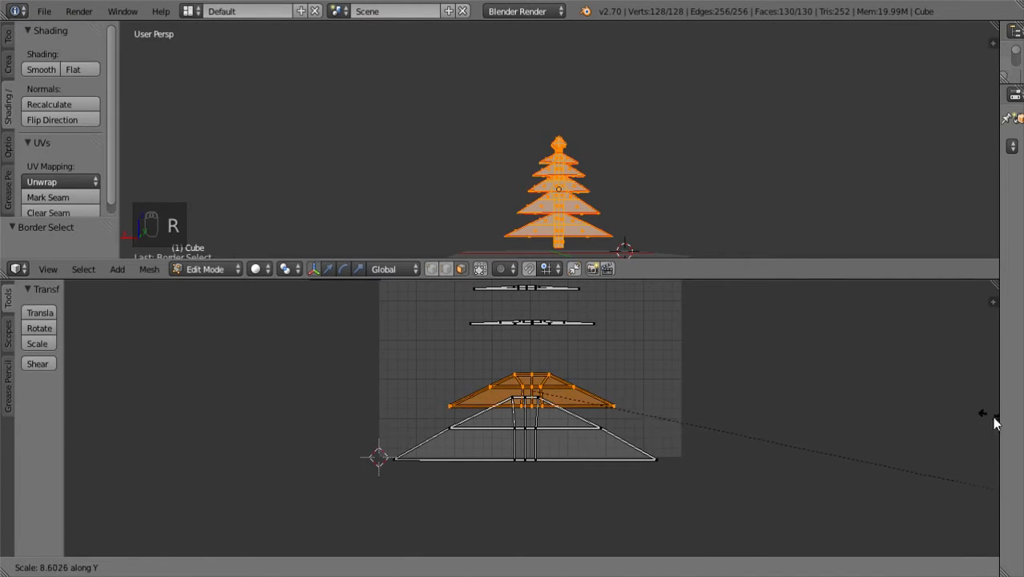
left_click(580, 504)
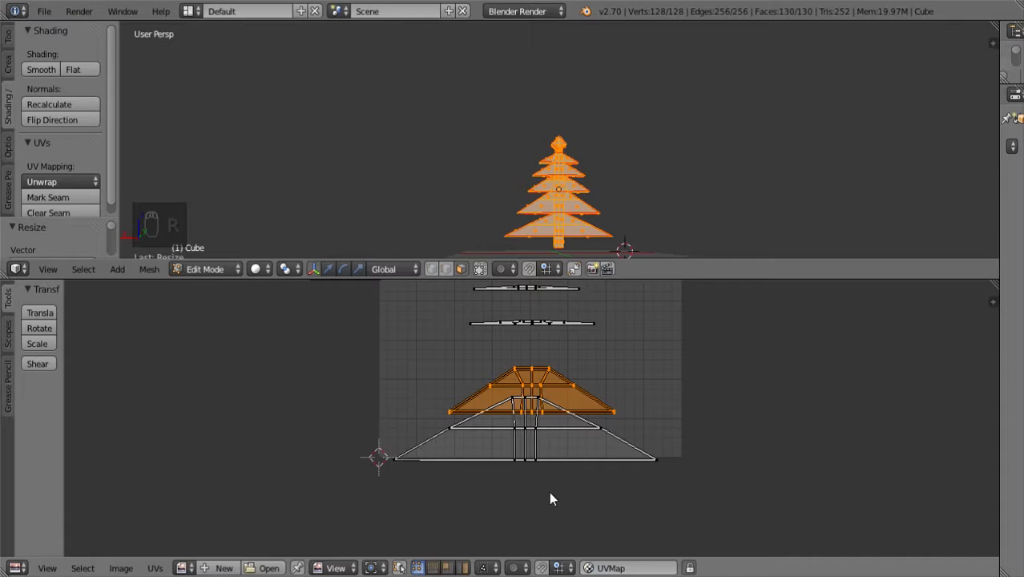
key("g")
left_click(479, 470)
- Align one second-widest tier island exactly with its matching island, and do the same for the widest tier below
scroll(483, 472, "up", 3)
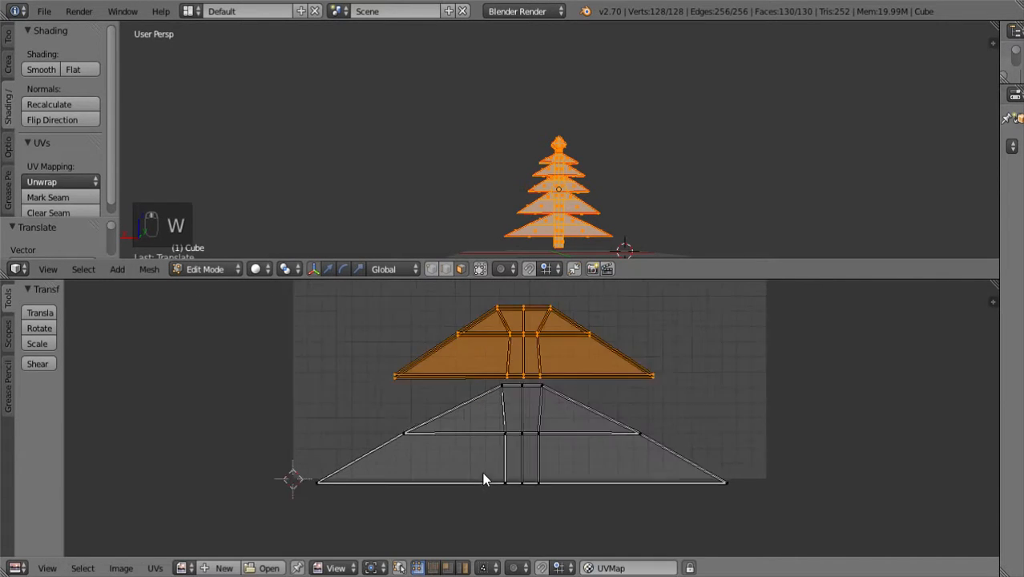
key("g")
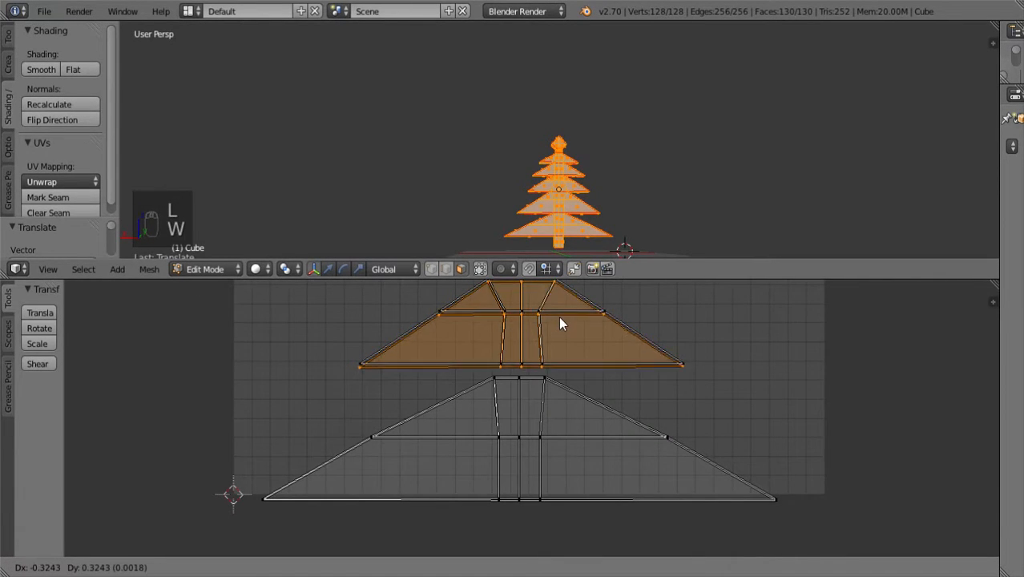
left_click(560, 320)
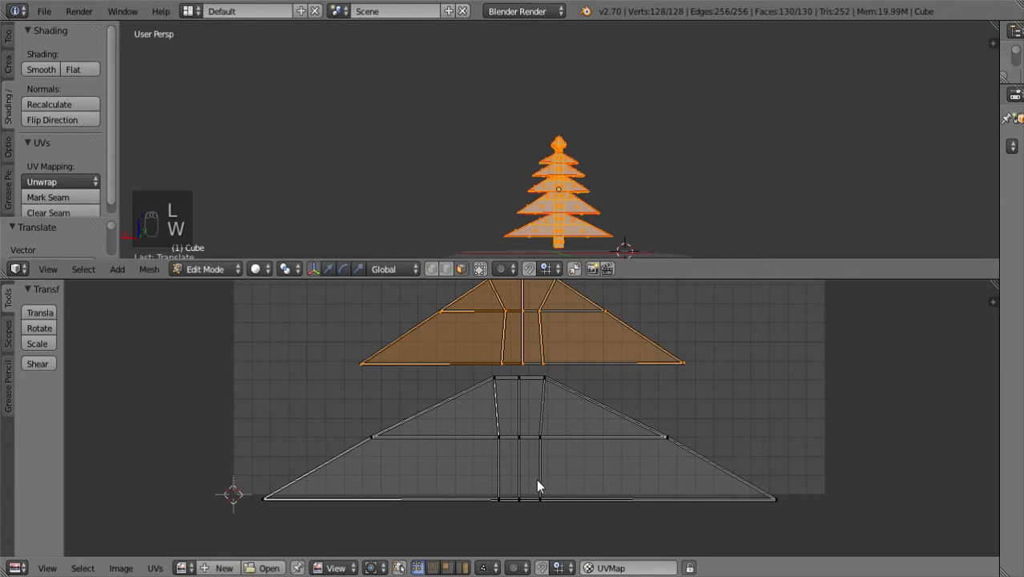
right_click(536, 478)
scroll(536, 473, "up", 2)
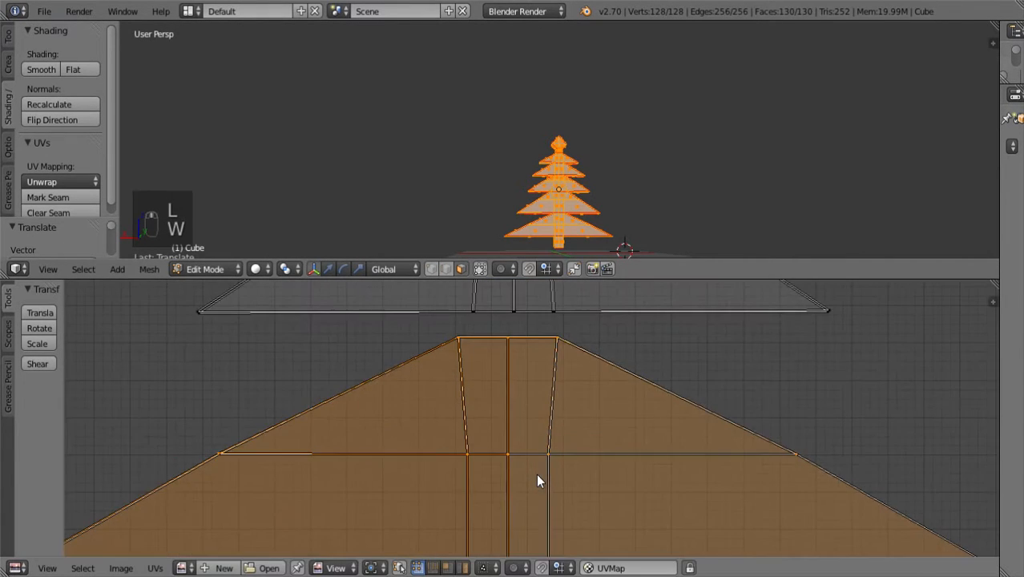
- Select both stacked islands of the third-widest tier and stretch them along Y into a tapered tier shape
scroll(536, 474, "down", 5)
key("ctrl+a")
right_click(532, 352)
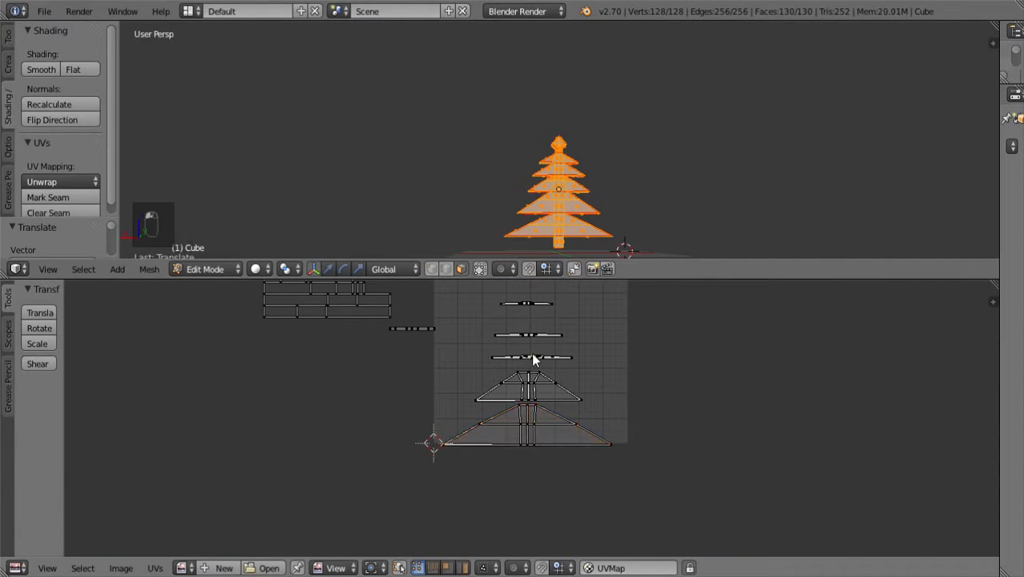
scroll(597, 426, "up", 6)
scroll(578, 452, "down", 6)
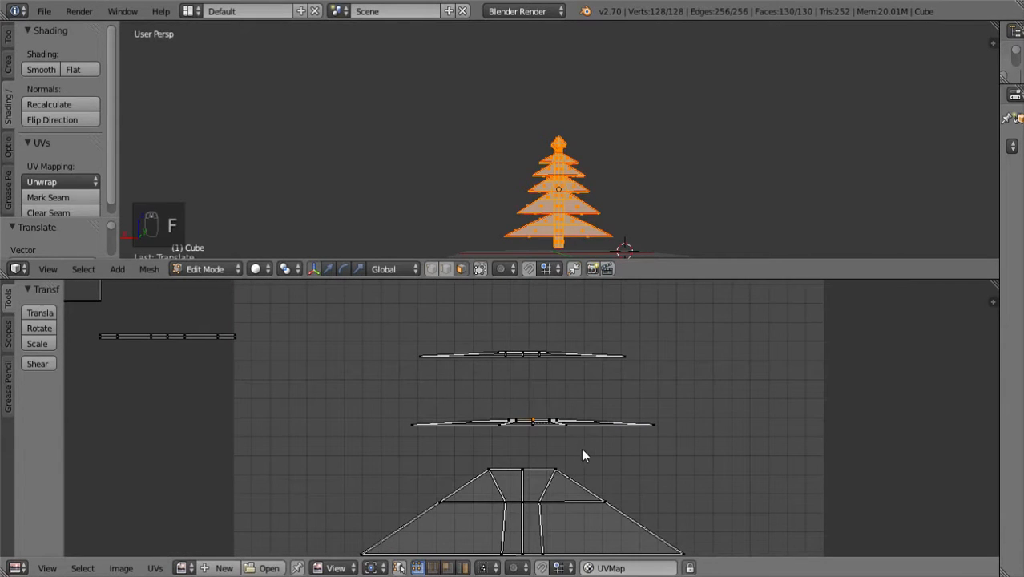
key("l")
key("b")
left_click_drag(400, 401, 701, 450)
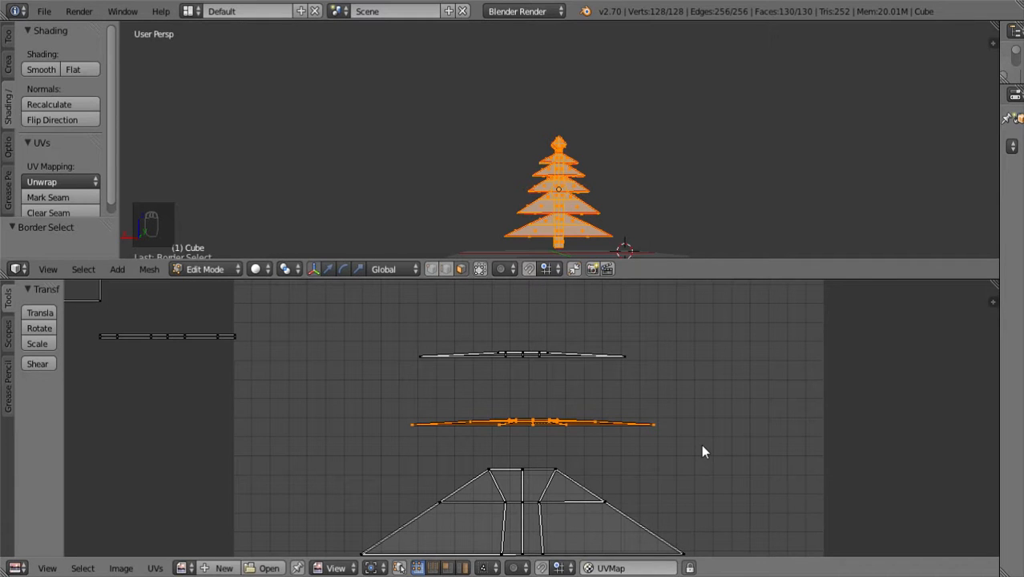
key("s")
key("y")
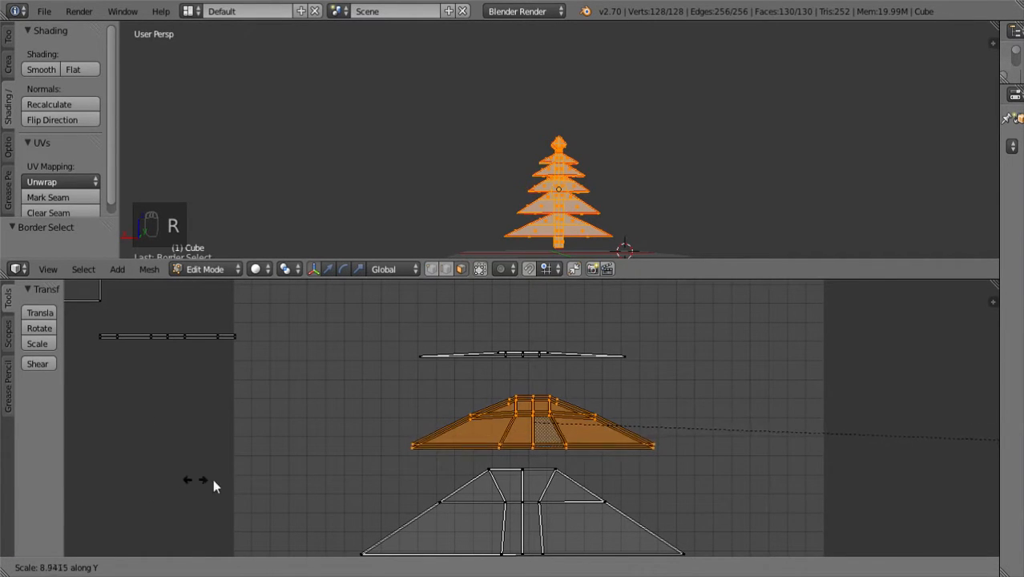
left_click(620, 470)
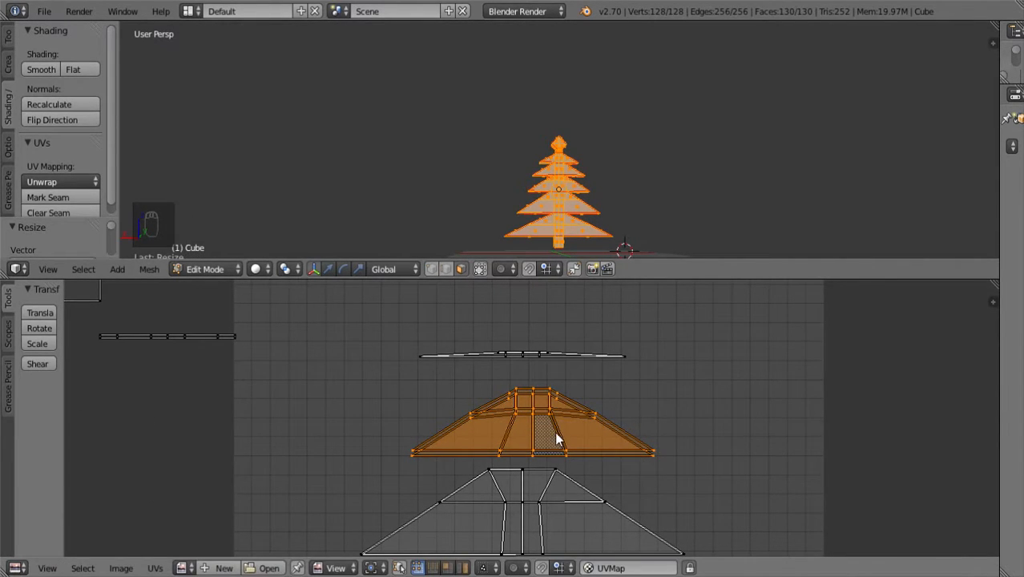
- Align the third-widest tier's two islands exactly, and stretch both stacked fourth-widest tier islands along Y into a tapered shape
left_click_drag(563, 423, 563, 430)
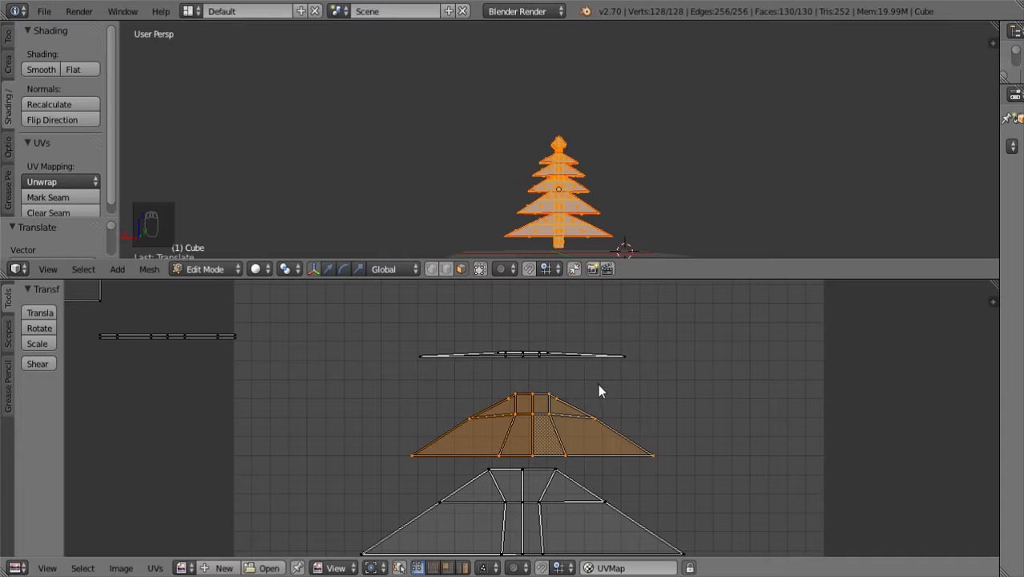
key("b")
left_click_drag(391, 328, 725, 378)
key("s")
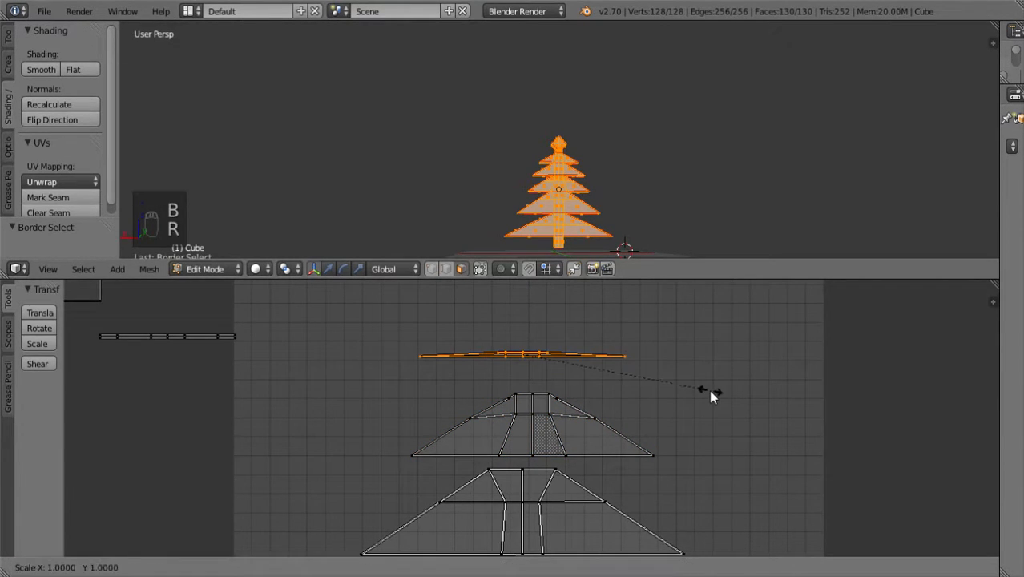
key("y")
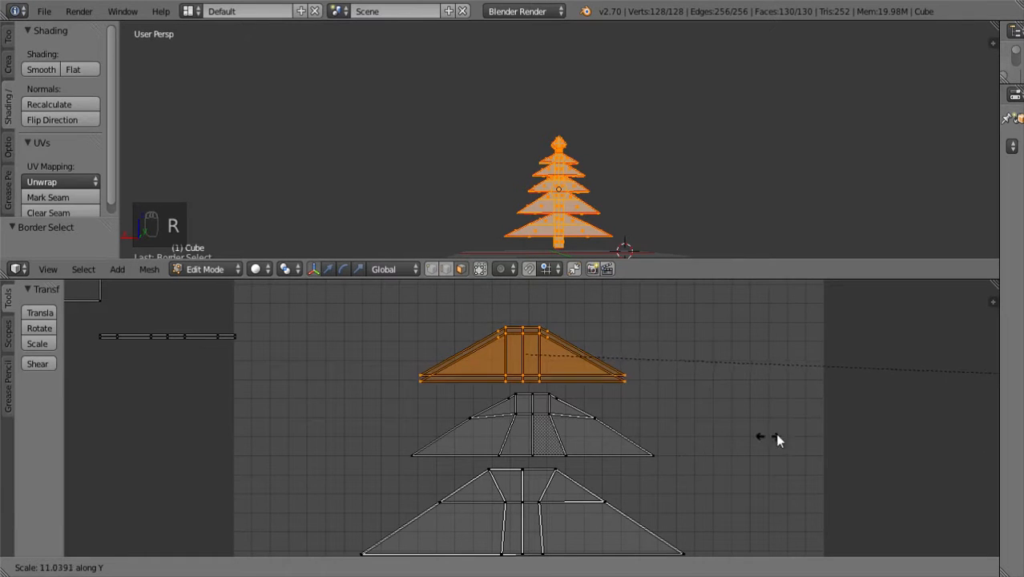
left_click(404, 478)
- Align one fourth-widest tier island with its matching island and center both above the third-widest tier
key("l")
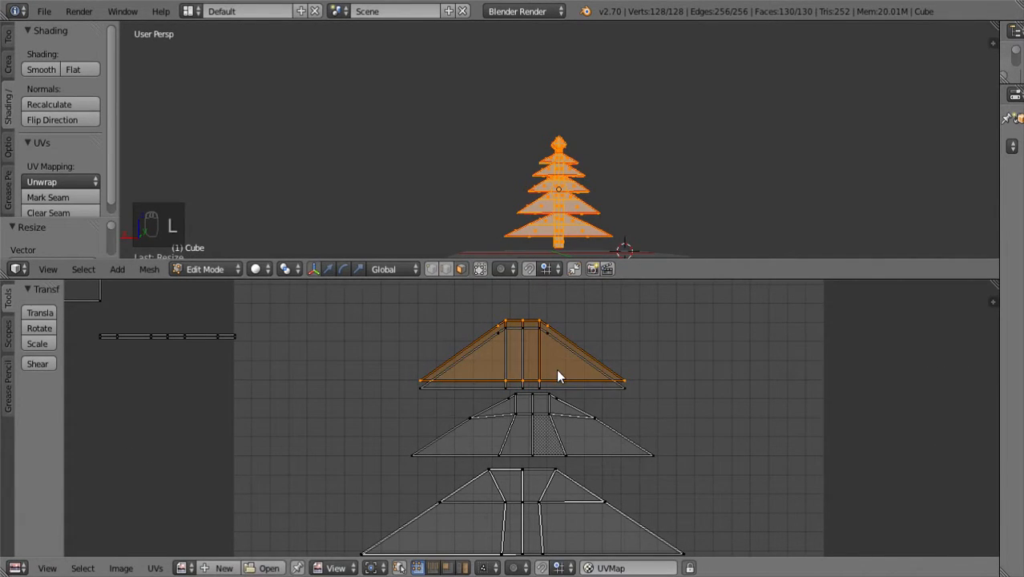
key("w")
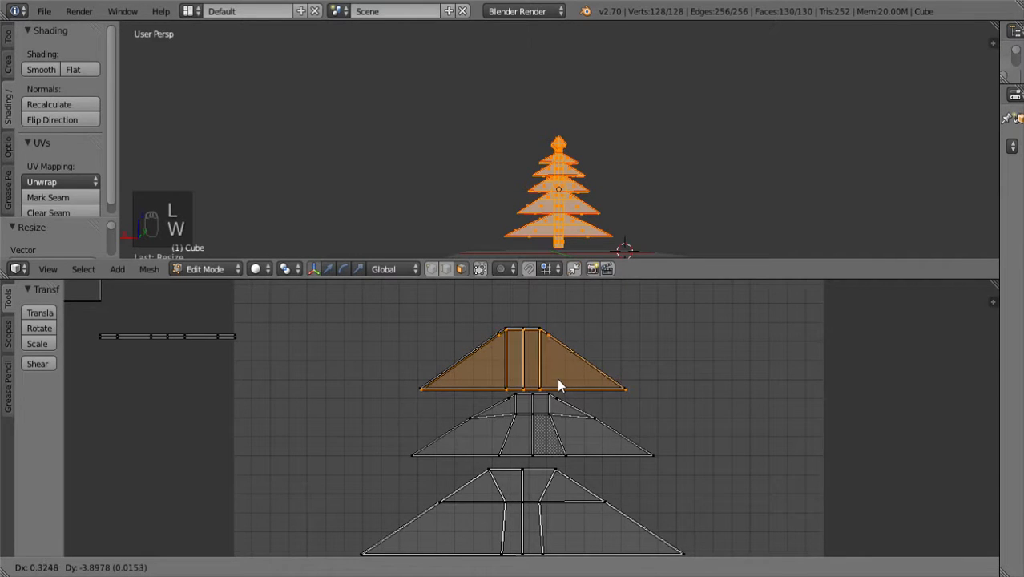
left_click(554, 377)
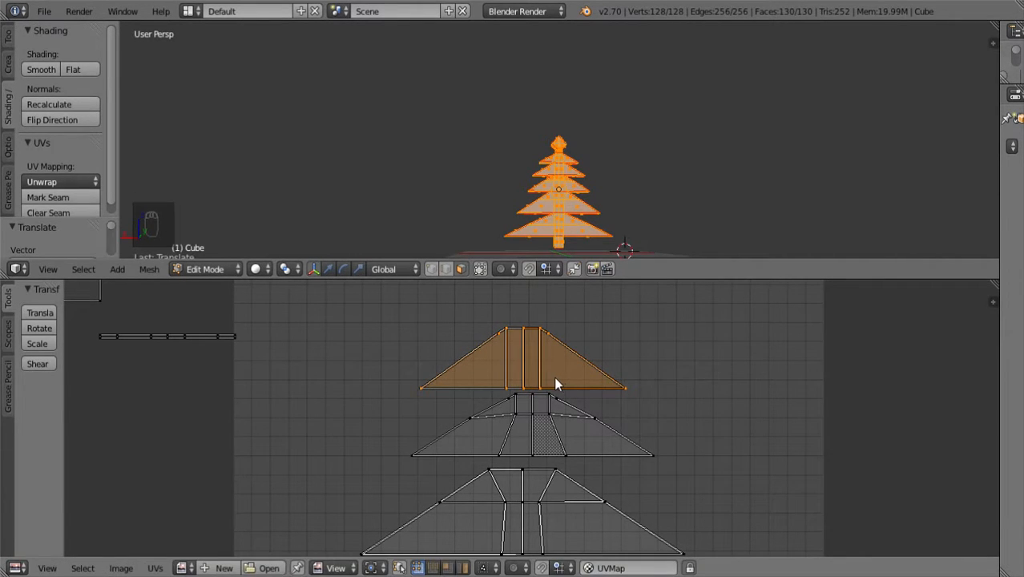
key("b")
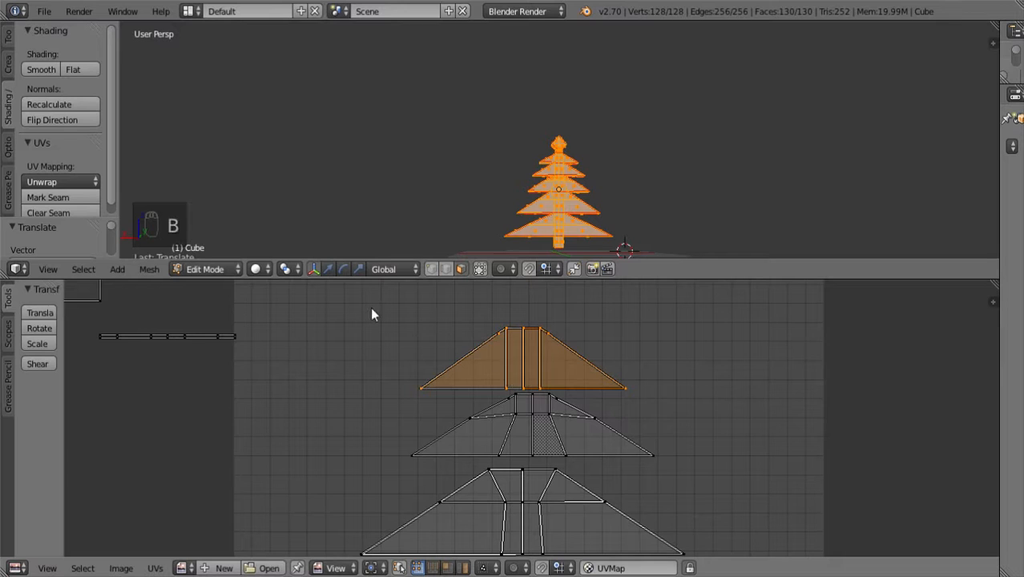
left_click_drag(385, 312, 706, 391)
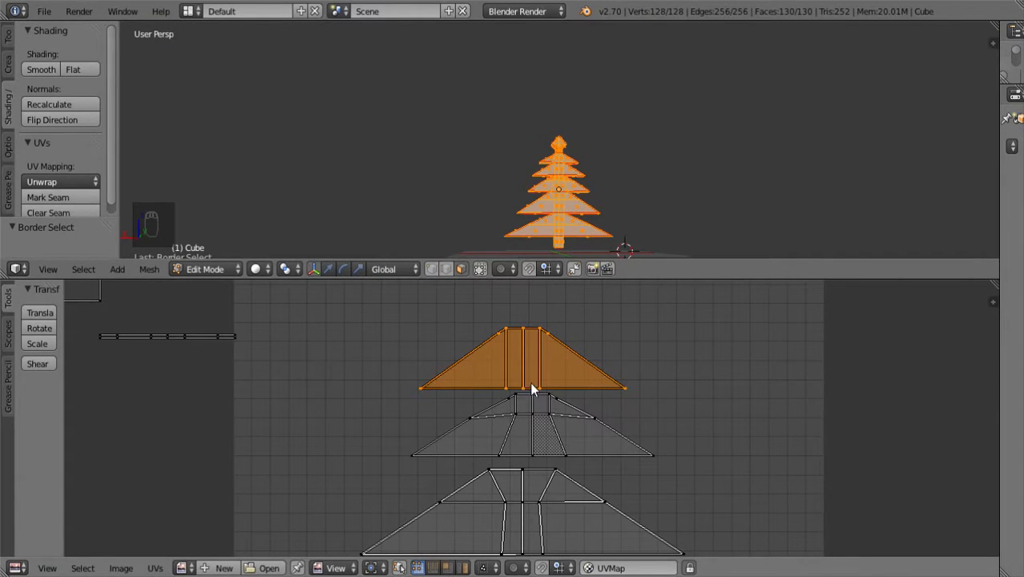
key("w")
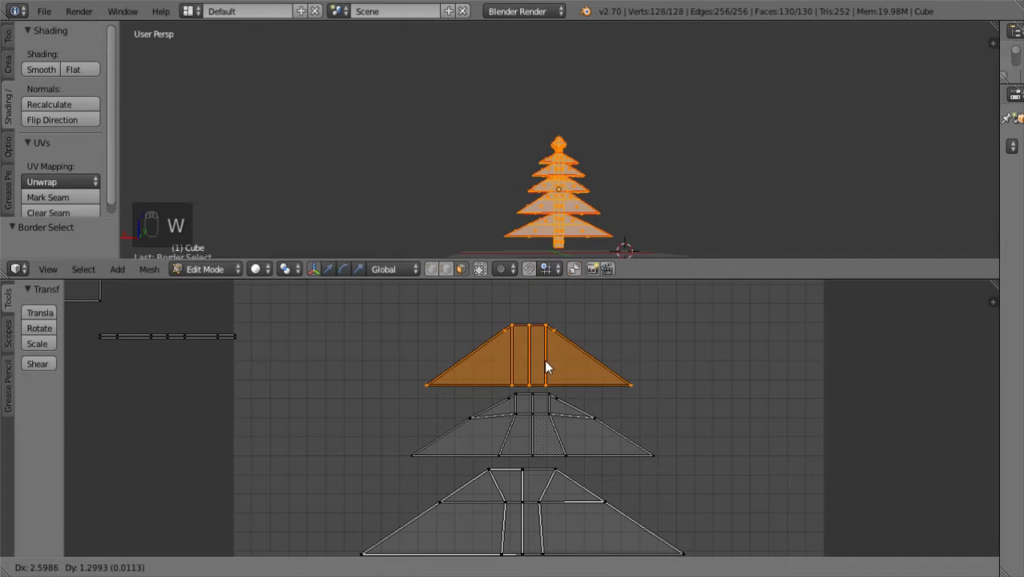
left_click(549, 370)
- Select both stacked islands of the smallest tier and stretch them along Y into a tapered tier shape
scroll(549, 370, "down", 4)
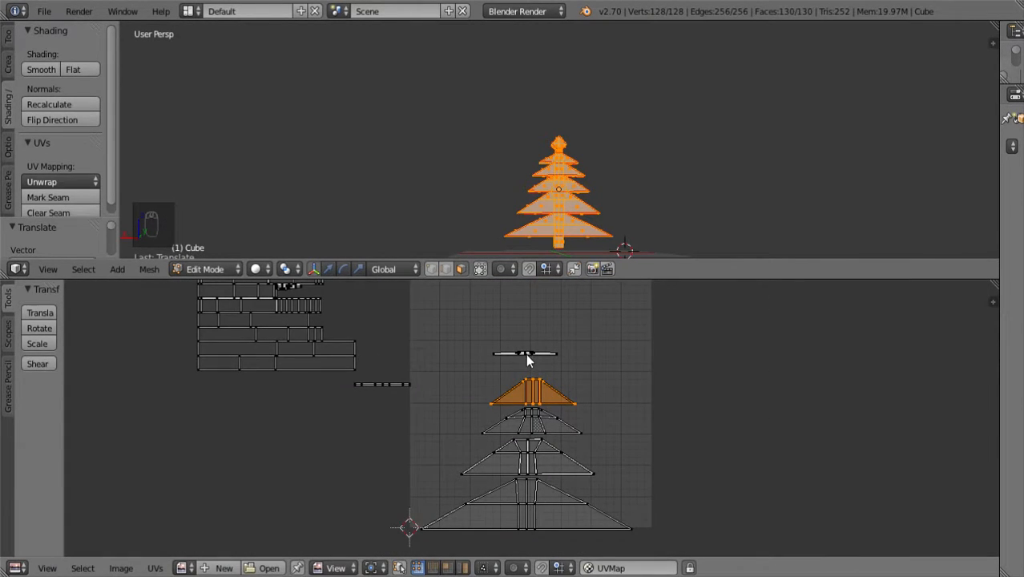
key("b")
left_click_drag(463, 345, 611, 367)
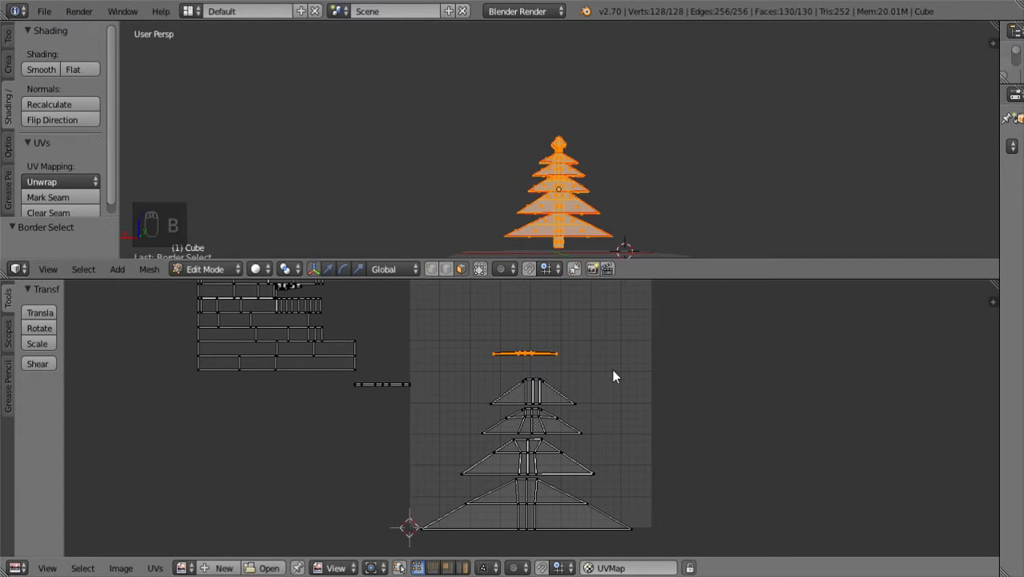
key("s")
key("y")
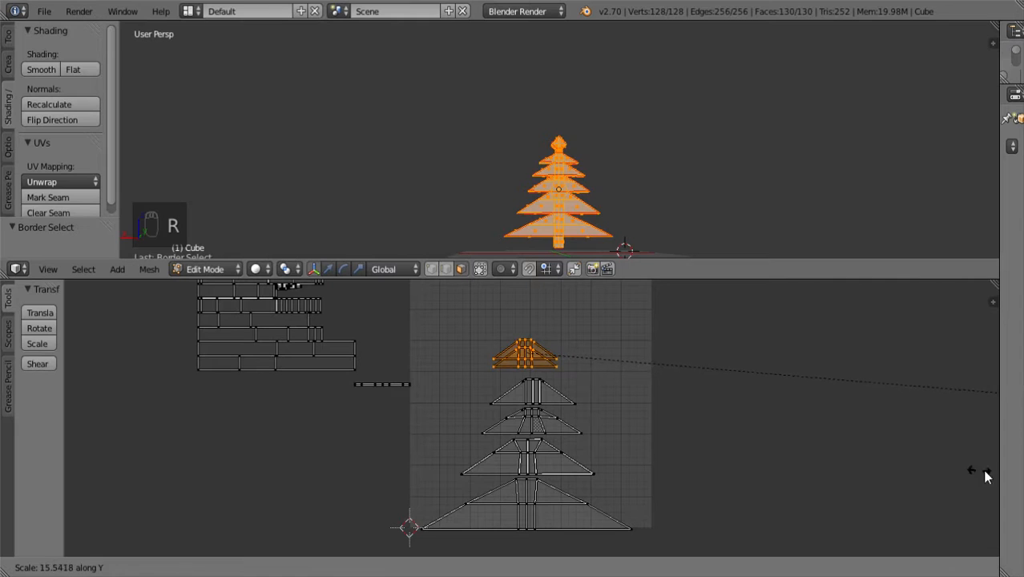
left_click(291, 484)
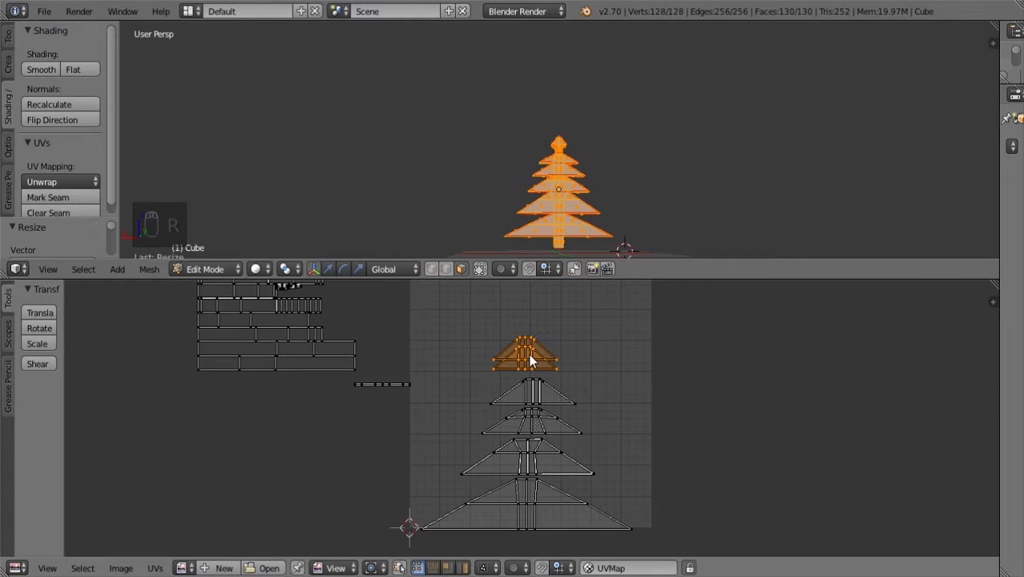
- Move one smallest-tier island exactly onto its matching island
key("l")
key("w")
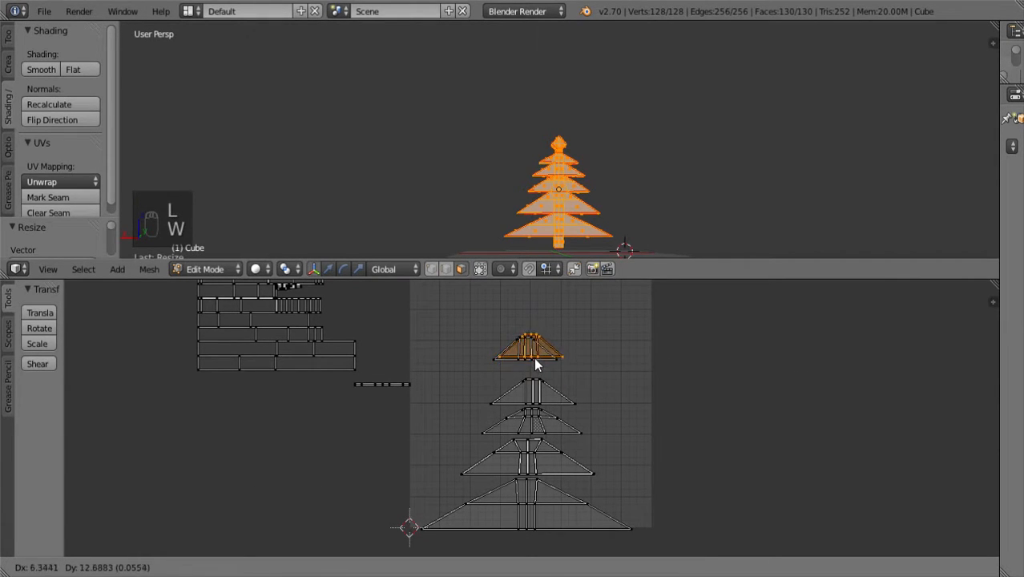
left_click(529, 362)
key("f")
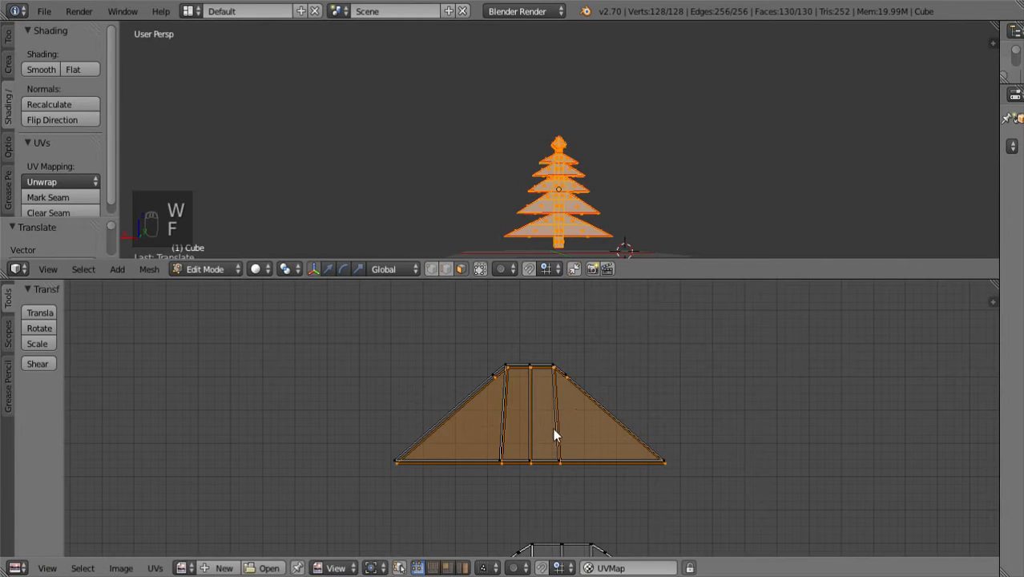
key("w")
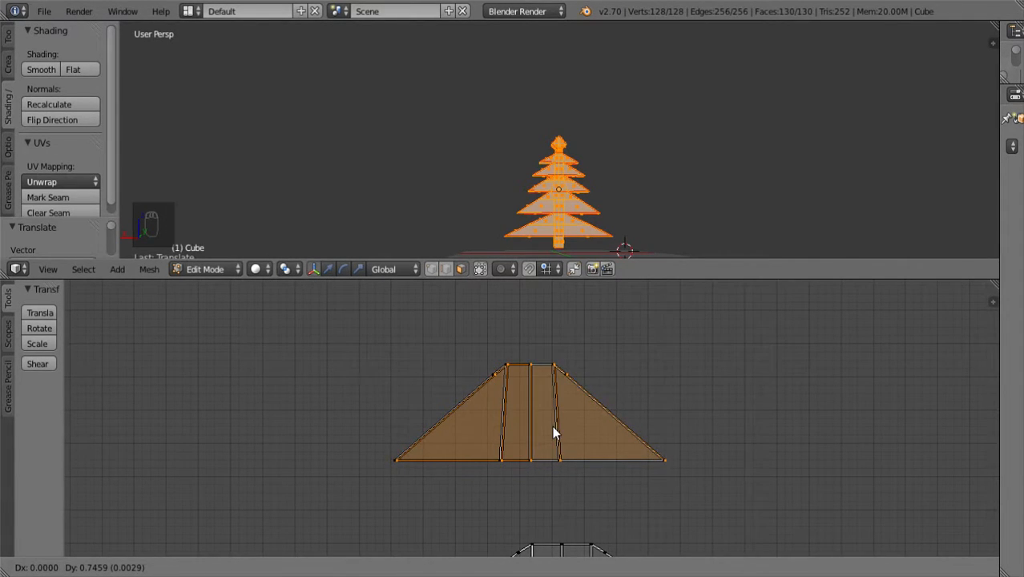
left_click(550, 433)
- Select both smallest-tier islands and move them slightly higher, centered over the tiers below in the UV grid
scroll(555, 443, "down", 6)
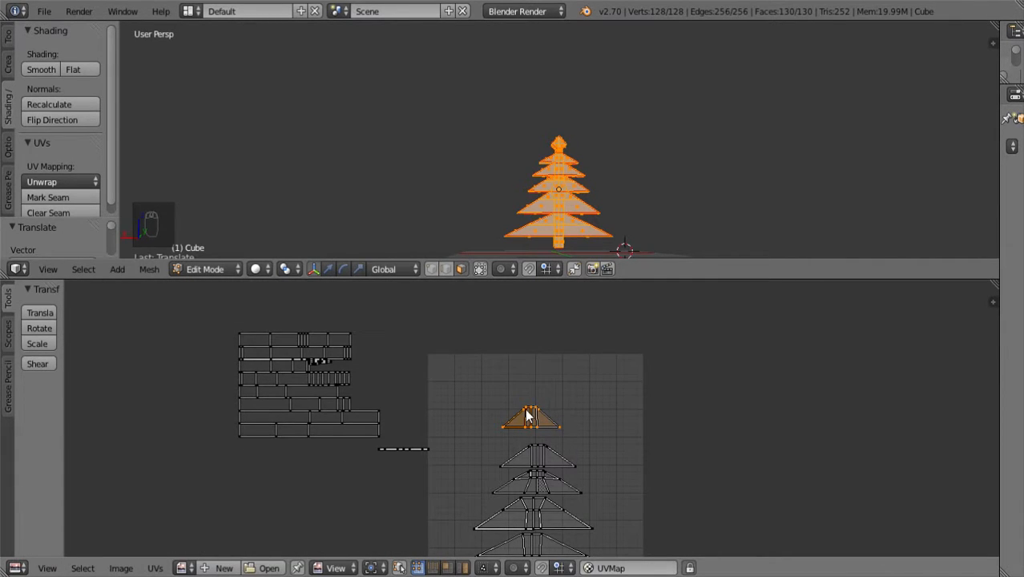
key("b")
left_click_drag(492, 398, 585, 426)
key("w")
key("w")
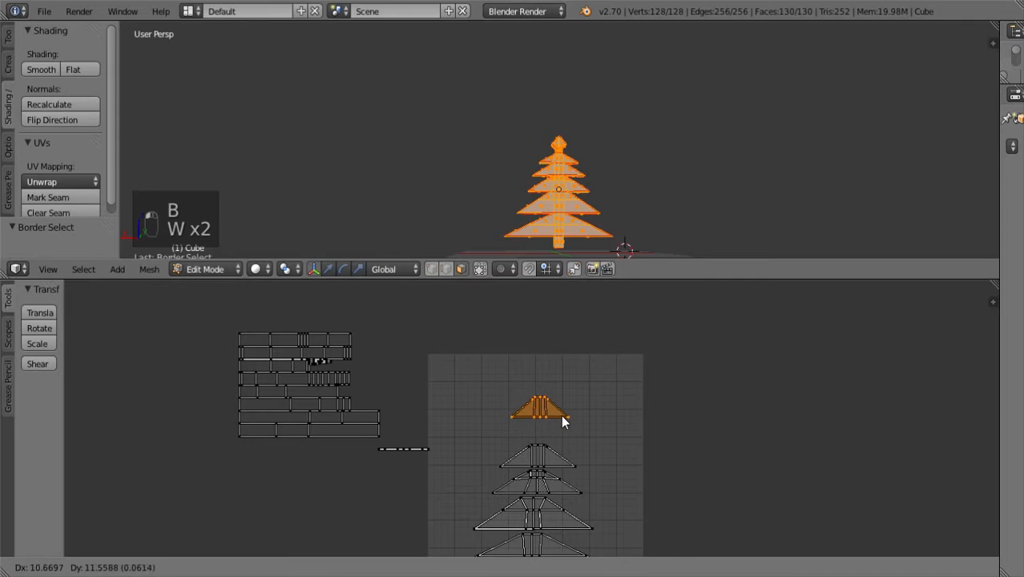
left_click(561, 418)
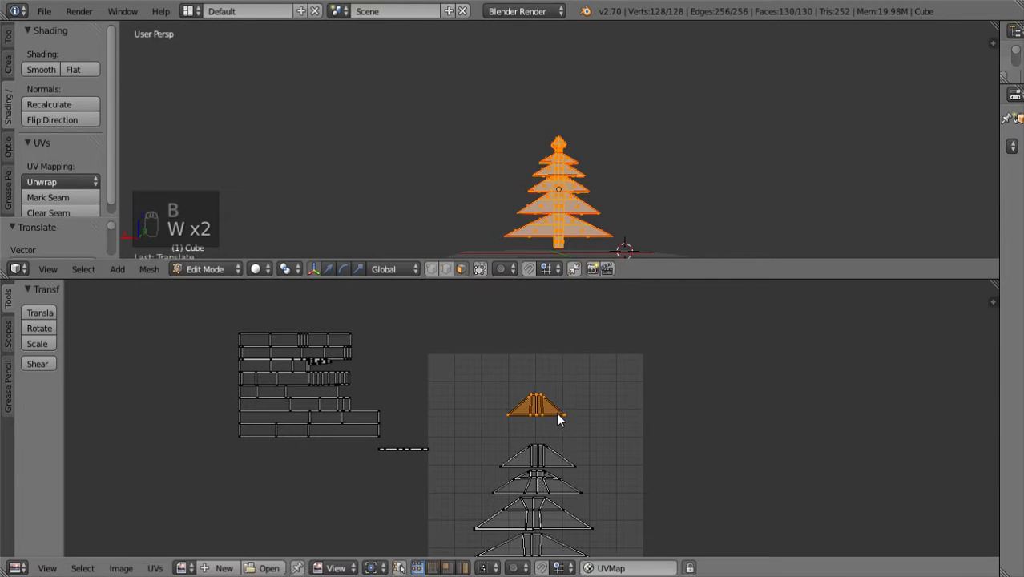
- Select both fourth-widest tier islands and move them up to just below the smallest tier
left_click(530, 449)
key("b")
left_click_drag(490, 433, 598, 467)
key("w")
key("w")
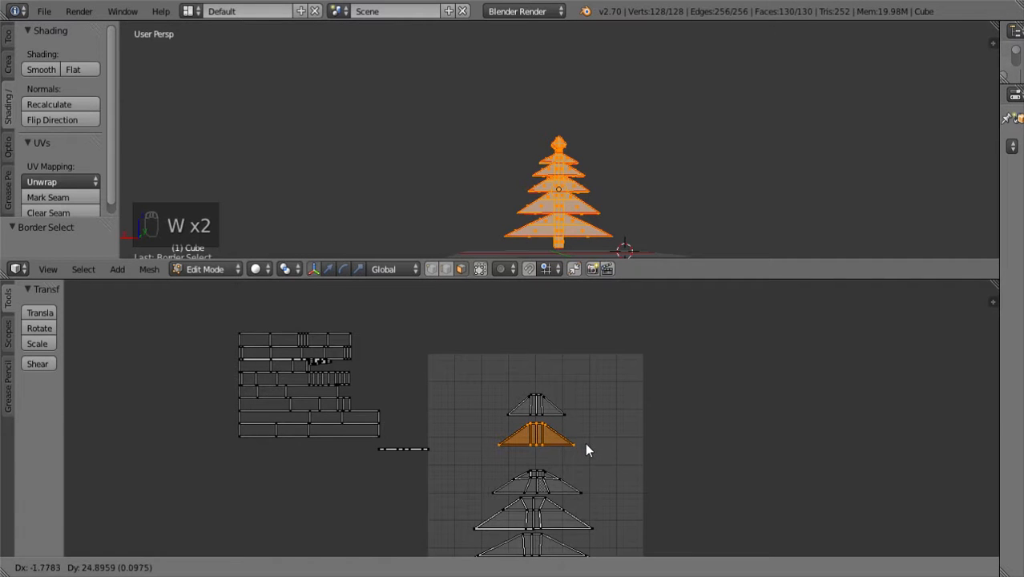
left_click(585, 443)
key("b")
left_click_drag(501, 462, 523, 489)
key("b")
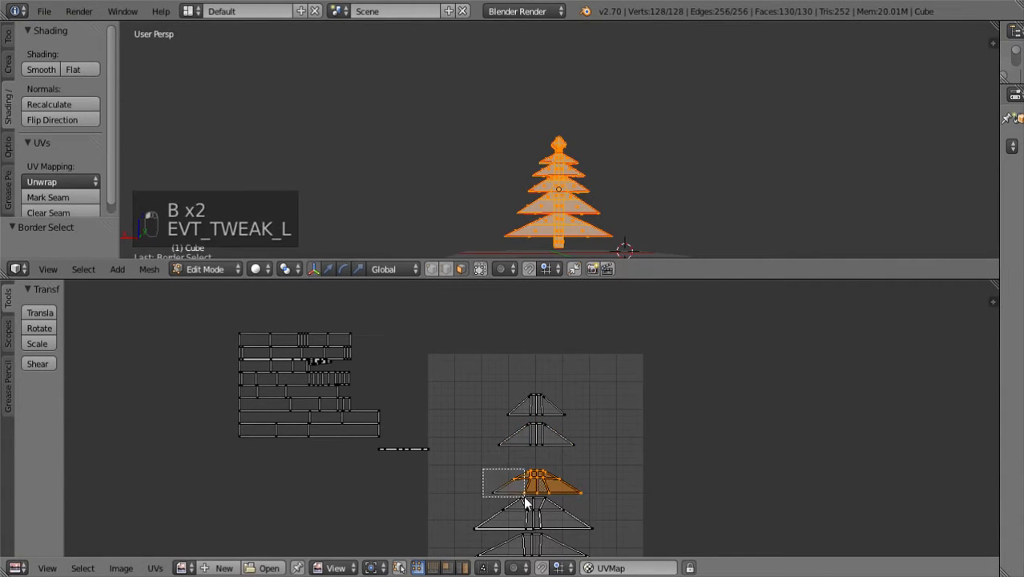
key("w")
key("w")
left_click(514, 481)
- Select both complete third-widest tier islands and move them up to just below the fourth-widest tier
key("b")
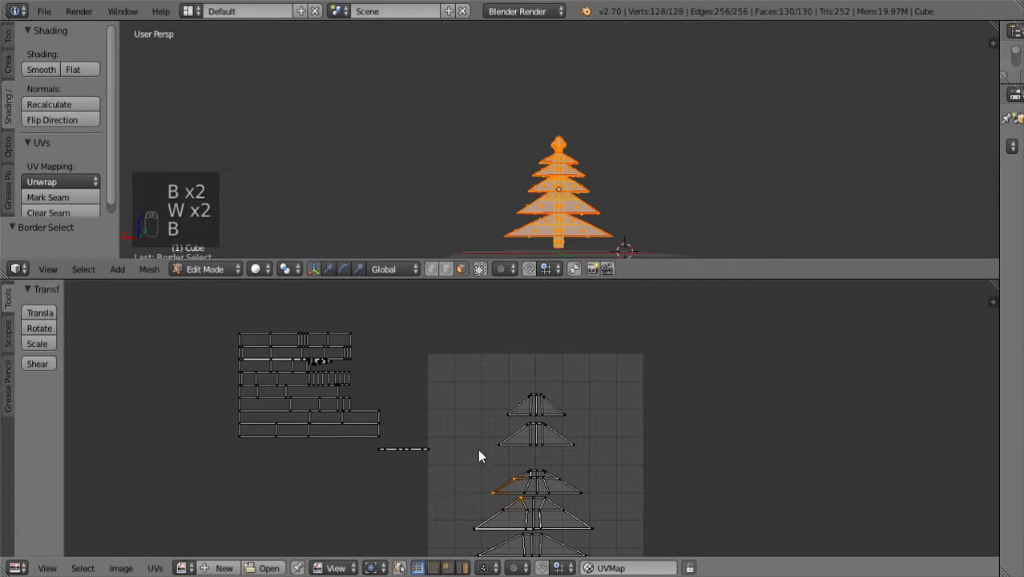
left_click_drag(478, 448, 629, 502)
key("w")
key("w")
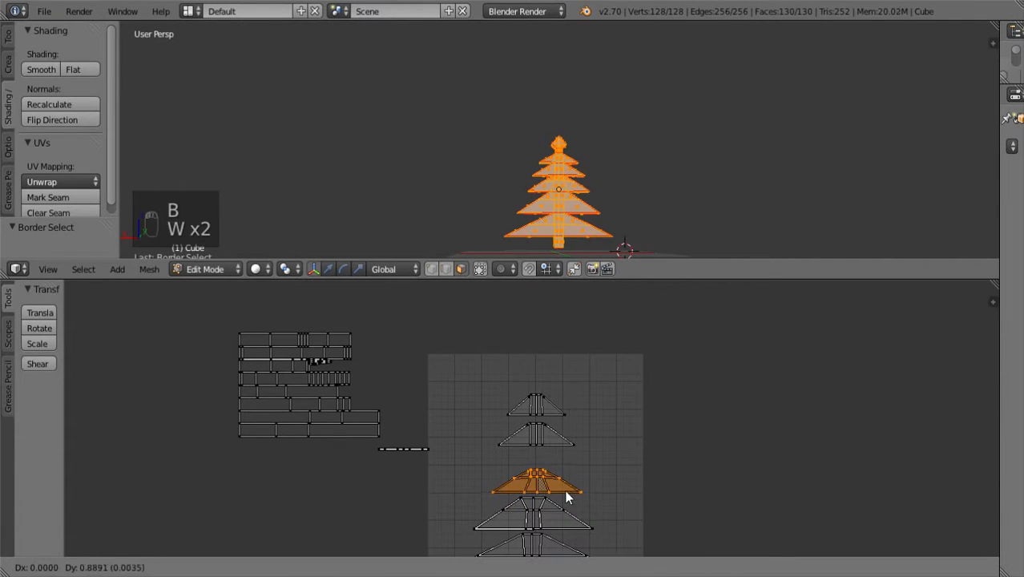
left_click(567, 482)
- Select both second-widest tier islands and move them up beneath the third-widest tier, centered in the column
scroll(565, 484, "down", 2)
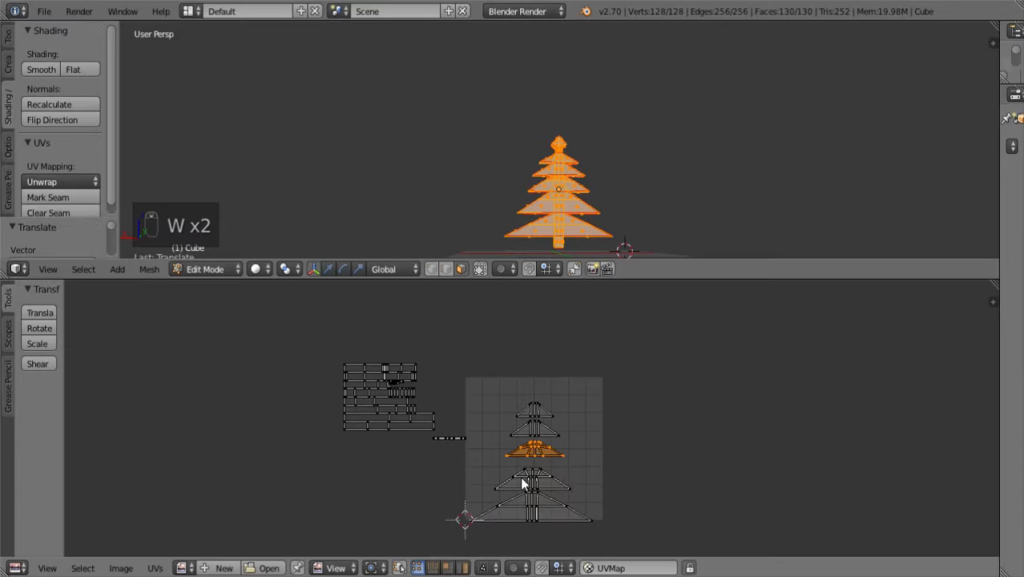
key("b")
left_click_drag(482, 456, 618, 491)
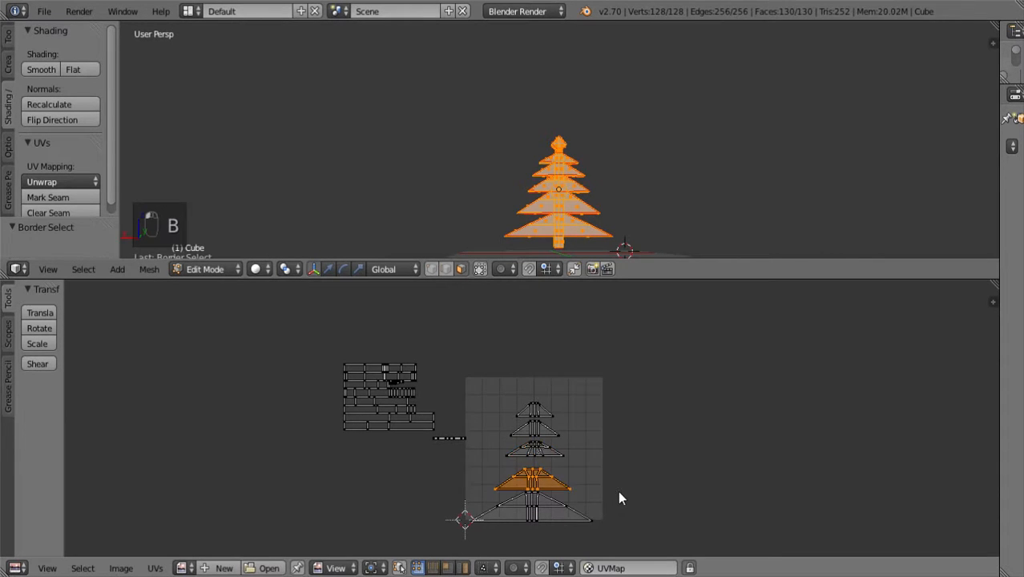
key("w")
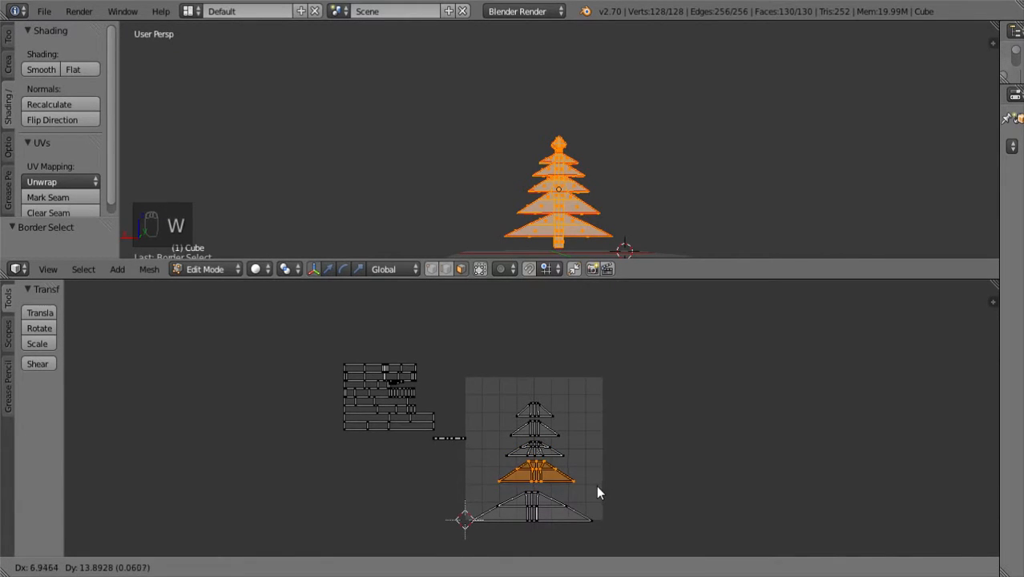
left_click(598, 488)
- Select both widest tier islands and move them up inside the UV grid, beneath the second-widest tier
key("b")
mouse_move(464, 490)
left_mouse_down()
mouse_move(631, 548)
mouse_move(461, 489)
left_mouse_up()
key("b")
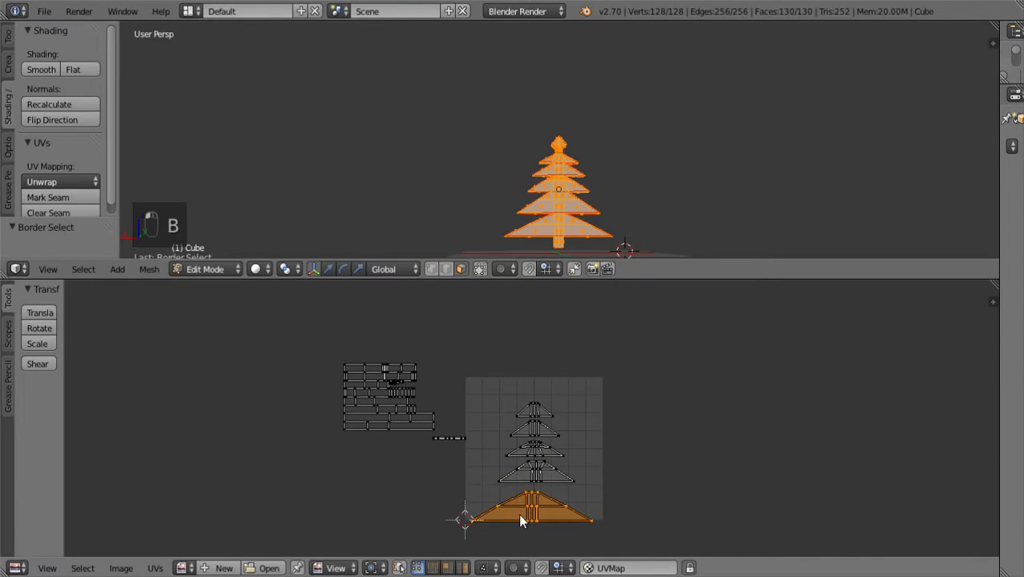
key("w")
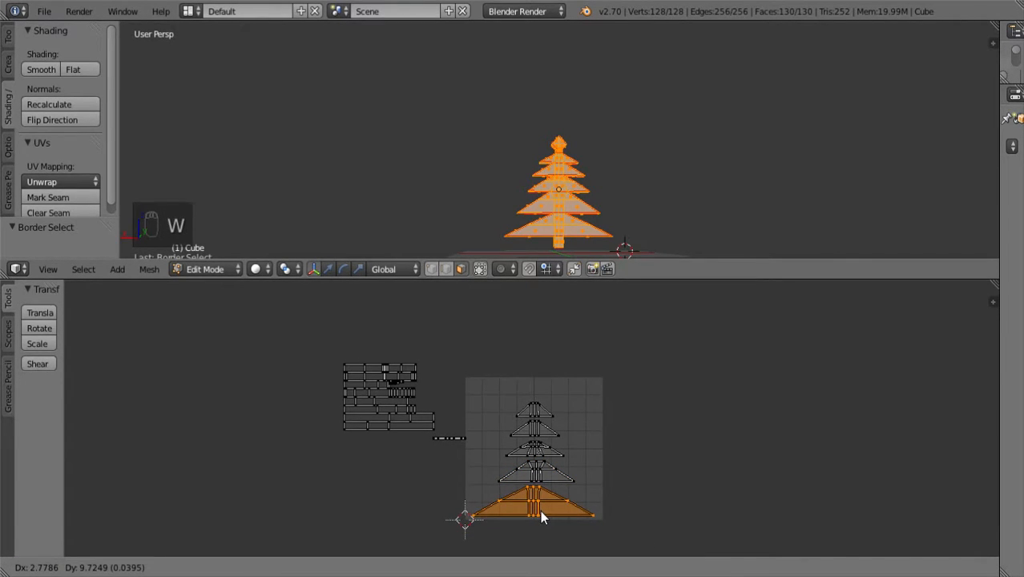
left_click(543, 518)
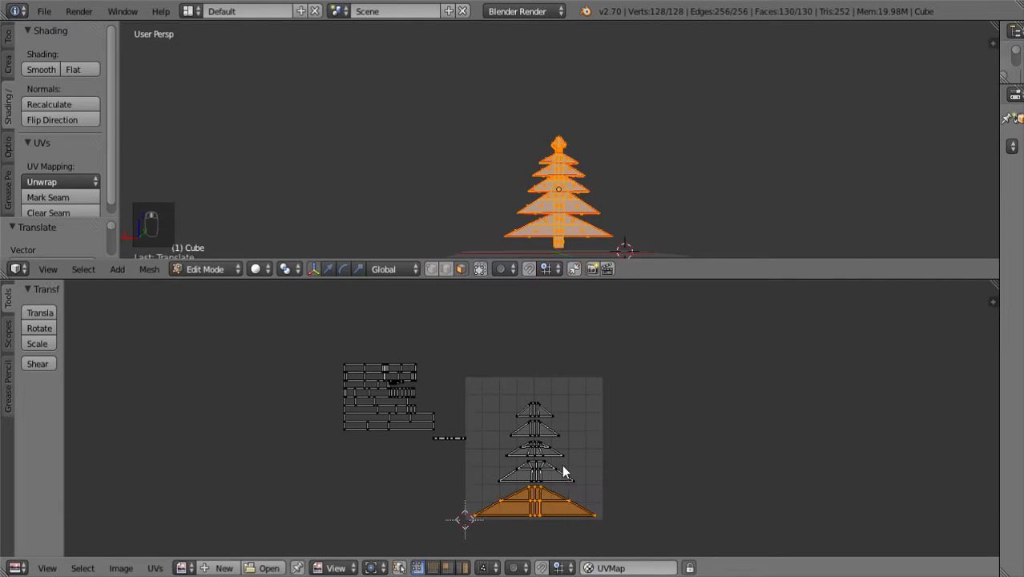
left_click(535, 447)
key("f")
scroll(640, 478, "down", 17)
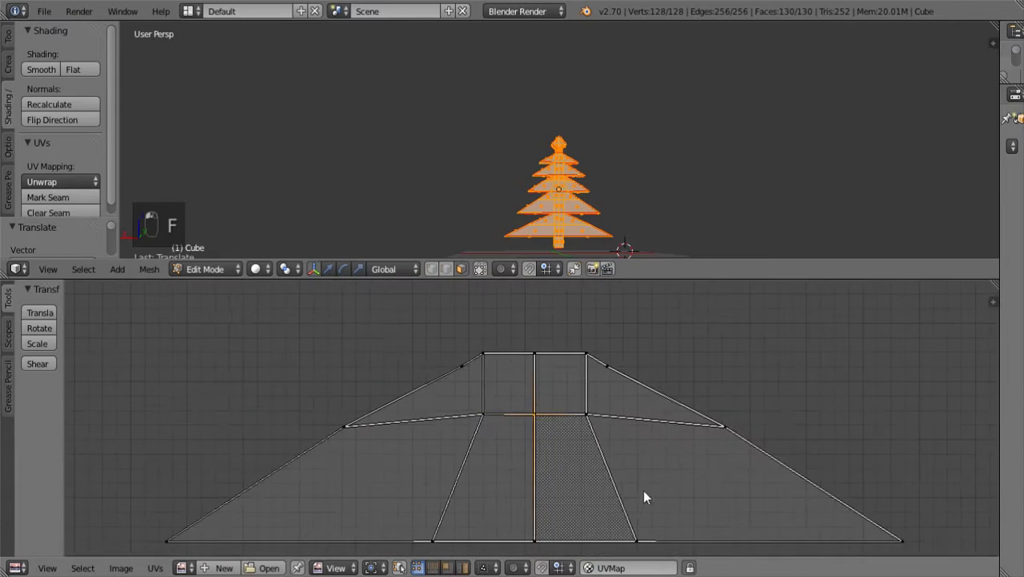
scroll(617, 433, "down", 3)
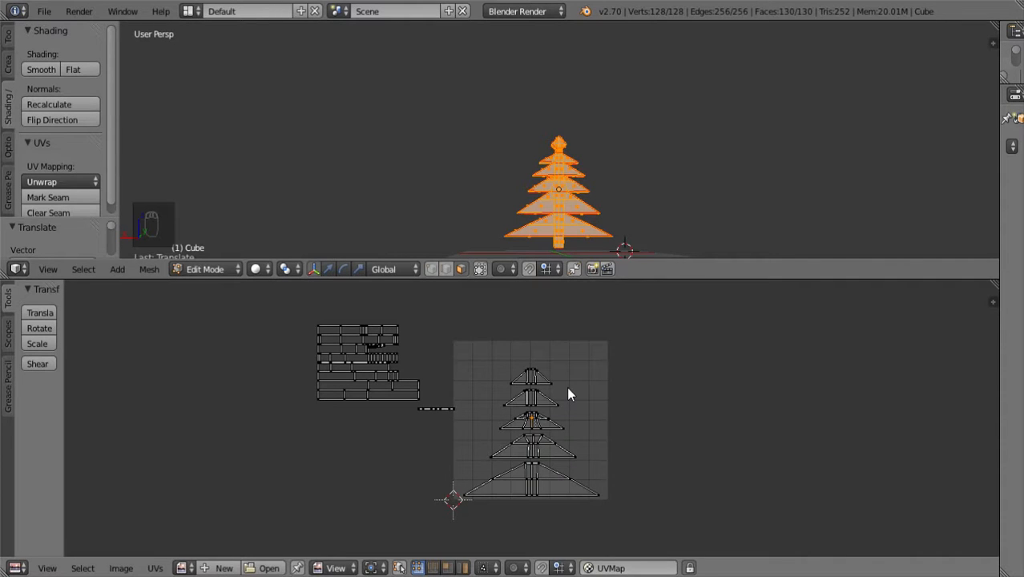
- Select only the faces of the diamond-shaped ornament at the top of the tree model
scroll(704, 182, "up", 6)
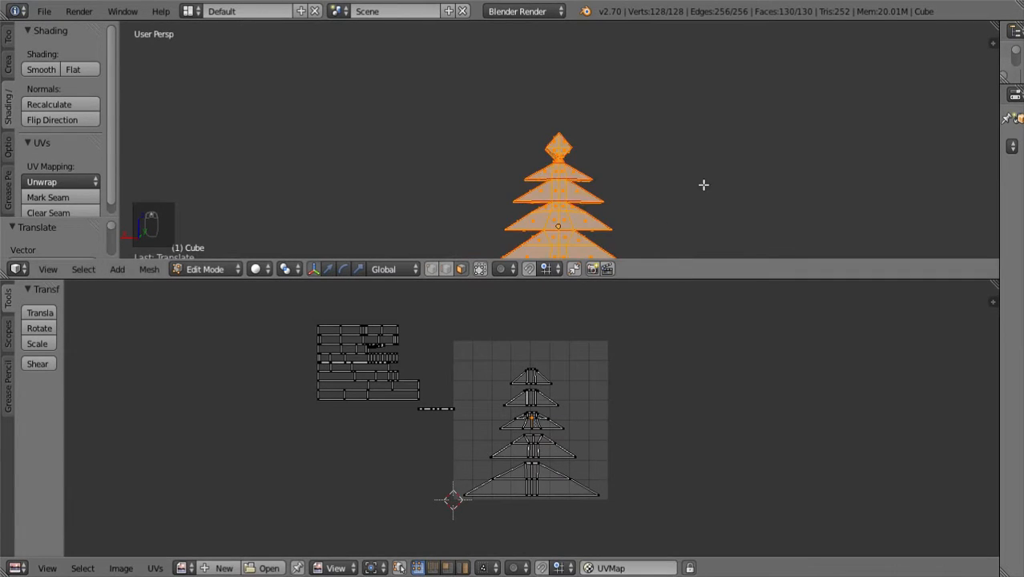
right_click(550, 152)
mouse_move(737, 185)
middle_mouse_down()
mouse_move(704, 199)
mouse_move(727, 200)
middle_mouse_up()
left_click_drag(511, 115, 639, 203, "shift")
middle_click_drag(754, 206, 383, 181)
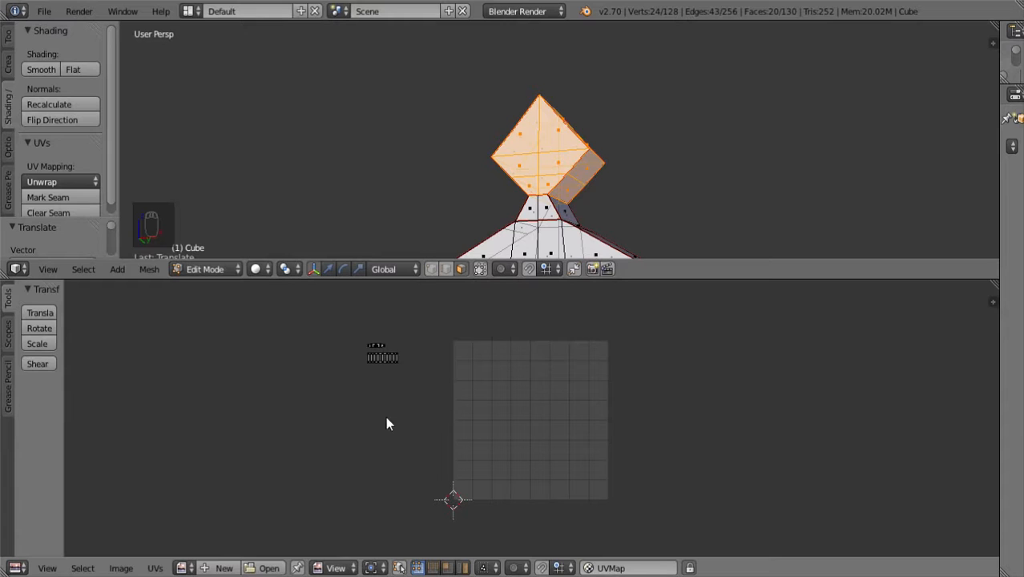
- Select all of the ornament's UV islands and move them into the upper-right corner of the UV grid
key("b")
left_click_drag(329, 318, 455, 387)
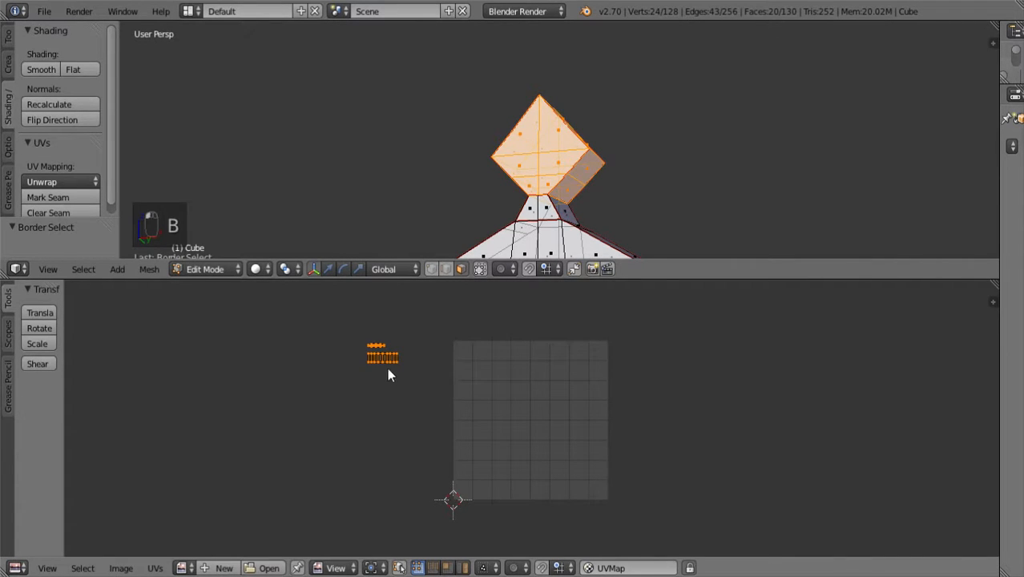
key("w")
left_click(594, 375)
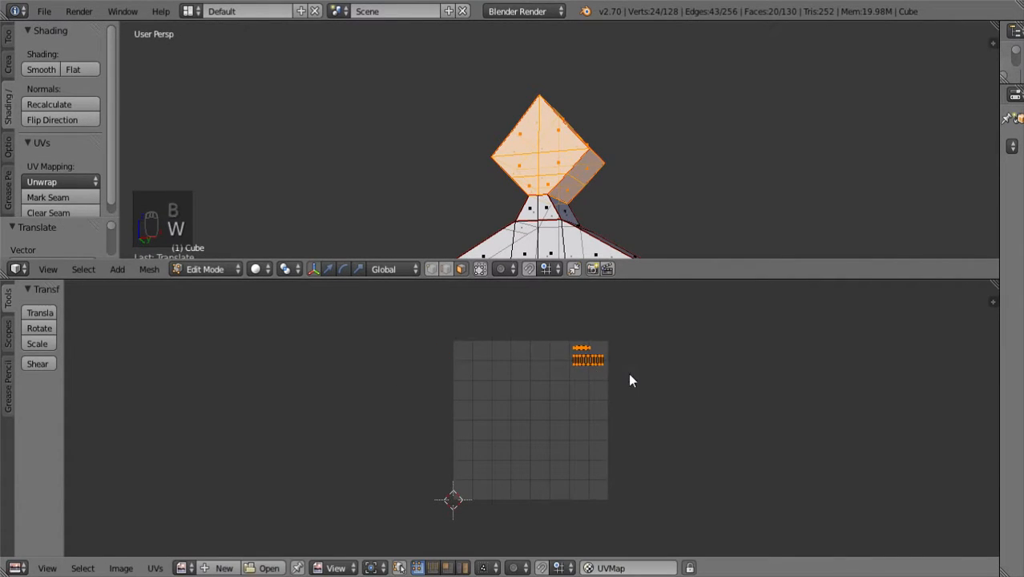
- Stack the ornament's wider row of UV islands onto its smaller row and move both into the grid's upper-right corner
scroll(593, 359, "up", 1)
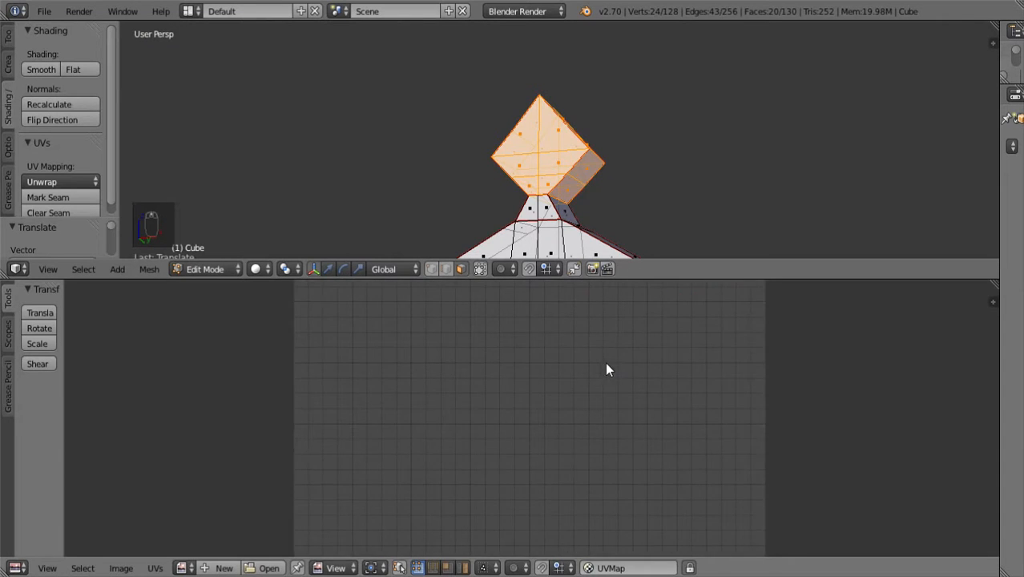
key("b")
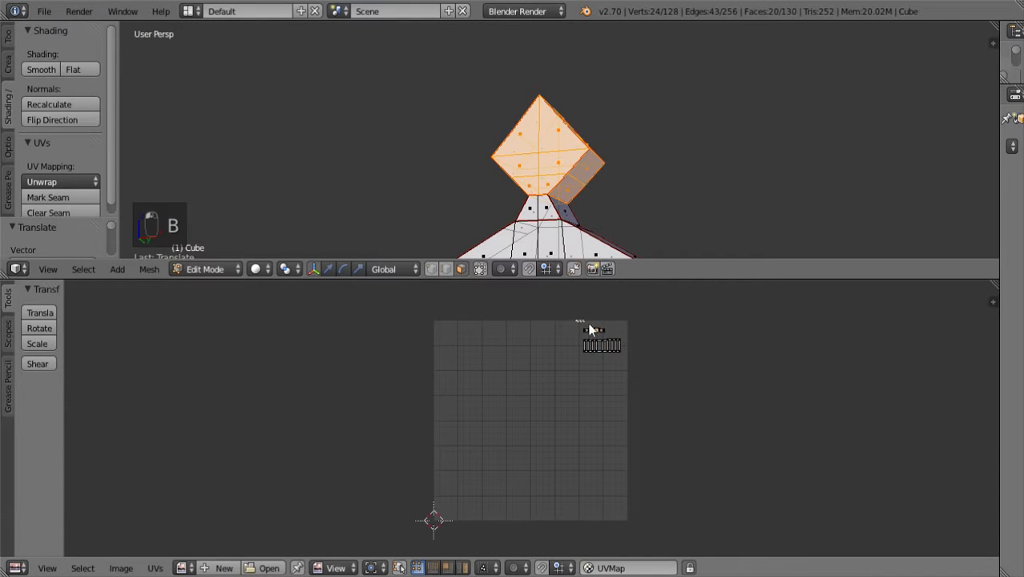
left_click_drag(620, 333, 626, 359)
key("w")
left_click(600, 351)
key("b")
key("w")
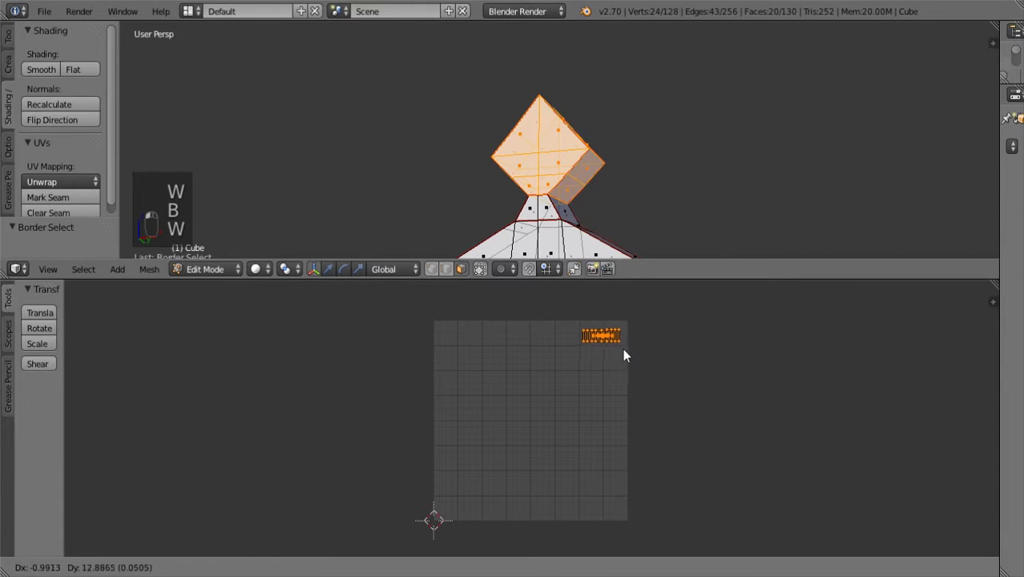
left_click(626, 344)
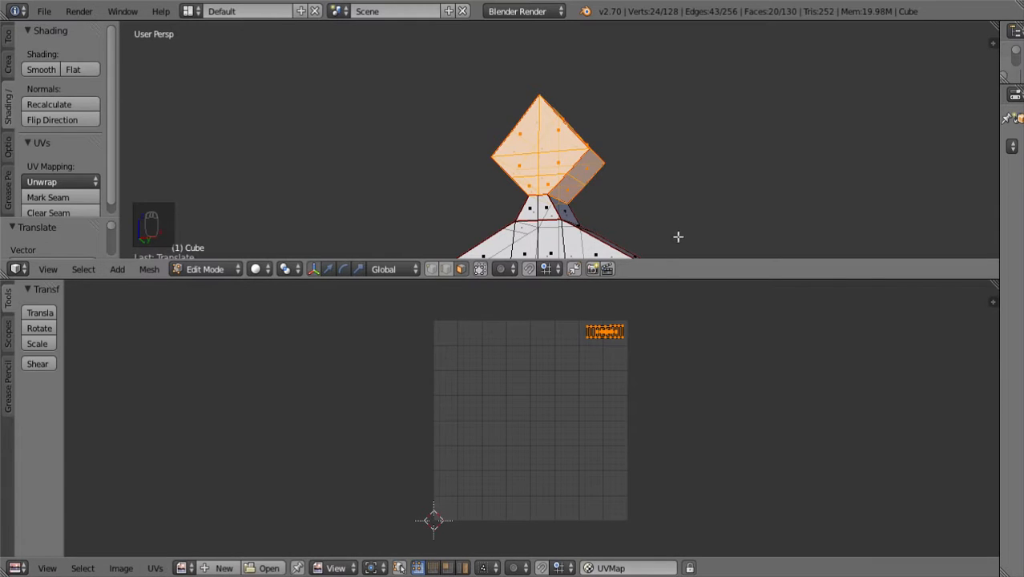
- Select every face of the tree model so all its UV islands show, and enlarge the 3D view
key("Tab")
key("Tab")
scroll(633, 212, "down", 2)
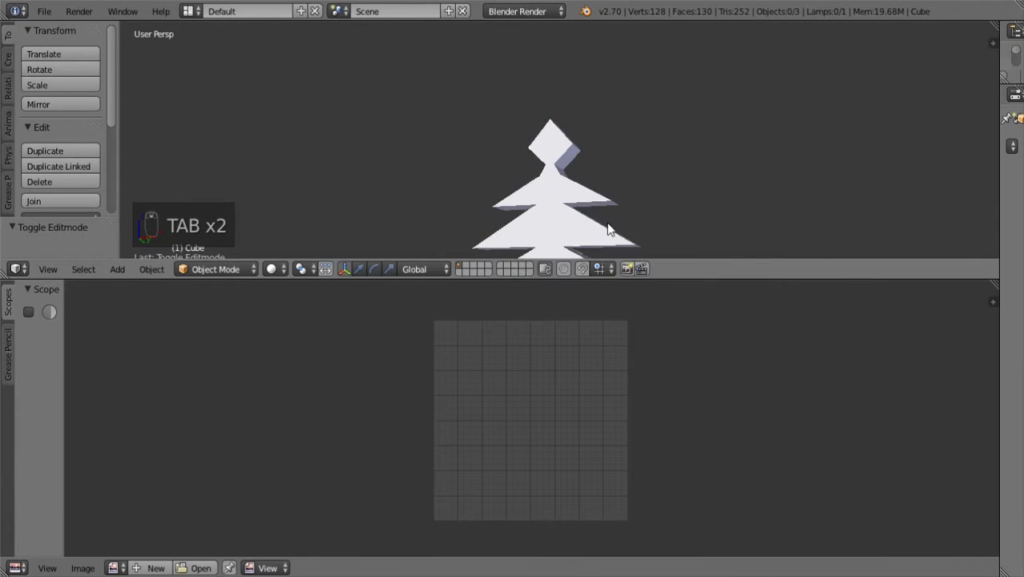
key("Tab")
scroll(541, 241, "down", 2)
scroll(563, 303, "down", 1)
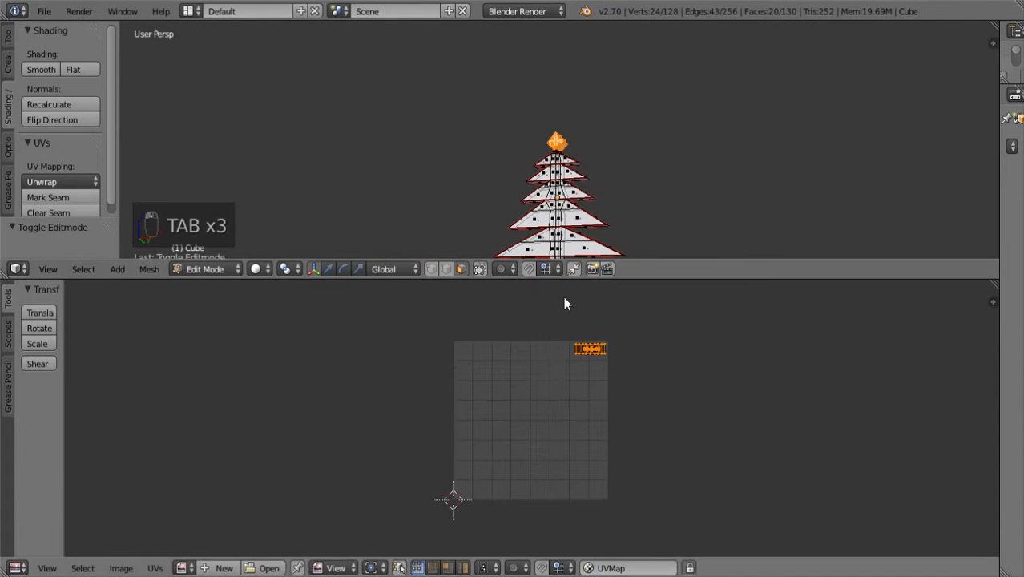
scroll(504, 485, "down", 3)
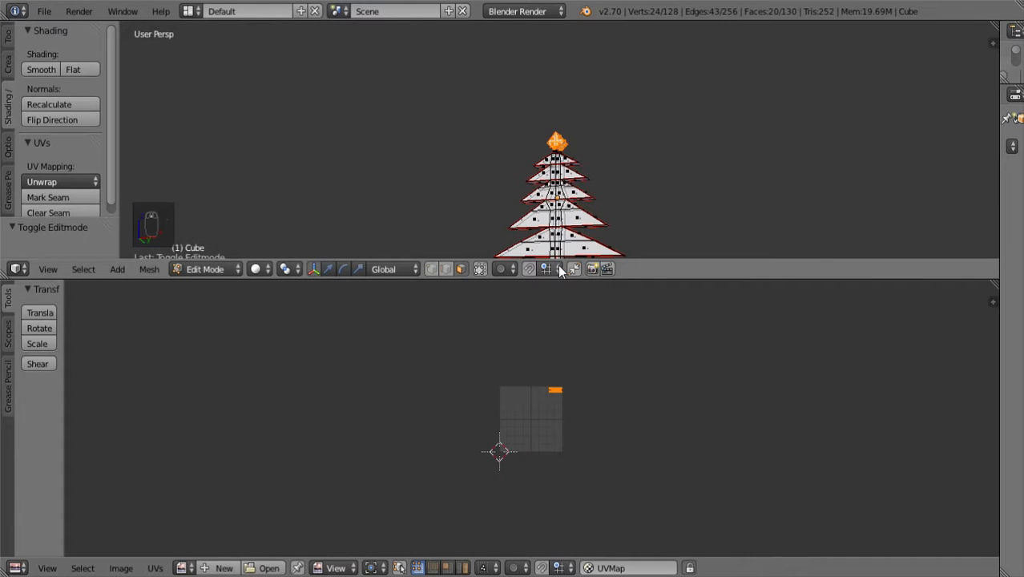
scroll(558, 200, "down", 3)
left_click_drag(521, 140, 670, 248)
left_click_drag(493, 110, 650, 237)
scroll(676, 255, "up", 3)
middle_click_drag(664, 238, 633, 271)
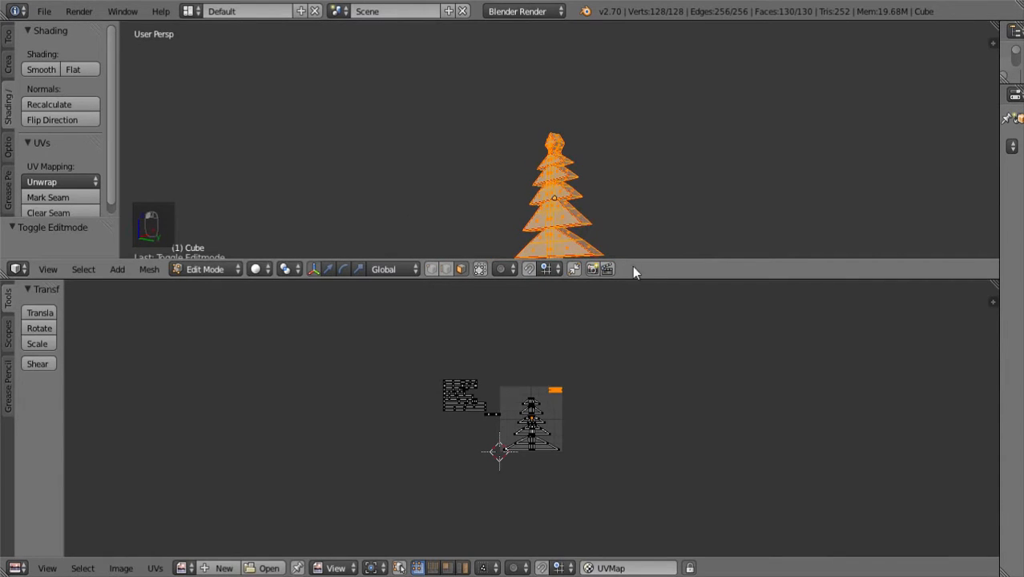
left_click_drag(656, 280, 669, 326)
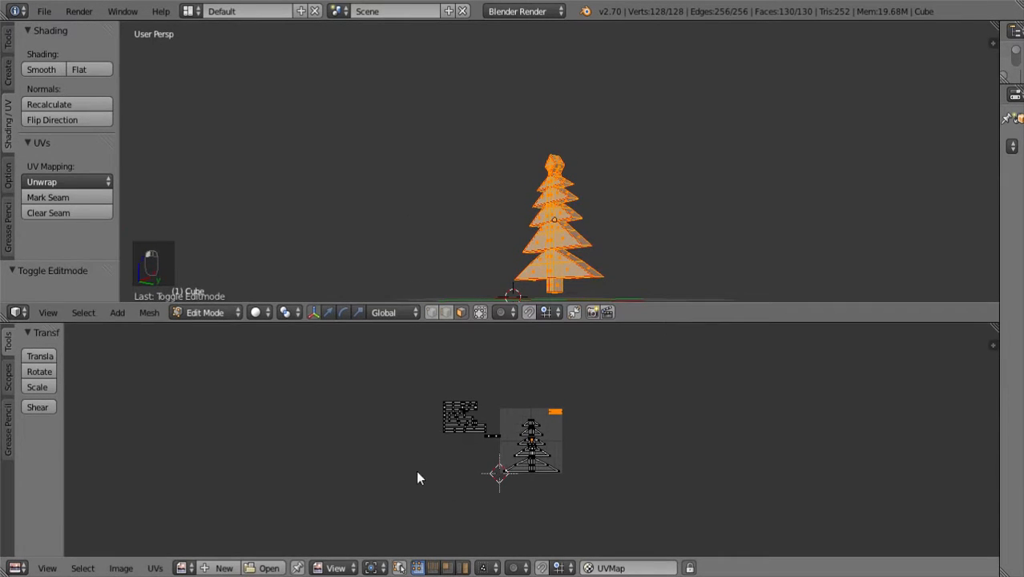
- Turn on synced UV and mesh selection, then select all the UV islands lying outside the grid
key("b")
left_click_drag(473, 406, 506, 451)
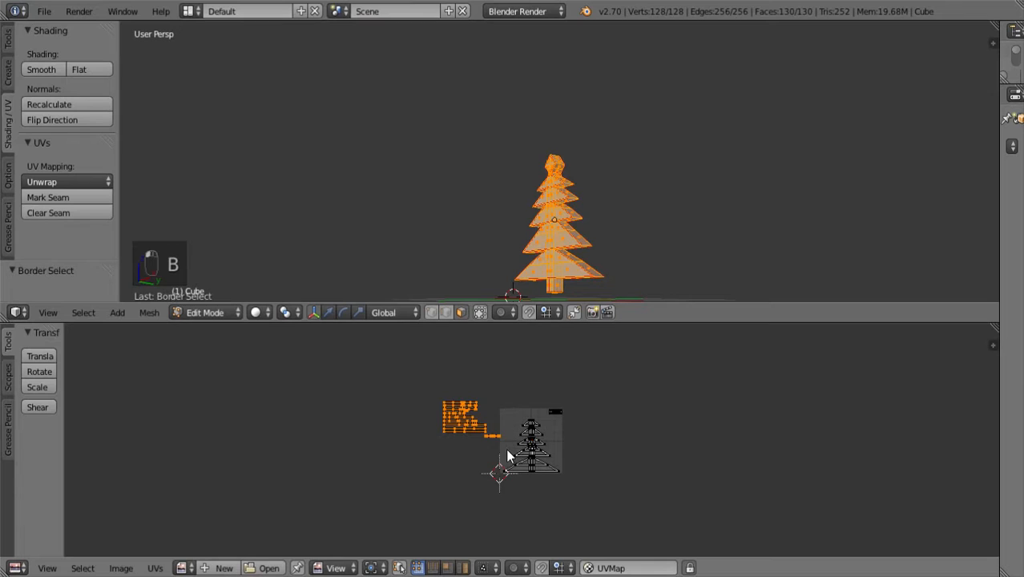
left_click(418, 567)
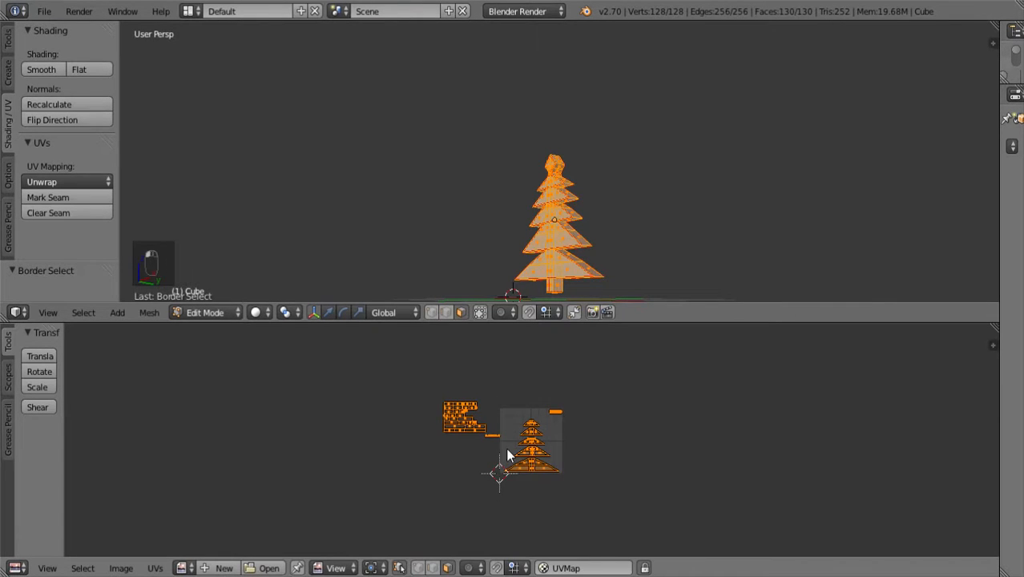
left_click_drag(424, 389, 507, 451)
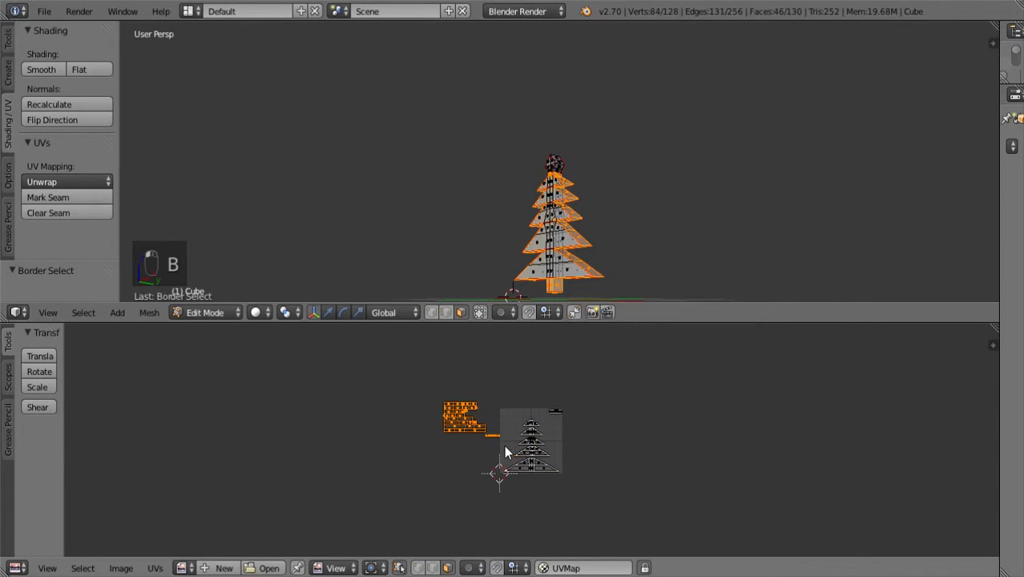
middle_click_drag(691, 245, 817, 233)
scroll(645, 237, "up", 4)
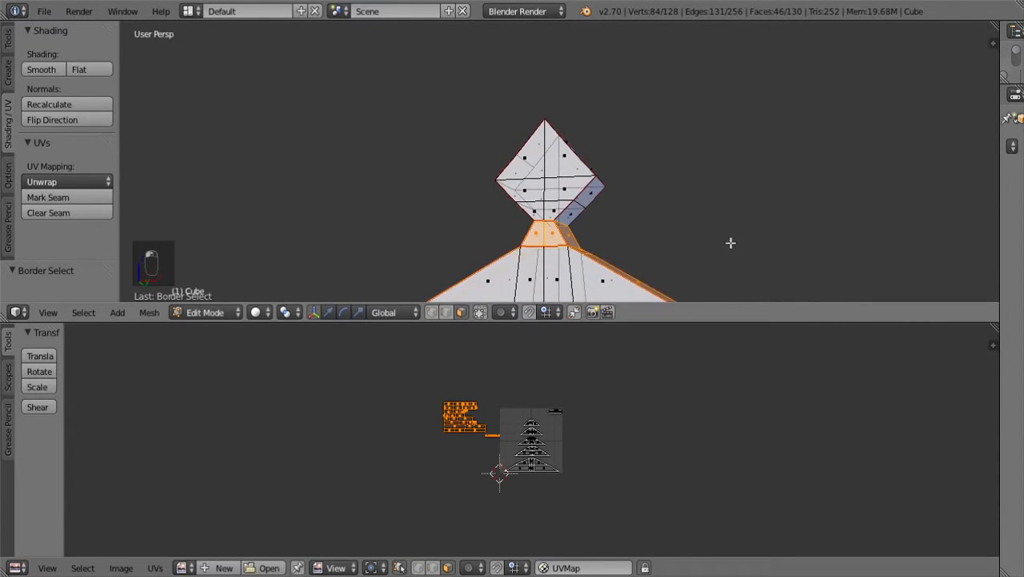
- Select the trunk's faces at the base of the tree and move their UV islands over to the grid's right side
scroll(713, 248, "down", 7)
middle_click_drag(684, 268, 573, 250)
scroll(493, 415, "down", 3)
scroll(643, 282, "down", 3)
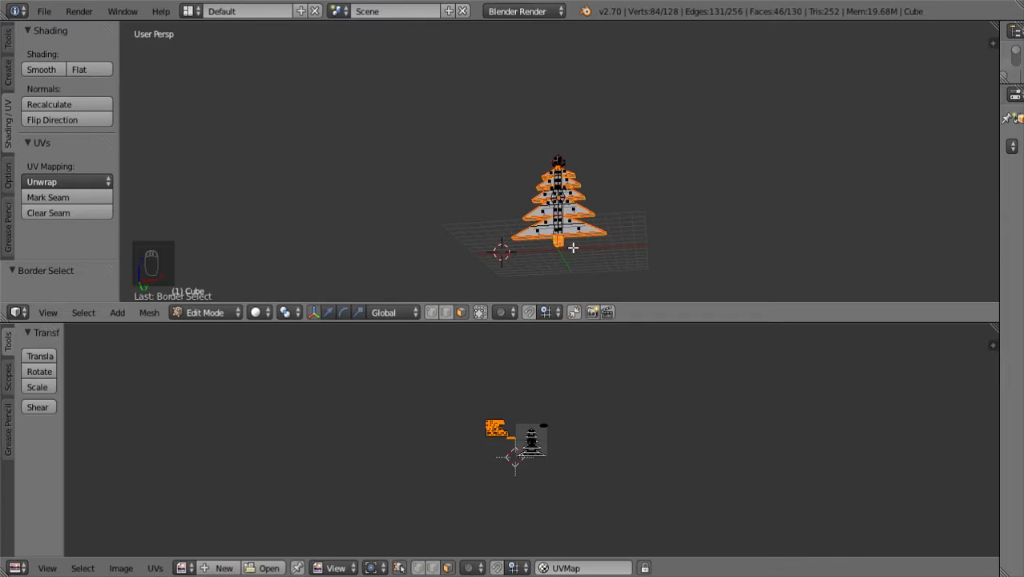
scroll(566, 274, "up", 2)
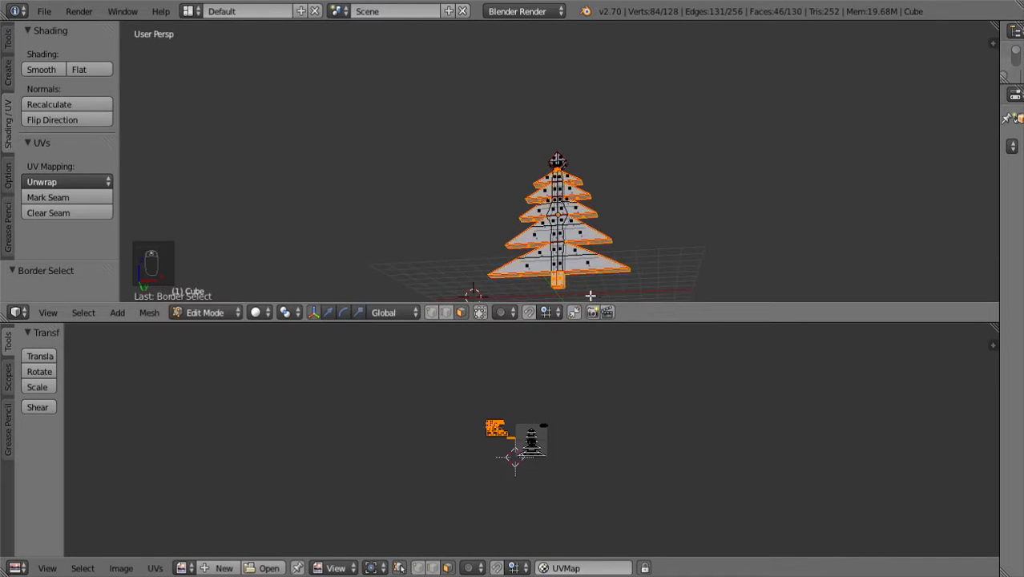
left_click_drag(581, 296, 537, 276)
left_click_drag(628, 299, 337, 257, "alt")
key("f")
scroll(553, 479, "down", 5)
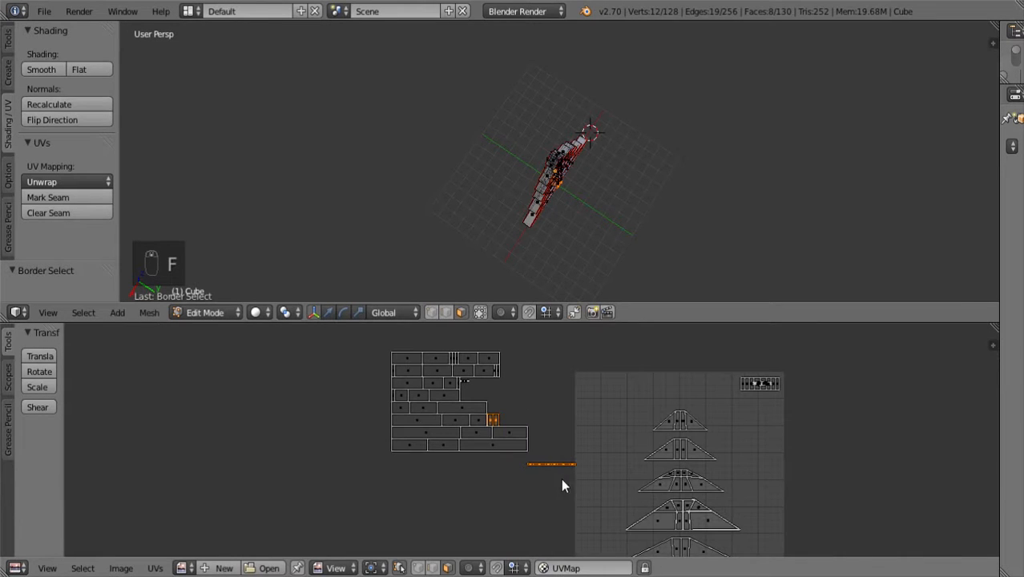
key("w")
left_click(823, 481)
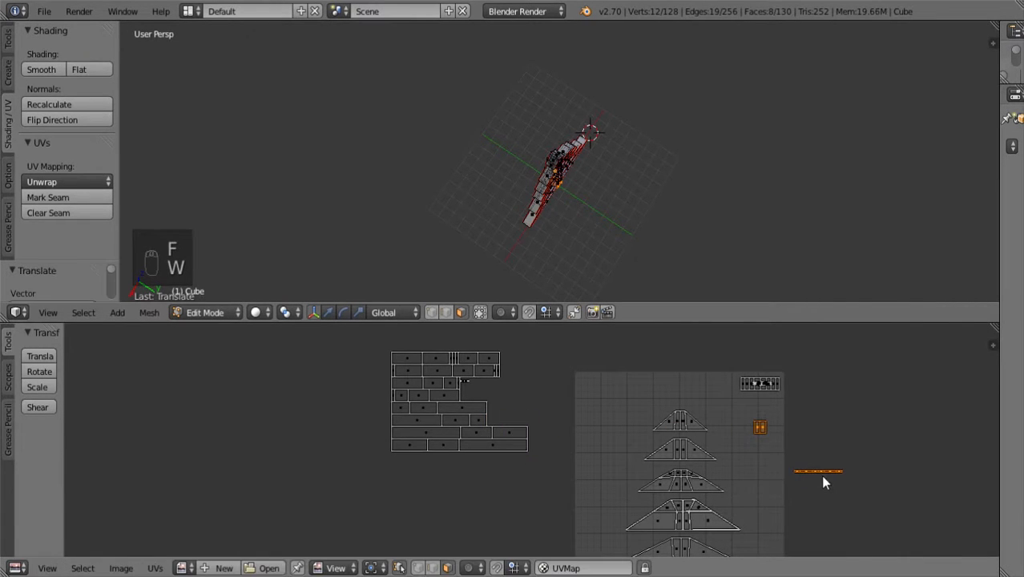
- Select the trunk's narrow strip of UV faces and move it inside the grid, just beneath the small trunk island
key("b")
left_click_drag(791, 464, 843, 479)
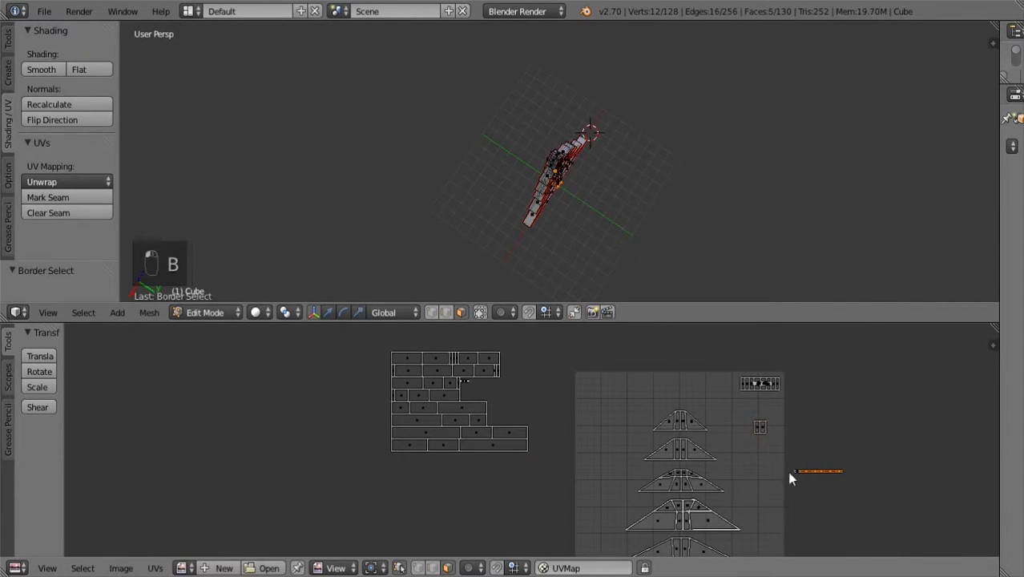
key("b")
key("w")
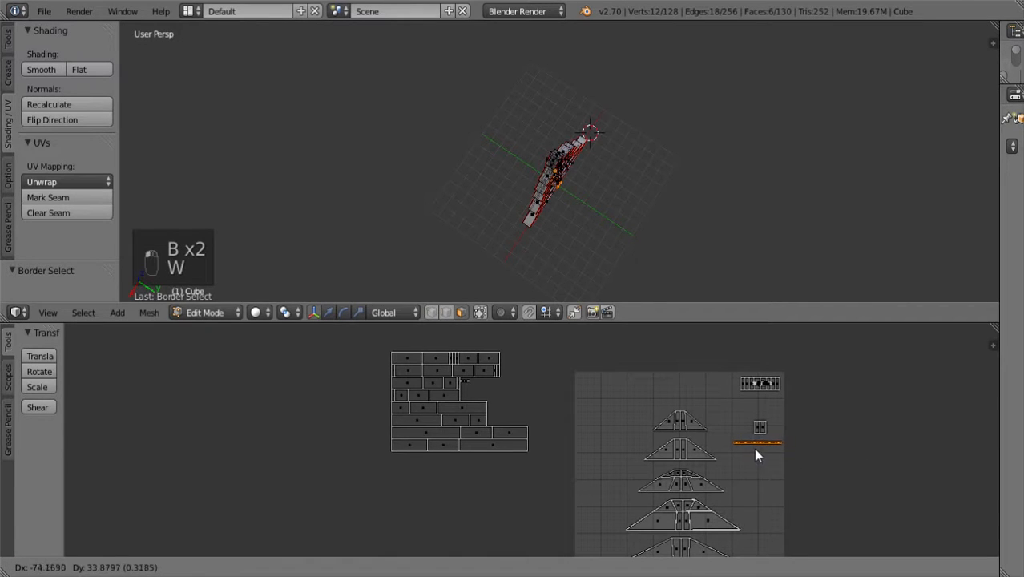
left_click(752, 446)
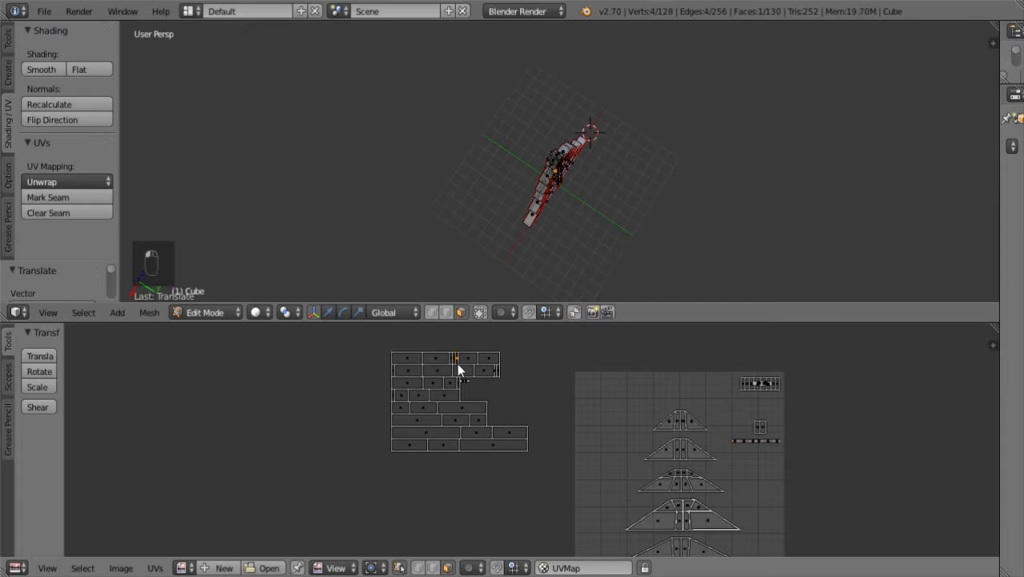
- Select the remaining block of side-face UV islands, scale it down and move it into the grid's upper-left corner
key("b")
left_click_drag(360, 343, 555, 456)
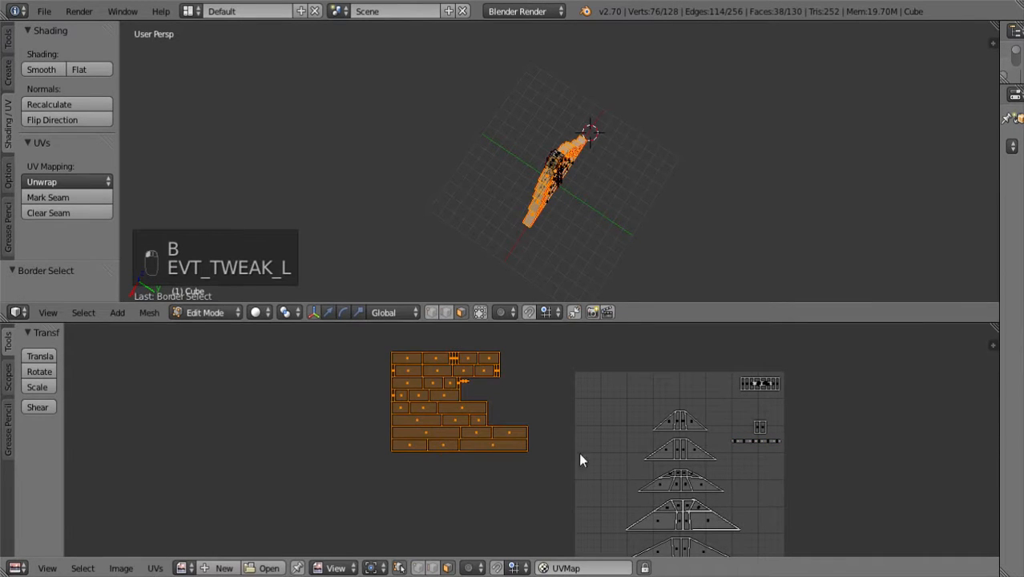
key("r")
left_click(502, 406)
key("w")
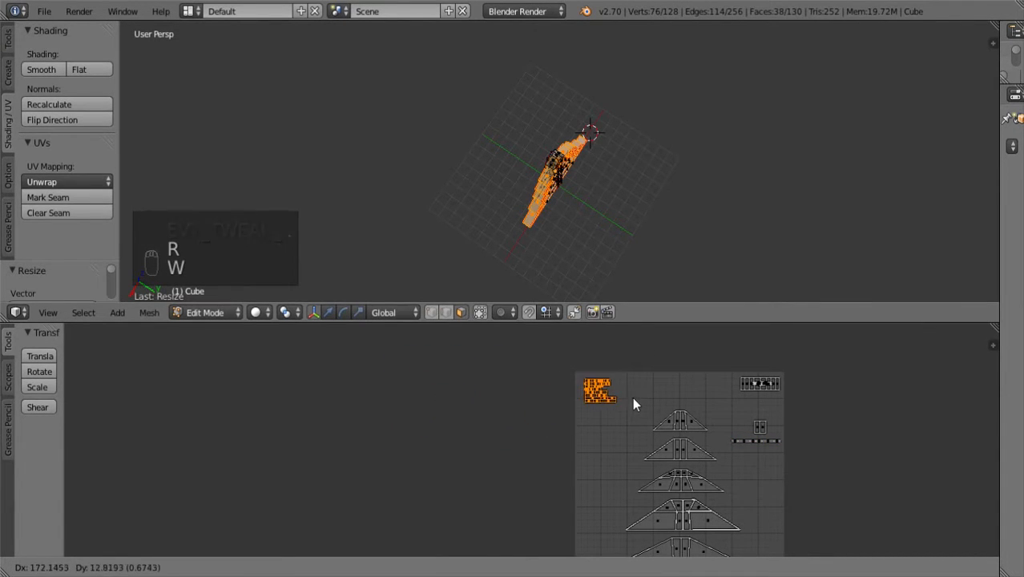
left_click(632, 401)
scroll(742, 418, "down", 3)
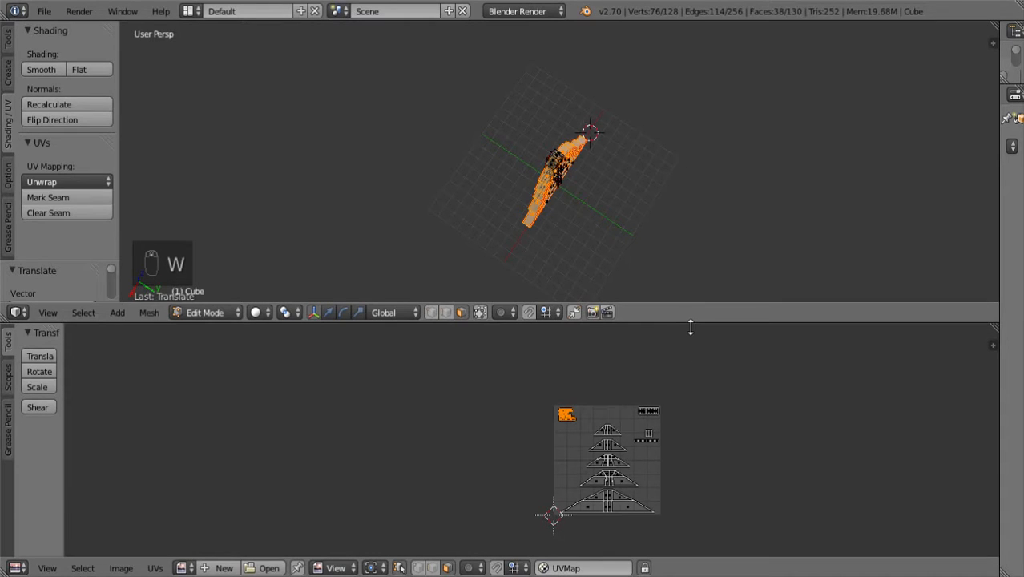
- Enlarge the UV editor and clear the UV selection
left_click_drag(688, 325, 689, 259)
right_click(746, 431)
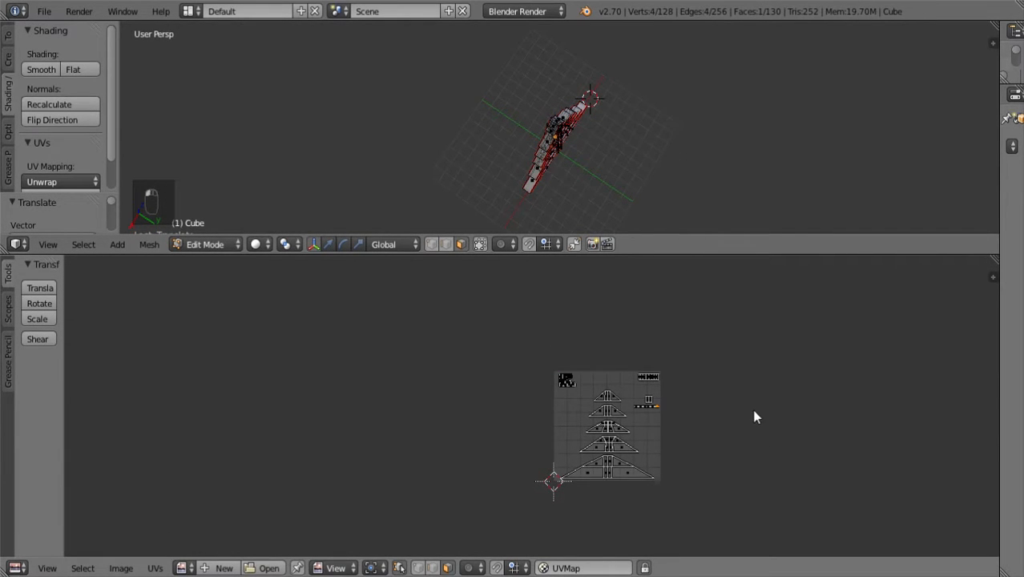
left_click_drag(747, 418, 720, 420)
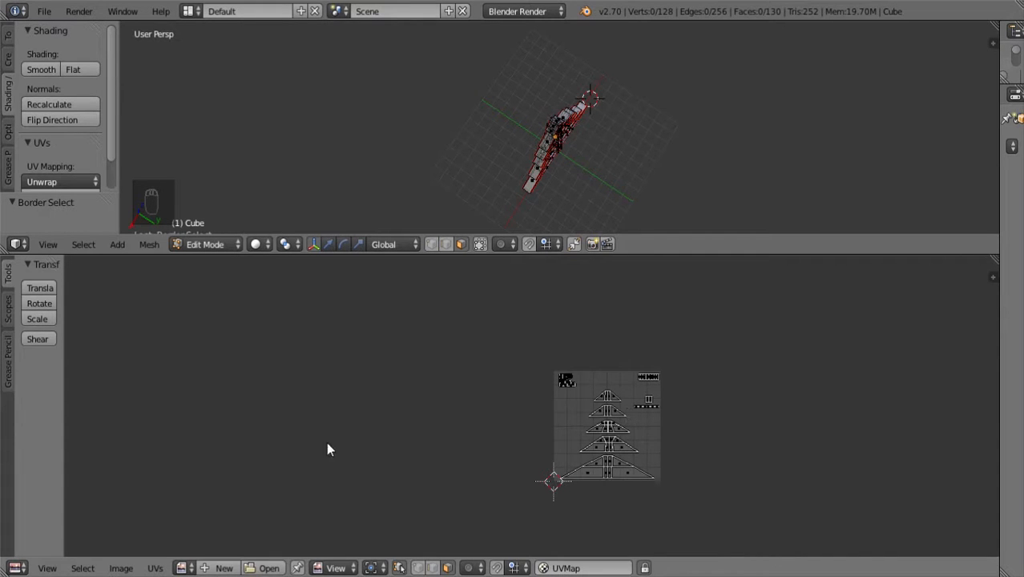
- Start exporting the UV layout and choose the Desktop folder as its destination
left_click(157, 569)
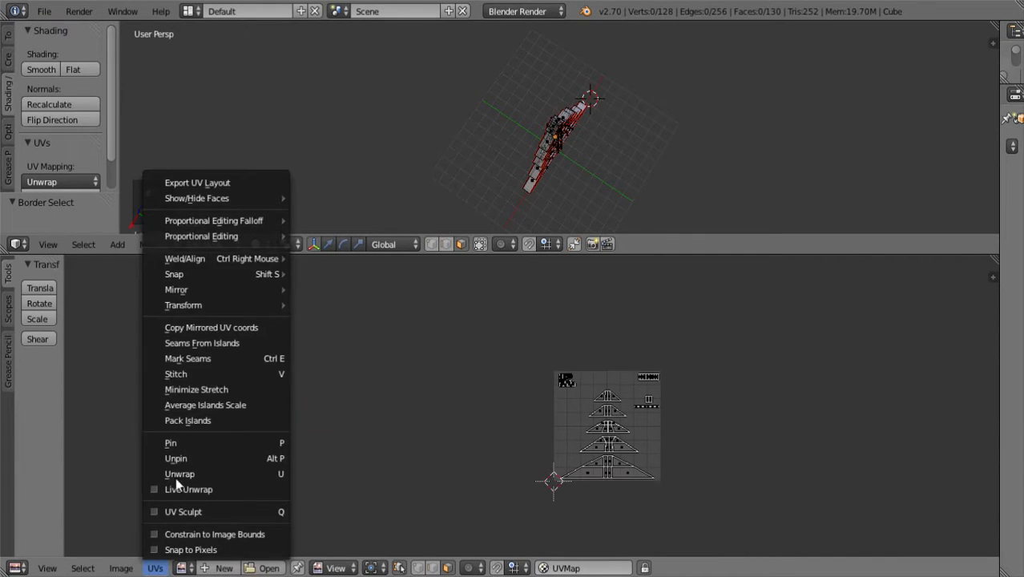
left_click(224, 184)
left_click(195, 71)
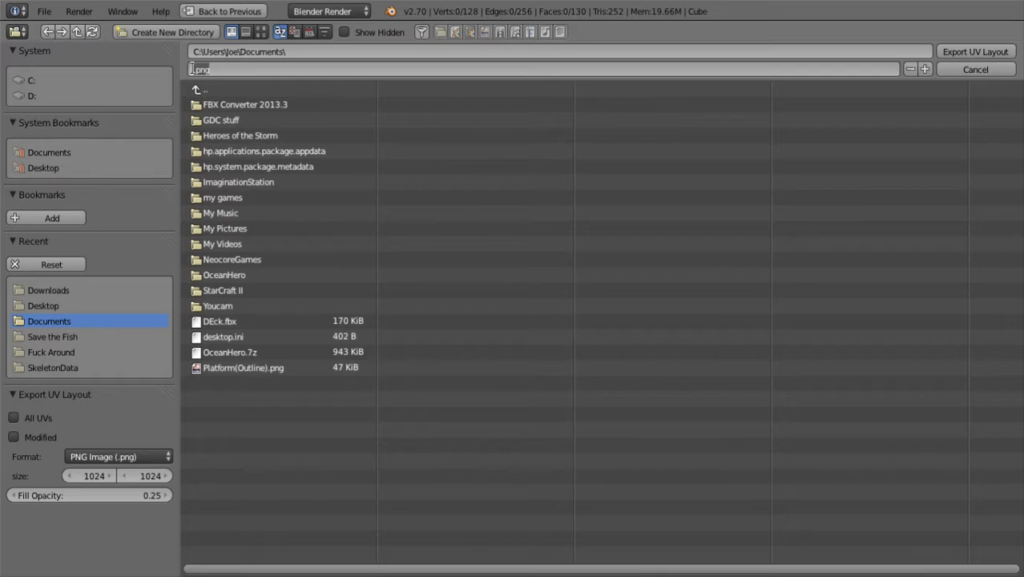
key("Return")
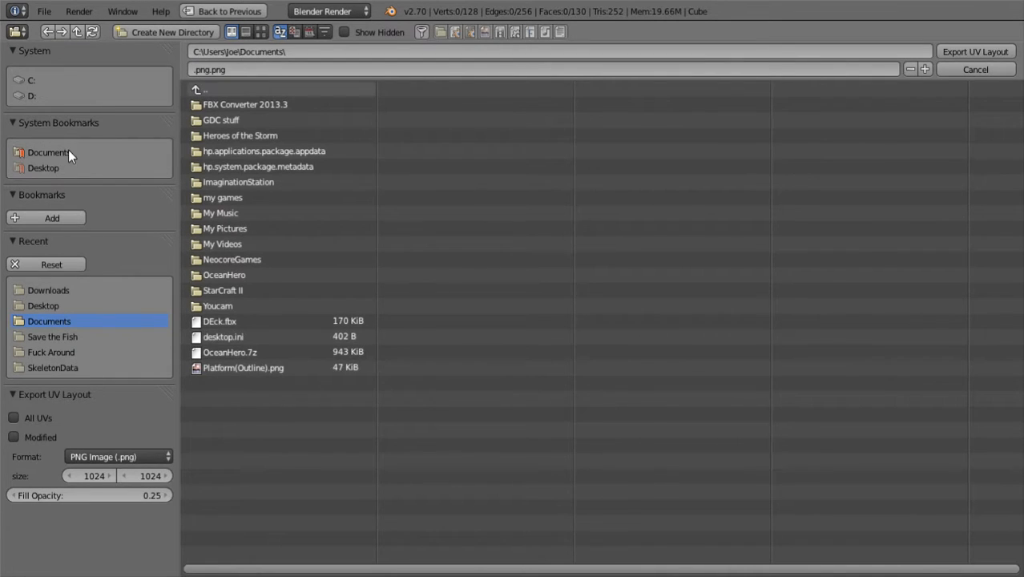
left_click(41, 167)
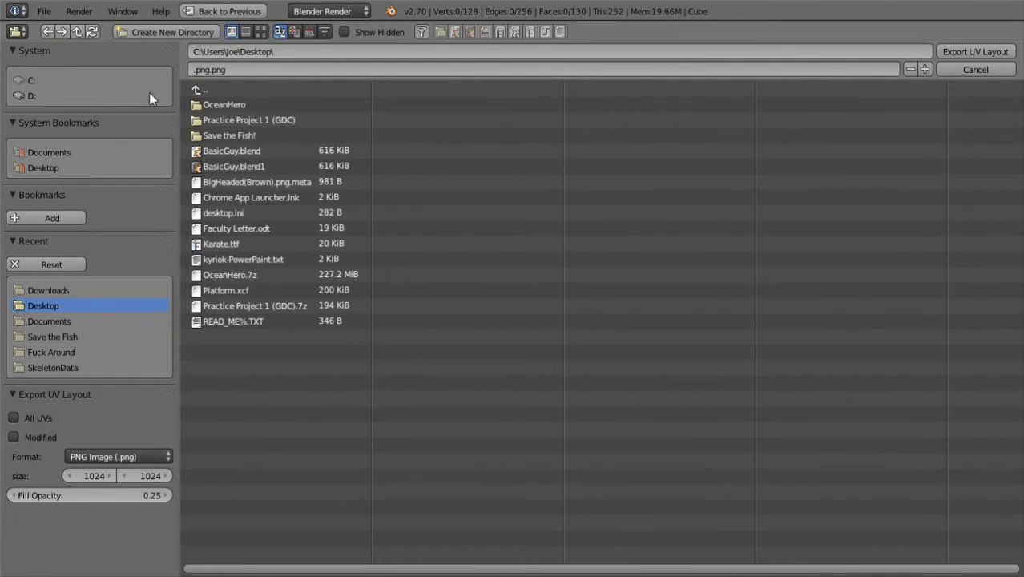
- Name the export file ChristmanTree(map).png and export the UV layout
left_click(194, 70)
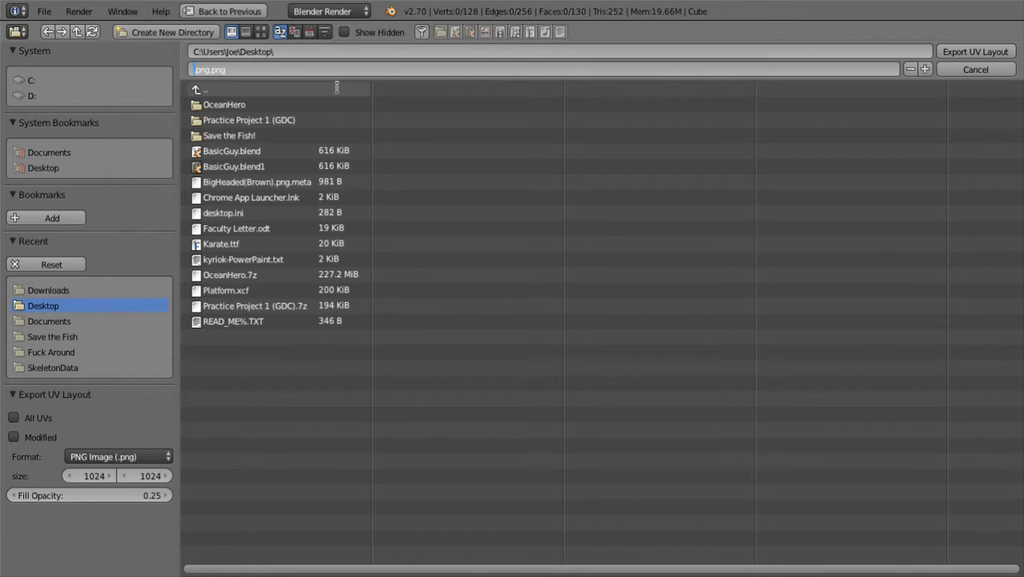
type("ChristmanTree(map)")
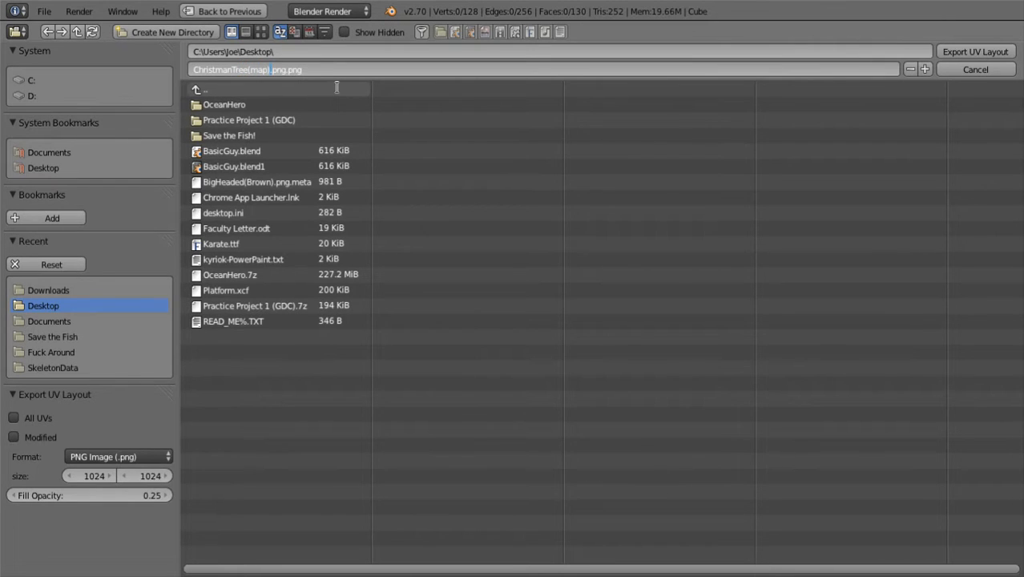
key("Delete")
key("Delete")
key("Delete")
key("Delete")
key("Return")
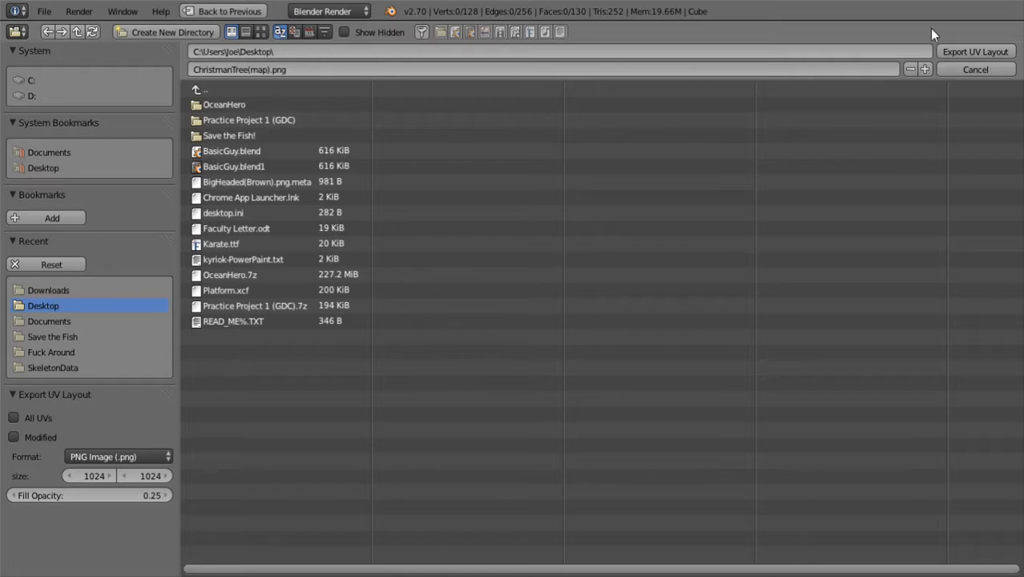
left_click(987, 51)
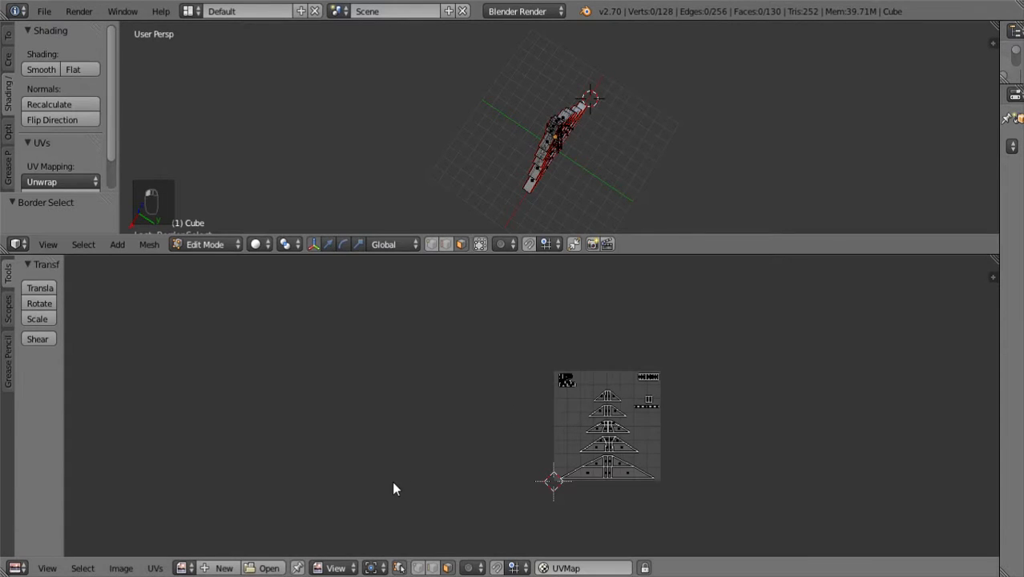
- Select all faces of the tree, viewing the model from the front
middle_click_drag(719, 177, 607, 88)
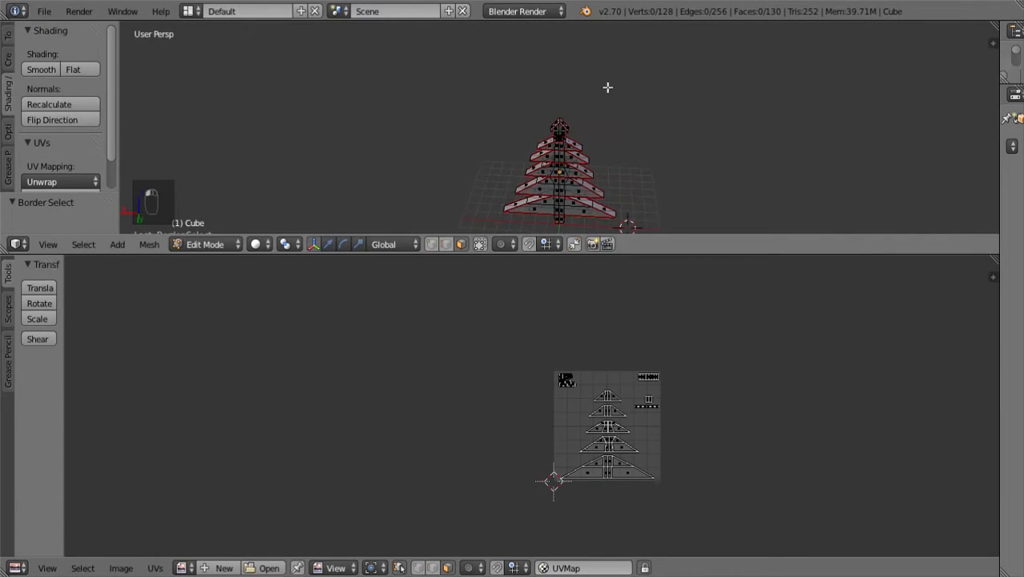
scroll(608, 88, "down", 3)
left_click_drag(499, 94, 693, 226)
middle_click_drag(733, 232, 176, 82)
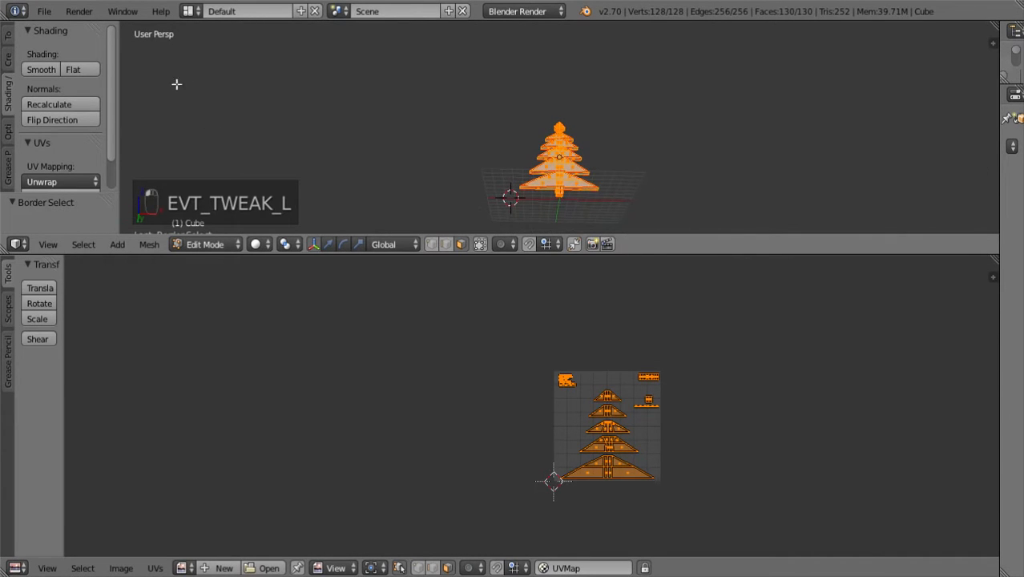
- Export the UV layout again to the Desktop folder, overwriting ChristmanTree(map).png
left_click(155, 568)
left_click(199, 183)
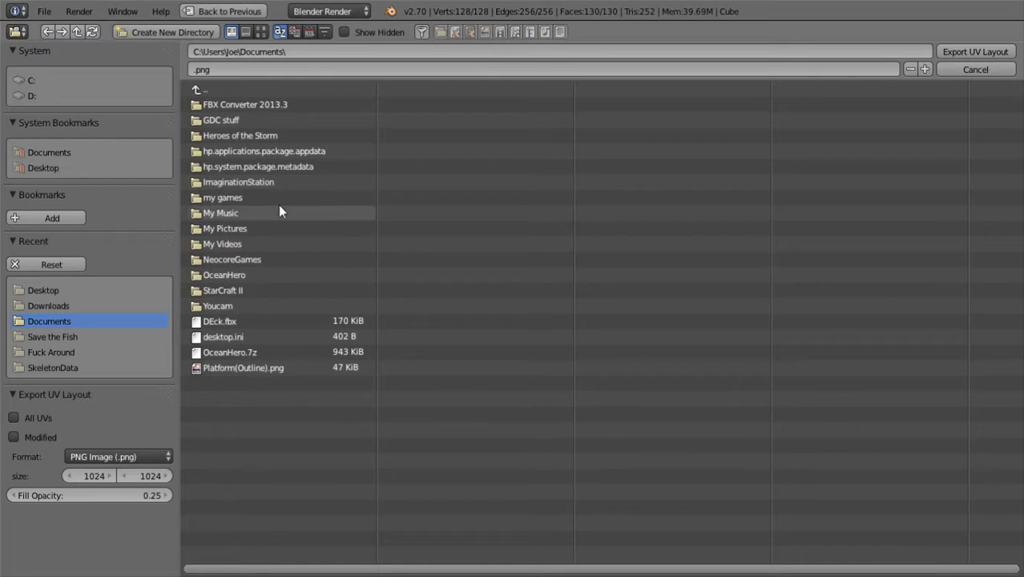
left_click(45, 167)
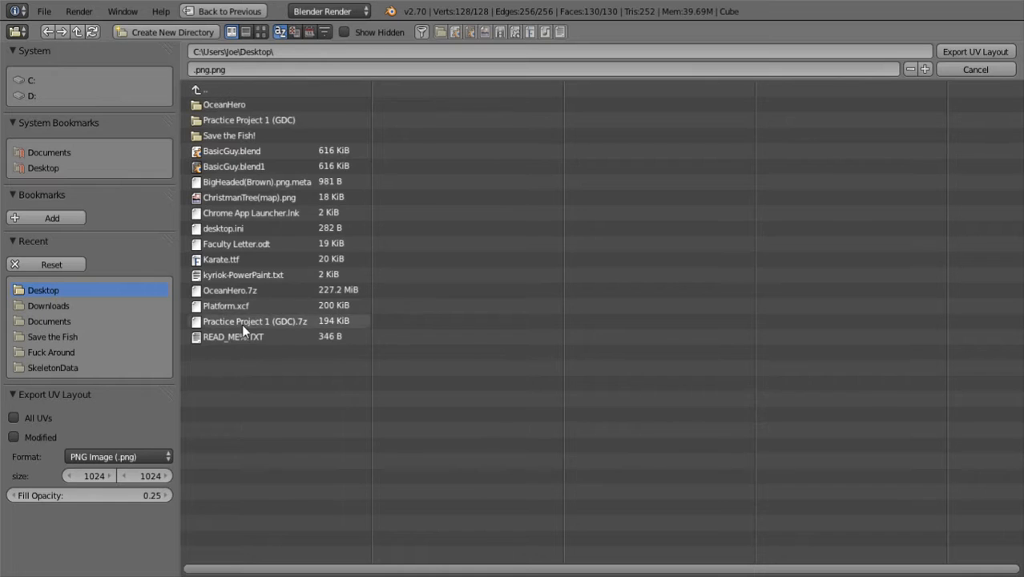
left_click(253, 198)
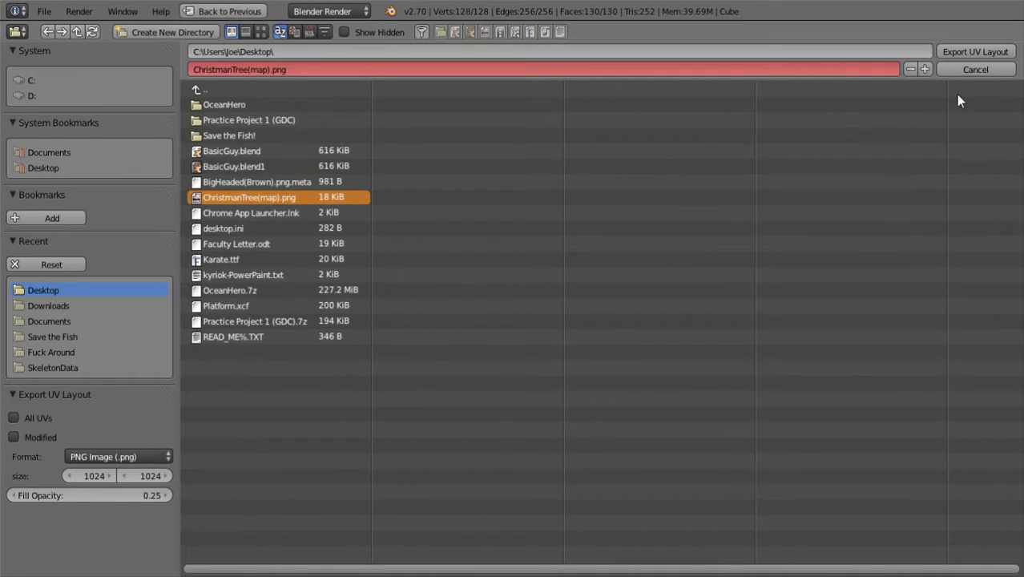
left_click(965, 51)
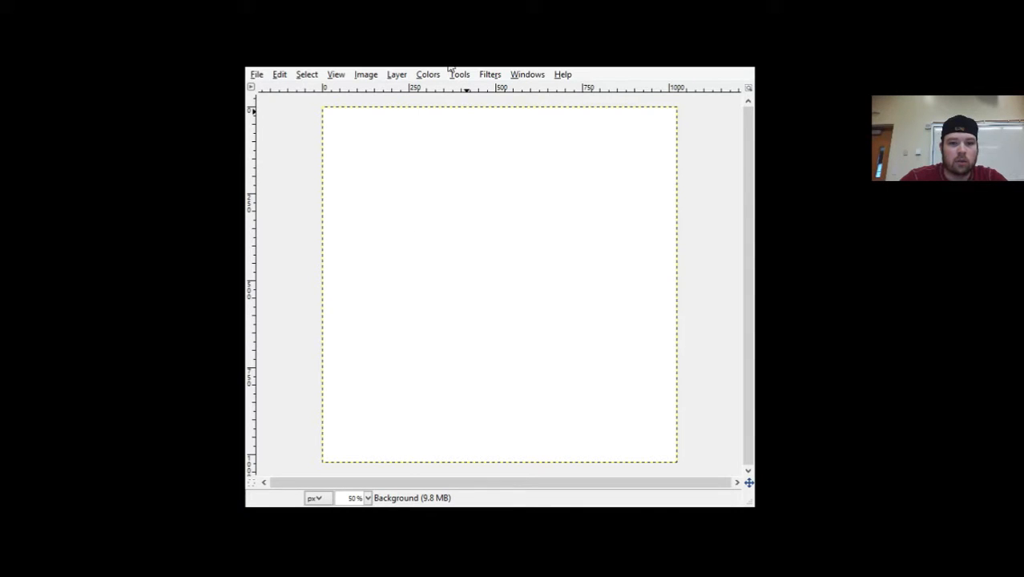
- Switch to GIMP and start opening an image file
left_click(256, 75)
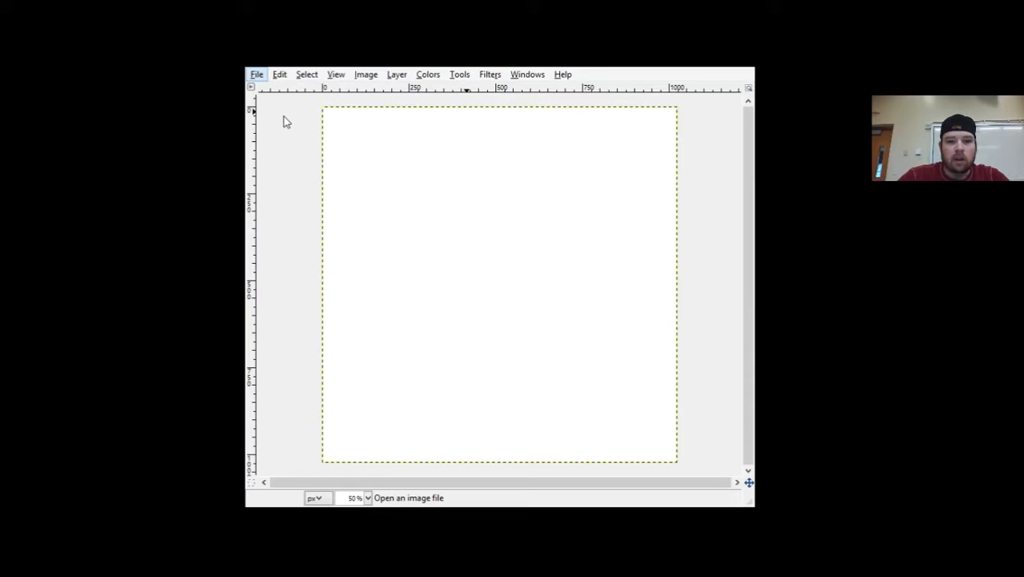
left_click(283, 117)
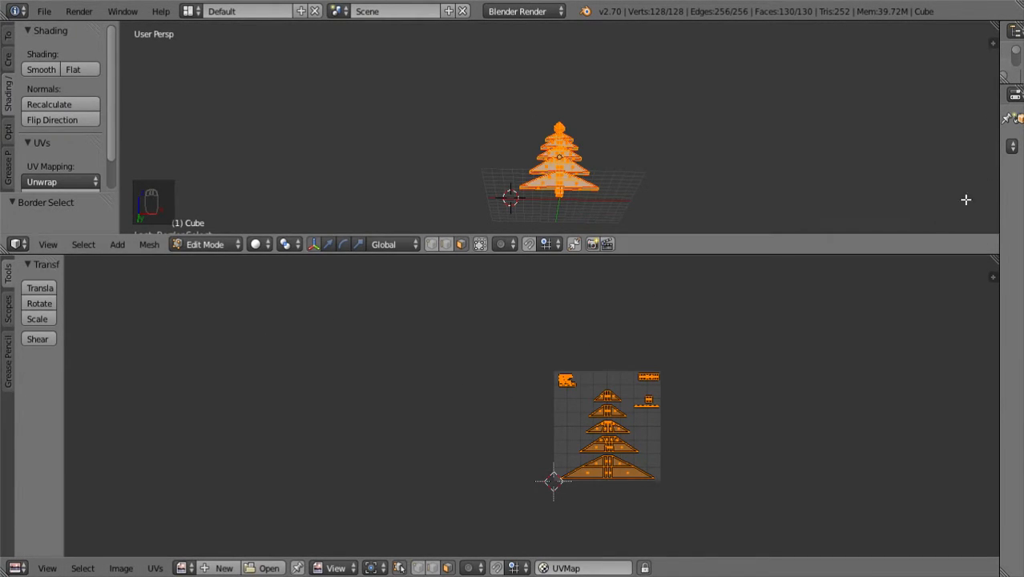
- Switch back to Blender, clear the tree's face selection and resize the editors to widen the properties editor
left_click_drag(848, 255, 855, 286)
left_click(993, 43)
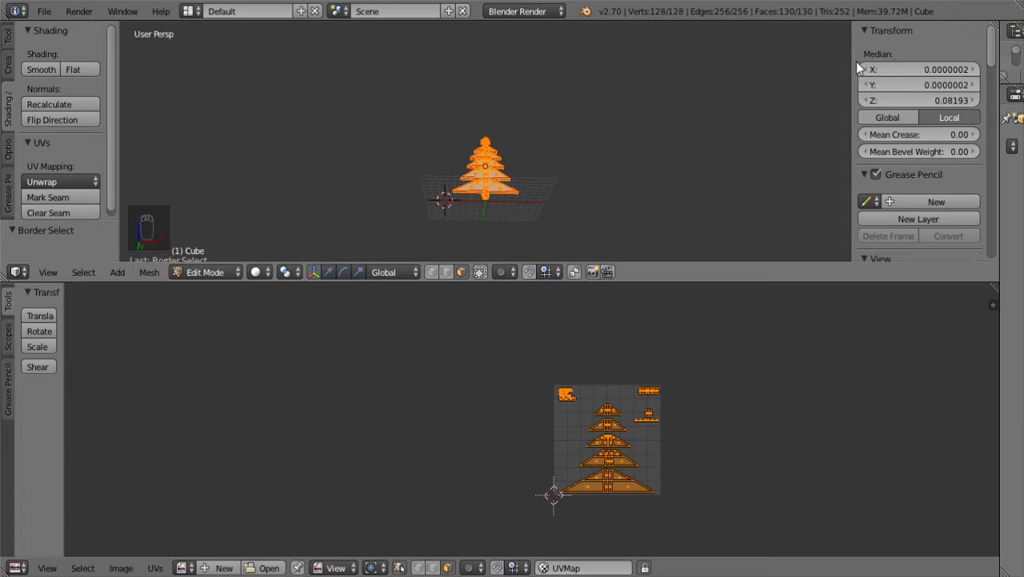
key("n")
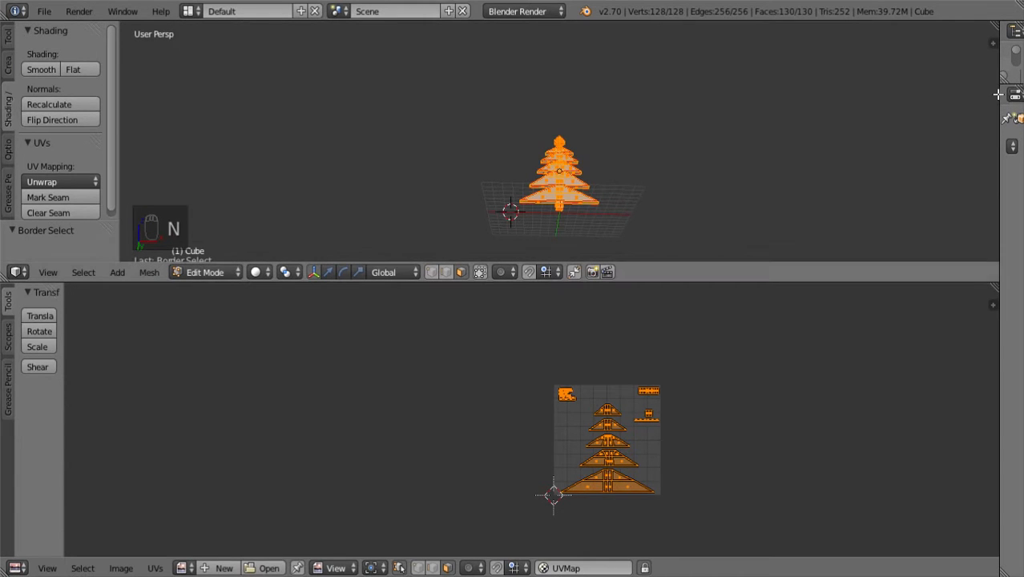
key("a")
left_click_drag(997, 94, 628, 103)
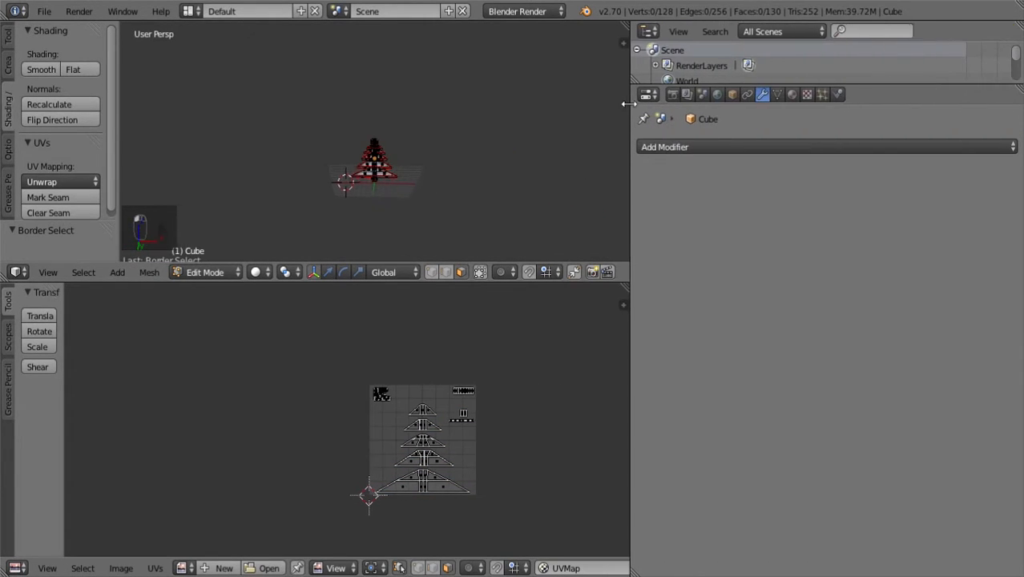
- Add a new texture to Material.001 and set its type to Image or Movie
left_click(791, 95)
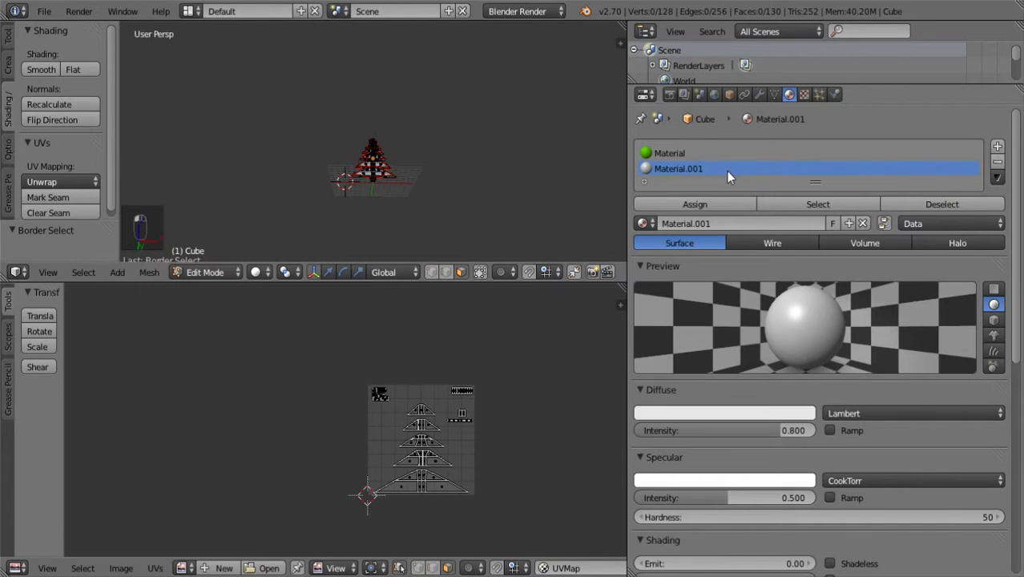
left_click(804, 95)
left_click(854, 272)
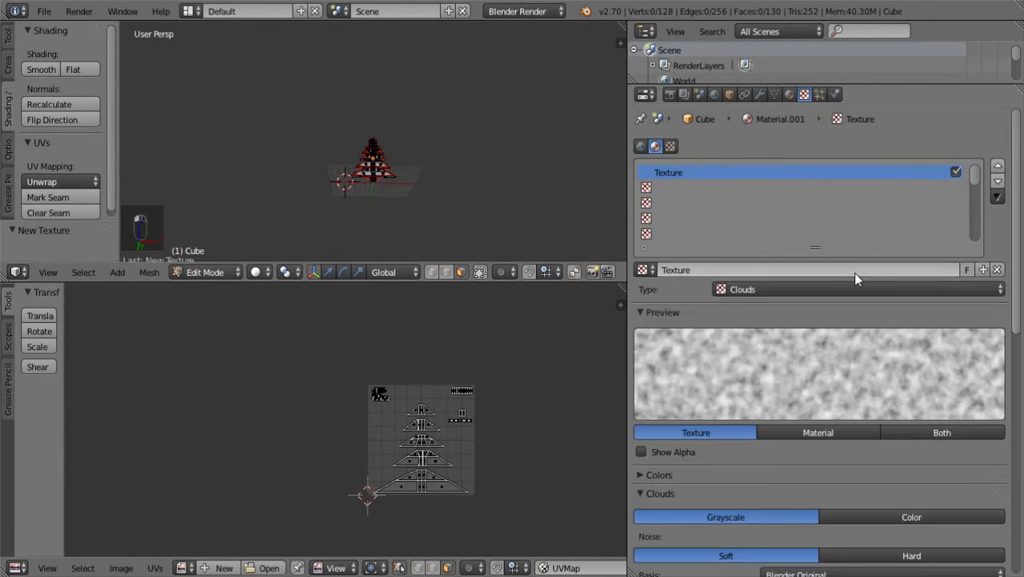
left_click(790, 94)
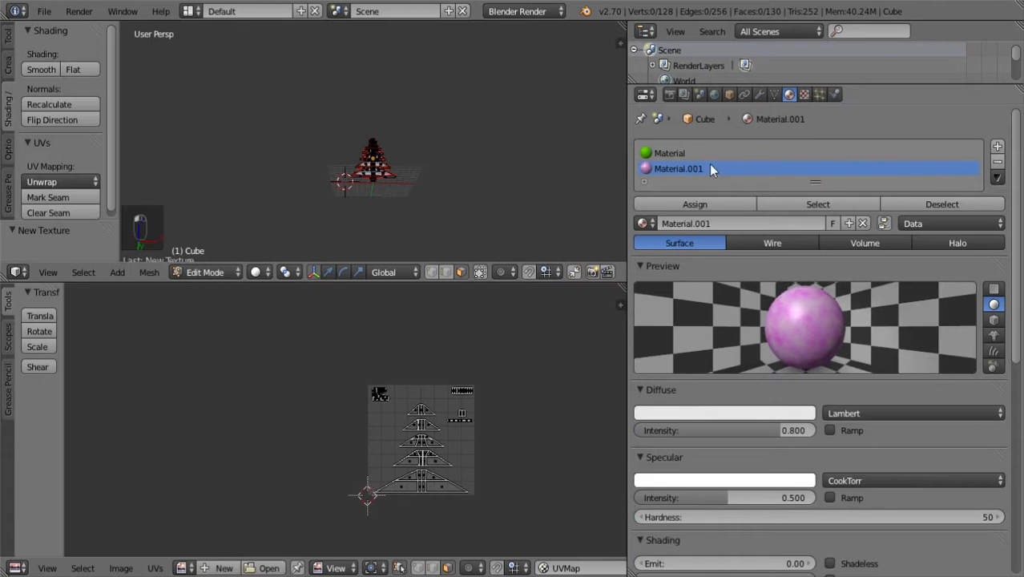
left_click(803, 95)
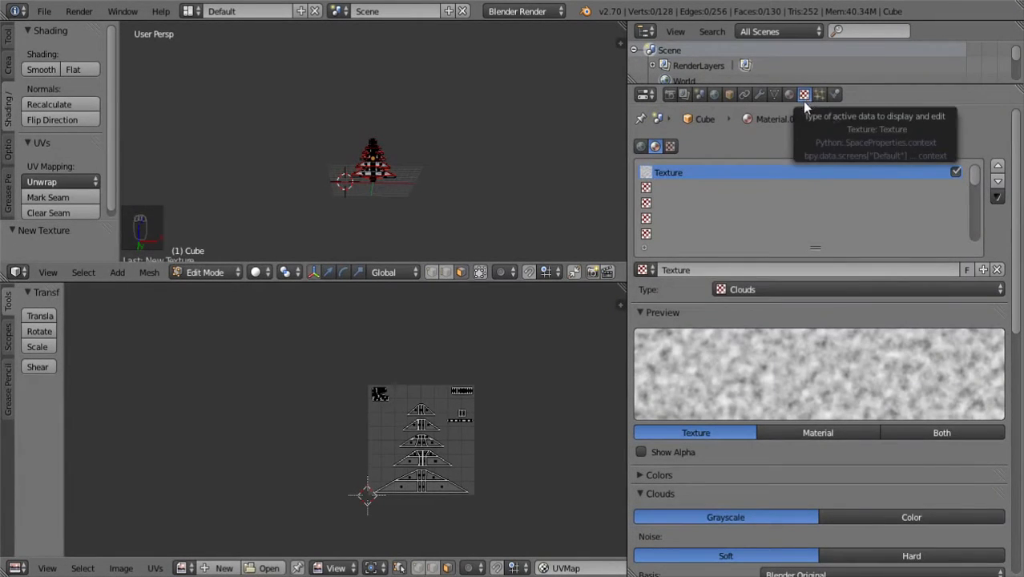
left_click(819, 286)
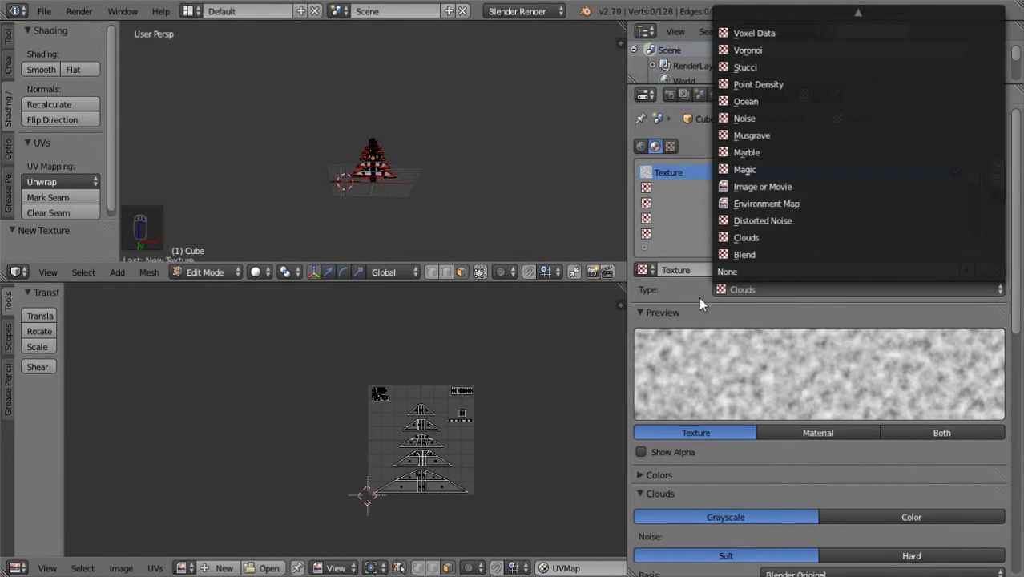
left_click(793, 186)
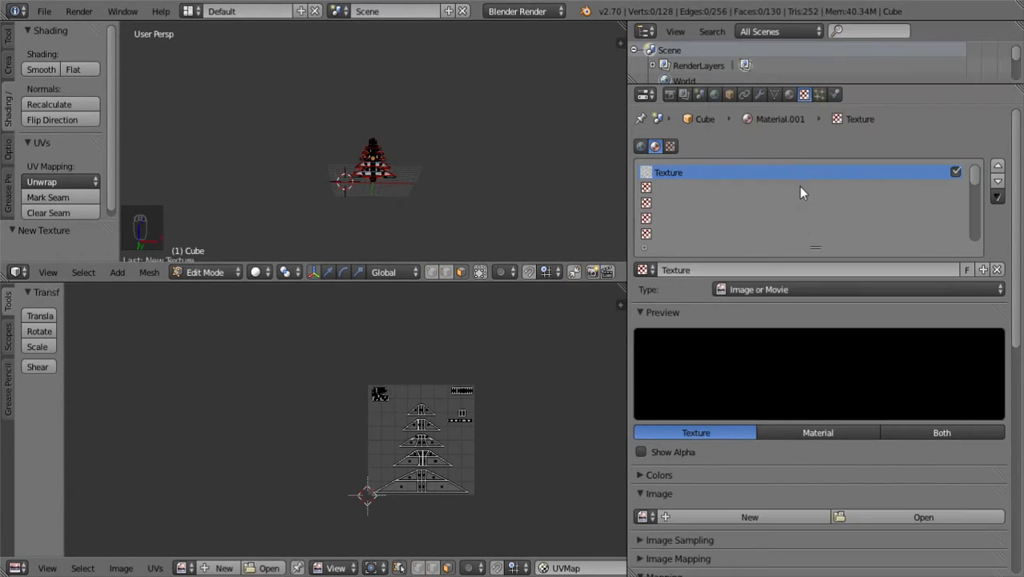
- Load ChristmanTree.png from the Desktop as the texture's image and narrow the properties editor
scroll(834, 268, "down", 2)
left_click(876, 484)
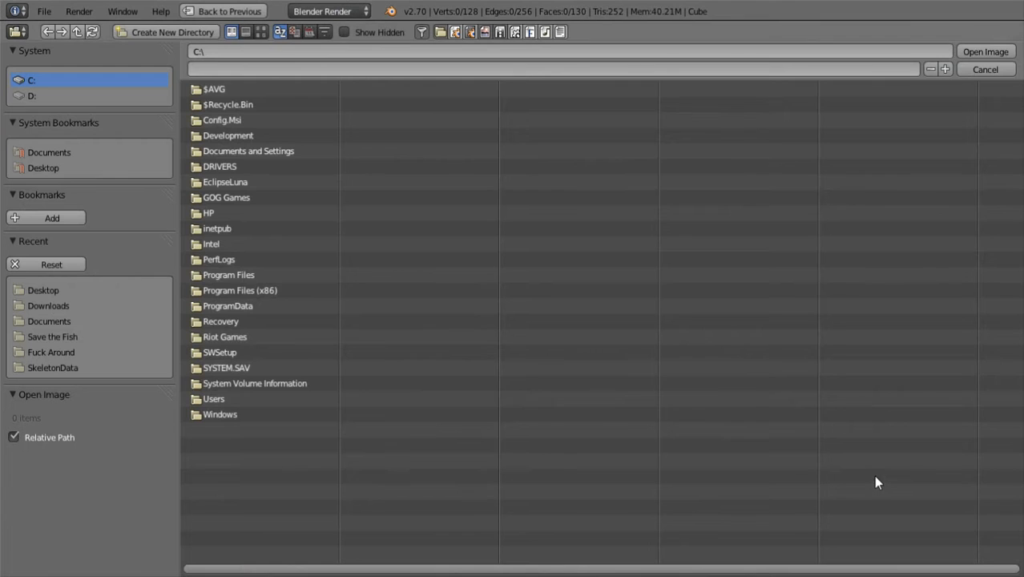
left_click(41, 168)
left_click(971, 70)
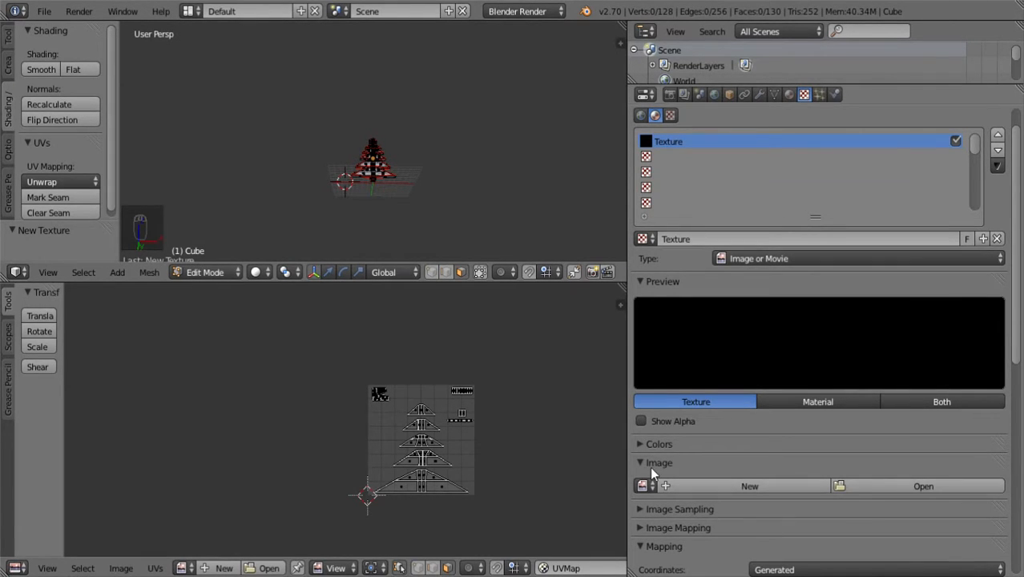
left_click(880, 485)
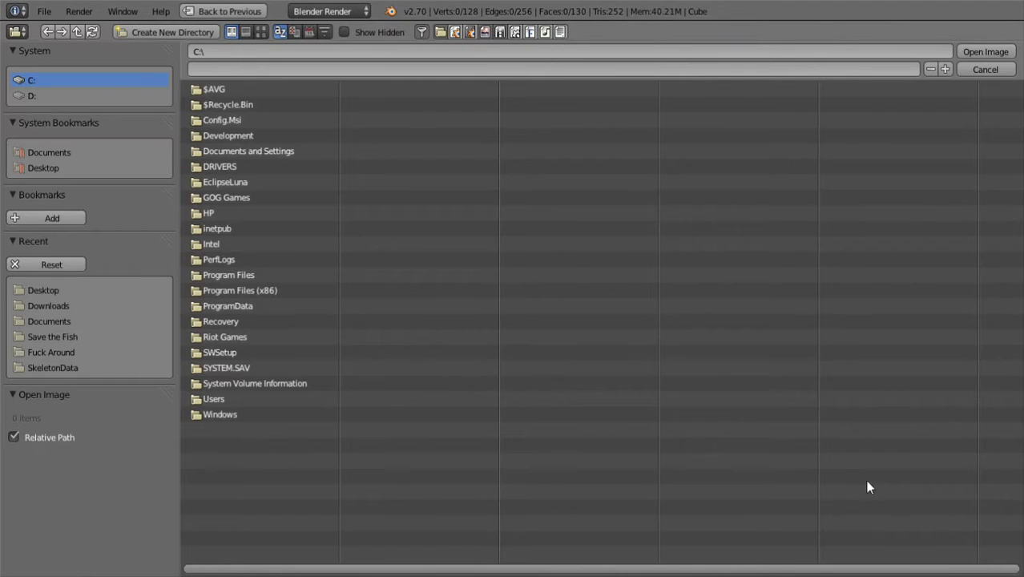
left_click(56, 171)
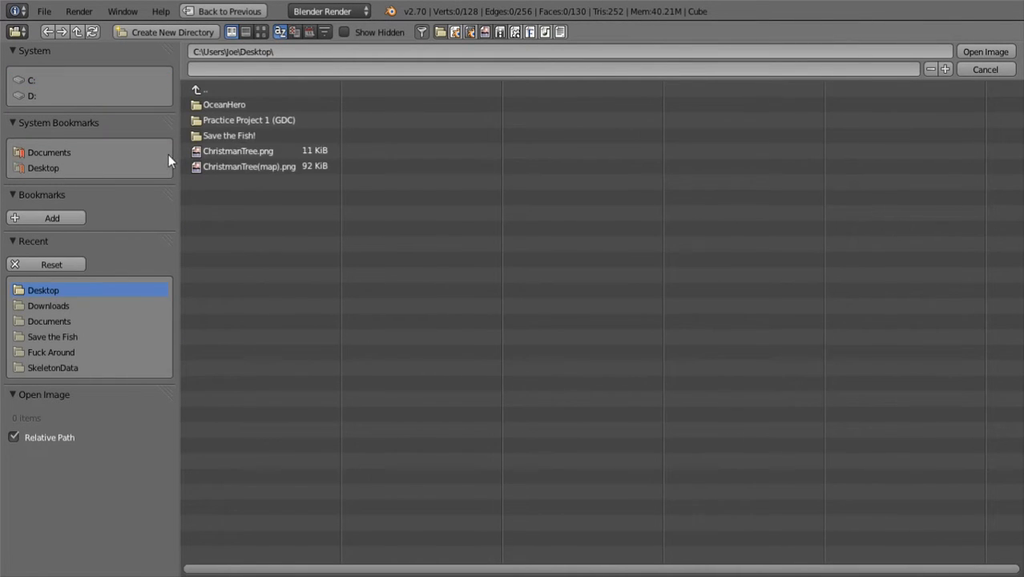
double_click(223, 156)
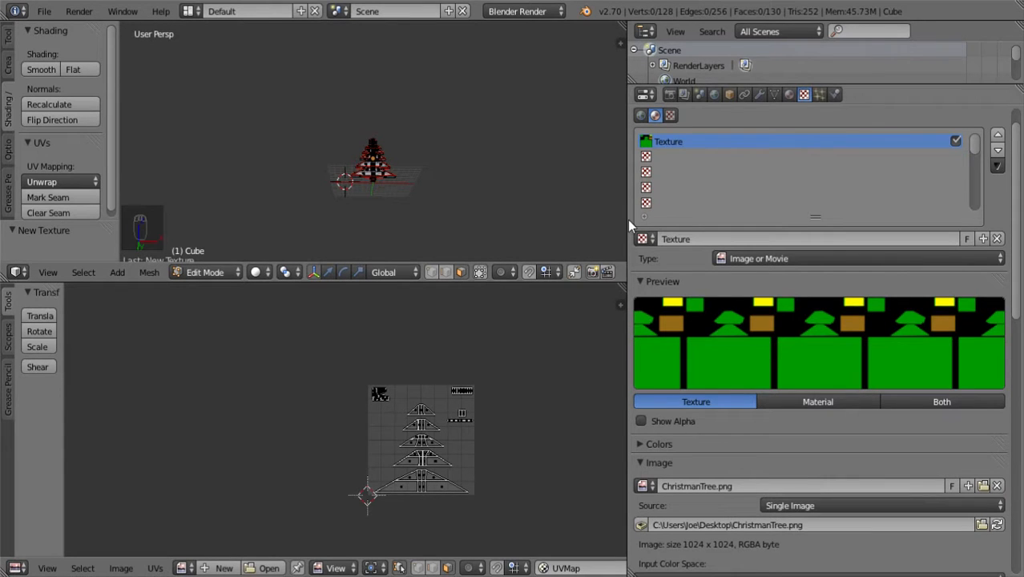
left_click_drag(627, 214, 763, 214)
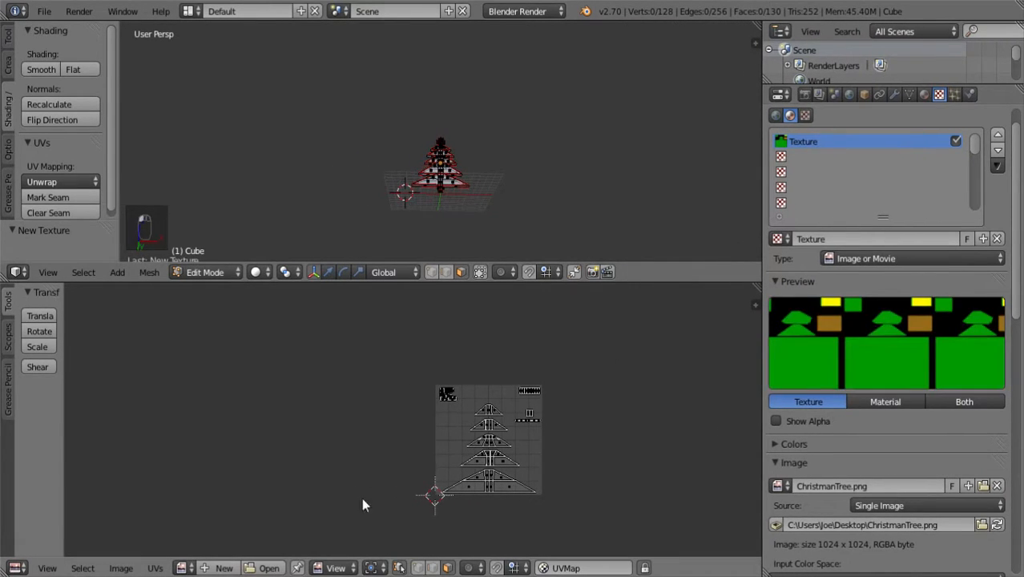
- Try to open ChristmanTree.png from the Desktop in the UV editor
left_click(264, 567)
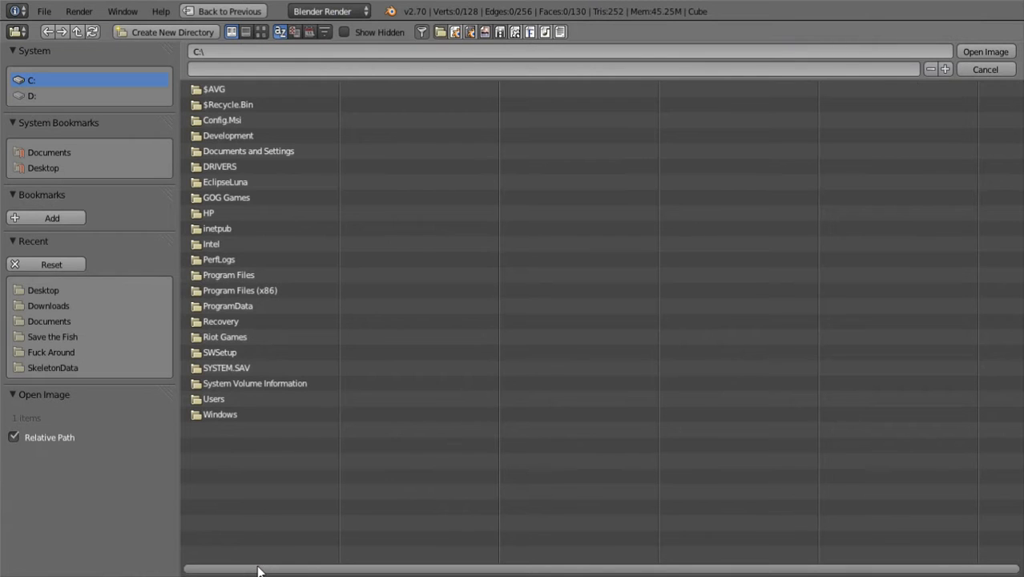
left_click(1001, 70)
left_click(271, 567)
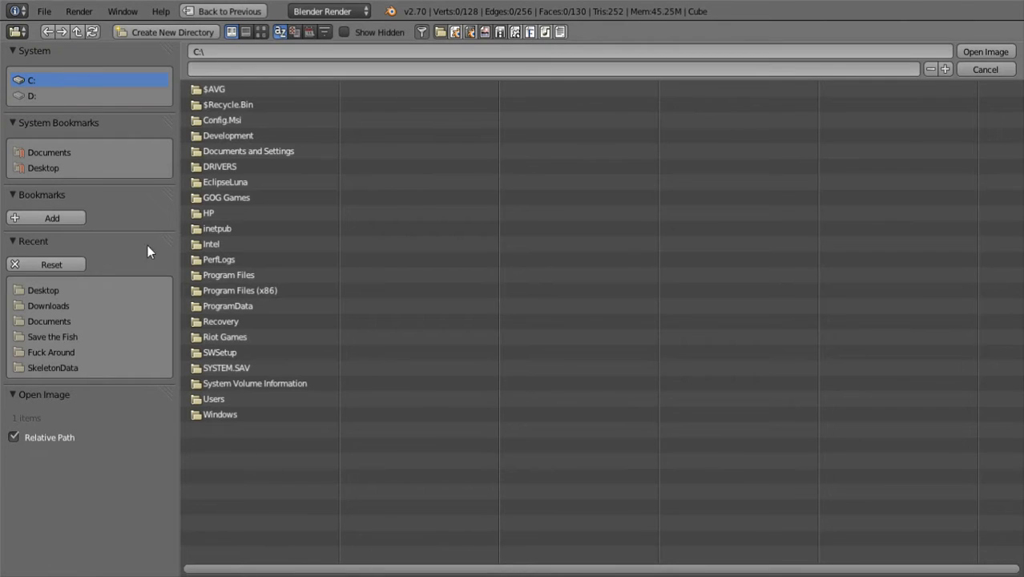
left_click(46, 169)
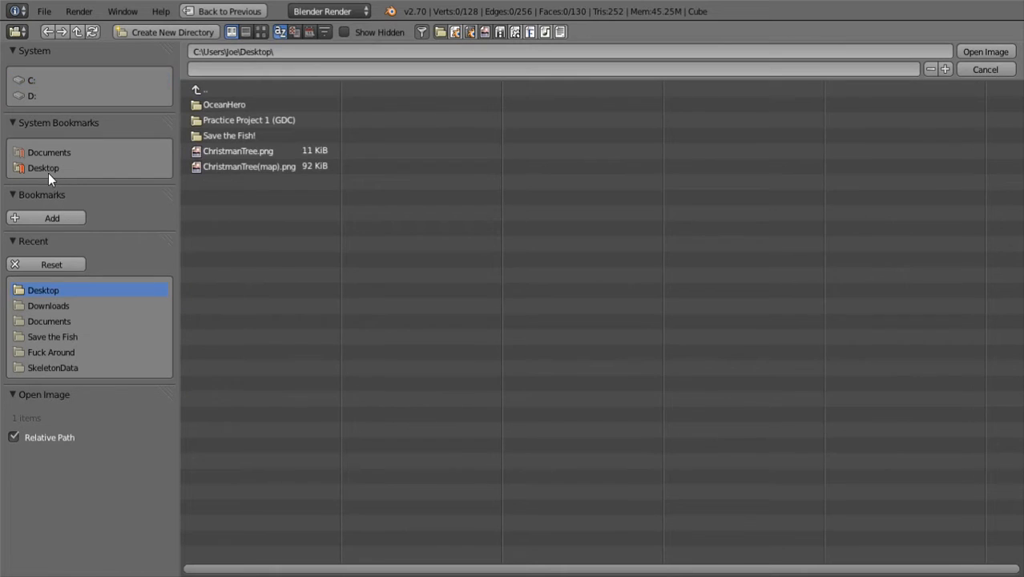
double_click(249, 152)
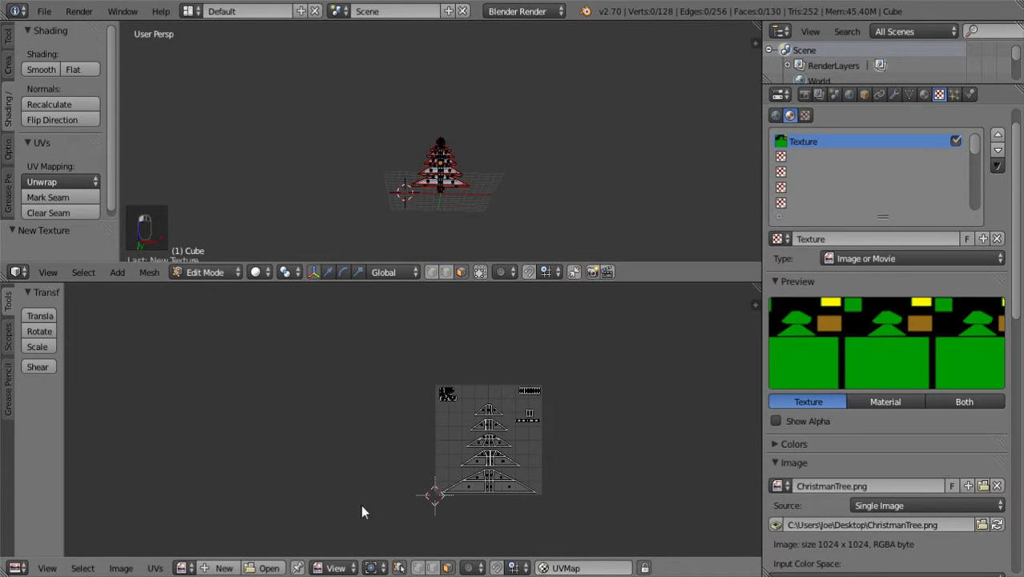
- Select the whole tree with a border selection, assign Material.001 to its faces and clear the selection
key("b")
left_click_drag(517, 218, 380, 137)
left_click(924, 95)
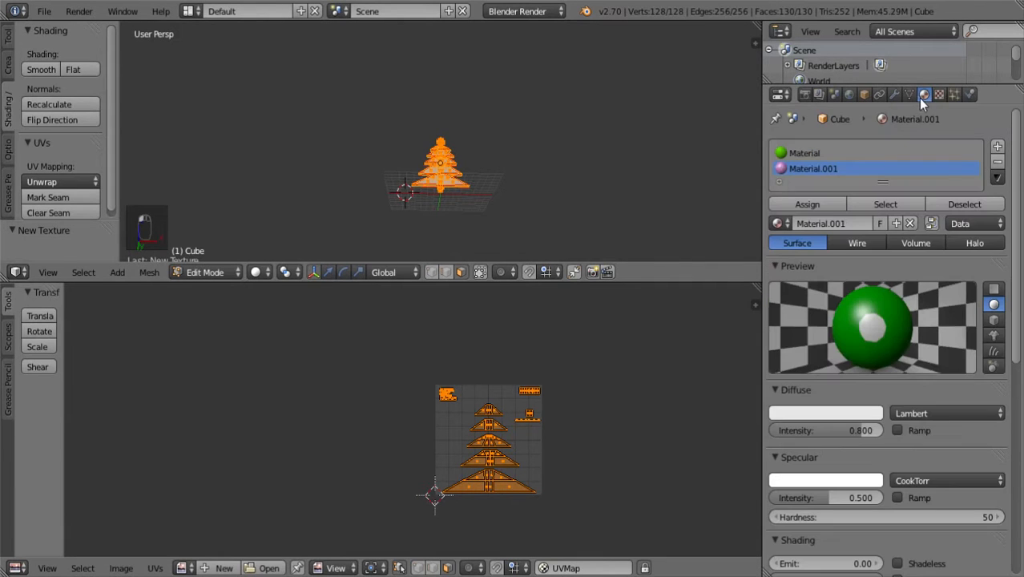
left_click(807, 204)
key("a")
- Show the 3D view's properties sidebar, expand its Display settings and look for the shading options
mouse_move(641, 196)
middle_mouse_down()
mouse_move(658, 229)
mouse_move(647, 209)
middle_mouse_up()
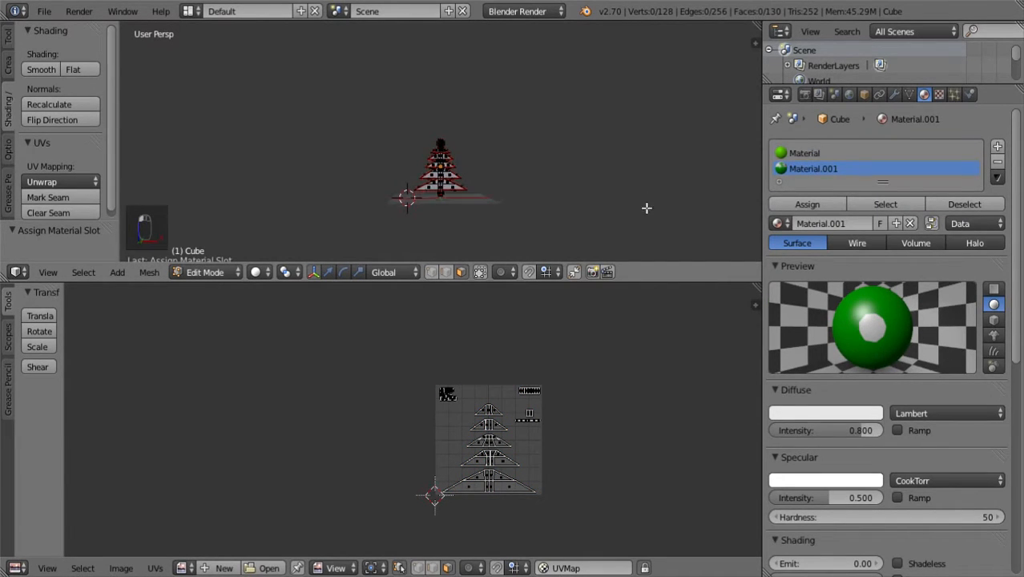
right_click(447, 175)
key("n")
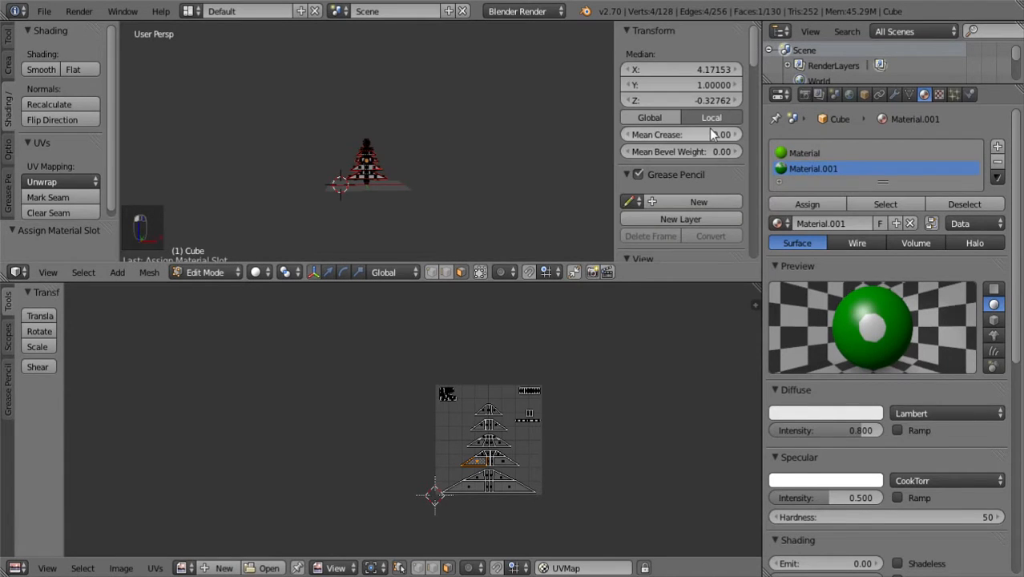
scroll(710, 134, "down", 8)
scroll(710, 135, "down", 6)
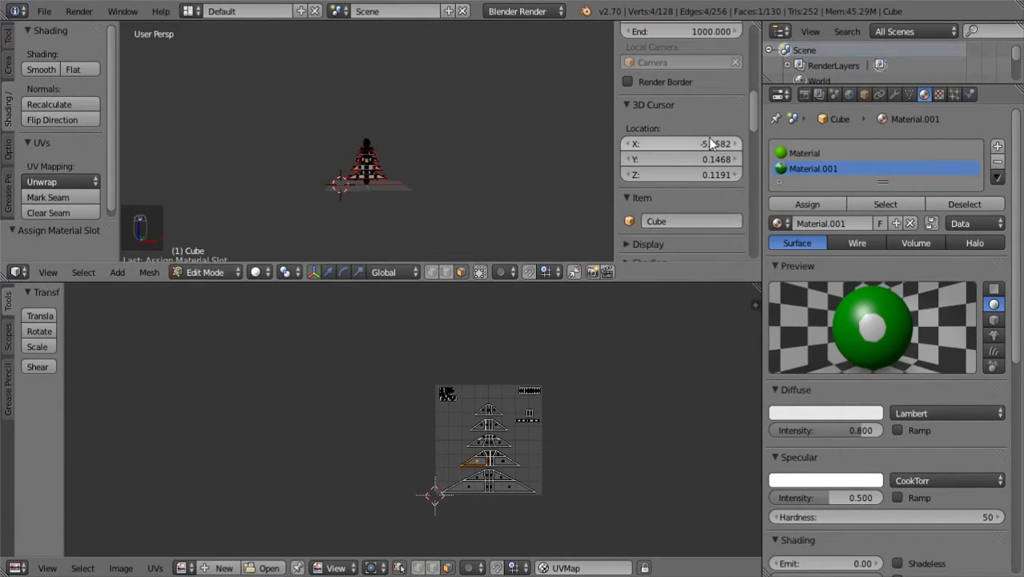
left_click(628, 150)
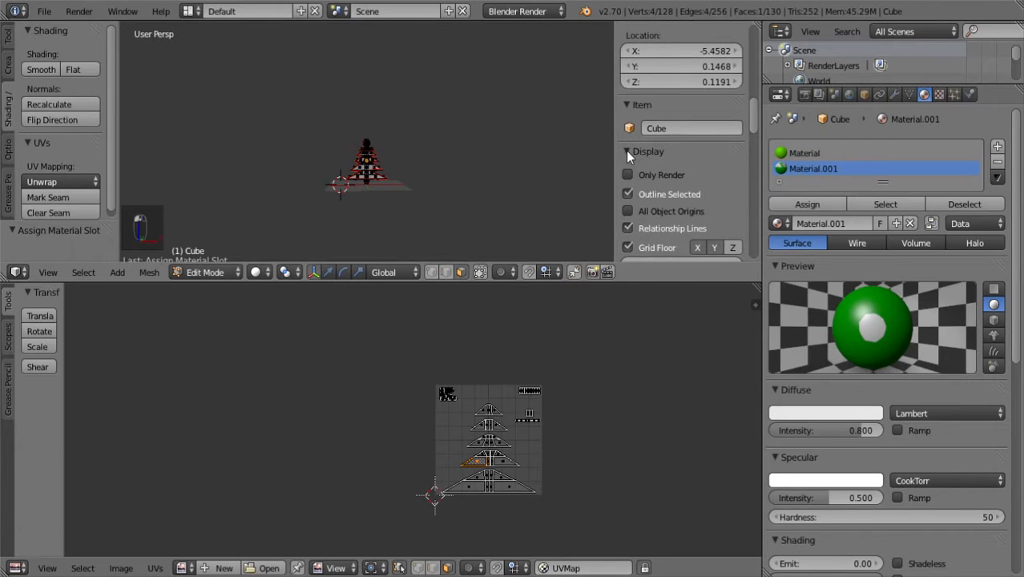
scroll(627, 151, "down", 5)
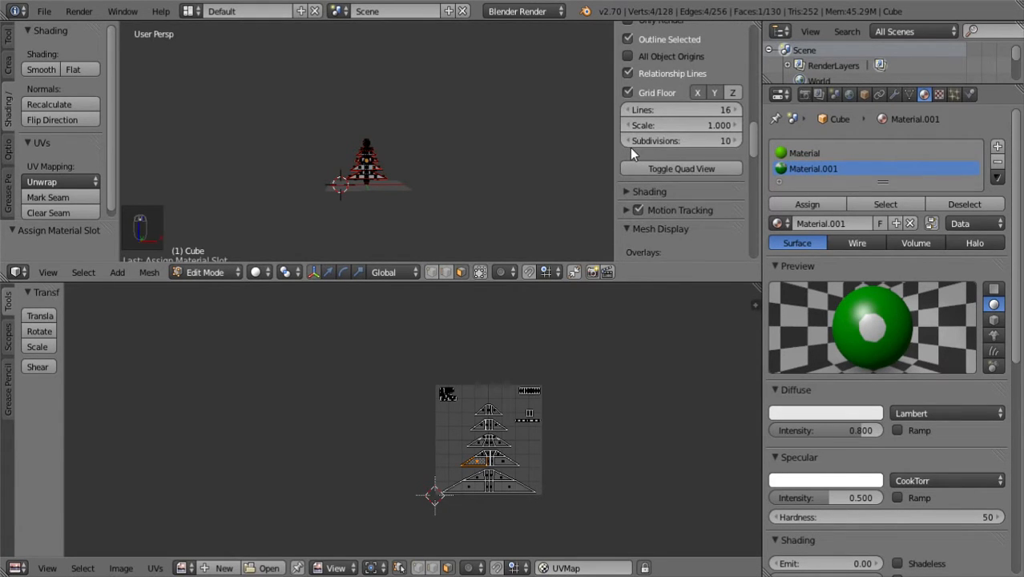
scroll(630, 151, "up", 3)
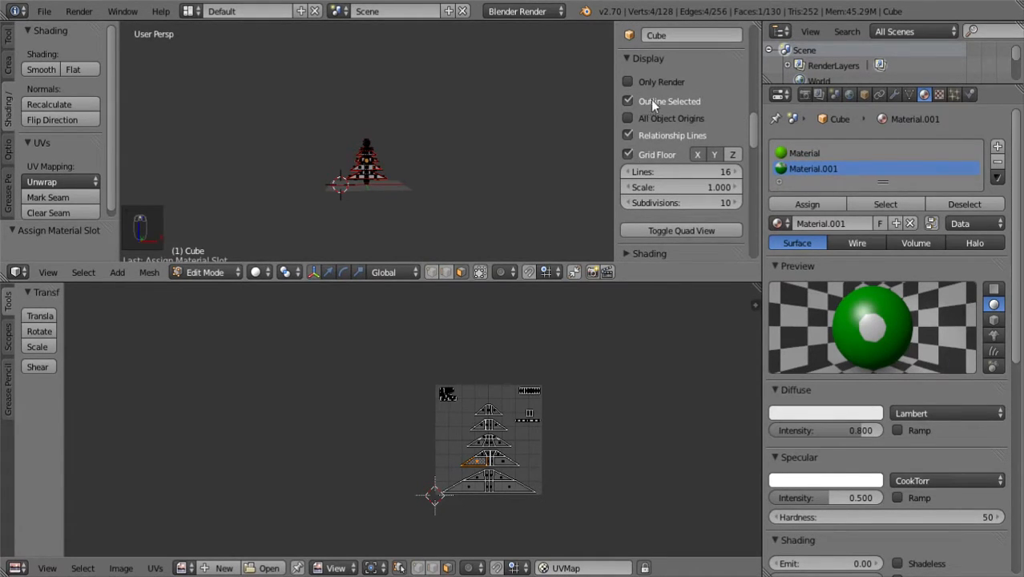
scroll(704, 147, "down", 5)
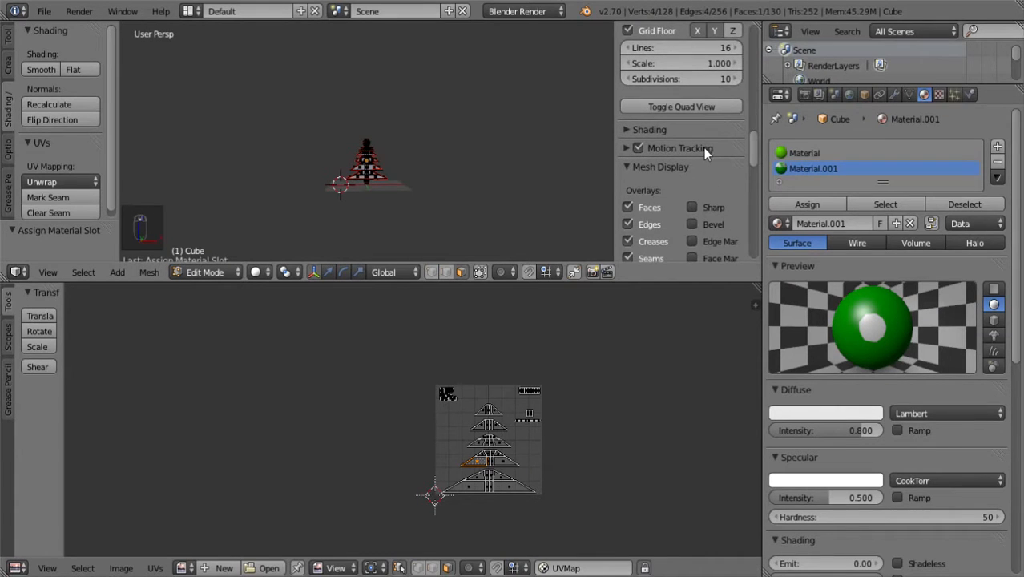
scroll(703, 147, "down", 8)
scroll(703, 164, "down", 6)
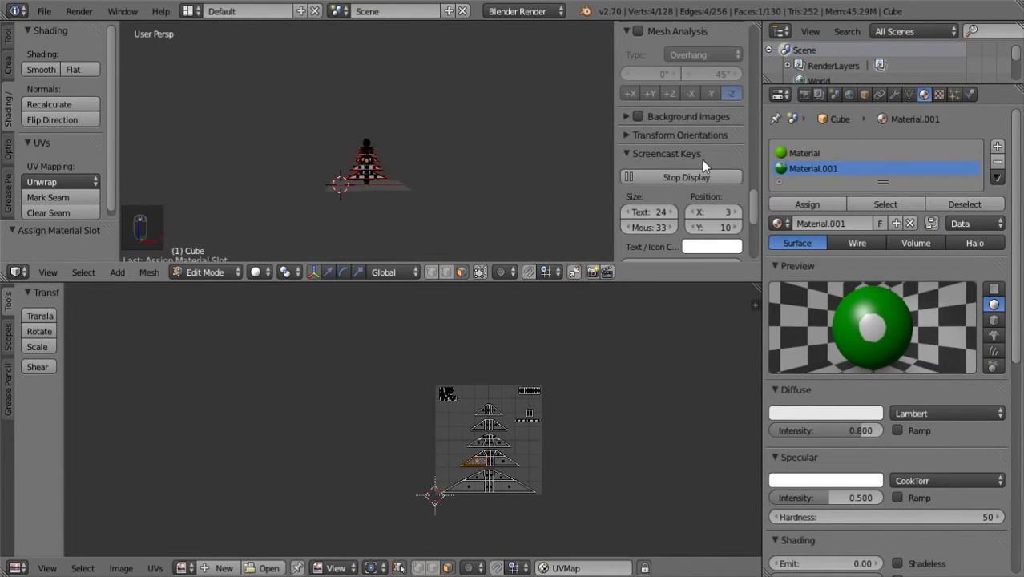
- Enlarge the 3D view, enable Textured Solid with GLSL shading and leave Edit Mode
left_click_drag(686, 280, 686, 535)
scroll(676, 349, "up", 6)
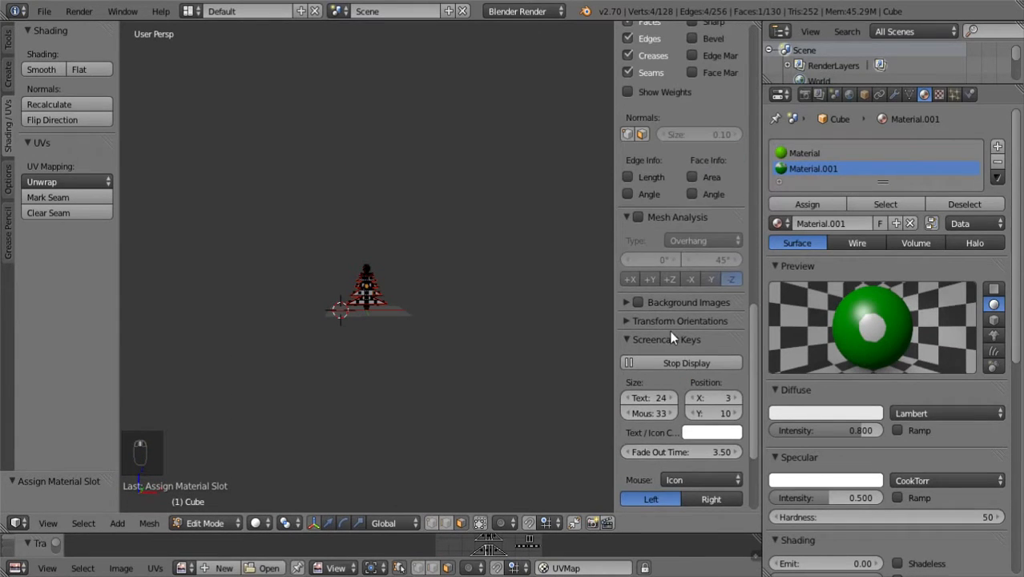
scroll(665, 339, "up", 7)
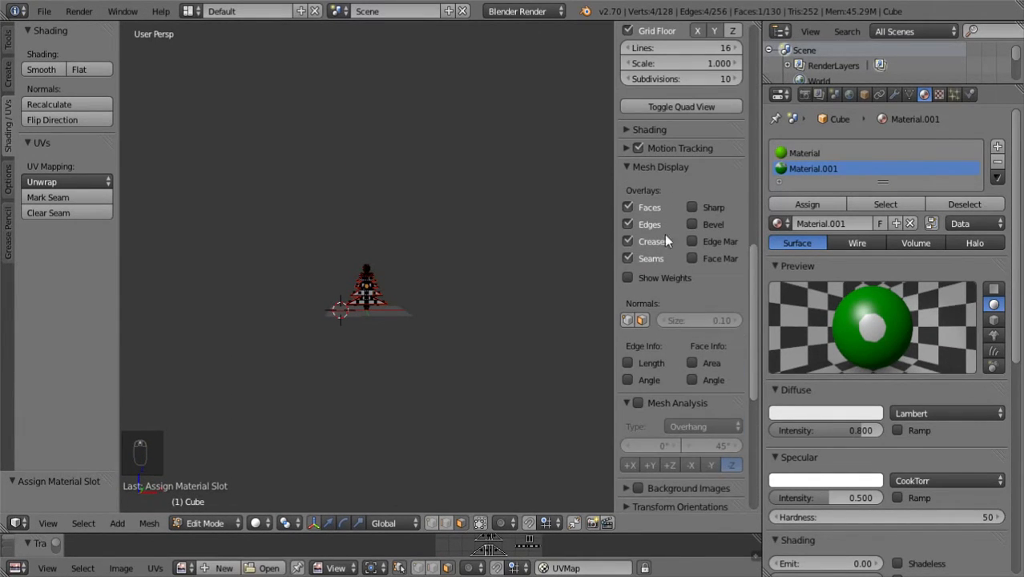
left_click(626, 129)
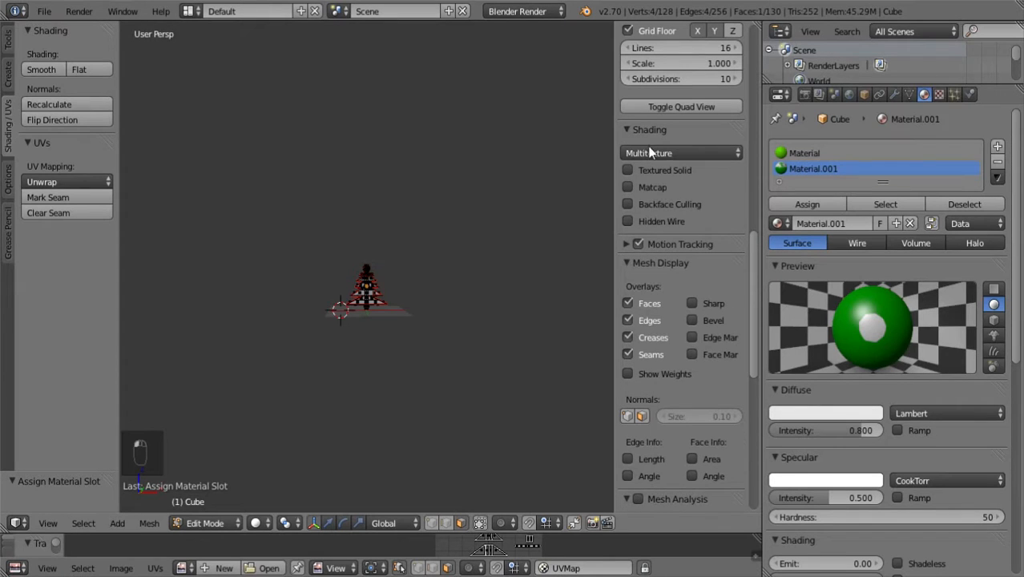
left_click(631, 170)
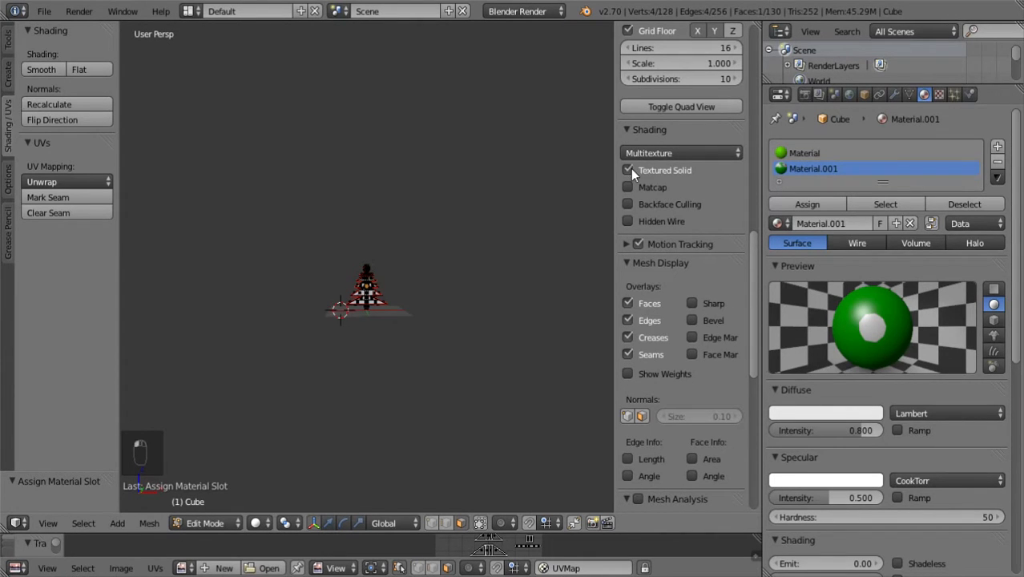
left_click(705, 153)
left_click(673, 120)
key("Tab")
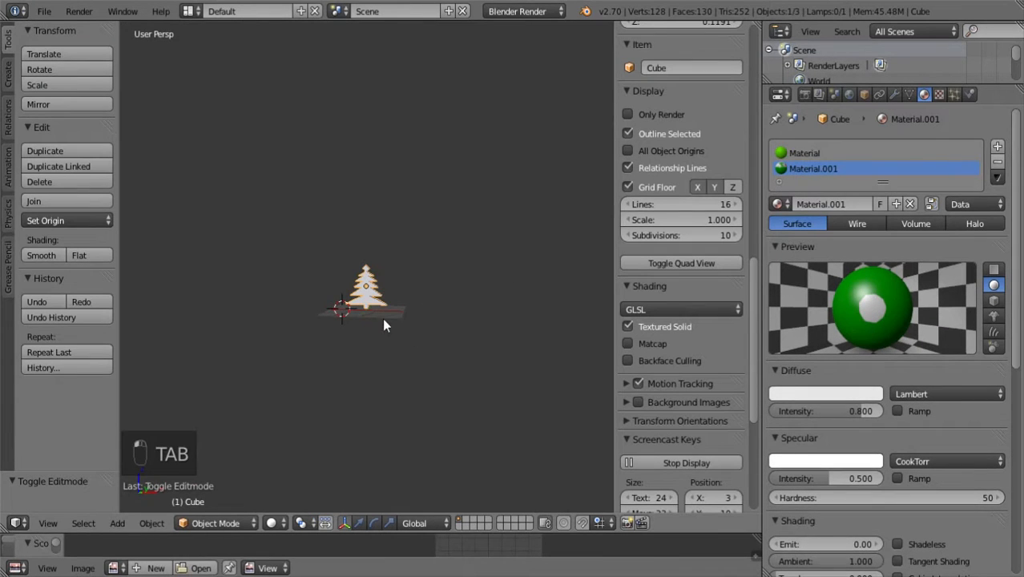
- Enlarge the UV editor, select all the tree's faces in Edit Mode and assign the ChristmanTree.png image to them
left_click_drag(720, 560, 720, 224)
key("Tab")
left_click_drag(327, 99, 460, 197)
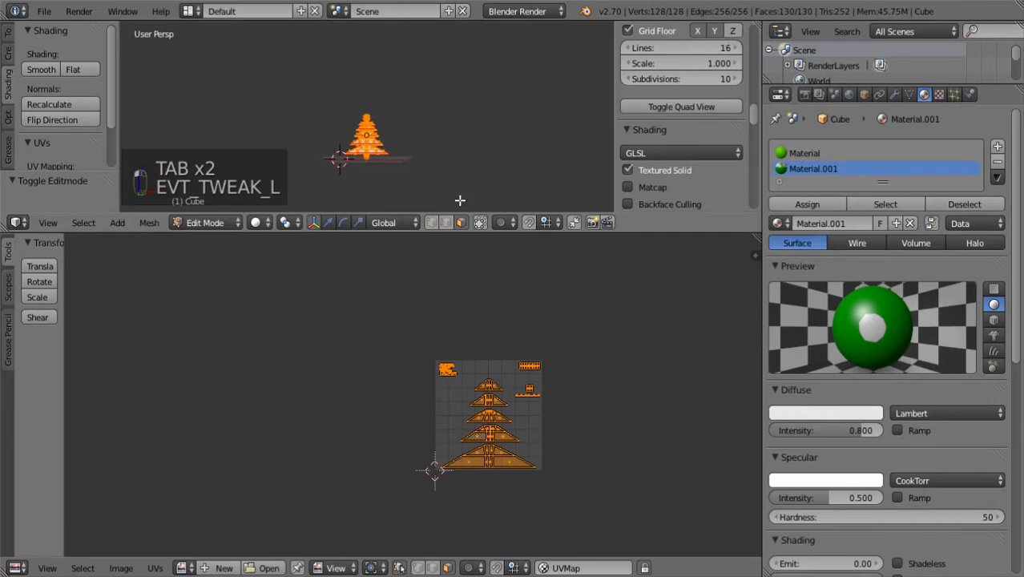
left_click(225, 568)
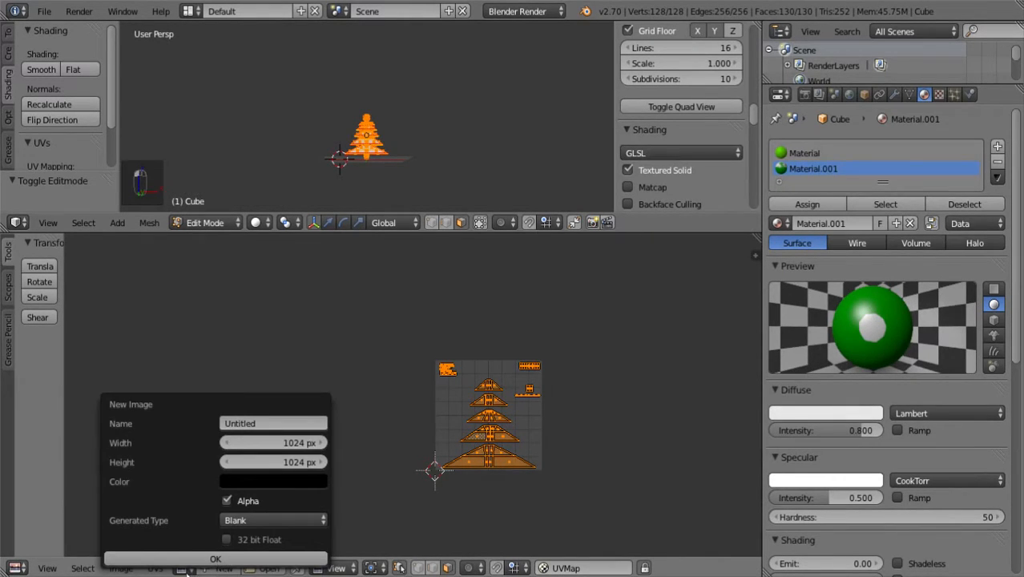
left_click(182, 569)
left_click(255, 405)
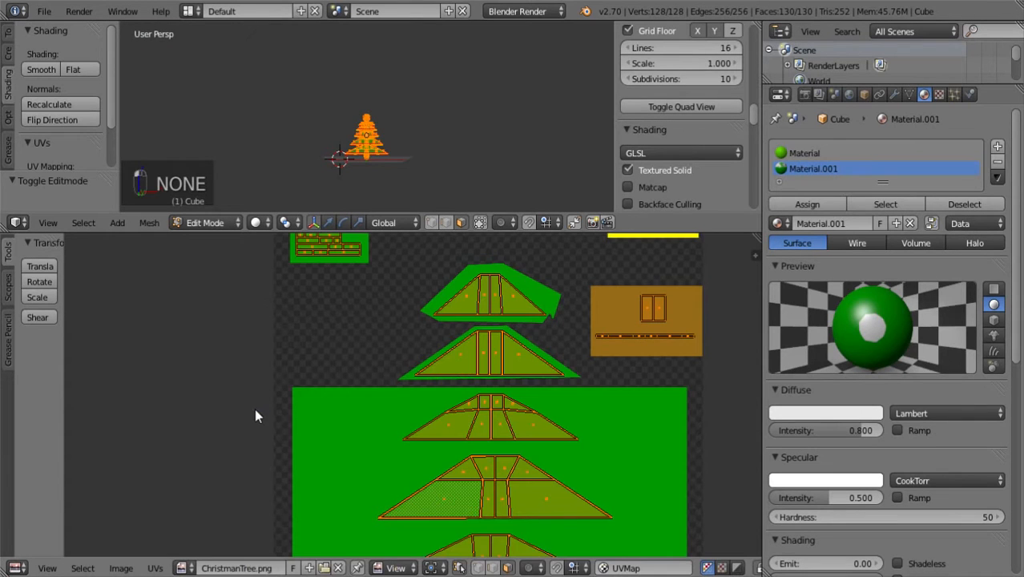
scroll(540, 398, "down", 3)
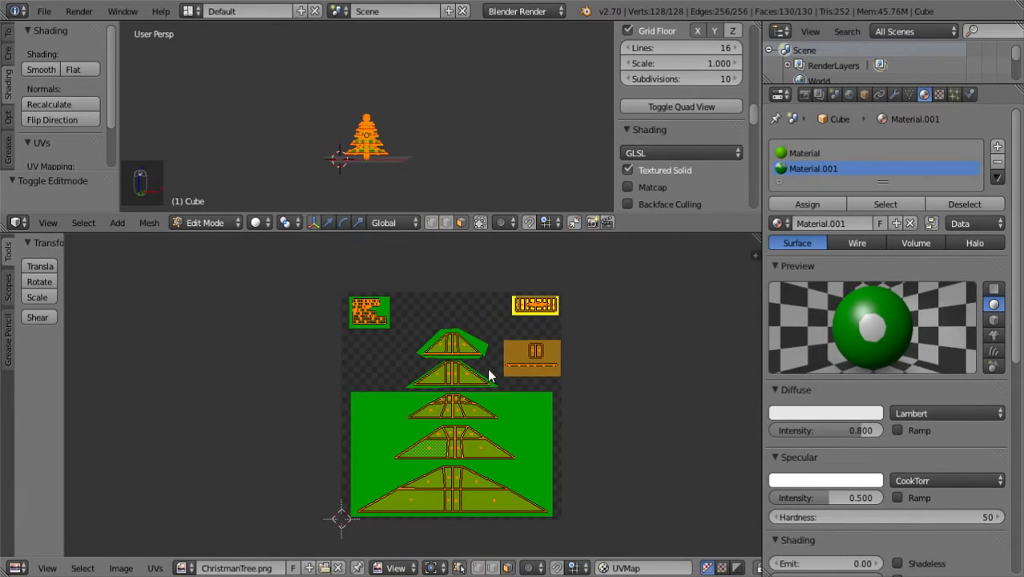
- Enlarge the 3D view and inspect the textured tree in Object Mode
left_click_drag(635, 232, 645, 358)
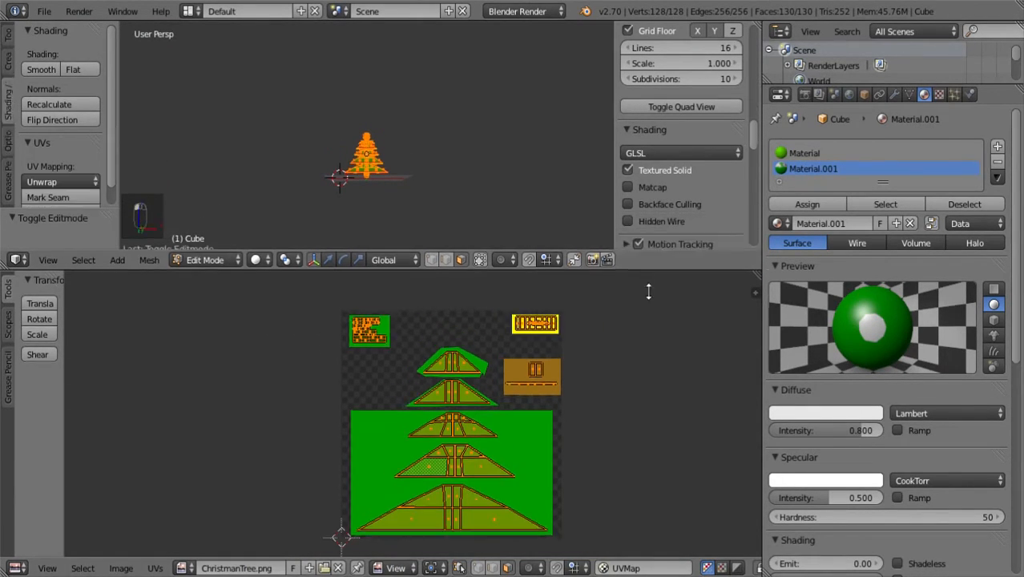
key("Tab")
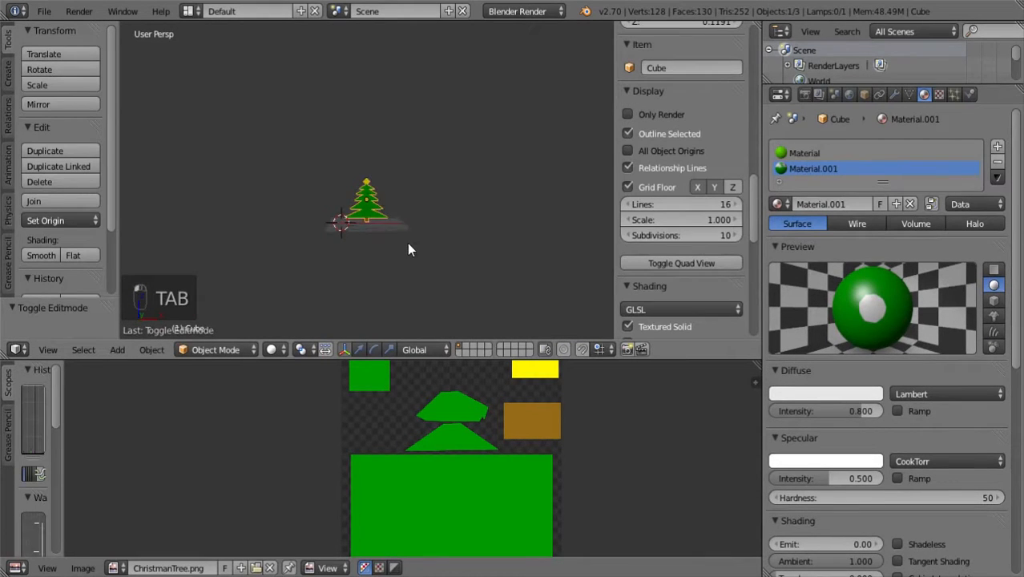
scroll(407, 242, "up", 5)
middle_click_drag(474, 277, 493, 309)
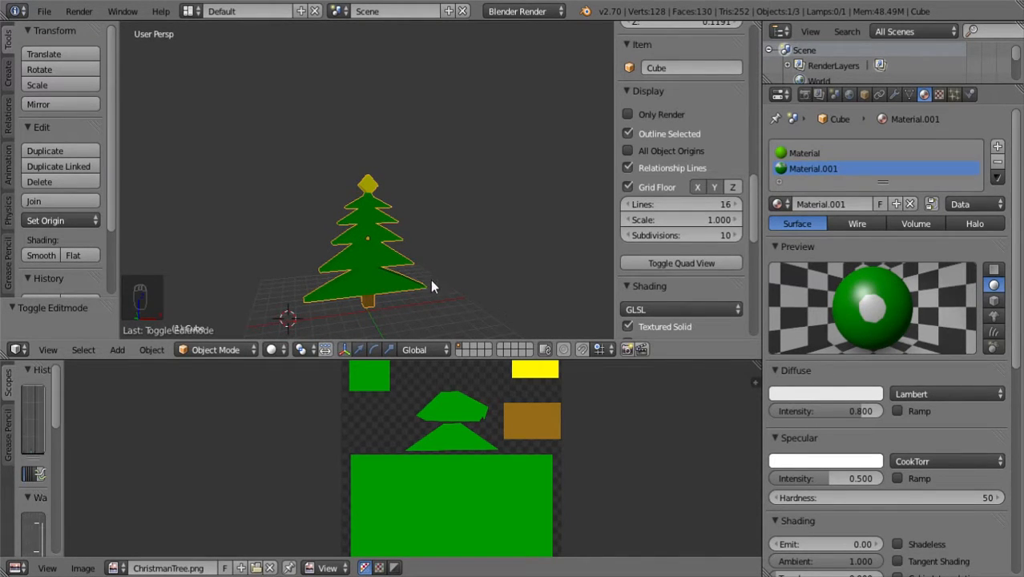
- Hide the 3D view's properties sidebar, narrow the properties editor and put the tree in Edit Mode
key("grave")
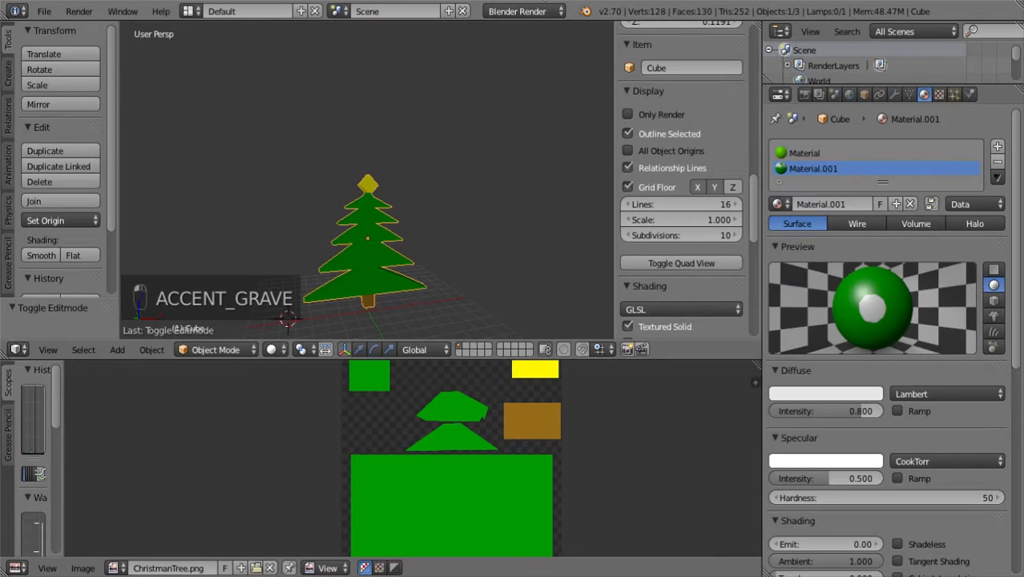
key("n")
key("n")
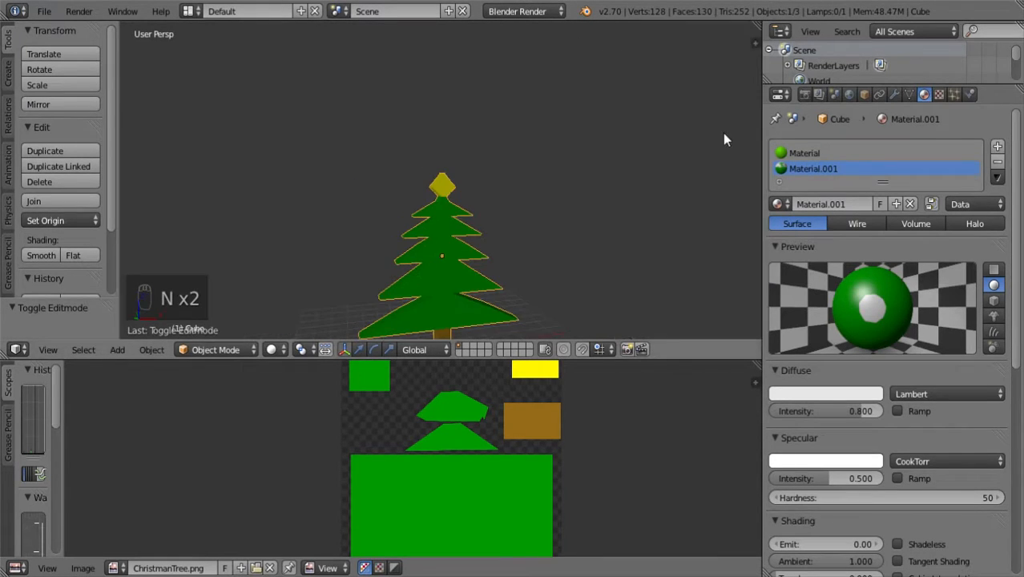
left_click_drag(761, 118, 943, 119)
right_click(549, 267)
key("Tab")
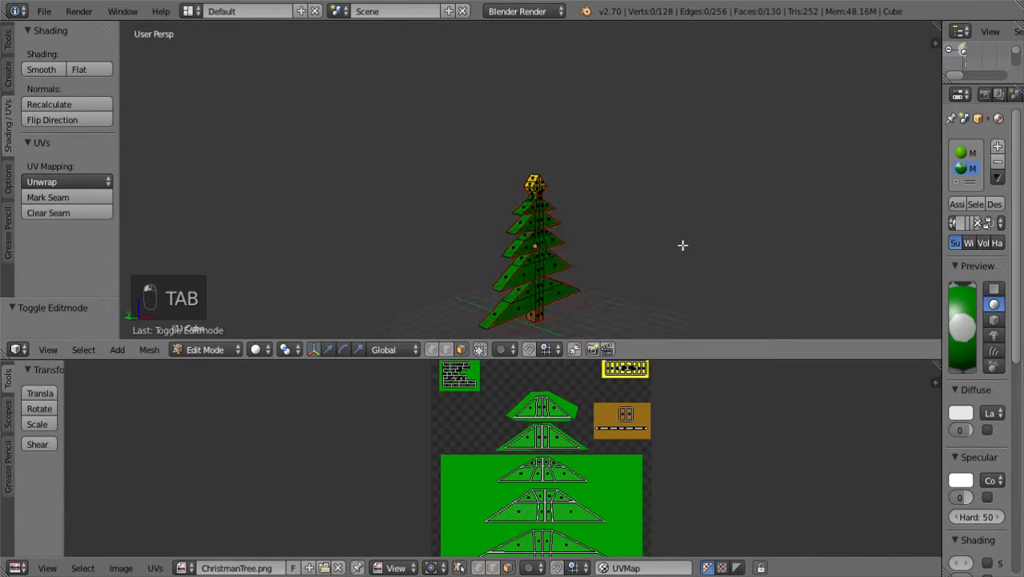
- Switch to edge selection and select the edges around the base of the yellow tree topper
scroll(642, 267, "up", 6)
middle_click_drag(630, 262, 553, 344)
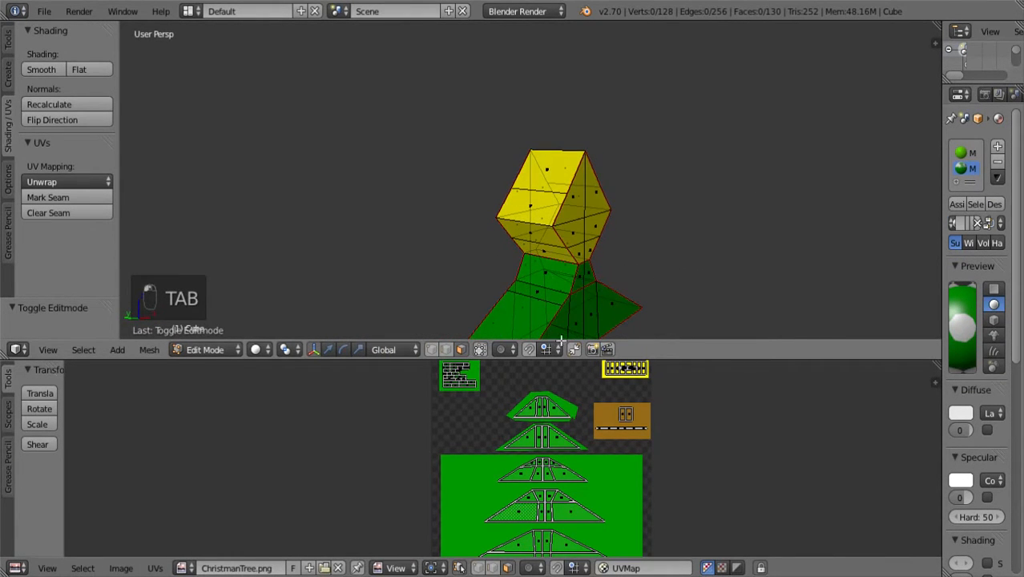
left_click(446, 355)
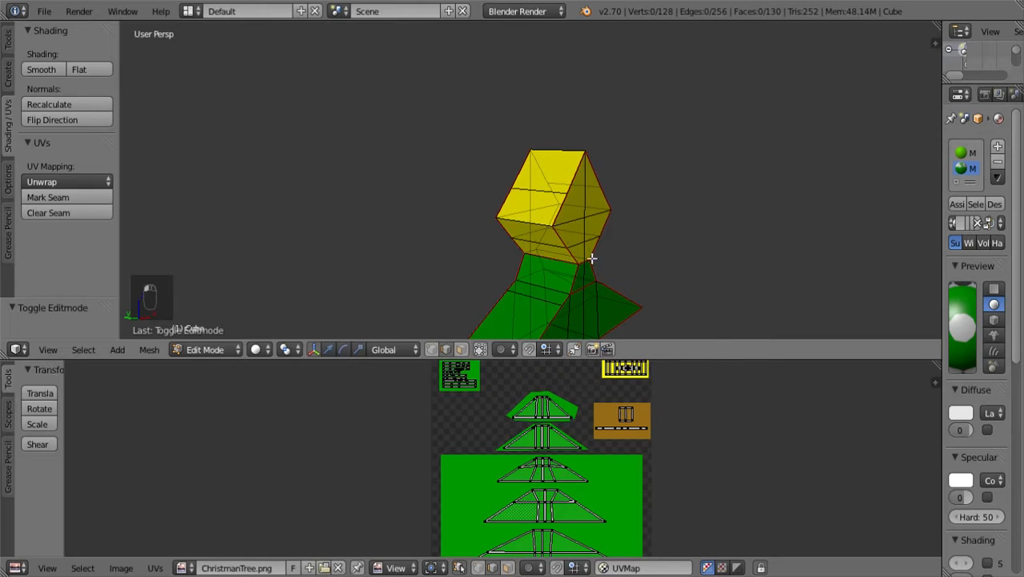
right_click(583, 262)
middle_click_drag(670, 275, 573, 281)
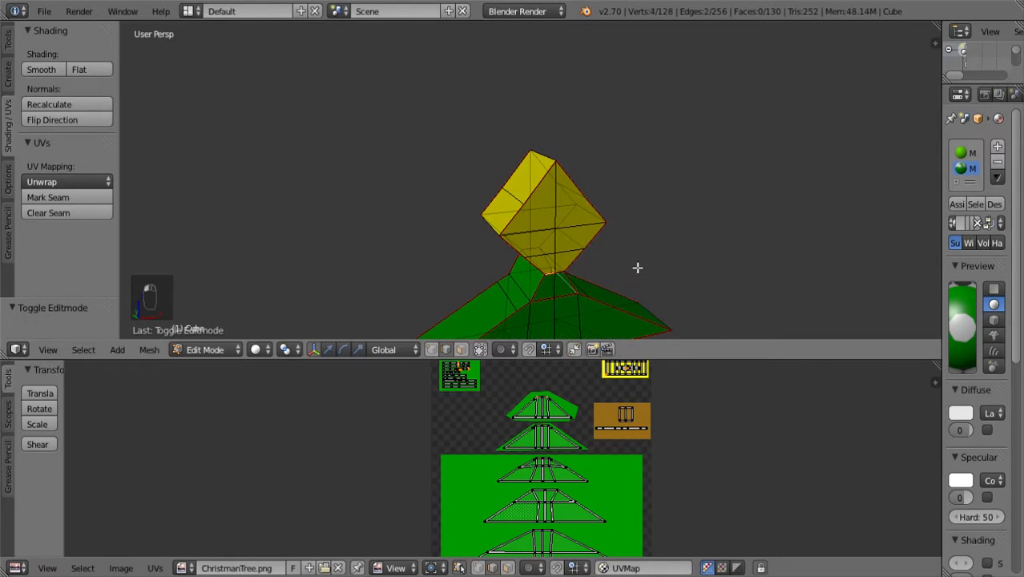
middle_click_drag(635, 265, 555, 277)
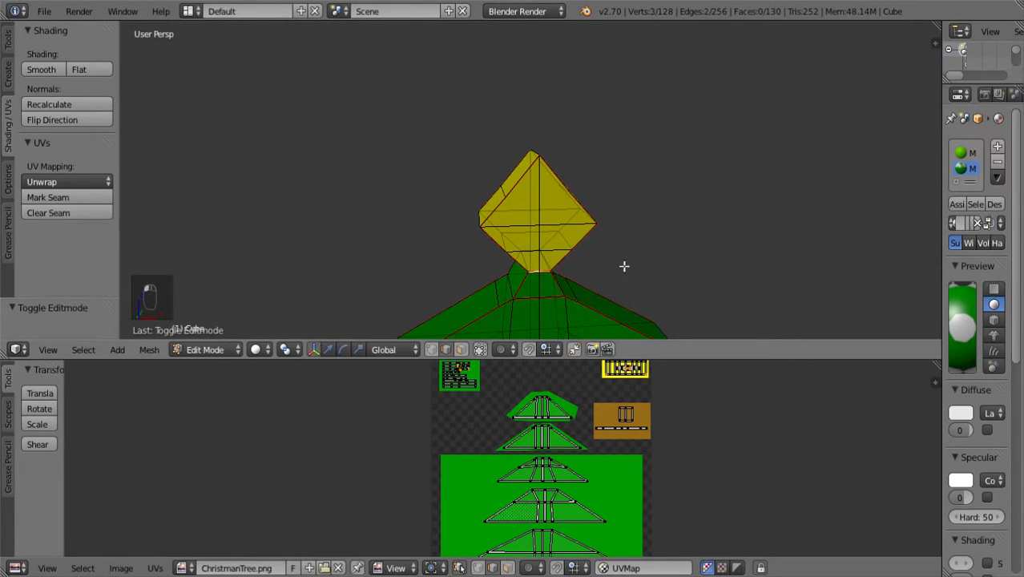
middle_click_drag(624, 265, 718, 318)
right_click(540, 255, "shift")
right_click(540, 255, "shift")
left_click_drag(736, 365, 722, 190)
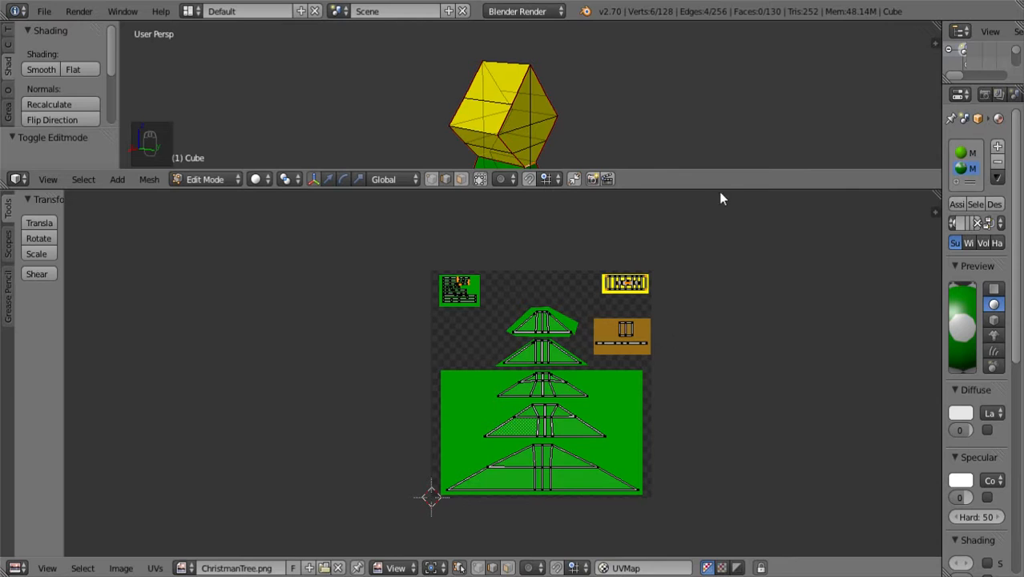
left_click_drag(725, 194, 721, 370)
- Resize the selected edges of the yellow topper and clear the selection
scroll(555, 263, "down", 3)
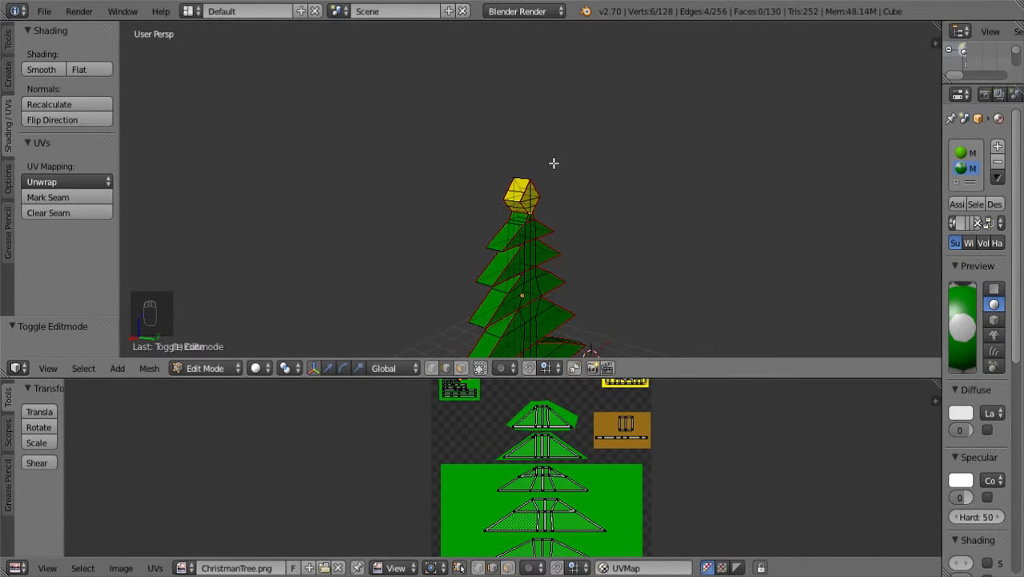
scroll(610, 213, "up", 4)
middle_click_drag(609, 213, 561, 259)
key("r")
left_click_drag(556, 264, 525, 271)
key("a")
middle_click_drag(702, 271, 678, 224)
scroll(677, 223, "down", 3)
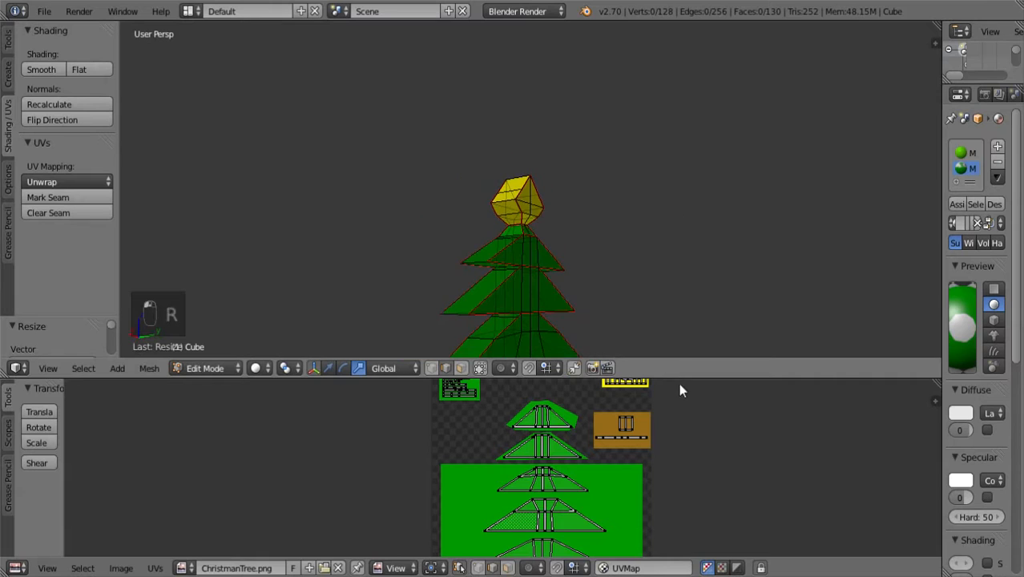
- Enlarge the UV editor slightly and return the tree to Object Mode to view the whole model
left_click_drag(684, 380, 695, 314)
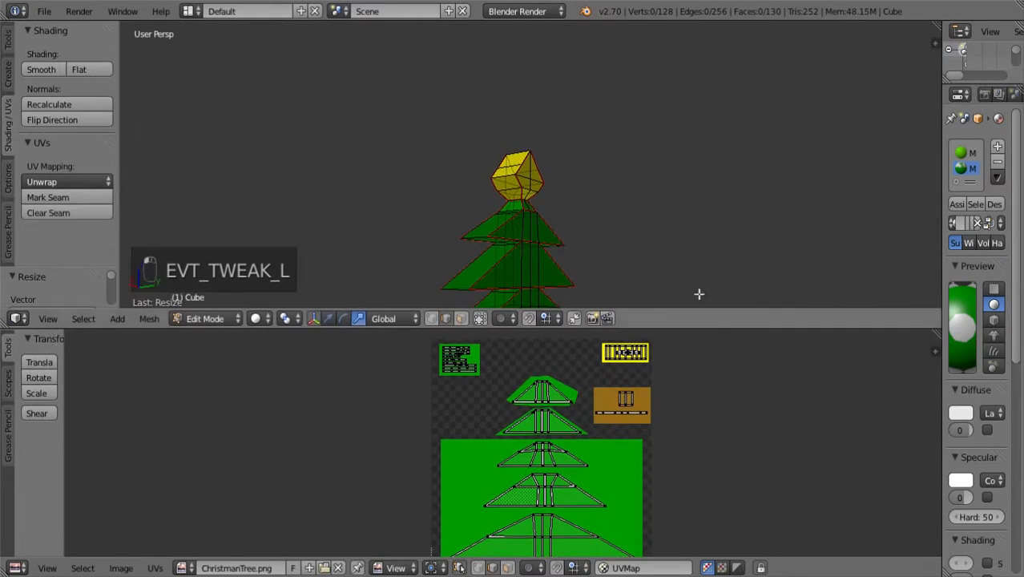
scroll(629, 249, "down", 3)
key("Tab")
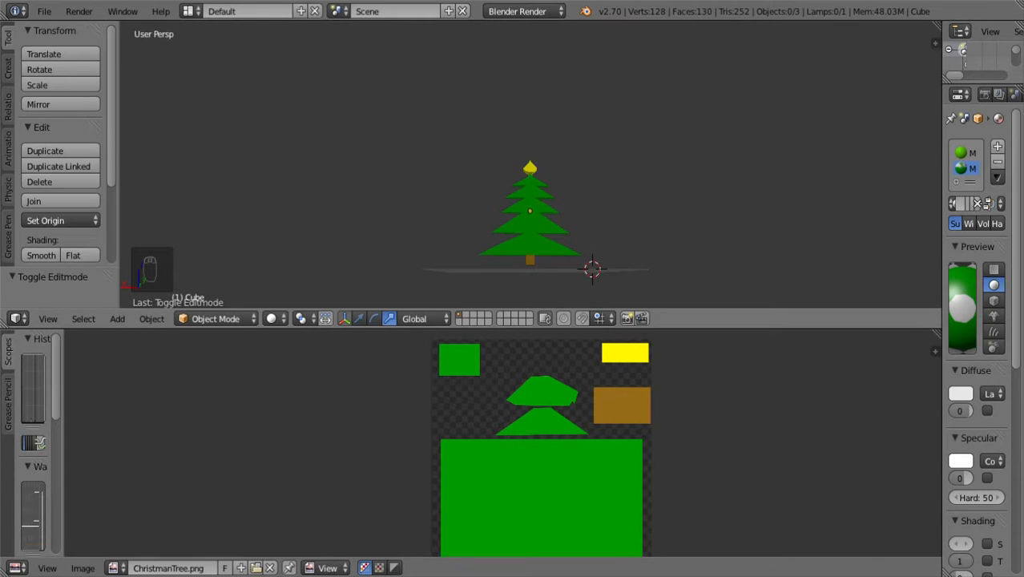
- Enlarge the image editor showing ChristmanTree.png and widen the properties editor
scroll(795, 380, "down", 3)
scroll(697, 406, "down", 1)
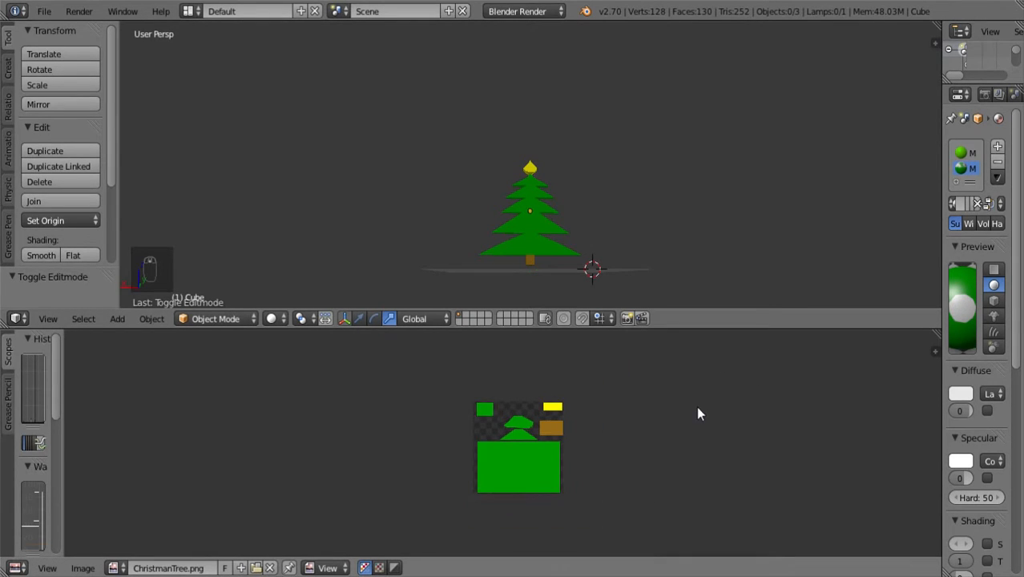
scroll(742, 342, "up", 1)
left_click_drag(739, 330, 746, 183)
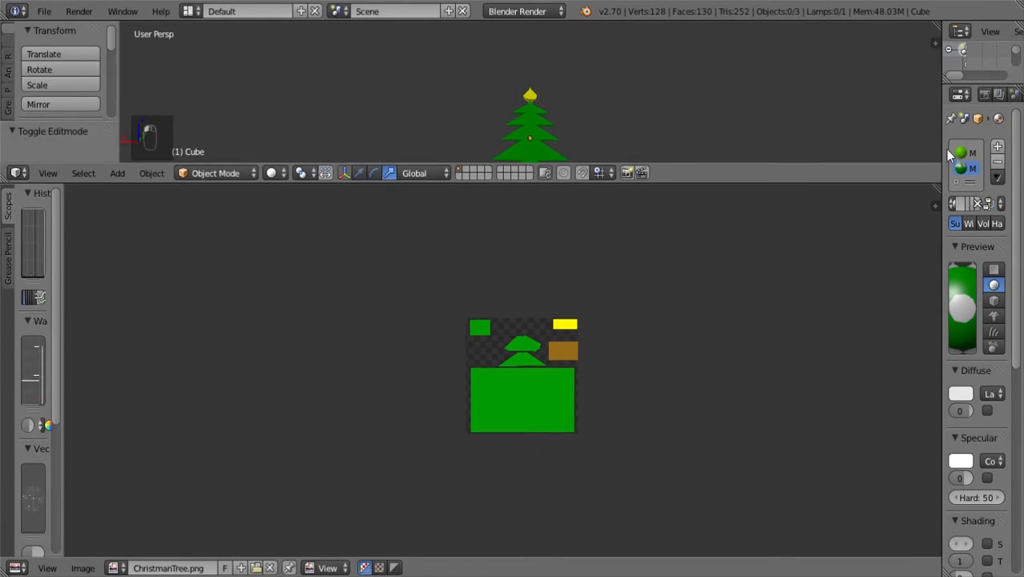
left_click_drag(939, 143, 639, 144)
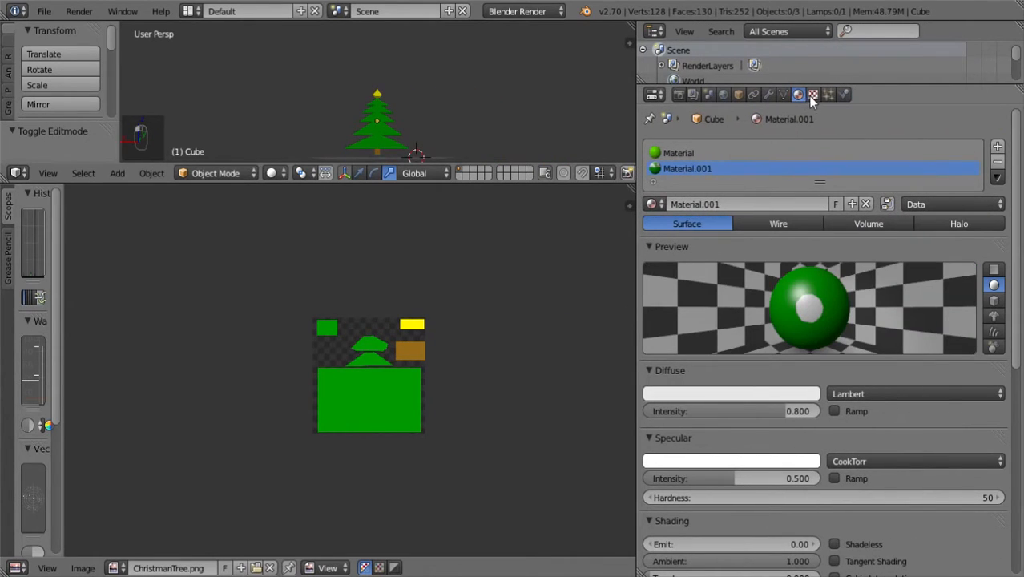
- Review the texture assigned to Material.001 and remove it from its slot
left_click(812, 95)
scroll(896, 436, "down", 2)
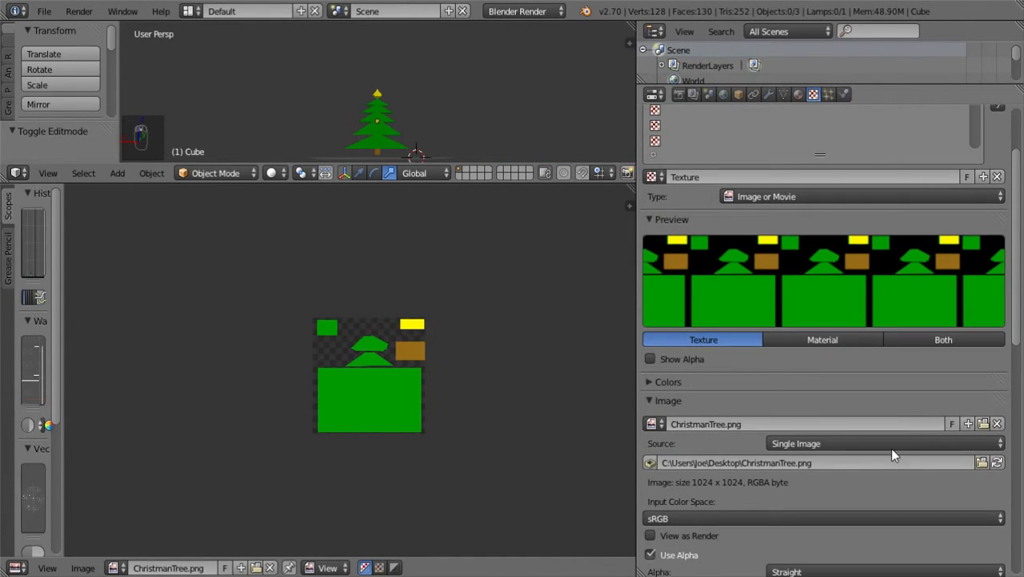
scroll(897, 400, "up", 3)
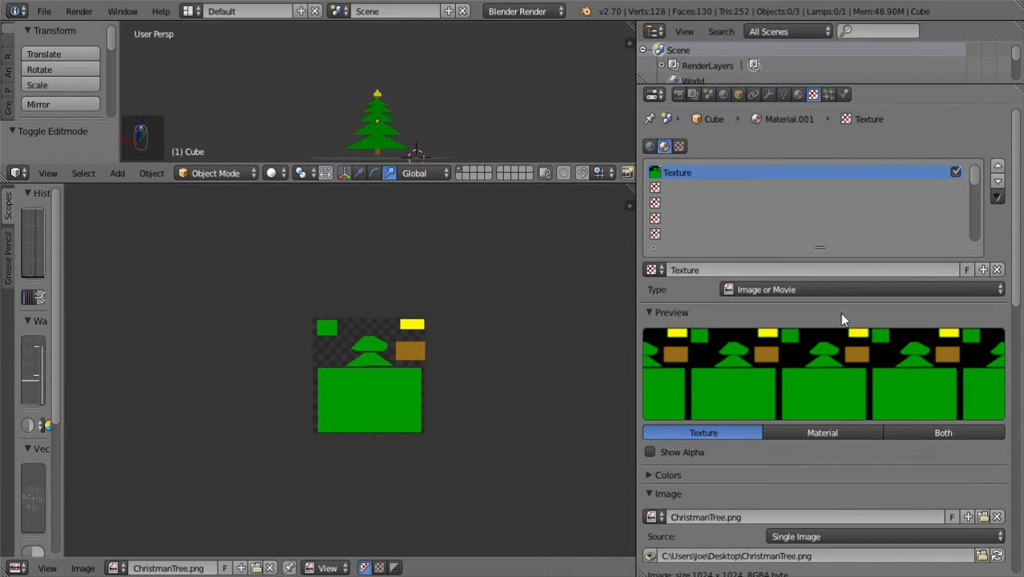
left_click(996, 270)
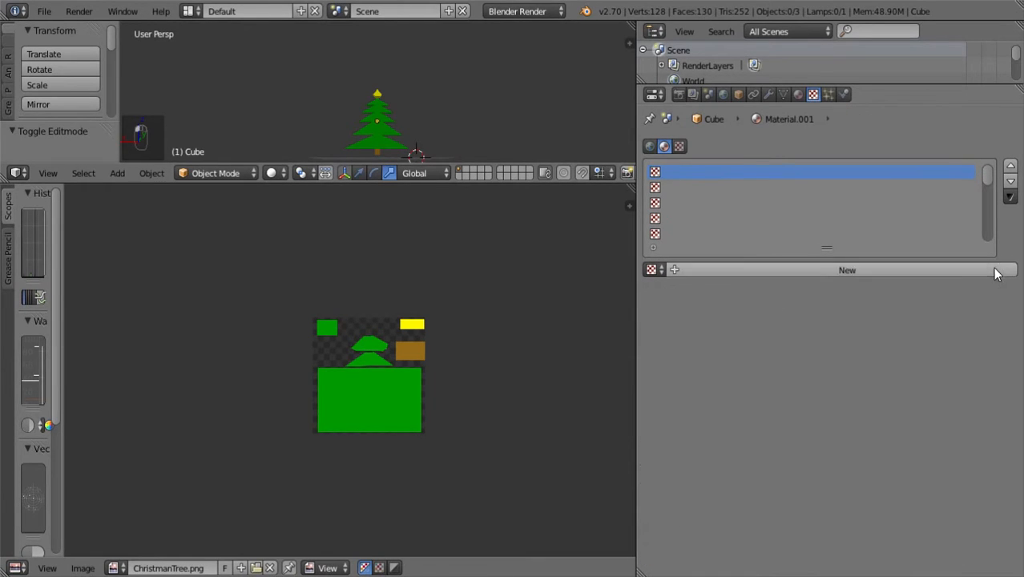
- Add a new texture to Material.001 and set its type to Image or Movie
left_click(750, 273)
scroll(757, 288, "down", 2)
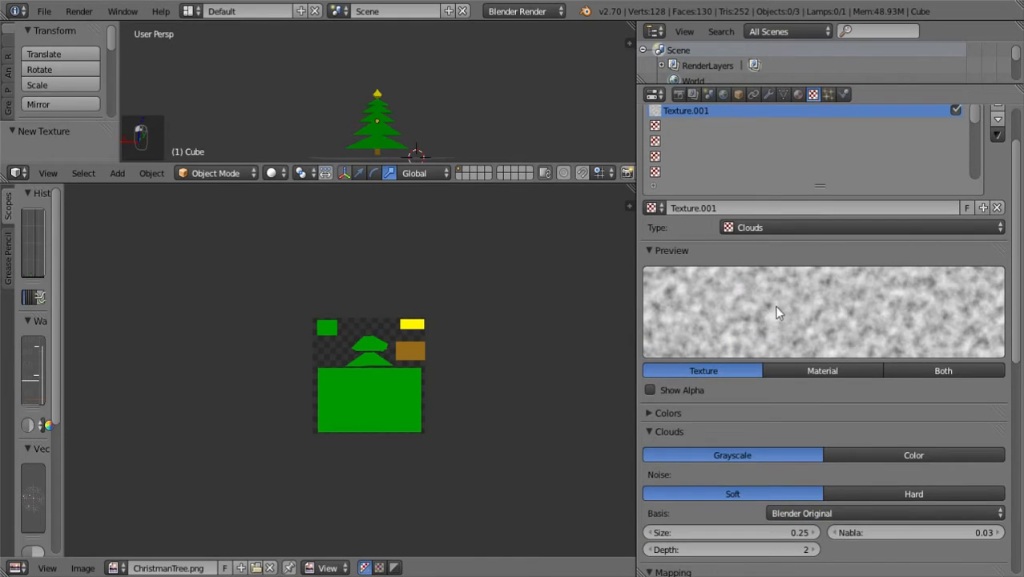
left_click(816, 228)
left_click(809, 331)
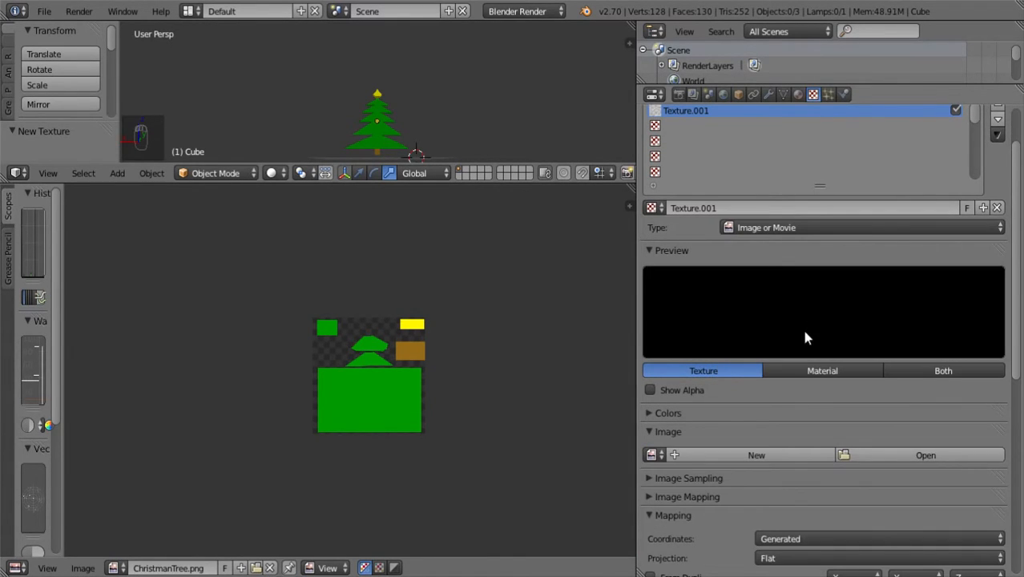
- Load ChristmanTree.png from the Desktop as the new texture's image
left_click(893, 454)
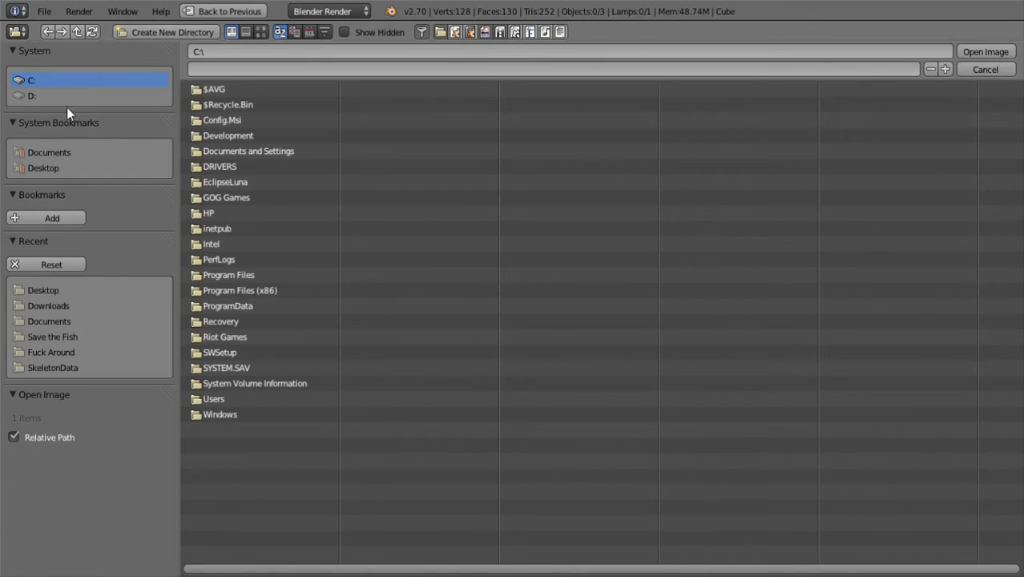
left_click(60, 168)
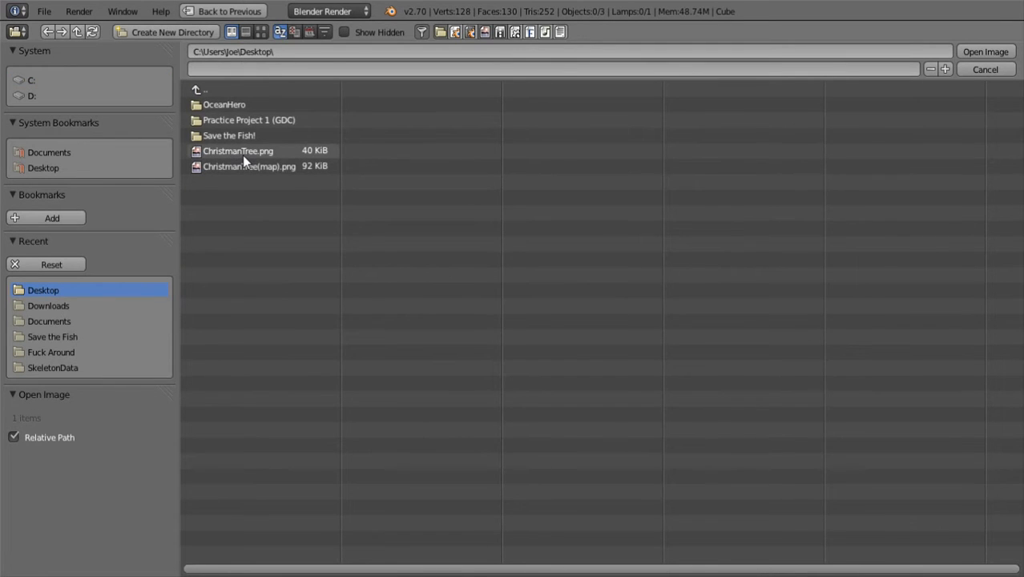
left_click(243, 154)
double_click(242, 154)
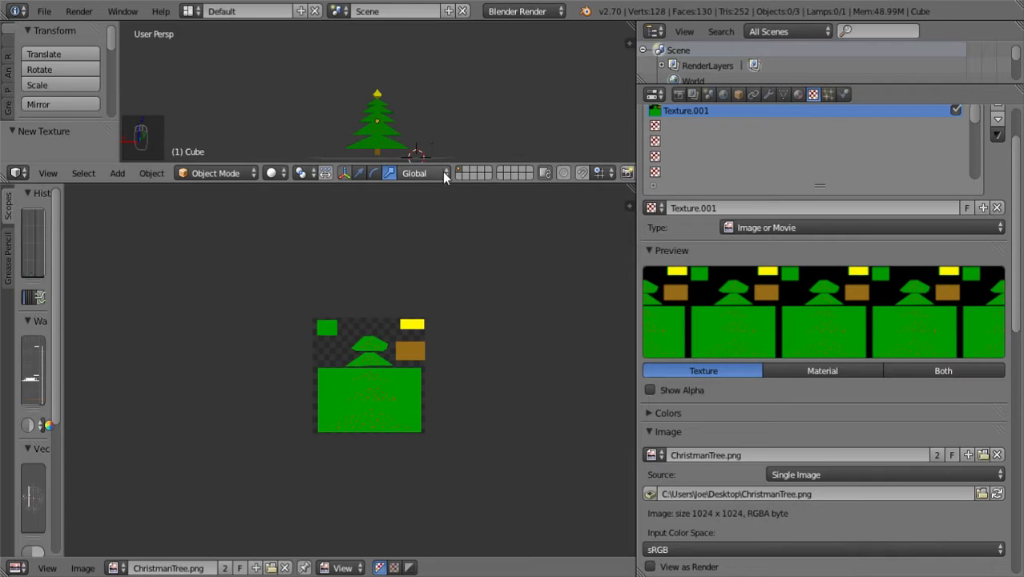
- Enlarge the 3D view and examine the retextured tree from the front and the side
left_click_drag(448, 186, 480, 457)
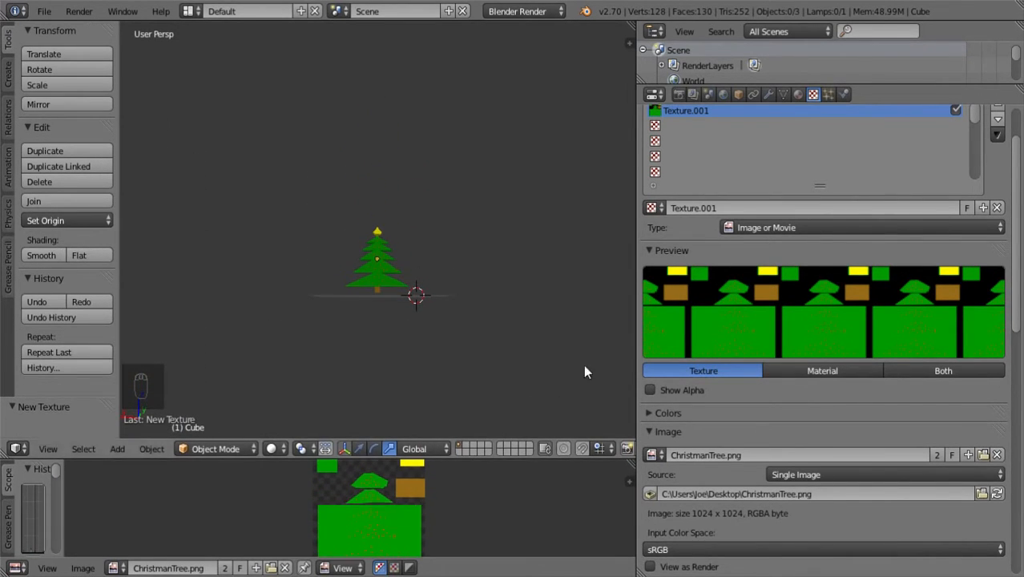
left_click_drag(629, 266, 841, 266)
scroll(475, 321, "up", 4)
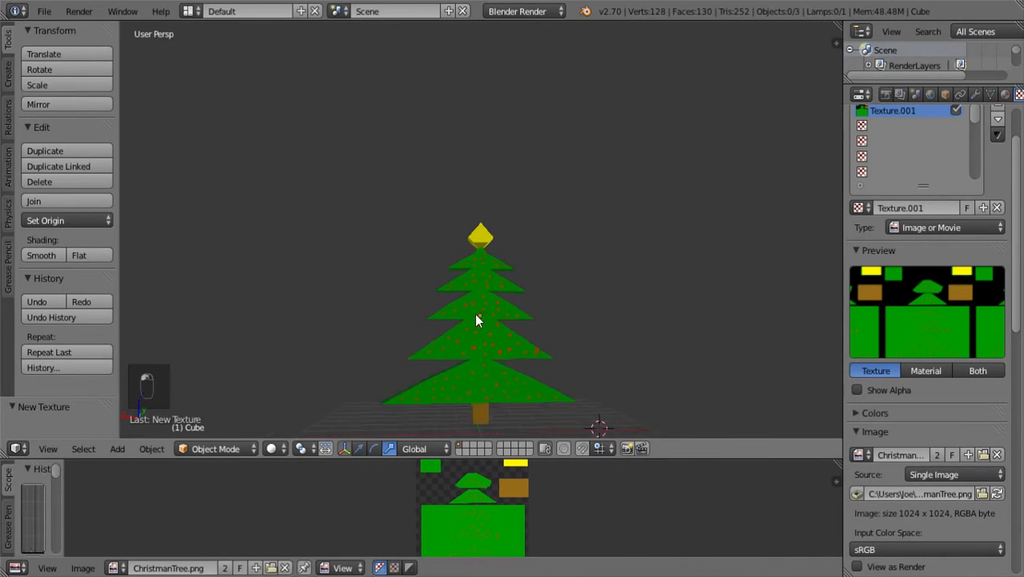
left_click_drag(585, 344, 586, 305)
middle_click_drag(613, 282, 540, 311)
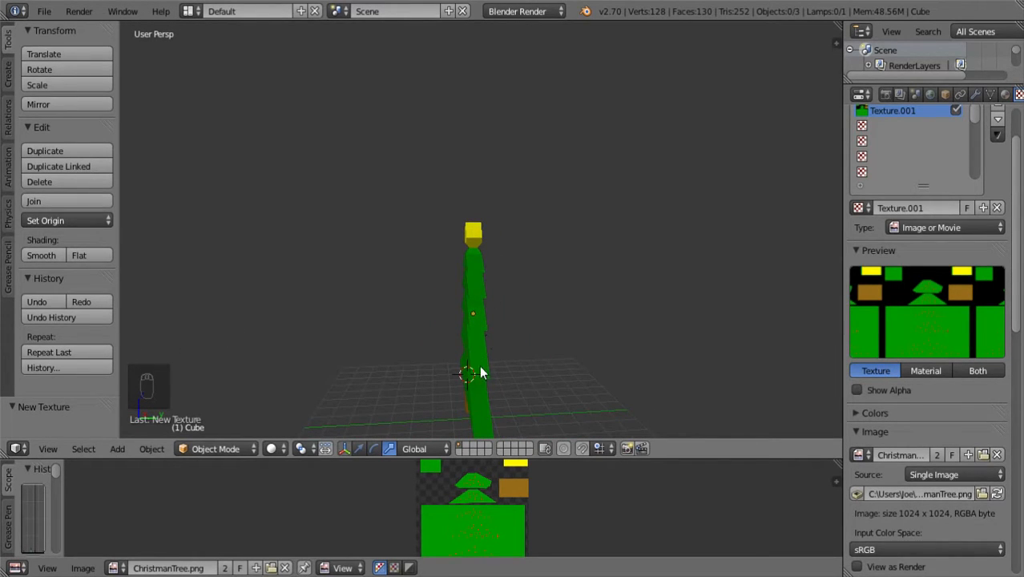
middle_click_drag(512, 417, 729, 326)
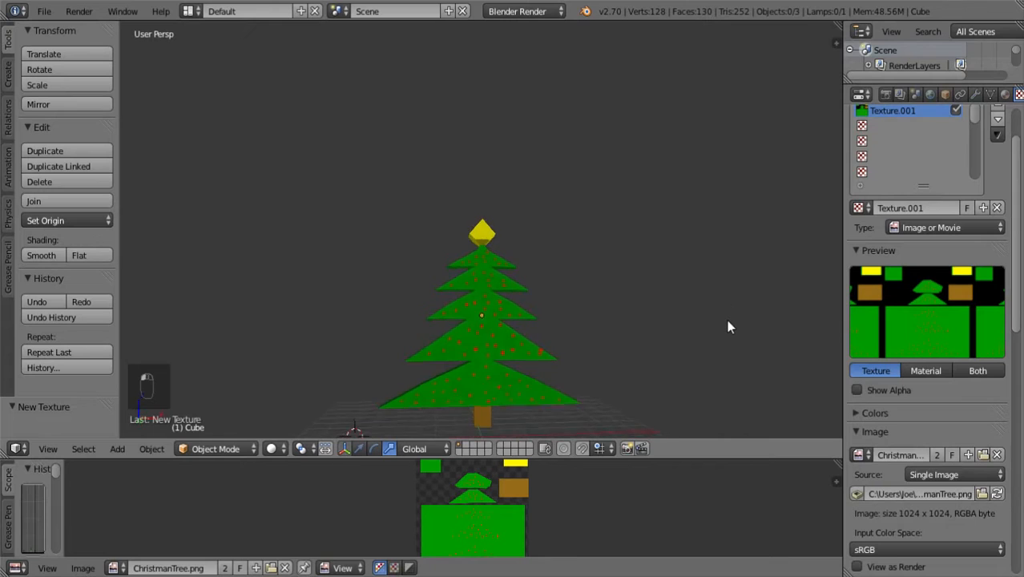
mouse_move(489, 260)
middle_mouse_down()
mouse_move(690, 331)
mouse_move(751, 327)
mouse_move(584, 330)
mouse_move(481, 274)
middle_mouse_up()
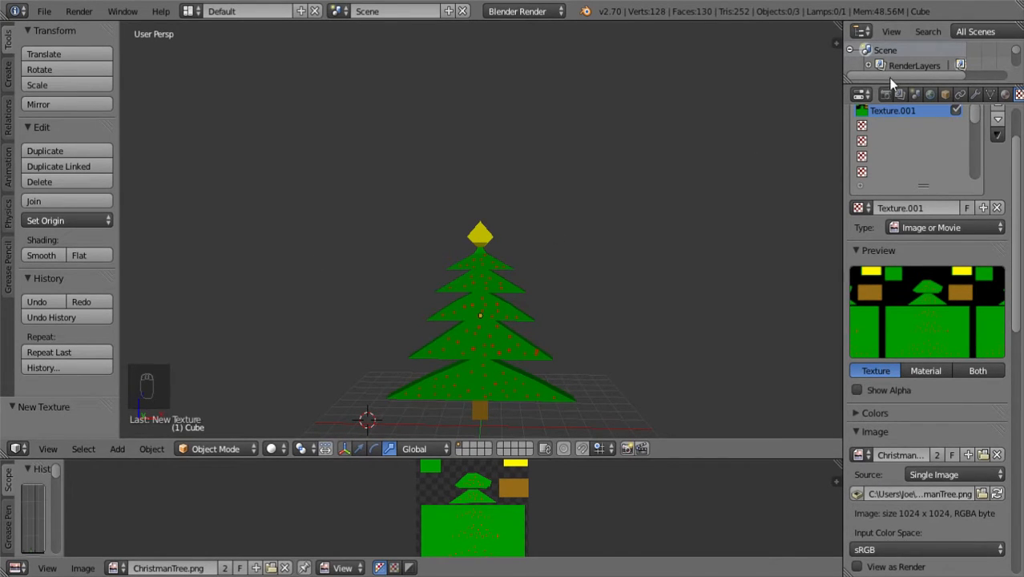
- Enlarge the outliner and make the Camera and Lamp visible in the 3D view
left_click_drag(892, 84, 904, 241)
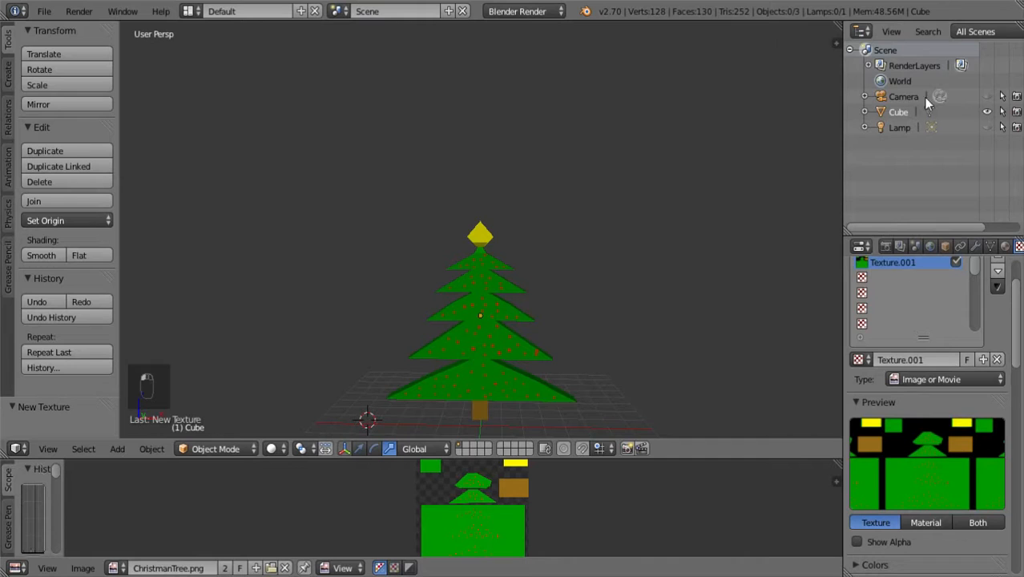
left_click(987, 97)
left_click(987, 127)
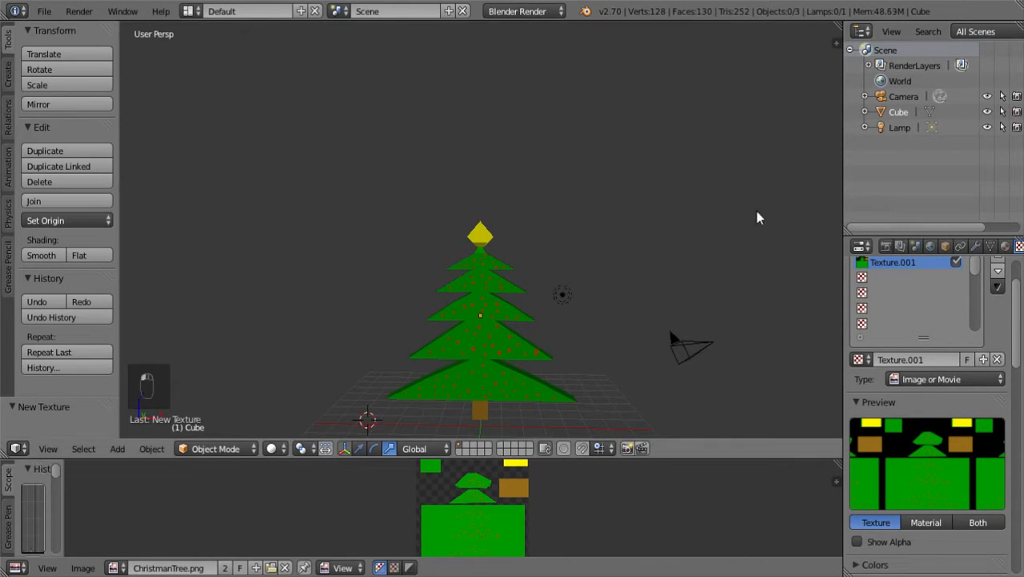
- Select the camera and rotate it about the vertical axis so it points straight at the tree's front
middle_click_drag(757, 217, 633, 233)
right_click(648, 331)
middle_click_drag(591, 335, 654, 356)
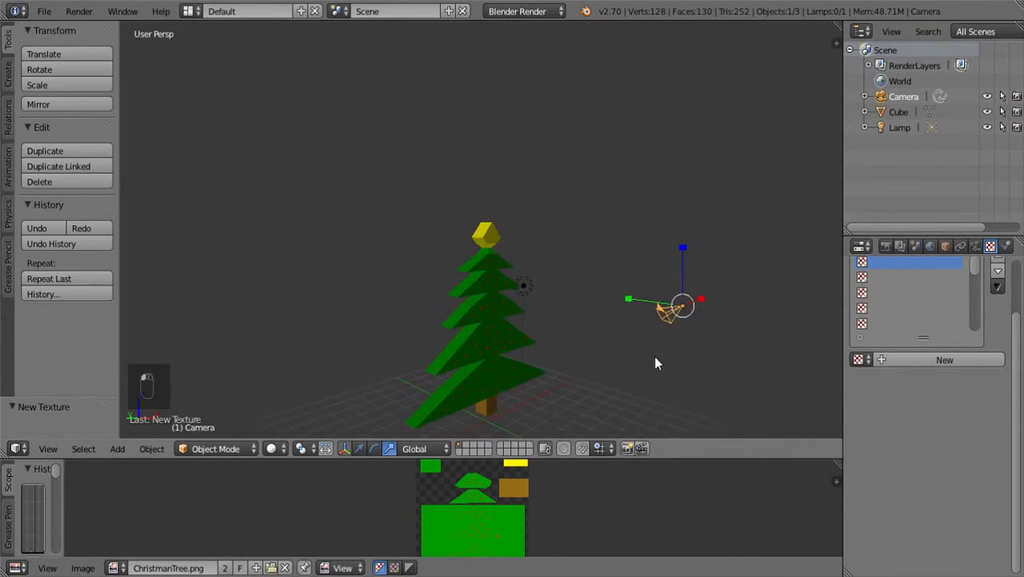
key("e")
key("e")
middle_click_drag(733, 370, 576, 373)
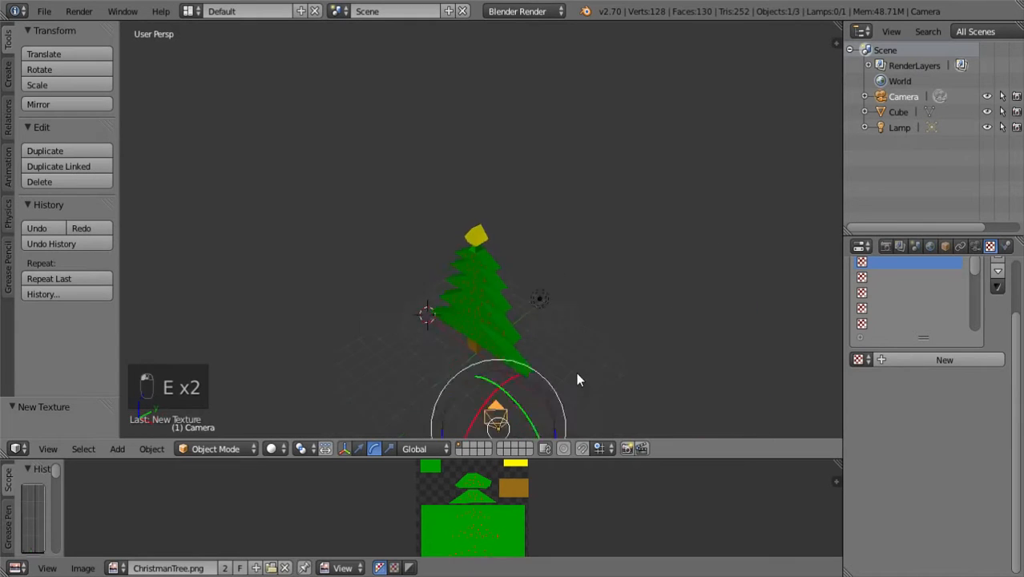
scroll(576, 374, "down", 5)
left_click_drag(508, 330, 512, 331)
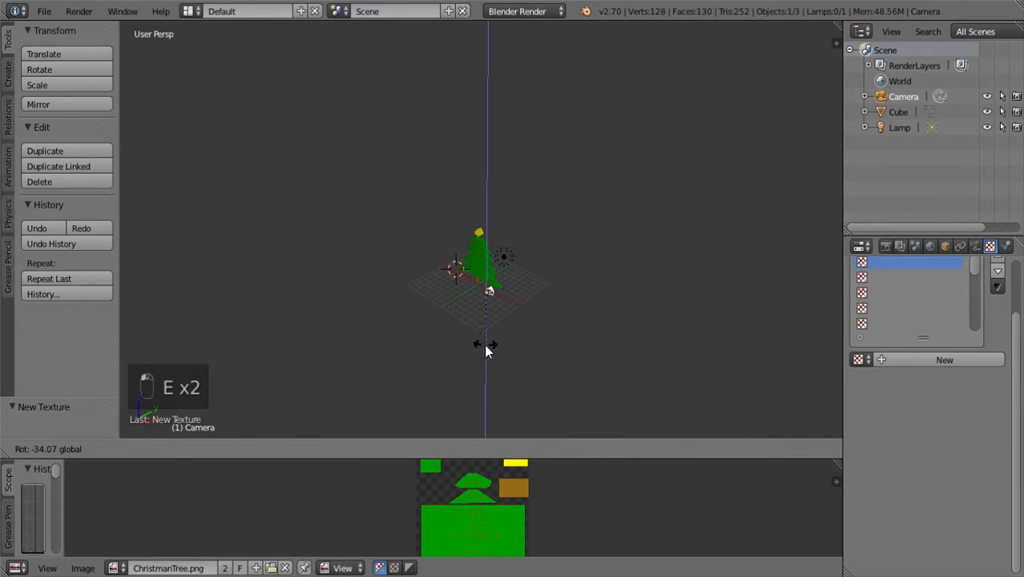
left_click(485, 345)
left_click_drag(558, 344, 551, 354)
mouse_move(551, 351)
middle_mouse_down()
mouse_move(633, 369)
mouse_move(554, 362)
middle_mouse_up()
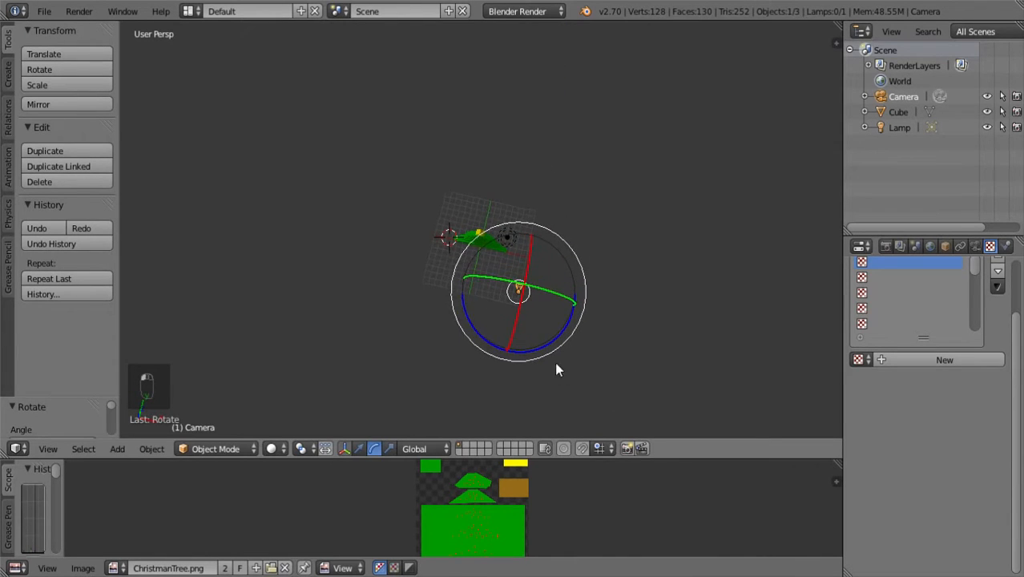
left_click_drag(549, 344, 547, 346)
- Move the camera sideways and back so it sits in front of the tree
key("w")
left_click_drag(565, 305, 520, 309)
left_click_drag(483, 238, 477, 261)
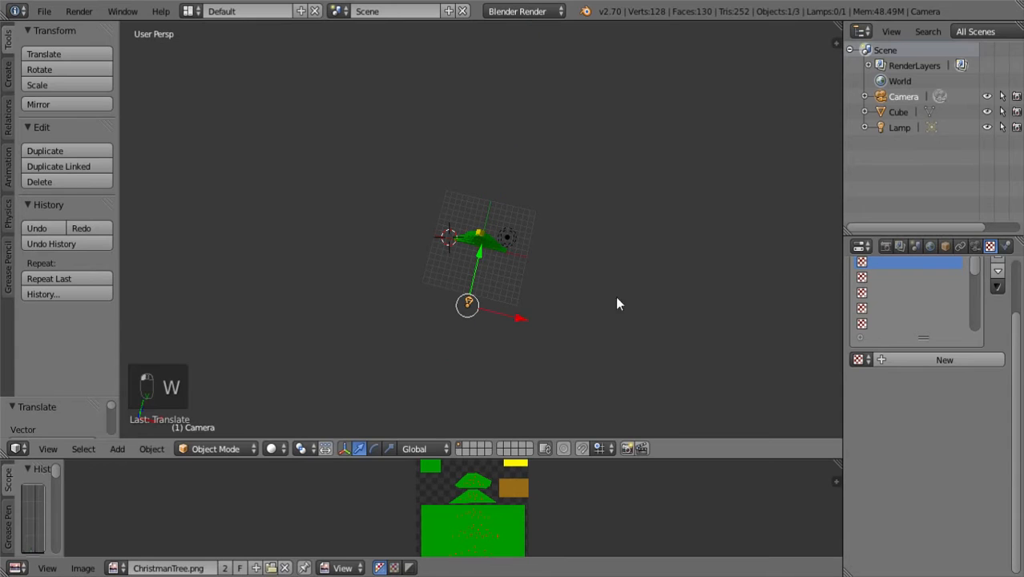
- Try to switch the 3D view to the camera's view
key("KP_0")
key("KP_0")
key("KP_0")
key("KP_0")
key("KP_0")
key("KP_0")
key("KP_0")
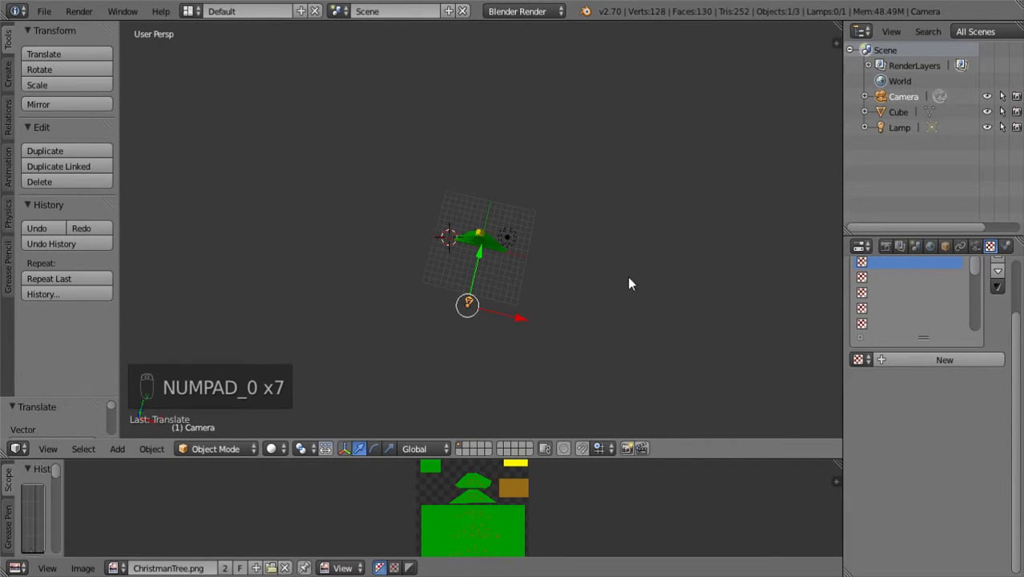
- Raise the camera above the treetop and move it farther away from the tree
middle_click_drag(627, 276, 769, 165)
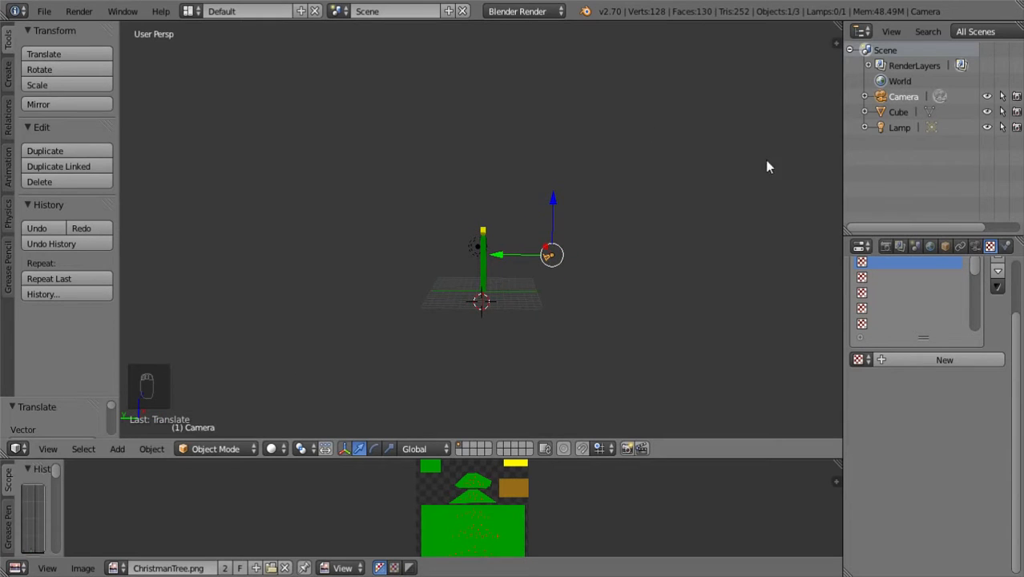
left_click_drag(558, 202, 568, 170)
left_click_drag(494, 215, 535, 220)
left_click_drag(590, 171, 588, 161)
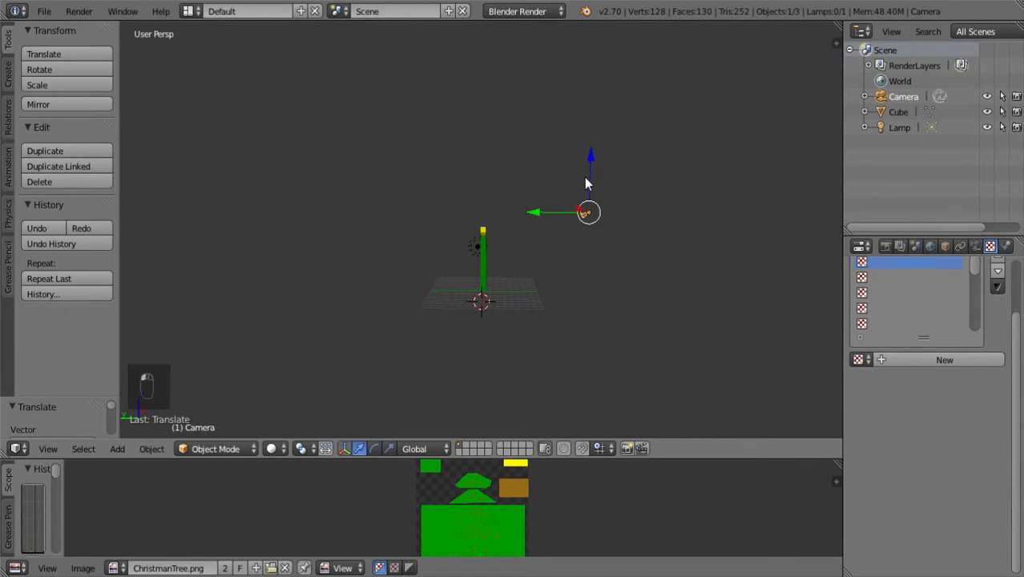
- Check the tree's framing through the camera and return to the free perspective view
key("ctrl+0")
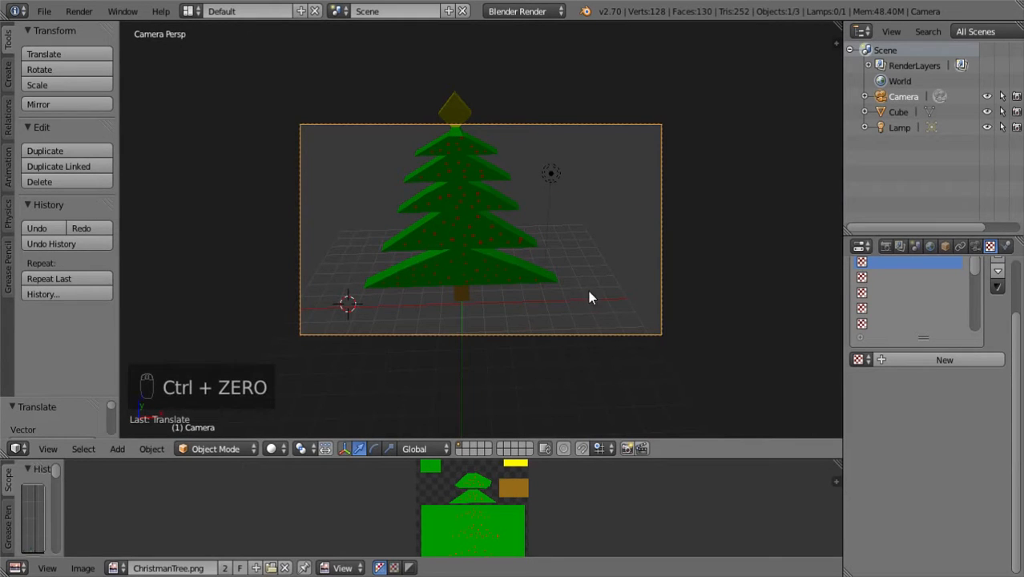
right_click(549, 261)
key("Escape")
key("Escape")
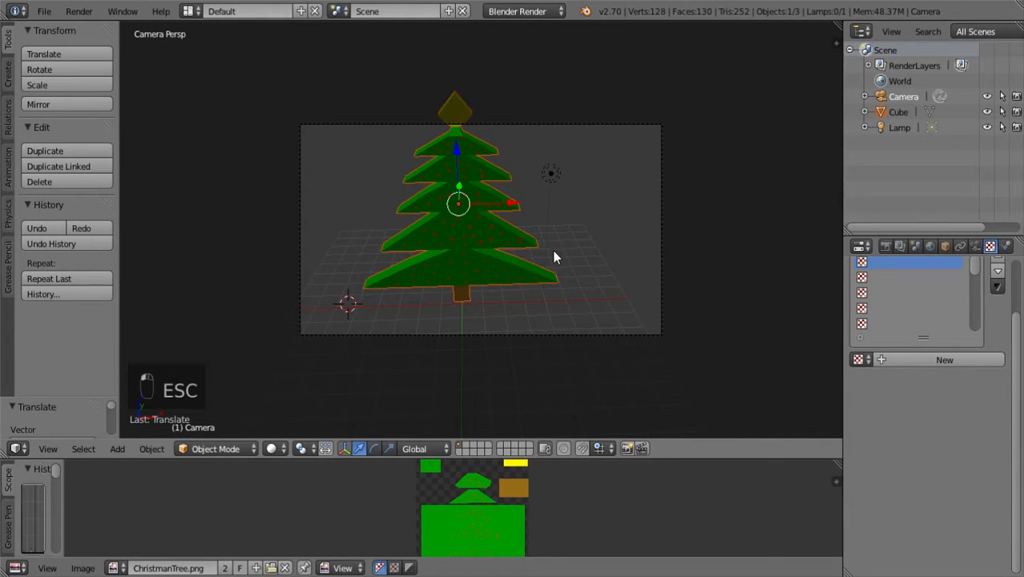
key("ctrl+0")
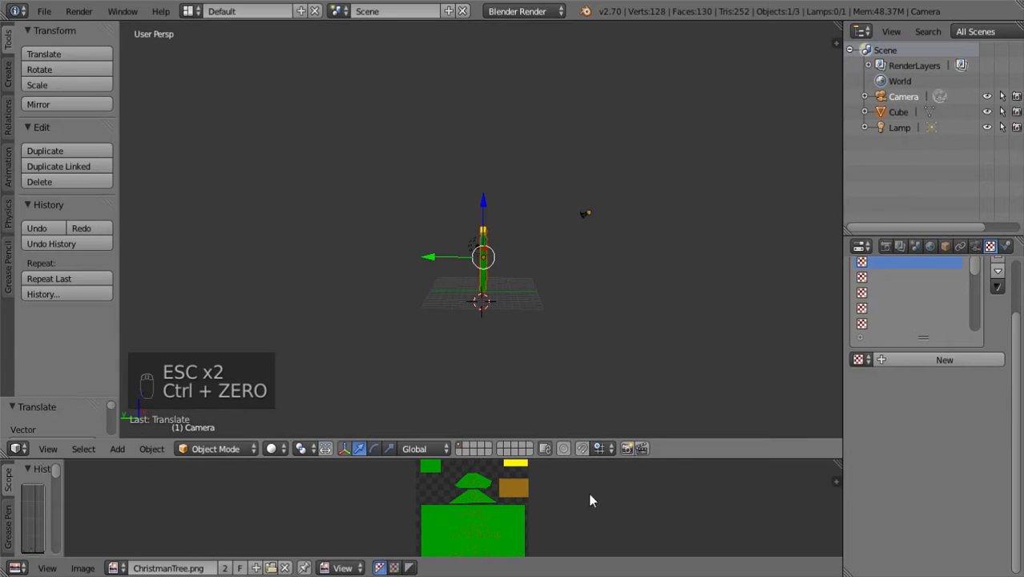
- Reselect the camera, raise it a little more, and check the framing through it
right_click(591, 214)
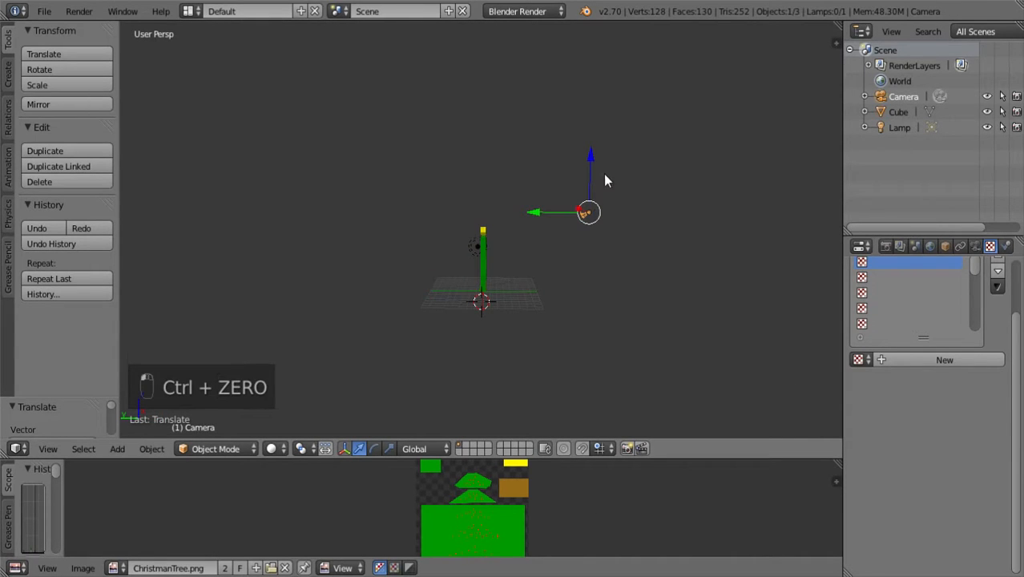
left_click(593, 169)
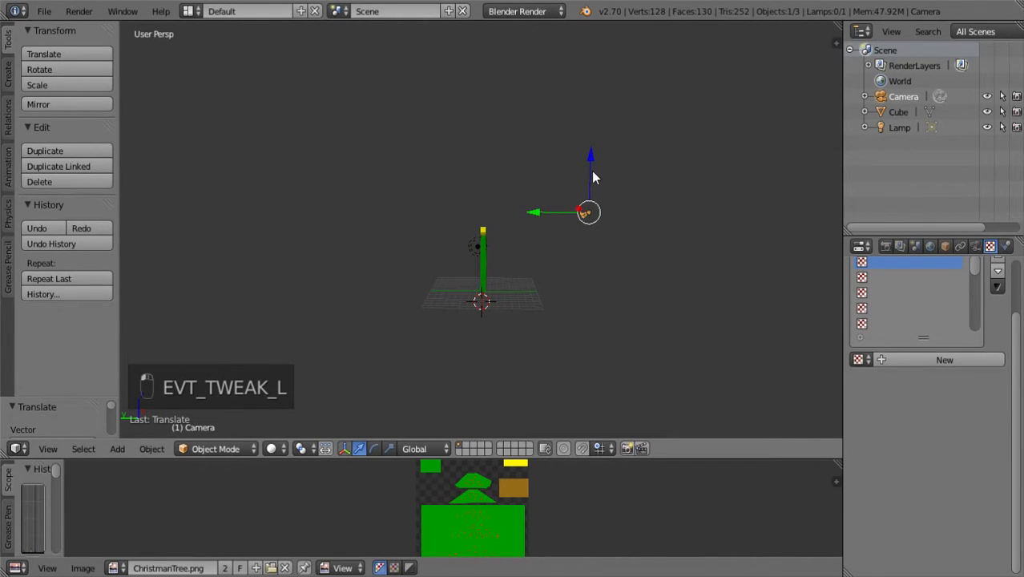
left_click_drag(591, 167, 610, 153)
key("ctrl+0")
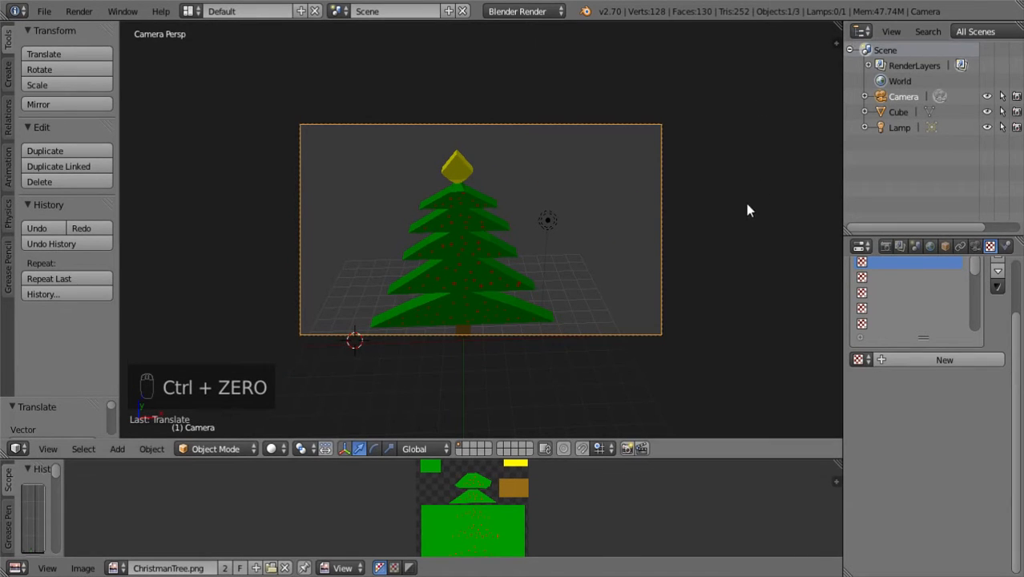
key("ctrl+0")
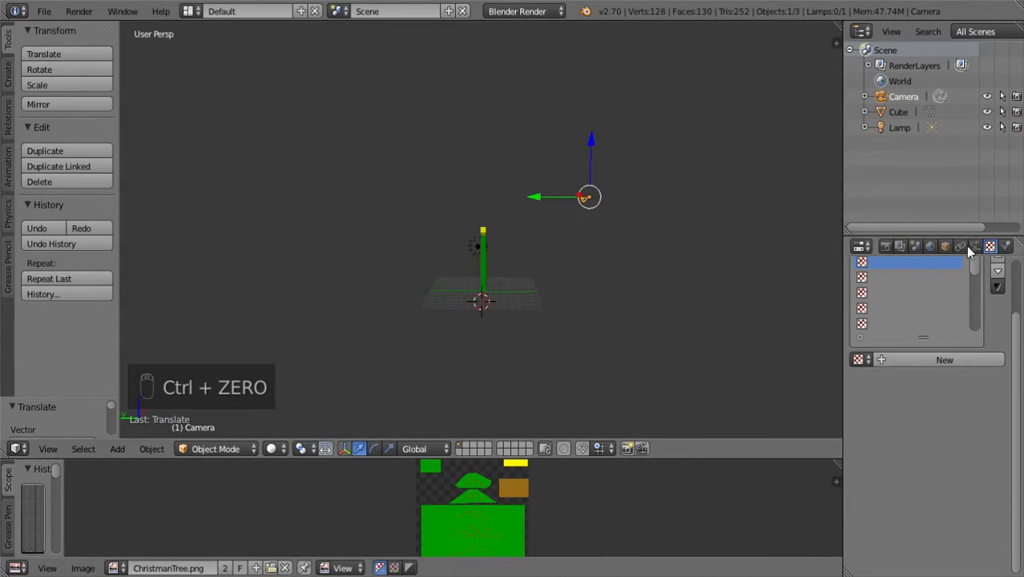
- Lower the camera slightly, move it a bit farther from the tree, and recheck its view
left_click_drag(583, 141, 593, 146)
mouse_move(551, 195)
left_mouse_down()
mouse_move(544, 201)
mouse_move(565, 203)
left_mouse_up()
key("ctrl+0")
key("ctrl+0")
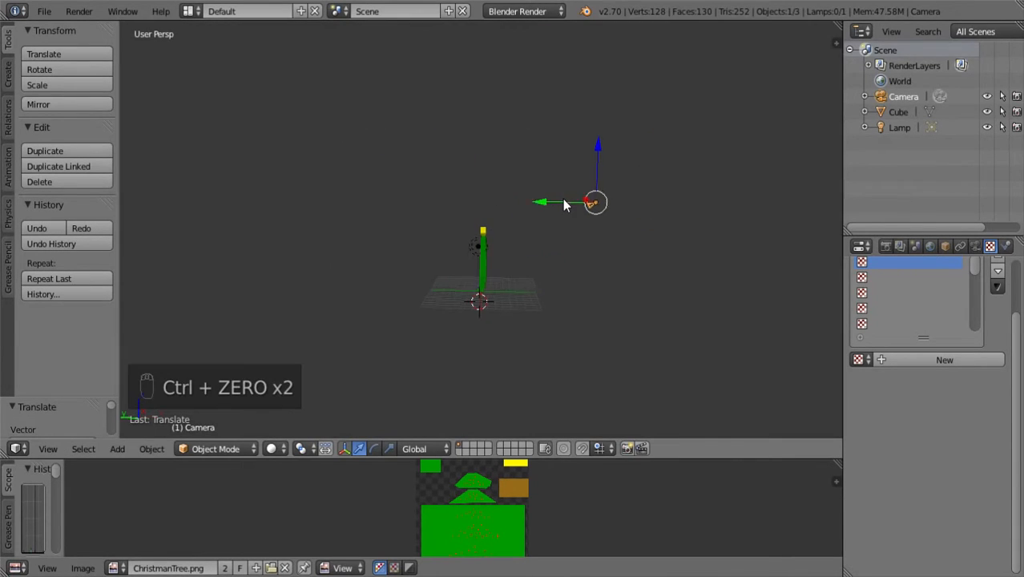
- Render a still image of the tree and close the render result
left_click(88, 11)
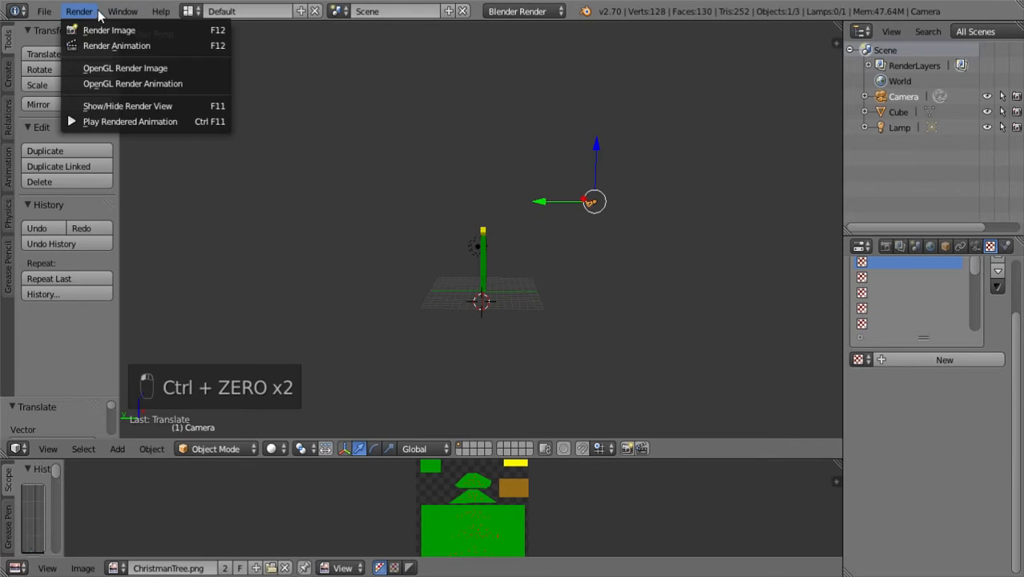
left_click(101, 30)
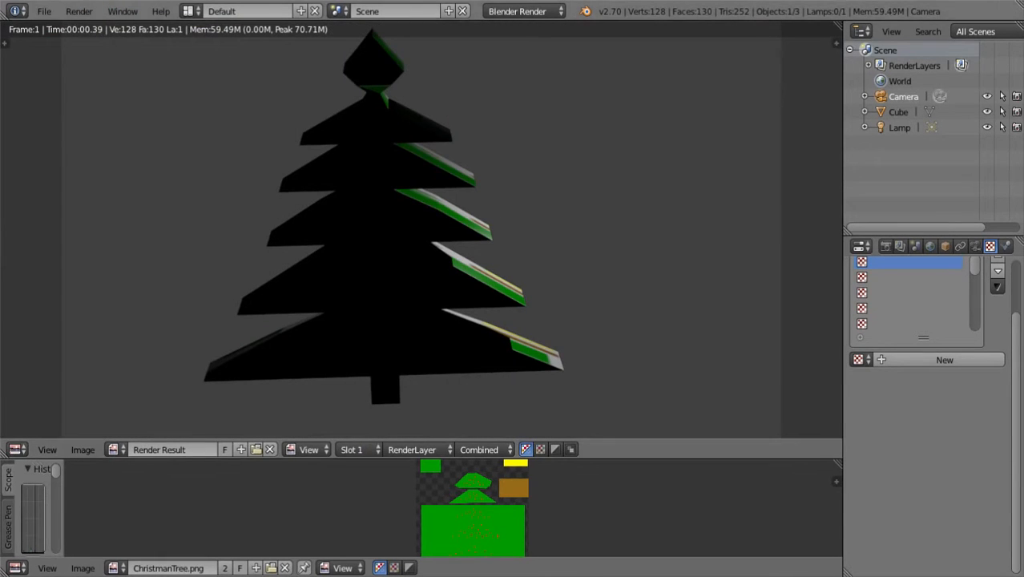
left_click(80, 12)
left_click(100, 31)
key("Escape")
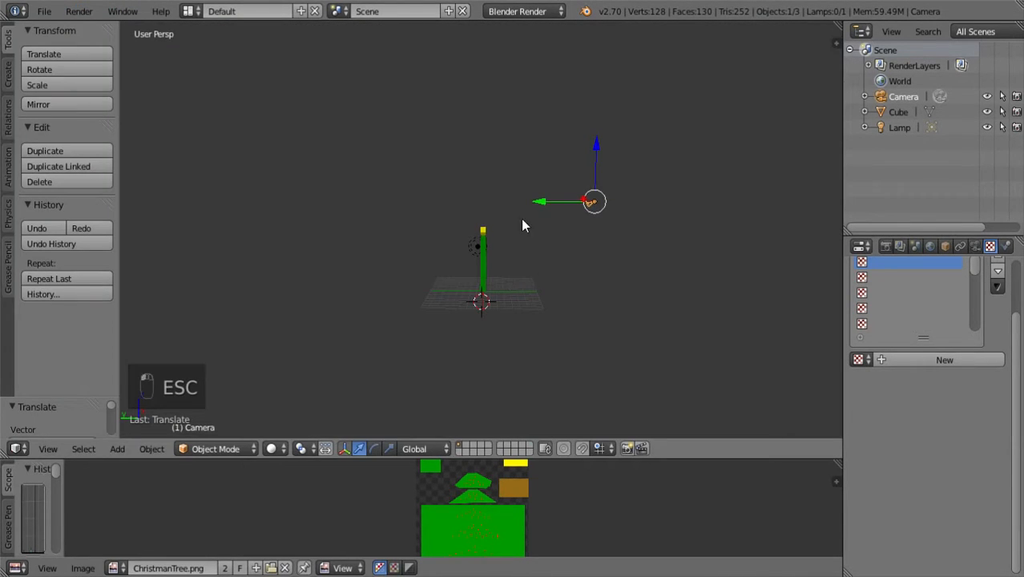
- Move the lamp along the Y axis from beside the tree toward the camera
right_click(474, 243)
middle_click_drag(508, 280, 532, 338)
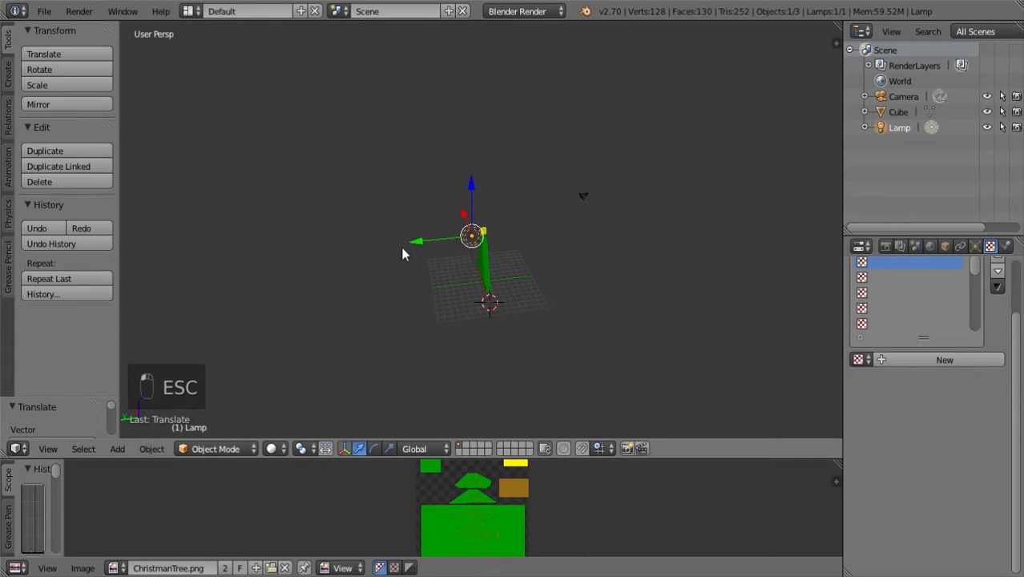
key("g")
key("y")
key("Escape")
- Duplicate the lamp and move the copy along the X axis to the other side of the tree's front
key("ctrl+d")
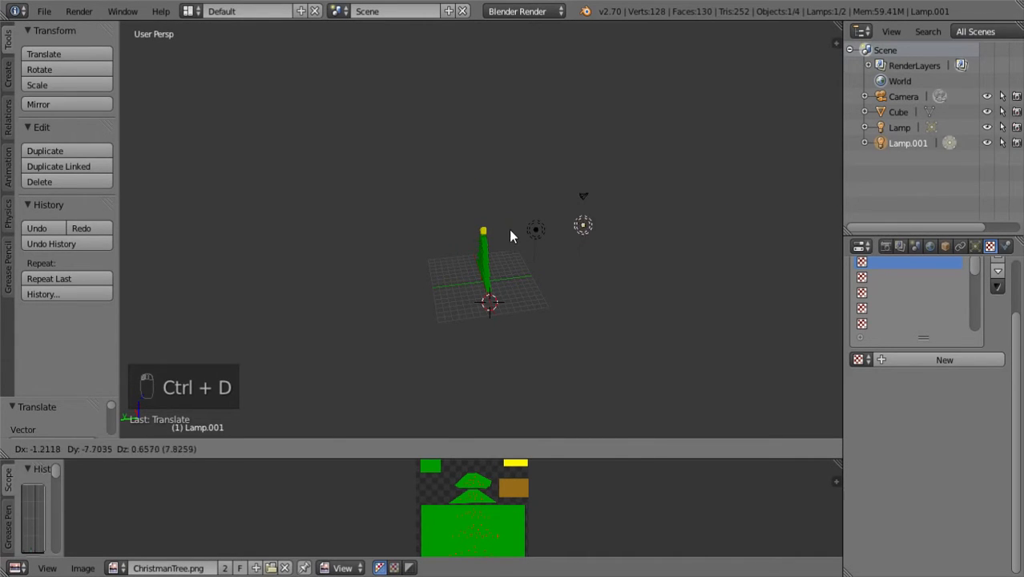
right_click(511, 235)
key("g")
key("x")
left_click(546, 300)
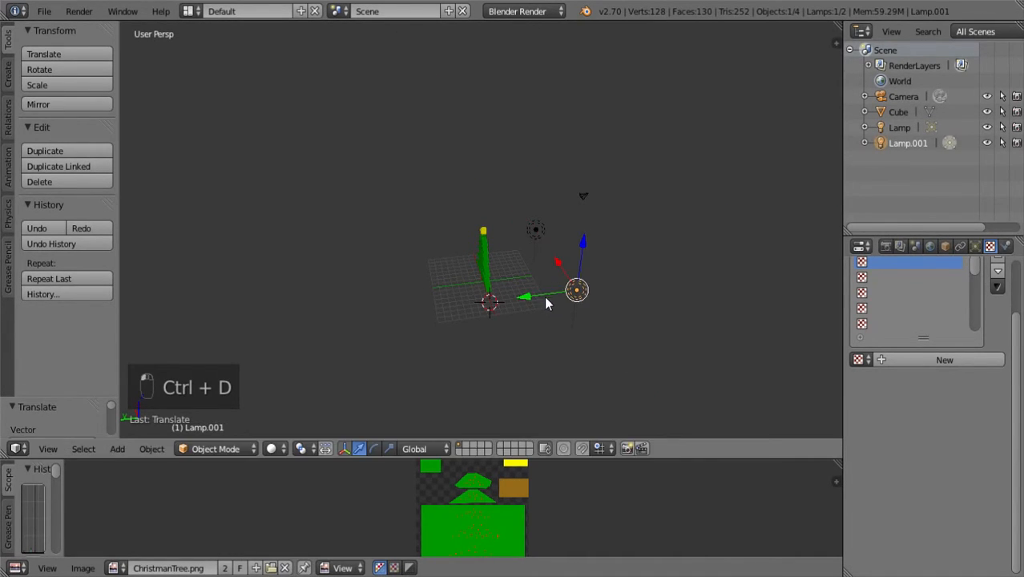
- Duplicate the second lamp, move the copy about 19 units along Y past the tree, and shift it along X behind the tree
key("ctrl+d")
right_click(512, 297)
key("g")
key("y")
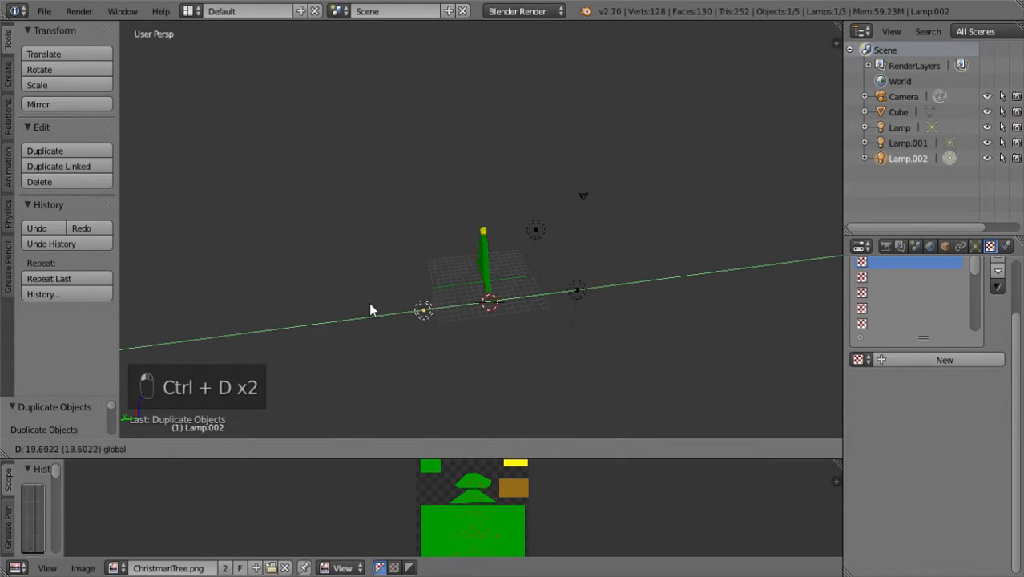
left_click(375, 305)
middle_click_drag(457, 359, 532, 355)
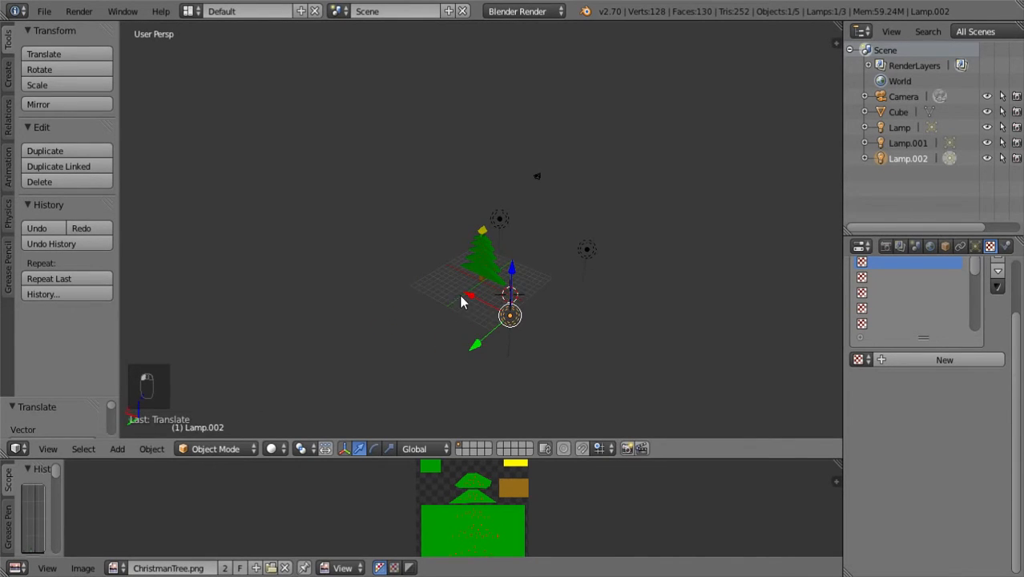
key("g")
key("x")
left_click(432, 277)
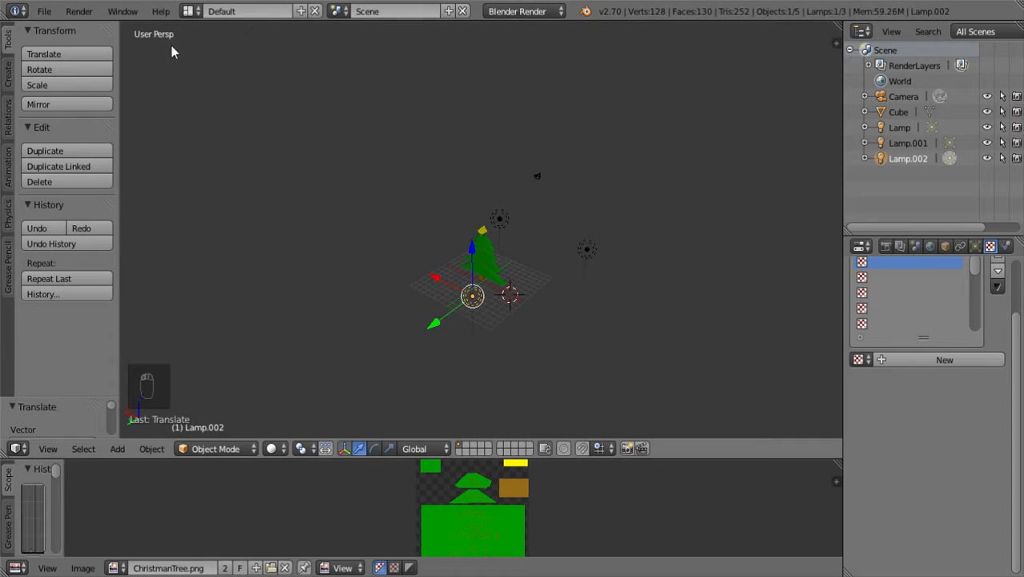
- Render the tree with the three lamps, repeat the render, and close the render result
left_click(125, 12)
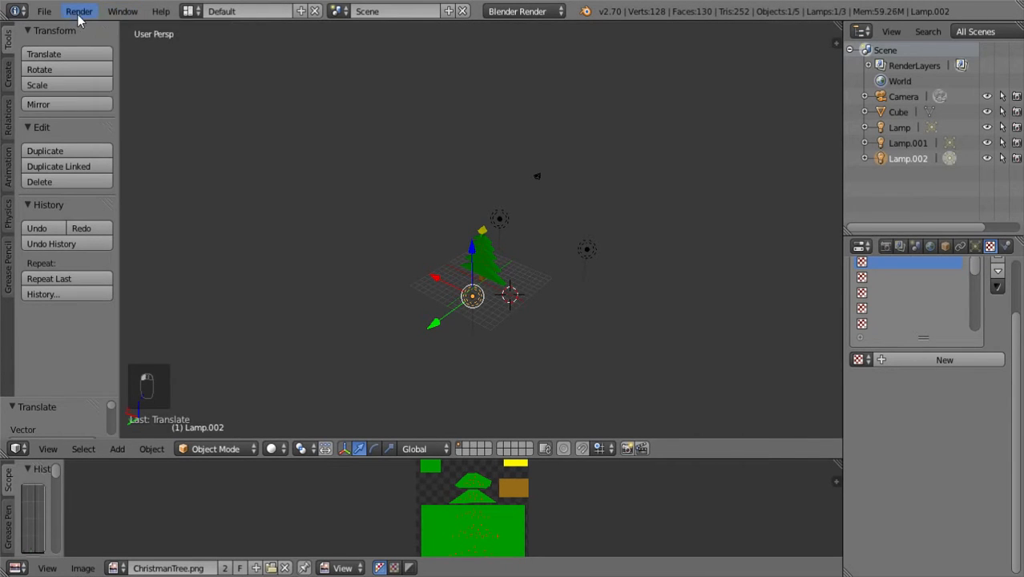
left_click(79, 12)
left_click(88, 28)
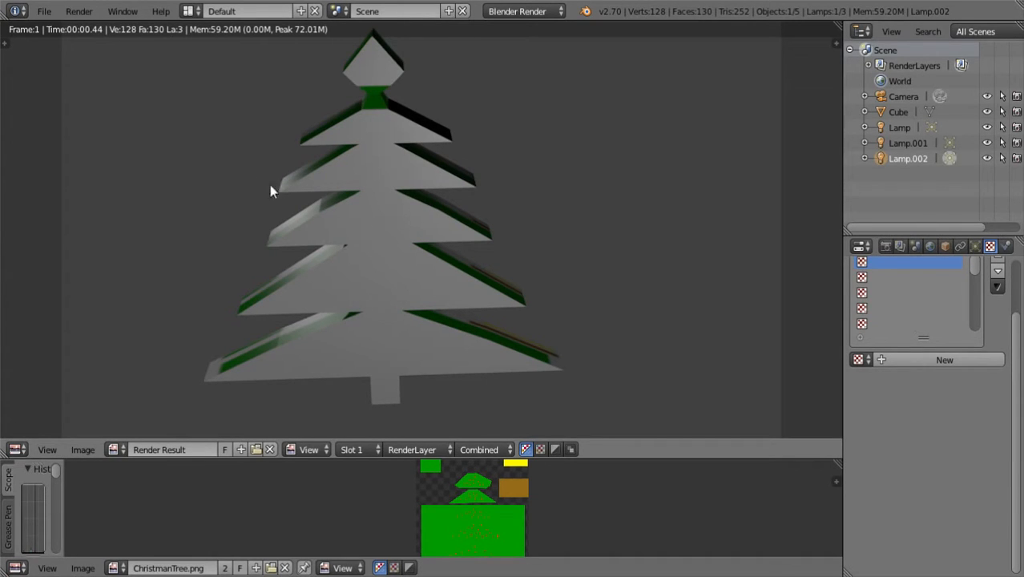
left_click(78, 12)
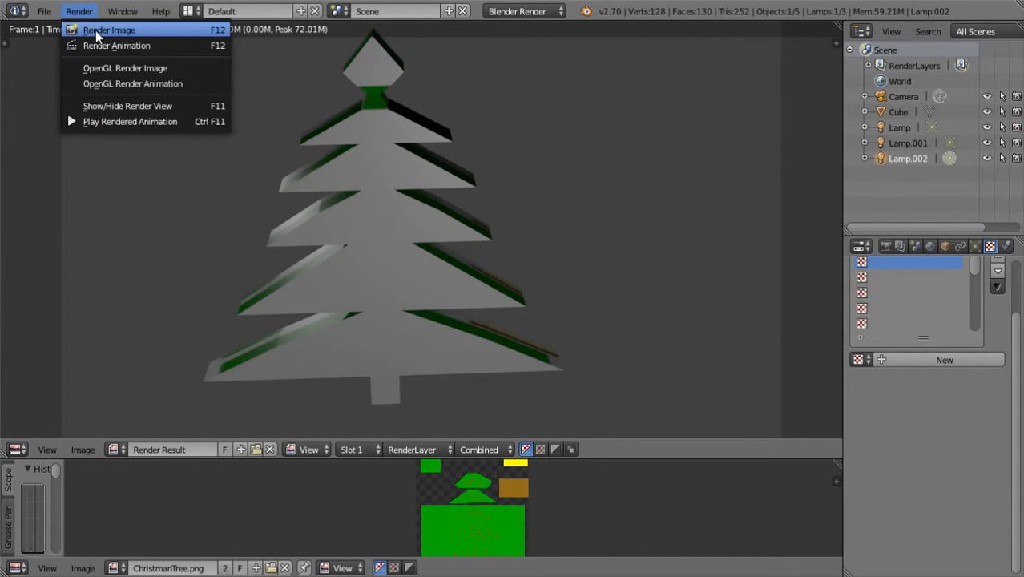
left_click(96, 36)
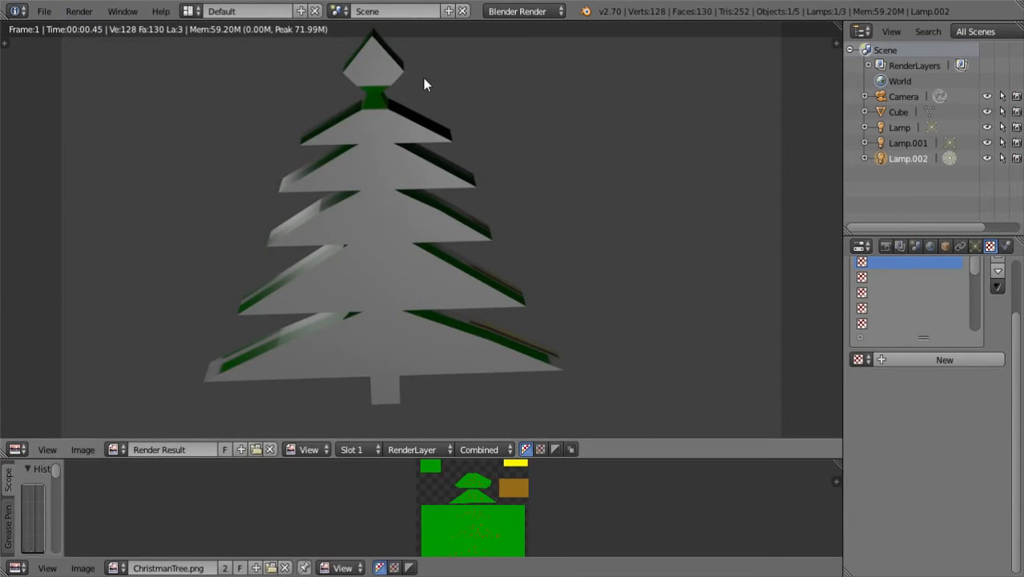
key("Escape")
- Select the tree and examine its image texture settings and the shading settings of Material.001
middle_click_drag(315, 212, 561, 316)
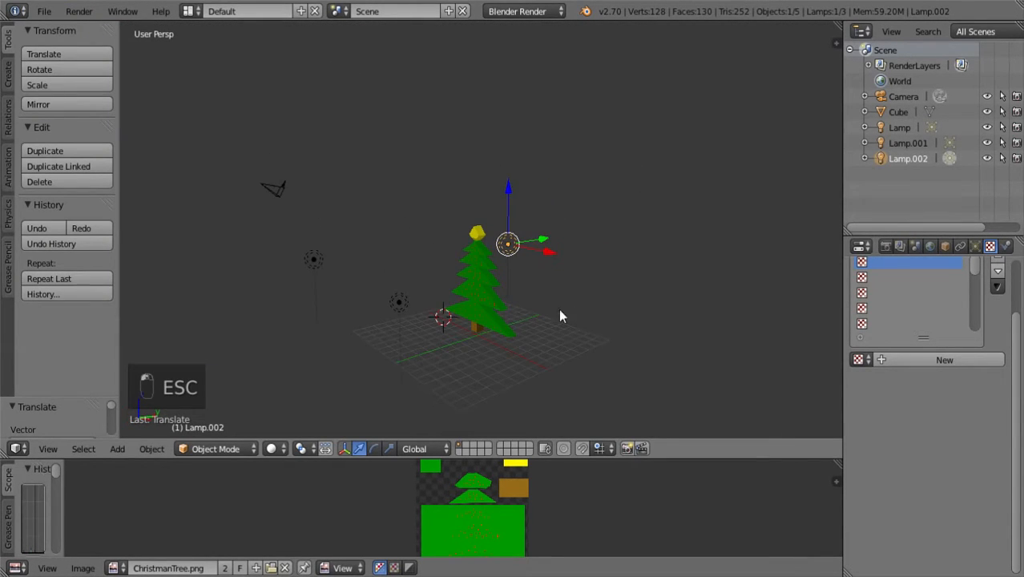
right_click(485, 295)
middle_click_drag(624, 336, 767, 350)
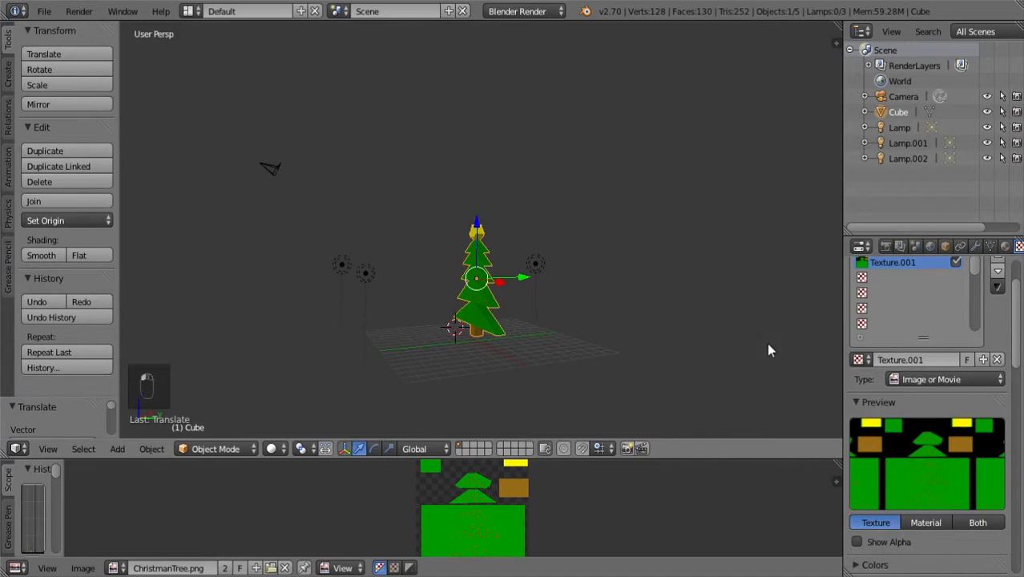
scroll(890, 405, "down", 4)
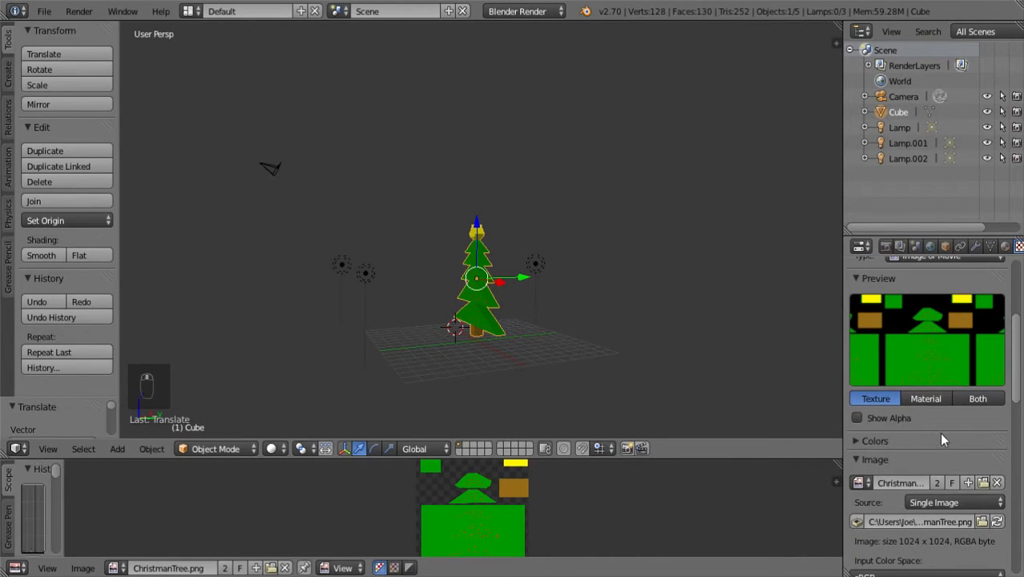
scroll(934, 424, "down", 3)
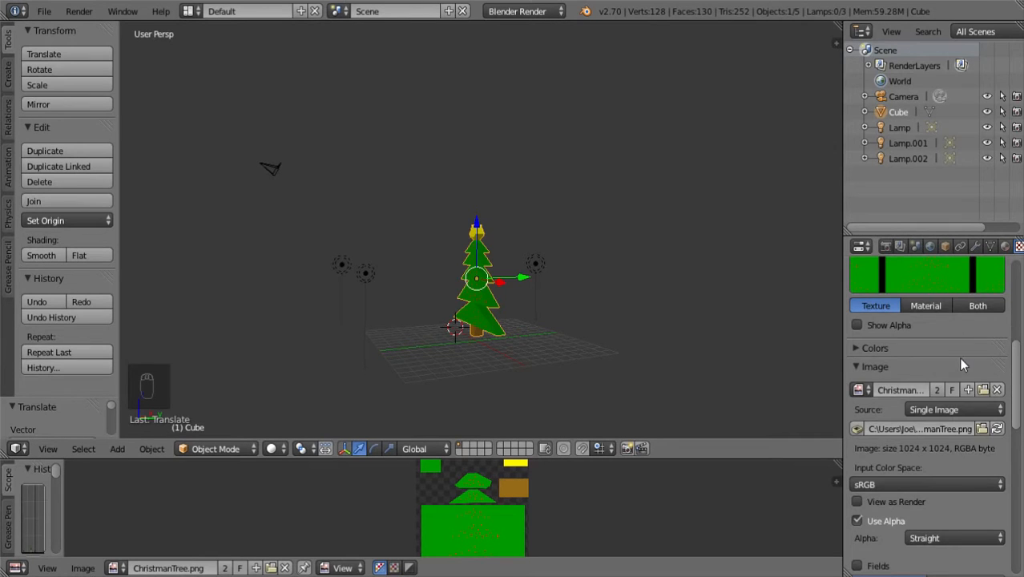
scroll(960, 362, "up", 4)
left_click(1007, 247)
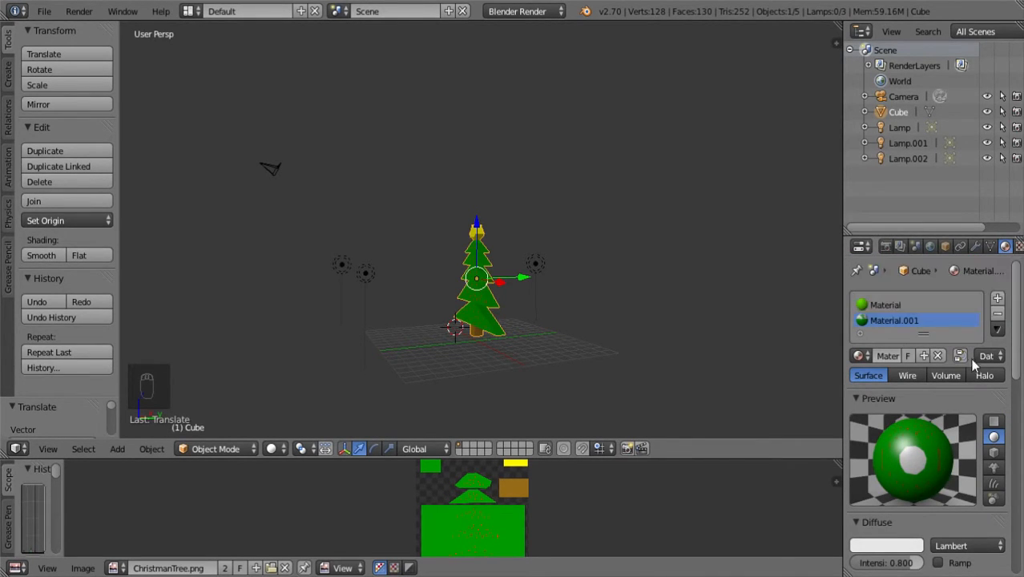
scroll(954, 408, "down", 7)
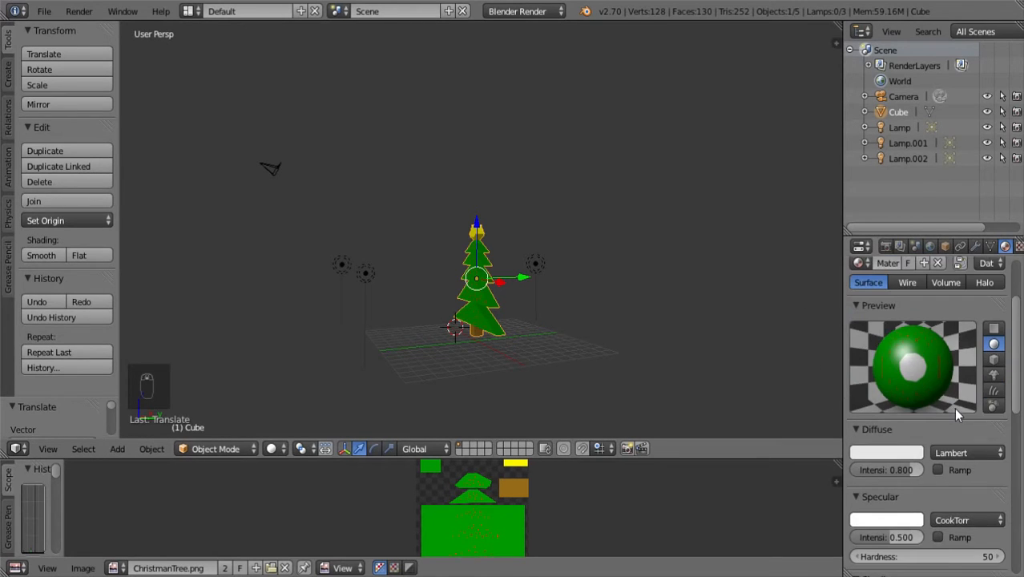
scroll(950, 427, "down", 2)
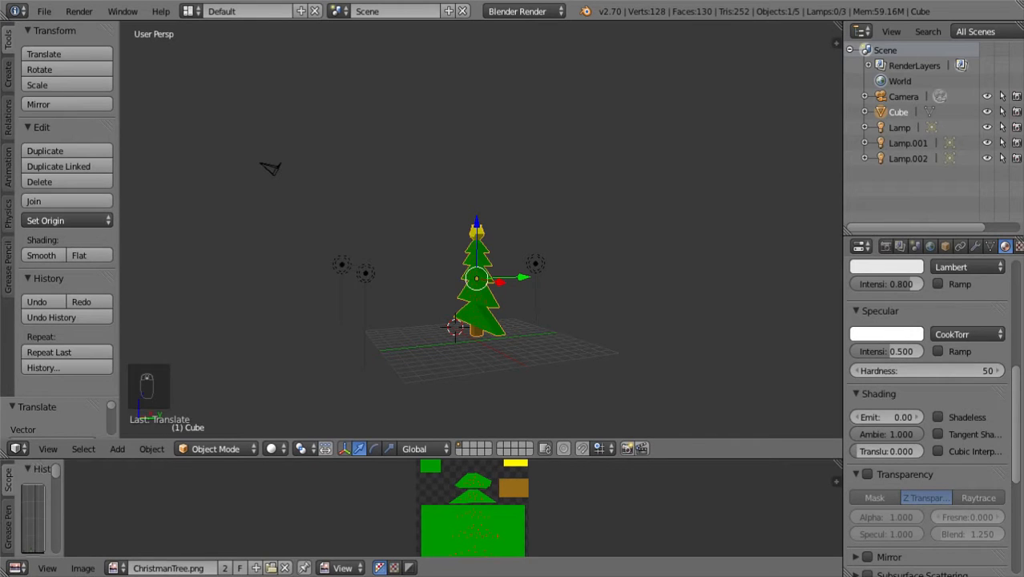
key("alt+Tab")
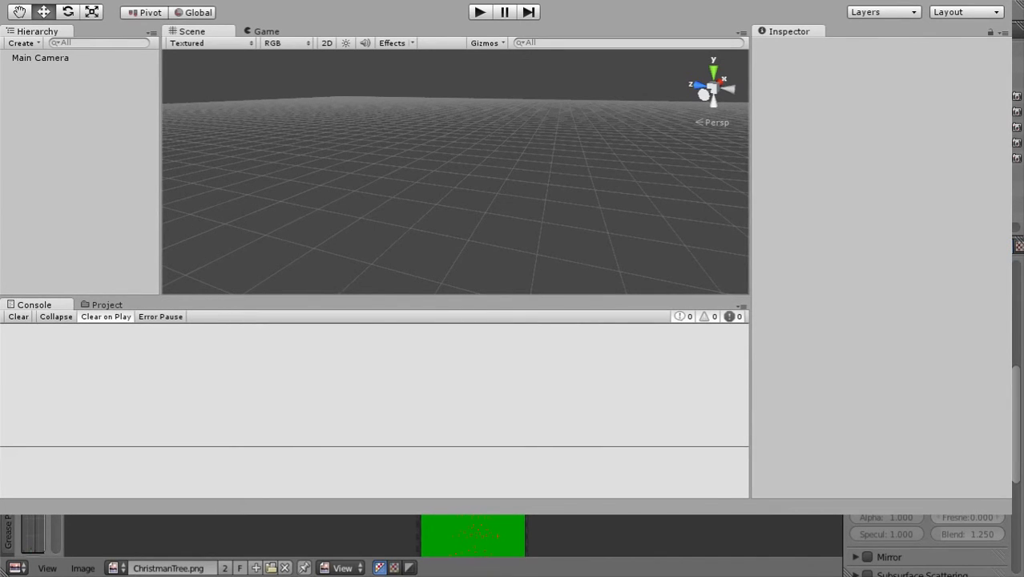
key("alt+Tab")
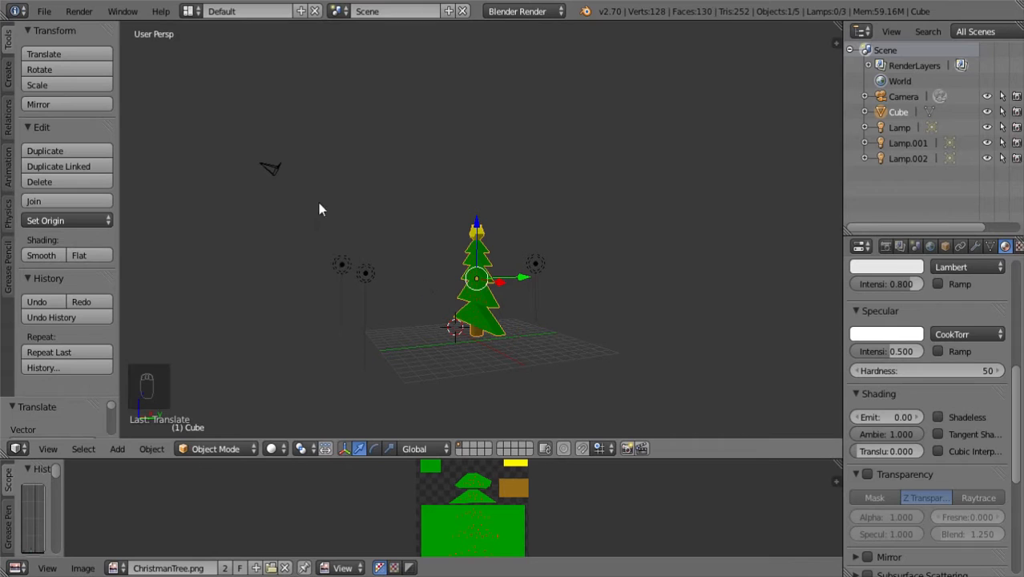
- Save the Blender file to the Desktop under the name ChristmasTree.blend
left_click(45, 11)
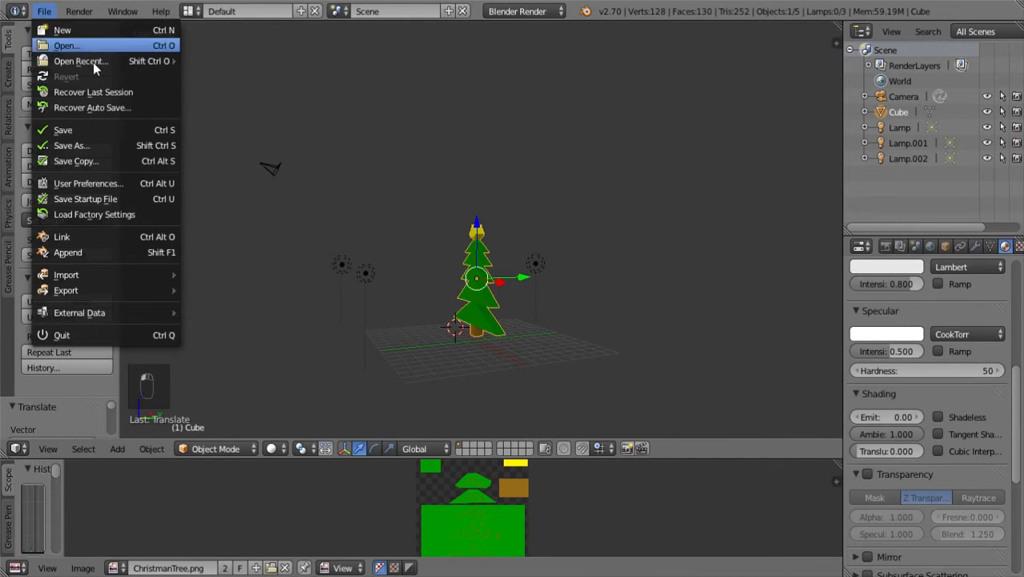
left_click(71, 145)
left_click(210, 70)
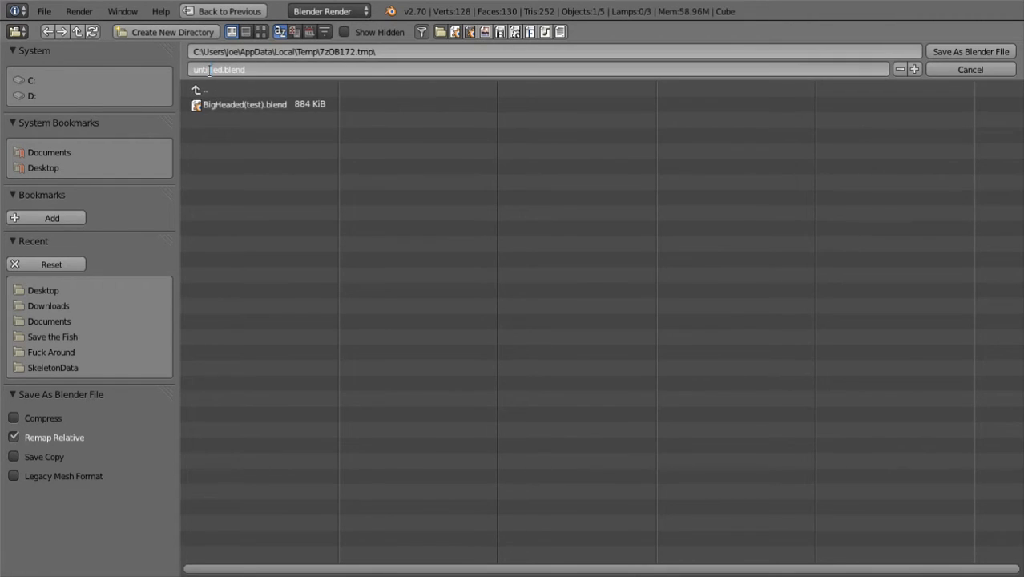
left_click(223, 70)
key("BackSpace")
key("BackSpace")
key("BackSpace")
key("BackSpace")
key("BackSpace")
key("BackSpace")
key("BackSpace")
key("BackSpace")
type("Christms")
key("BackSpace")
type("asTree")
left_click(48, 167)
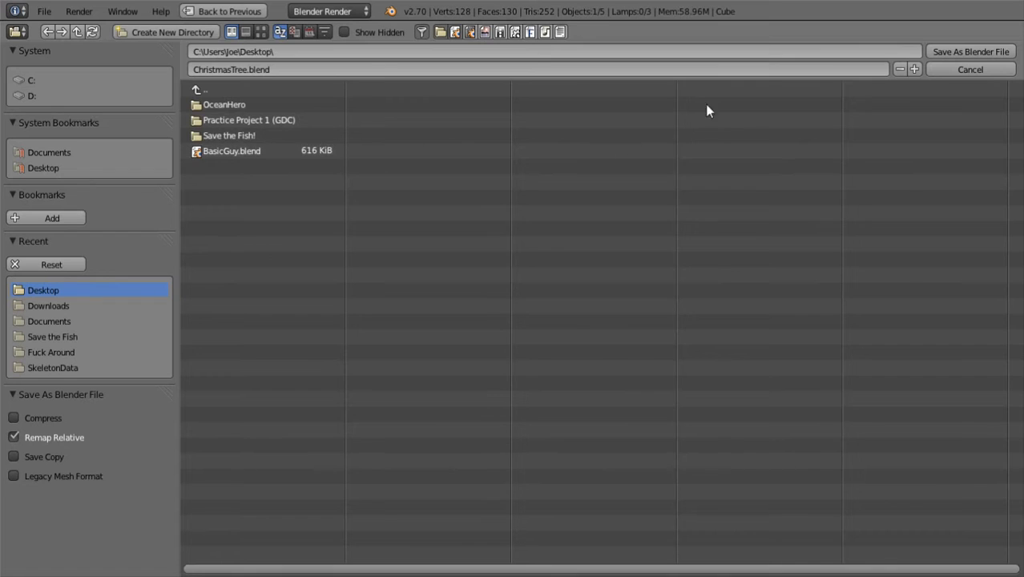
left_click(957, 50)
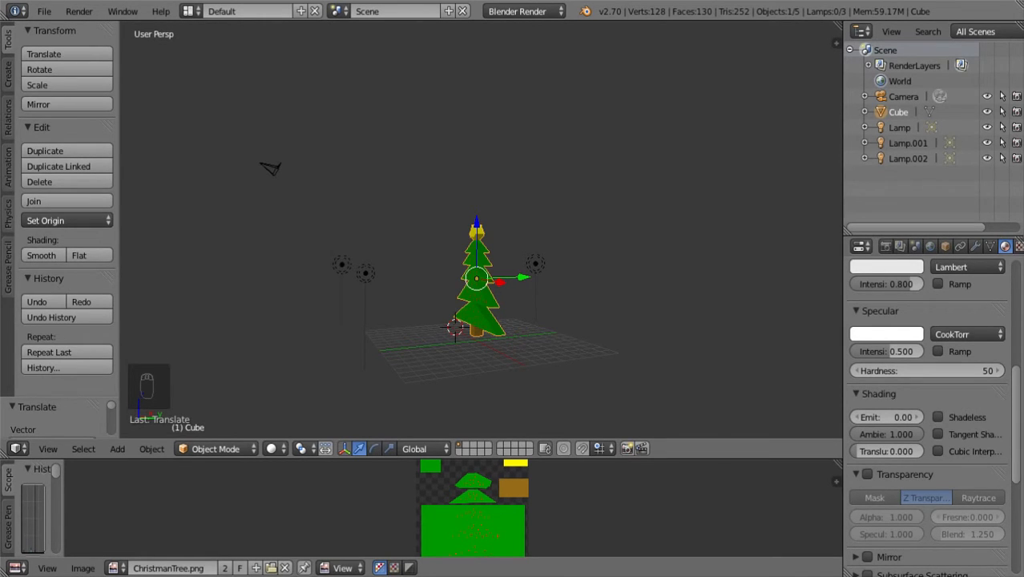
- Switch to Unity and open the Practice Zone scene from the project's Scenes folder
key("alt+Tab")
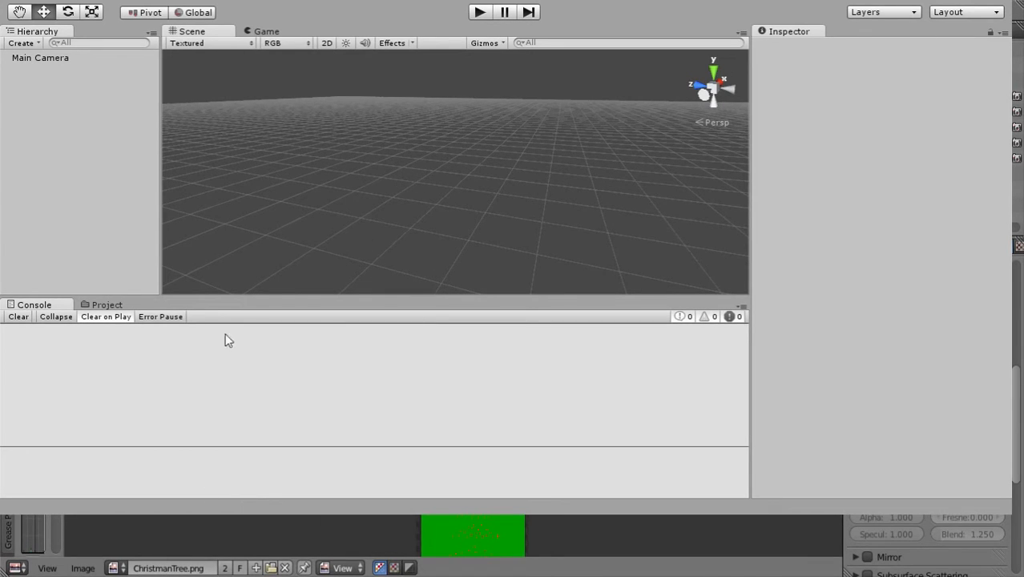
left_click(95, 306)
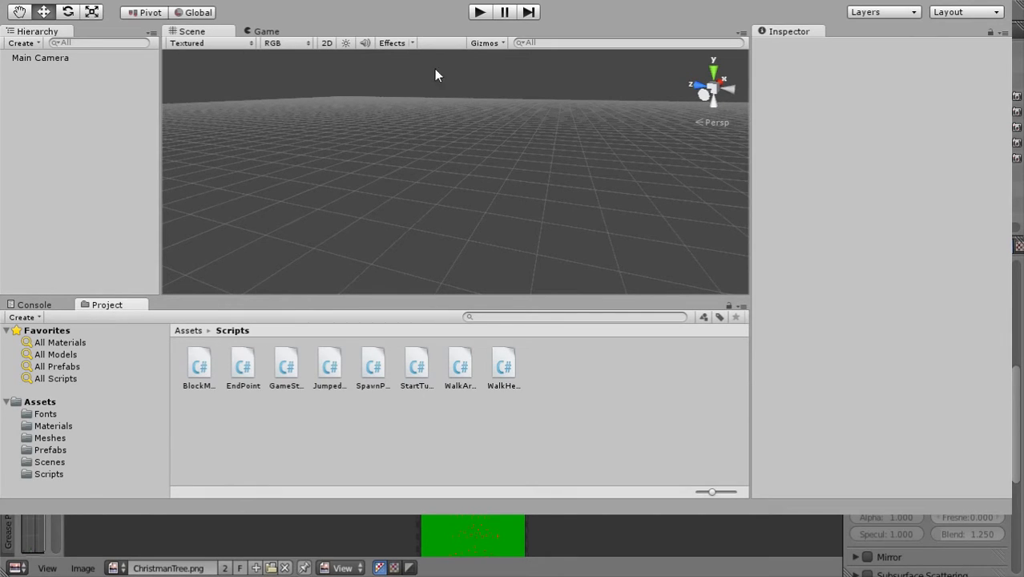
left_click(44, 402)
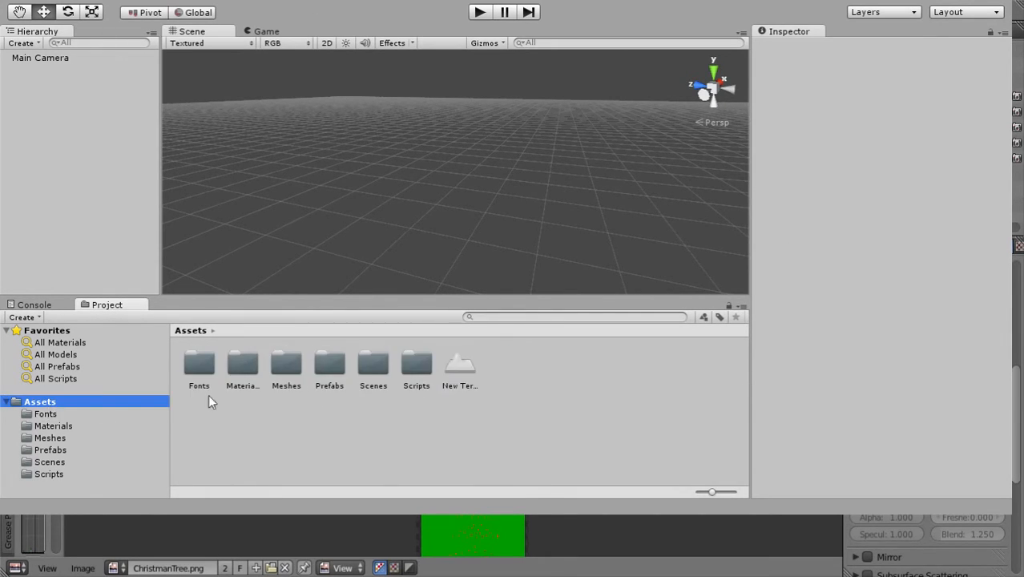
double_click(374, 365)
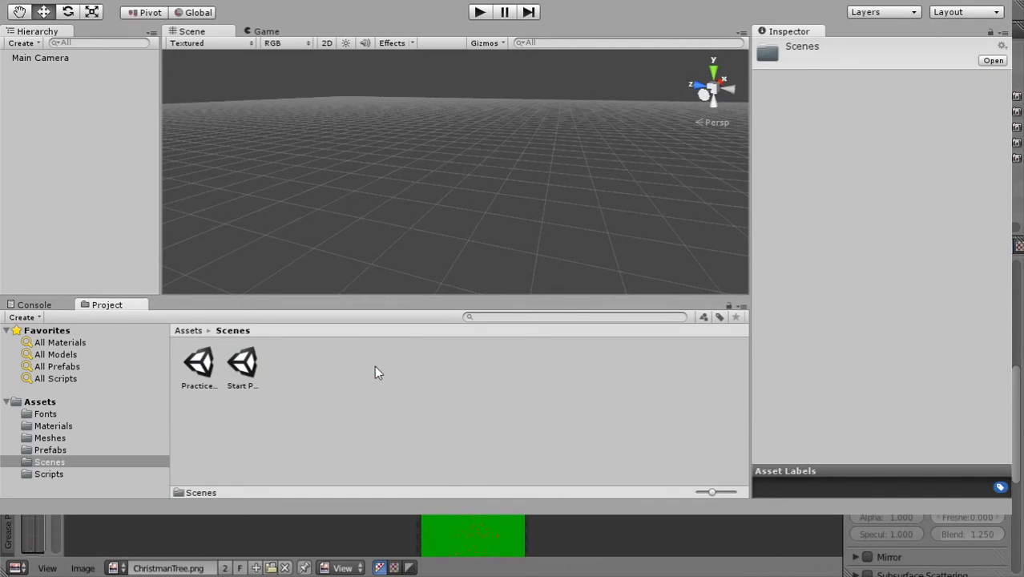
left_click(208, 364)
left_click(246, 368)
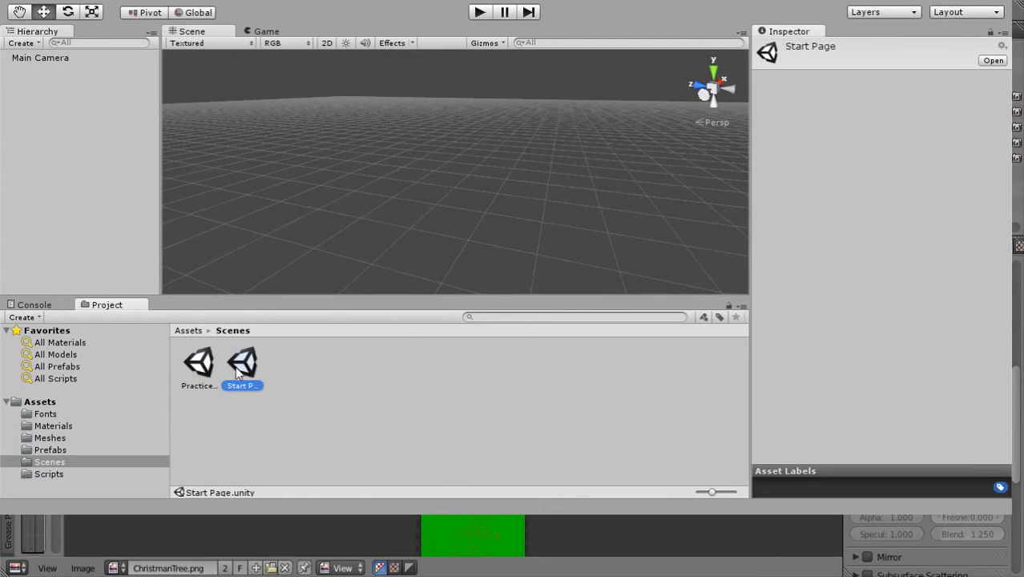
double_click(198, 365)
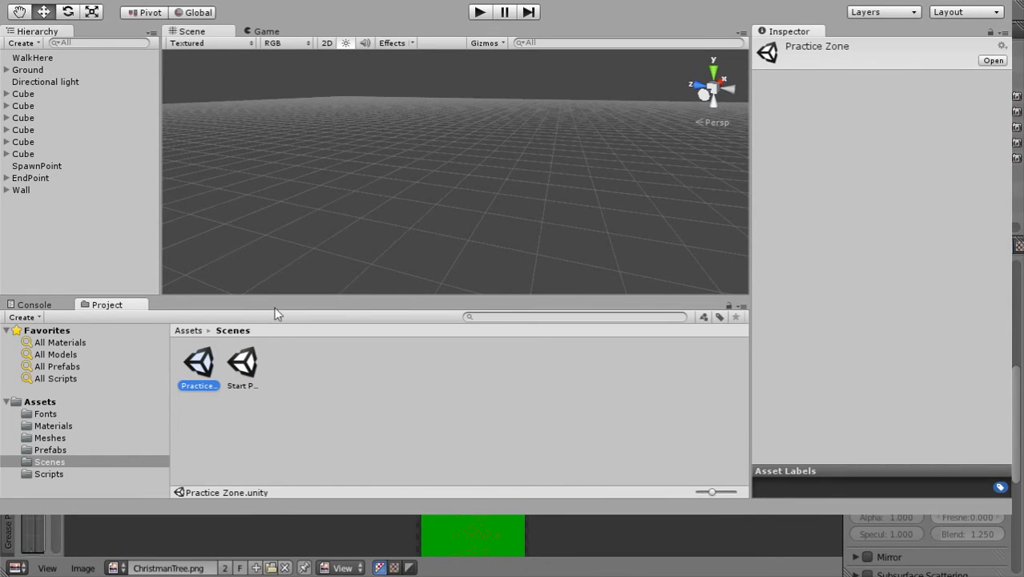
- Place the ChristmasTree model from the Assets folder on the ground at about X -92, Y 11.5, Z -152
left_click(40, 59)
key("f")
scroll(513, 183, "down", 6)
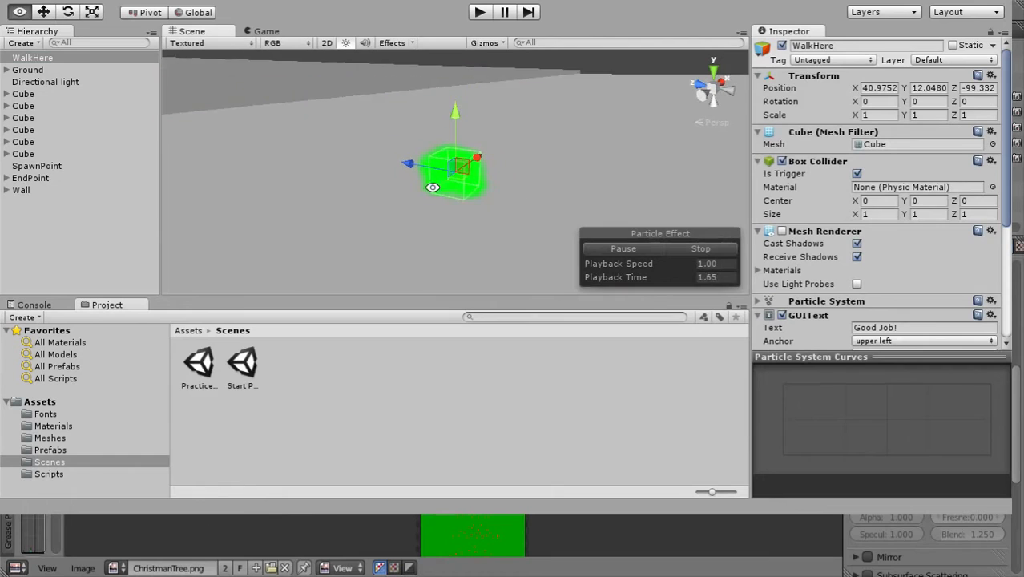
scroll(456, 234, "down", 3)
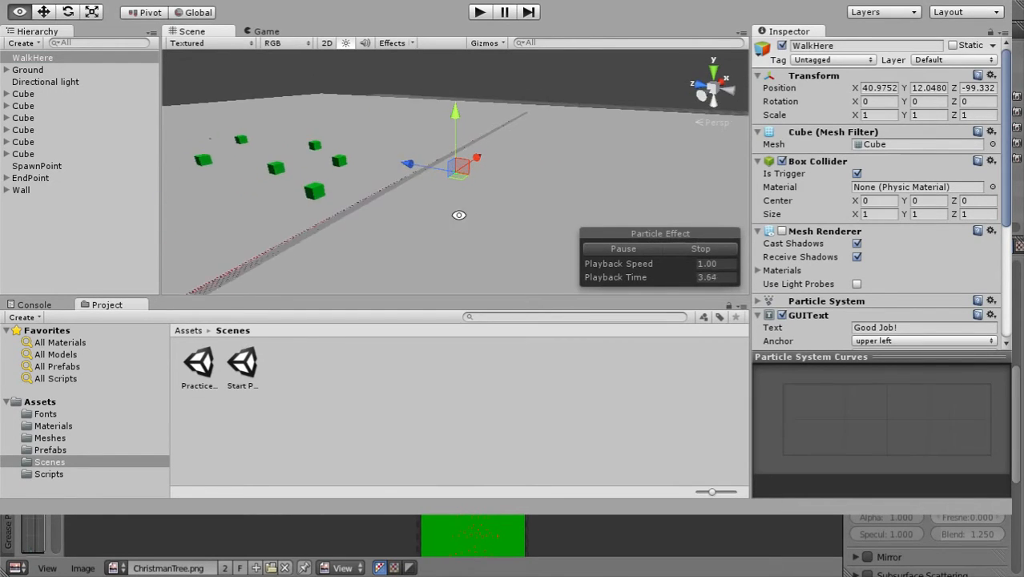
left_click_drag(459, 214, 487, 189, "alt")
scroll(487, 190, "down", 3)
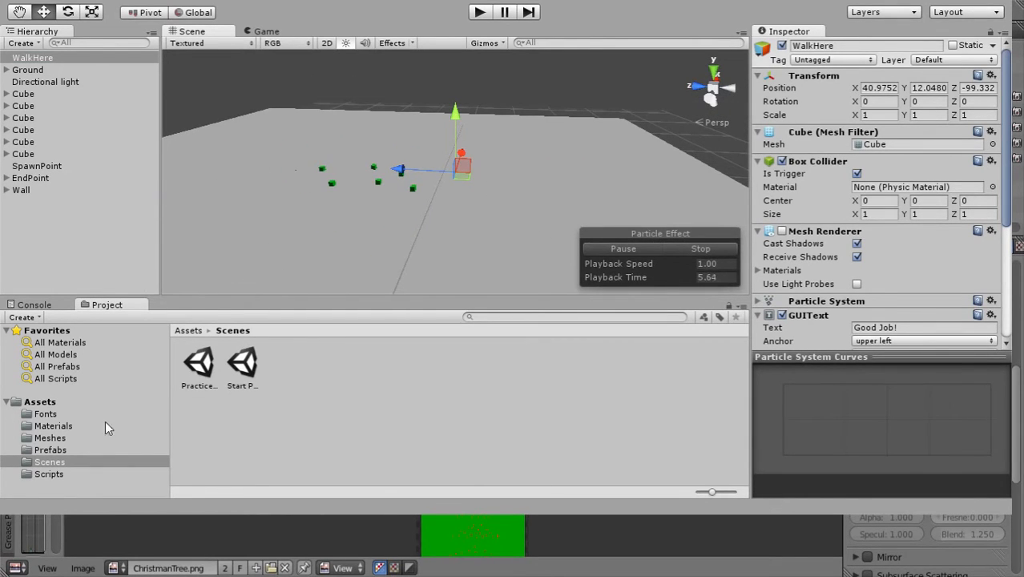
left_click(60, 401)
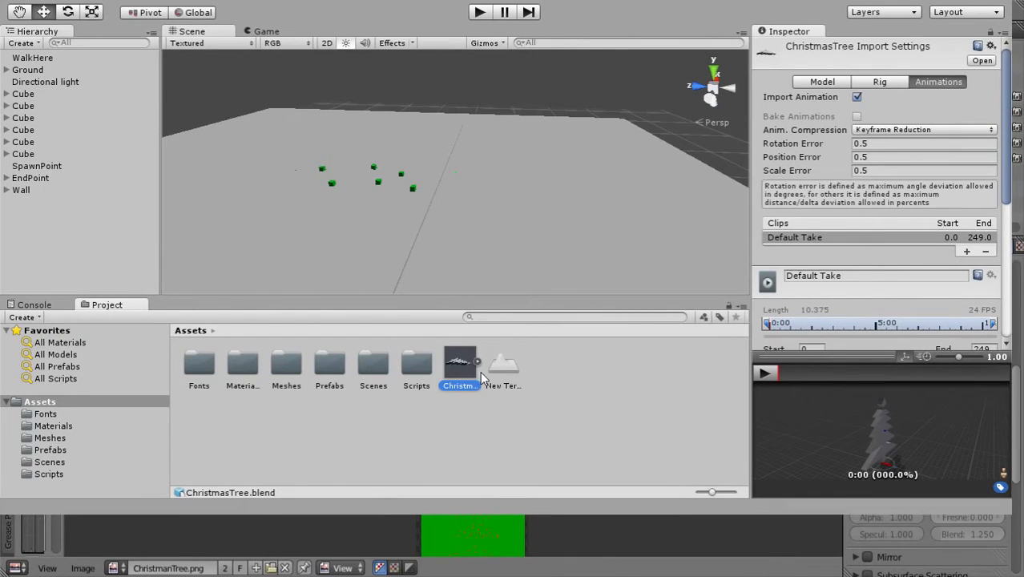
left_click_drag(460, 365, 498, 245)
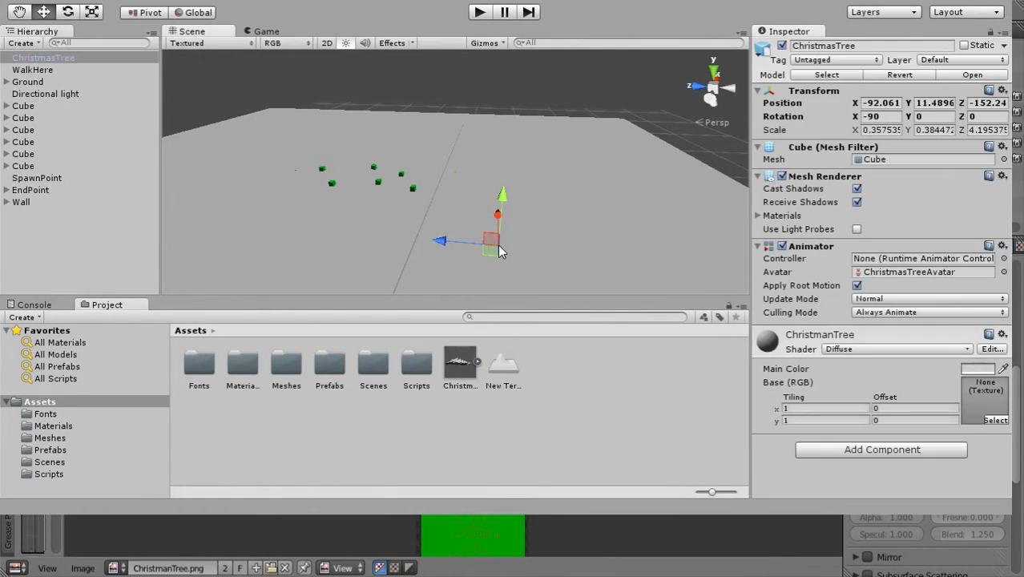
- Set the ChristmasTree model's import scale factor to 10 and apply the change
left_click(458, 365)
left_click(834, 85)
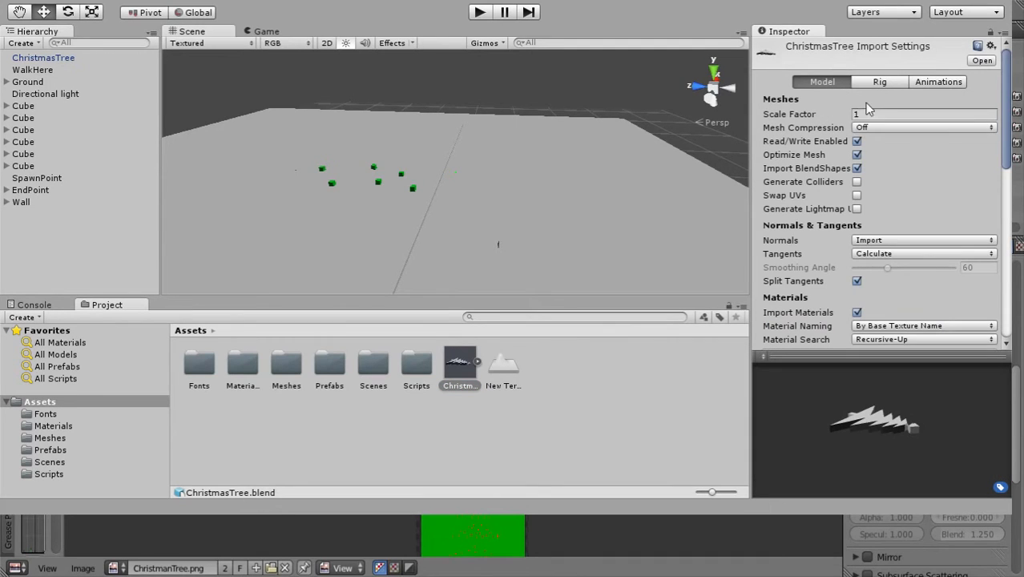
left_click(884, 114)
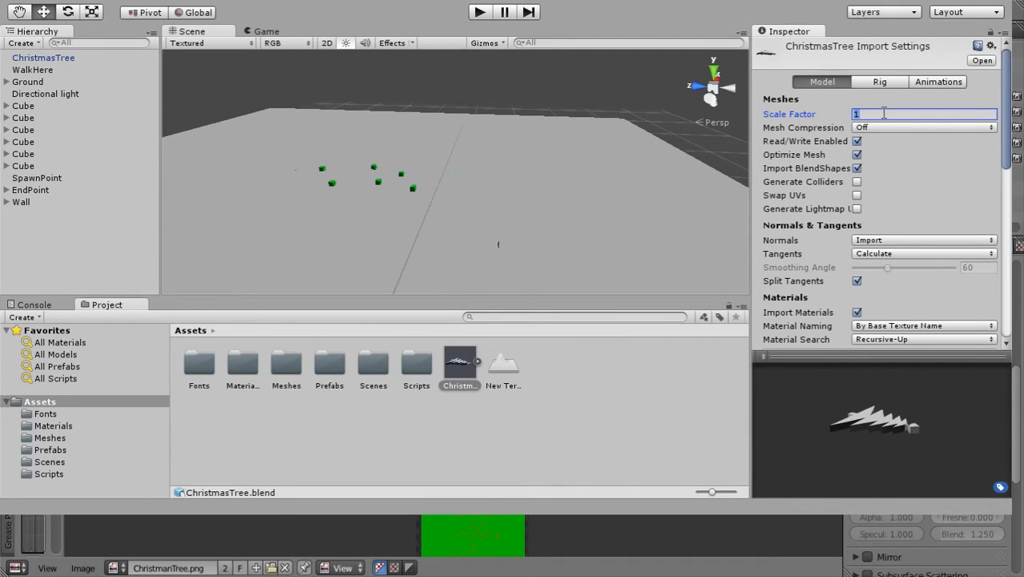
type("10")
left_click(323, 132)
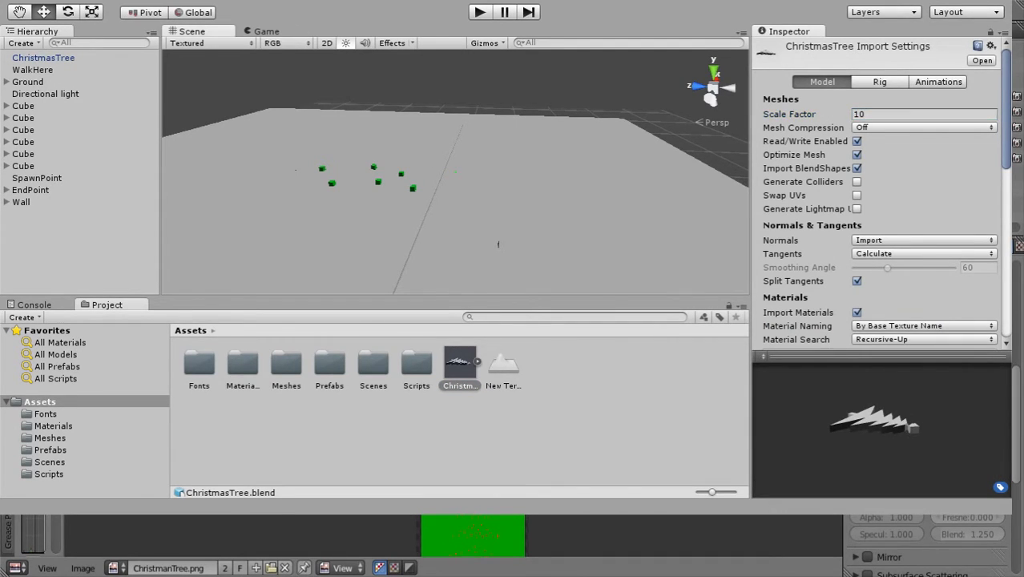
- Raise the enlarged Christmas tree to about Y 69.1 so that it stands on the ground
left_click(579, 173)
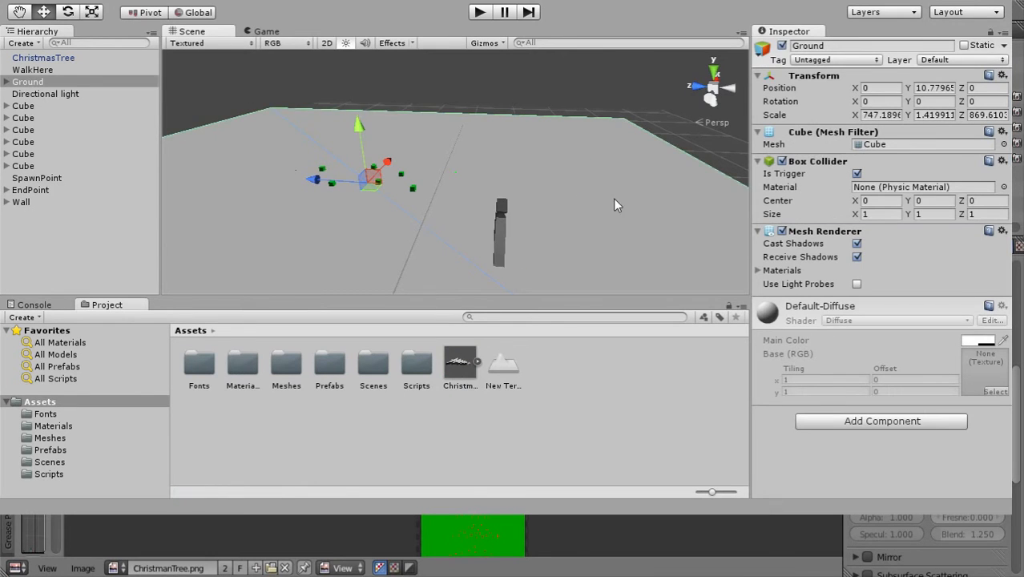
left_click_drag(613, 198, 383, 69, "alt")
left_click(380, 194)
- Import the ChristmanTree.png texture into the Assets folder and apply it to the Christmas tree in the scene
left_click(565, 381)
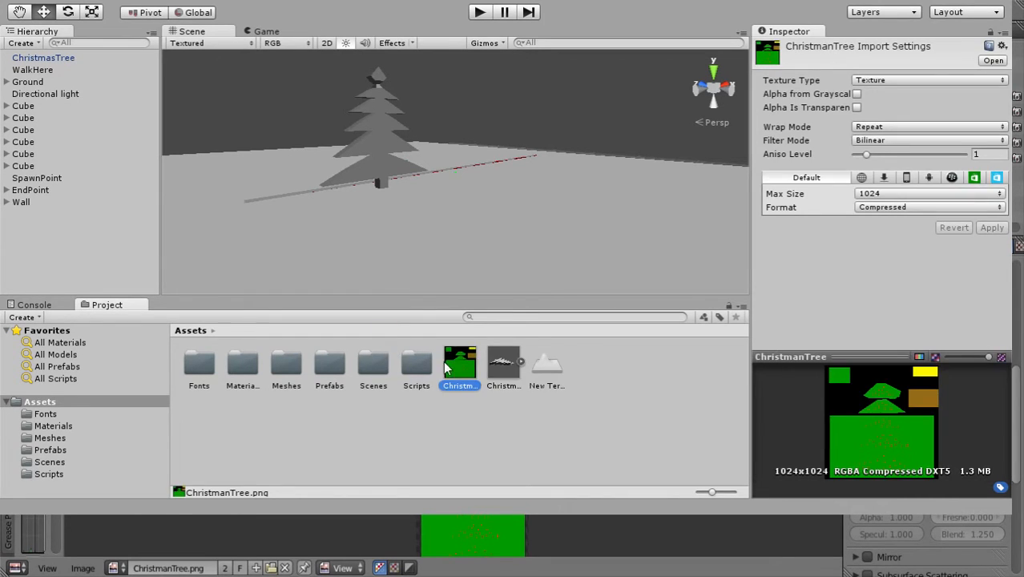
left_click_drag(460, 367, 378, 138)
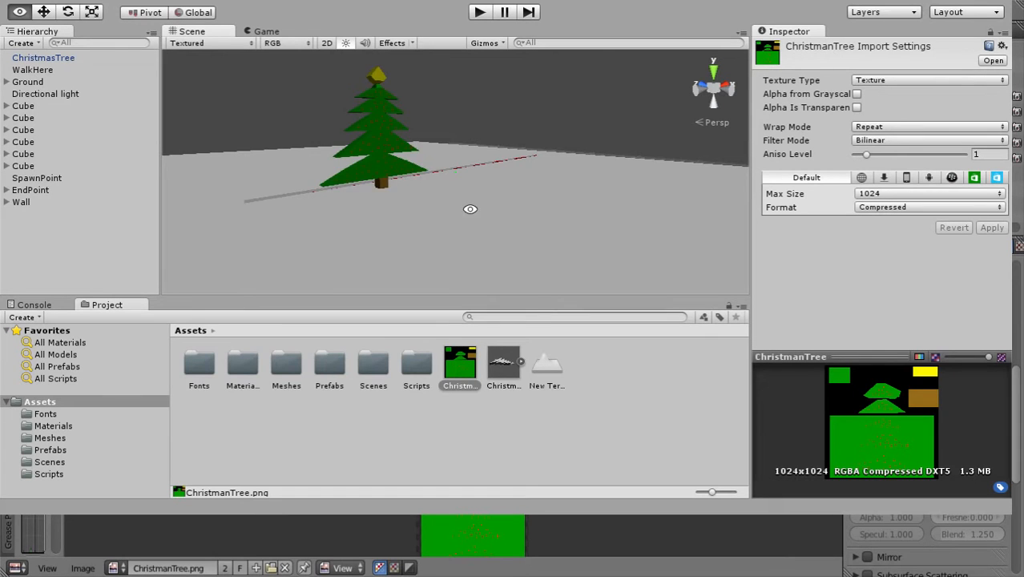
left_click(378, 137)
middle_click_drag(459, 200, 549, 232)
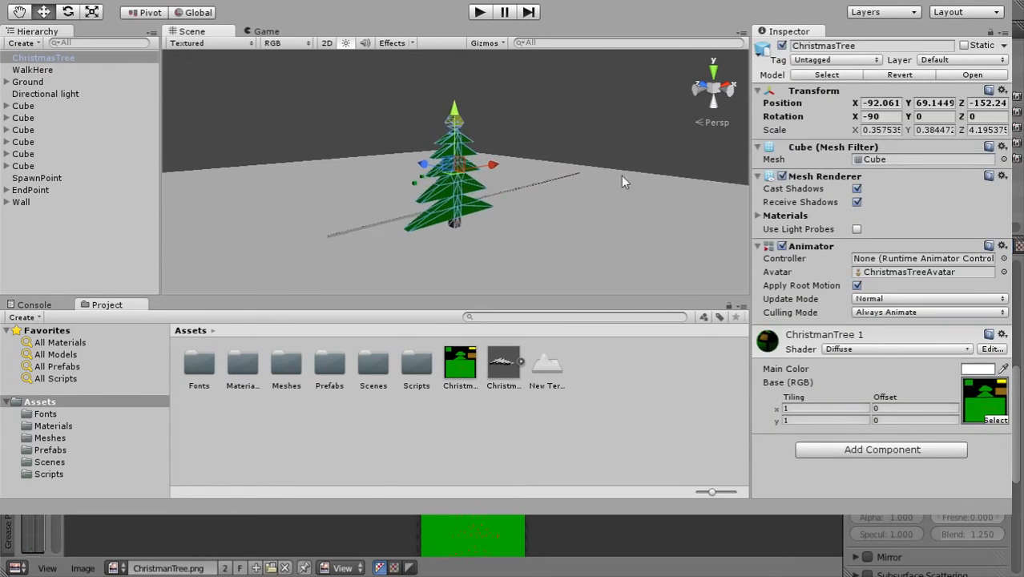
left_click(620, 177)
scroll(608, 204, "up", 4)
left_click_drag(610, 211, 405, 195, "alt")
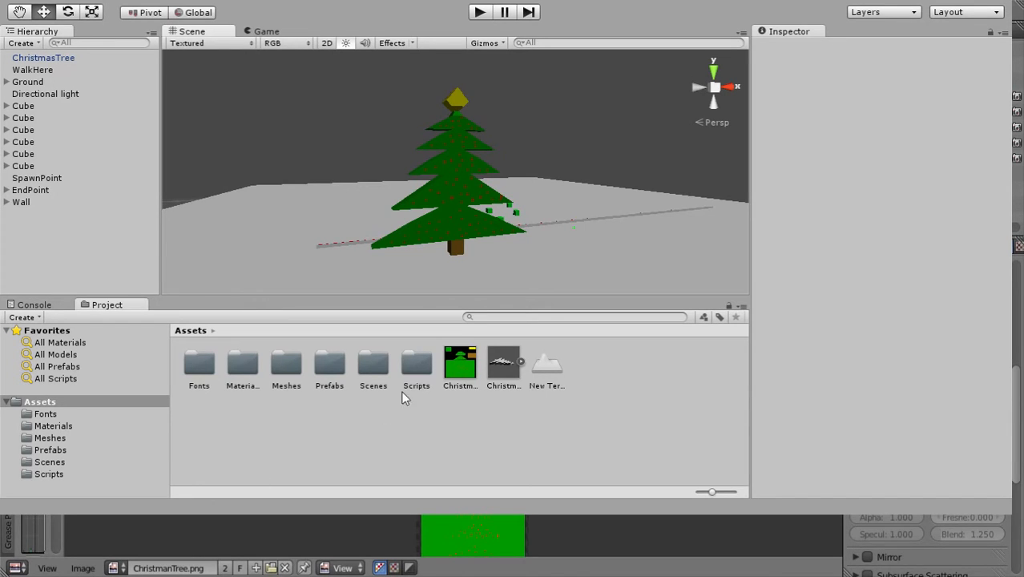
- Switch to GIMP and export the texture with red ornaments and grey garlands to ChristmanTree.png on the Desktop
left_click(462, 374)
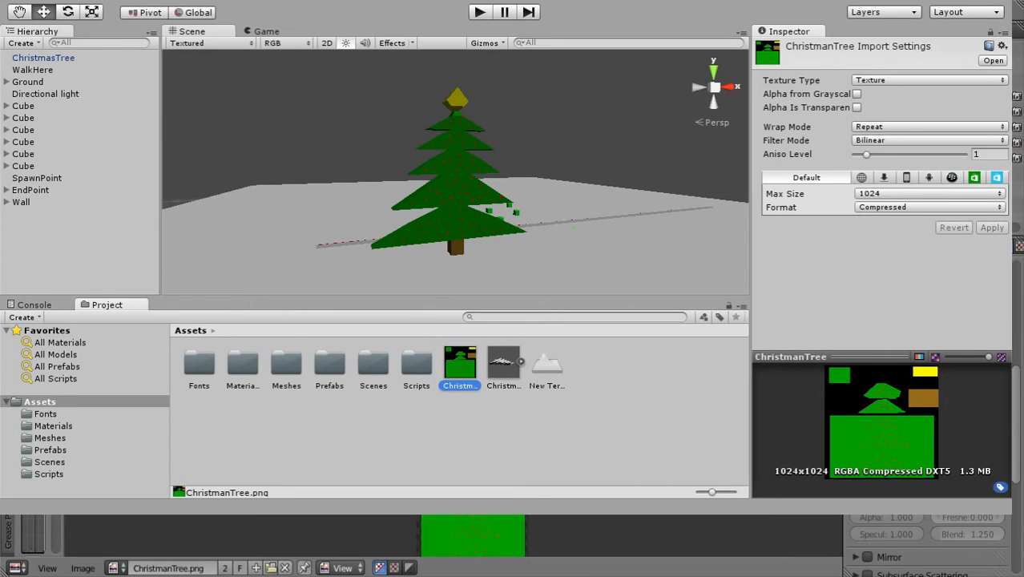
left_click(574, 385)
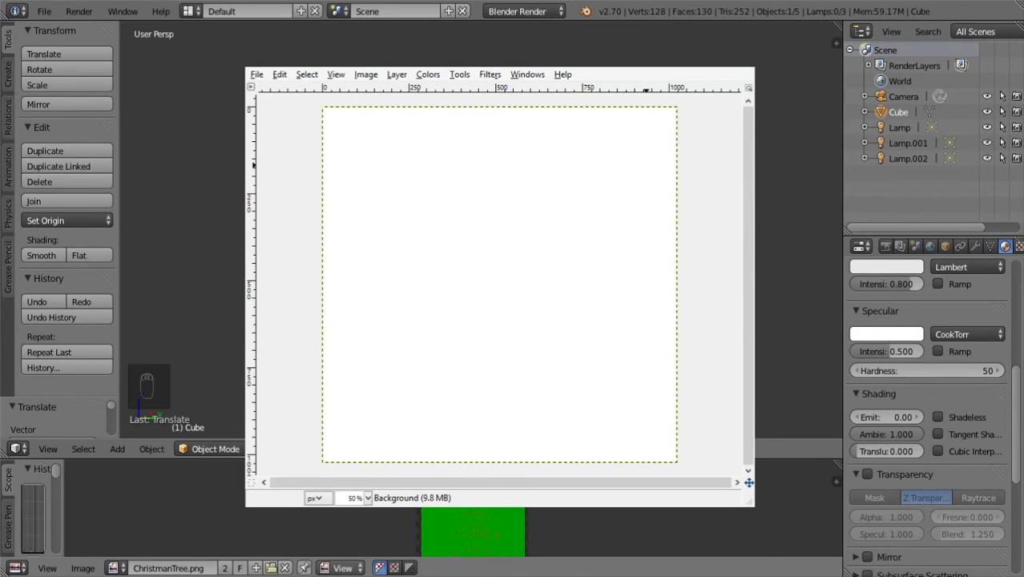
key("alt+Tab")
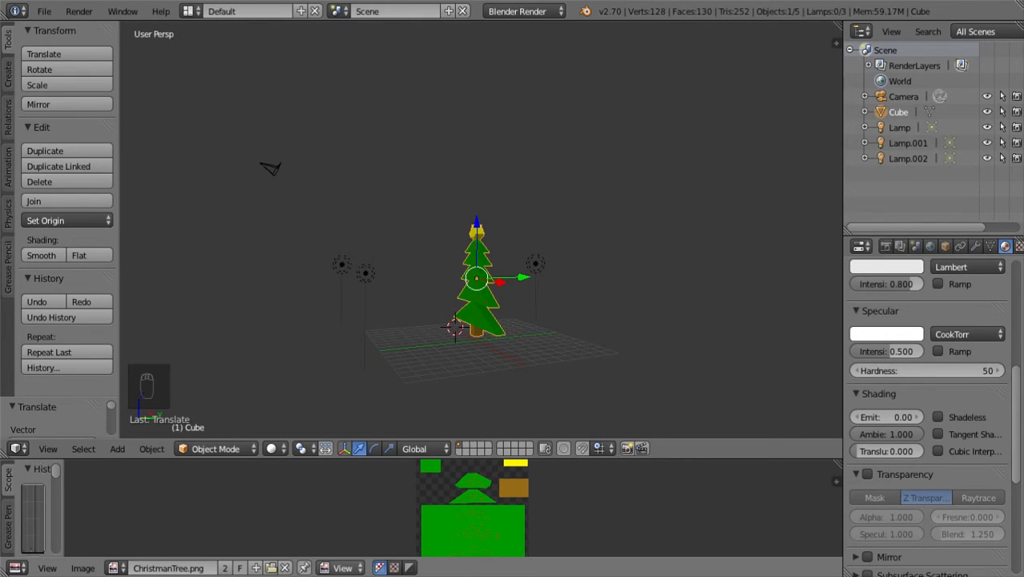
key("alt+Tab")
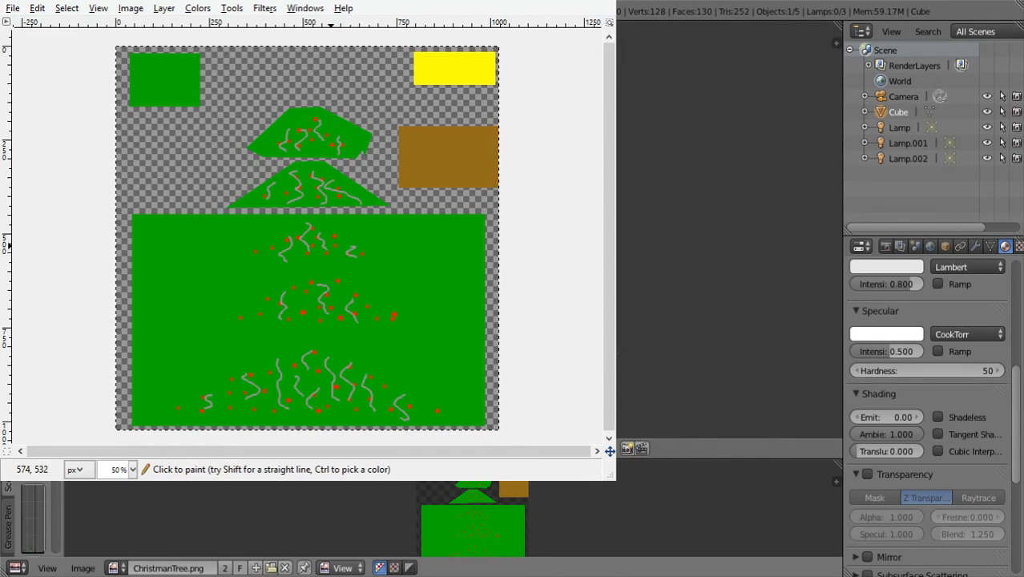
key("ctrl+e")
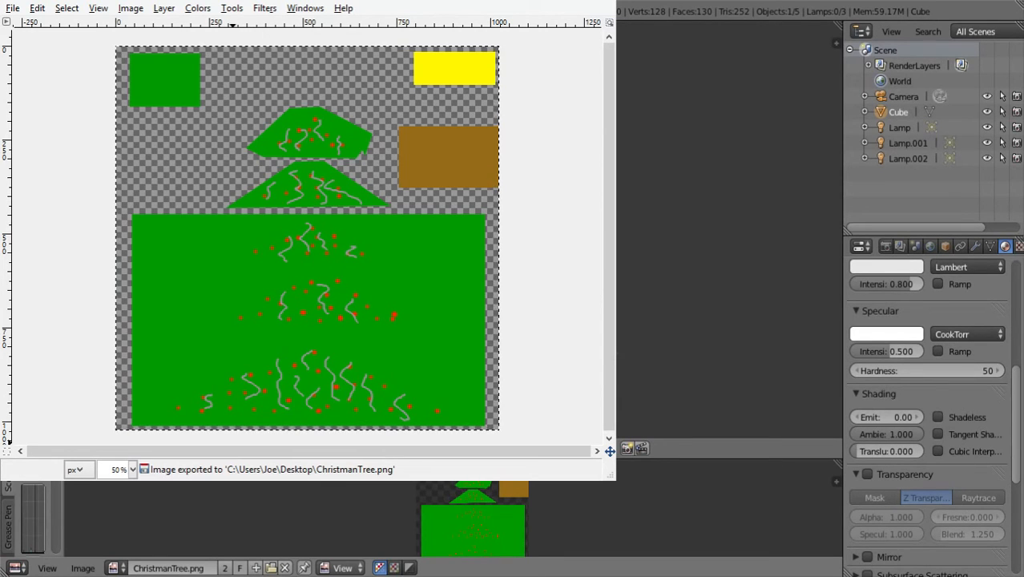
- Return to Unity and replace the ChristmanTree.png texture in the Assets folder with the newly exported version
key("alt+Tab")
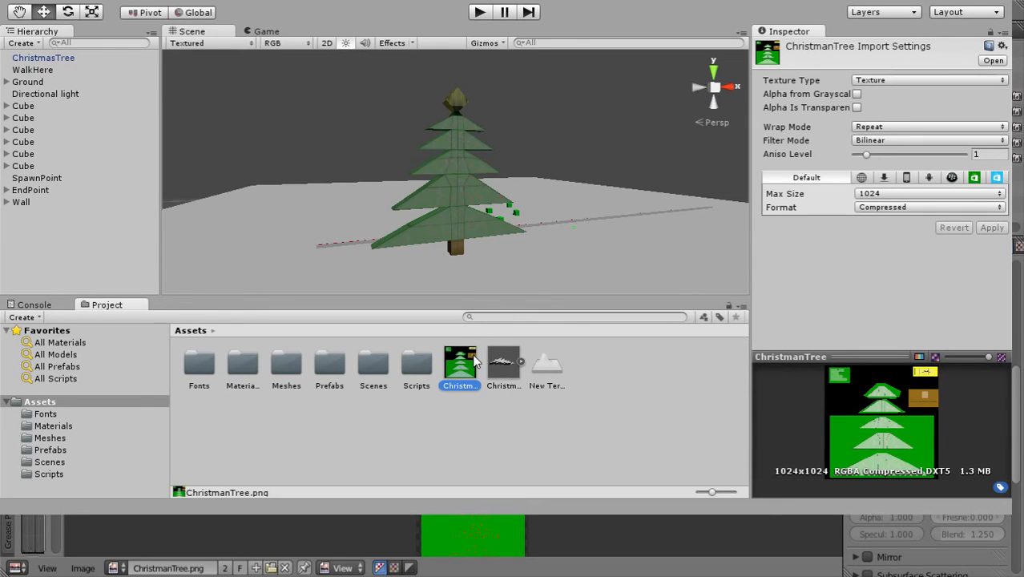
key("Delete")
left_click(494, 279)
left_click(562, 366)
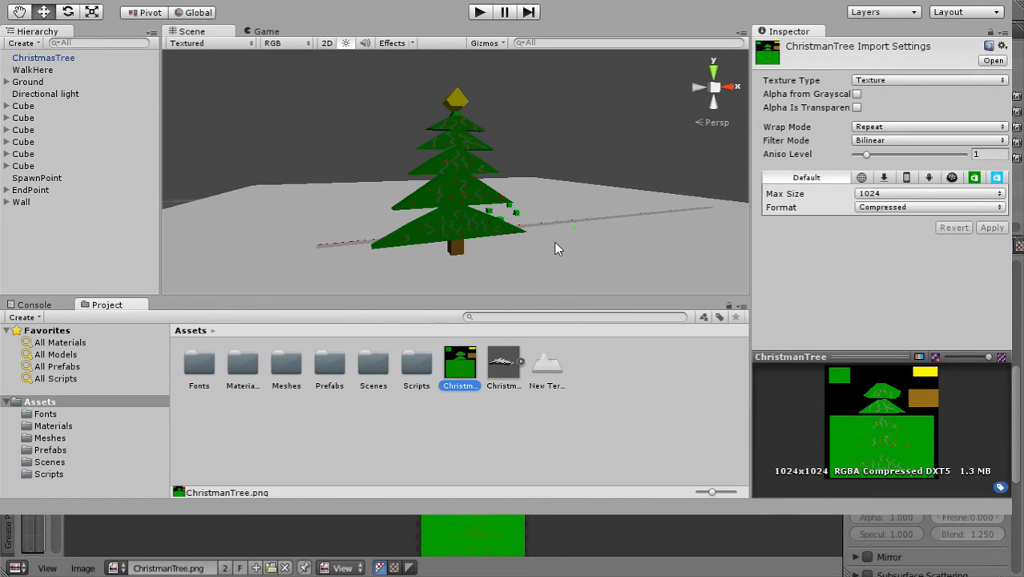
- Check the tree's side faces and material, and look at the texture type setting of ChristmanTree.png
left_click(558, 261)
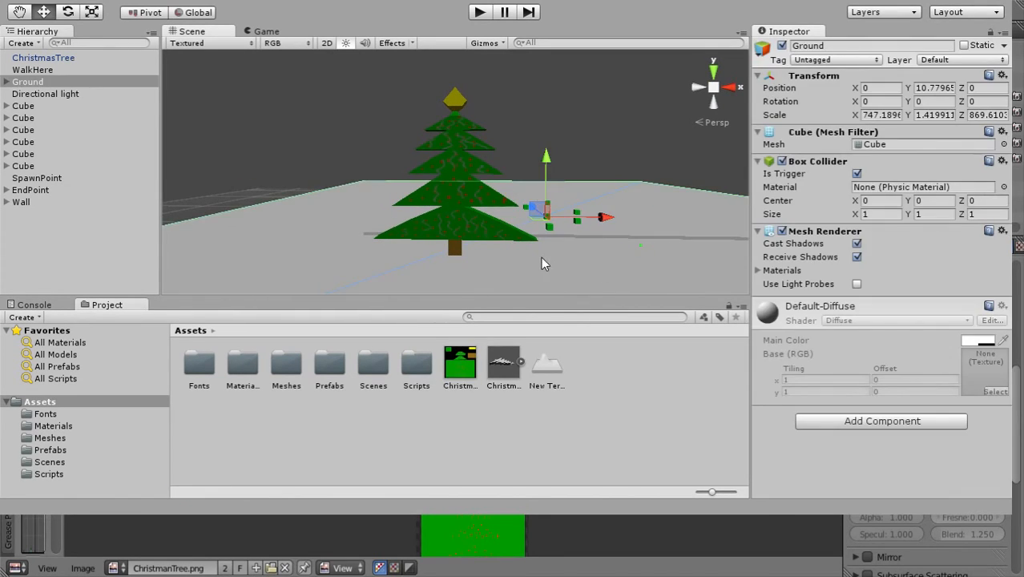
left_click_drag(541, 264, 481, 192, "alt")
left_click(447, 184)
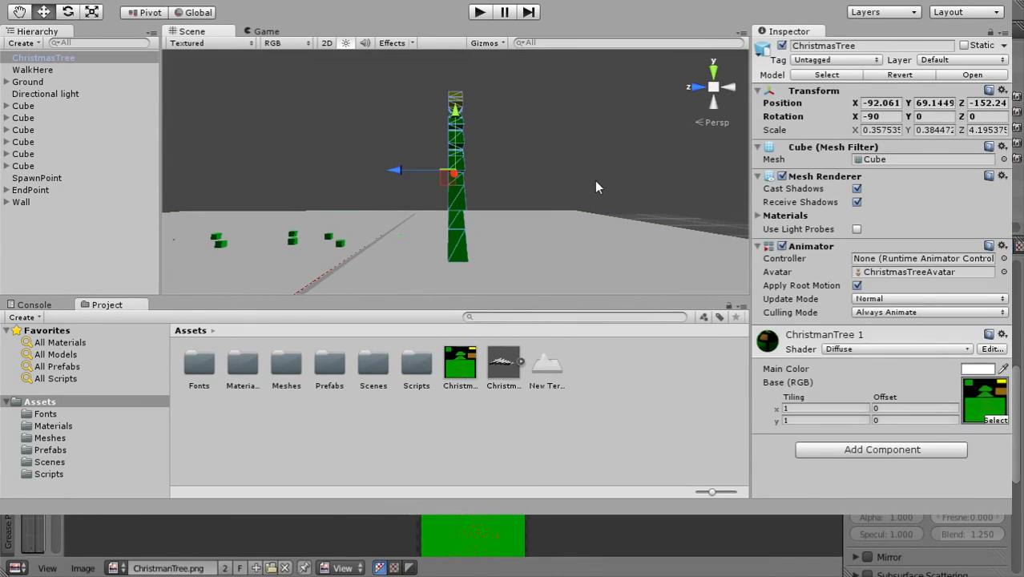
left_click(459, 381)
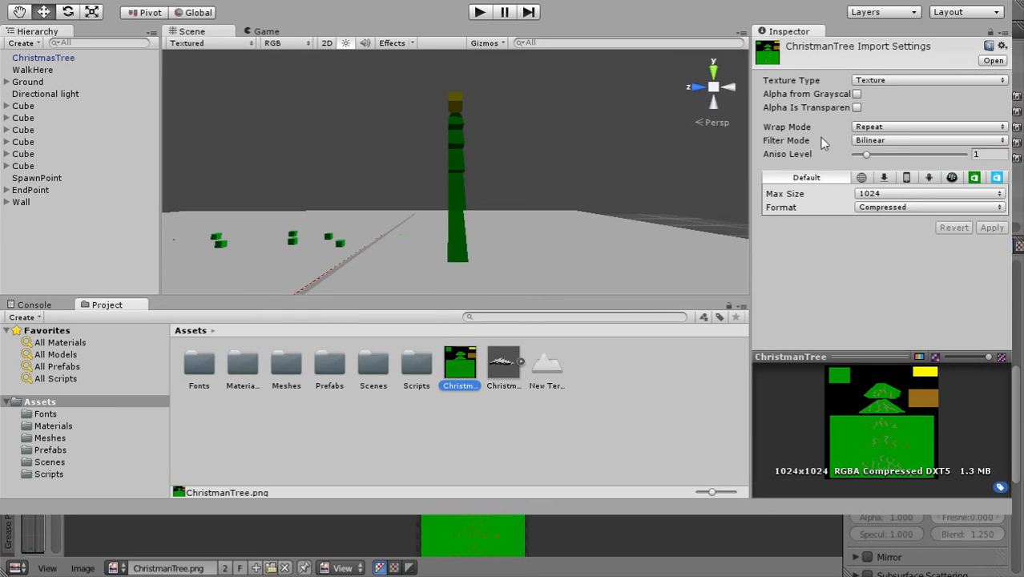
left_click(914, 80)
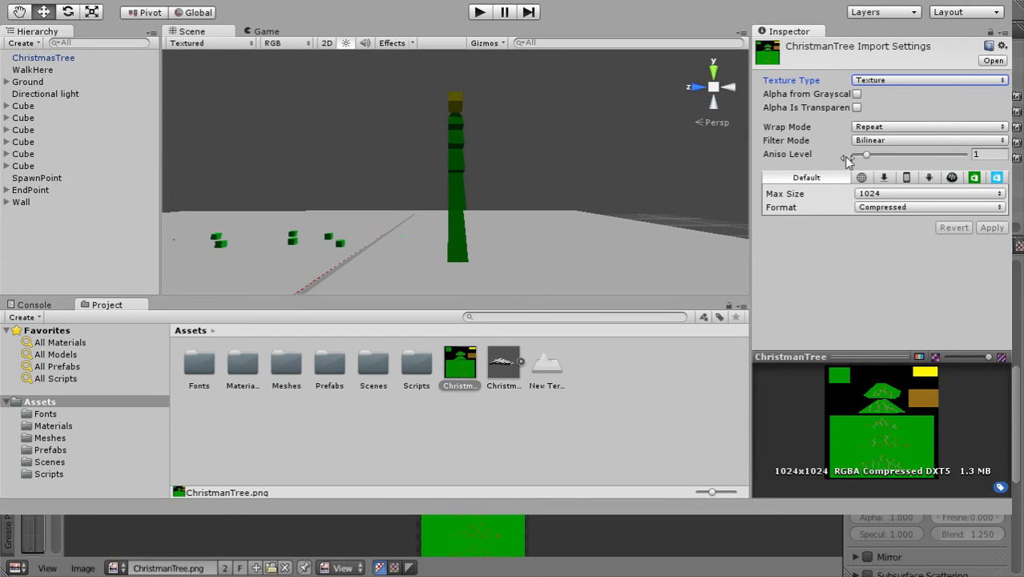
- Examine the decorated Christmas tree in the scene from the side and the front
left_click_drag(536, 165, 507, 174, "alt")
left_click(463, 193)
left_click_drag(579, 196, 547, 207, "alt")
left_click(597, 173)
left_click_drag(597, 173, 465, 205, "alt")
left_click(615, 200)
left_click(466, 206)
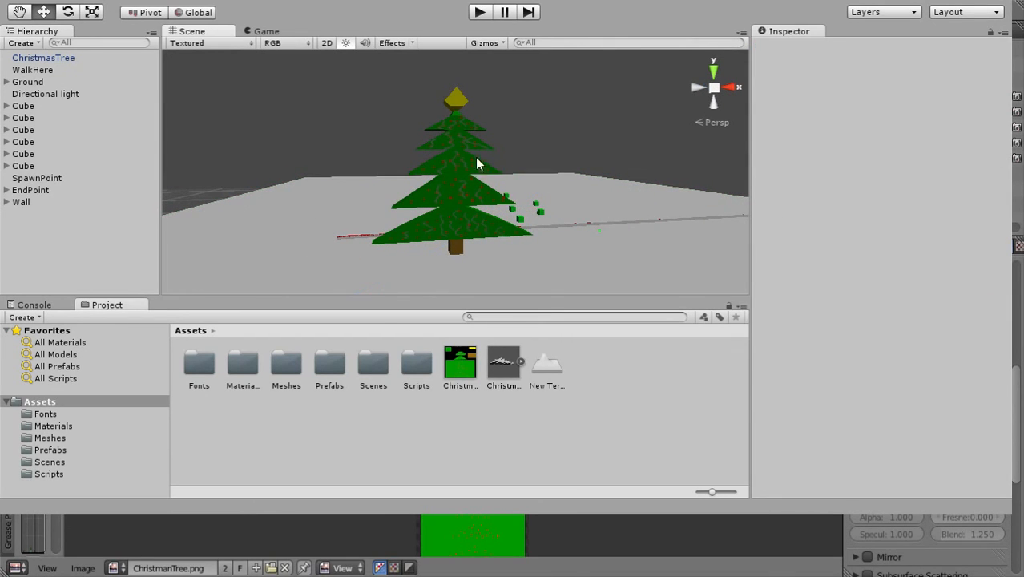
left_click(477, 165)
left_click_drag(589, 212, 651, 138, "alt")
left_click(651, 138)
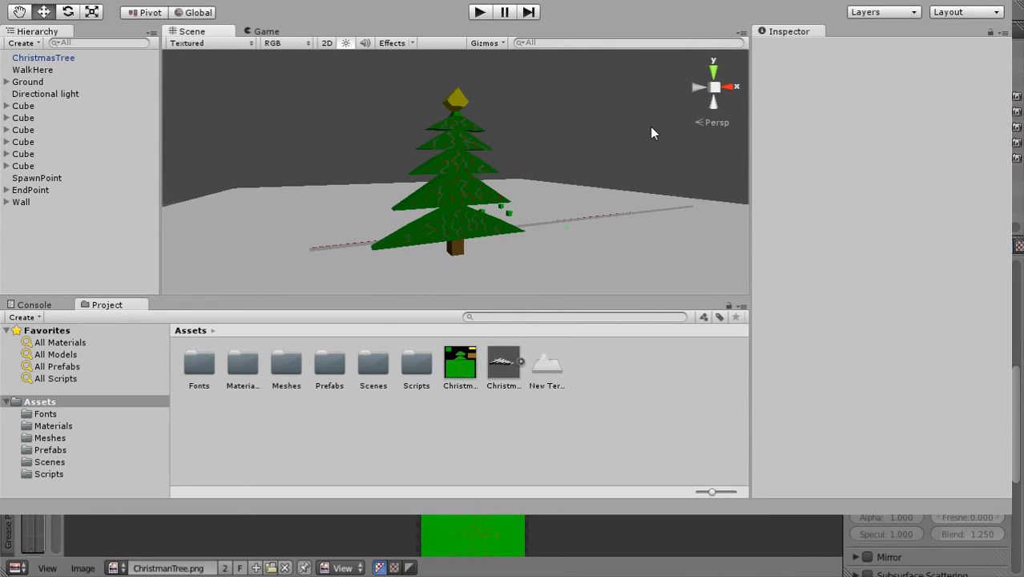